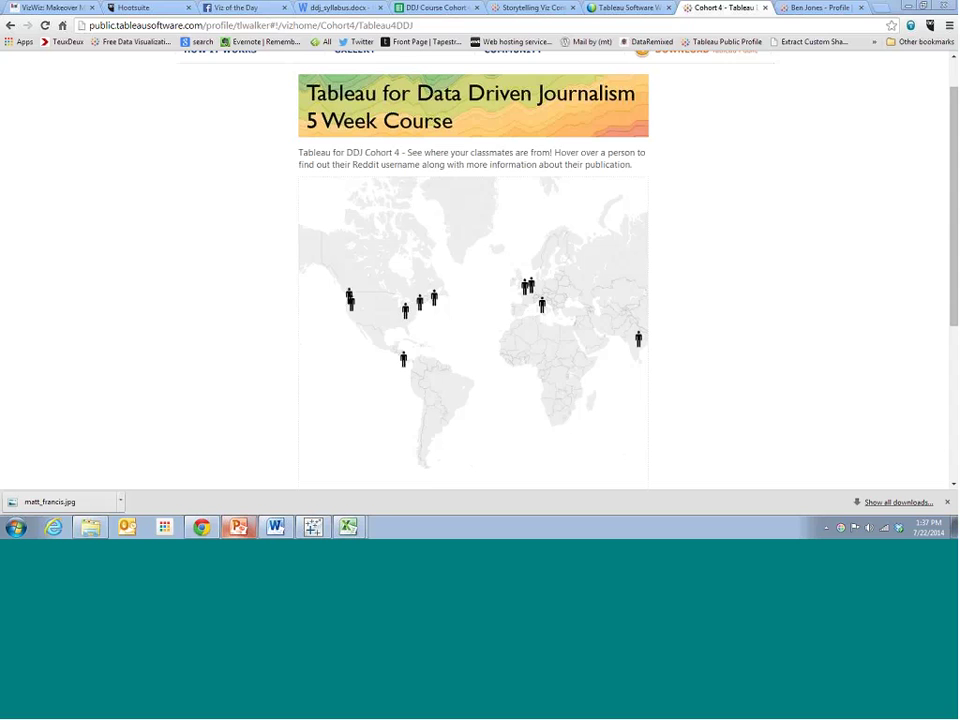
# Examine the Cohort 4 world map, viewing the details of classmates in North America, Central America, Europe and India.
pyautogui.moveTo(953, 257); pyautogui.dragTo(953, 276)
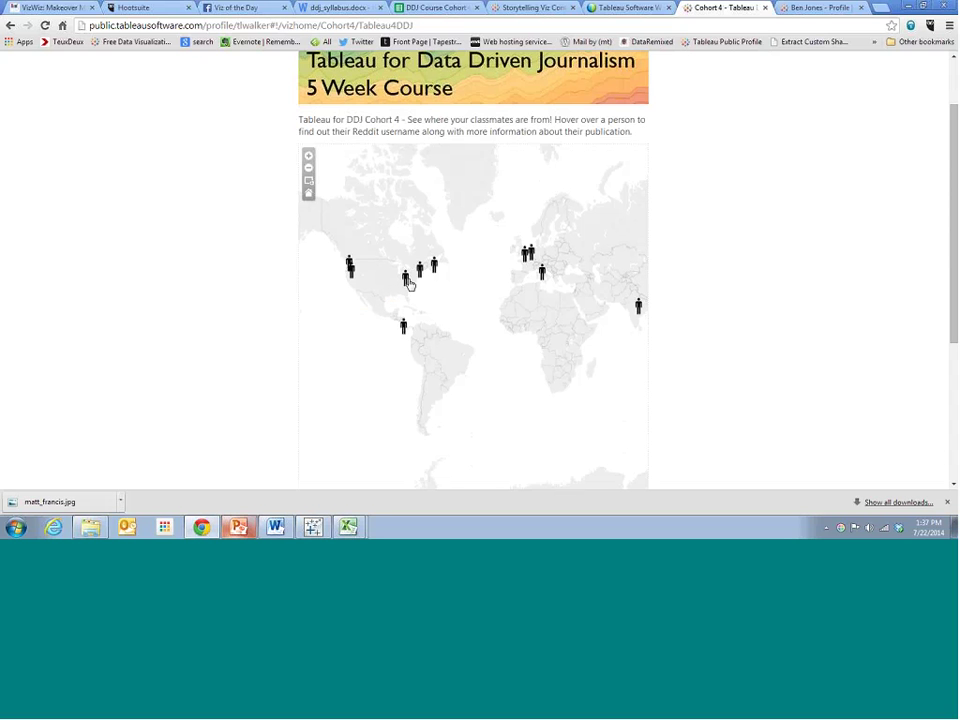
pyautogui.moveTo(405, 282)
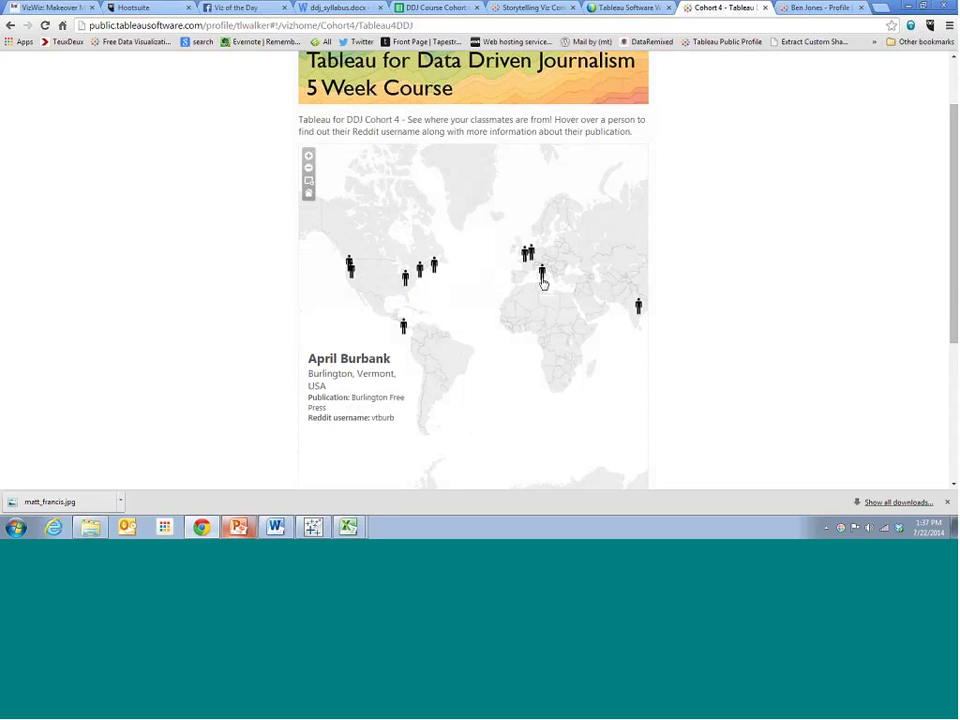
pyautogui.moveTo(544, 281)
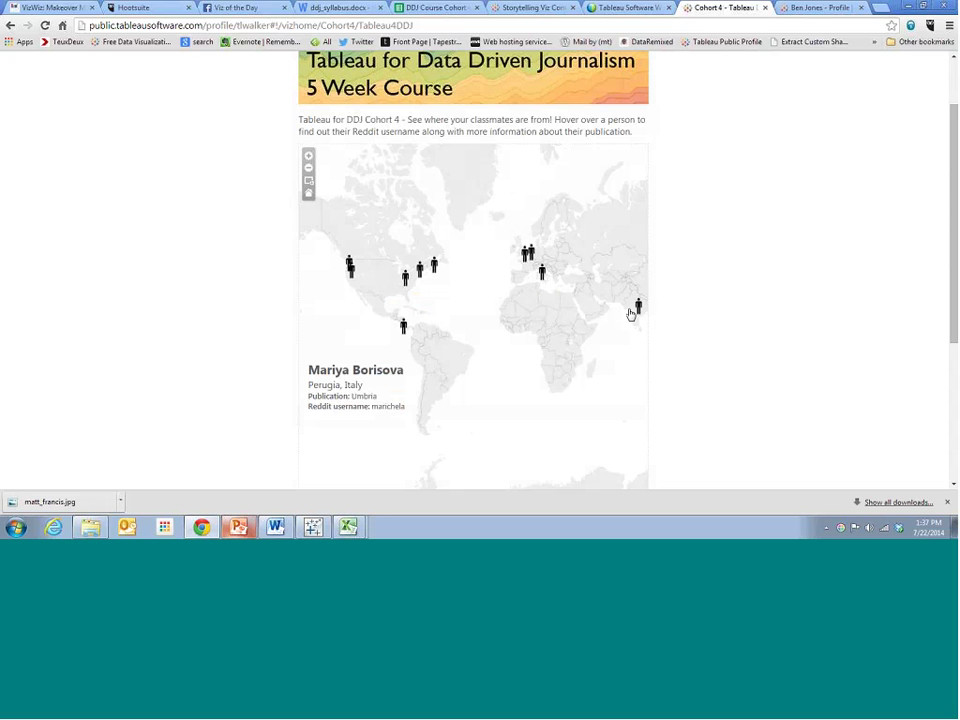
pyautogui.moveTo(640, 311)
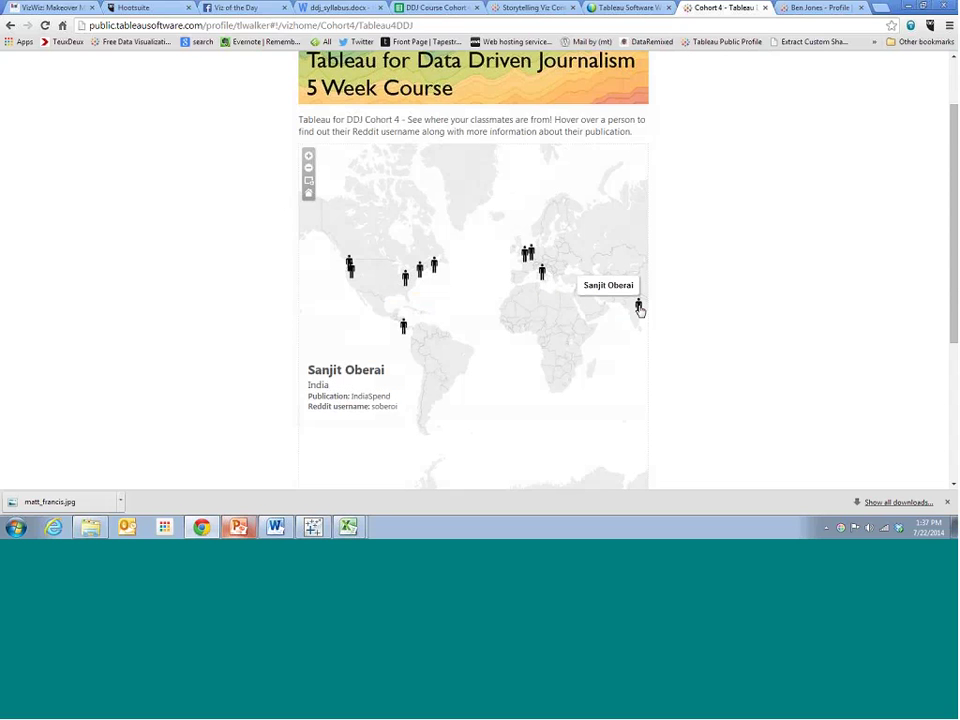
pyautogui.moveTo(527, 257)
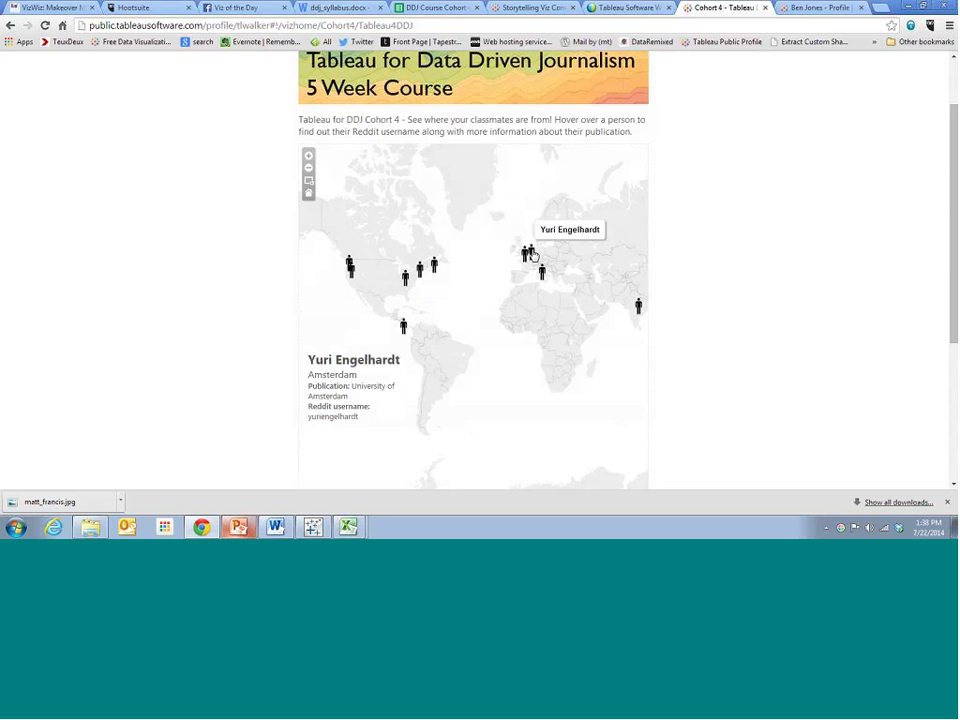
pyautogui.moveTo(405, 327)
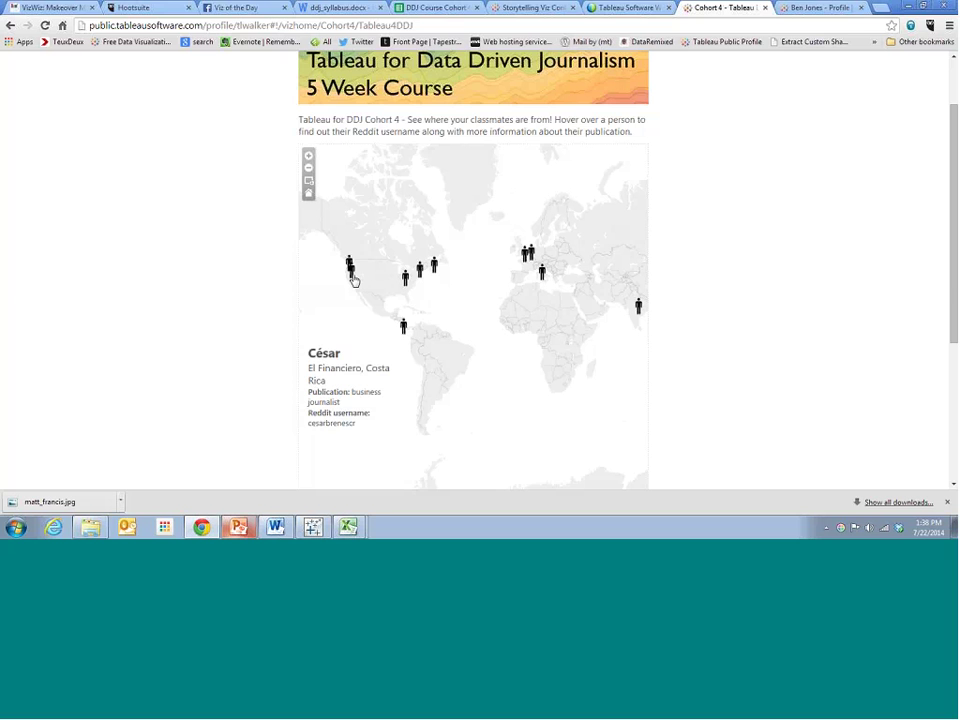
pyautogui.moveTo(352, 280)
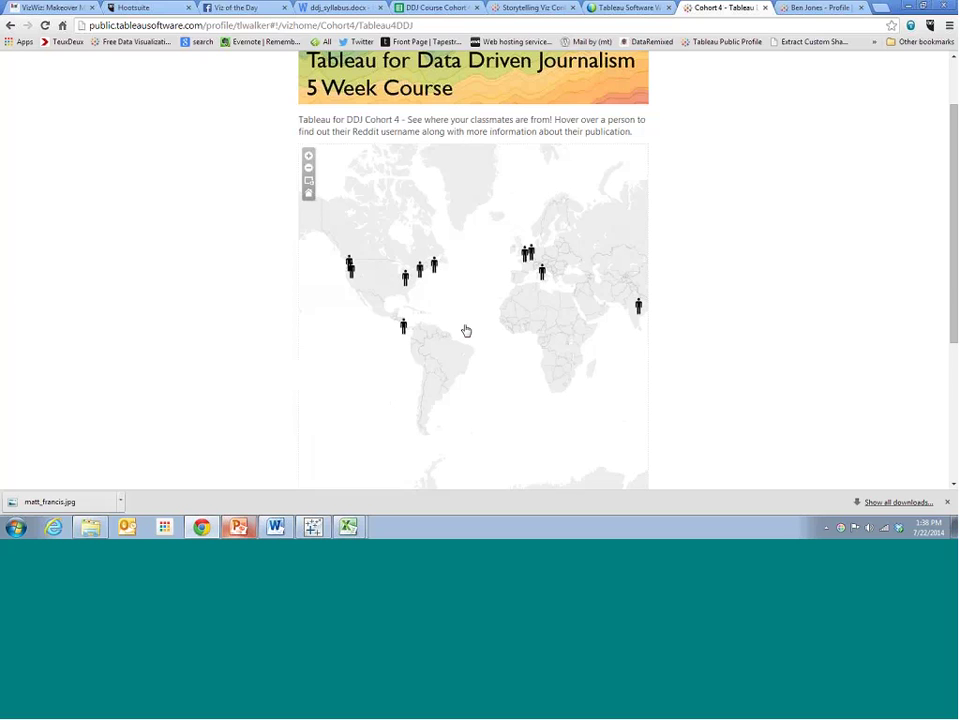
pyautogui.scroll(-2, 480, 332)
pyautogui.scroll(2, 499, 330)
pyautogui.scroll(1, 645, 358)
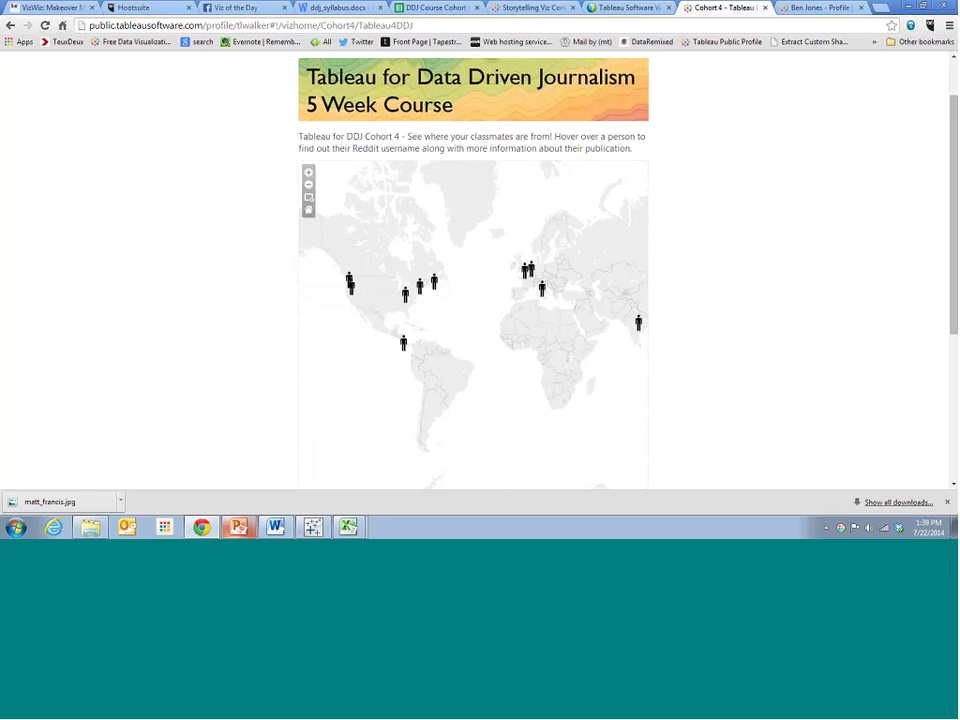
# Switch to Tableau and inspect country marks on the map of the Internet Usage Rates dashboard.
pyautogui.click(348, 527)
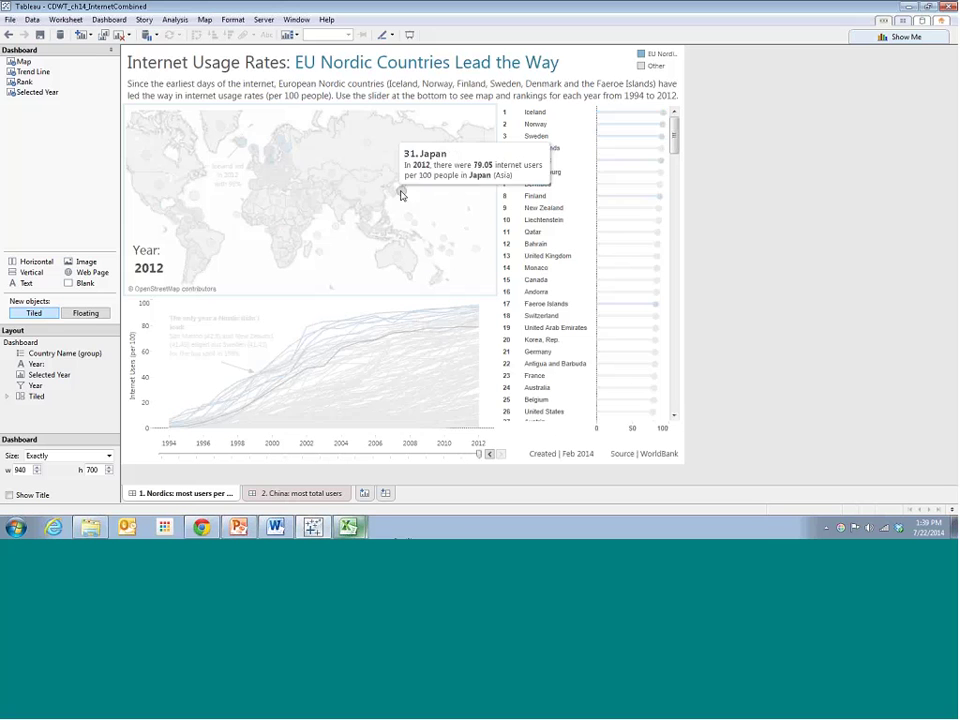
pyautogui.moveTo(391, 196)
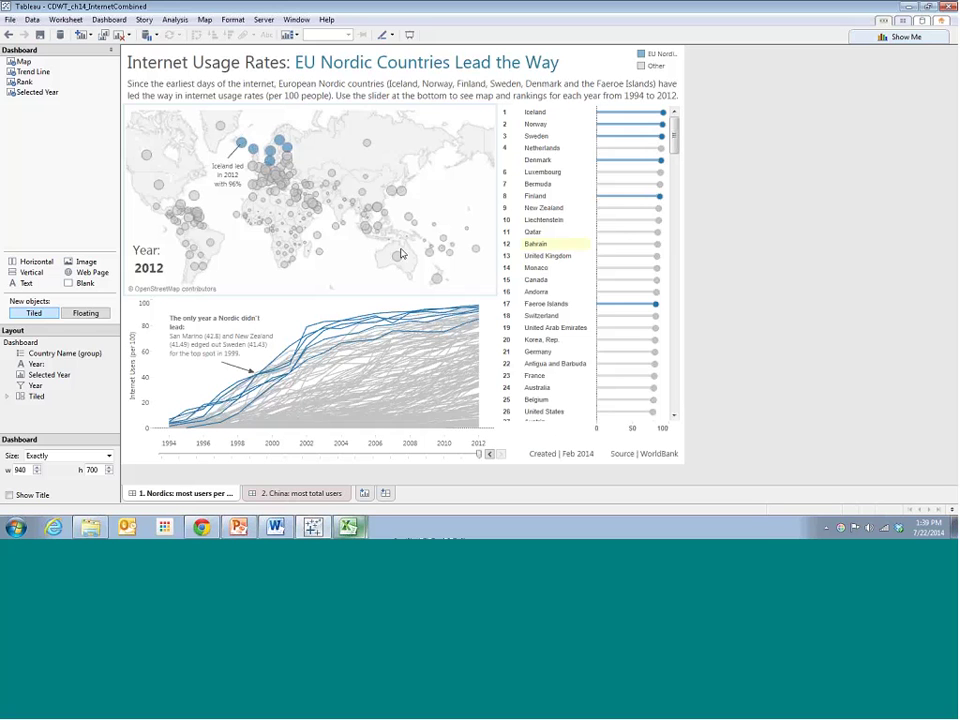
pyautogui.moveTo(270, 153)
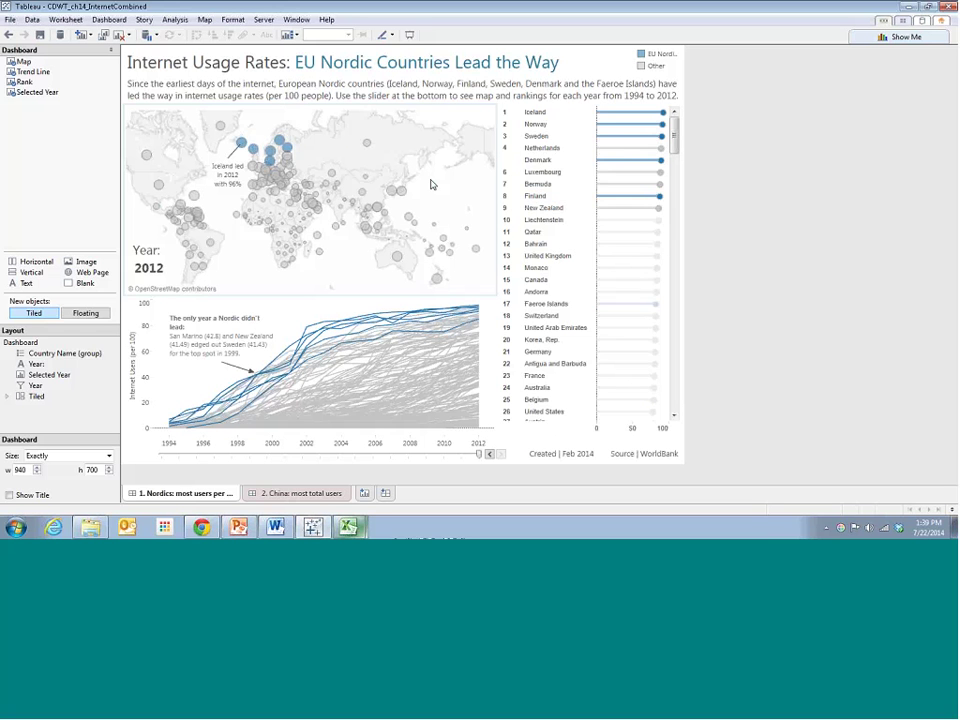
# Return to Chrome and view the author's Tableau Public profile page with its About Me and gallery sections.
pyautogui.click(201, 527)
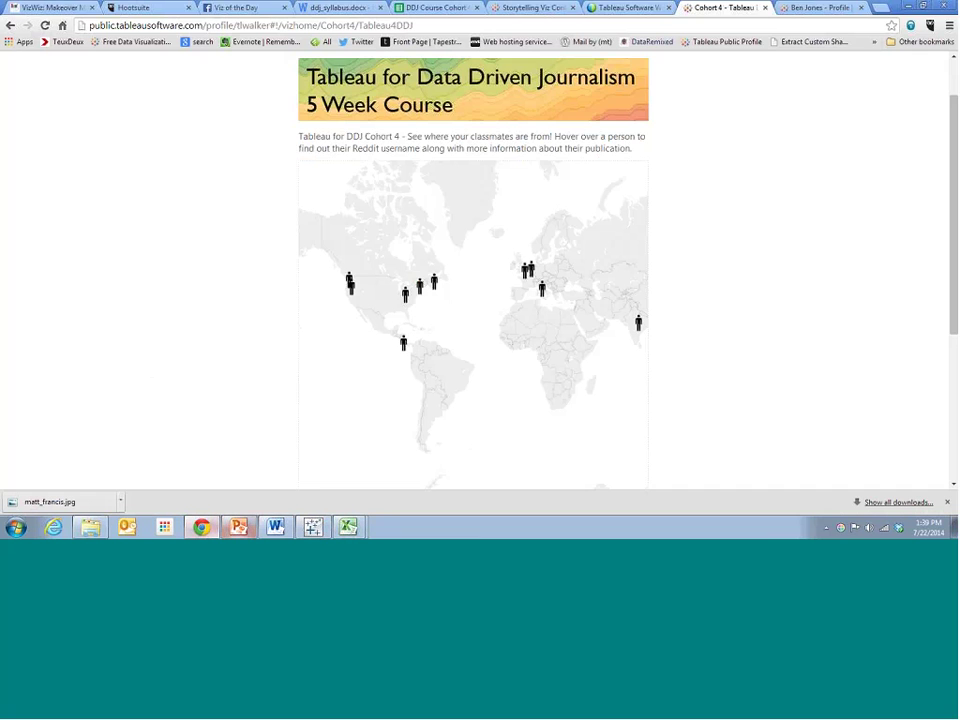
pyautogui.click(798, 12)
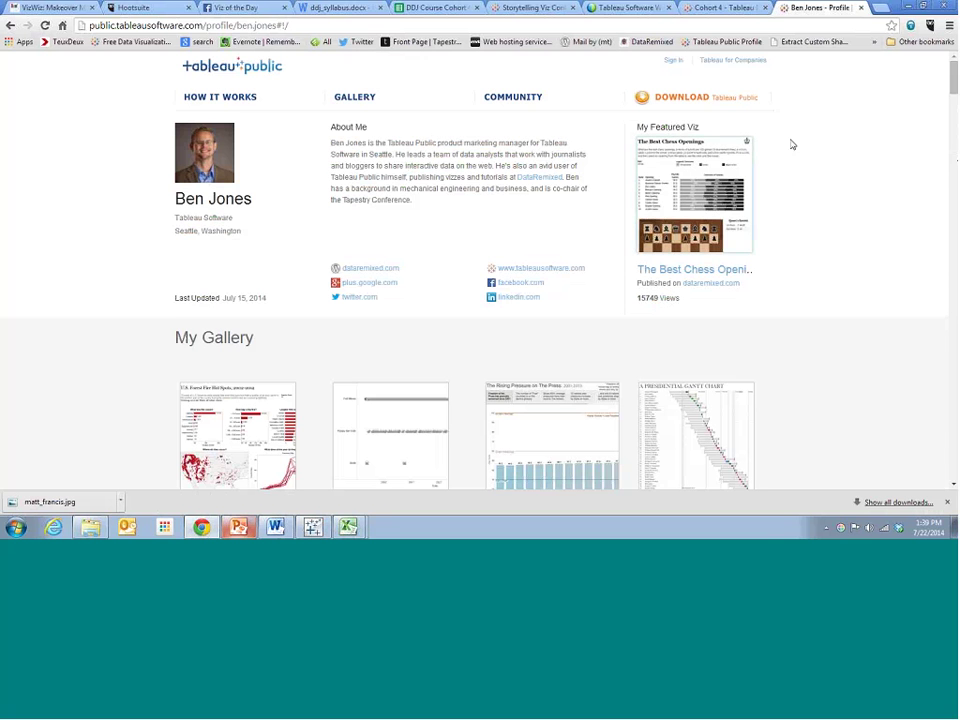
pyautogui.moveTo(953, 80)
pyautogui.mouseDown()
pyautogui.moveTo(951, 355)
pyautogui.moveTo(953, 68)
pyautogui.mouseUp()
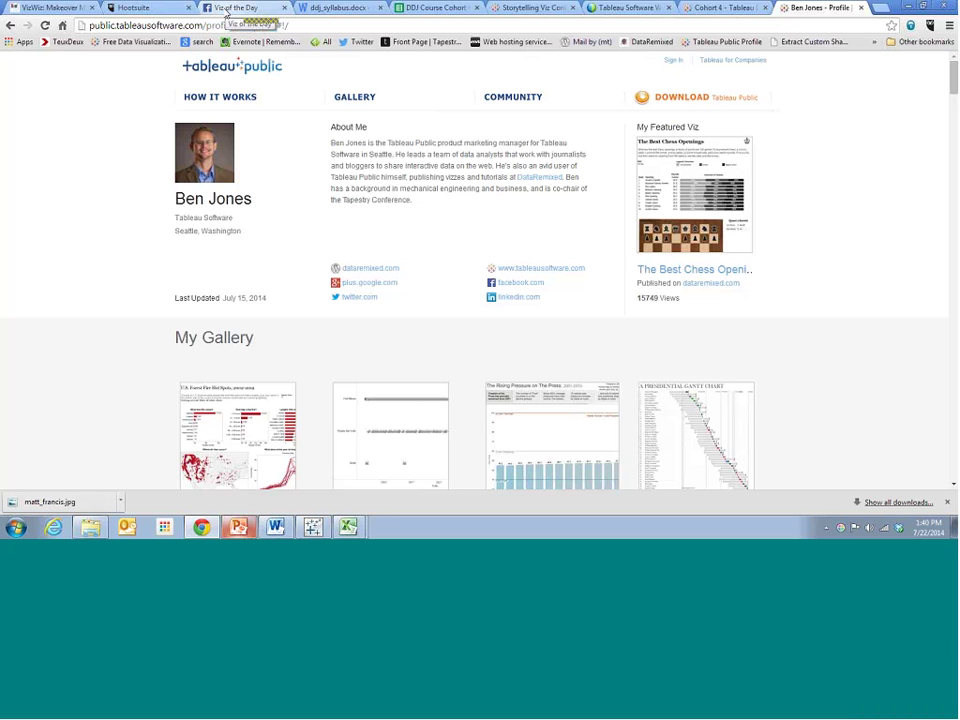
# View the Viz of the Day Facebook page with its latest post, and close the open group chat.
pyautogui.click(227, 10)
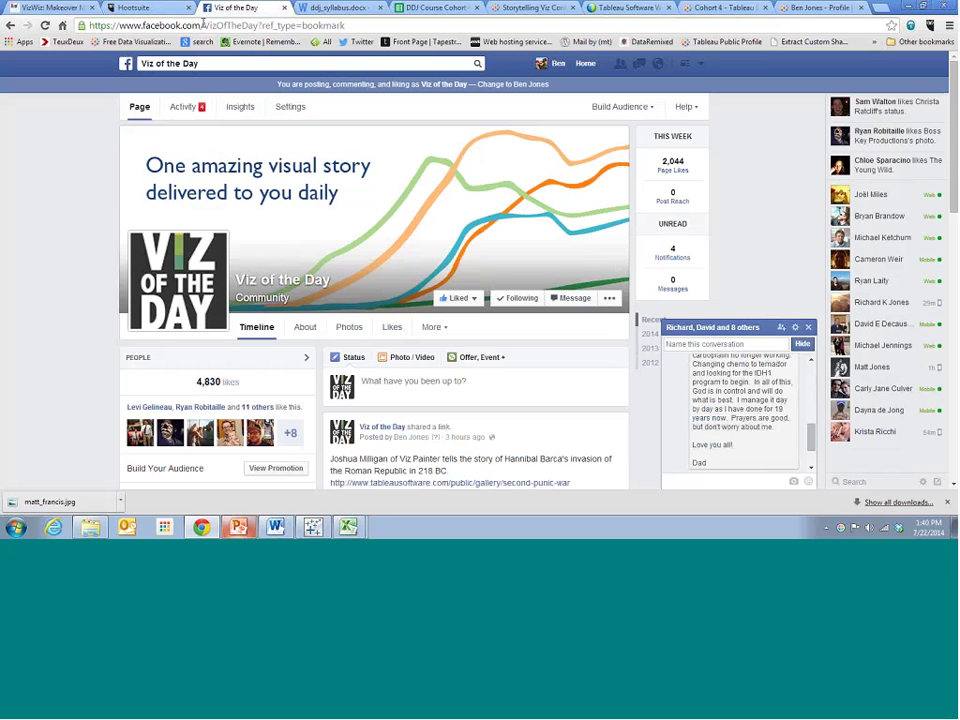
pyautogui.scroll(-3, 39, 240)
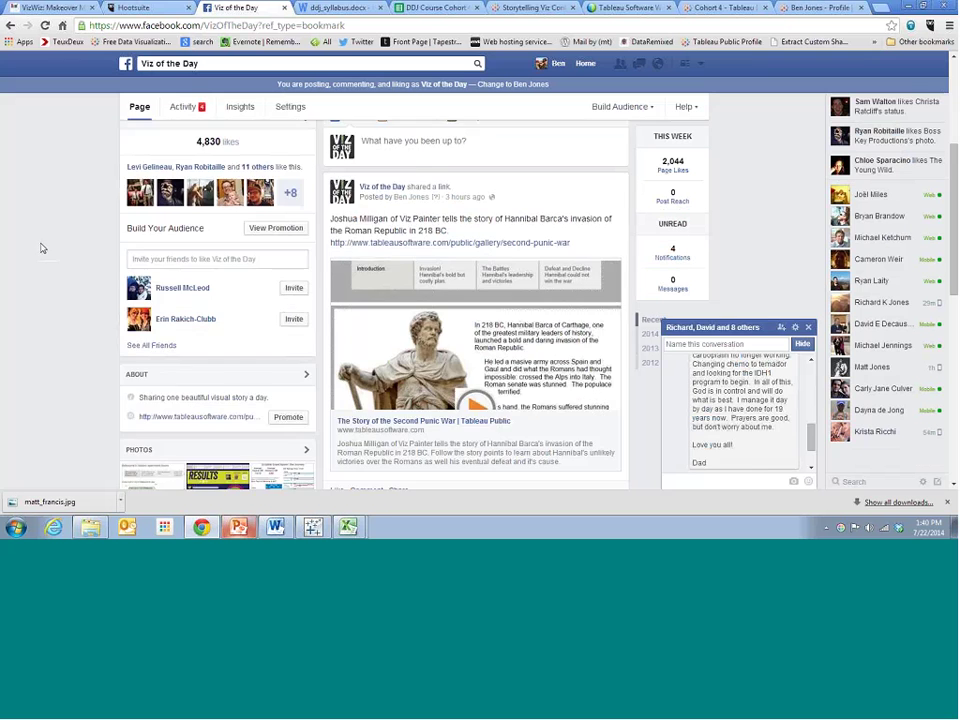
pyautogui.scroll(3, 39, 246)
pyautogui.click(795, 327)
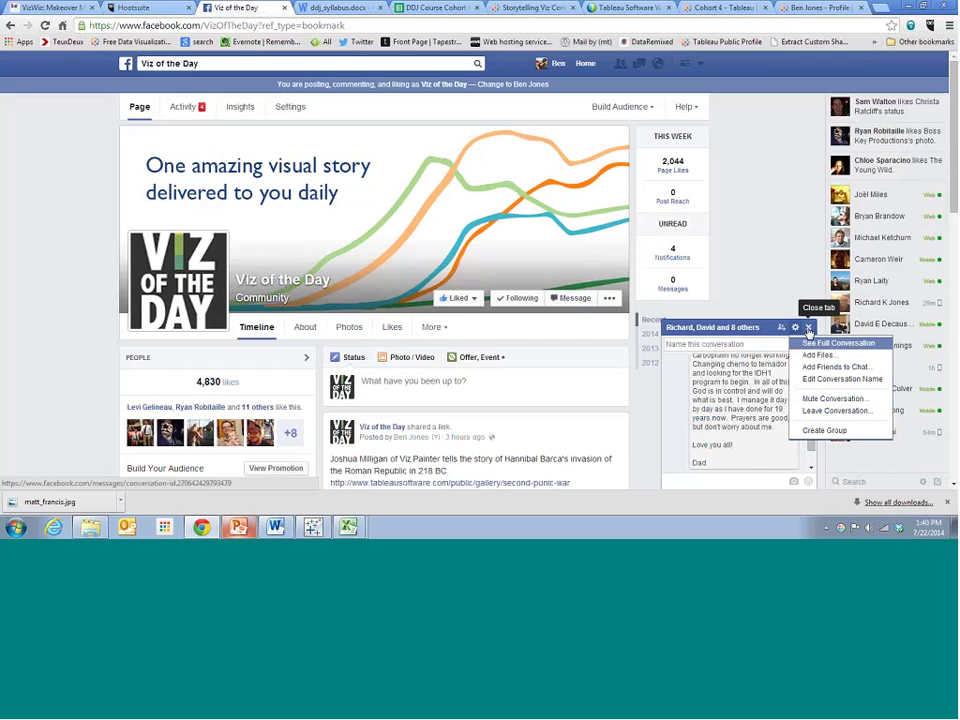
pyautogui.click(808, 327)
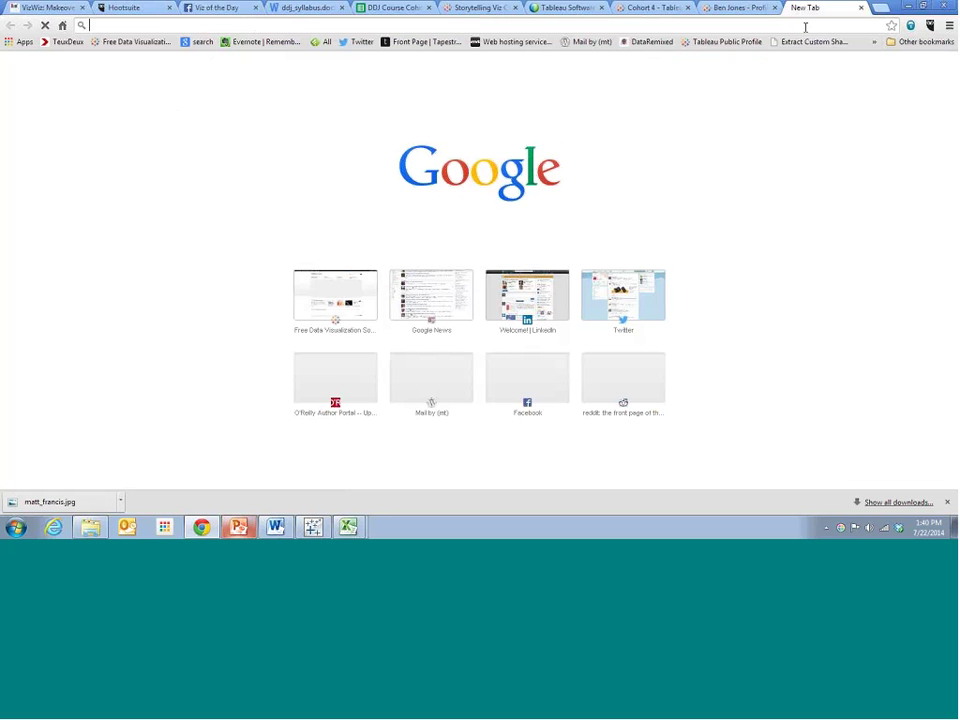
# Load twitter.com in a new browser tab, search for "viz" and open the Viz of the Day profile.
pyautogui.write('twitter.com')
pyautogui.press('Return')
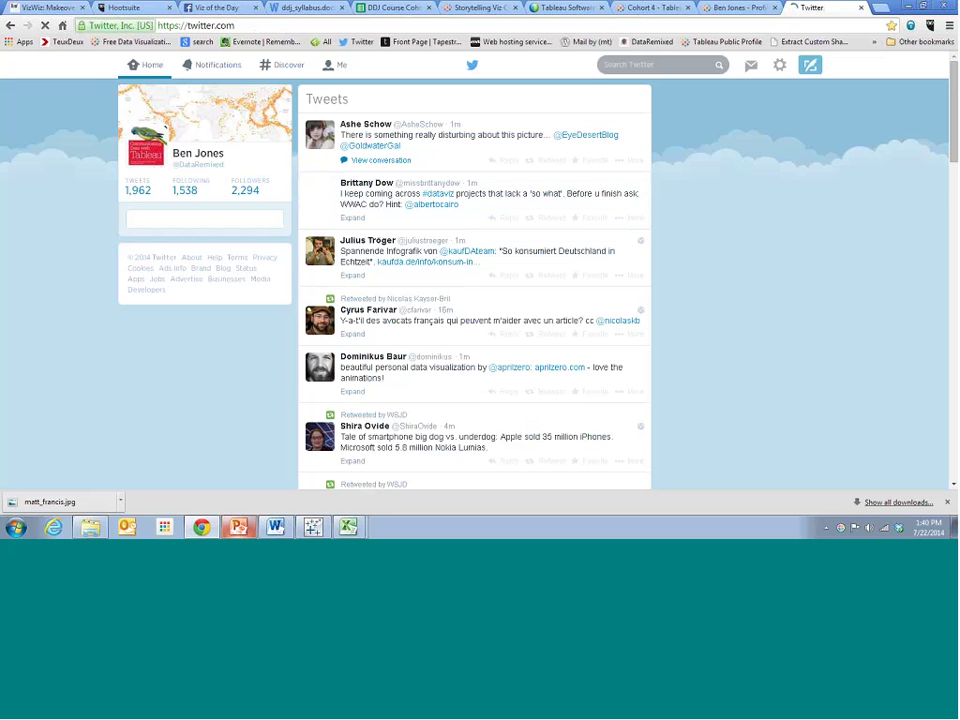
pyautogui.click(660, 64)
pyautogui.write('v')
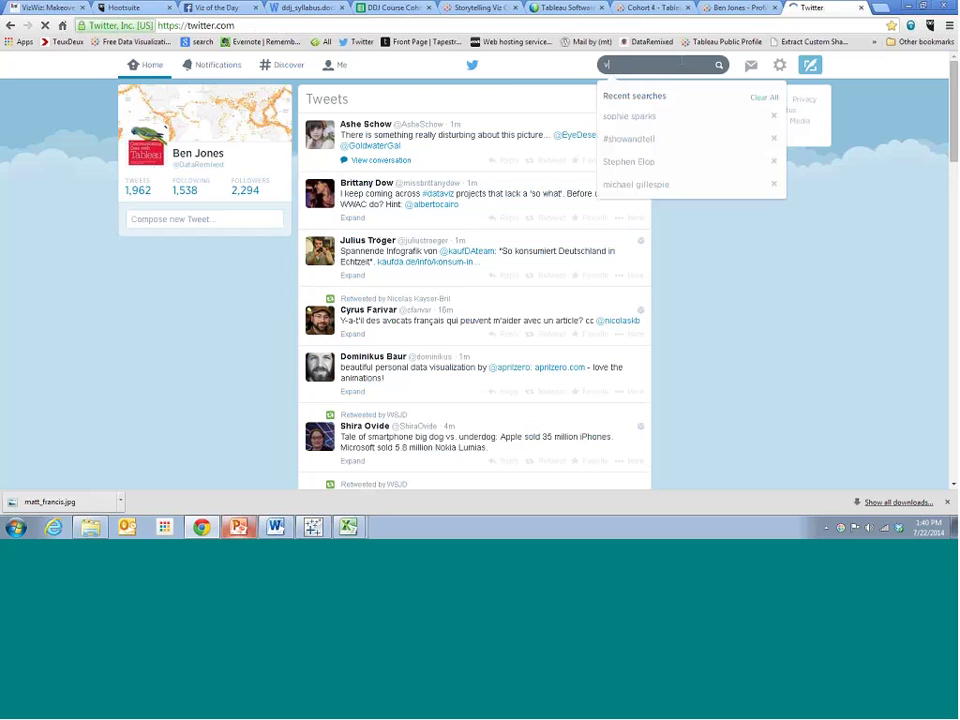
pyautogui.write('iz')
pyautogui.click(656, 211)
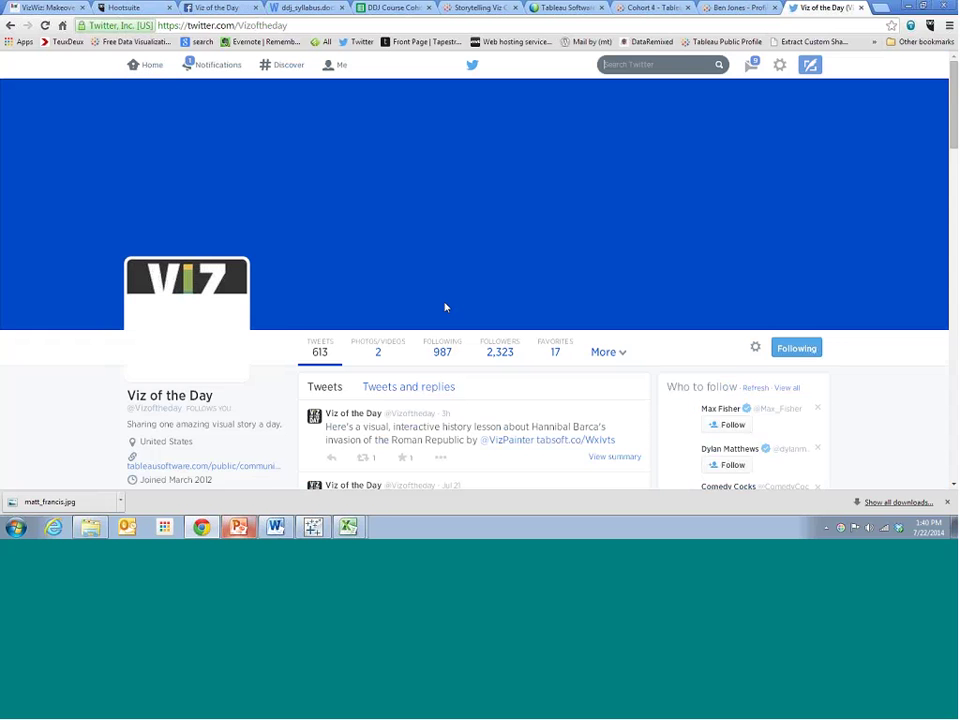
# Open the viz linked in the newest Viz of the Day tweet and look through the Second Punic War story's introduction.
pyautogui.scroll(-1, 400, 277)
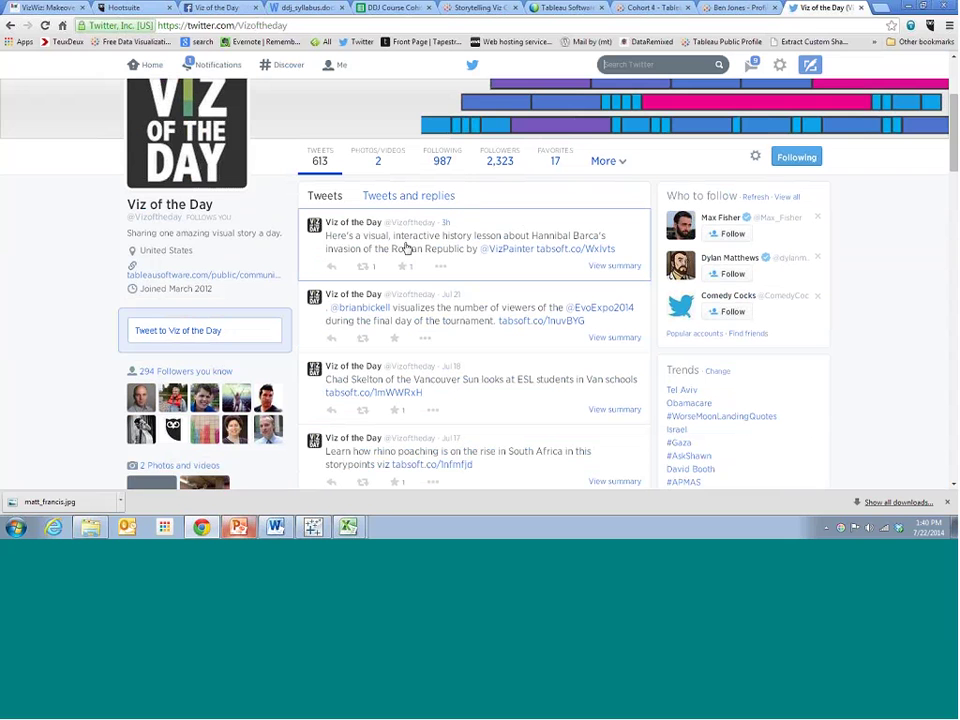
pyautogui.click(556, 252)
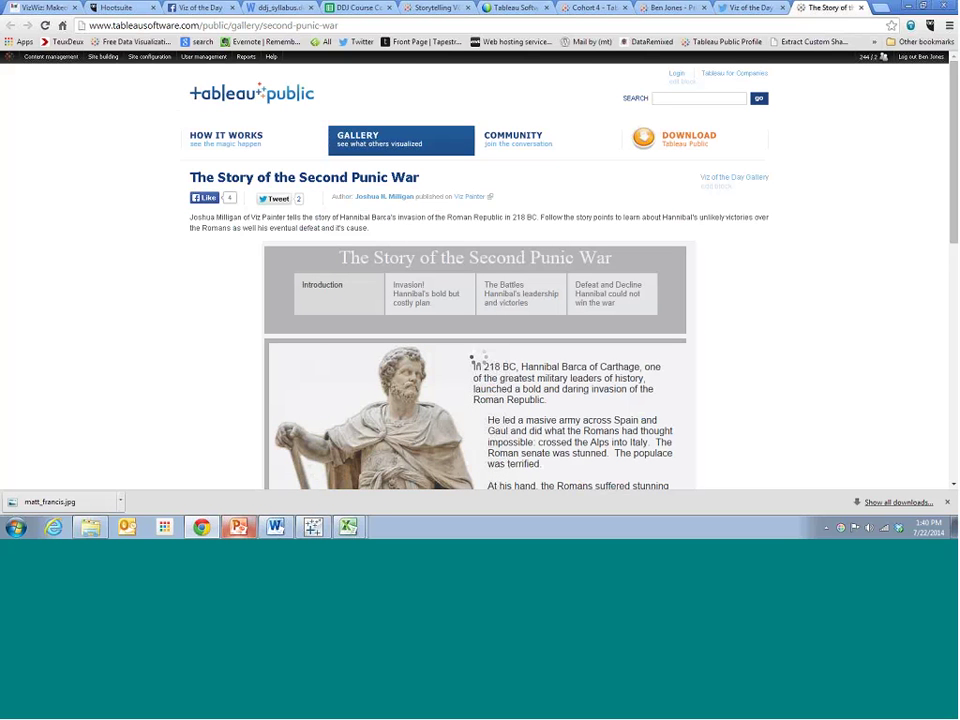
pyautogui.scroll(-1, 174, 253)
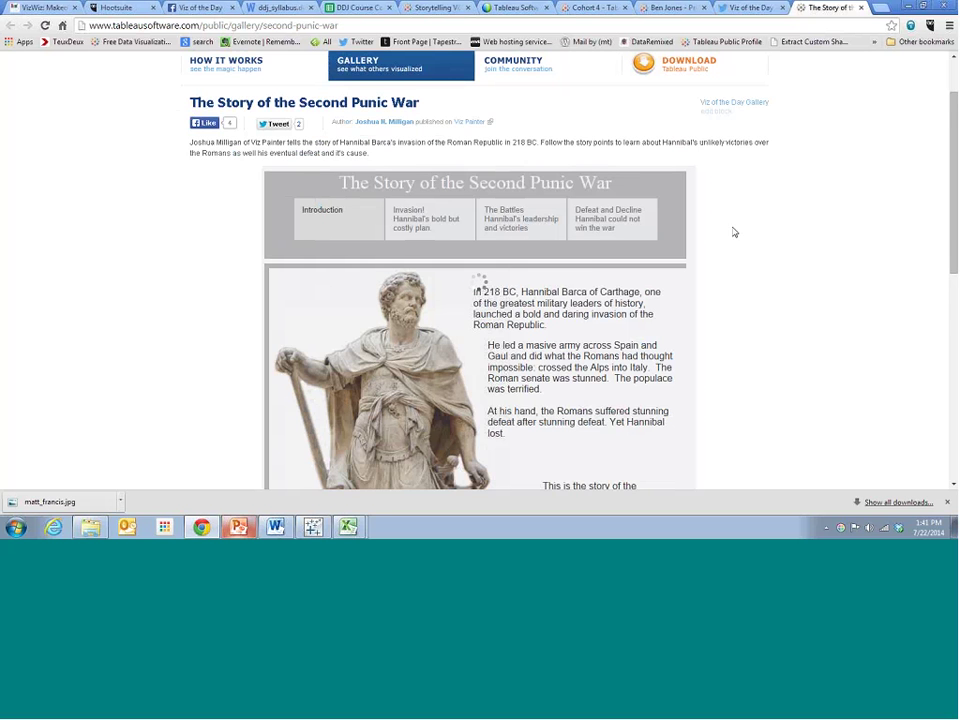
pyautogui.scroll(-2, 737, 229)
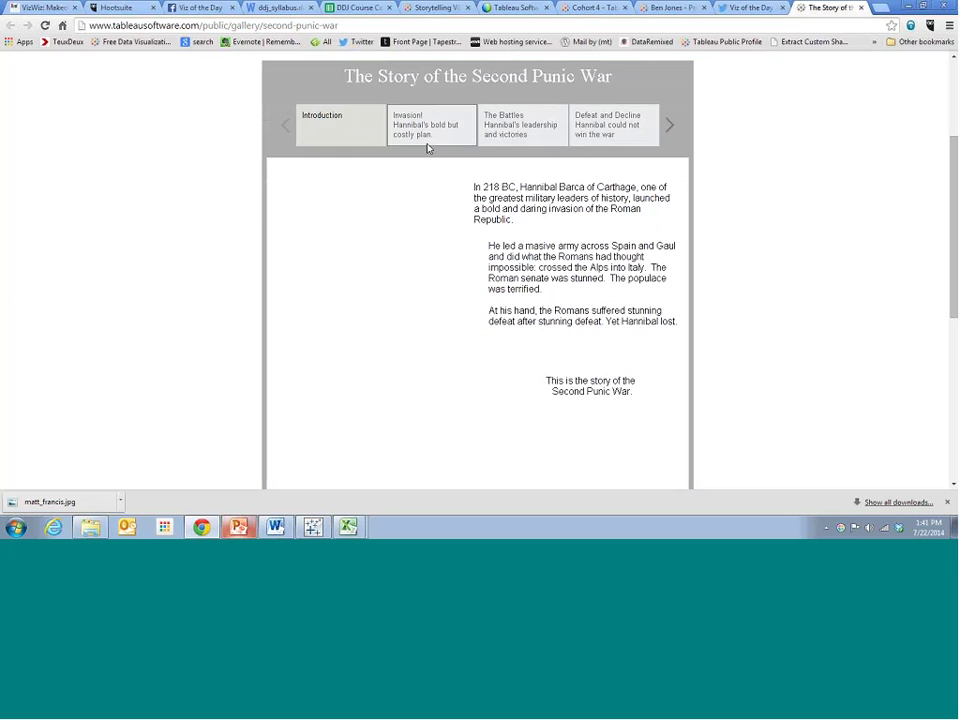
pyautogui.scroll(-2, 821, 210)
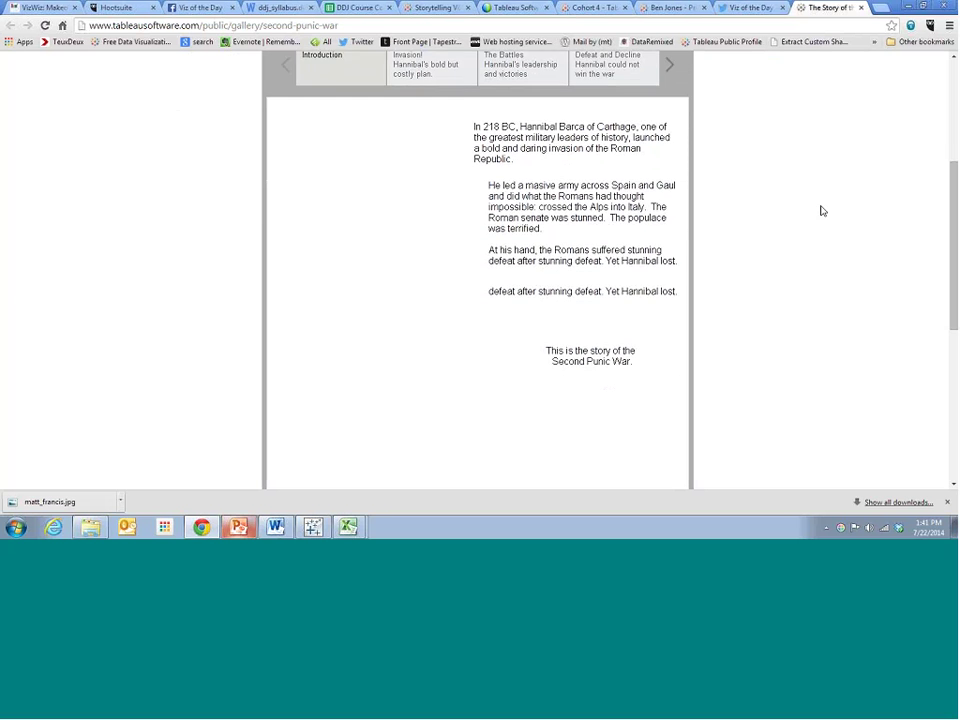
pyautogui.scroll(1, 821, 210)
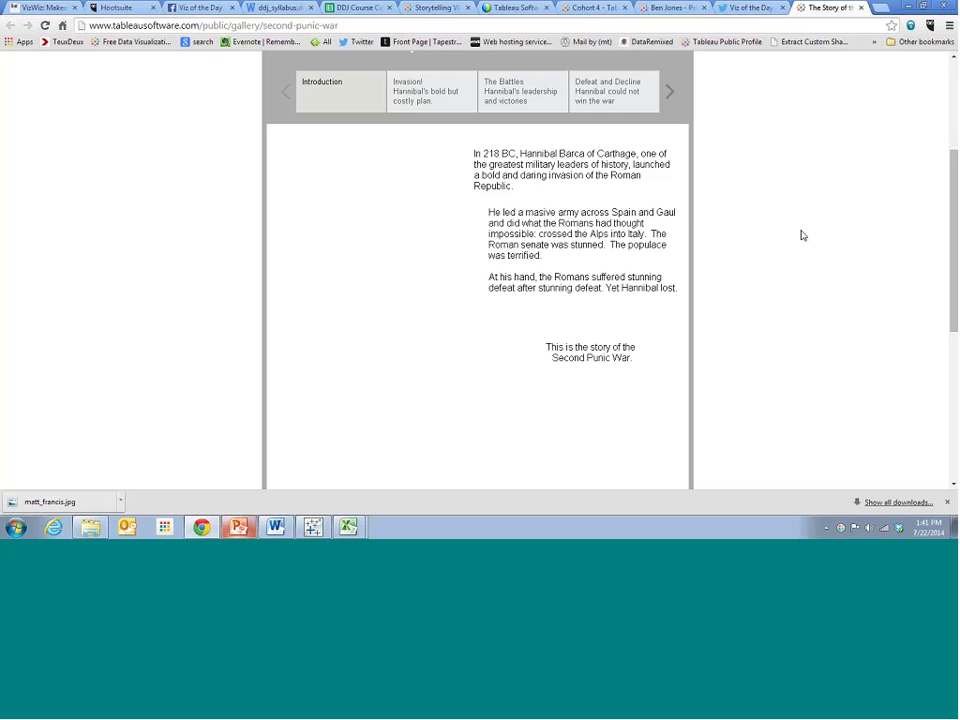
pyautogui.scroll(-5, 801, 235)
pyautogui.scroll(5, 788, 218)
pyautogui.scroll(-1, 788, 220)
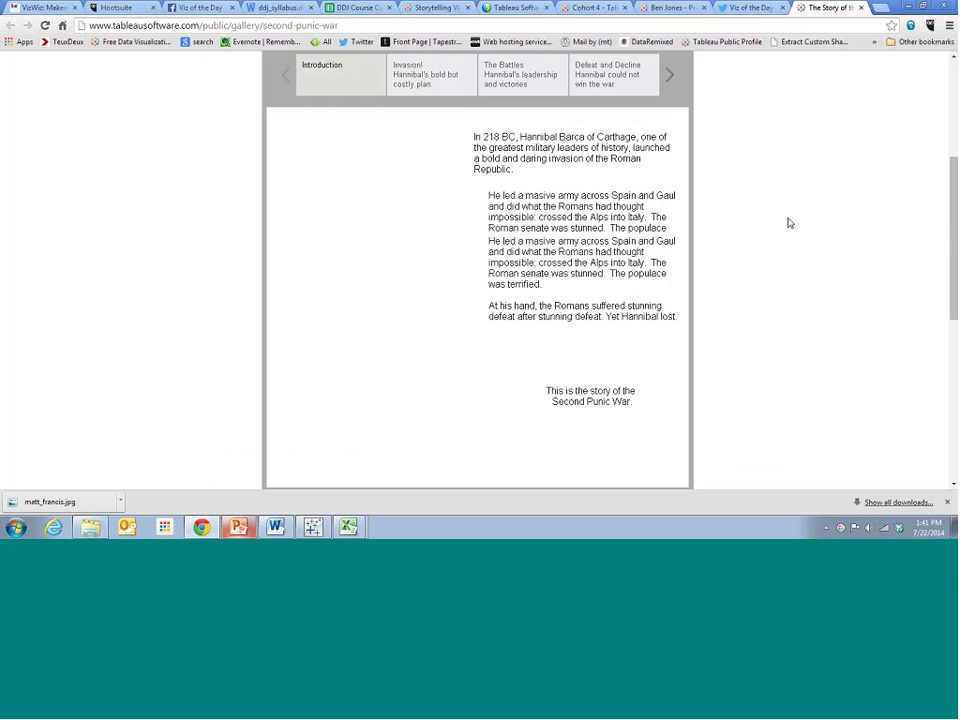
pyautogui.scroll(-1, 788, 222)
pyautogui.scroll(1, 750, 221)
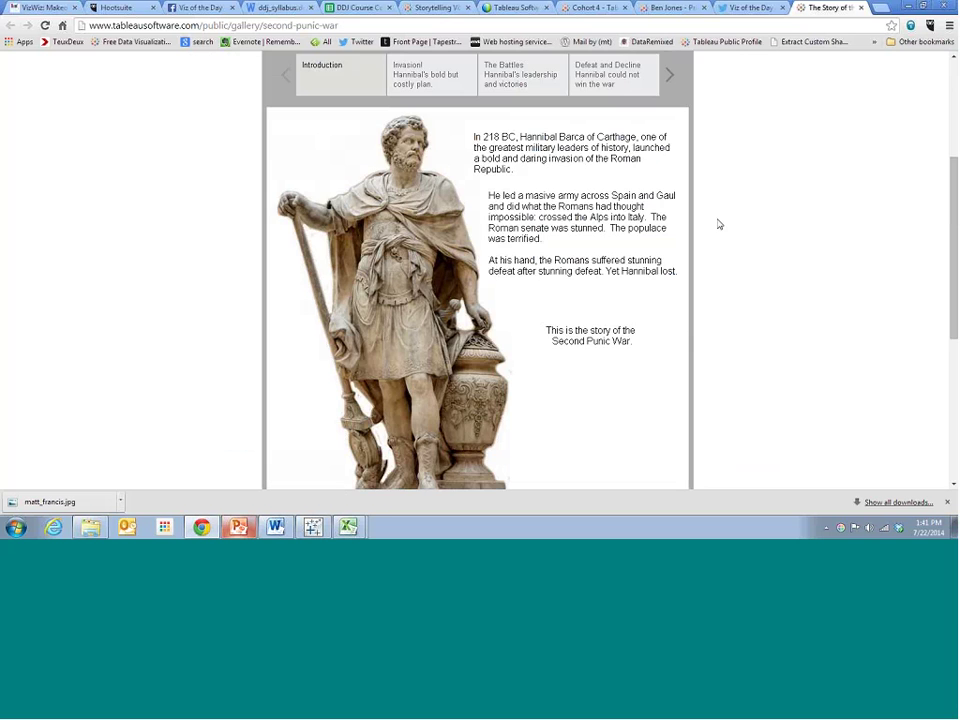
# Advance the Second Punic War story to the "Invasion! Hannibal's bold but costly plan." story point.
pyautogui.scroll(2, 465, 227)
pyautogui.click(433, 162)
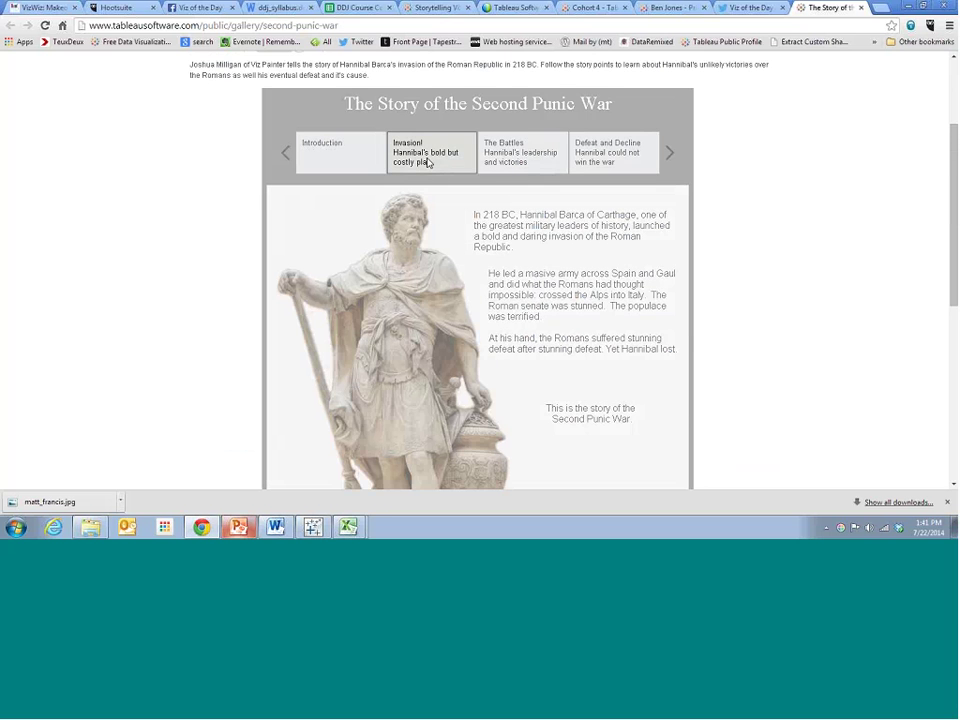
pyautogui.scroll(-1, 775, 210)
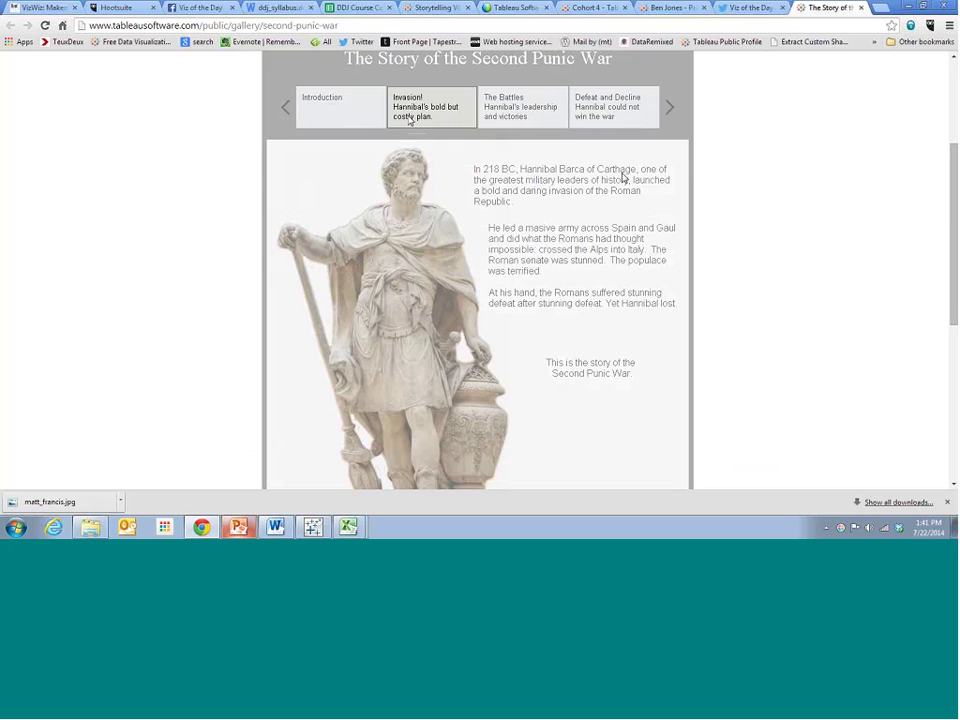
pyautogui.scroll(1, 622, 178)
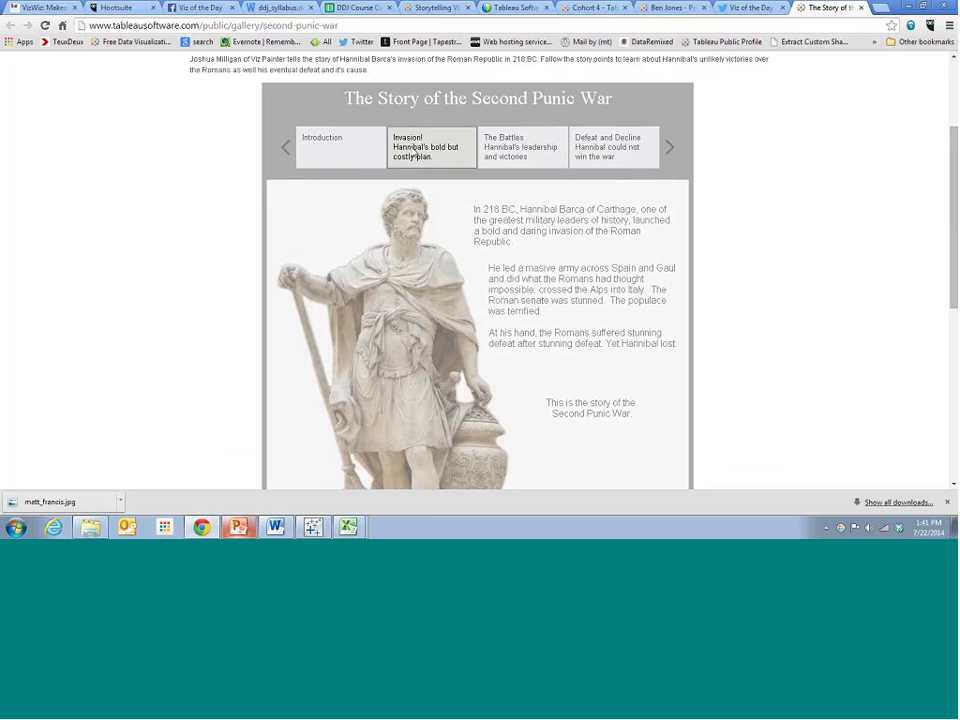
# Switch to the CDWT_ch13_WorldBankInternetUsage workbook in Excel and select Afghanistan's 1994 value, cell B3, on the Population sheet.
pyautogui.moveTo(347, 526)
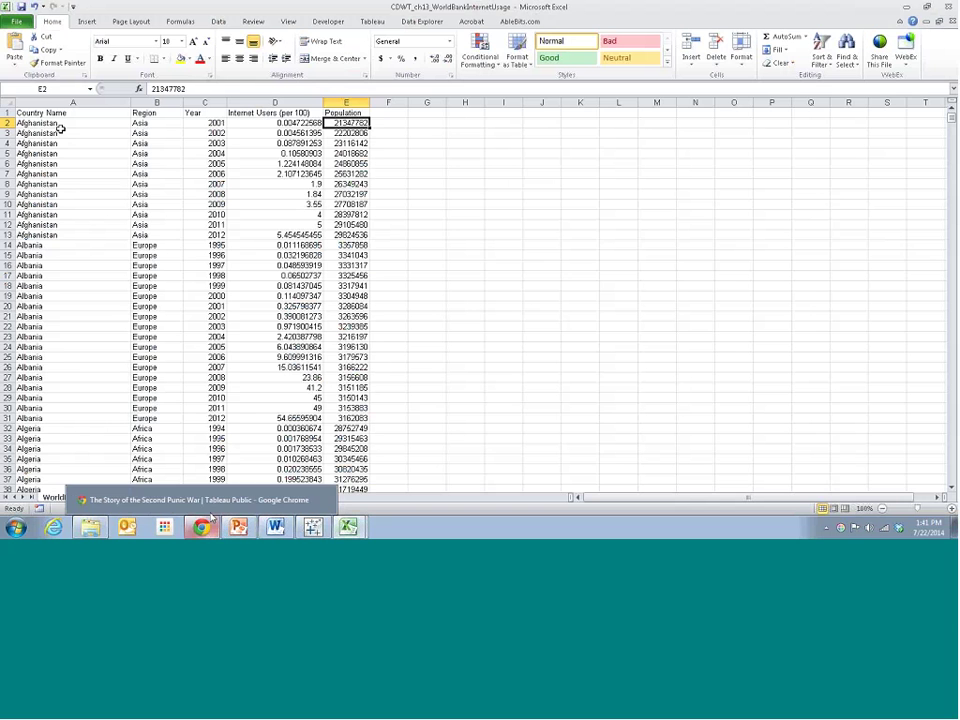
pyautogui.click(357, 408)
pyautogui.hotkey('ctrl', 'pagedown')
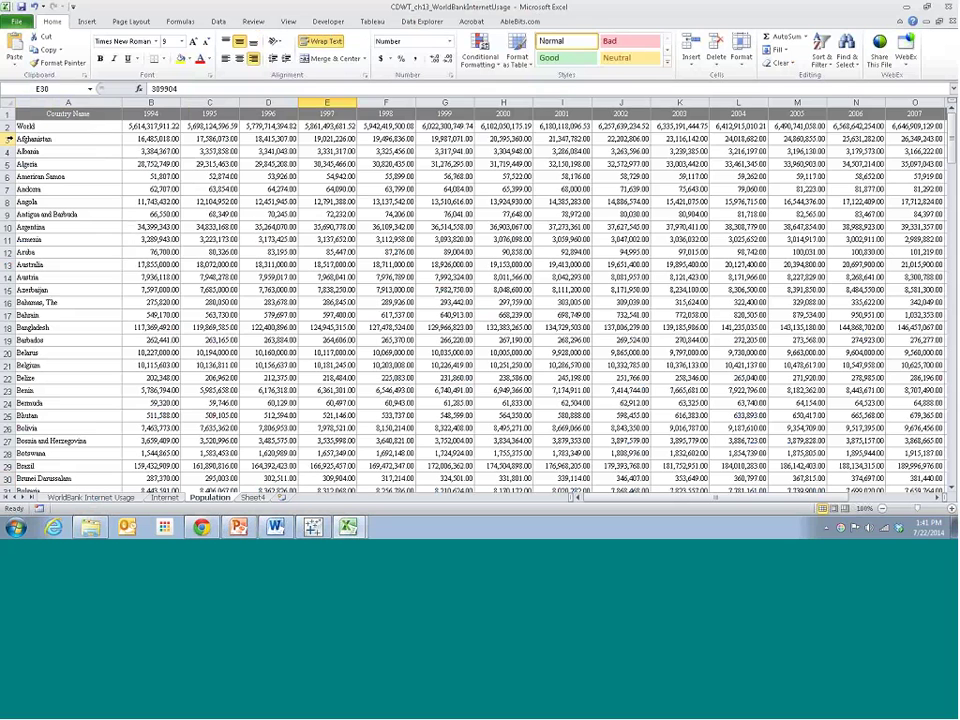
pyautogui.click(141, 138)
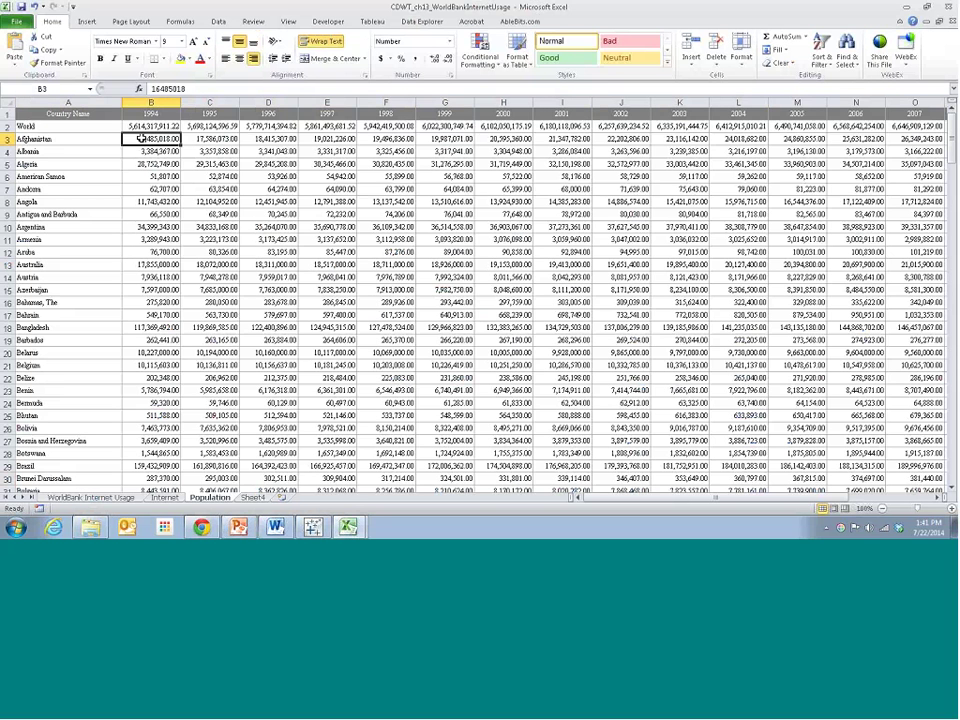
# Look through the country-by-year figures on the Internet sheet and compare its layout with the Population sheet.
pyautogui.click(166, 497)
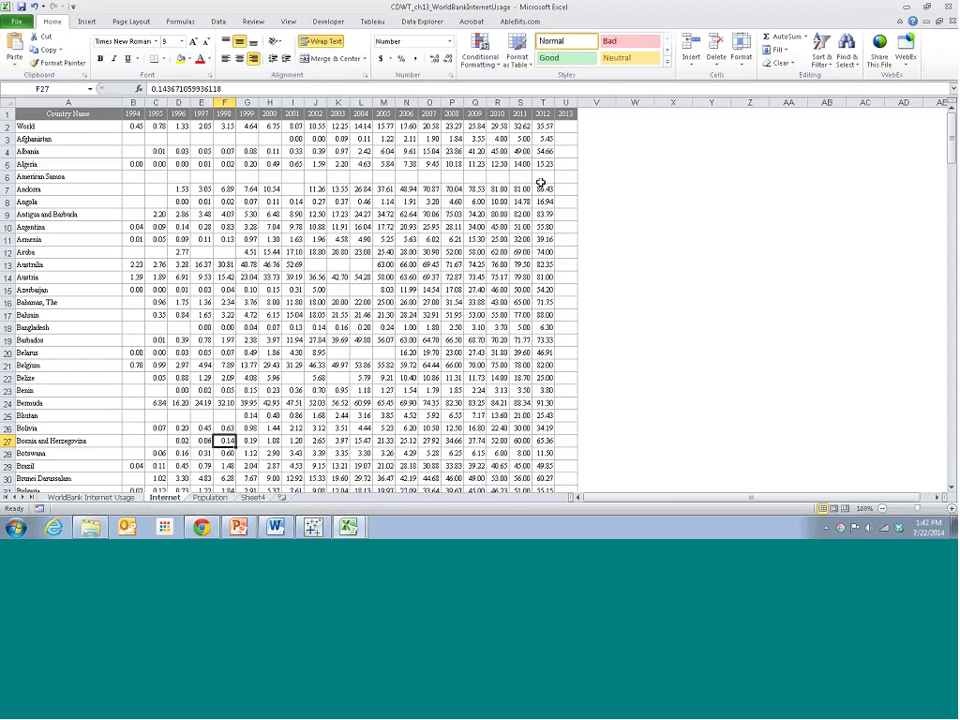
pyautogui.click(317, 253)
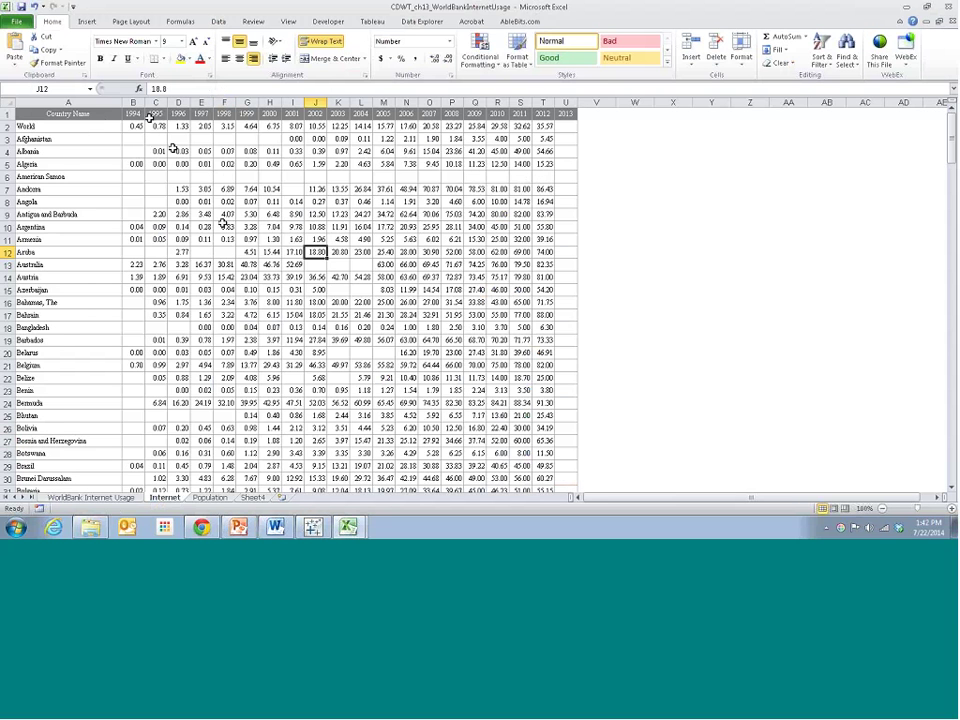
pyautogui.scroll(-5, 223, 216)
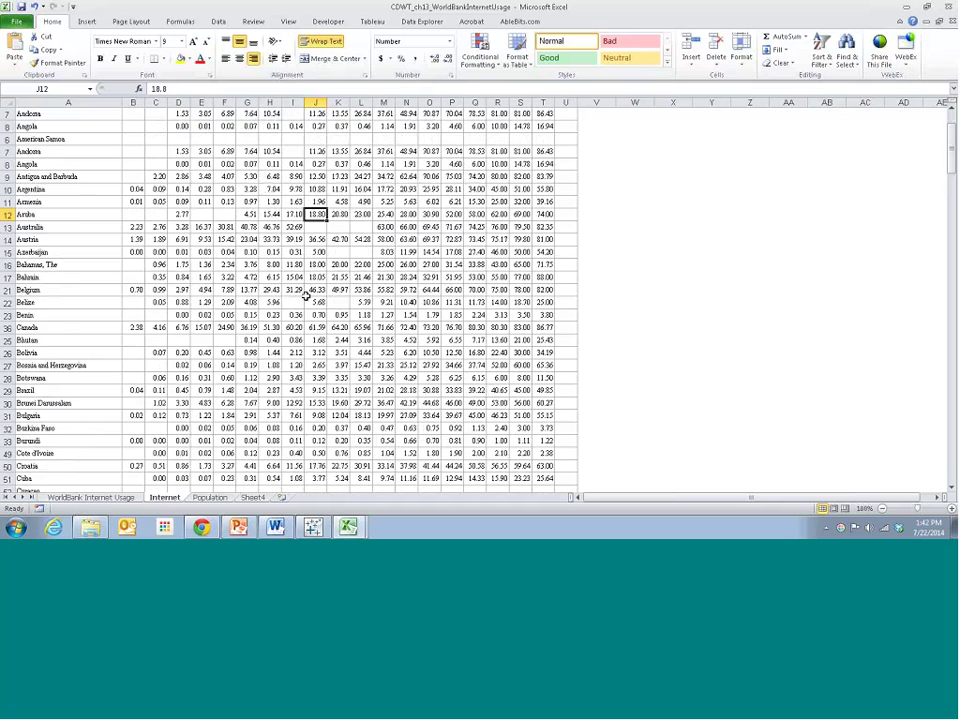
pyautogui.scroll(1, 306, 296)
pyautogui.click(210, 497)
pyautogui.click(166, 497)
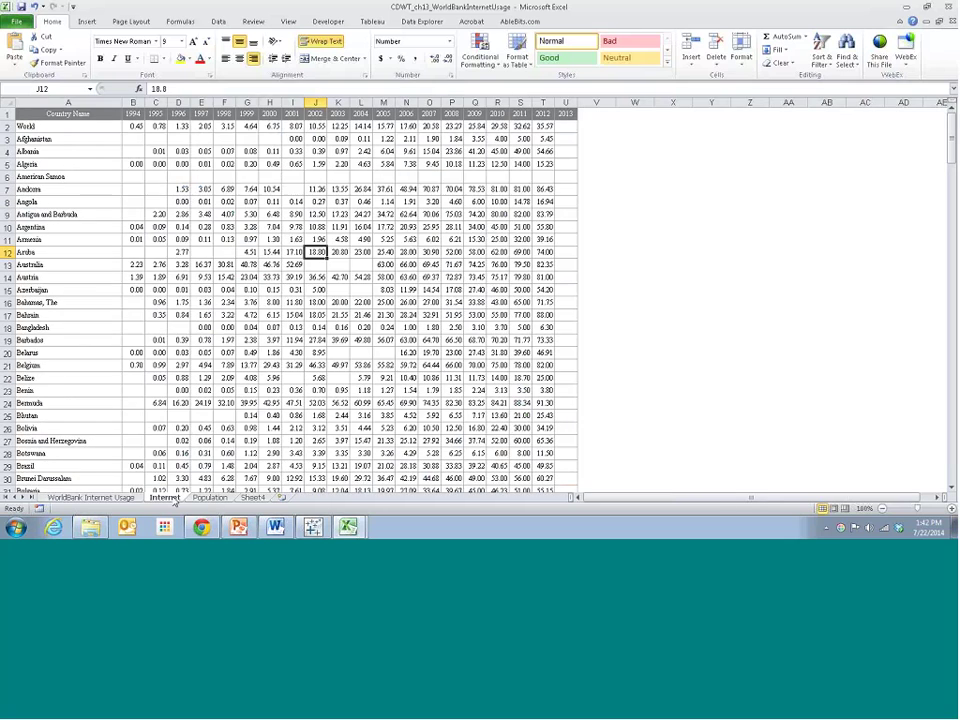
# On the WorldBank Internet Usage sheet, highlight Afghanistan's rows and their Region, Year, Internet Users (per 100) and Population values to examine the reshaped layout.
pyautogui.click(124, 498)
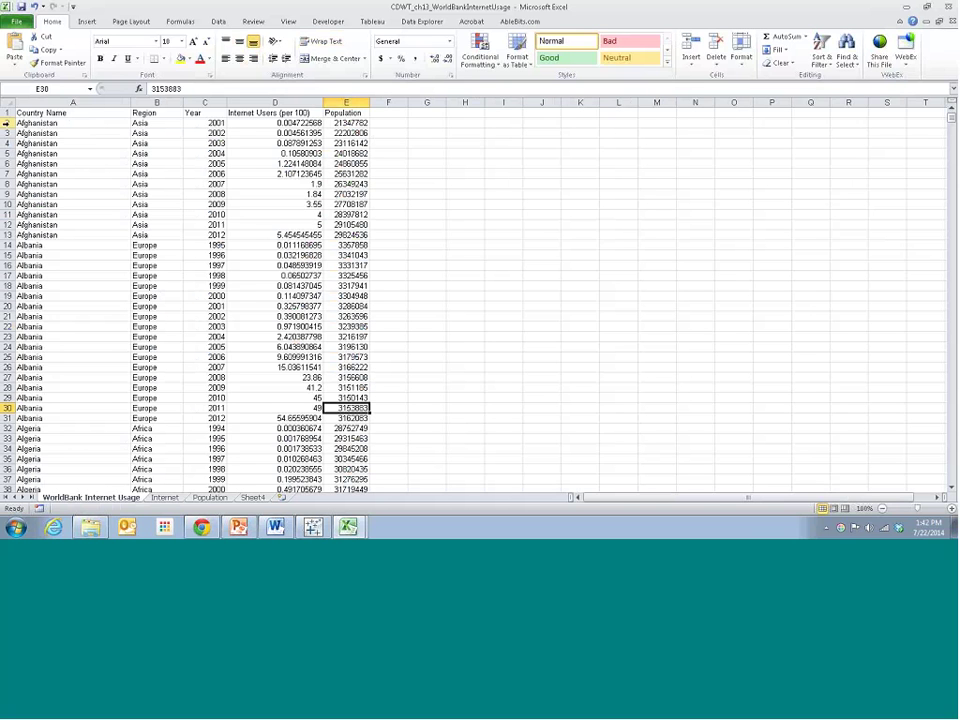
pyautogui.click(50, 113)
pyautogui.click(63, 122)
pyautogui.moveTo(10, 124); pyautogui.dragTo(10, 226)
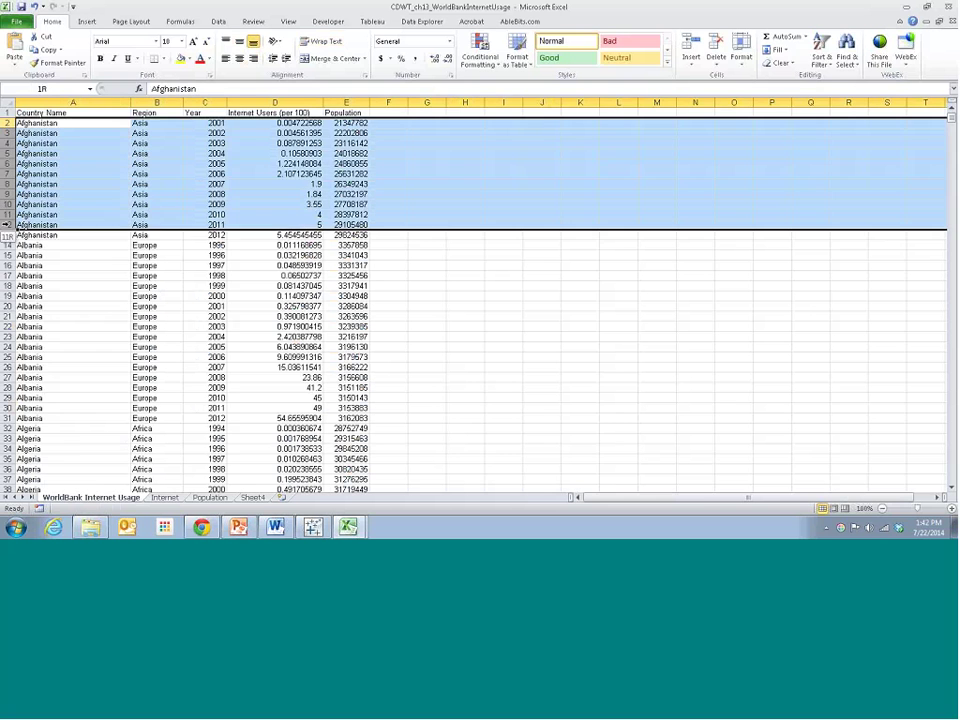
pyautogui.click(168, 123)
pyautogui.moveTo(168, 123); pyautogui.dragTo(172, 231)
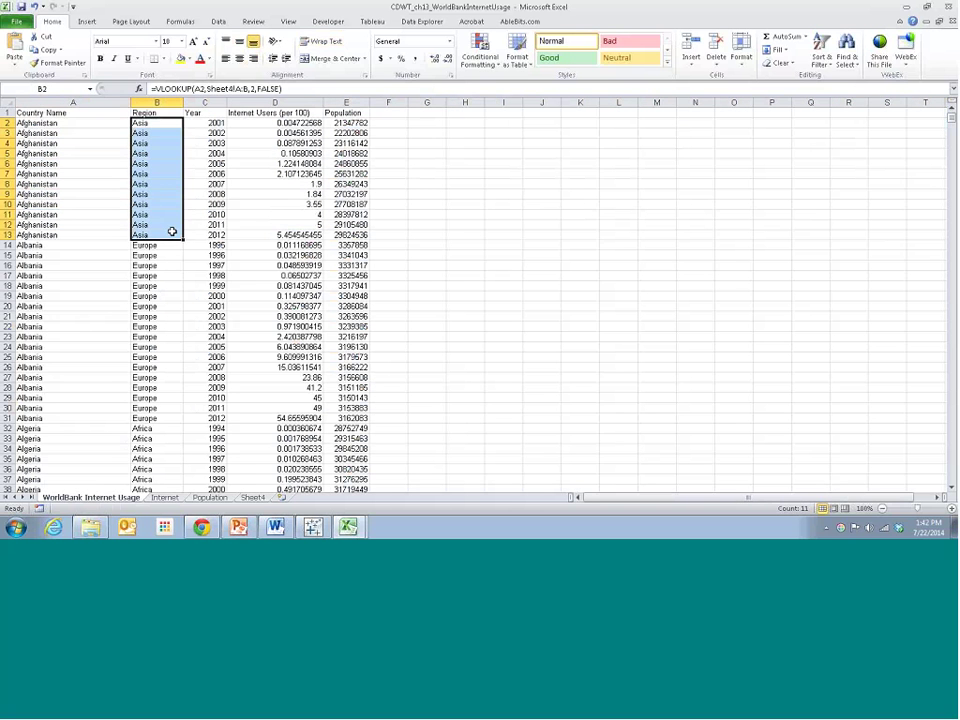
pyautogui.moveTo(206, 123); pyautogui.dragTo(210, 232)
pyautogui.moveTo(290, 123); pyautogui.dragTo(276, 234)
pyautogui.moveTo(340, 123); pyautogui.dragTo(345, 234)
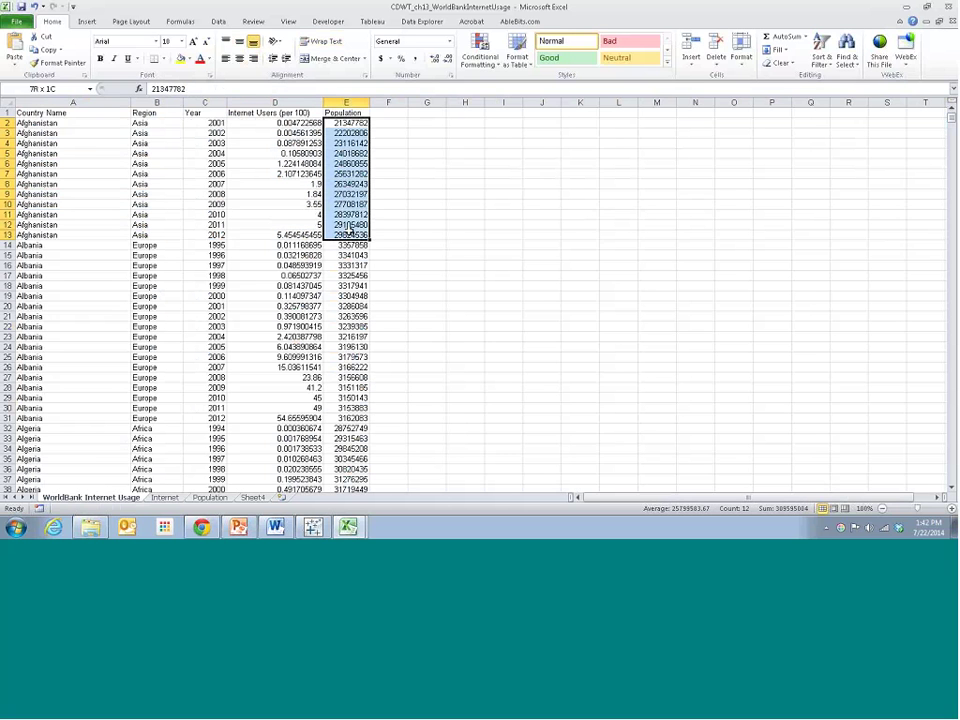
pyautogui.click(427, 214)
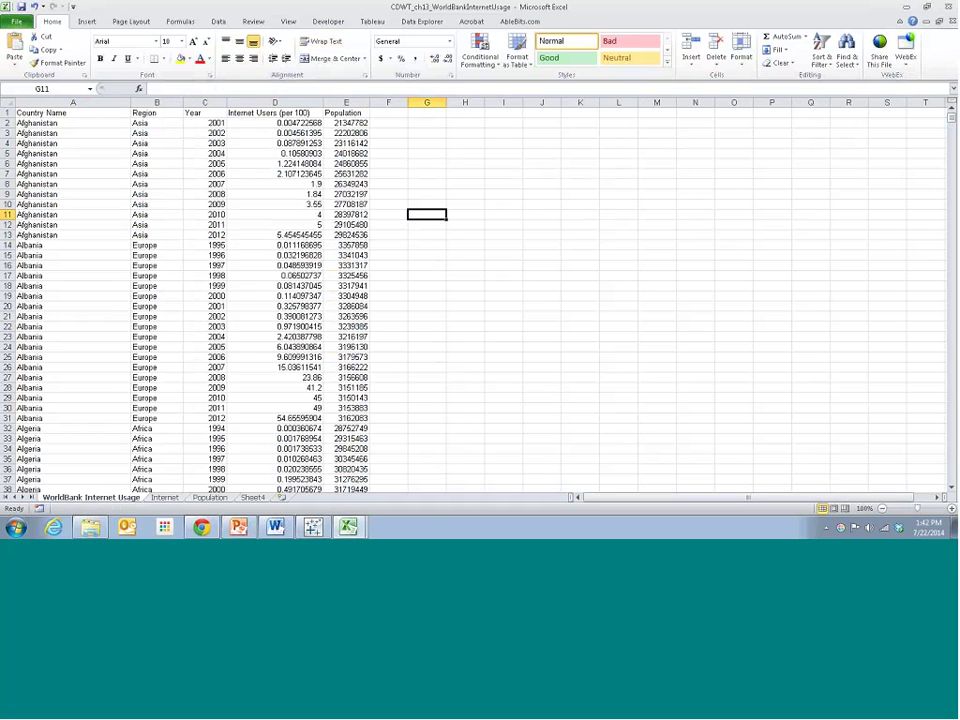
# Check the finished Nordic internet usage dashboard in Tableau, launch Tableau Public 8.2 and decline to send the error report.
pyautogui.click(313, 526)
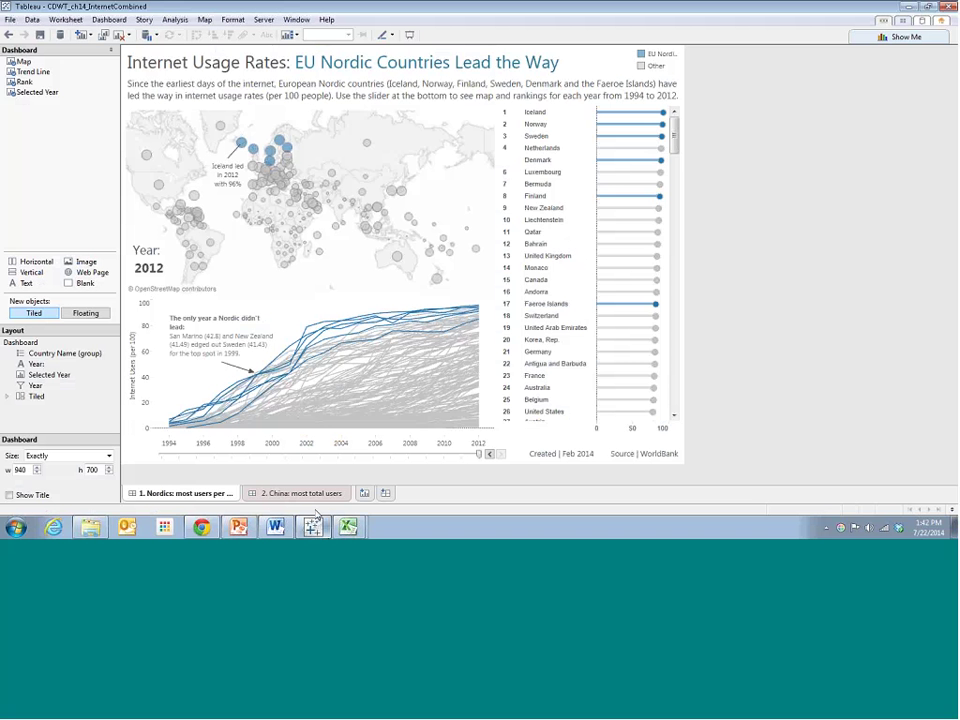
pyautogui.click(15, 527)
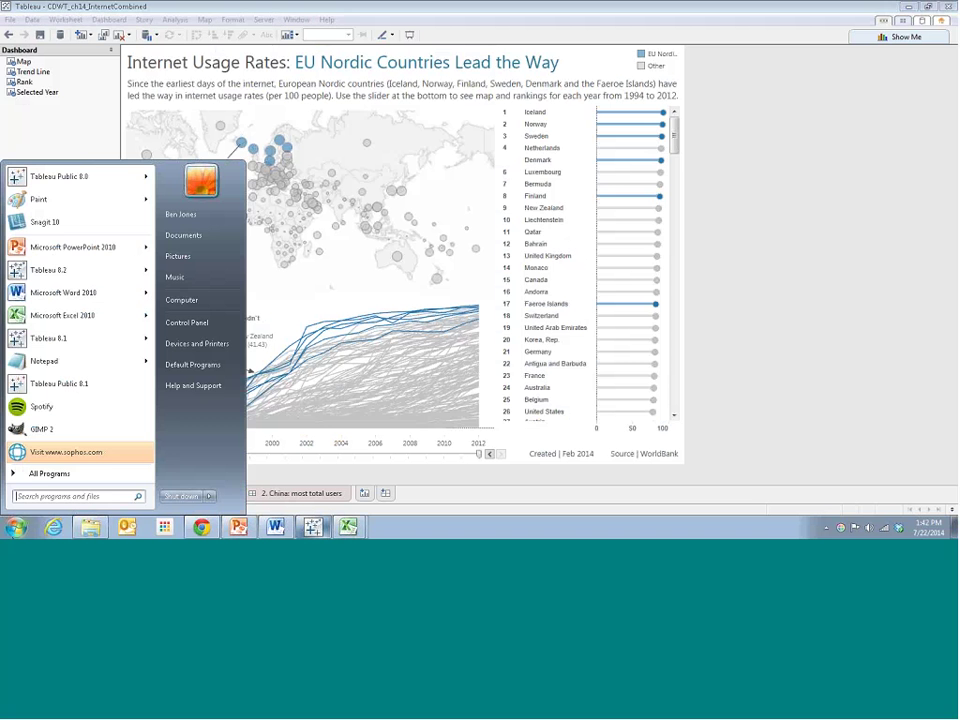
pyautogui.click(50, 384)
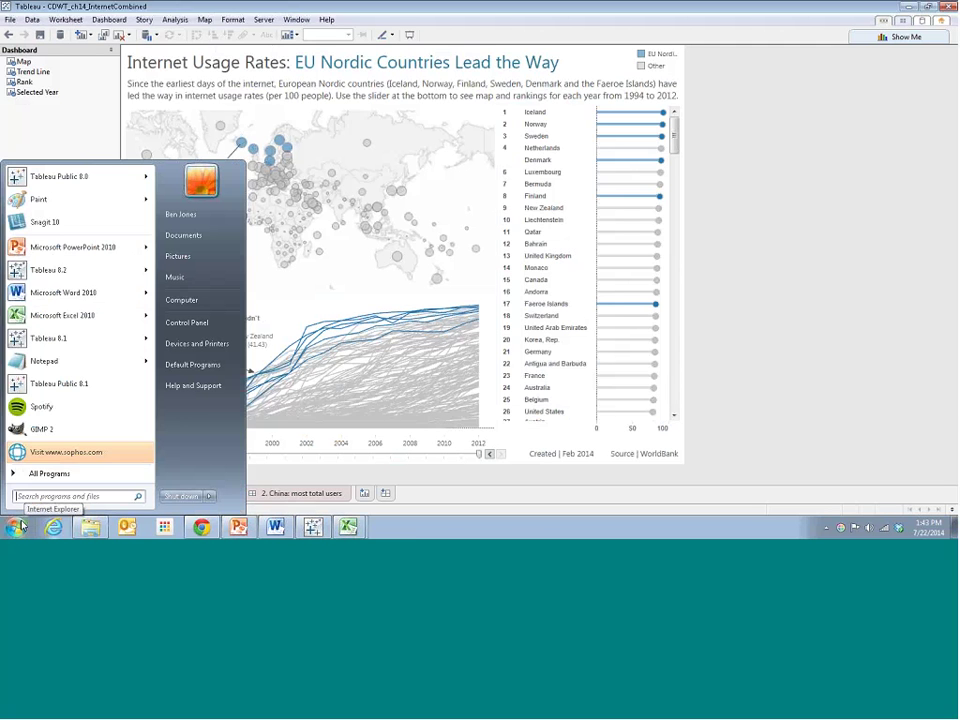
pyautogui.click(48, 473)
pyautogui.scroll(-5, 100, 425)
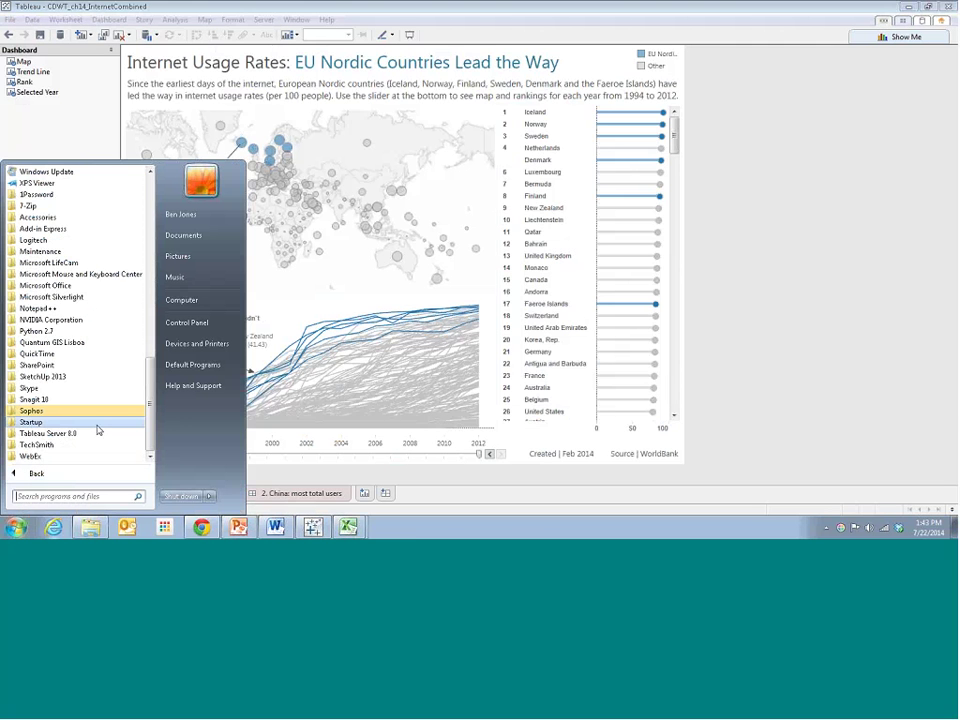
pyautogui.scroll(10, 100, 400)
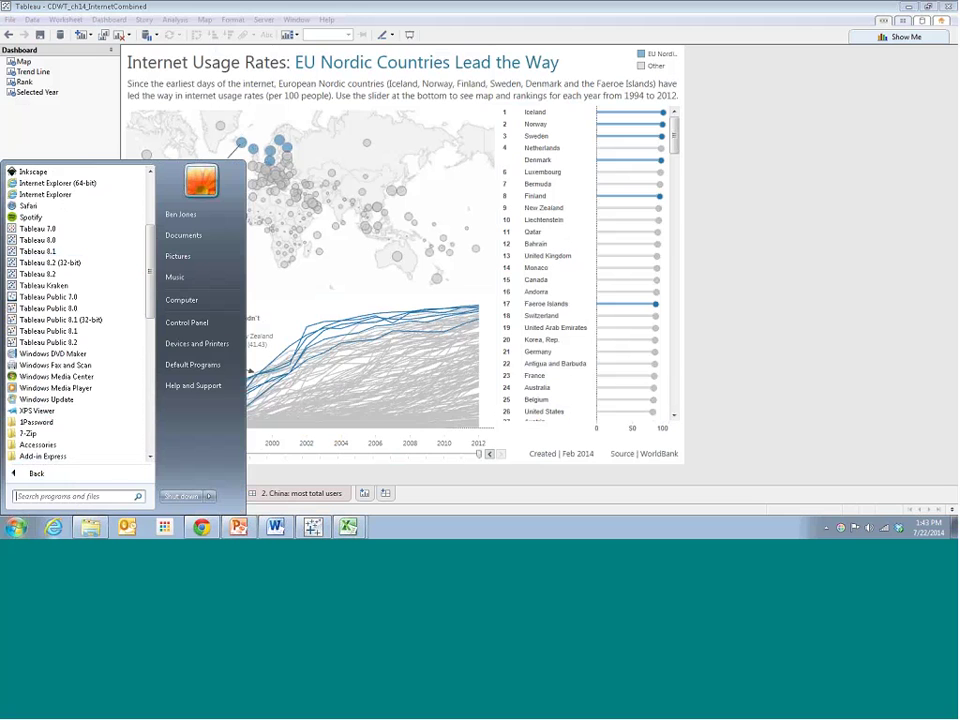
pyautogui.click(86, 343)
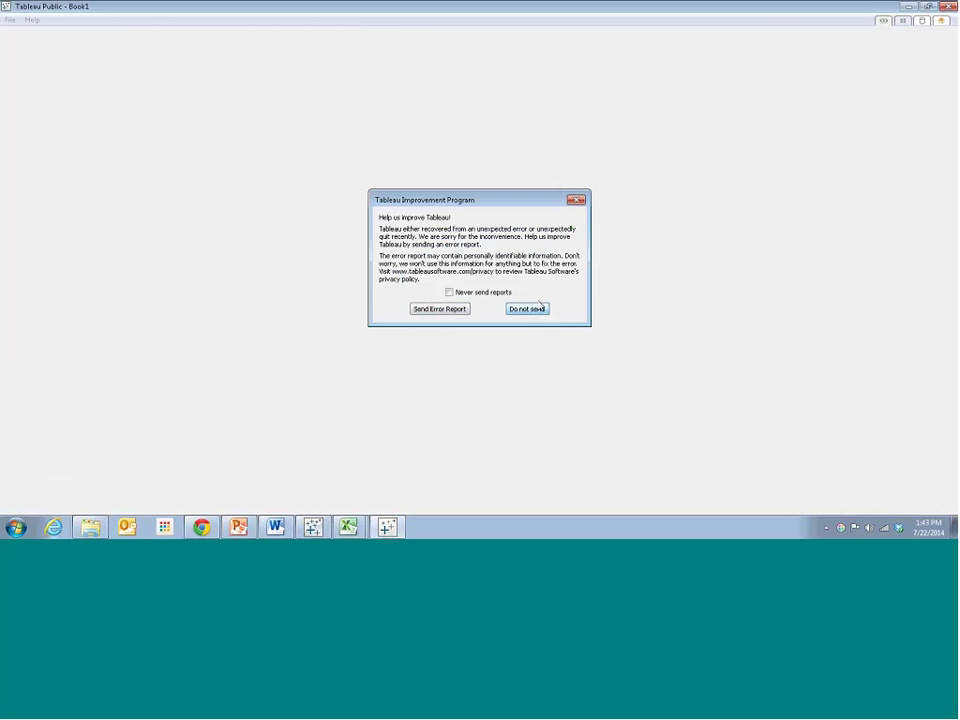
pyautogui.click(540, 307)
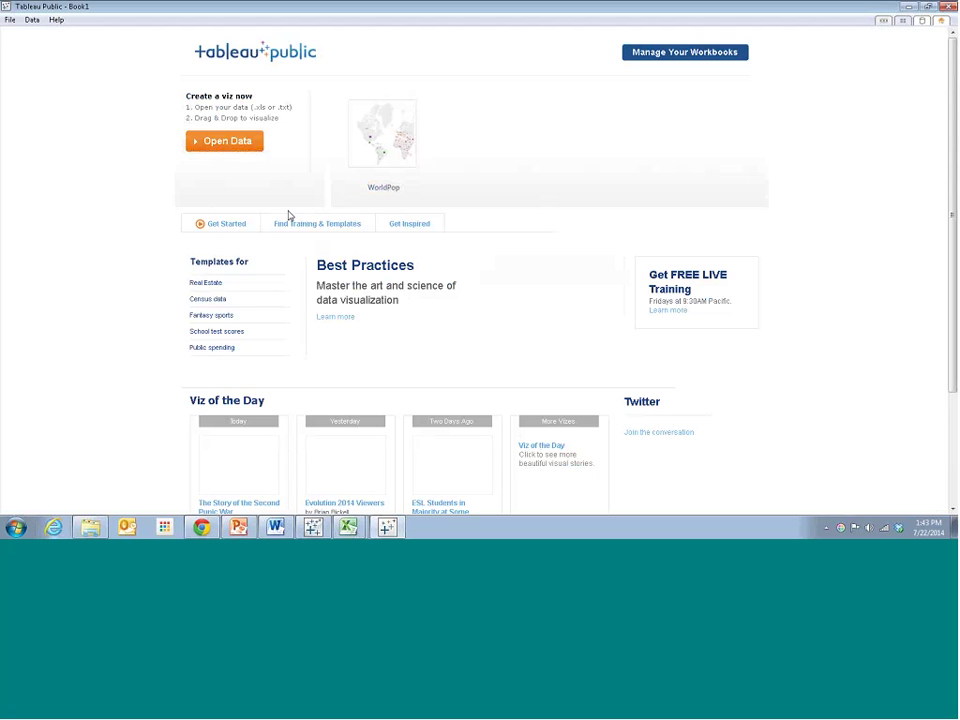
# Switch to the CDWT_ch13_WorldBankInternetUsage workbook in Excel and save a copy in the desktop folder Tableau 4 DDJ Cohort 4.
pyautogui.moveTo(348, 530)
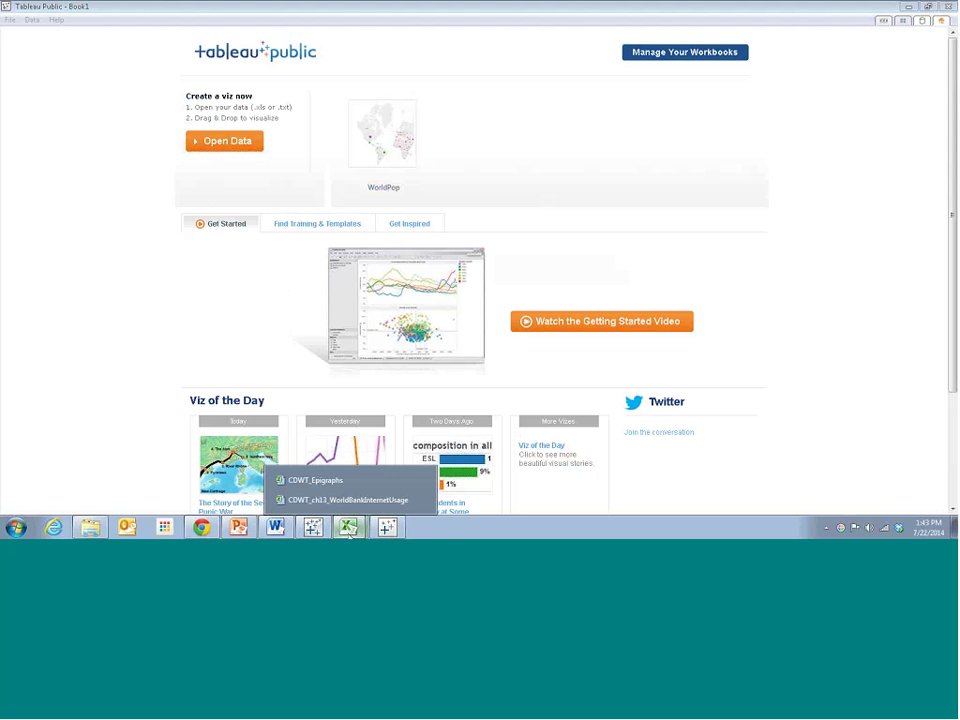
pyautogui.click(345, 500)
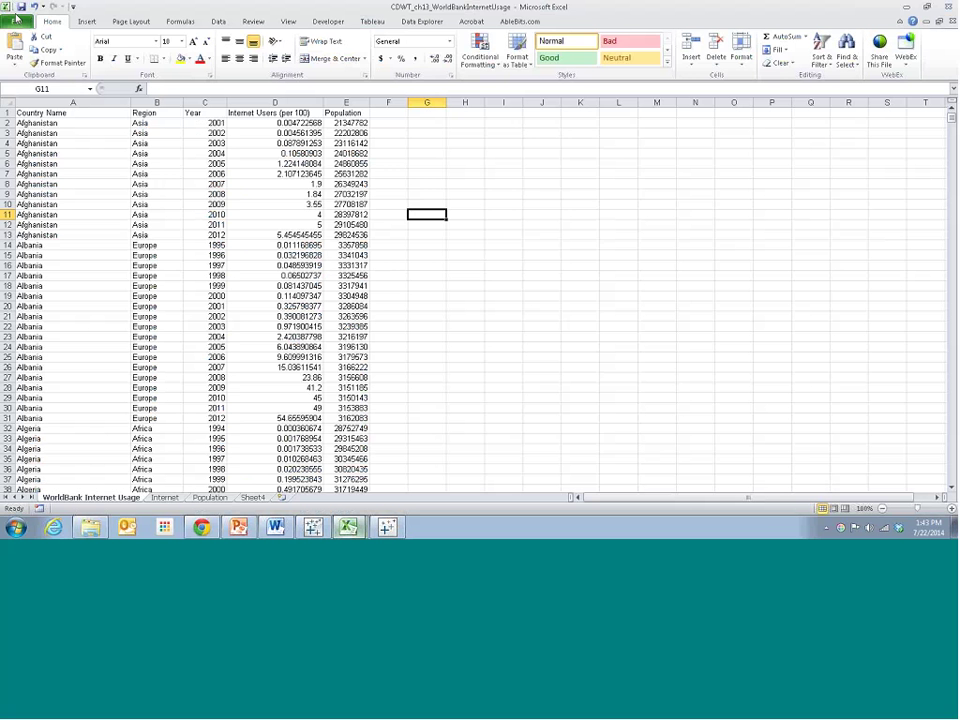
pyautogui.click(15, 20)
pyautogui.click(34, 58)
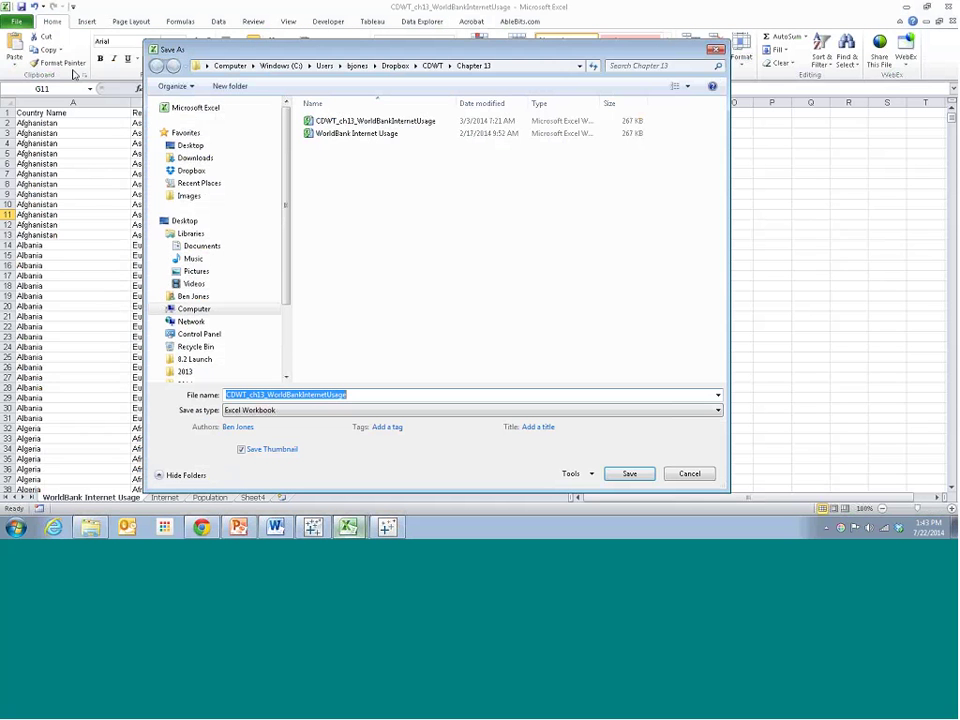
pyautogui.click(192, 145)
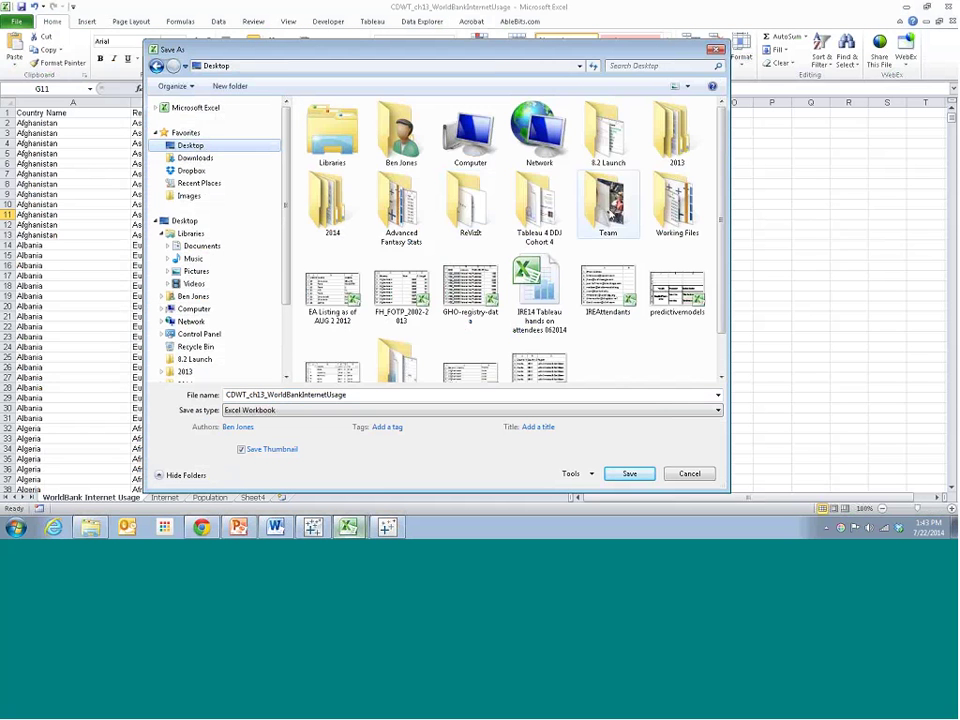
pyautogui.doubleClick(545, 215)
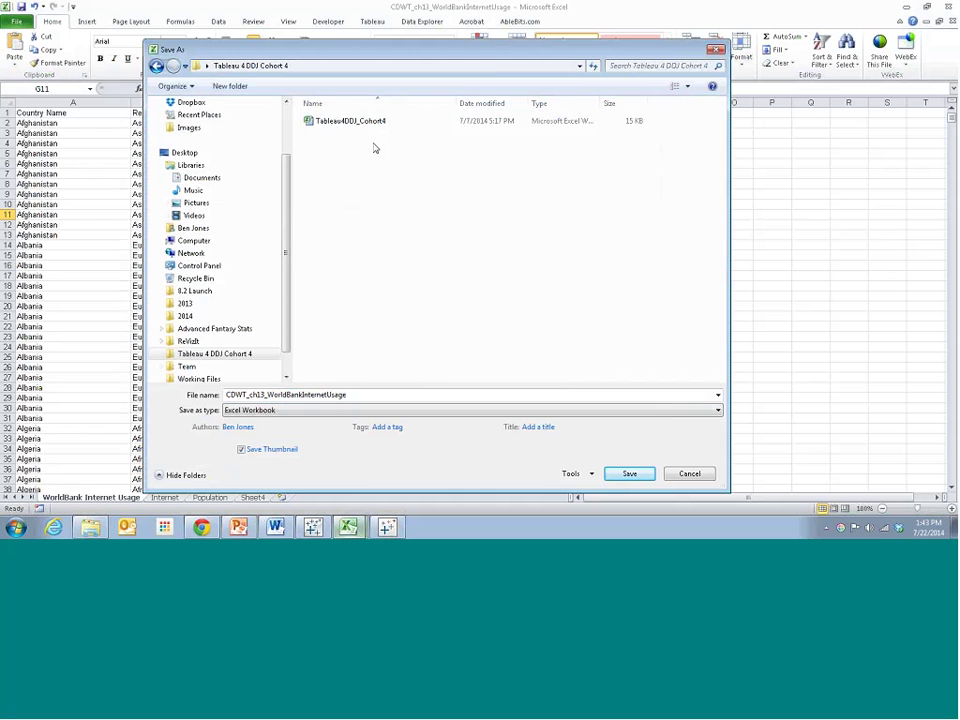
pyautogui.click(626, 476)
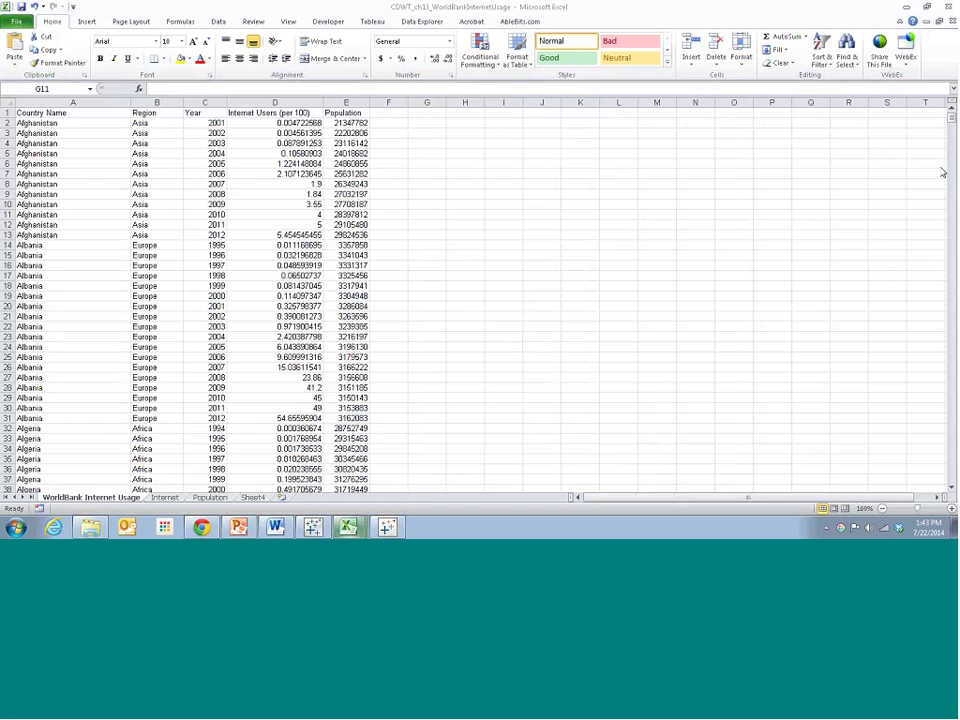
# Switch to Tableau Public and connect to the Excel file CDWT_ch13_WorldBankInternetUsage in the Tableau 4 DDJ Cohort 4 folder.
pyautogui.click(386, 526)
pyautogui.click(235, 147)
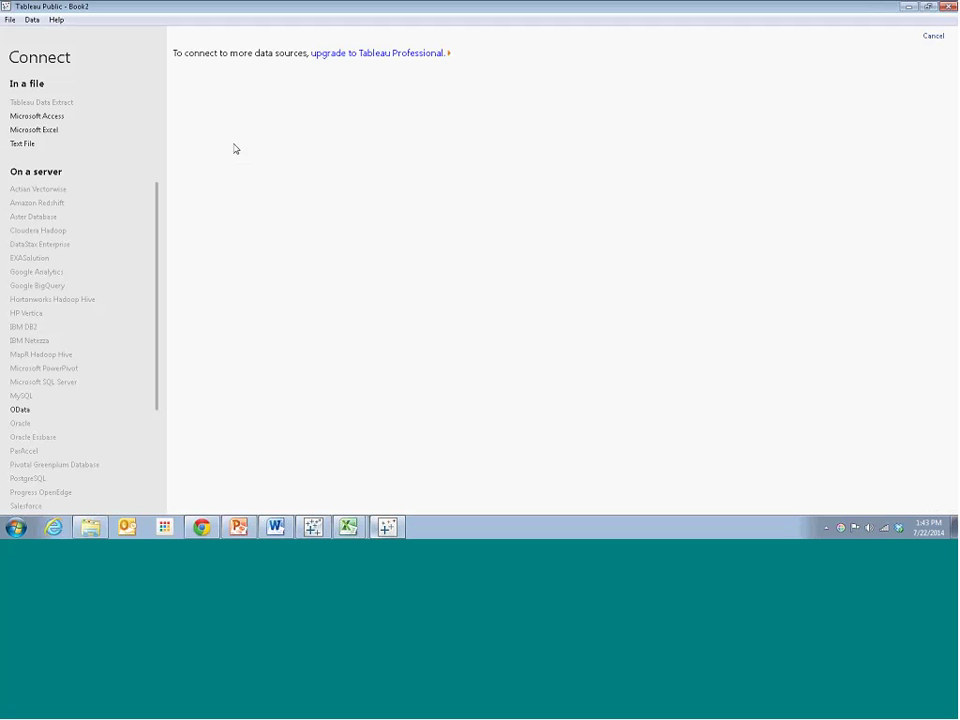
pyautogui.click(51, 131)
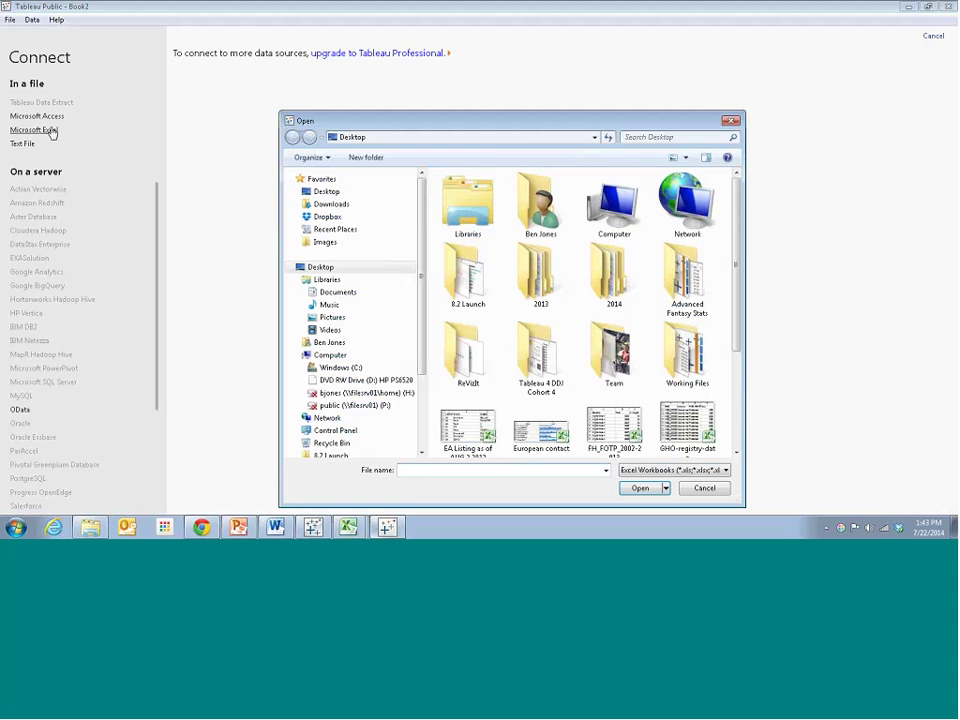
pyautogui.moveTo(446, 118); pyautogui.dragTo(400, 70)
pyautogui.doubleClick(496, 310)
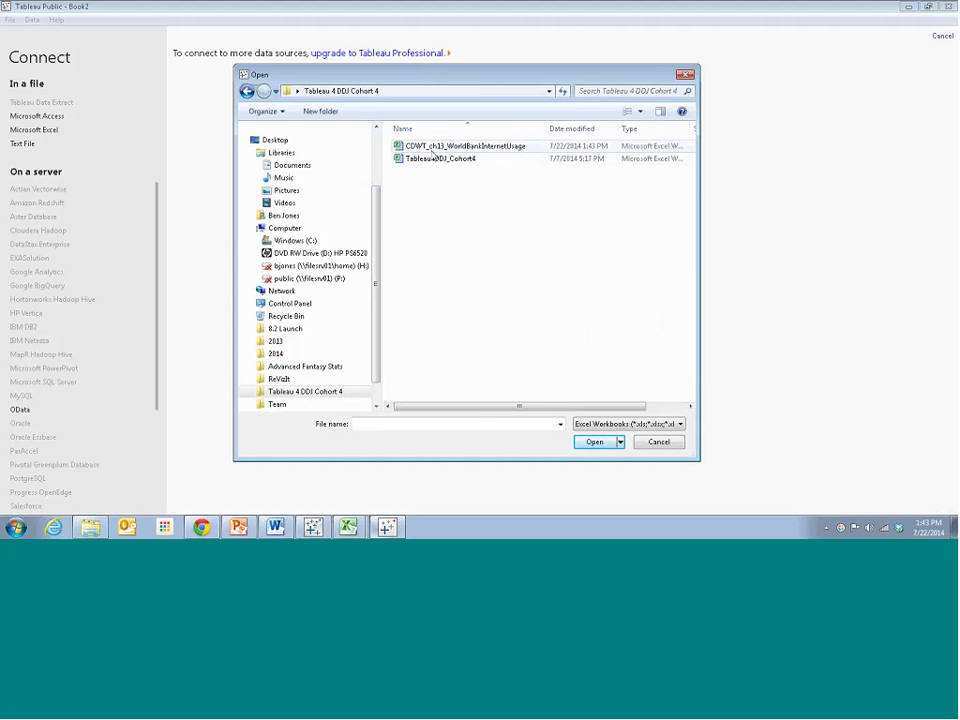
pyautogui.click(476, 148)
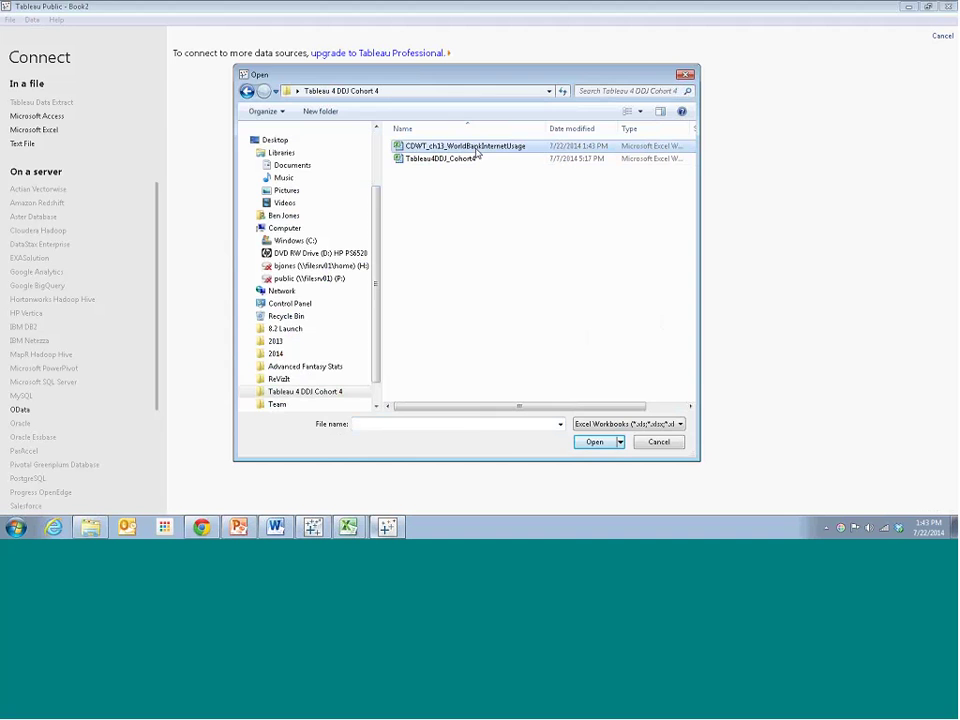
pyautogui.click(587, 445)
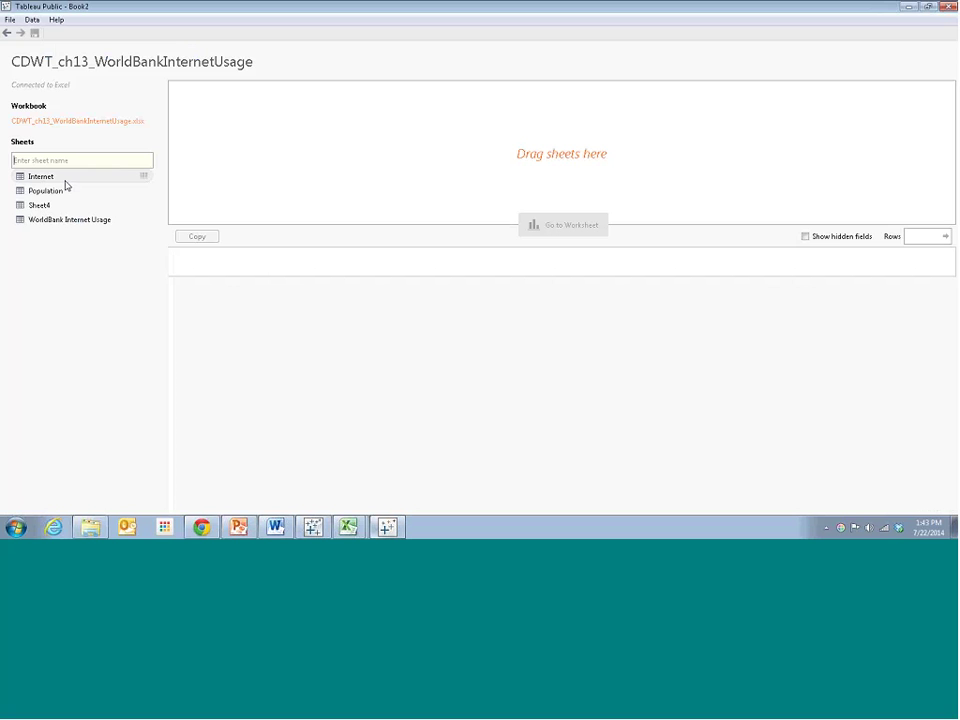
# Check the sheet names in the Excel workbook, add the WorldBank Internet Usage sheet to Tableau Public's data source and open a worksheet.
pyautogui.click(43, 158)
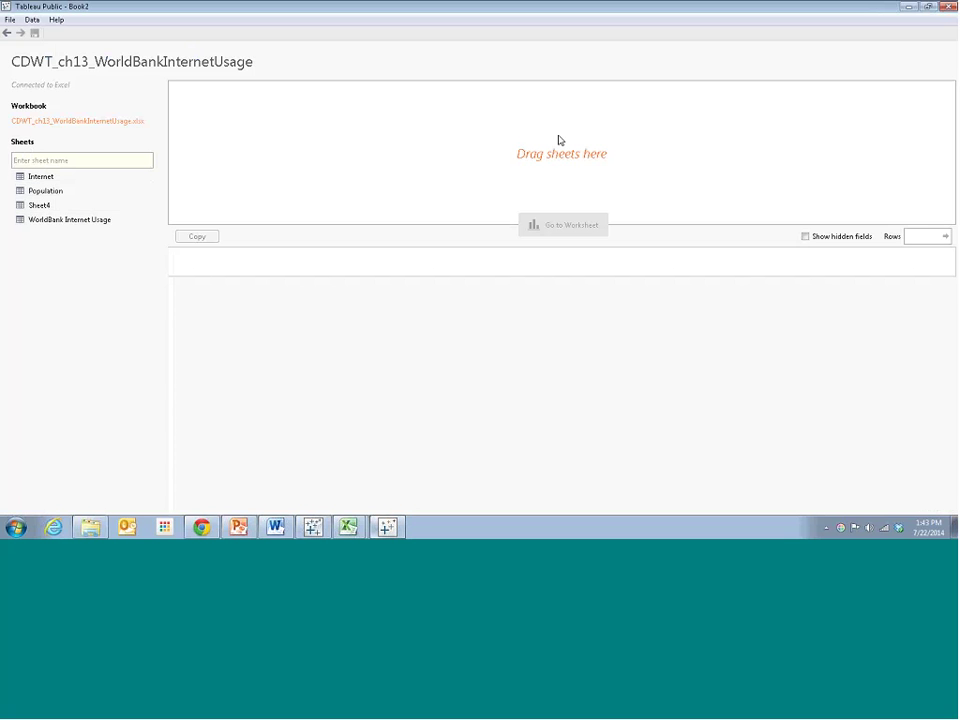
pyautogui.click(350, 529)
pyautogui.click(348, 499)
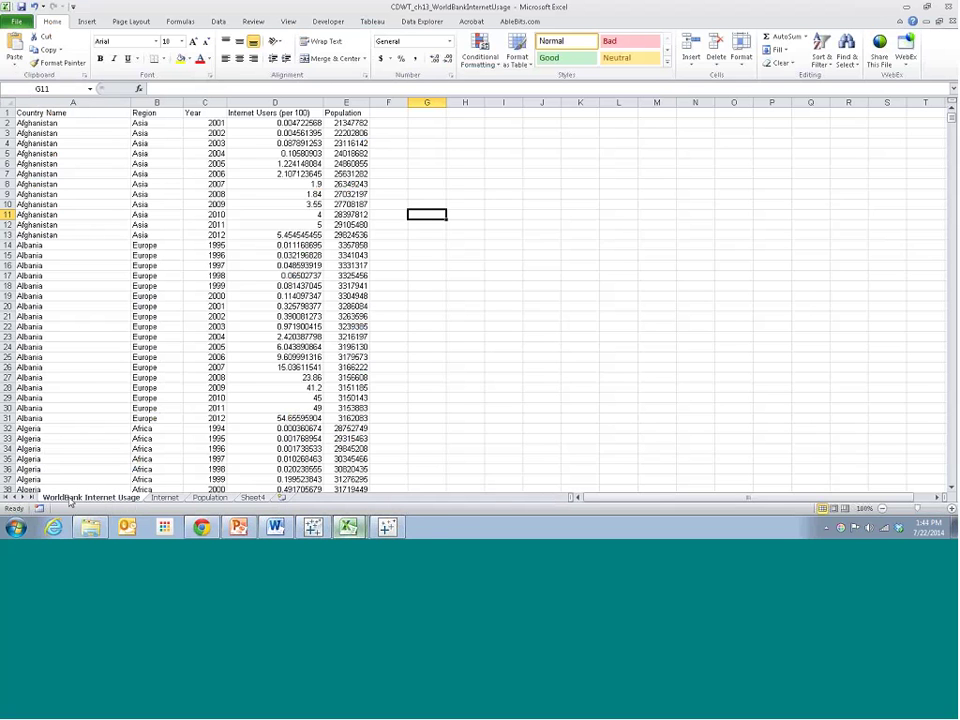
pyautogui.click(387, 527)
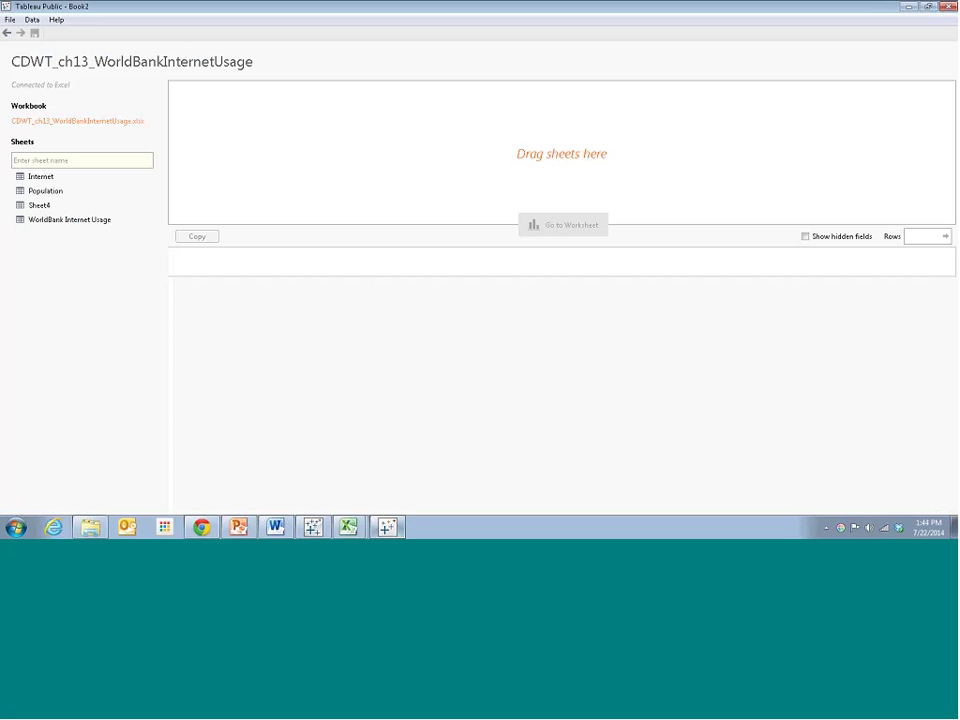
pyautogui.moveTo(77, 223); pyautogui.dragTo(364, 176)
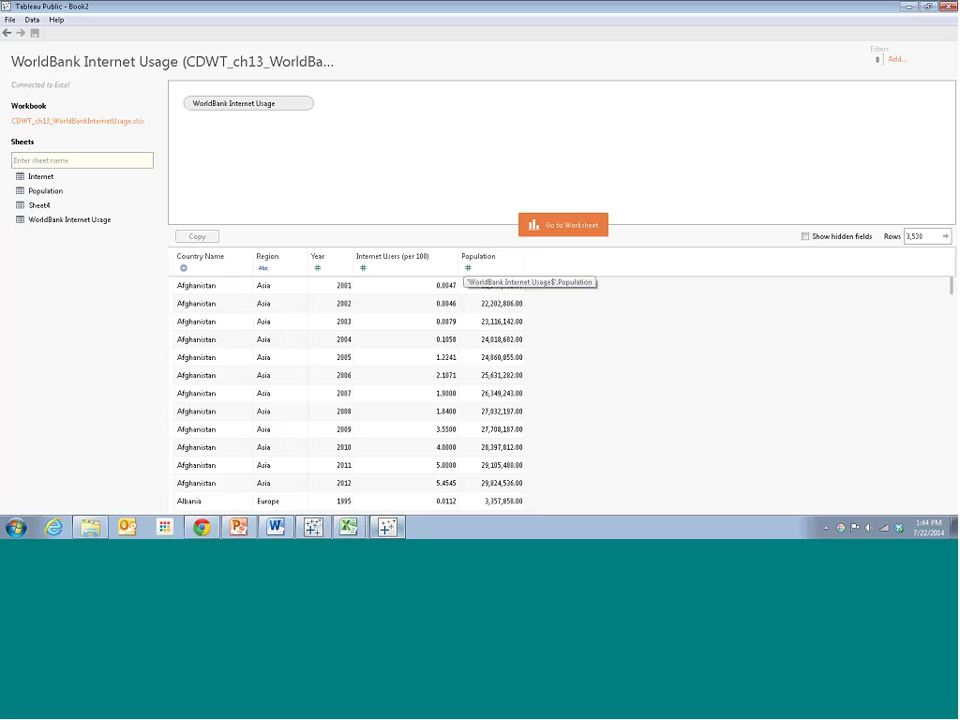
pyautogui.click(574, 227)
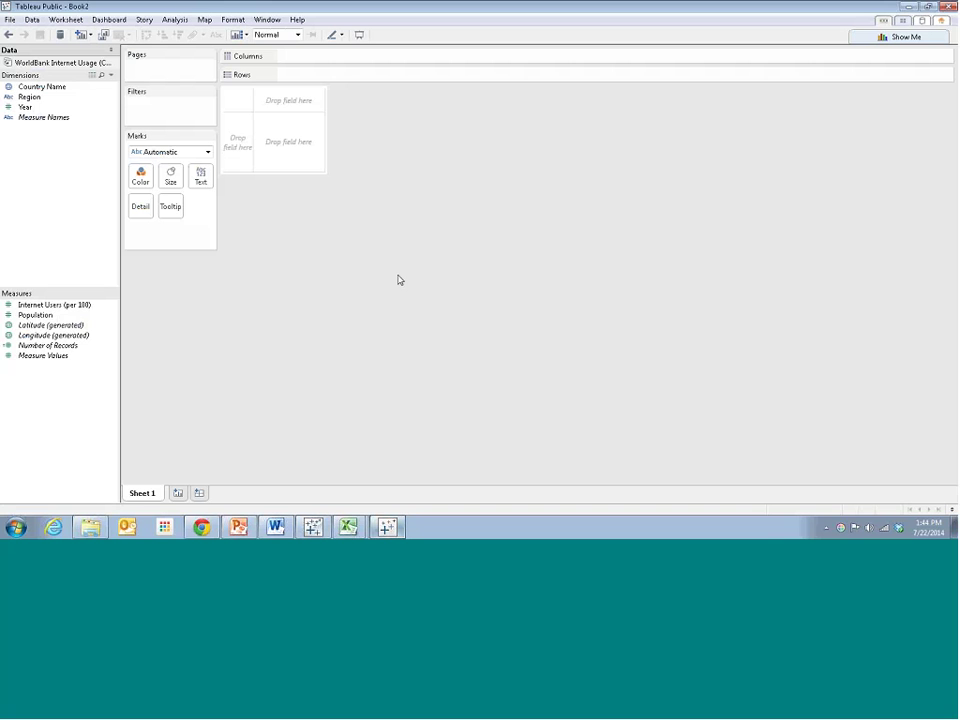
# Map the data by Country Name and size the marks by Internet Users (per 100).
pyautogui.doubleClick(59, 89)
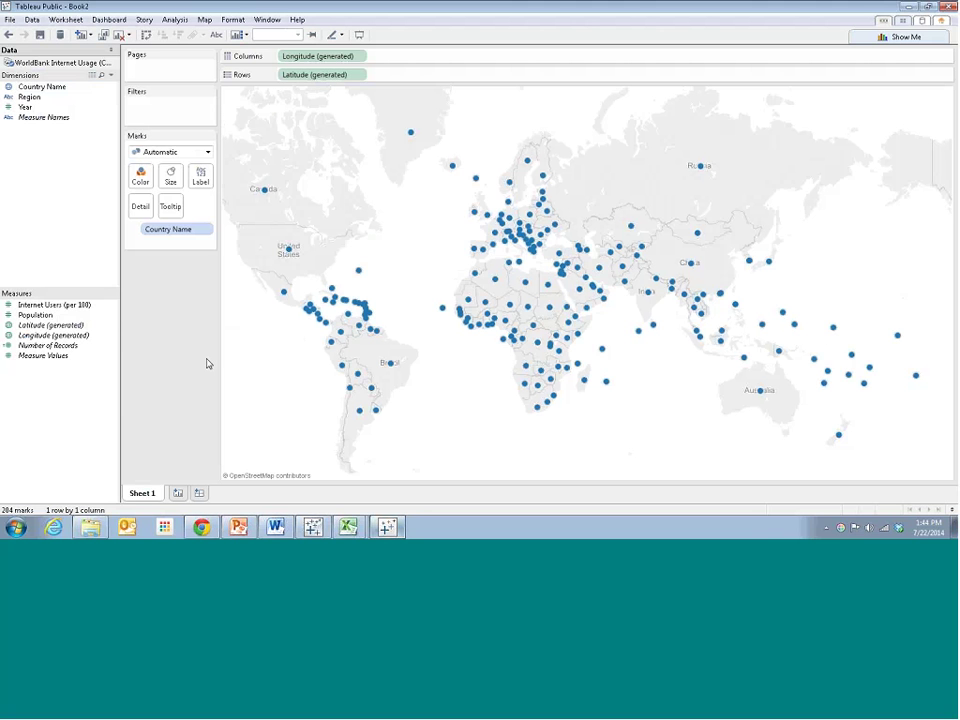
pyautogui.click(50, 304)
pyautogui.keyDown('ctrl'); pyautogui.click(66, 317); pyautogui.keyUp('ctrl')
pyautogui.keyDown('ctrl'); pyautogui.click(64, 316); pyautogui.keyUp('ctrl')
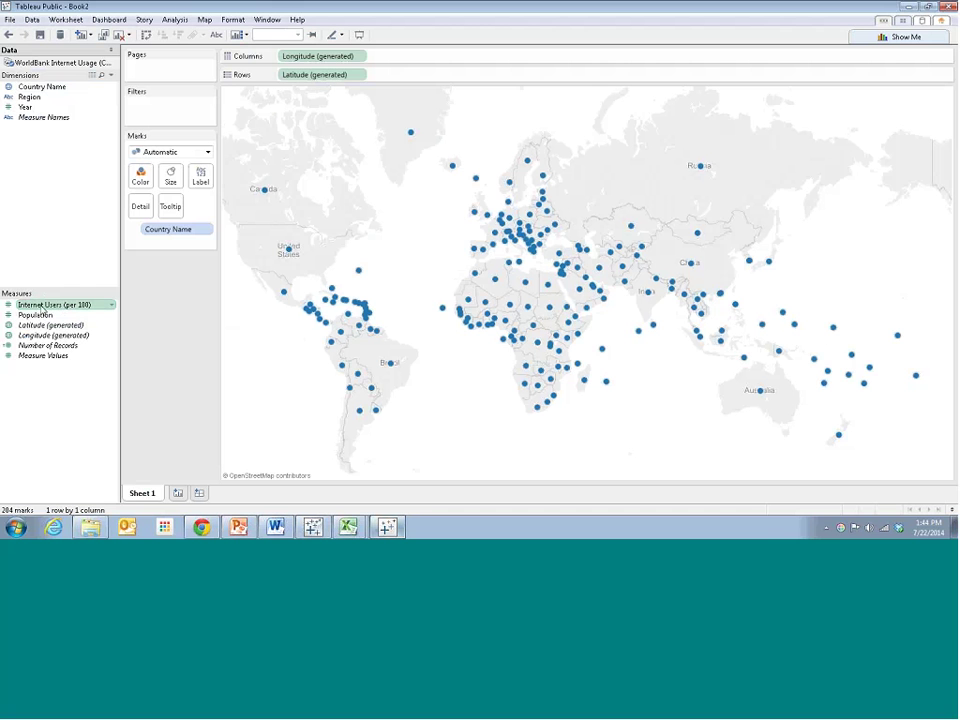
pyautogui.moveTo(37, 309); pyautogui.dragTo(170, 176)
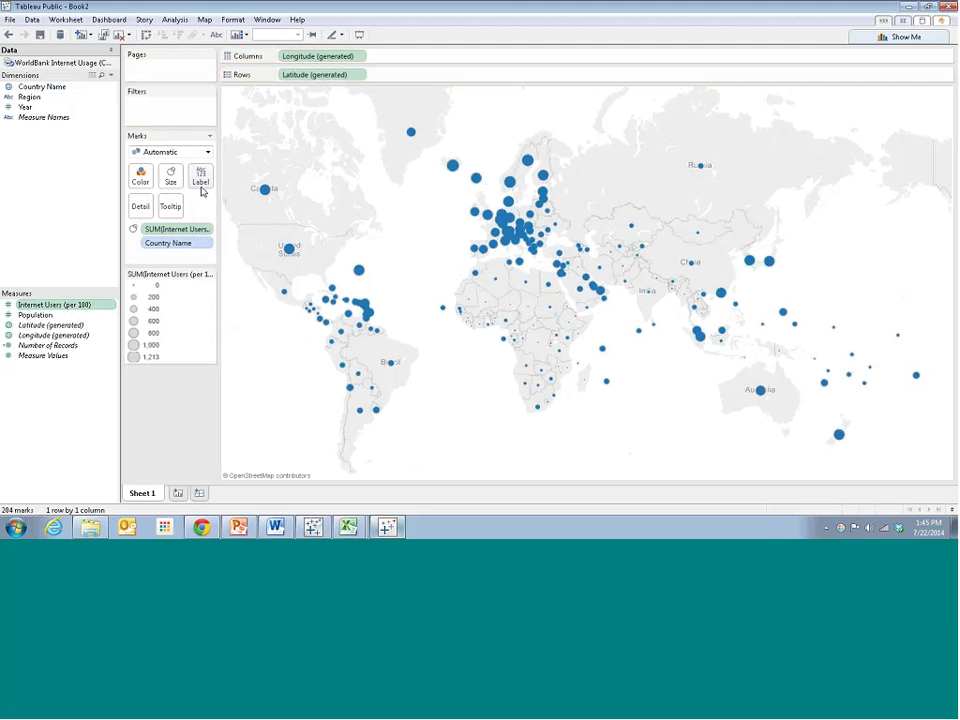
# Show a quick filter for Year and set it to a single-value slider.
pyautogui.moveTo(513, 185)
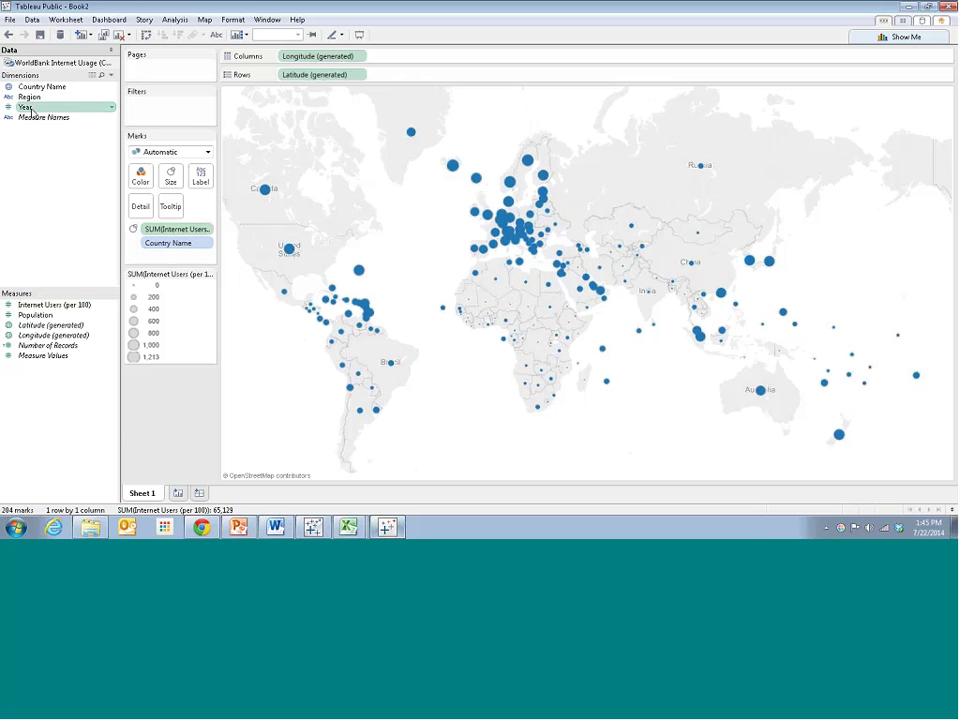
pyautogui.click(112, 109)
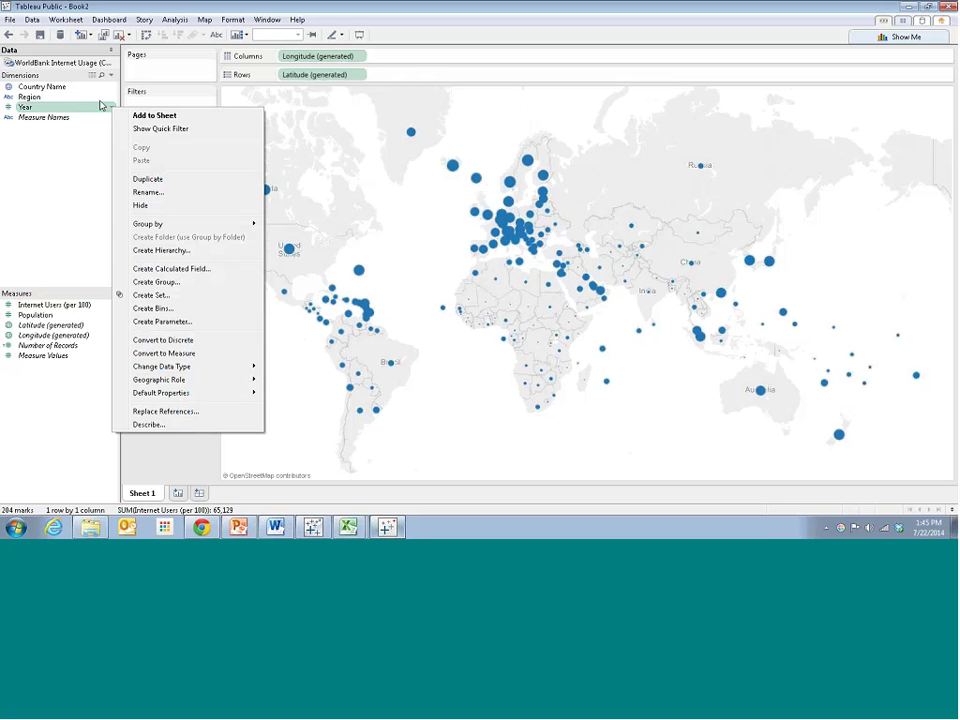
pyautogui.click(181, 345)
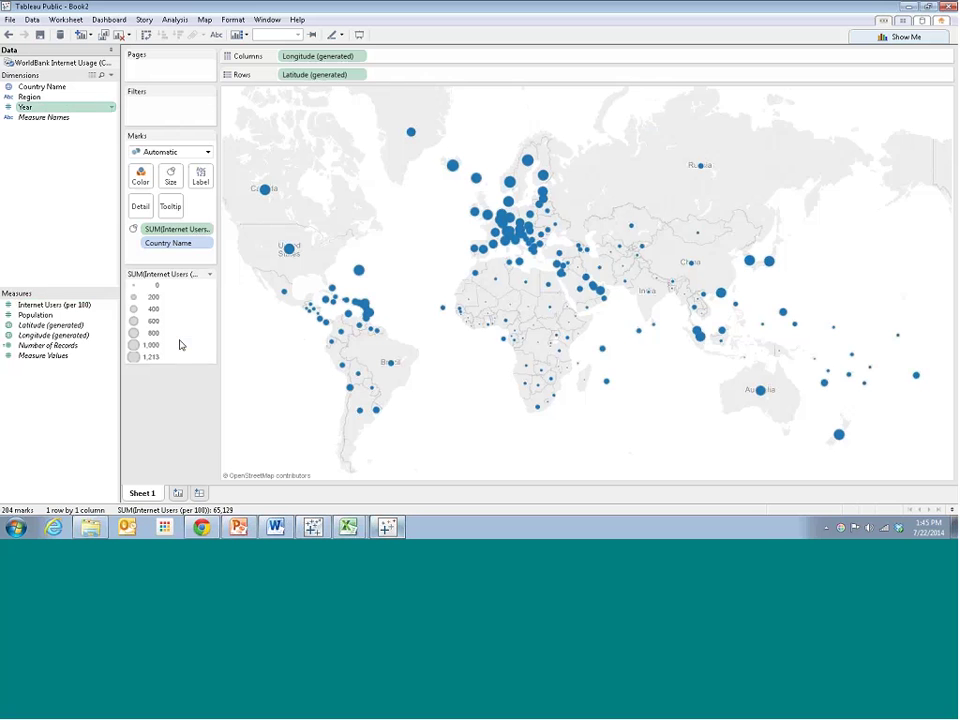
pyautogui.click(111, 108)
pyautogui.click(133, 128)
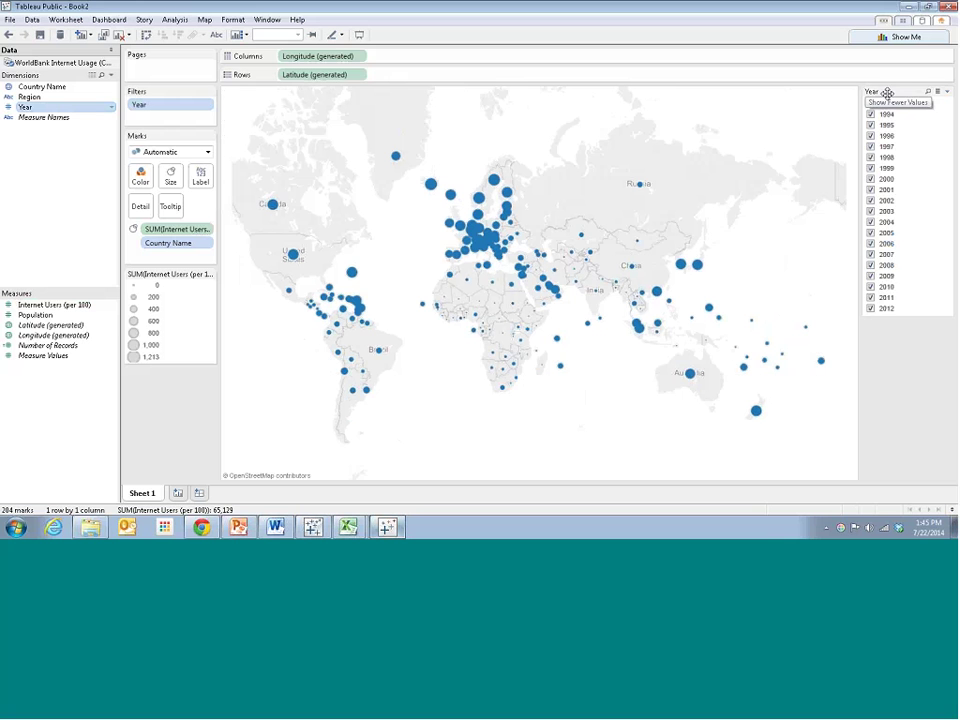
pyautogui.click(946, 91)
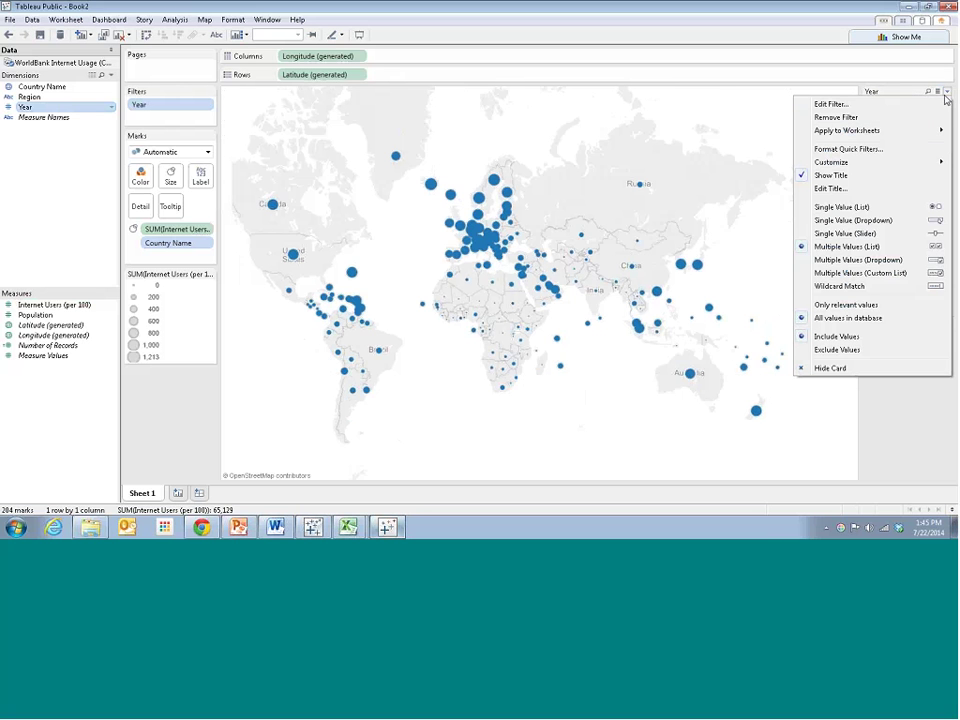
pyautogui.click(887, 234)
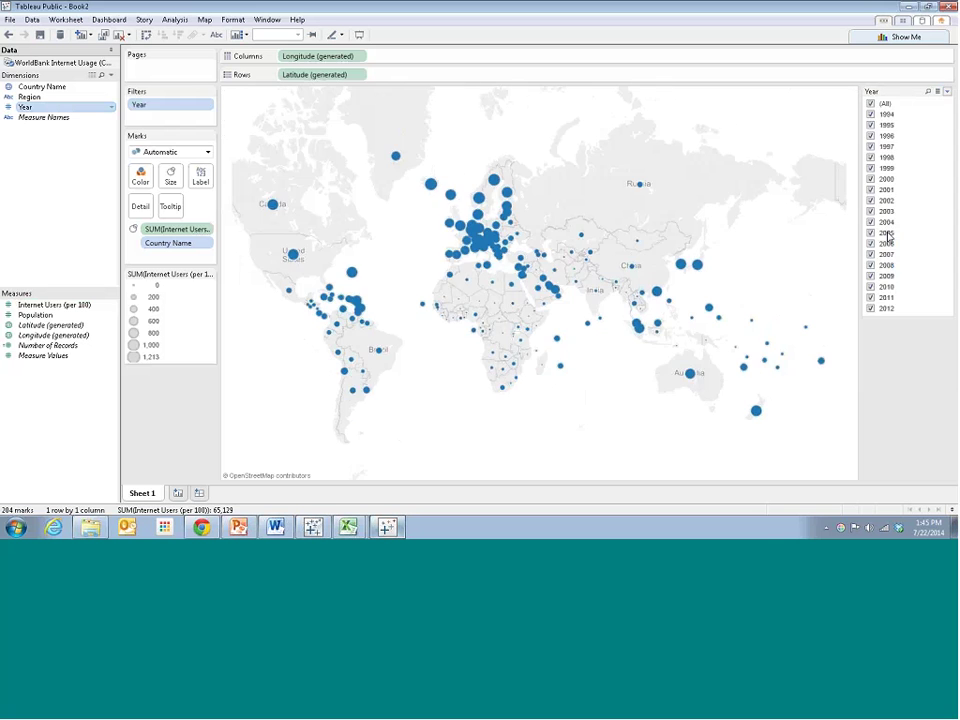
# Browse the map by year with the filter slider, going to 2012, back through 2010, and returning to (All).
pyautogui.moveTo(871, 119); pyautogui.dragTo(932, 121)
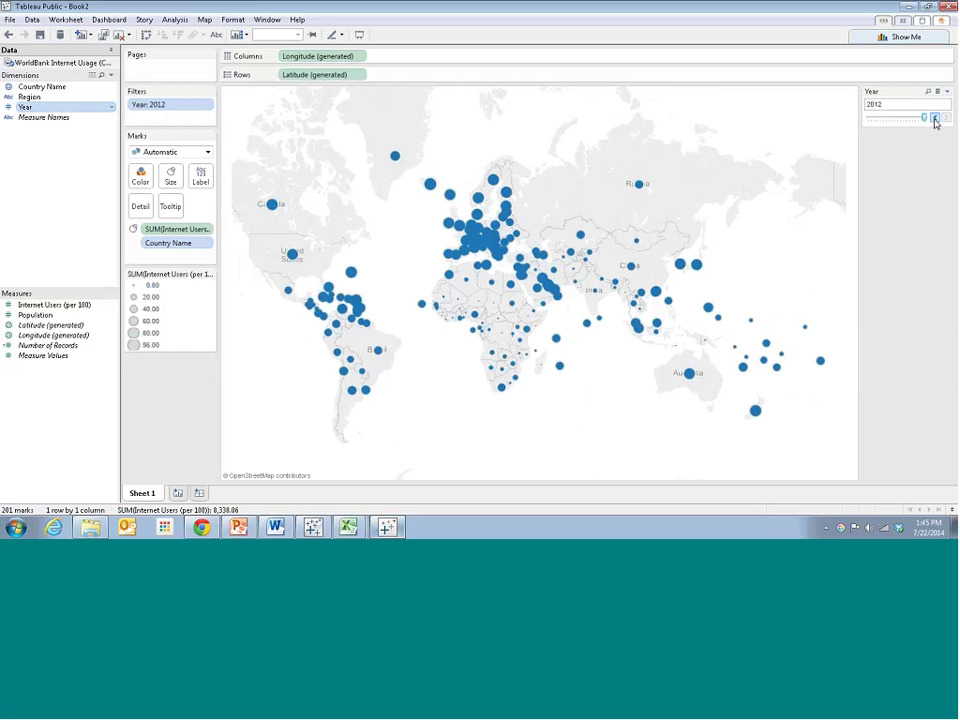
pyautogui.click(935, 118)
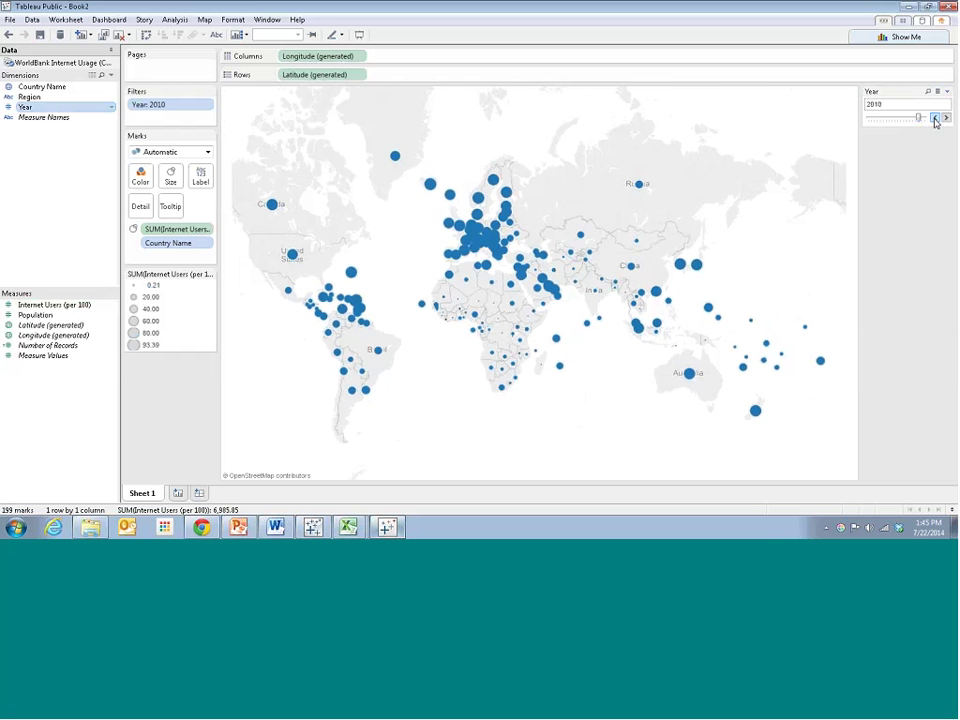
pyautogui.click(935, 118)
pyautogui.moveTo(916, 118); pyautogui.dragTo(868, 118)
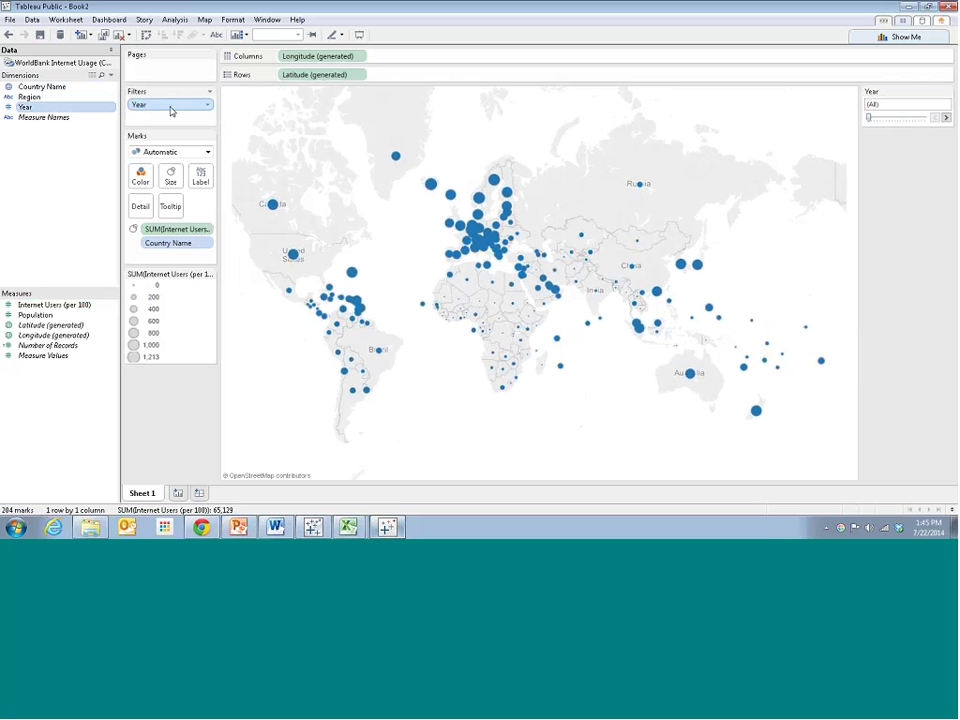
# Move Year from the filters to Pages and play the map through the years up to 2012.
pyautogui.click(168, 111)
pyautogui.moveTo(168, 111); pyautogui.dragTo(167, 73)
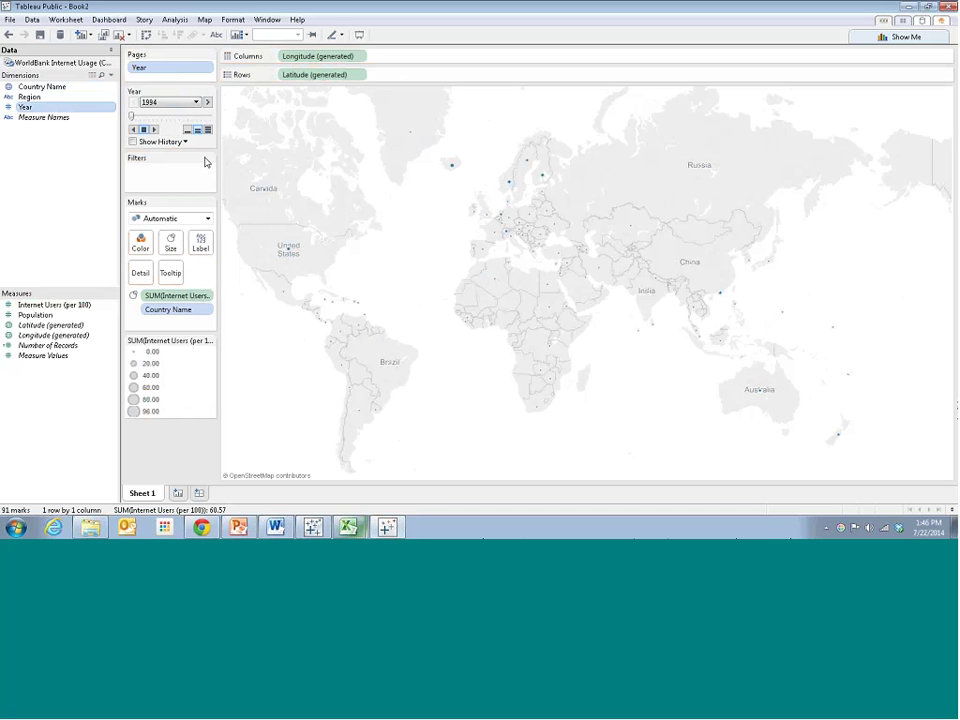
pyautogui.click(155, 130)
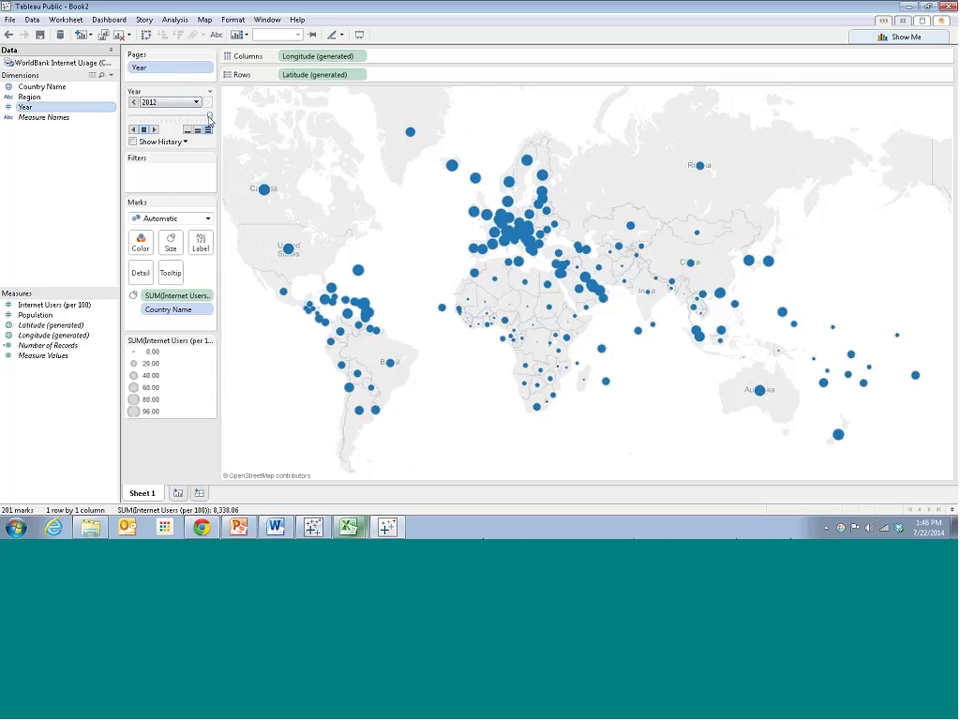
pyautogui.moveTo(210, 117); pyautogui.dragTo(134, 117)
pyautogui.click(155, 130)
pyautogui.moveTo(208, 120)
pyautogui.mouseDown()
pyautogui.moveTo(133, 118)
pyautogui.moveTo(208, 119)
pyautogui.mouseUp()
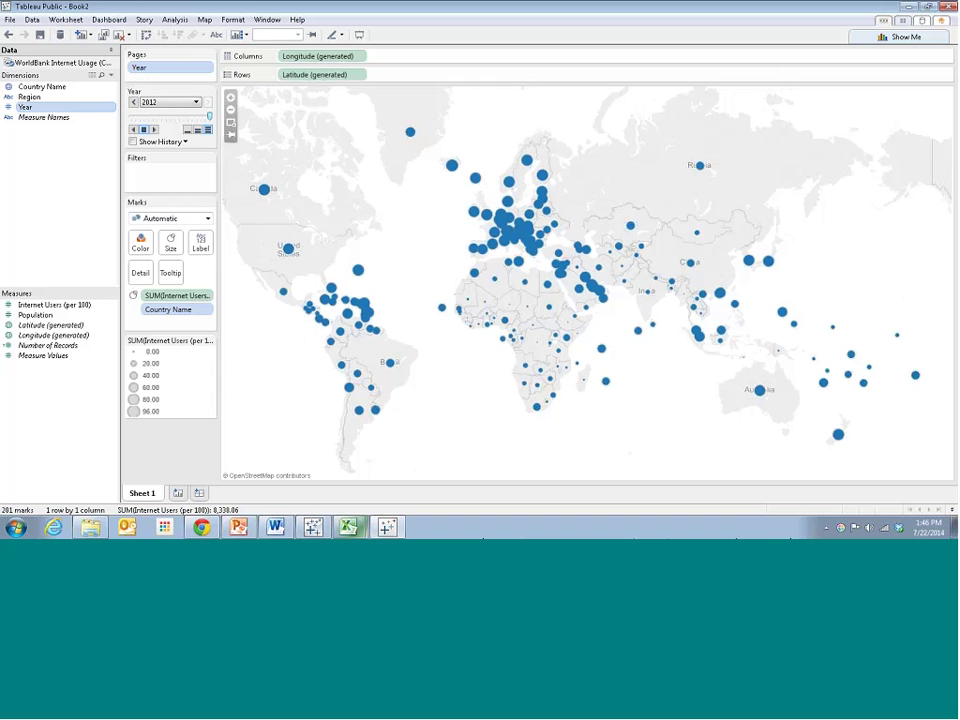
# Move Year from Pages to the filters and restrict the map to 2012.
pyautogui.moveTo(140, 67); pyautogui.dragTo(173, 177)
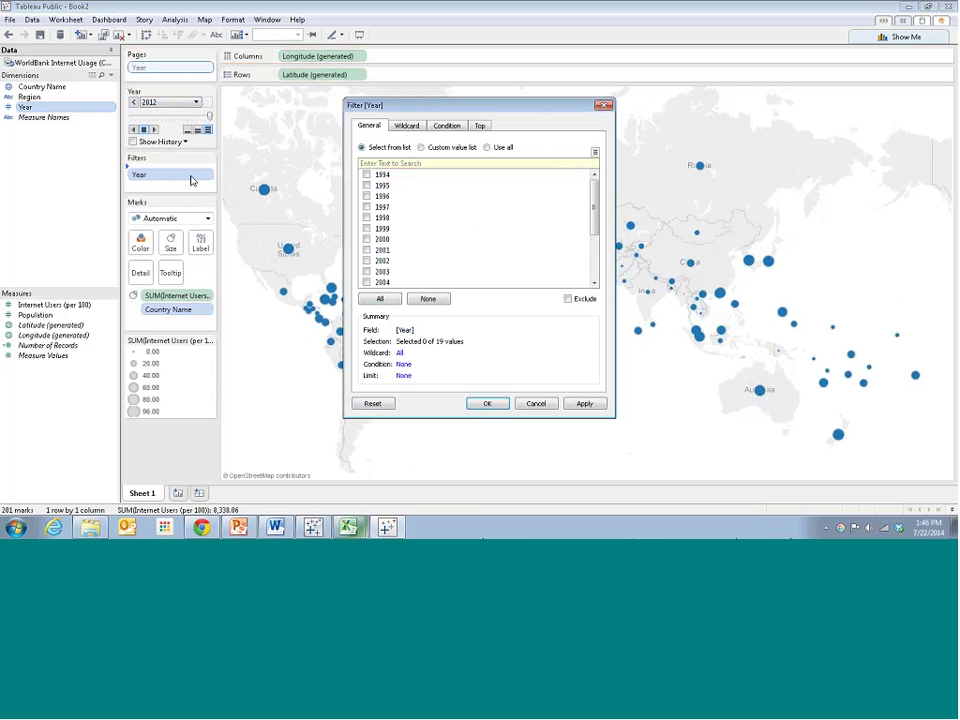
pyautogui.scroll(-3, 594, 212)
pyautogui.click(366, 282)
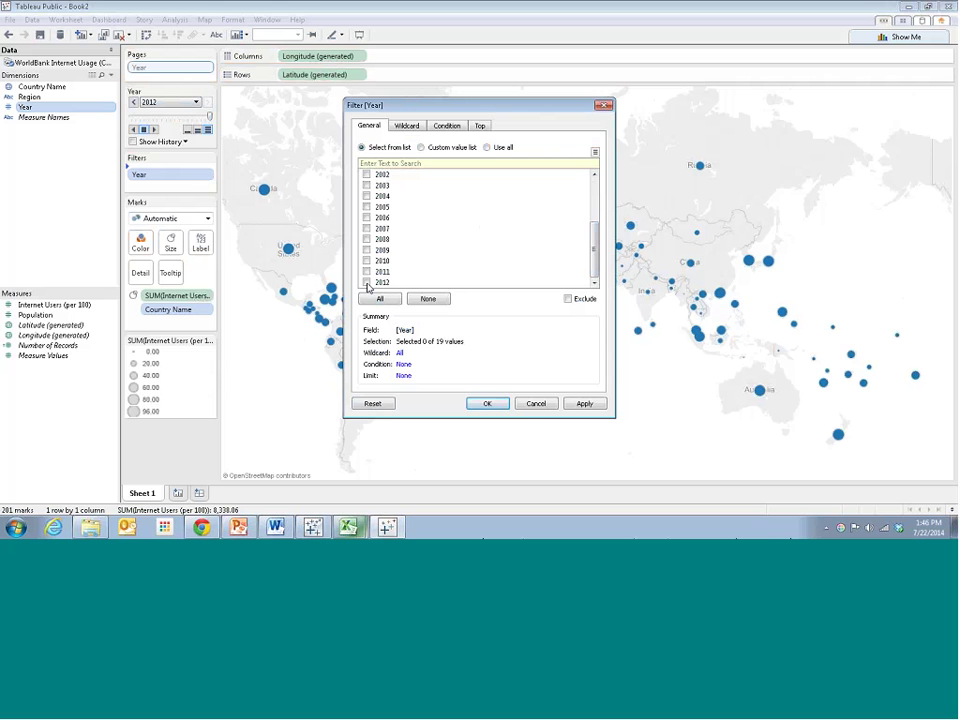
pyautogui.click(584, 403)
pyautogui.click(534, 403)
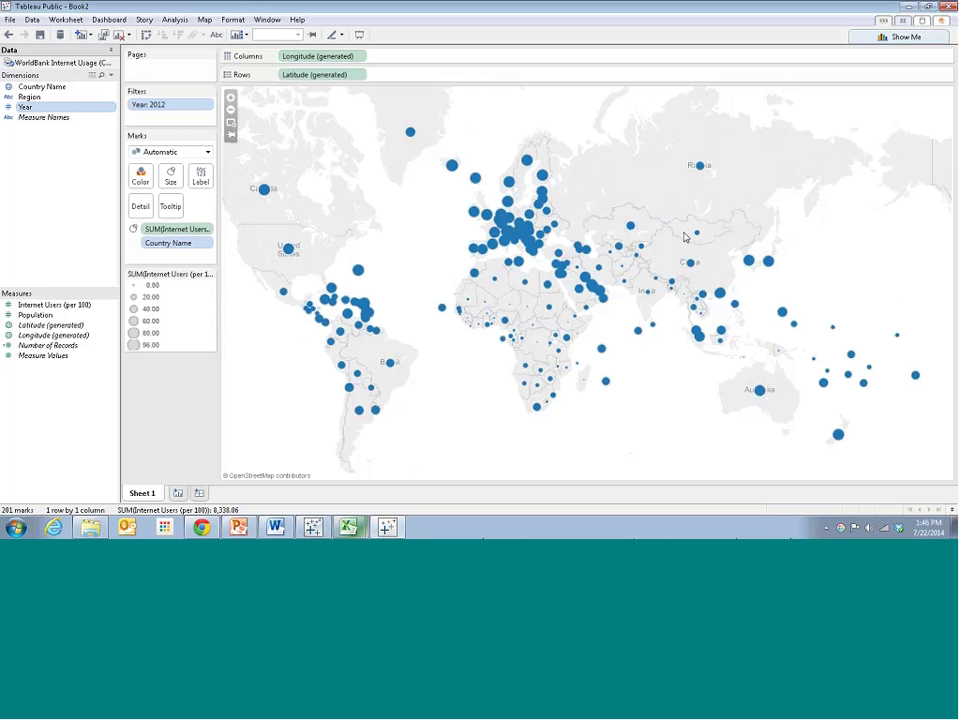
# Rename Sheet 1 as Map and add a new worksheet.
pyautogui.moveTo(697, 238)
pyautogui.moveTo(721, 294)
pyautogui.rightClick(142, 493)
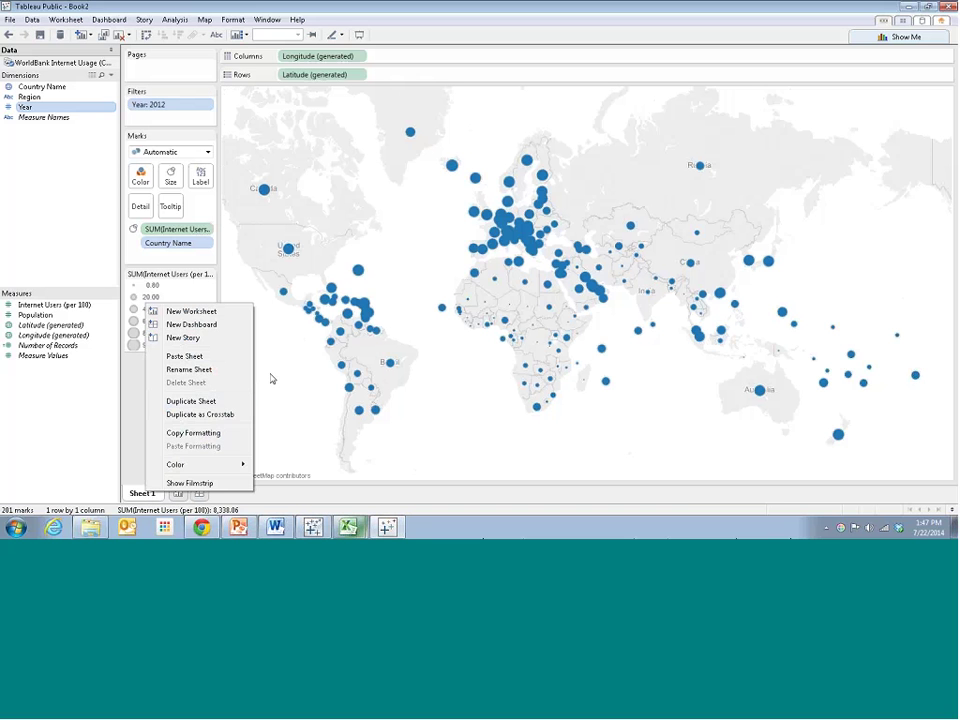
pyautogui.click(206, 370)
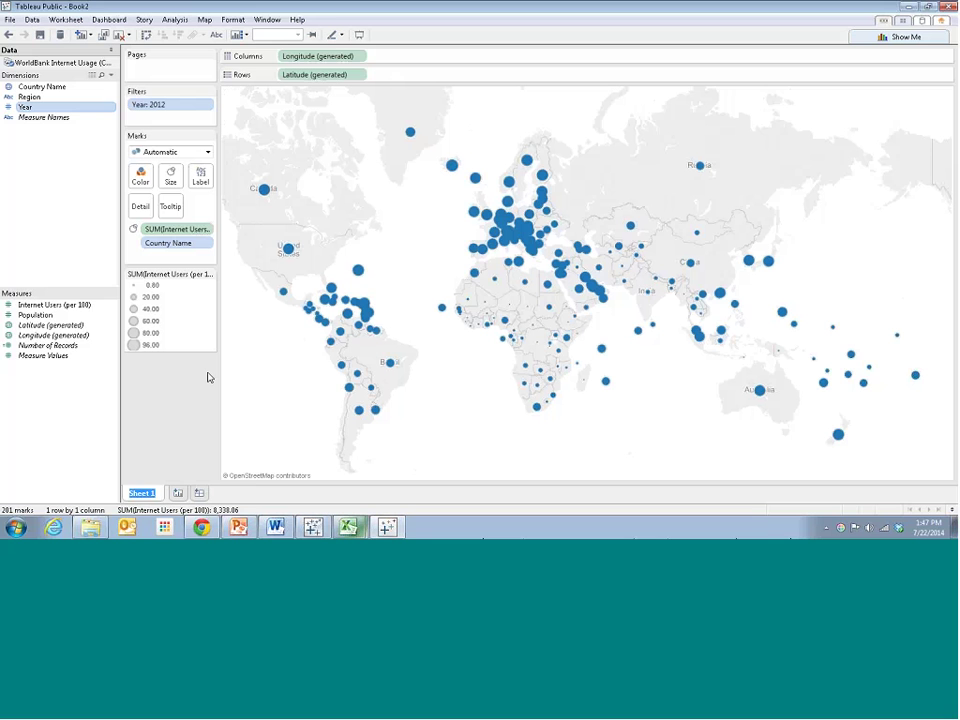
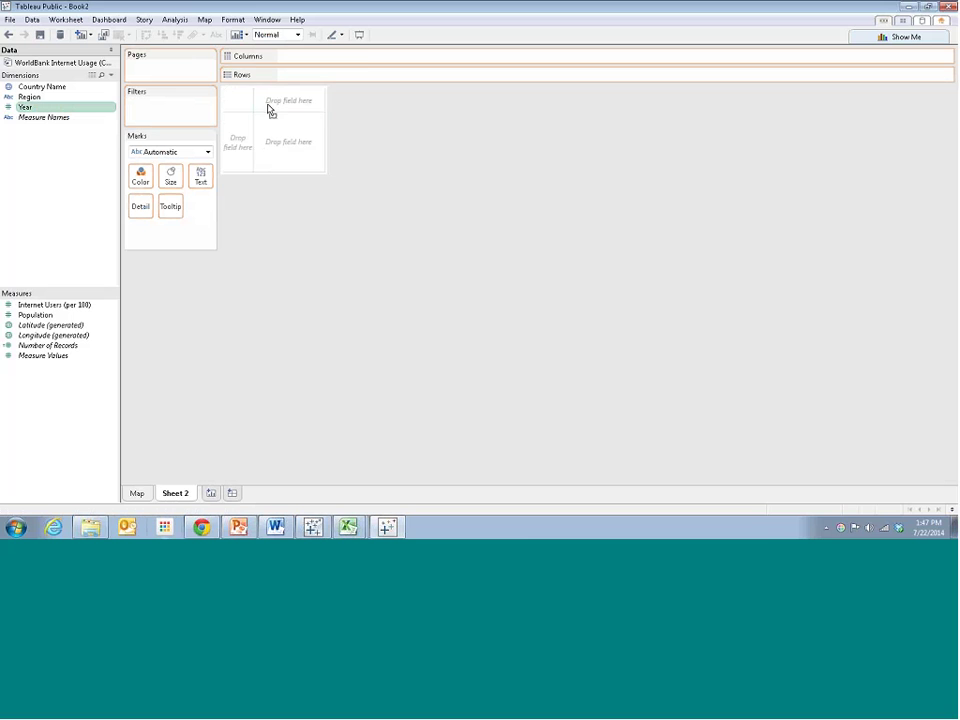
# Build a line chart with Year in the columns and Internet Users (per 100) in the rows.
pyautogui.moveTo(289, 97)
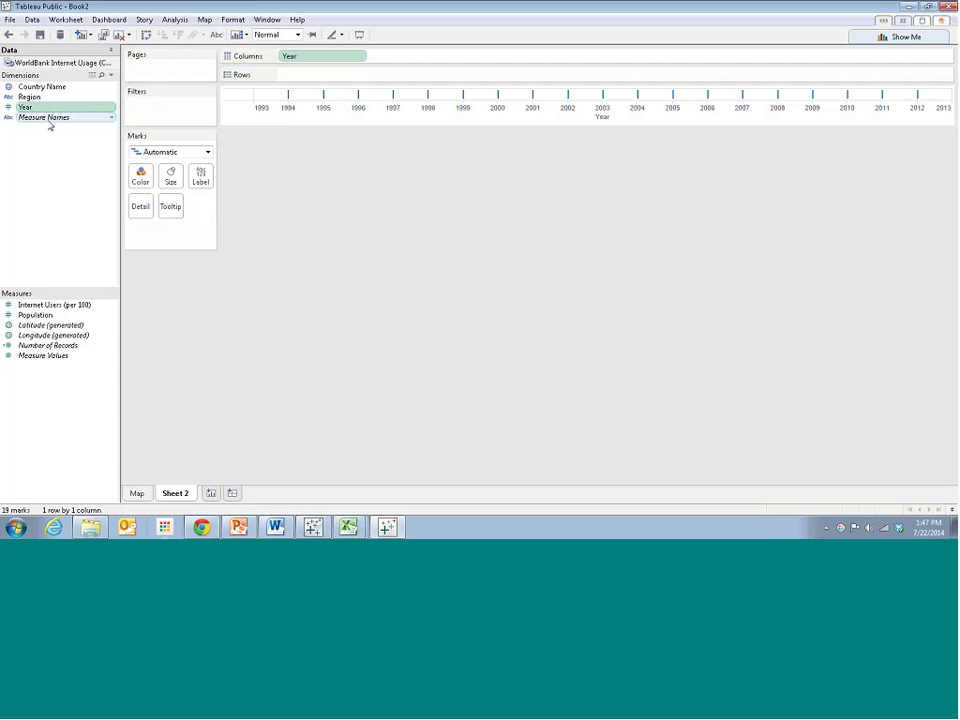
pyautogui.keyDown('ctrl'); pyautogui.click(44, 306); pyautogui.keyUp('ctrl')
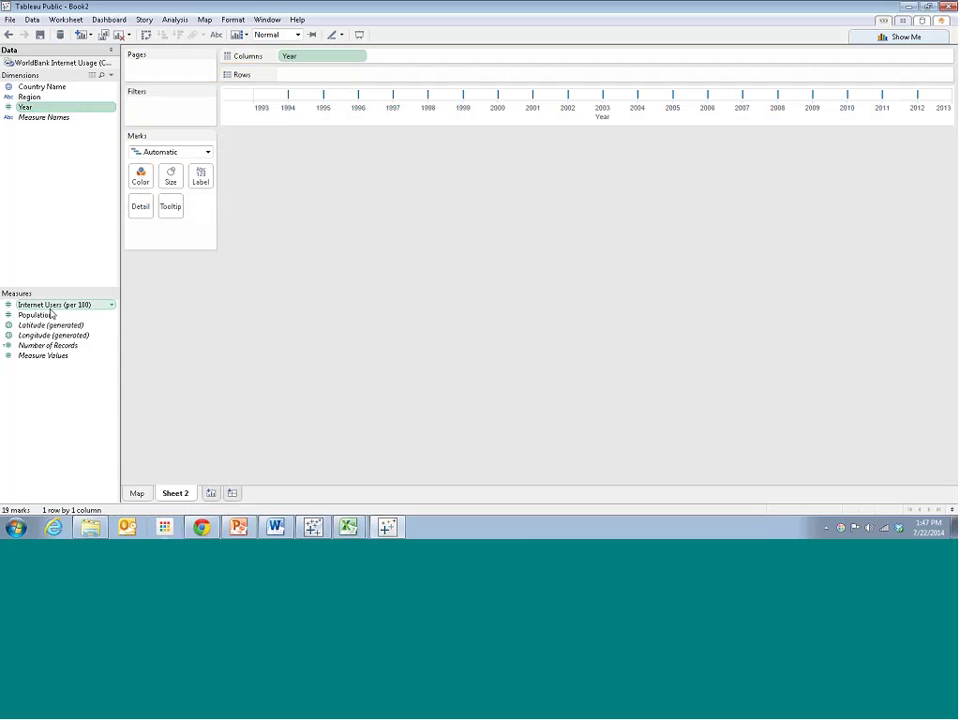
pyautogui.moveTo(44, 306); pyautogui.dragTo(306, 82)
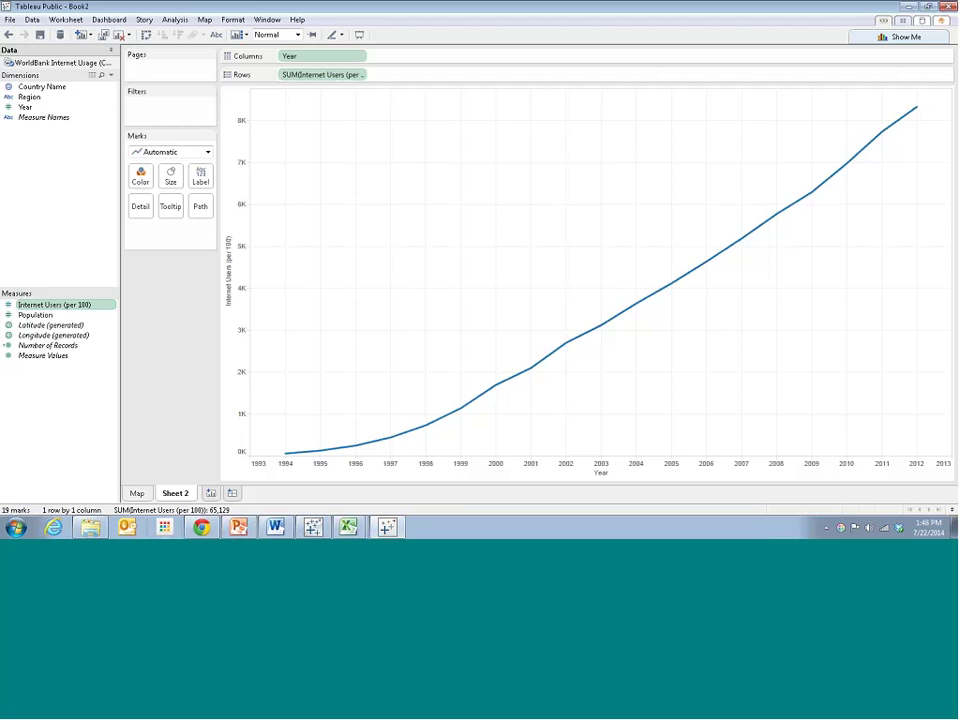
# Split the line chart into one line per country by adding Country Name to the marks as detail.
pyautogui.click(55, 88)
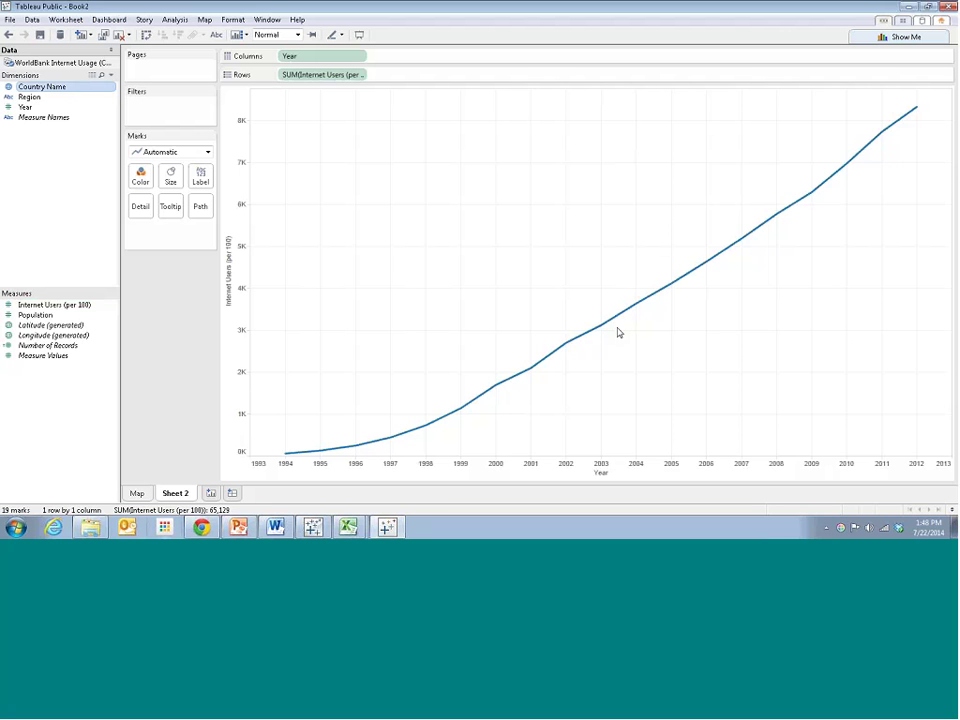
pyautogui.moveTo(604, 334)
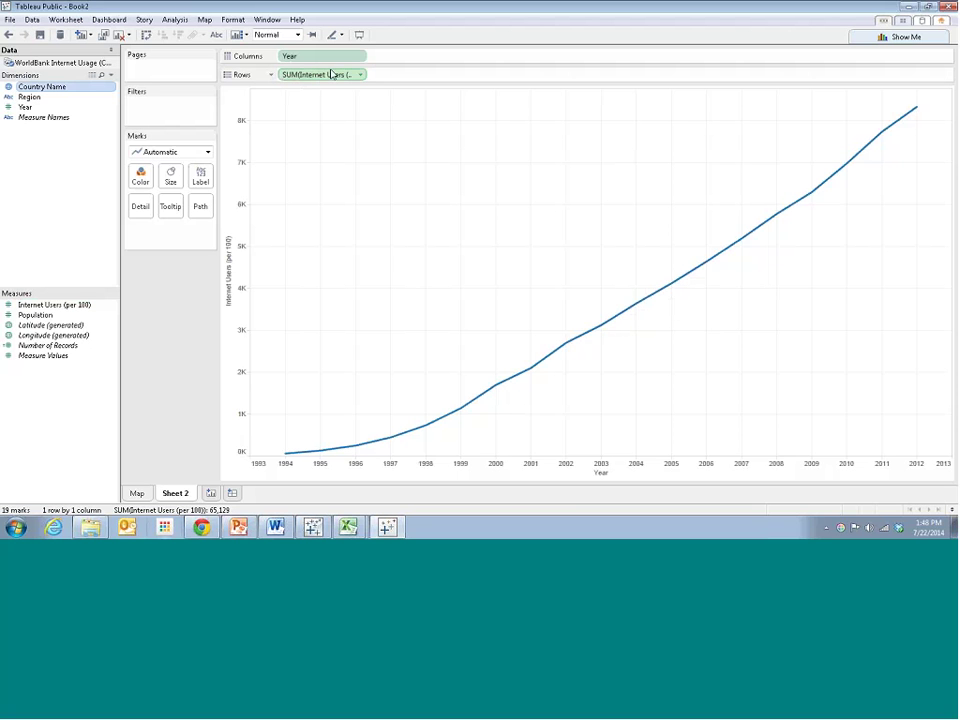
pyautogui.moveTo(566, 345)
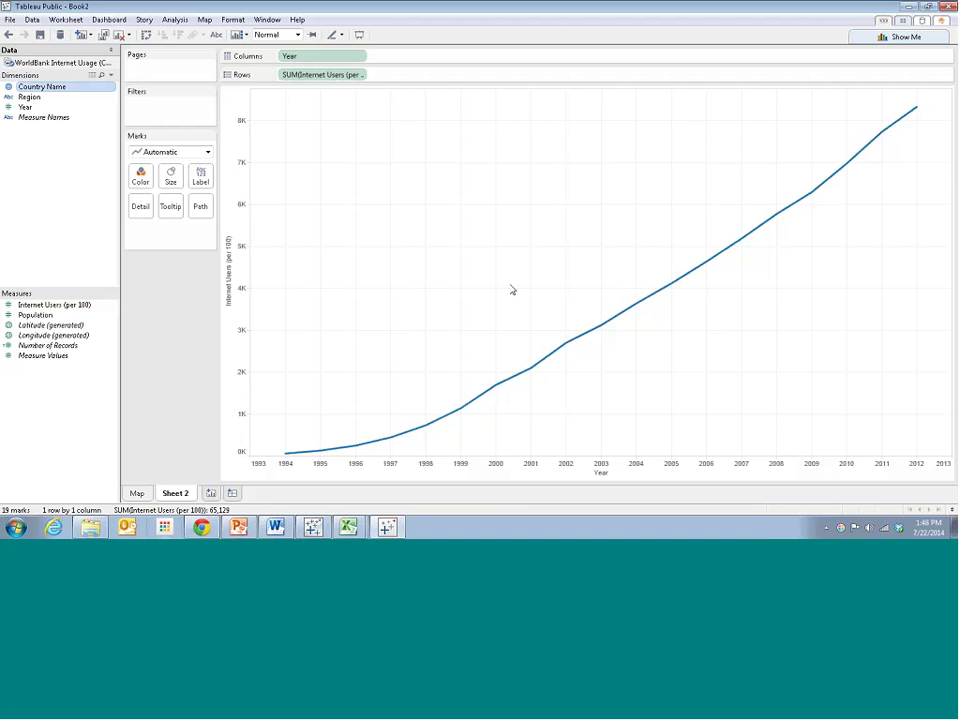
pyautogui.moveTo(40, 87); pyautogui.dragTo(133, 208)
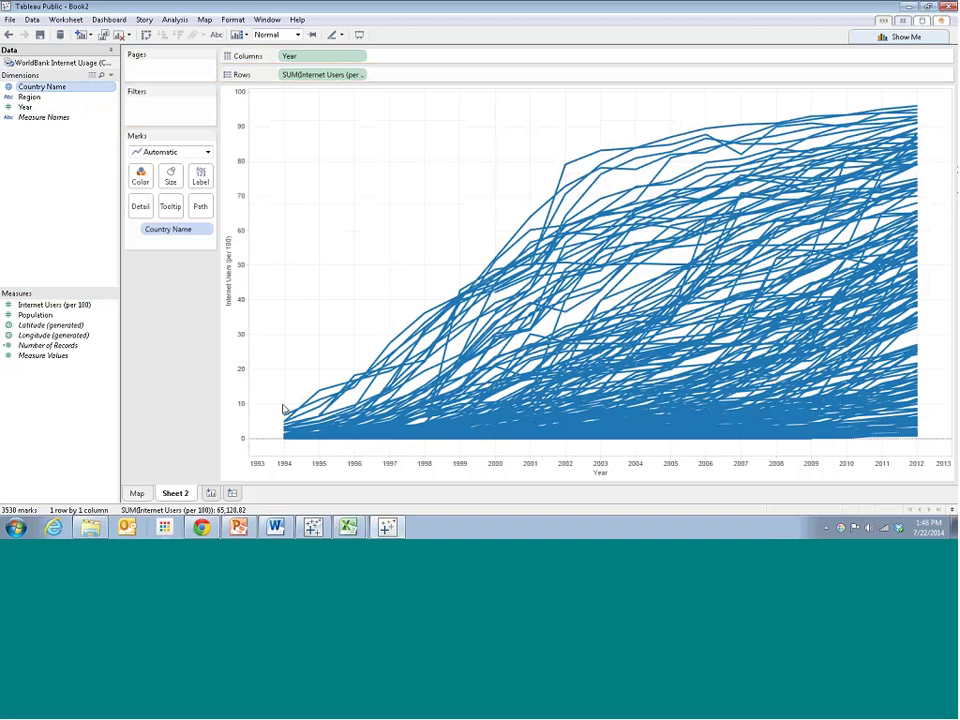
pyautogui.moveTo(916, 108)
# Add a third worksheet and rename Sheet 2 as Timeline.
pyautogui.click(210, 493)
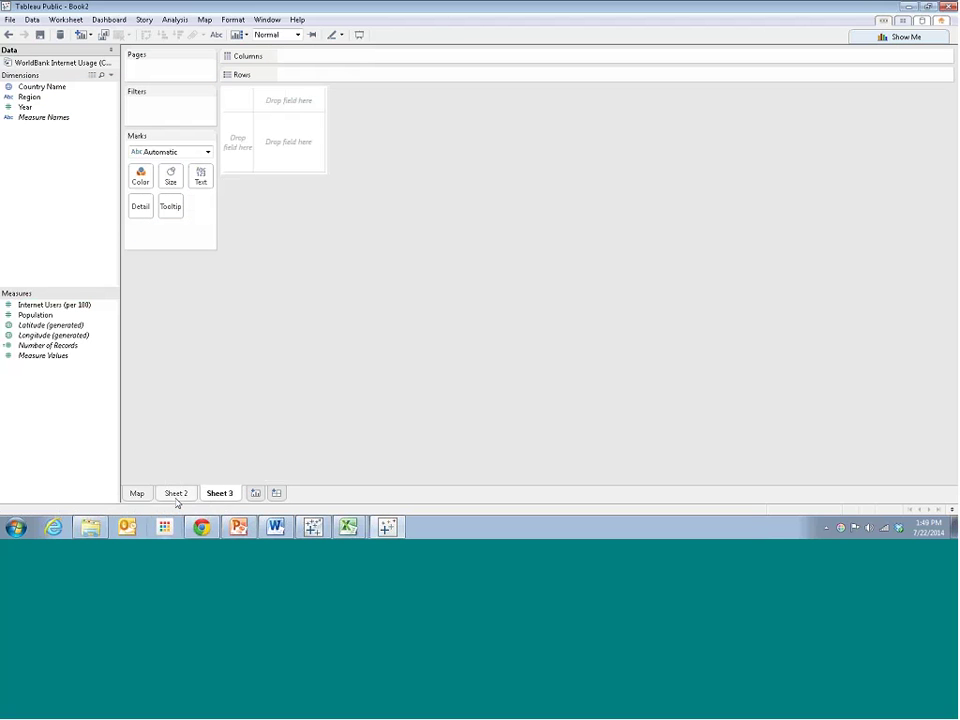
pyautogui.click(177, 494)
pyautogui.rightClick(182, 497)
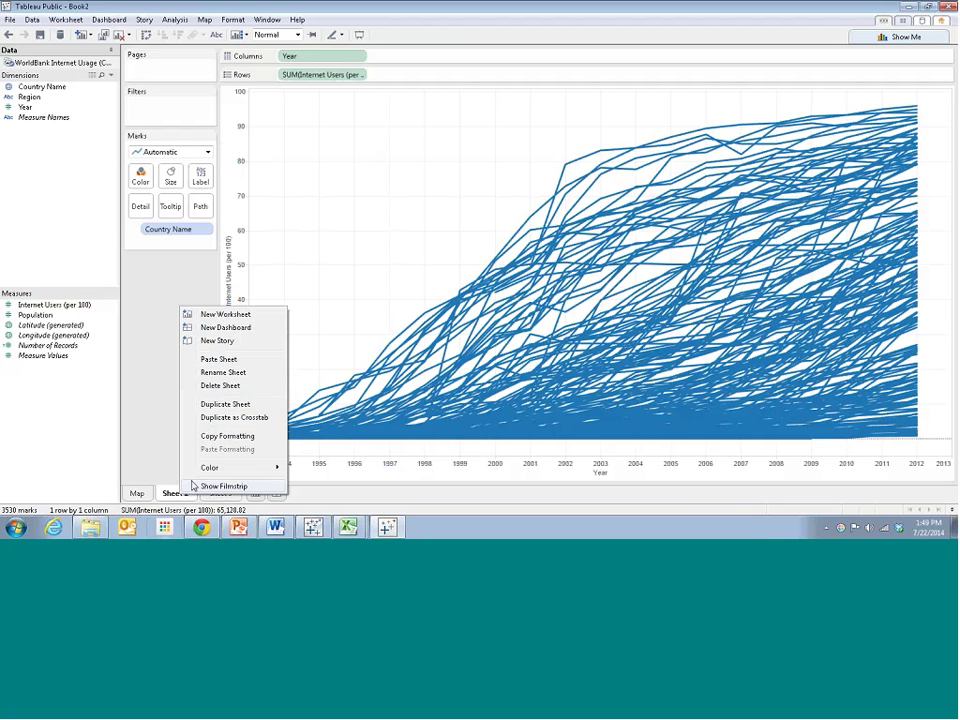
pyautogui.click(223, 372)
pyautogui.write('T')
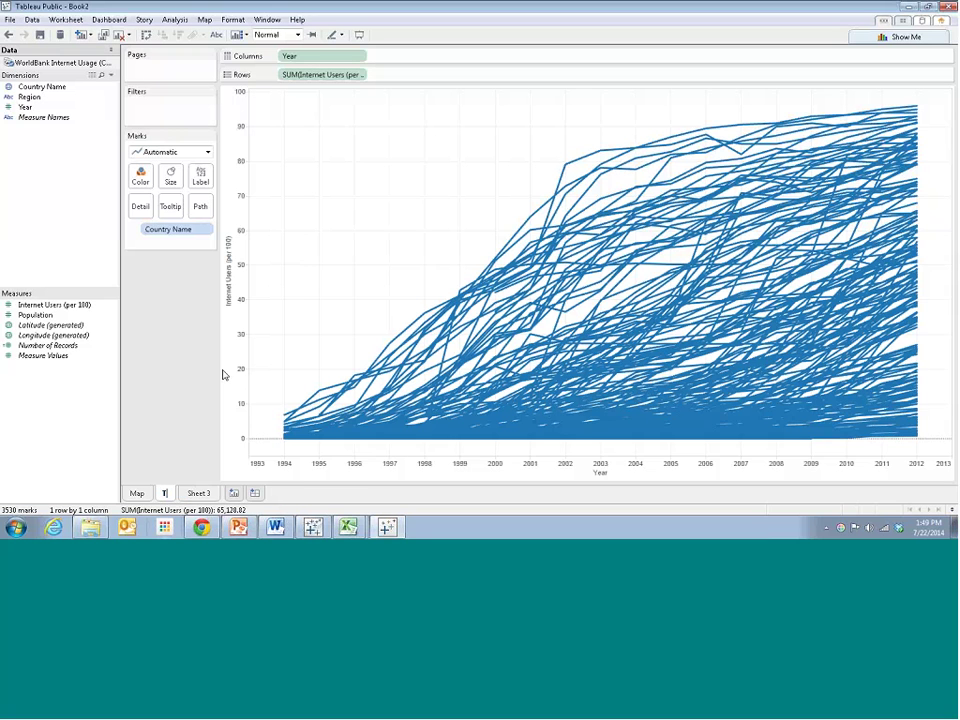
pyautogui.write('imeli')
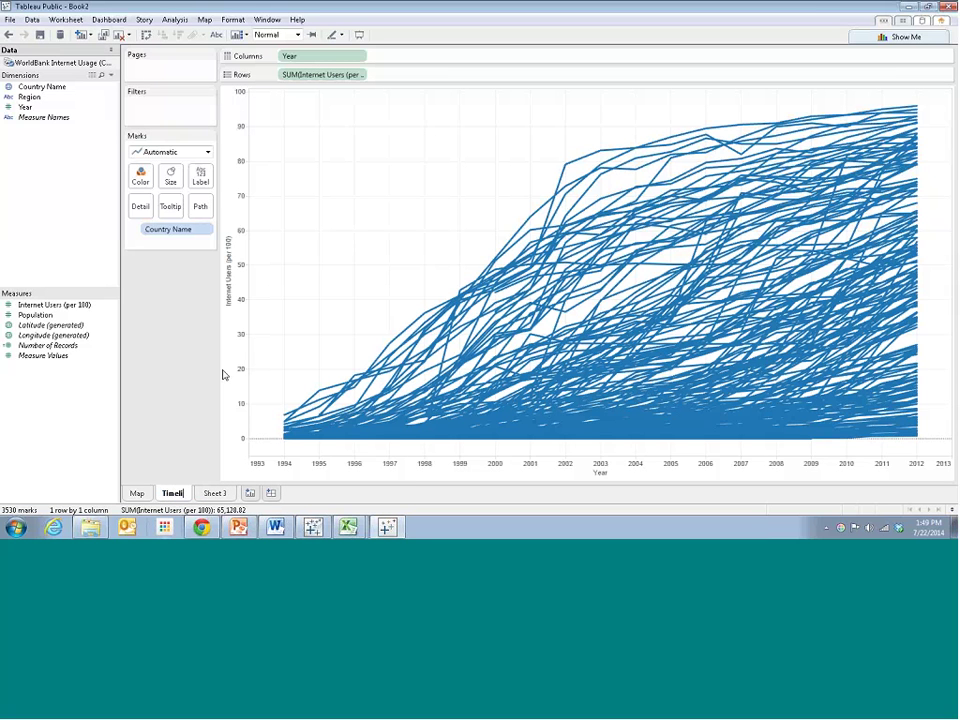
pyautogui.write('ne')
pyautogui.press('Return')
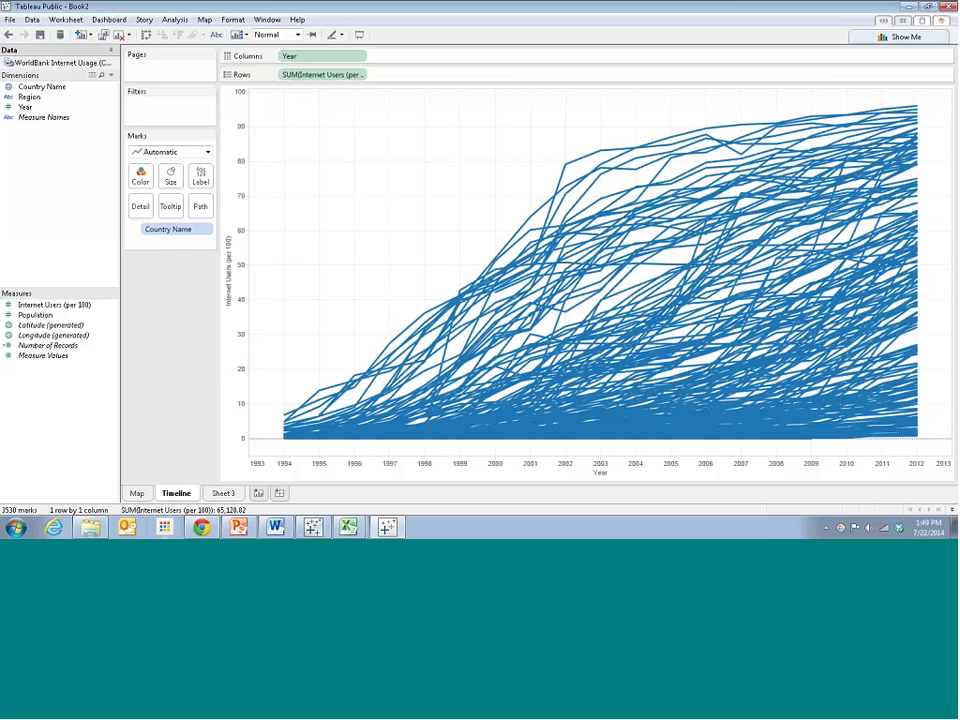
# Build a horizontal bar chart of Internet Users (per 100) by Country Name on Sheet 3.
pyautogui.click(140, 495)
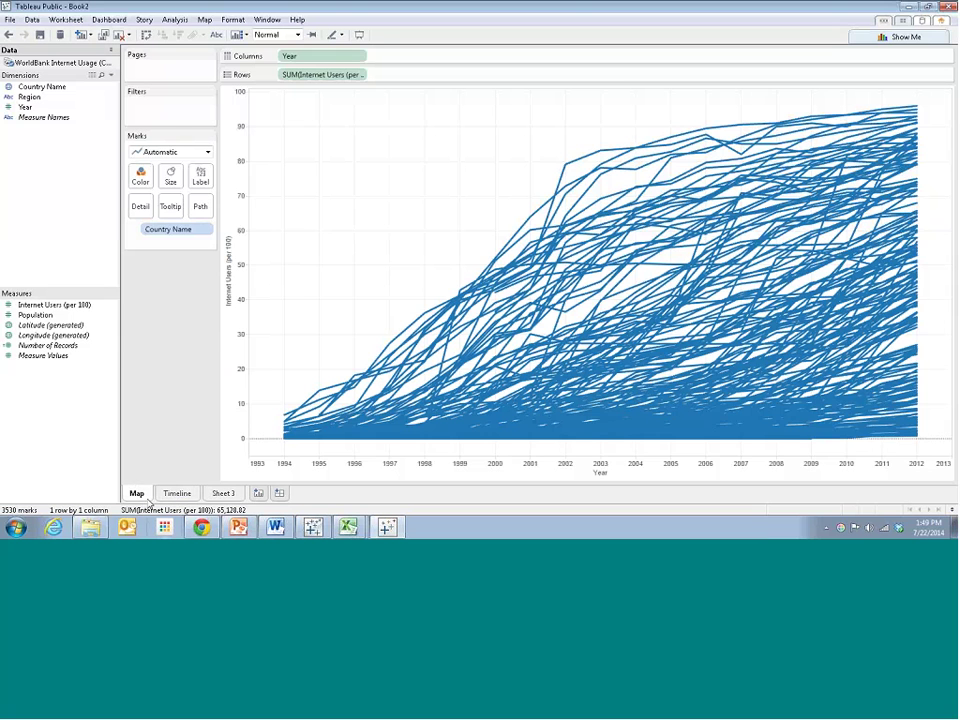
pyautogui.click(177, 493)
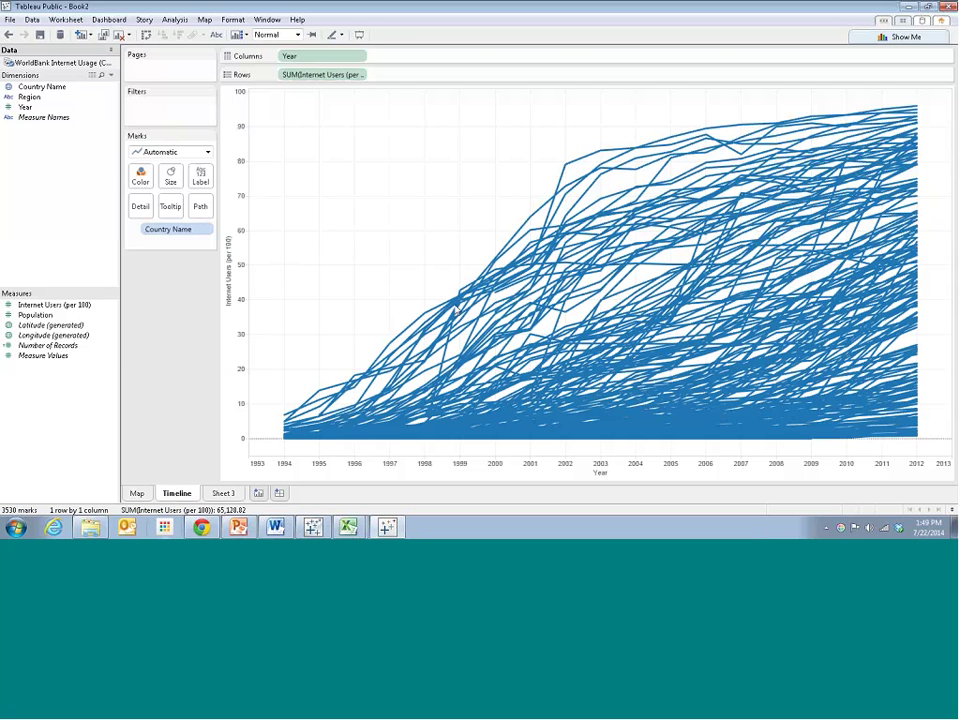
pyautogui.click(221, 494)
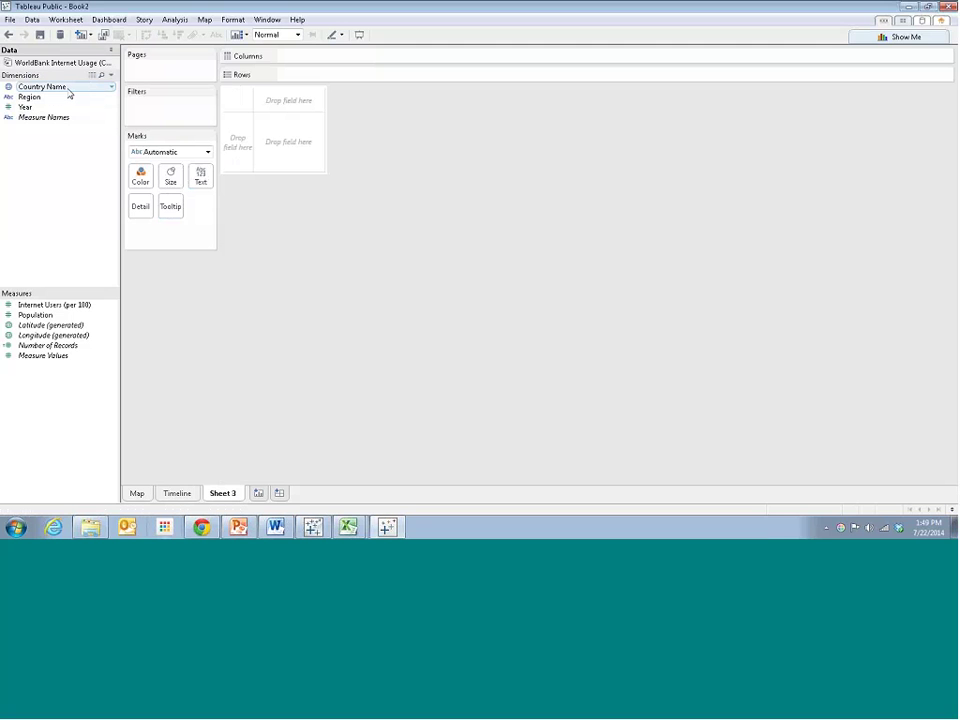
pyautogui.moveTo(43, 87)
pyautogui.mouseDown()
pyautogui.moveTo(236, 152)
pyautogui.moveTo(189, 127)
pyautogui.moveTo(45, 87)
pyautogui.mouseUp()
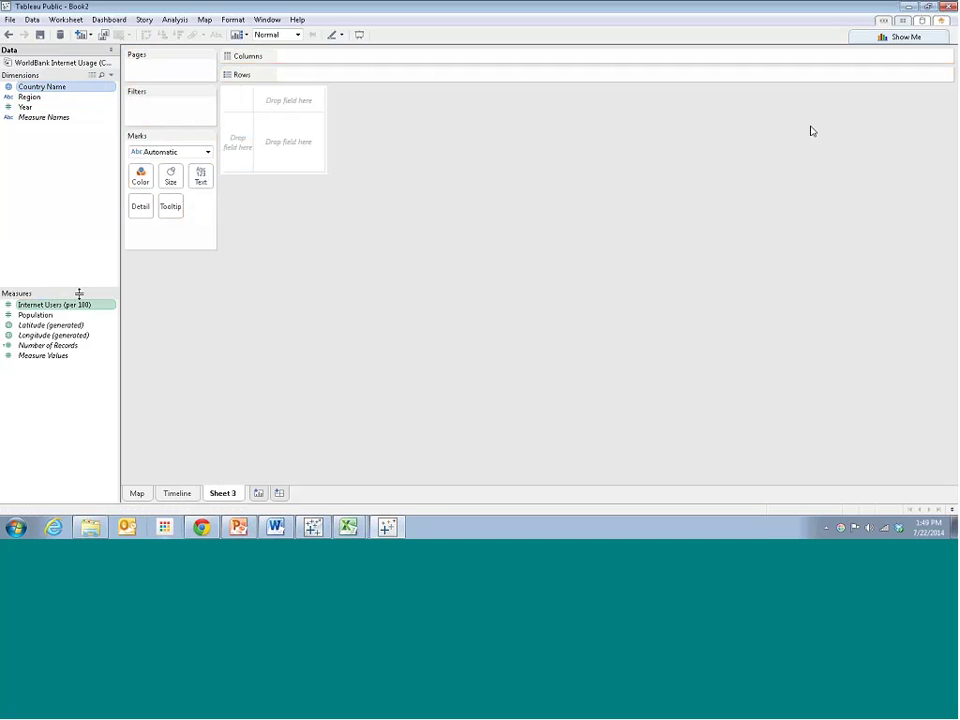
pyautogui.click(883, 37)
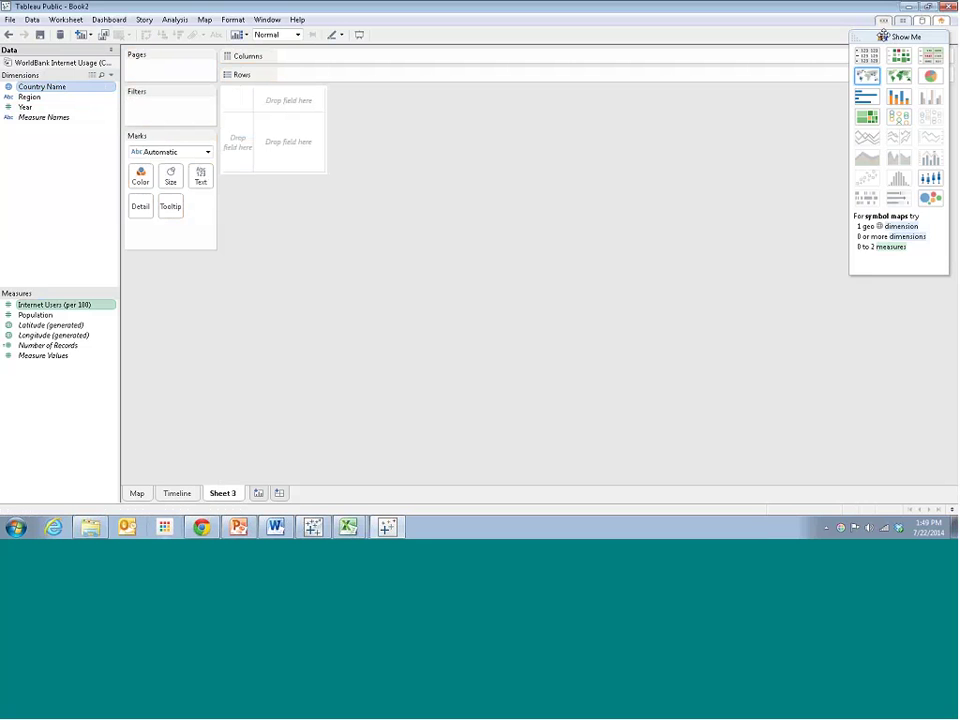
pyautogui.click(862, 98)
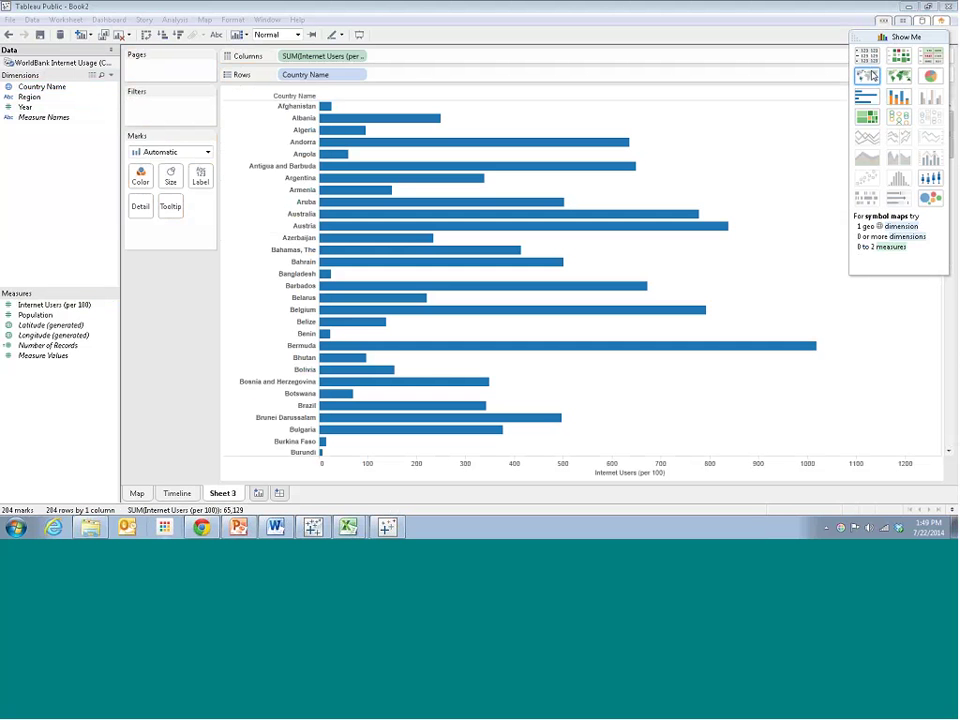
pyautogui.click(869, 38)
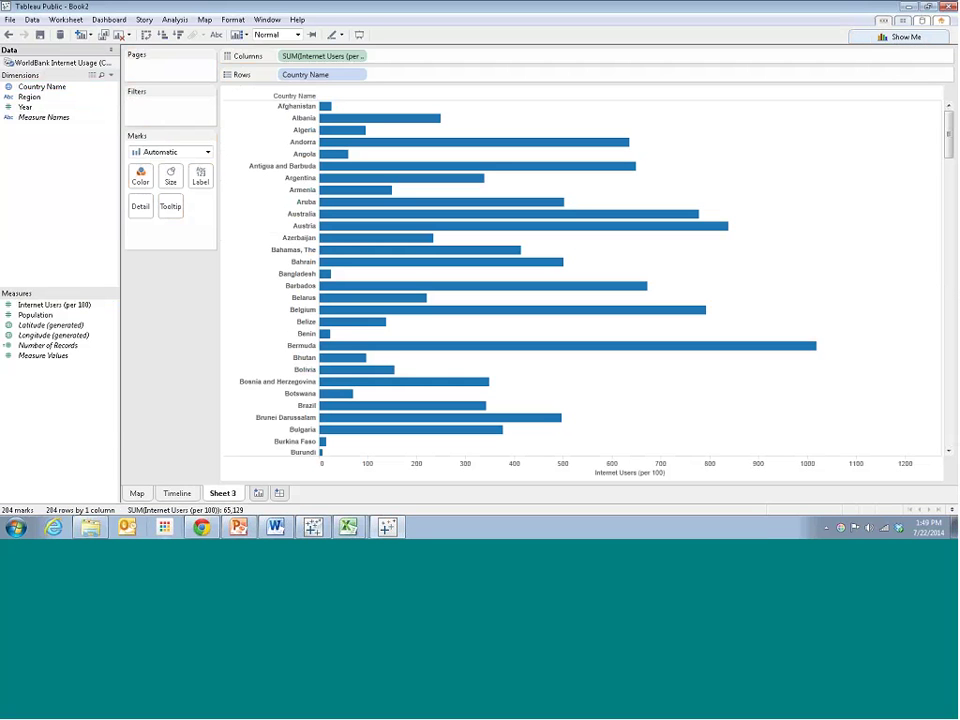
# Convert the Year field to discrete and add a Year quick filter that keeps only 2012.
pyautogui.rightClick(112, 107)
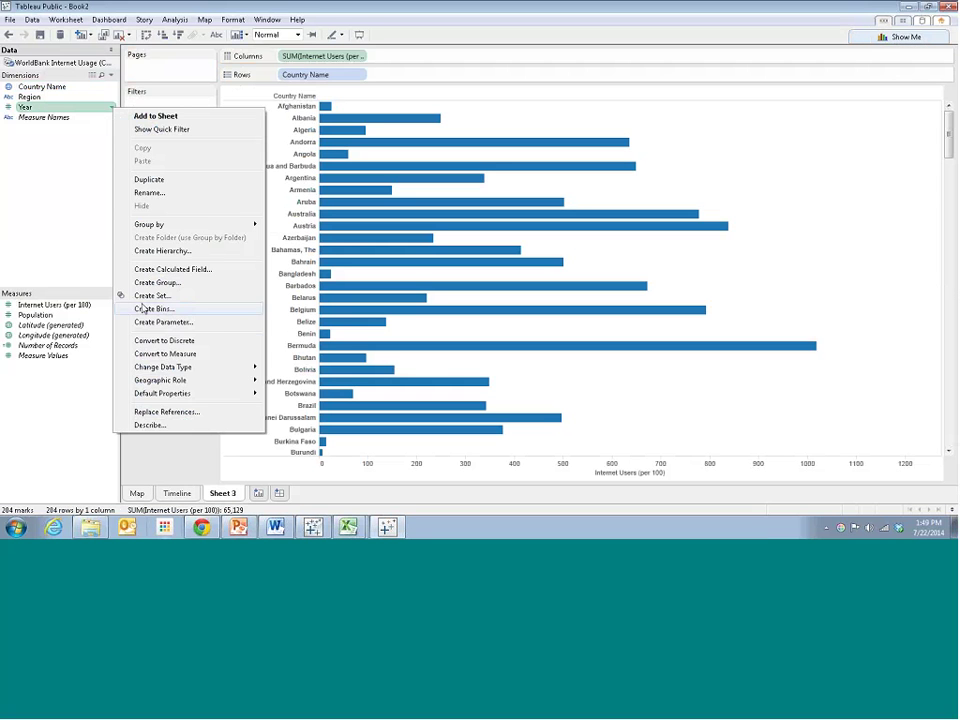
pyautogui.click(165, 341)
pyautogui.rightClick(112, 107)
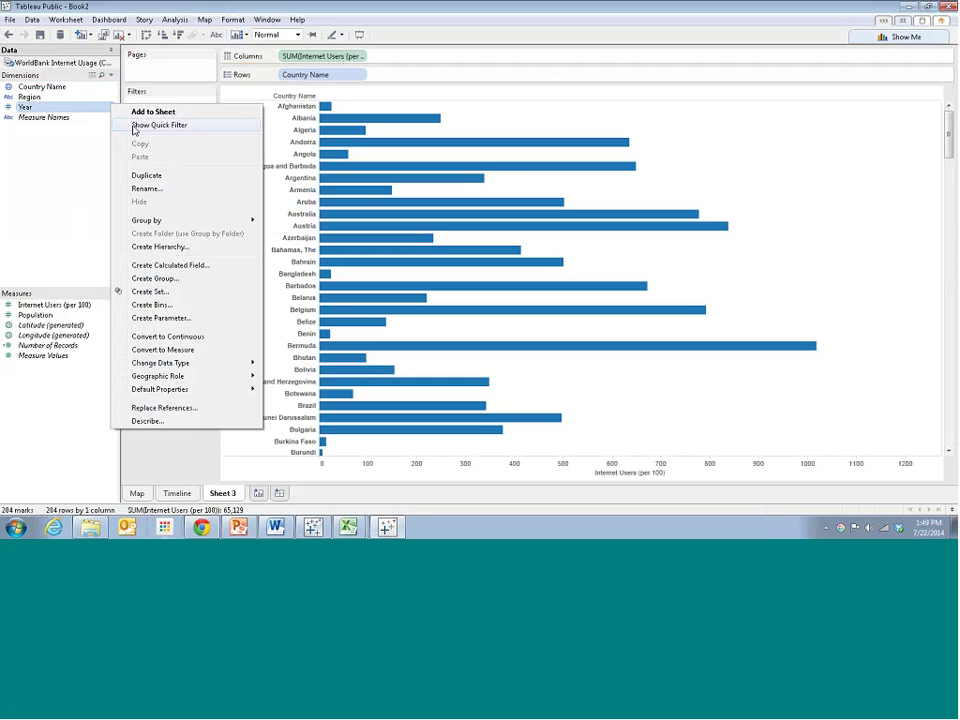
pyautogui.click(156, 126)
pyautogui.click(870, 103)
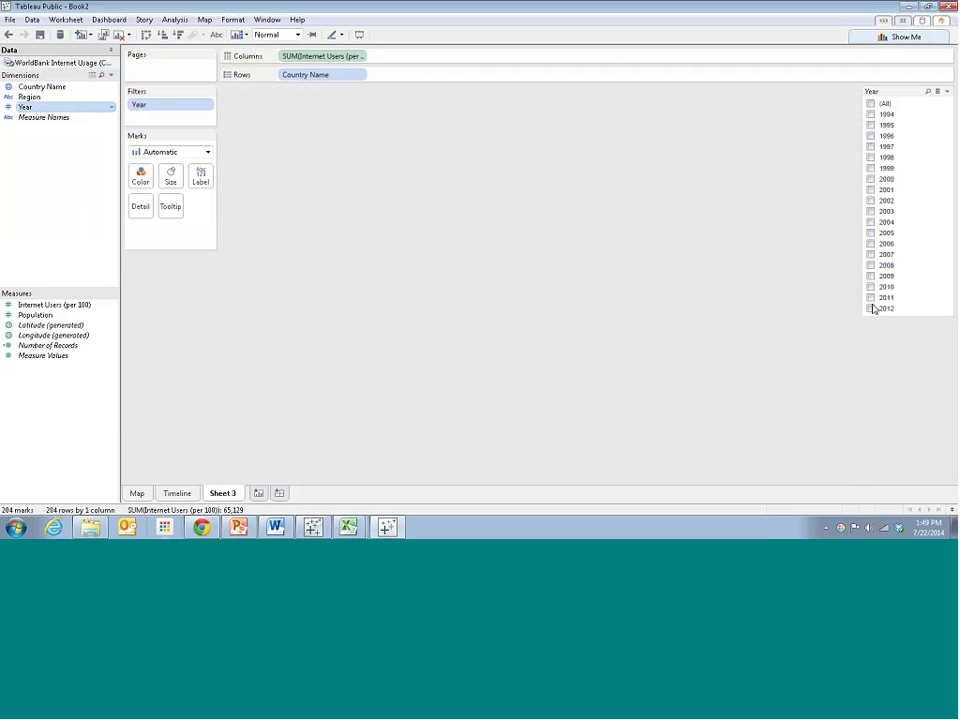
pyautogui.click(871, 309)
# Change the Year filter to a single-value slider, testing it by going back to 2009 and returning to 2012.
pyautogui.click(946, 91)
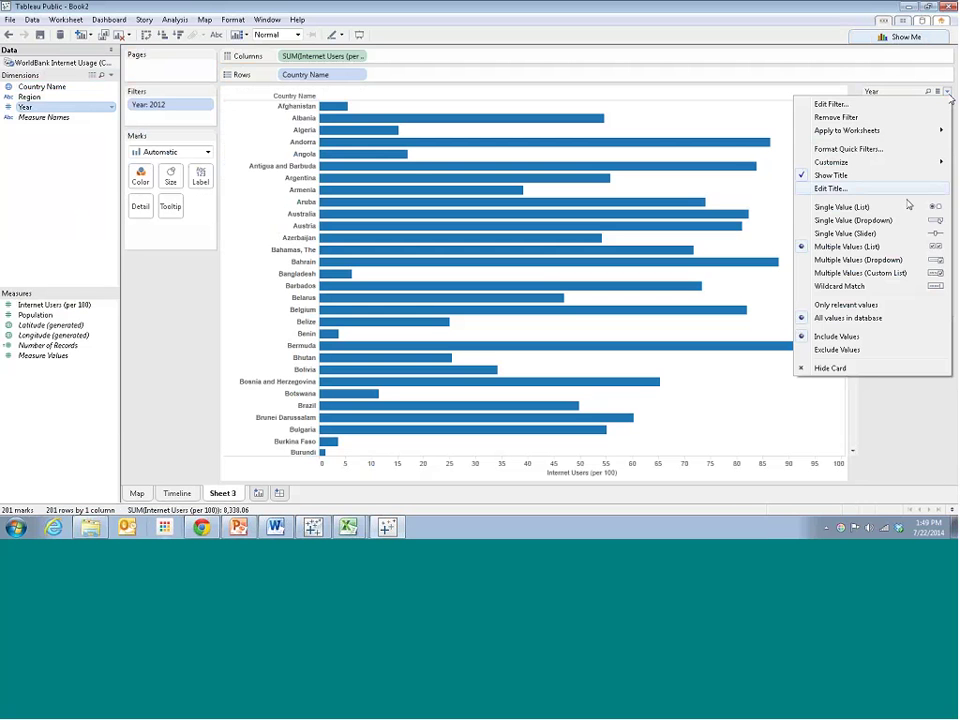
pyautogui.click(883, 234)
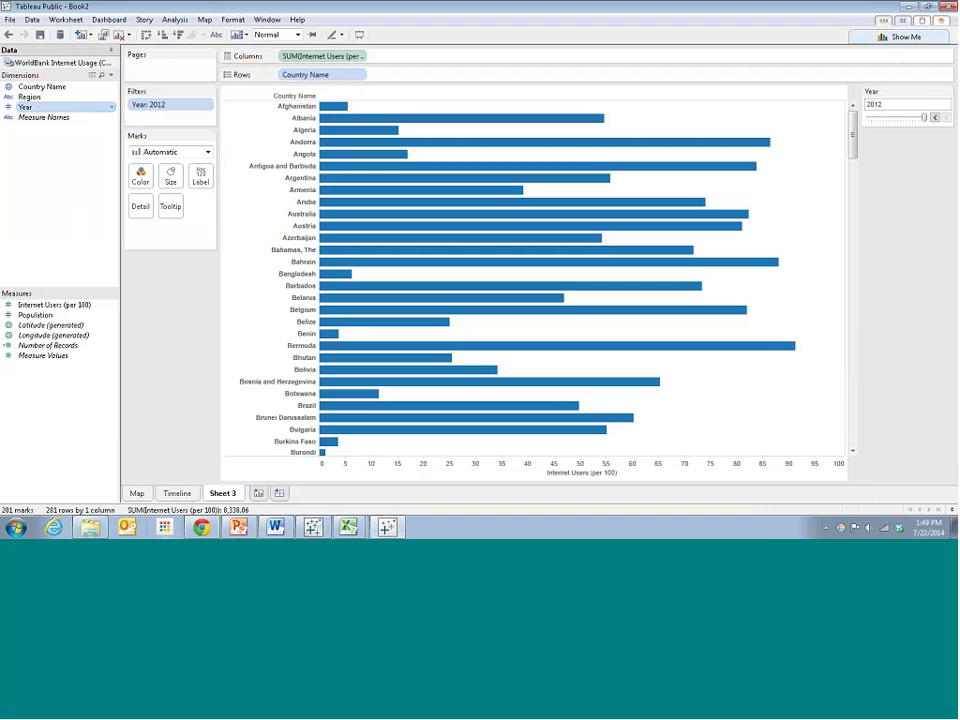
pyautogui.click(935, 118)
pyautogui.click(935, 118)
pyautogui.click(935, 118)
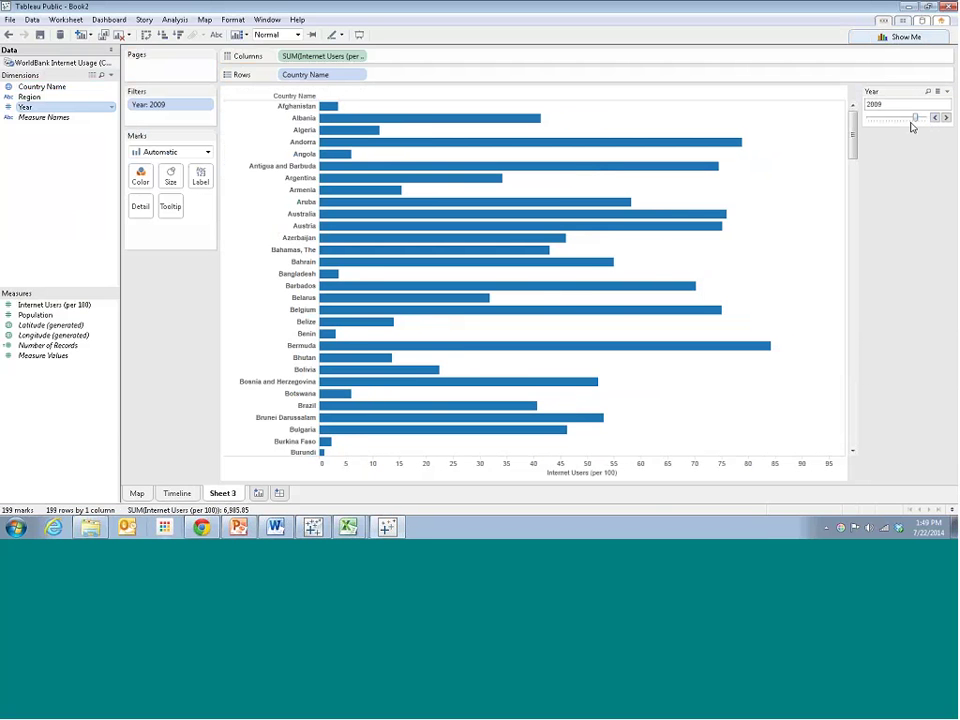
pyautogui.moveTo(916, 118)
pyautogui.mouseDown()
pyautogui.moveTo(909, 122)
pyautogui.moveTo(926, 122)
pyautogui.mouseUp()
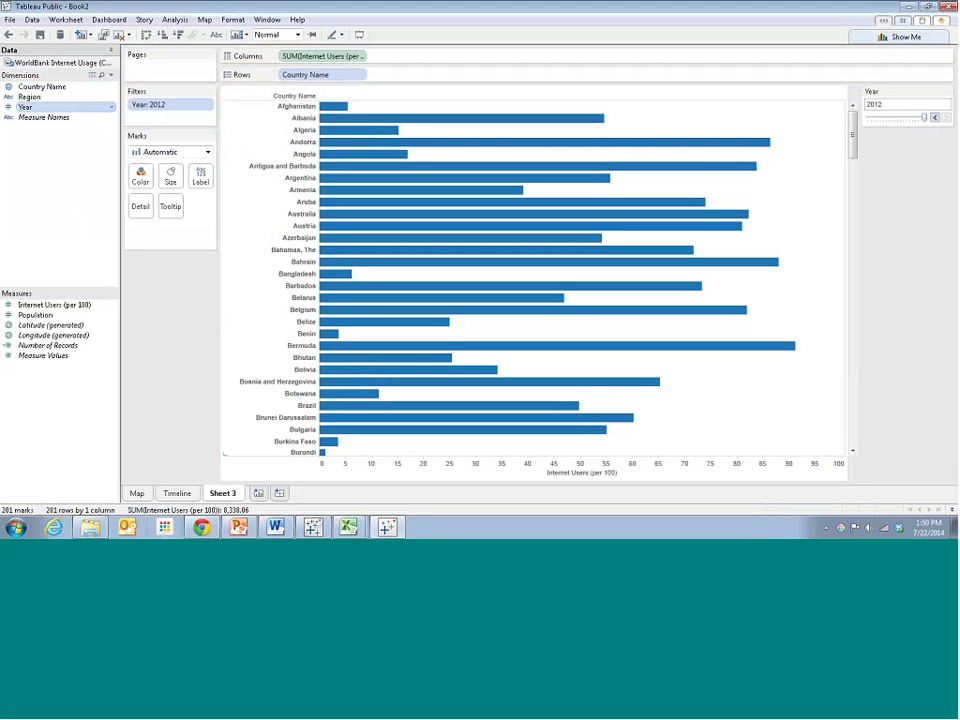
# Look through the country bars and sort them in descending order of Internet Users (per 100).
pyautogui.moveTo(853, 133); pyautogui.dragTo(883, 244)
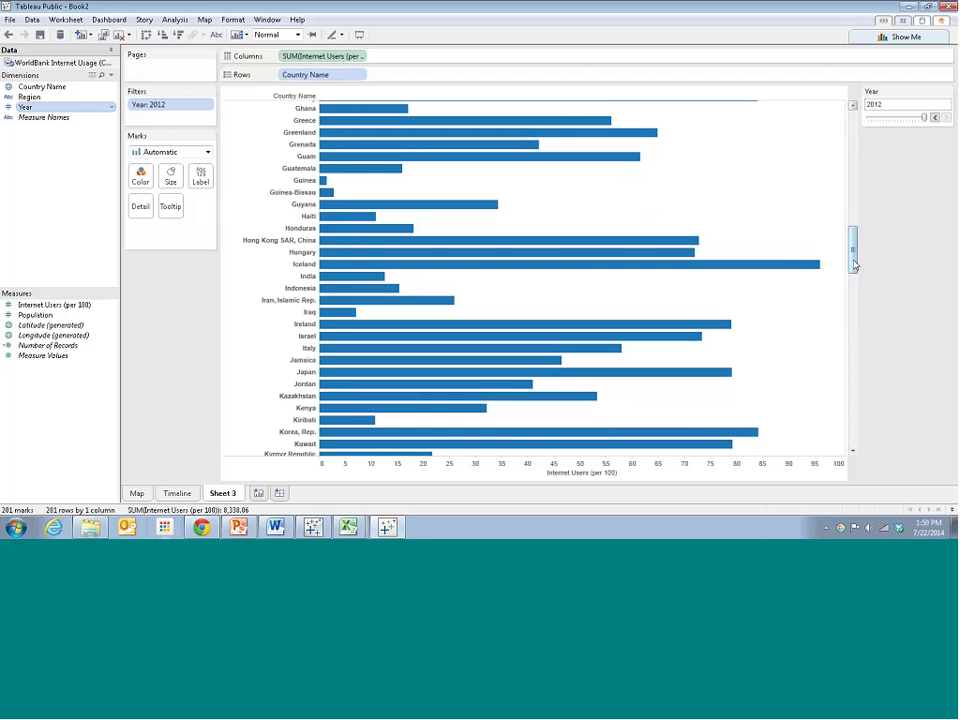
pyautogui.moveTo(856, 290); pyautogui.dragTo(869, 115)
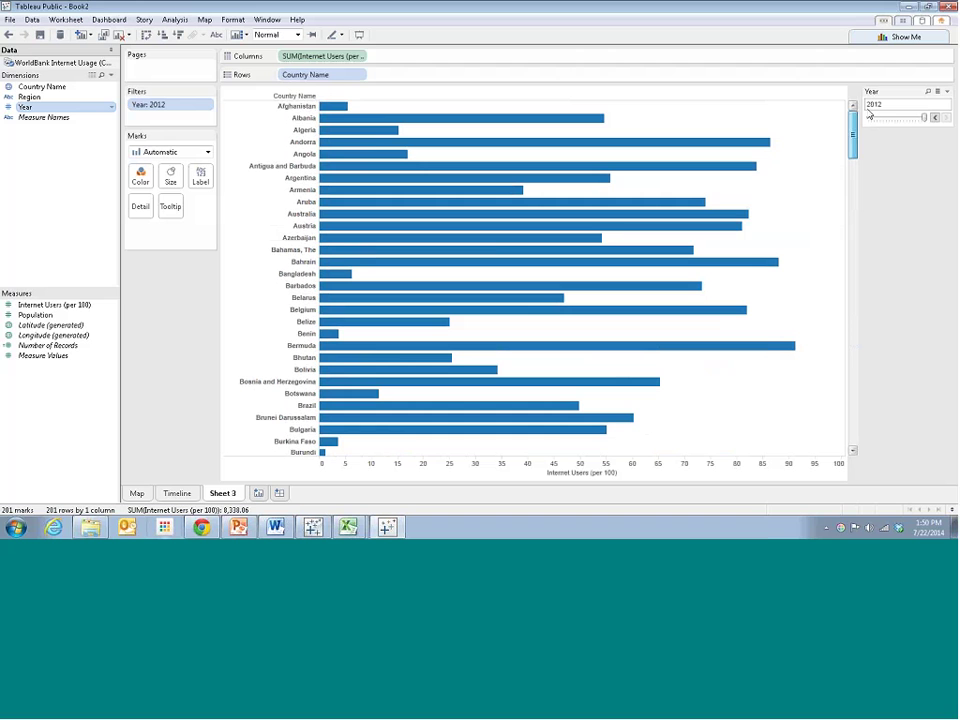
pyautogui.click(177, 36)
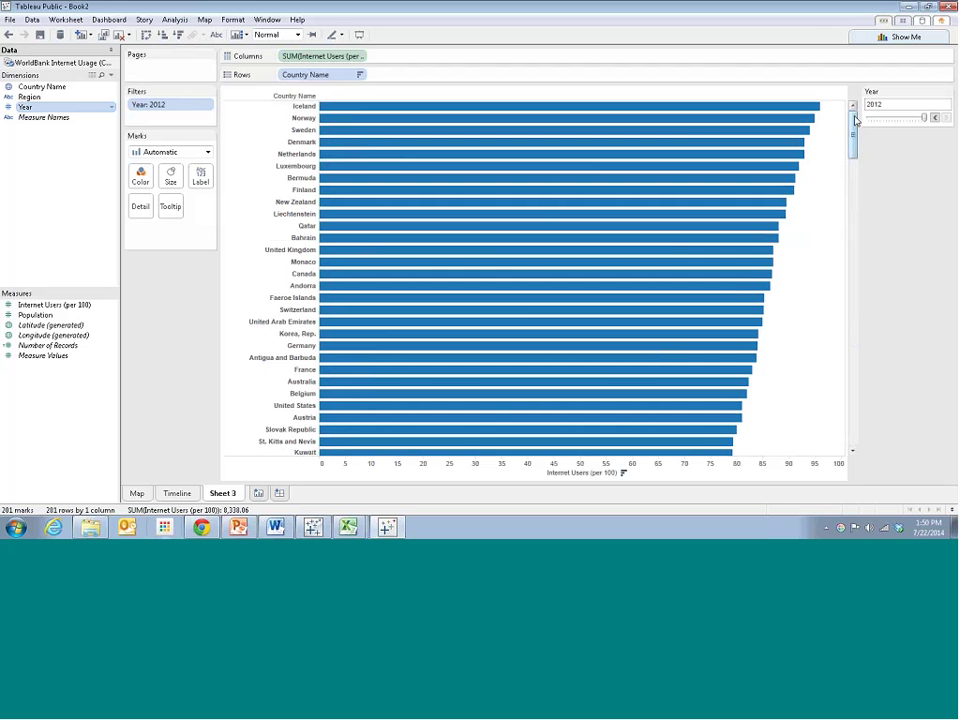
pyautogui.moveTo(852, 122)
pyautogui.mouseDown()
pyautogui.moveTo(897, 462)
pyautogui.moveTo(853, 127)
pyautogui.moveTo(857, 415)
pyautogui.moveTo(865, 443)
pyautogui.moveTo(857, 111)
pyautogui.moveTo(857, 141)
pyautogui.mouseUp()
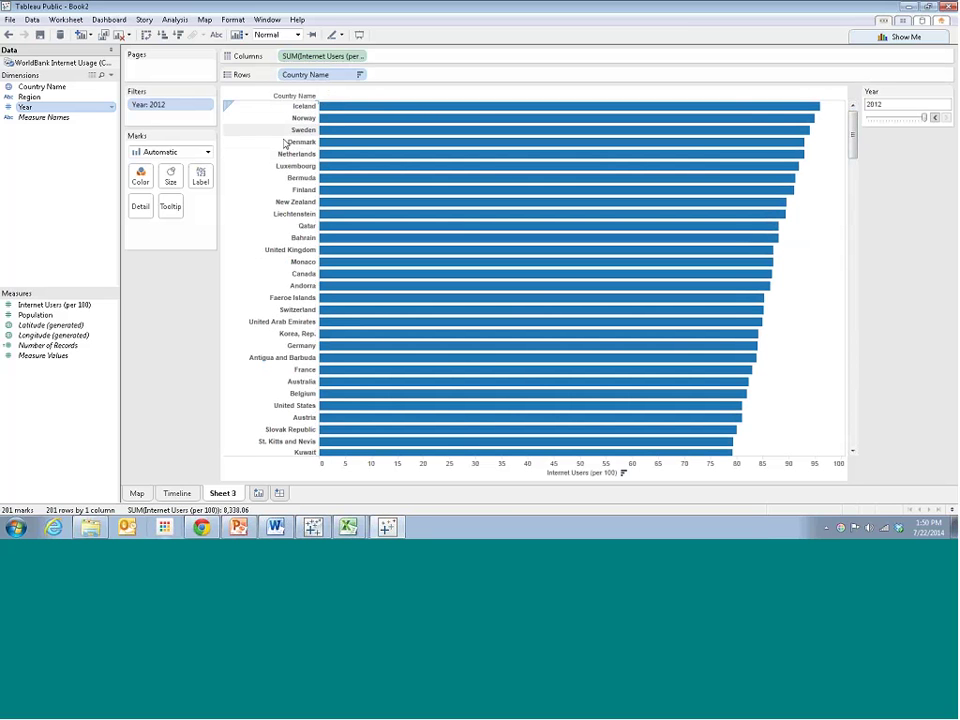
pyautogui.moveTo(336, 149)
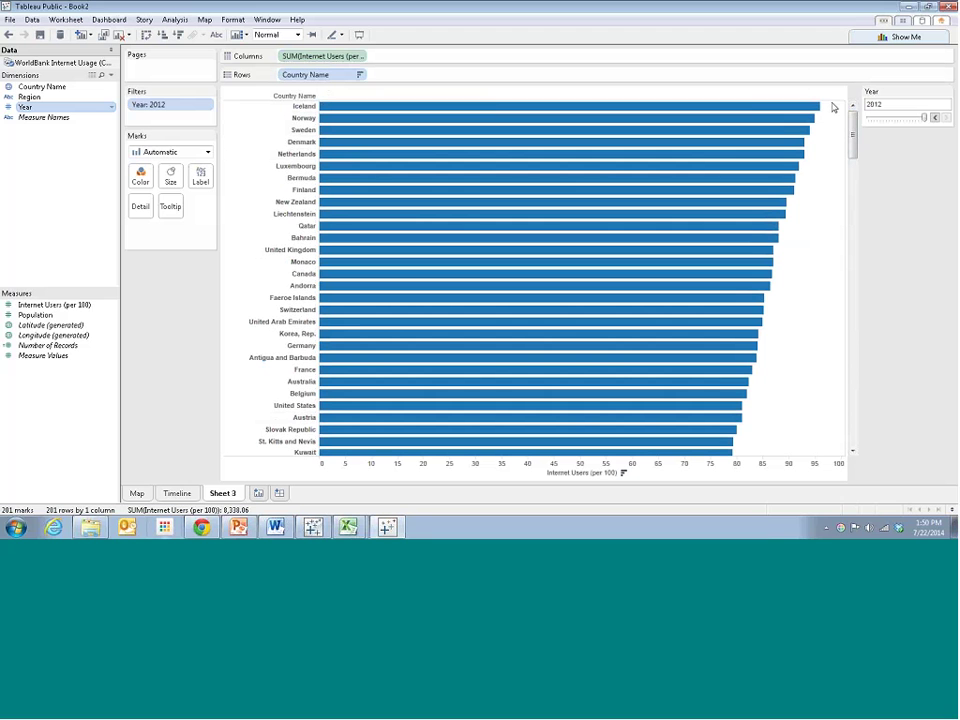
pyautogui.moveTo(832, 102); pyautogui.dragTo(836, 120)
# Switch to the Excel source workbook to examine the Region column, and return to Tableau Public.
pyautogui.click(348, 526)
pyautogui.click(337, 507)
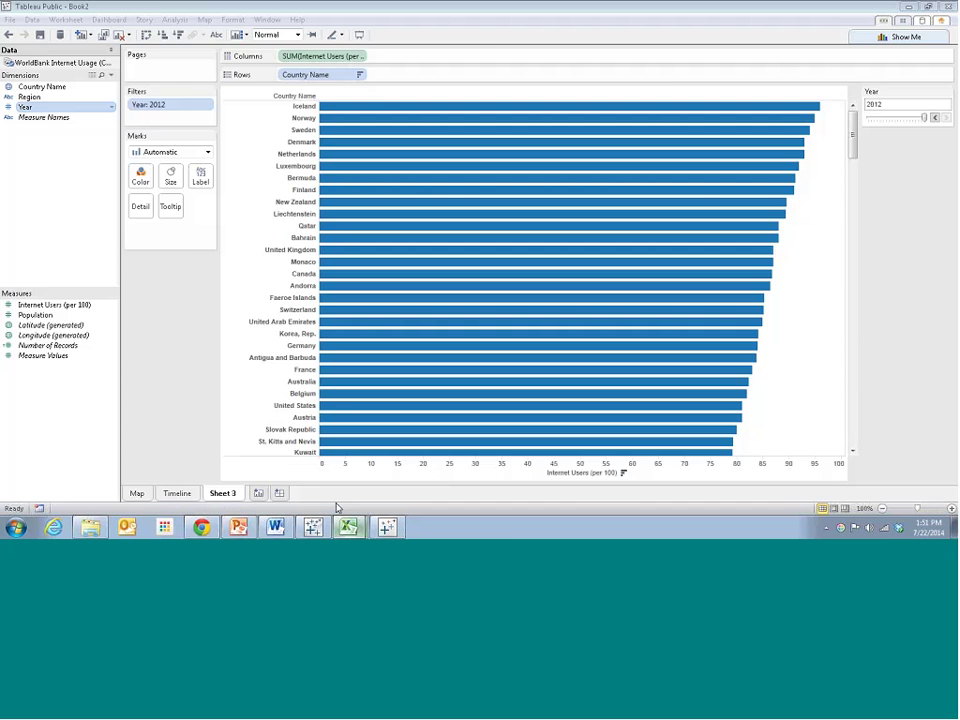
pyautogui.click(145, 112)
pyautogui.click(145, 204)
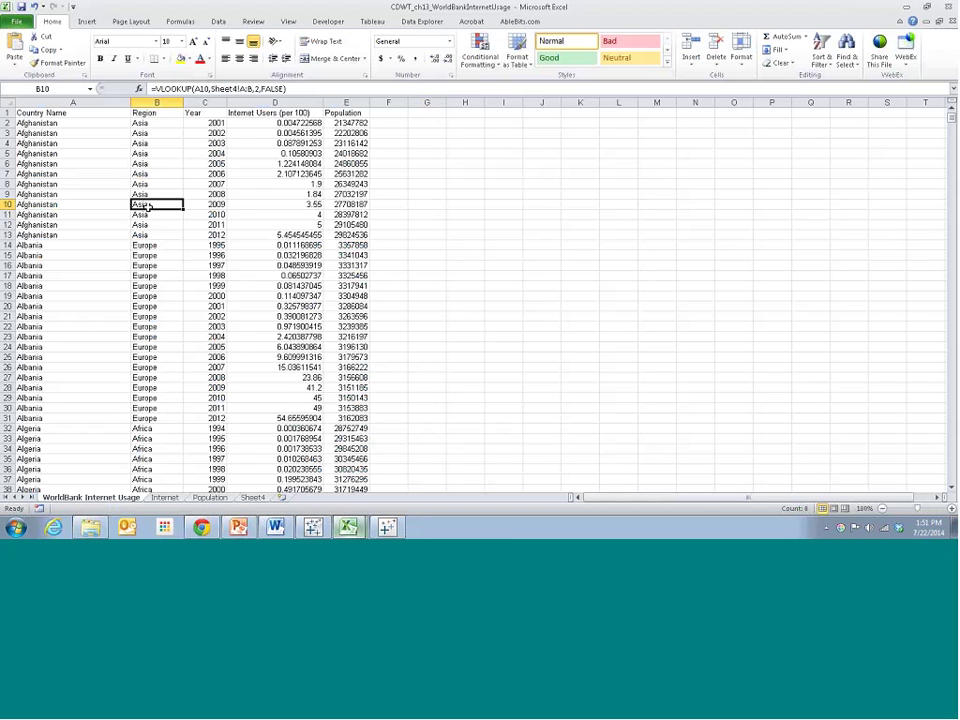
pyautogui.moveTo(146, 245); pyautogui.dragTo(145, 408)
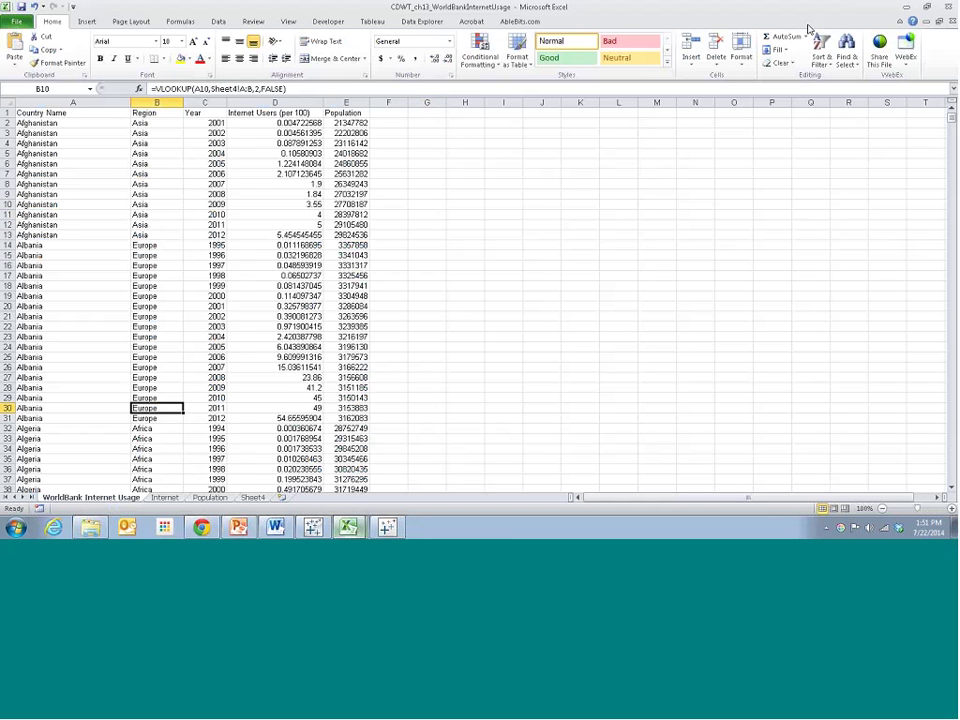
pyautogui.hotkey('alt', 'Tab')
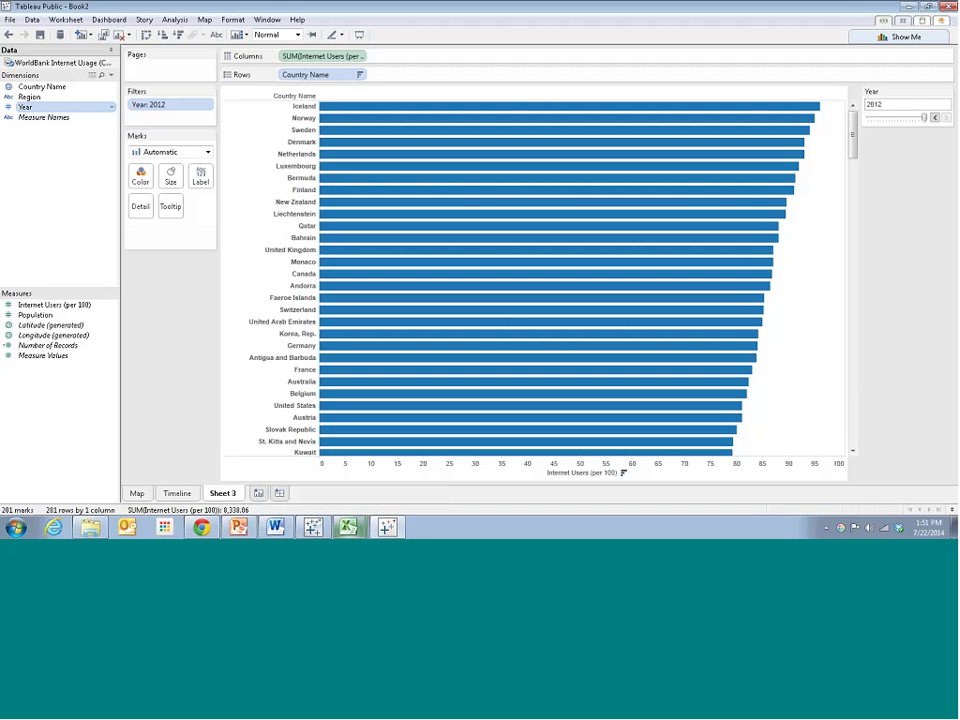
# Try coloring the country bars by Region and remove that coloring again.
pyautogui.moveTo(30, 97); pyautogui.dragTo(140, 178)
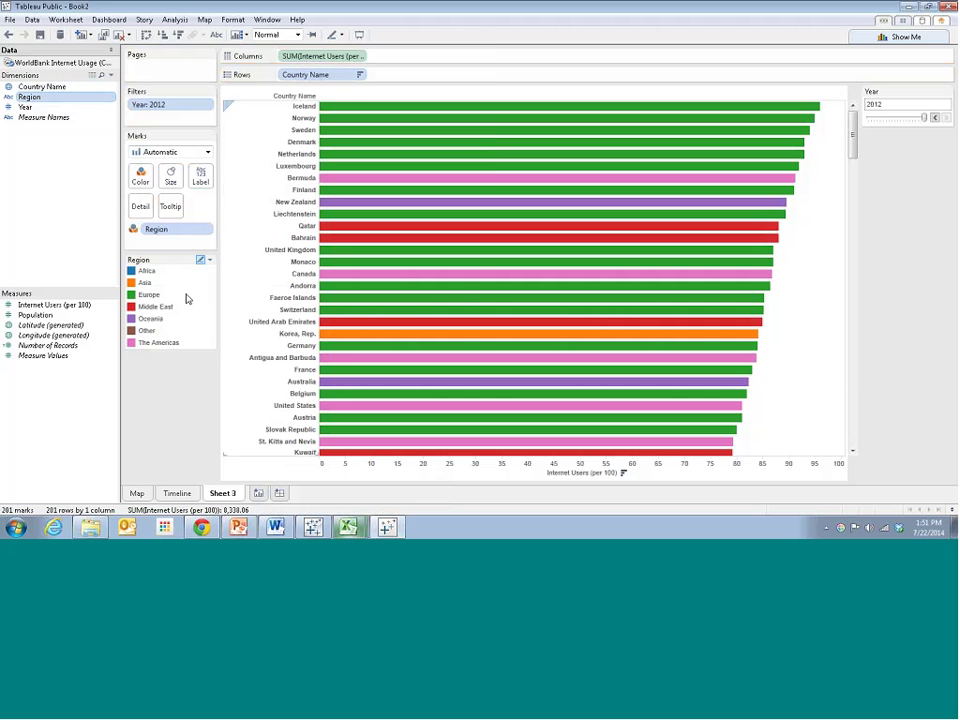
pyautogui.moveTo(334, 183)
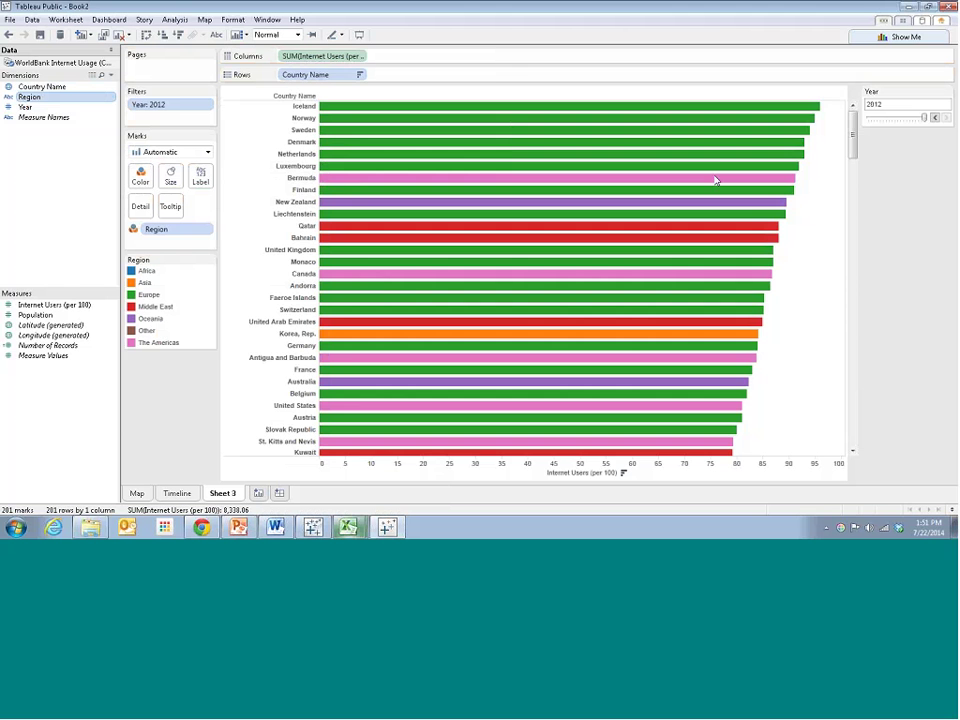
pyautogui.moveTo(852, 130); pyautogui.dragTo(765, 144)
pyautogui.moveTo(187, 228); pyautogui.dragTo(45, 100)
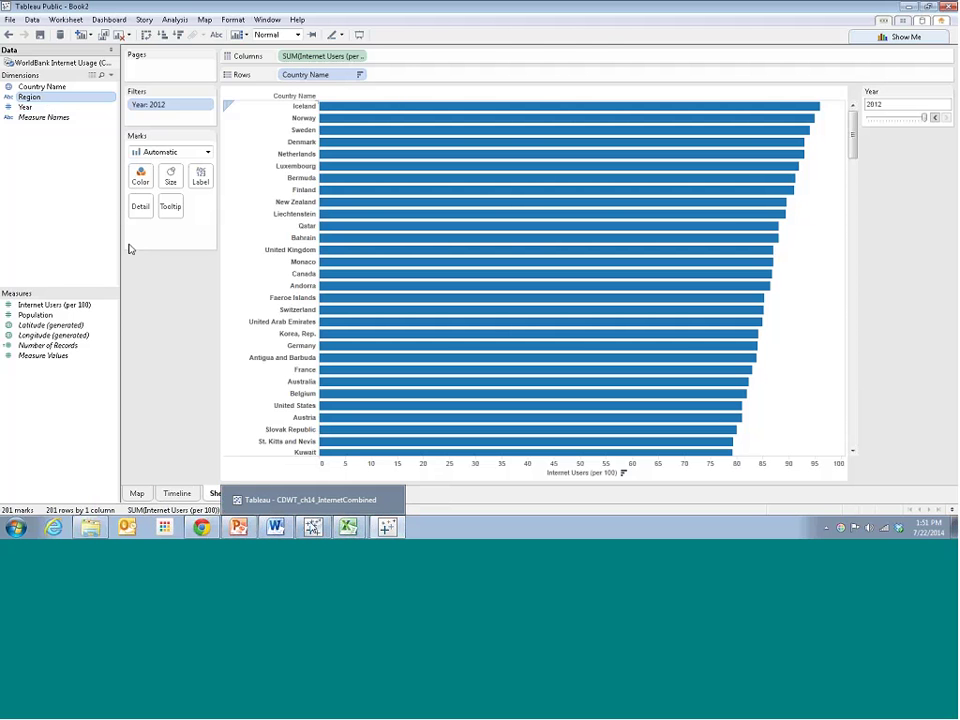
# Group the Iceland, Norway, Sweden, Denmark, Finland and Faeroe Islands bars, consulting the CDWT_ch14_InternetCombined dashboard in Tableau for the Nordic countries.
pyautogui.click(314, 528)
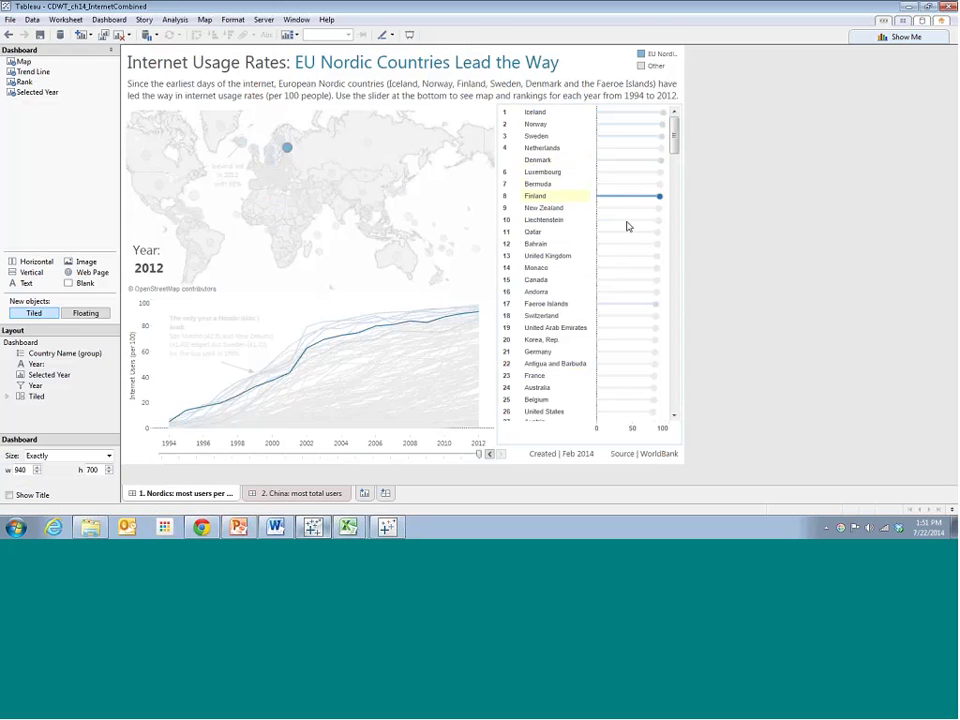
pyautogui.click(907, 8)
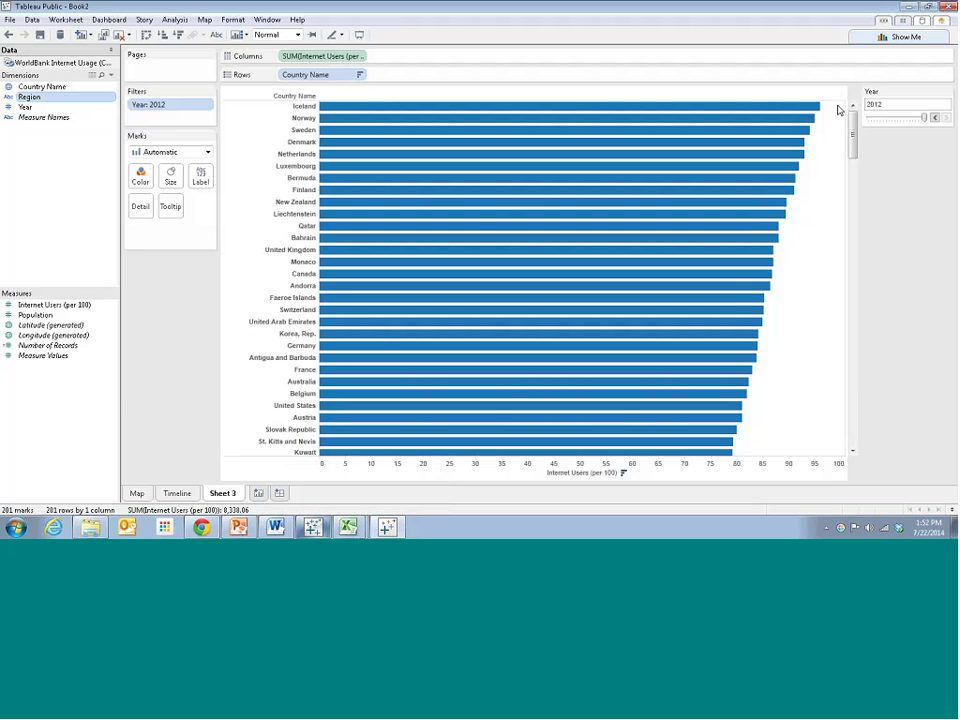
pyautogui.moveTo(837, 106); pyautogui.dragTo(718, 157)
pyautogui.hotkey('alt', 'Tab')
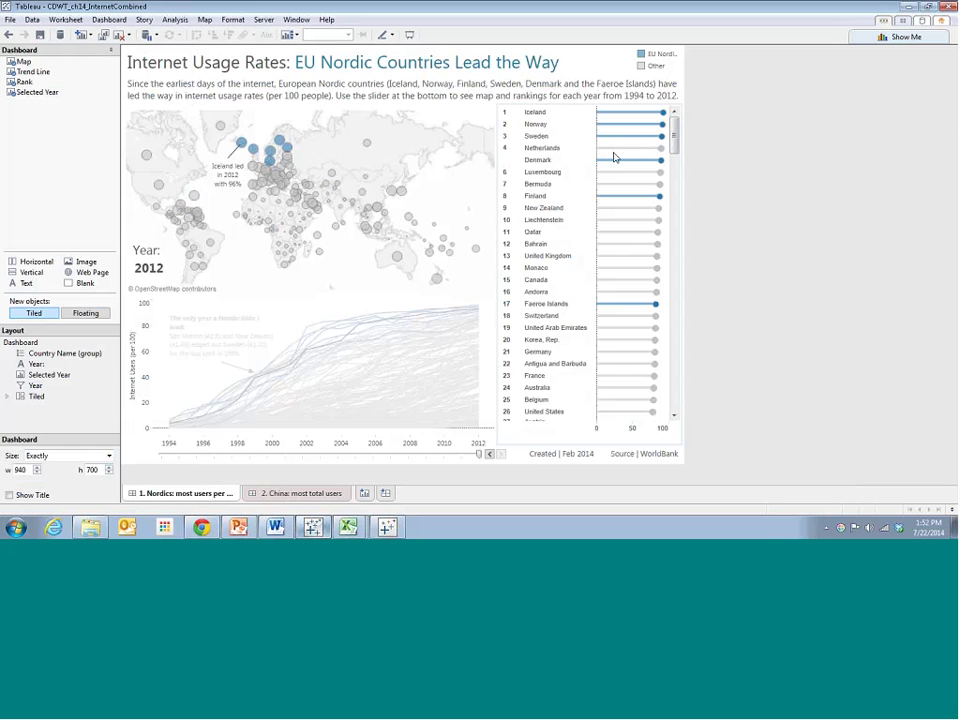
pyautogui.hotkey('alt', 'Tab')
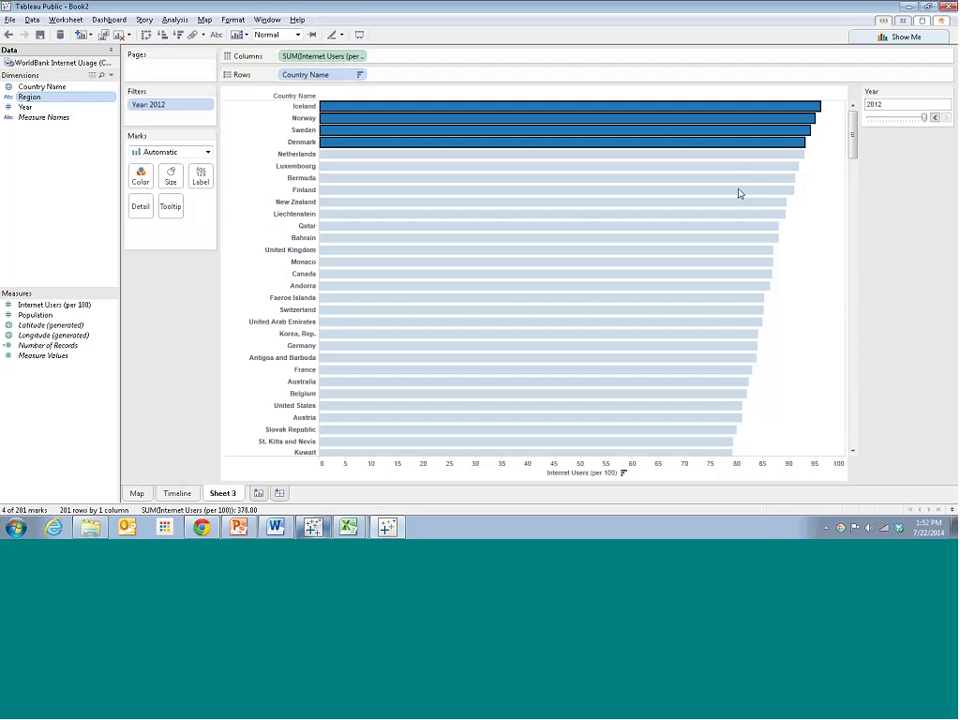
pyautogui.keyDown('ctrl'); pyautogui.click(333, 192); pyautogui.keyUp('ctrl')
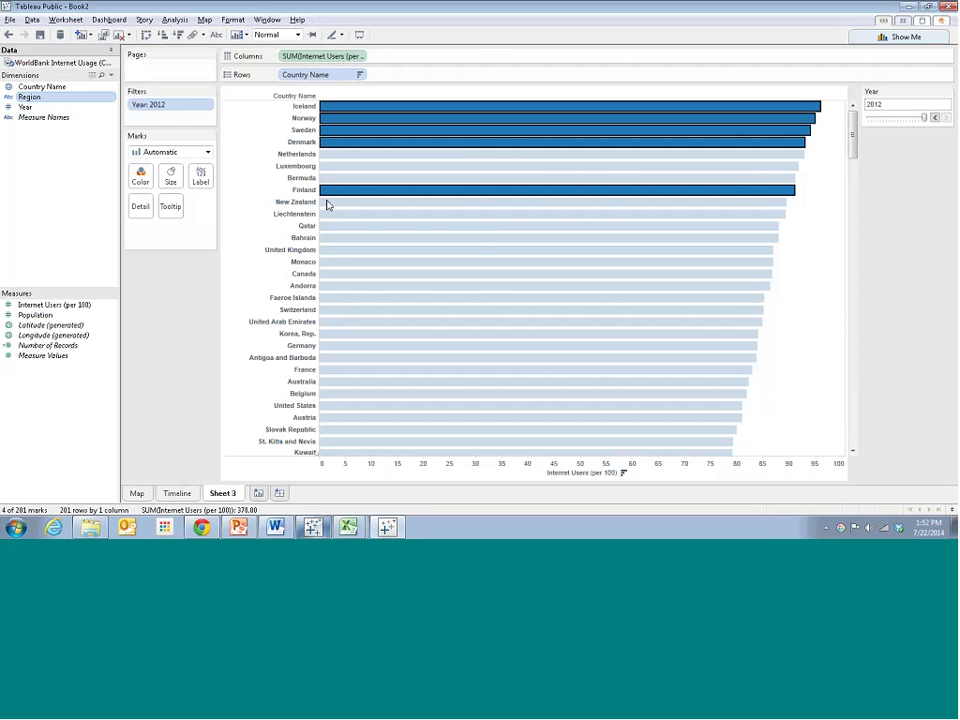
pyautogui.keyDown('ctrl'); pyautogui.click(332, 298); pyautogui.keyUp('ctrl')
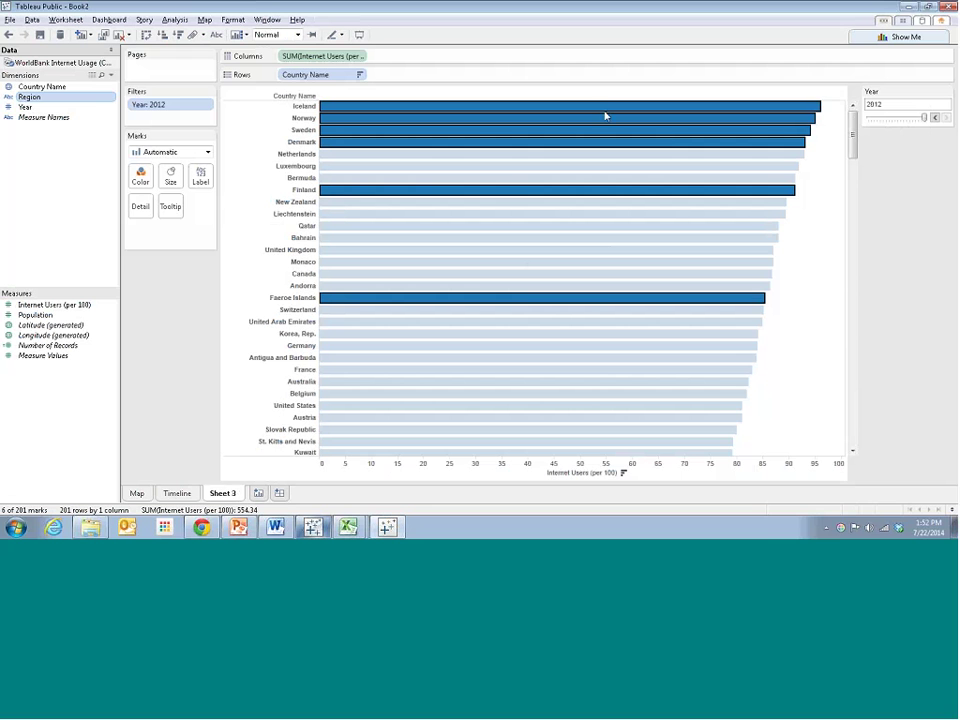
pyautogui.moveTo(670, 132)
pyautogui.moveTo(725, 124)
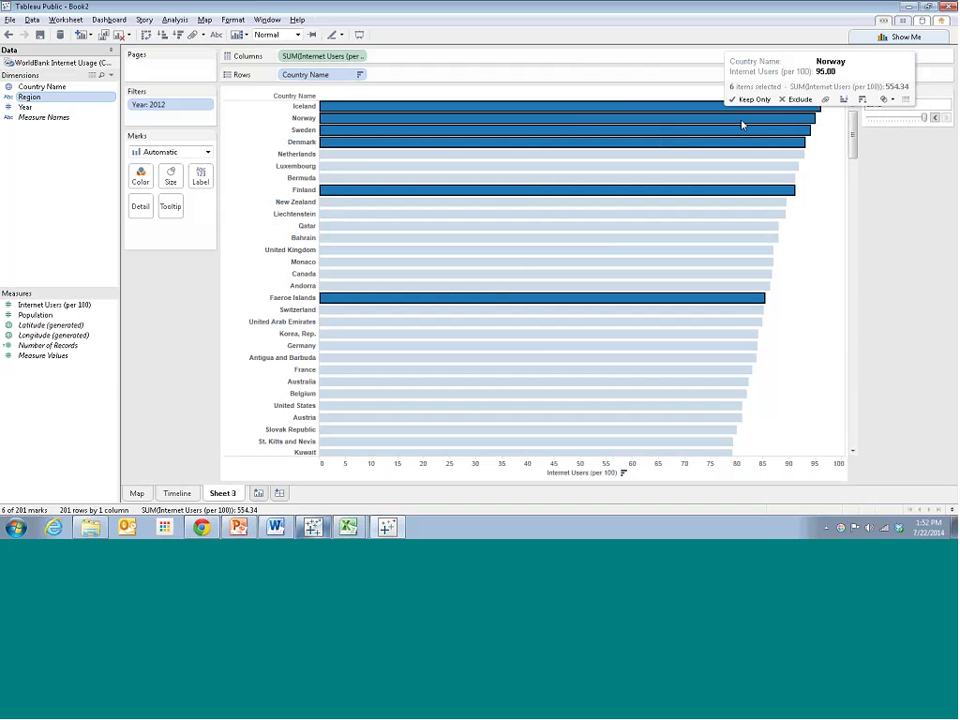
pyautogui.click(825, 100)
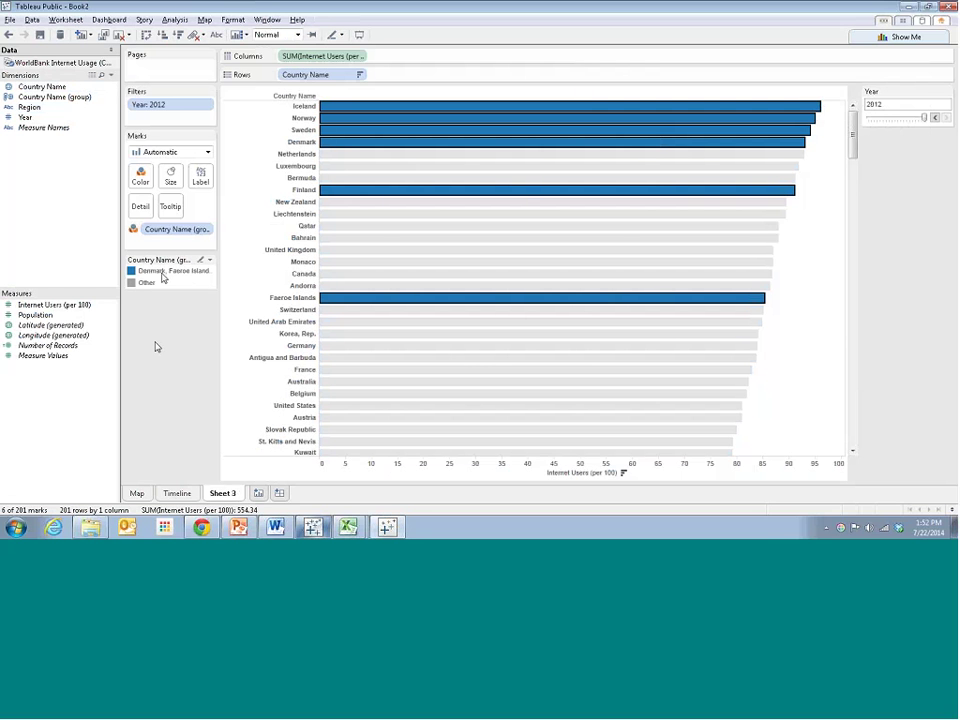
pyautogui.click(808, 201)
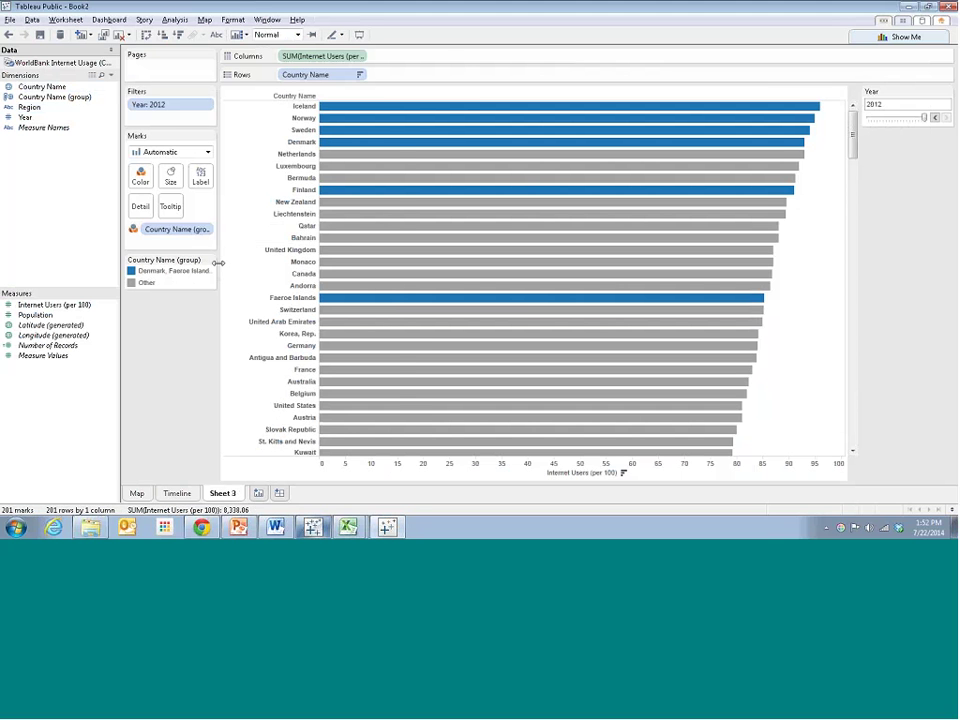
# Widen the legend area so the group's label fits, and highlight the Nordic group and Other bars in turn.
pyautogui.moveTo(218, 268); pyautogui.dragTo(303, 270)
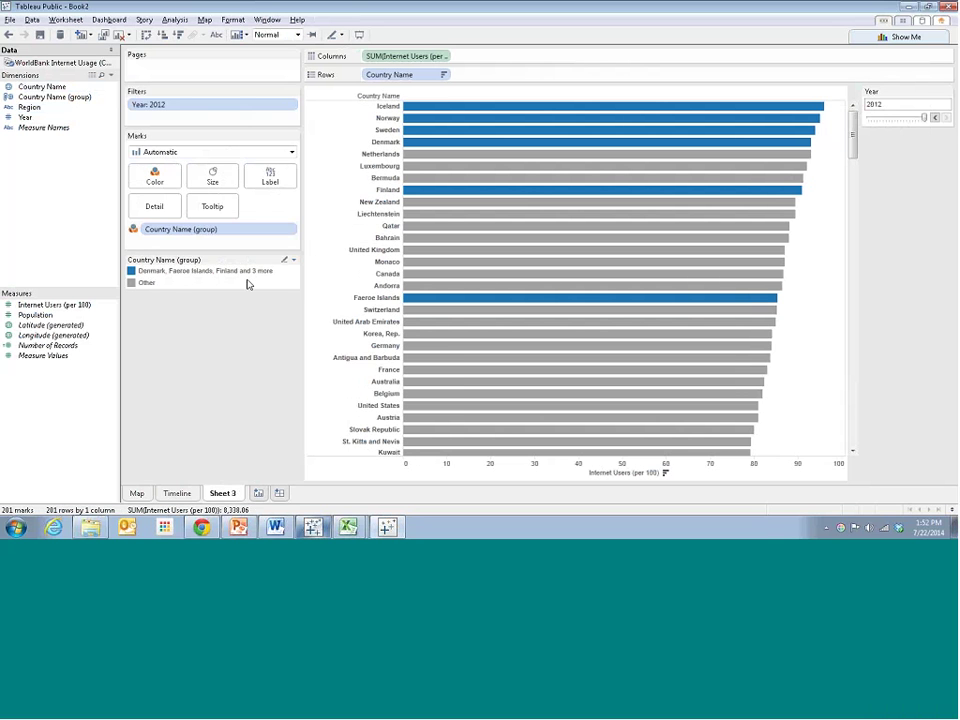
pyautogui.click(156, 272)
pyautogui.click(147, 282)
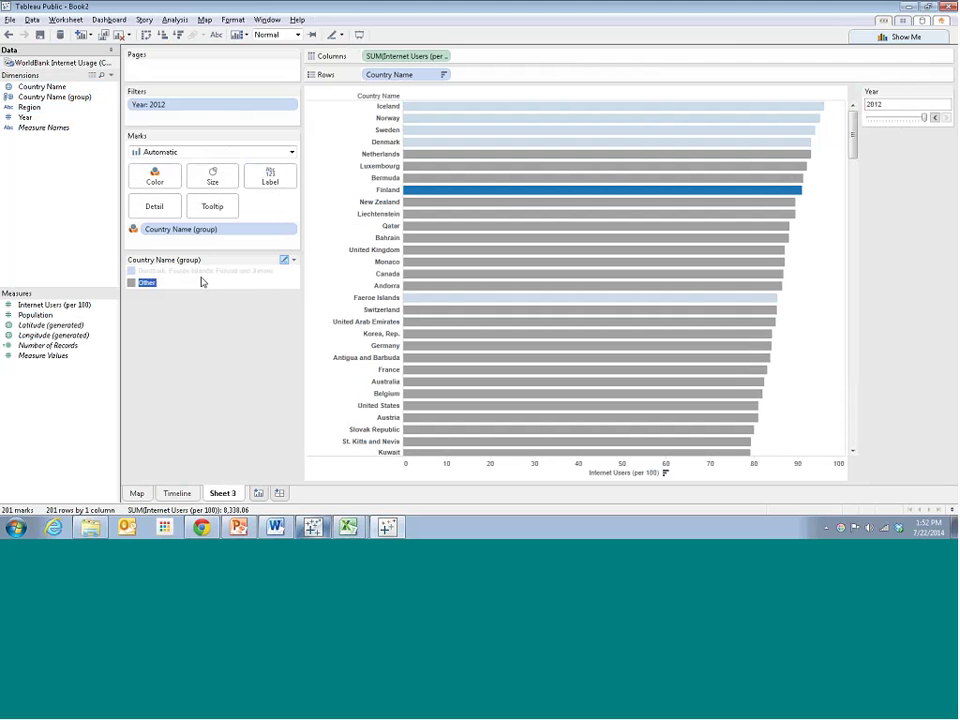
pyautogui.click(182, 272)
pyautogui.click(194, 314)
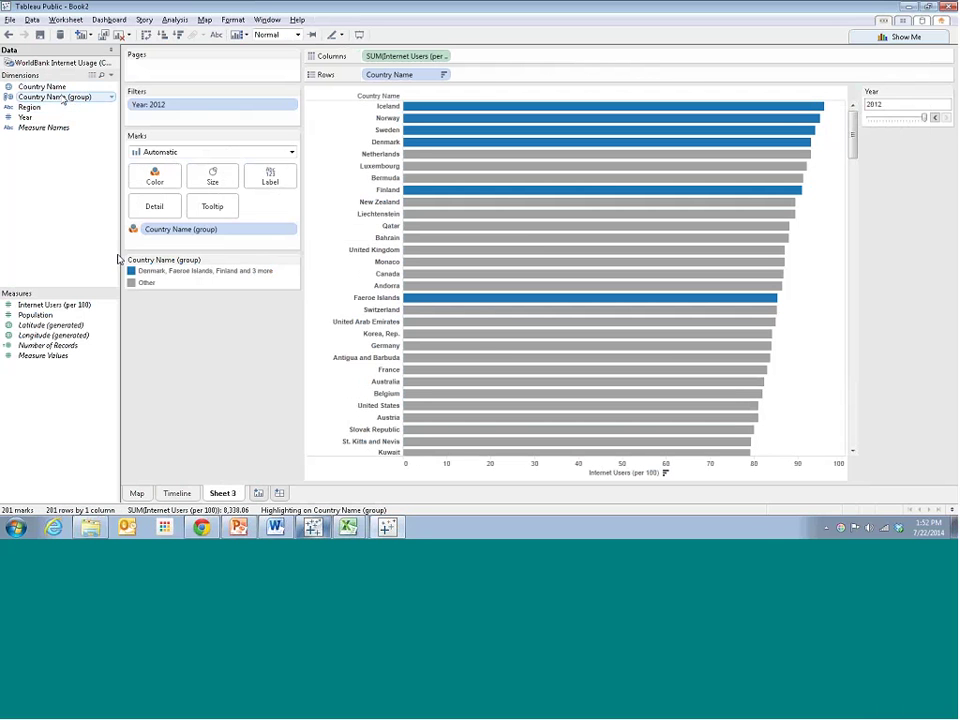
# Rename the Country Name (group) field as EU Nordics.
pyautogui.click(112, 98)
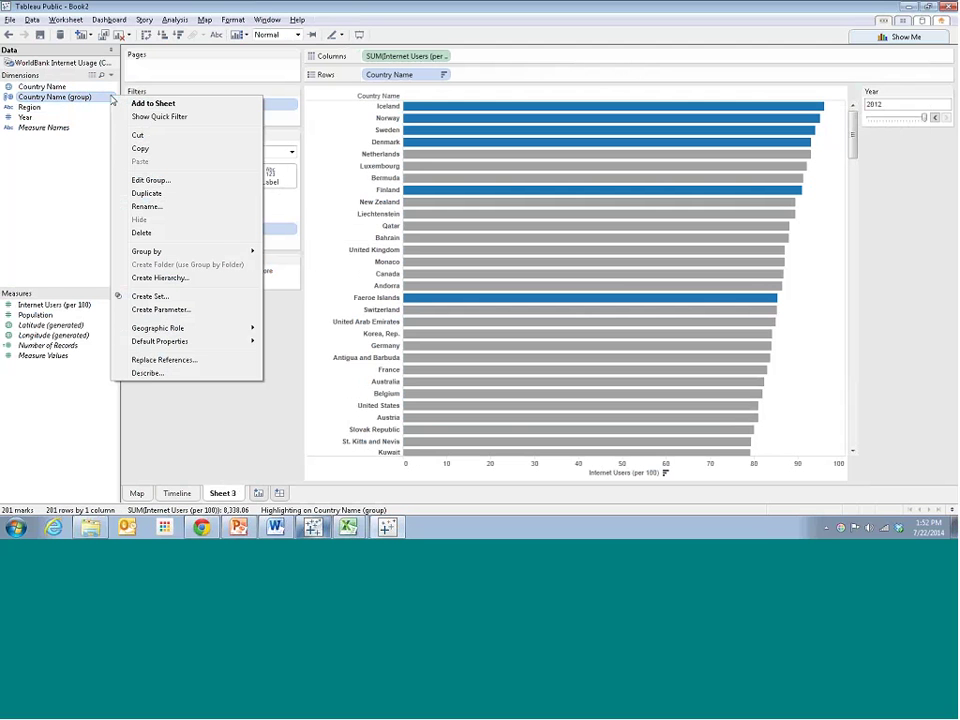
pyautogui.click(154, 206)
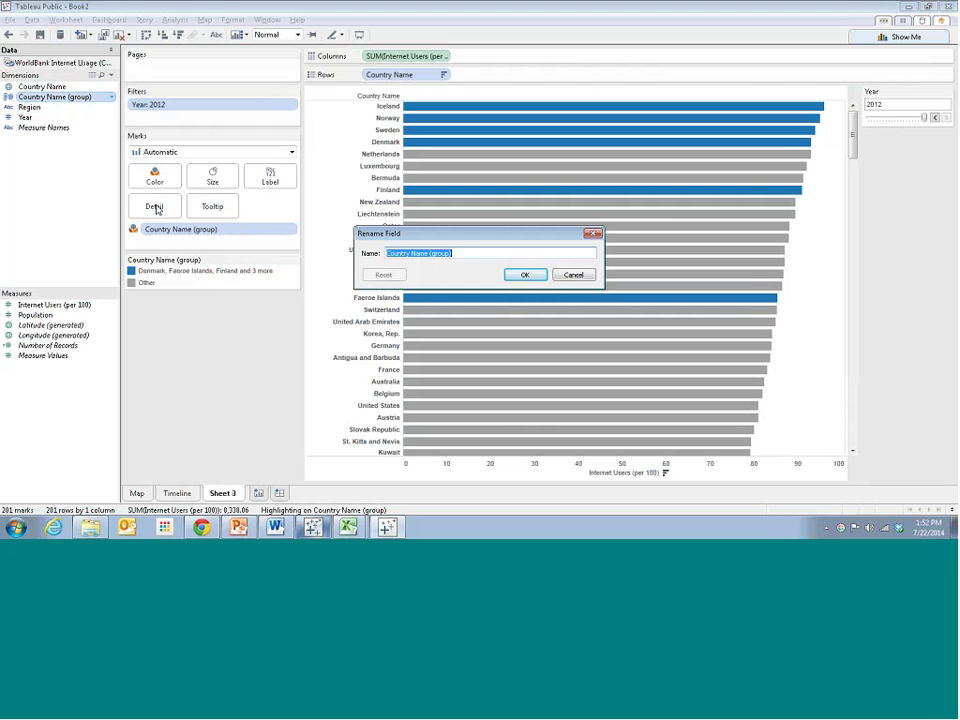
pyautogui.write('EU Nordics')
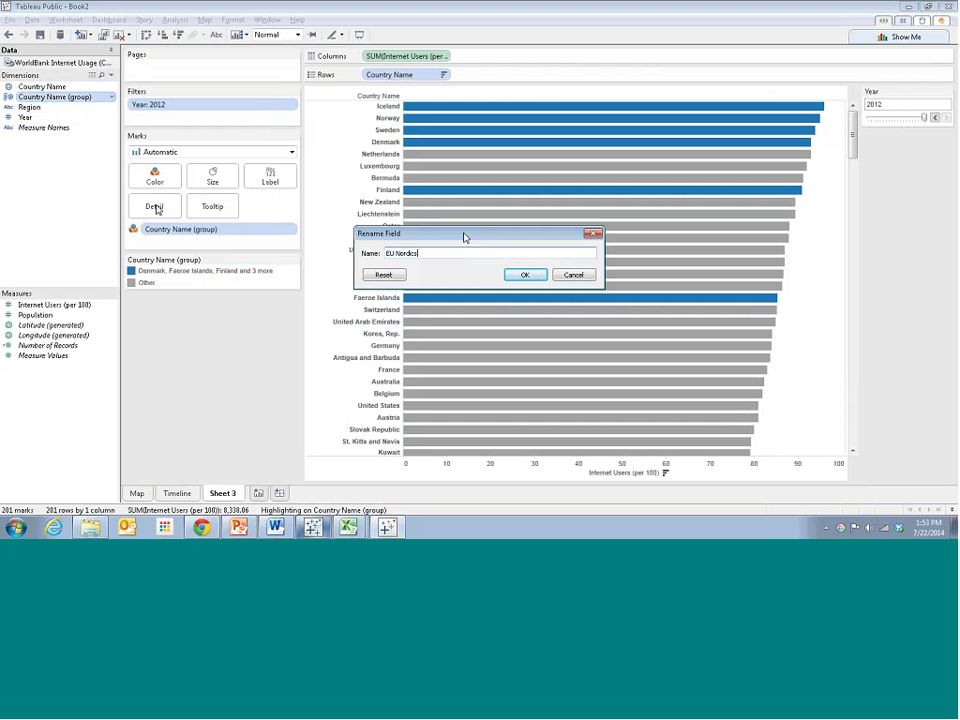
pyautogui.click(525, 274)
# Set the alias of the grouped Nordic countries in the color legend to EU Nordics.
pyautogui.click(193, 271)
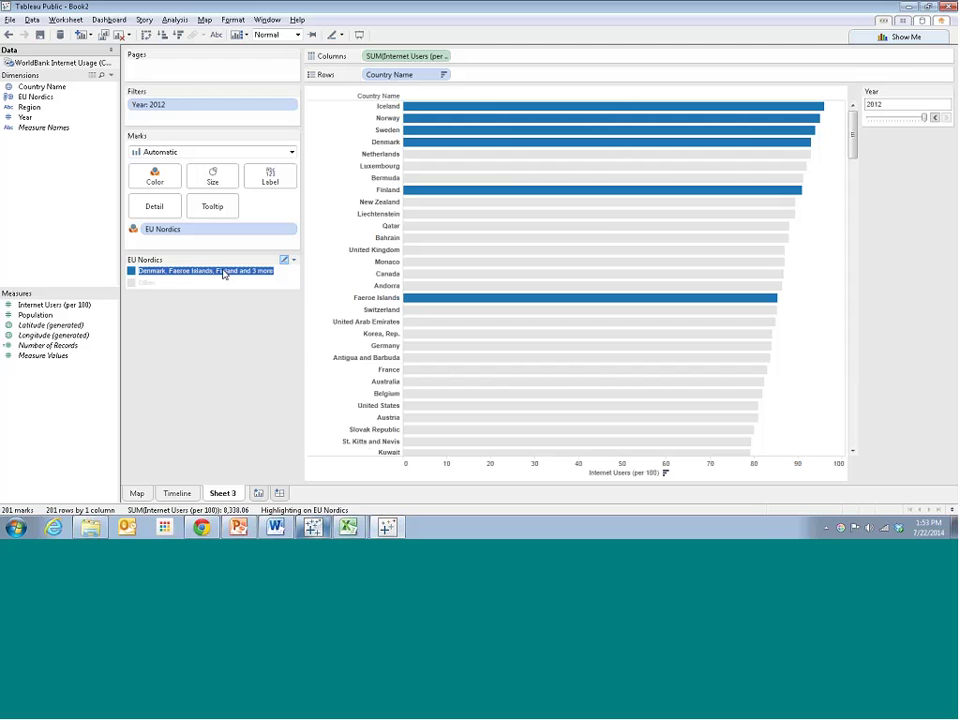
pyautogui.rightClick(222, 271)
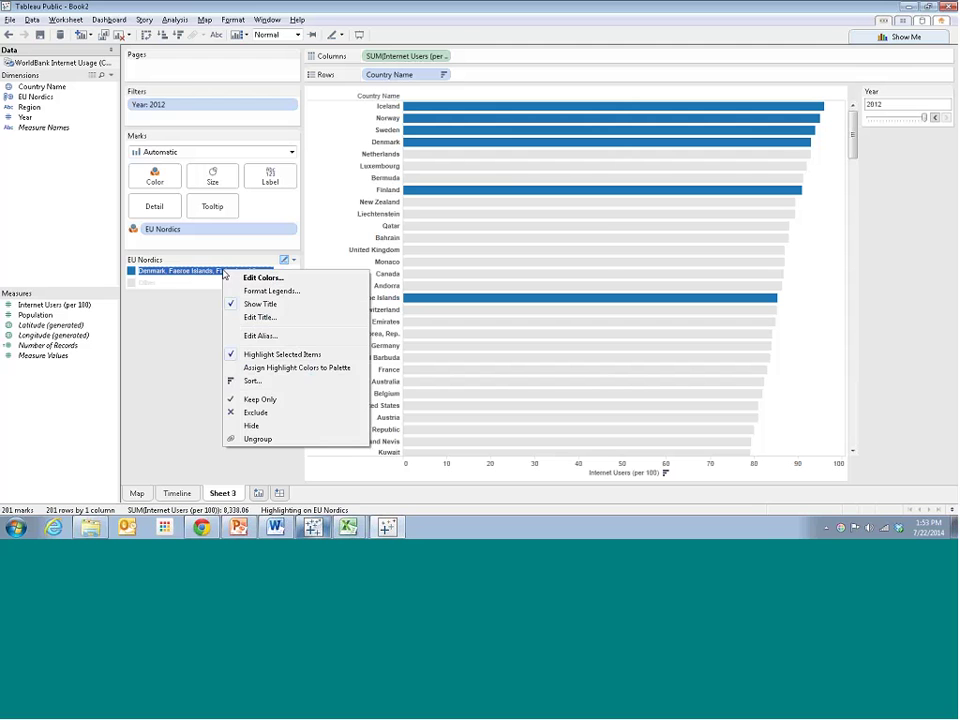
pyautogui.click(260, 335)
pyautogui.write('EU Nordics')
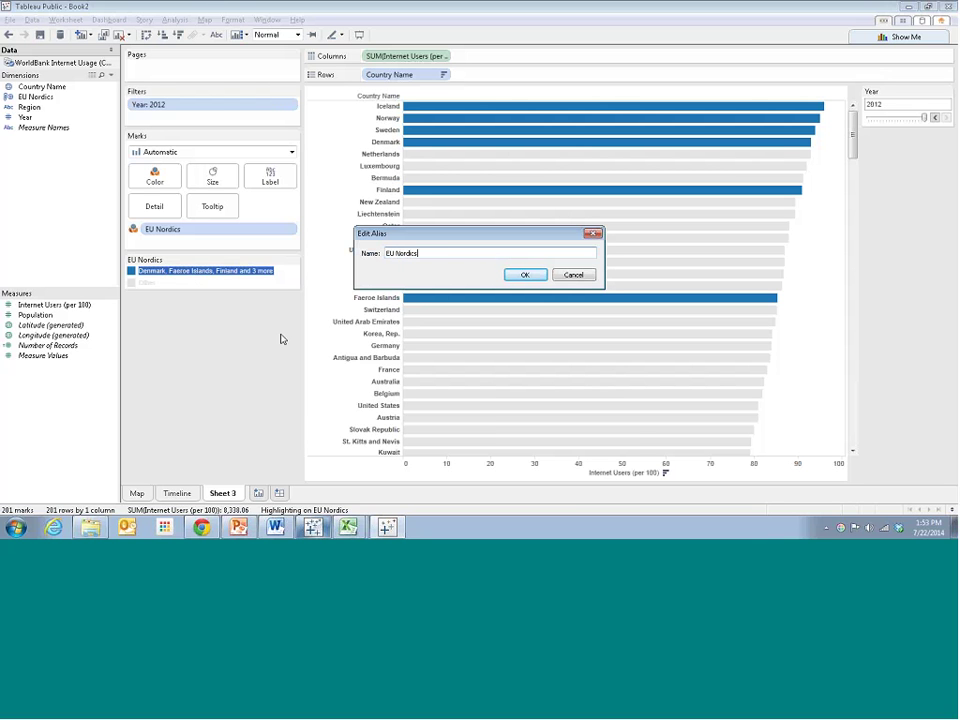
pyautogui.click(524, 275)
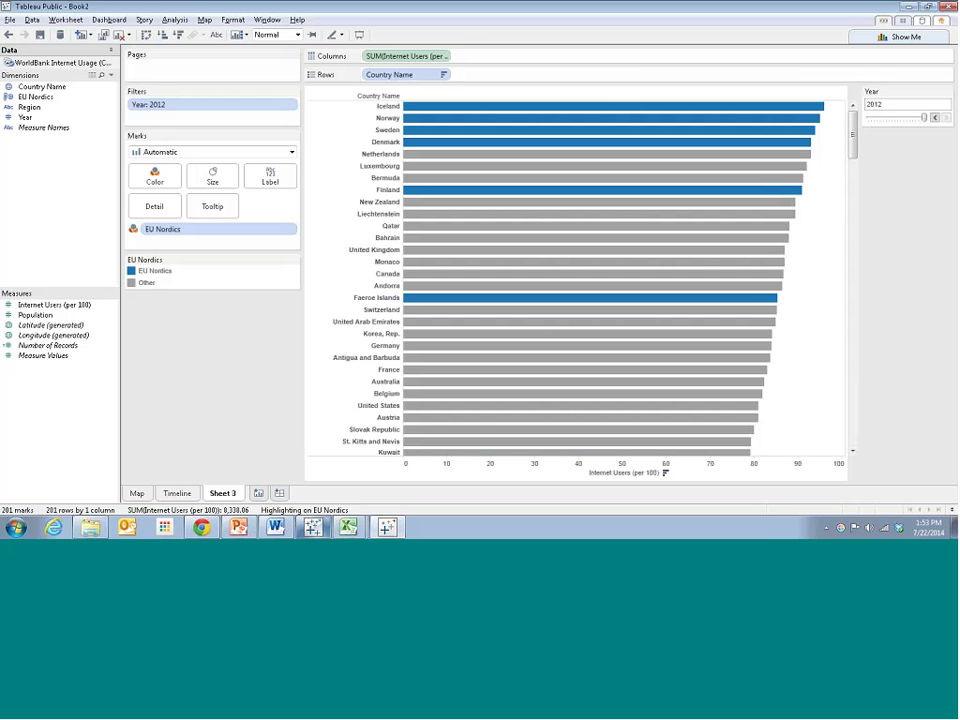
# Step the Year filter back from 2012 to 2004 to compare the country rankings, and return it to 2012.
pyautogui.moveTo(853, 138); pyautogui.dragTo(864, 90)
pyautogui.click(934, 118)
pyautogui.click(934, 118)
pyautogui.click(934, 118)
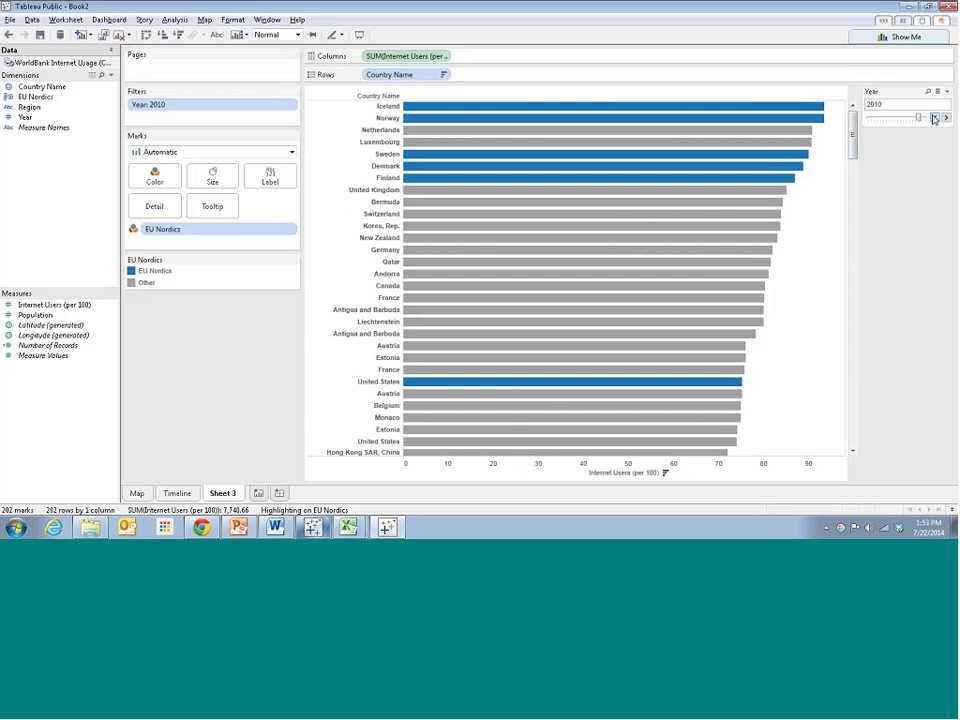
pyautogui.click(934, 118)
pyautogui.click(934, 118)
pyautogui.click(934, 118)
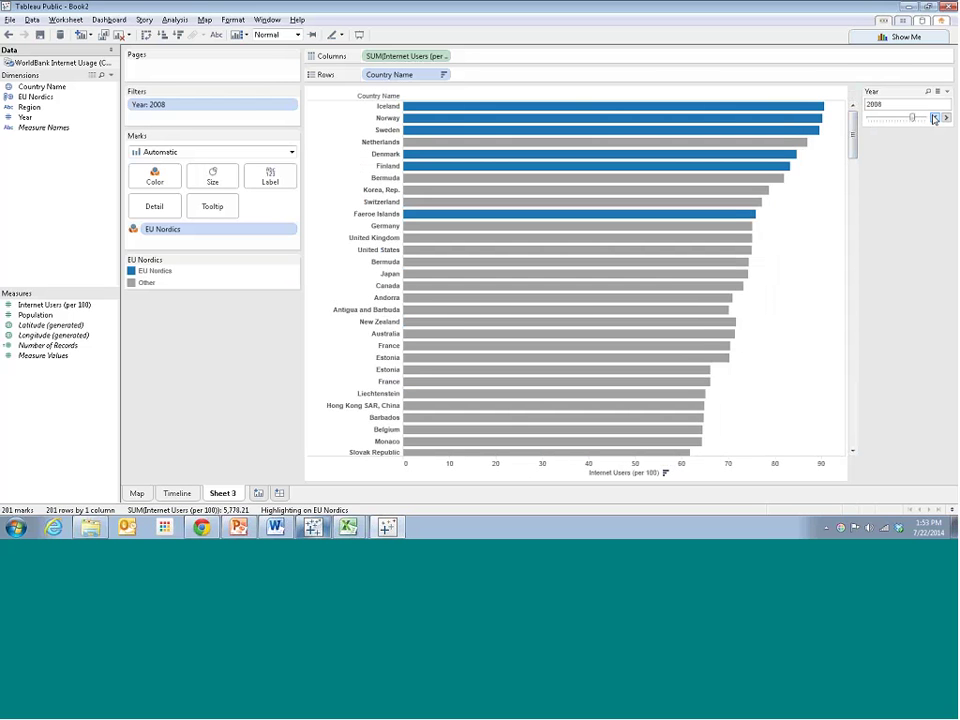
pyautogui.click(934, 118)
pyautogui.click(934, 118)
pyautogui.click(934, 118)
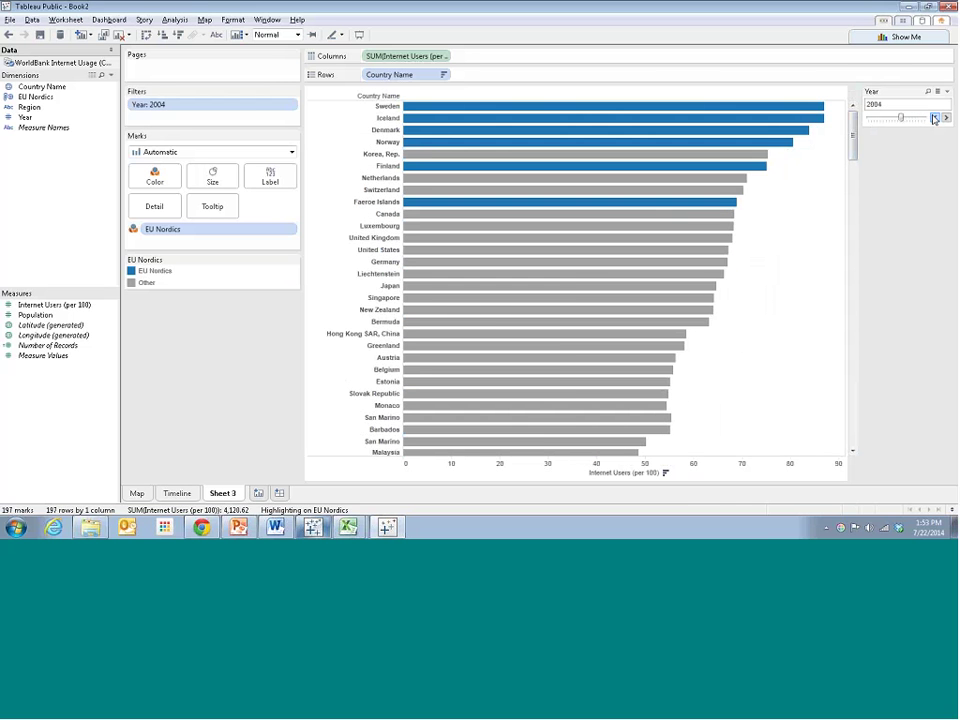
pyautogui.click(934, 118)
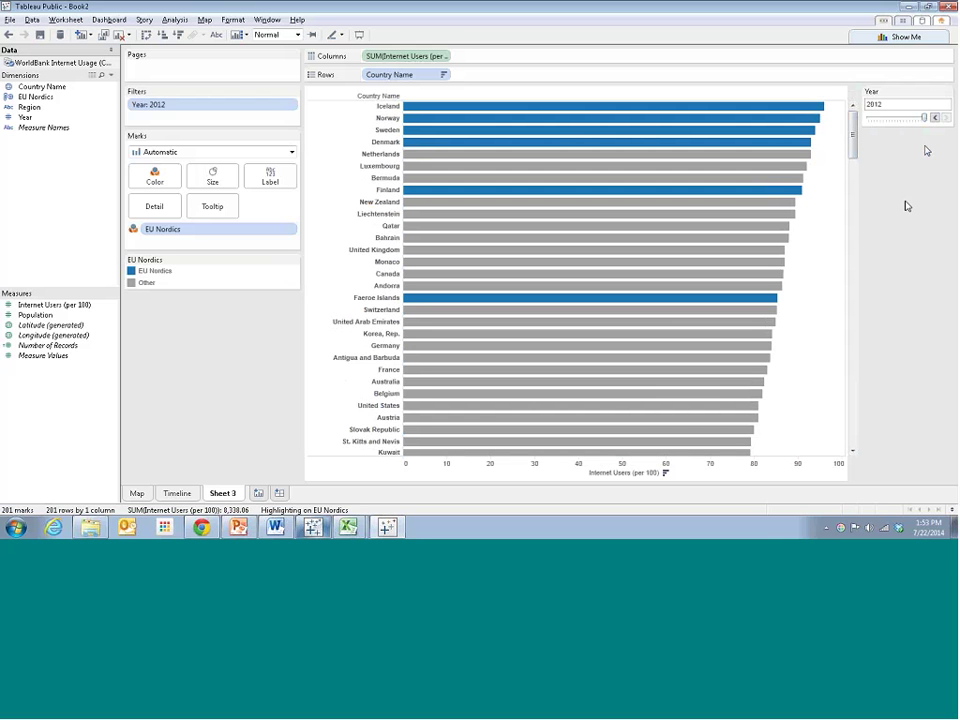
# Rename Sheet 3 as Bar Chart.
pyautogui.rightClick(222, 494)
pyautogui.click(263, 372)
pyautogui.write('Bar')
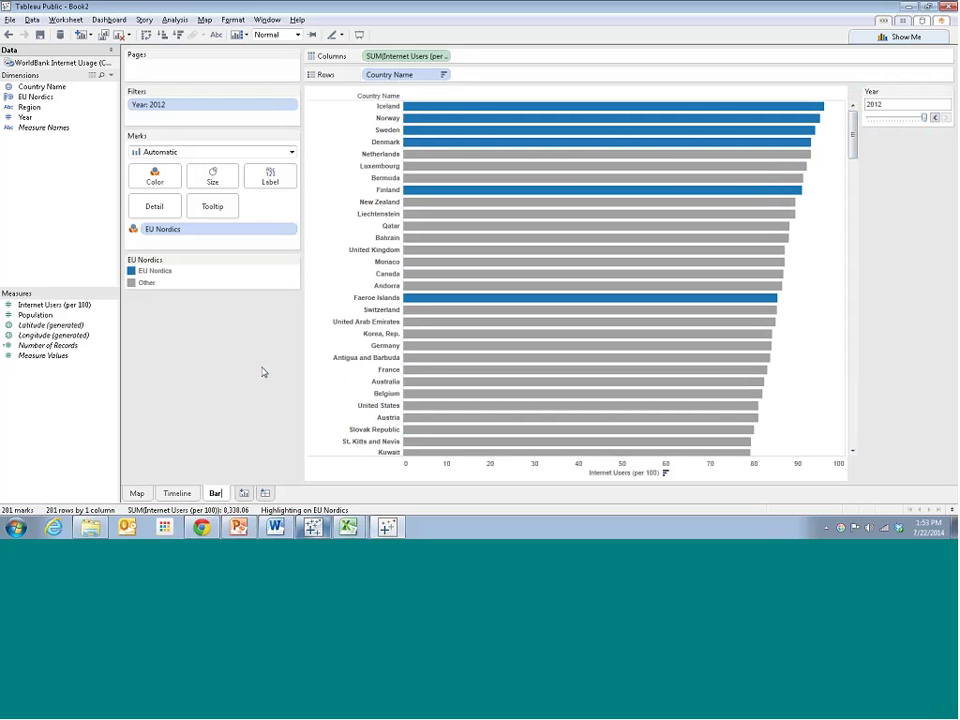
pyautogui.write(' Char')
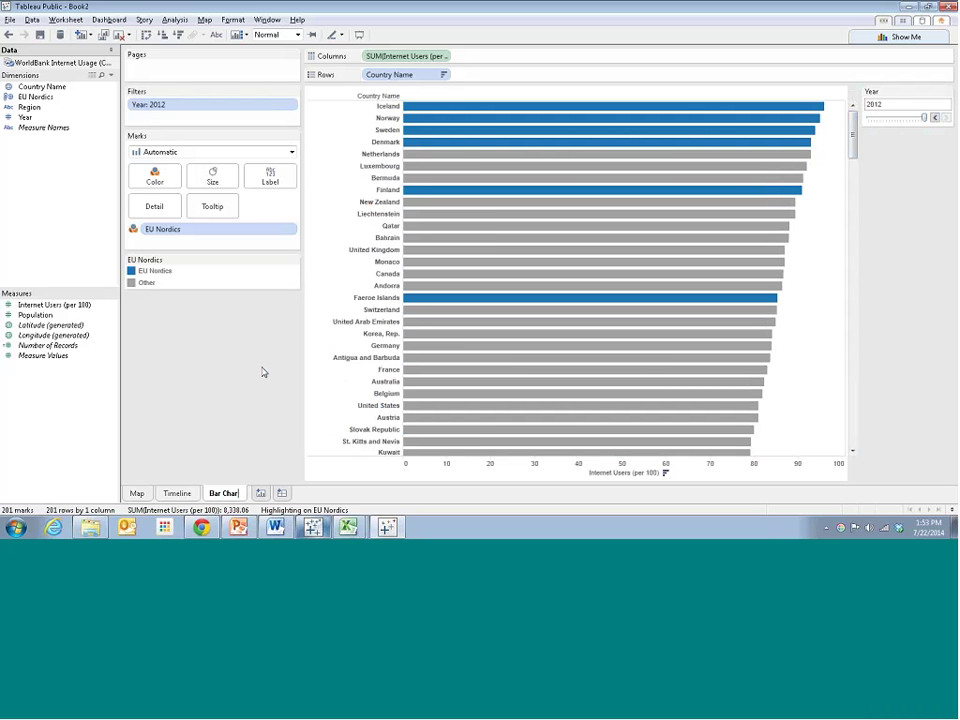
pyautogui.write('t')
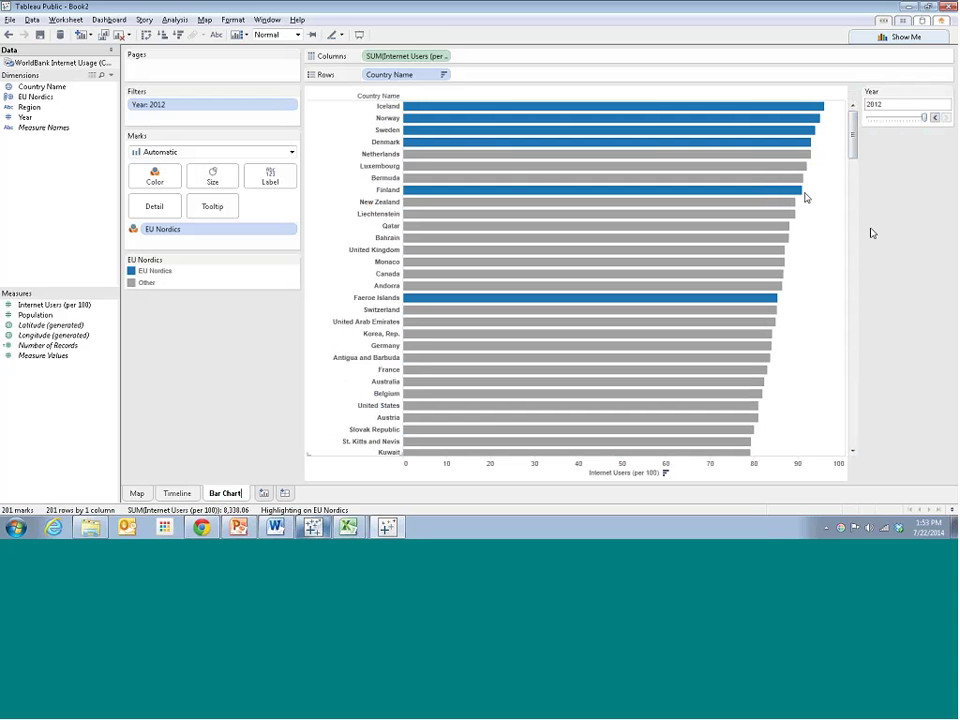
# Color the Timeline sheet's lines by EU Nordics, and briefly highlight the EU Nordics lines.
pyautogui.moveTo(201, 527)
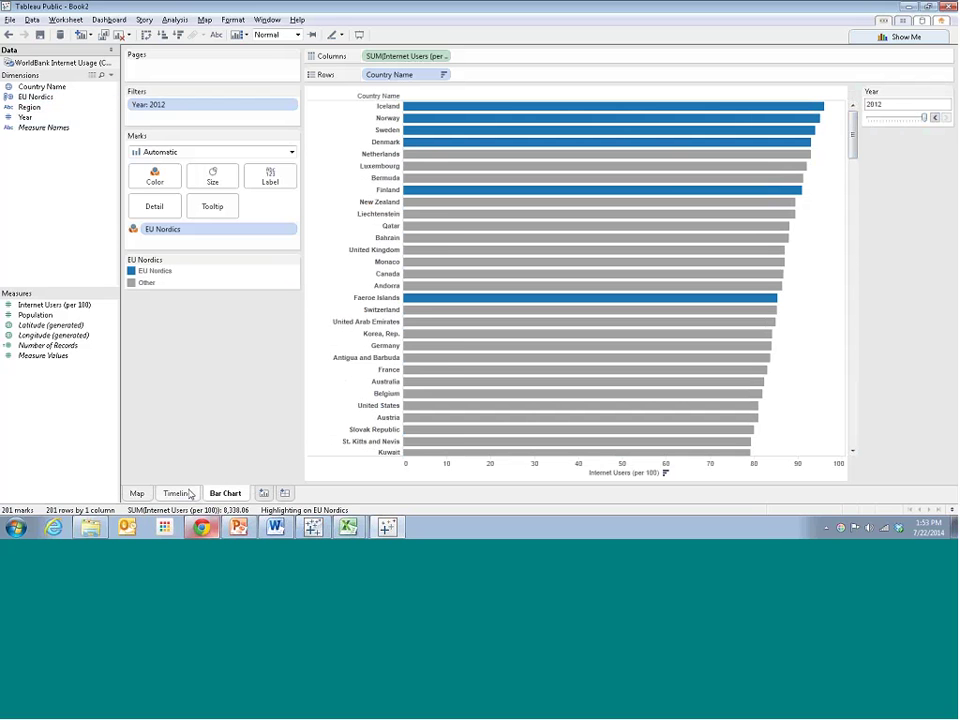
pyautogui.click(182, 494)
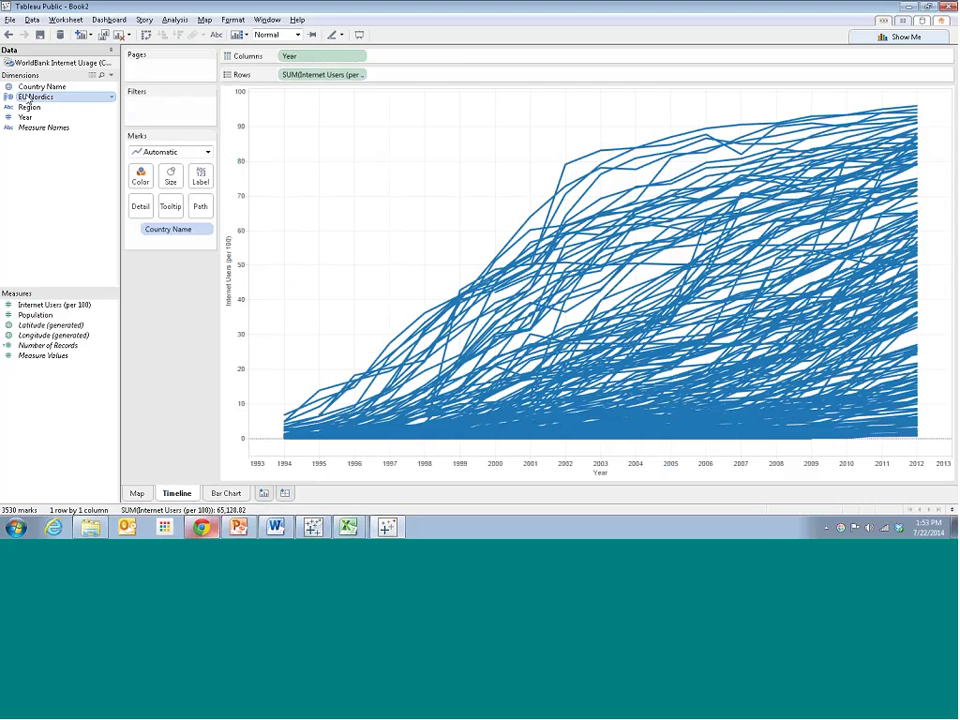
pyautogui.moveTo(29, 97); pyautogui.dragTo(141, 177)
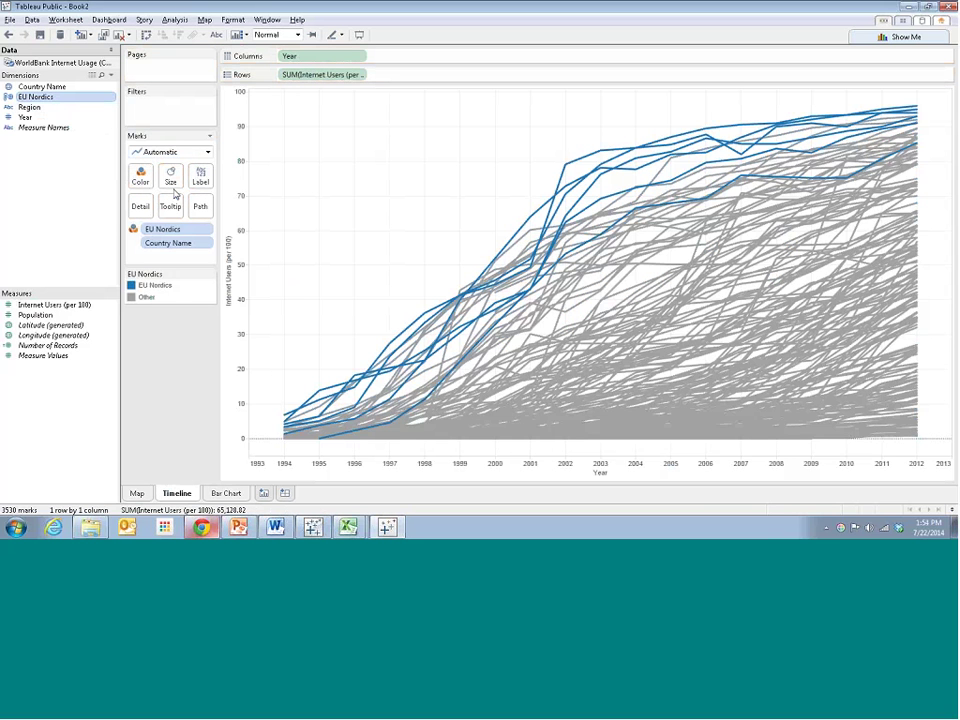
pyautogui.click(160, 286)
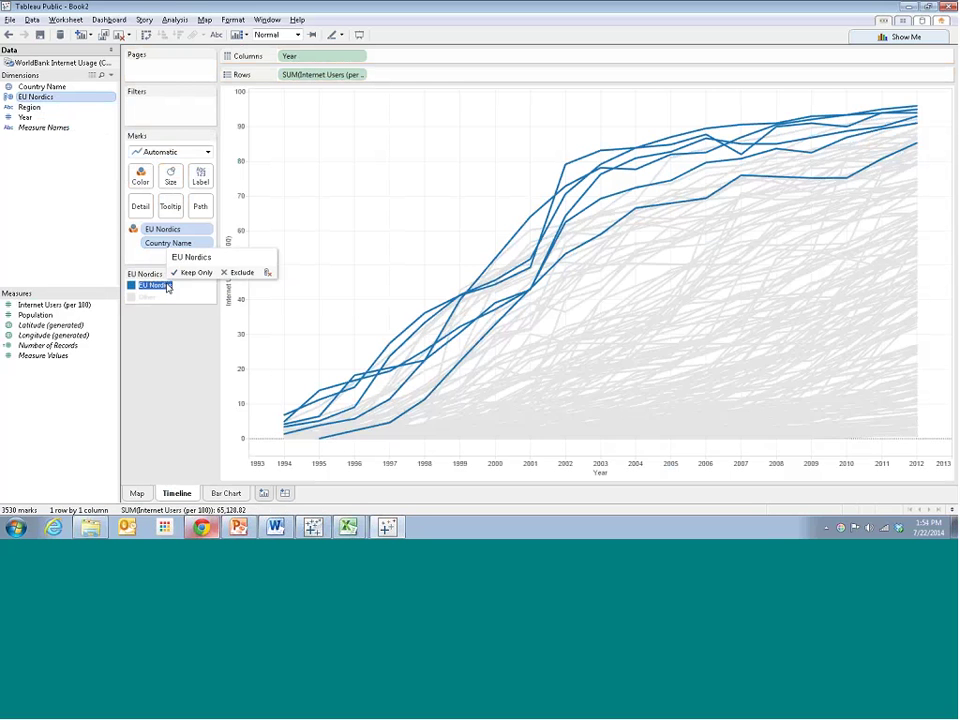
pyautogui.click(162, 287)
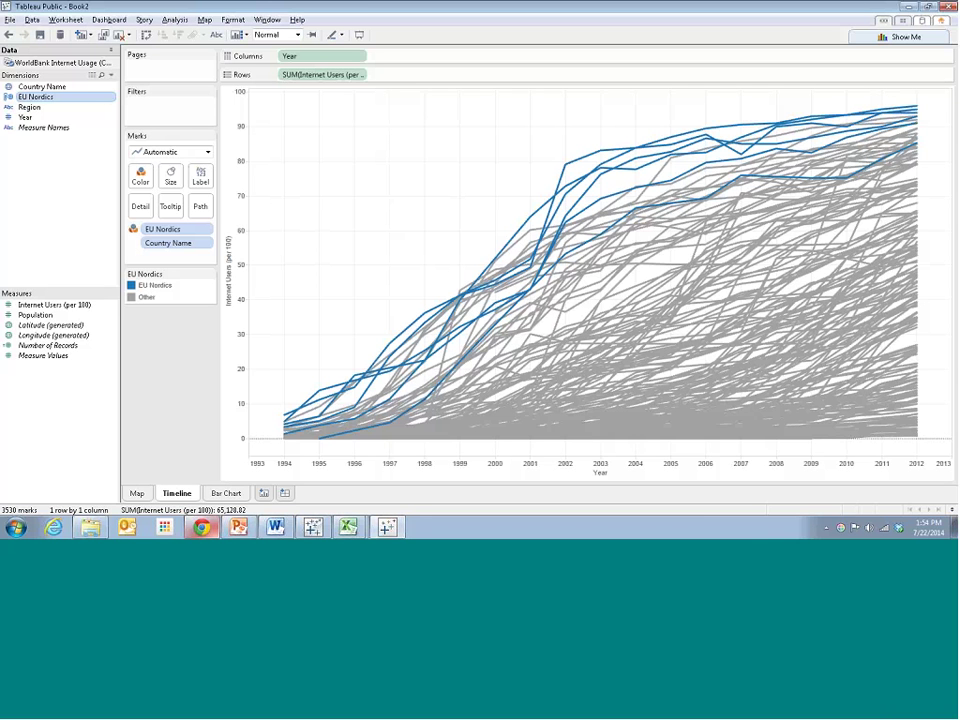
# Color the Map sheet's circles by EU Nordics, and review the Map, Timeline and Bar Chart sheets.
pyautogui.click(138, 494)
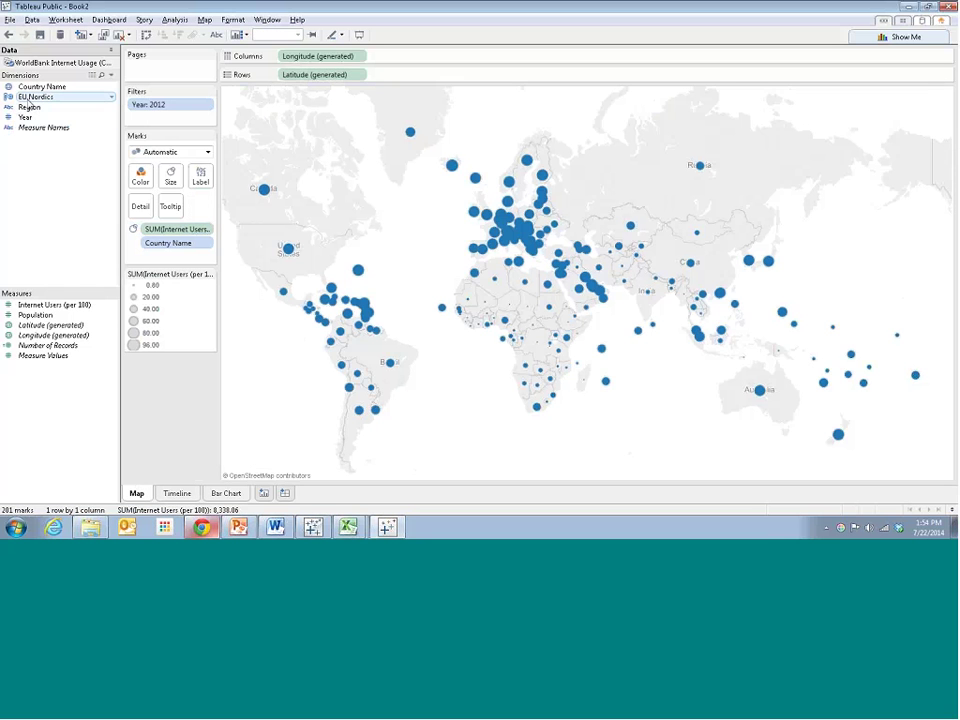
pyautogui.moveTo(32, 100); pyautogui.dragTo(136, 178)
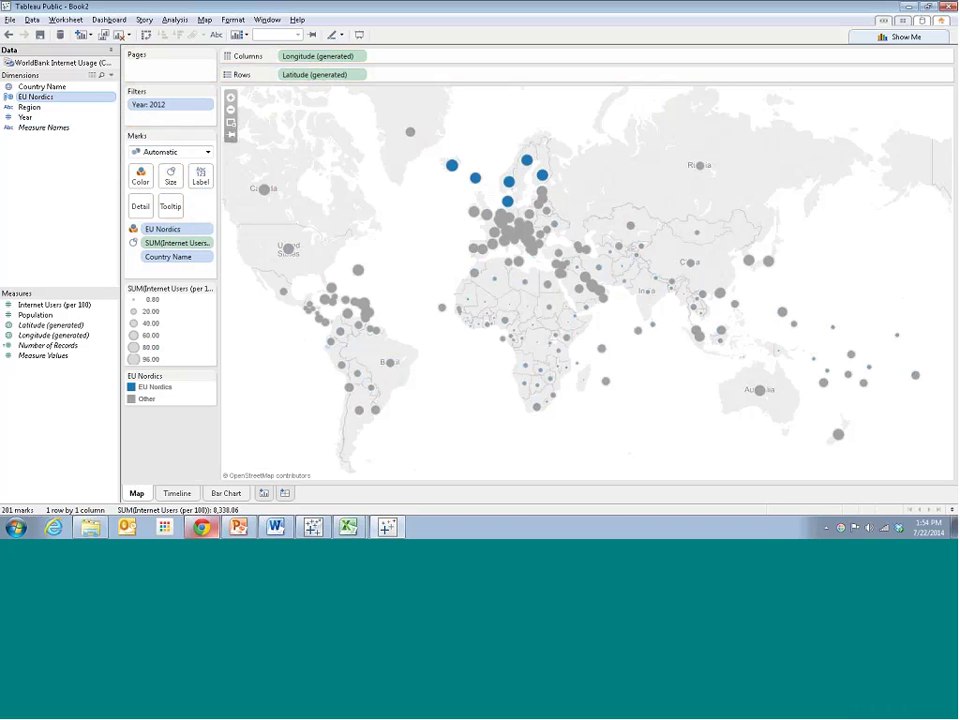
pyautogui.click(177, 493)
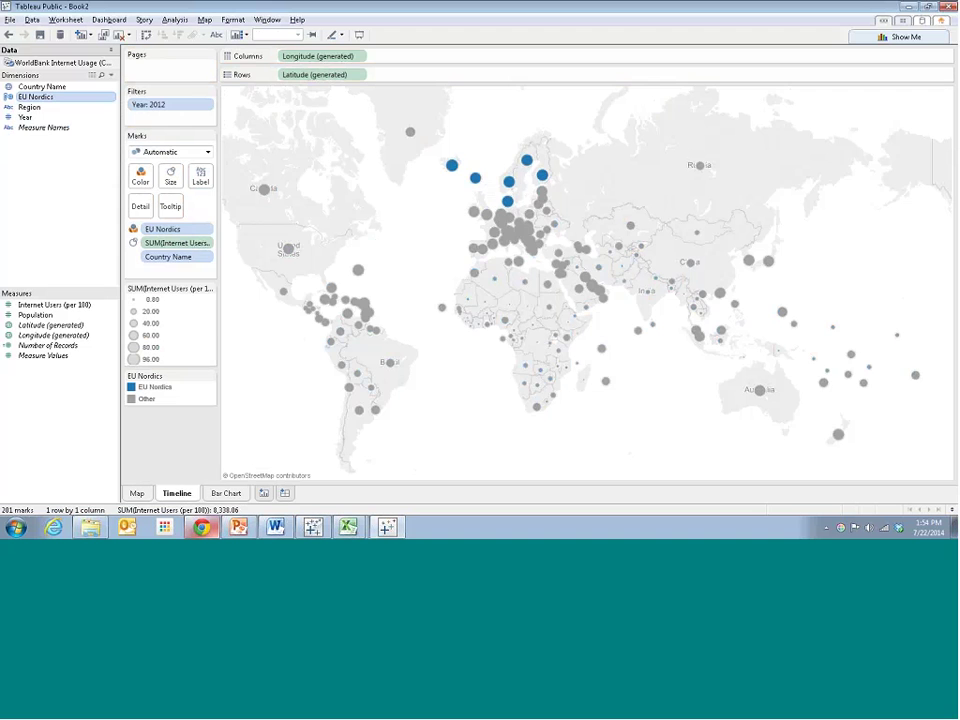
pyautogui.click(225, 493)
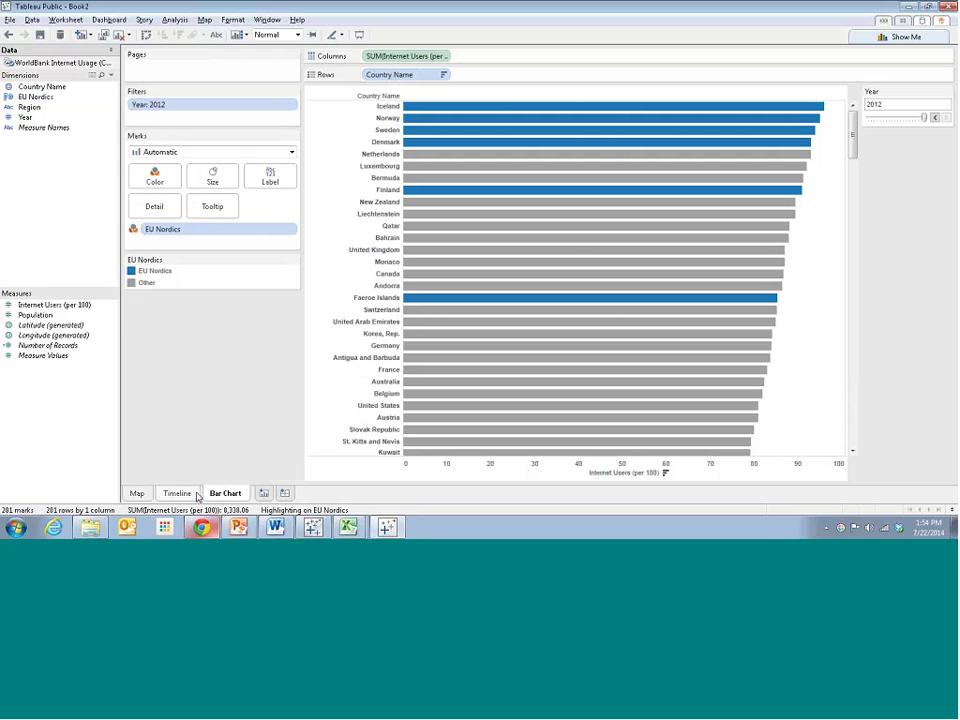
pyautogui.click(140, 493)
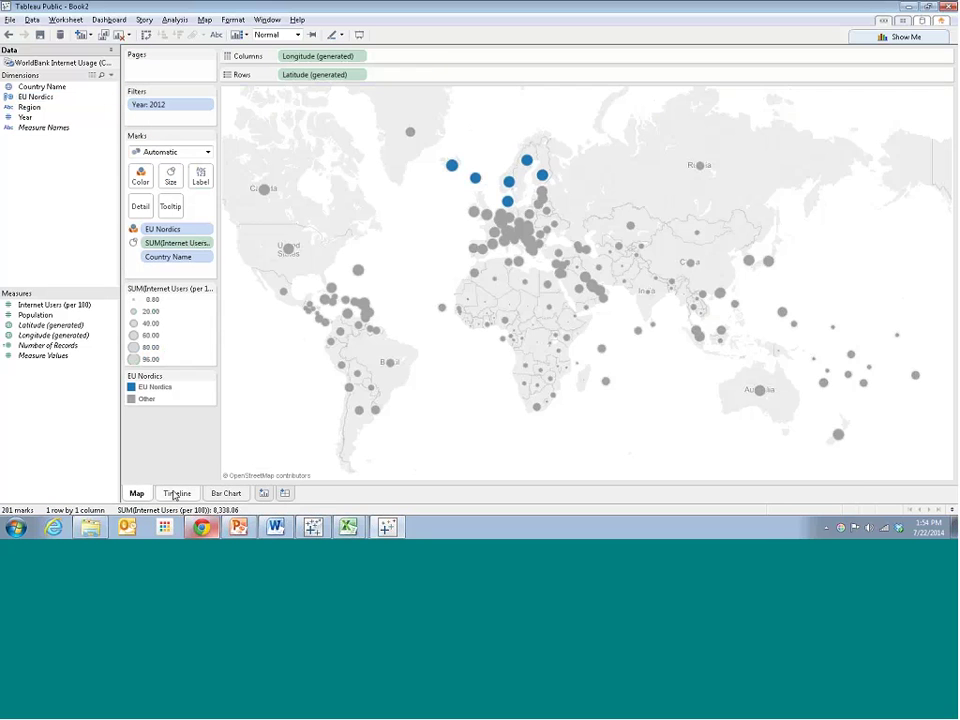
pyautogui.click(177, 493)
pyautogui.click(225, 493)
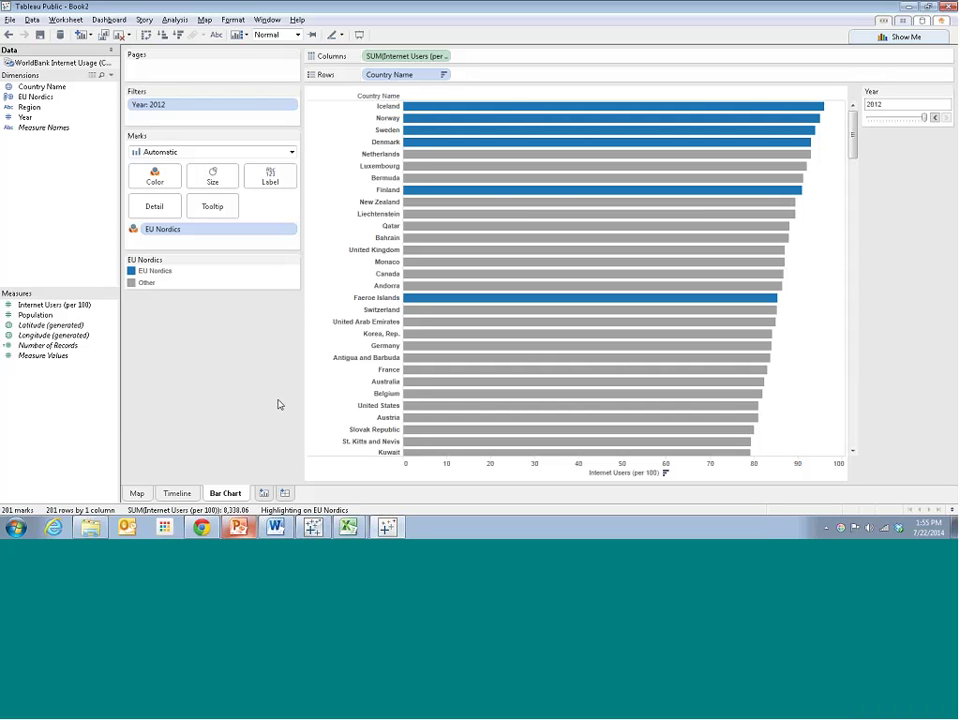
# Create a new dashboard and set its size to Exactly with a width of 940.
pyautogui.click(286, 494)
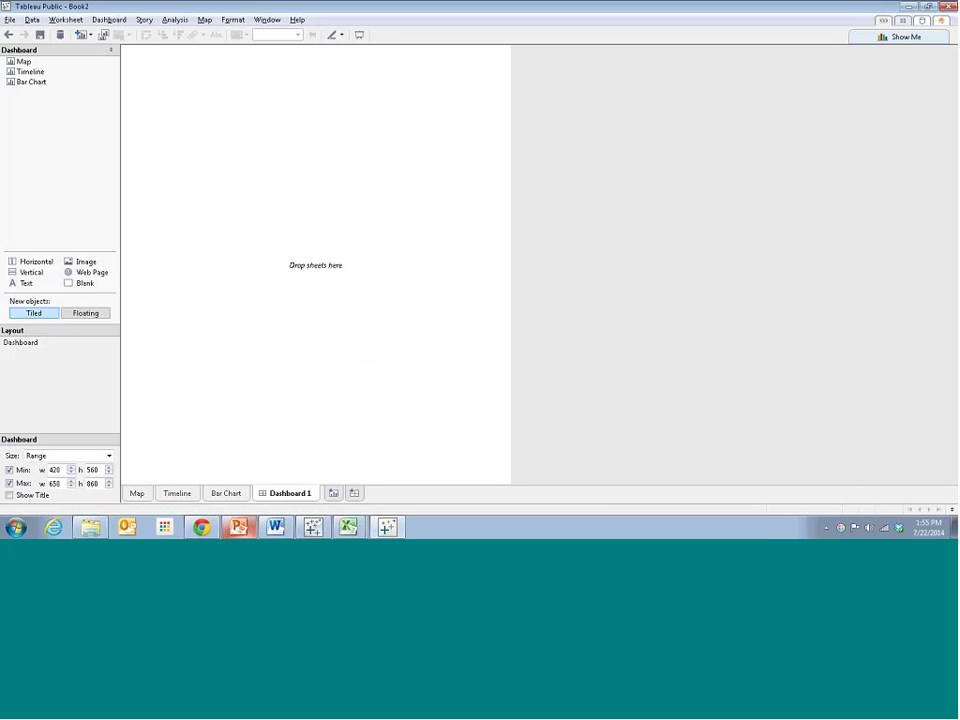
pyautogui.click(88, 460)
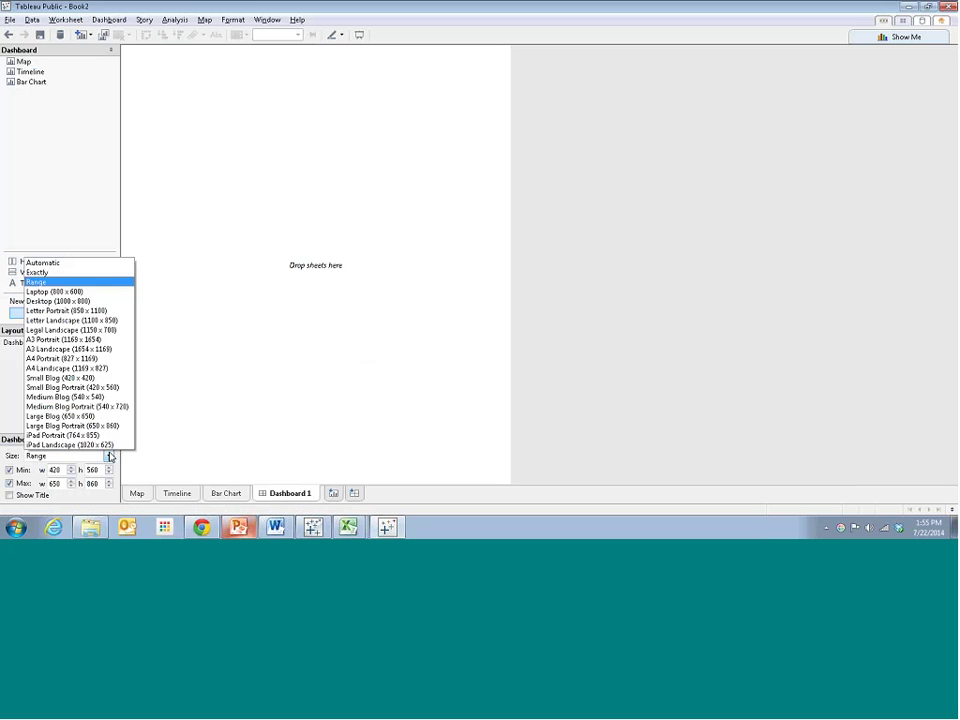
pyautogui.click(296, 404)
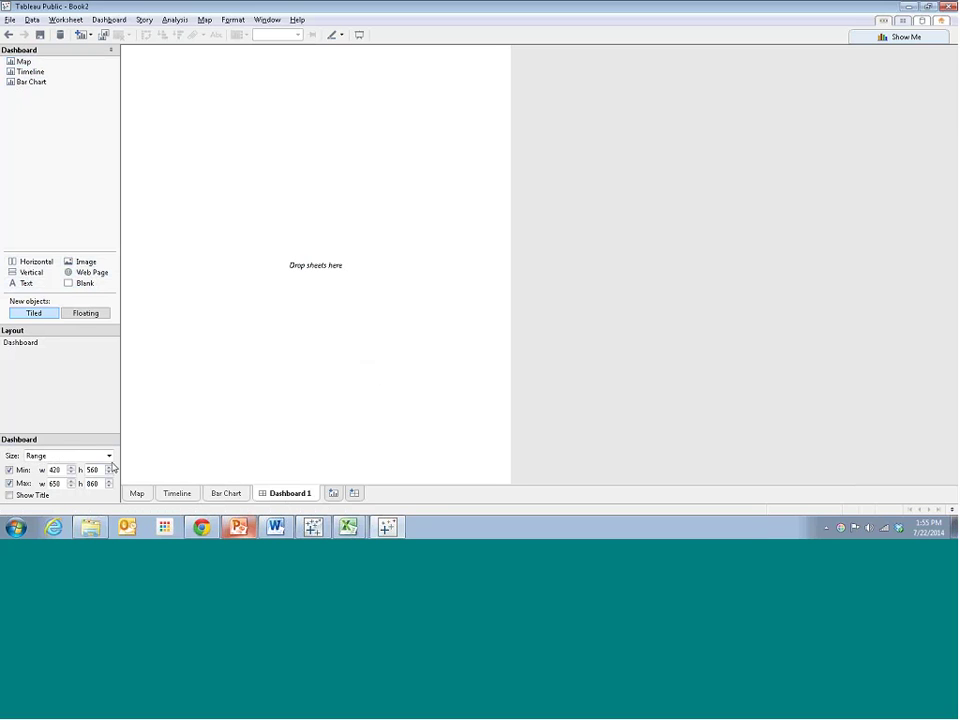
pyautogui.click(69, 457)
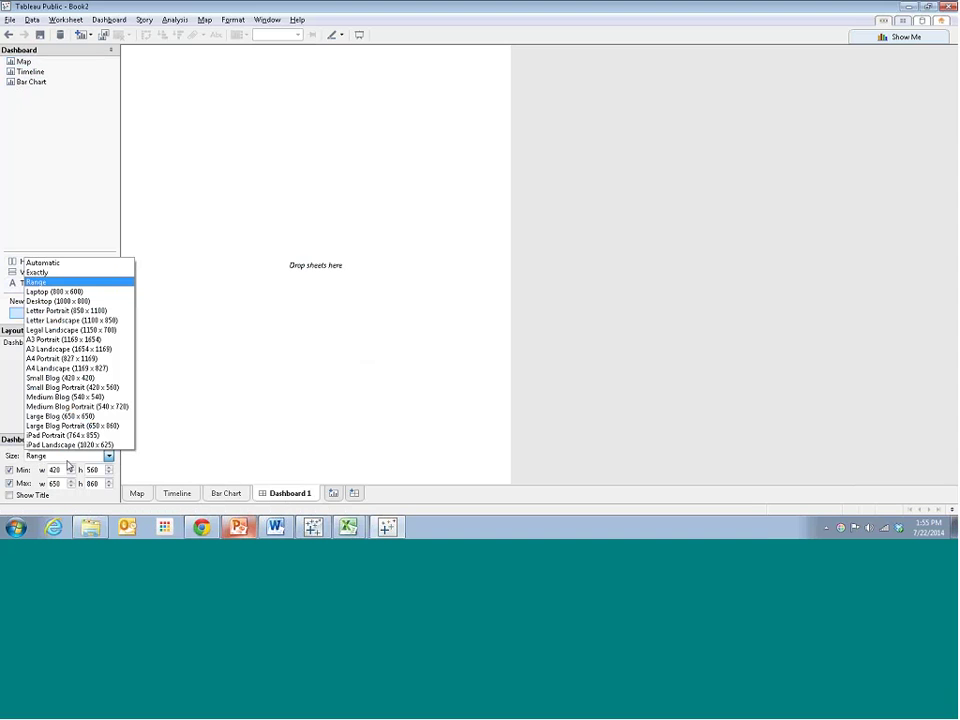
pyautogui.click(55, 272)
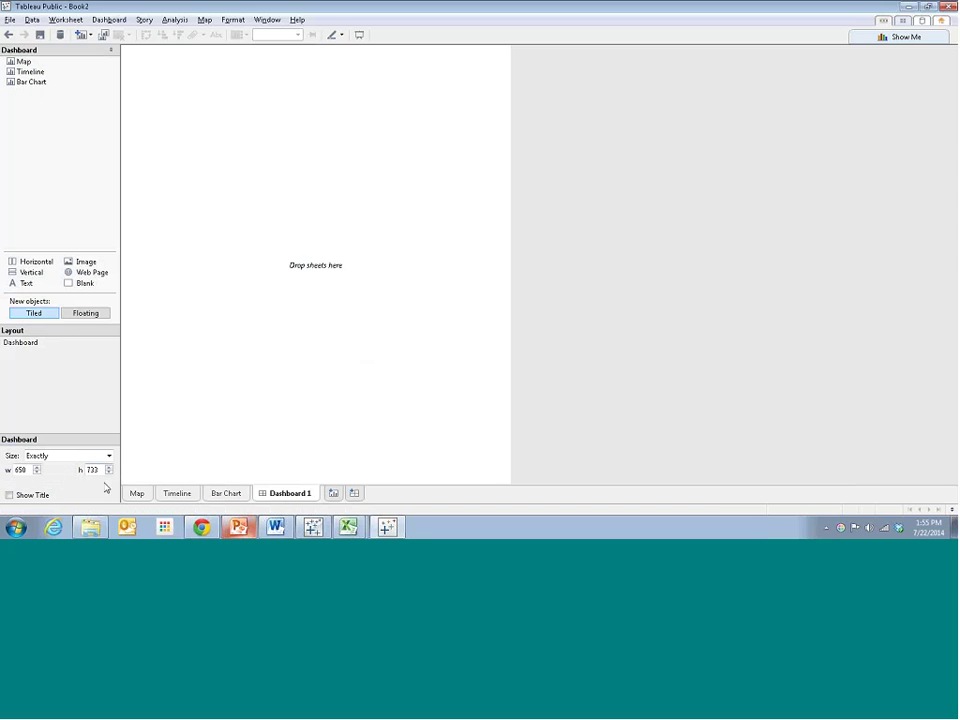
pyautogui.click(37, 467)
pyautogui.click(37, 467)
pyautogui.click(37, 467)
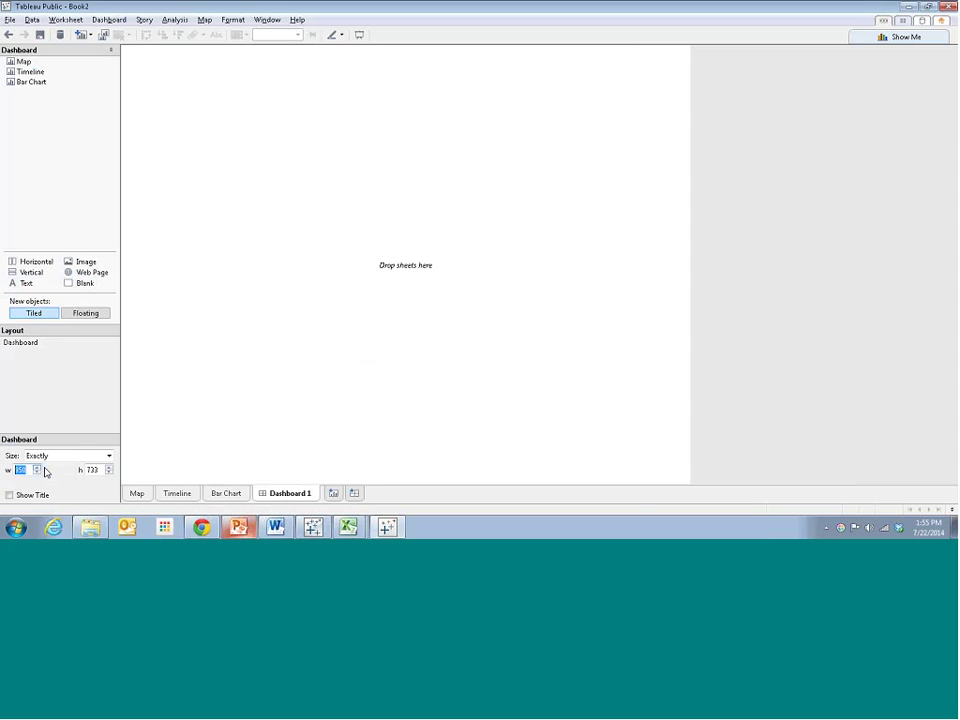
pyautogui.write('940')
pyautogui.press('Return')
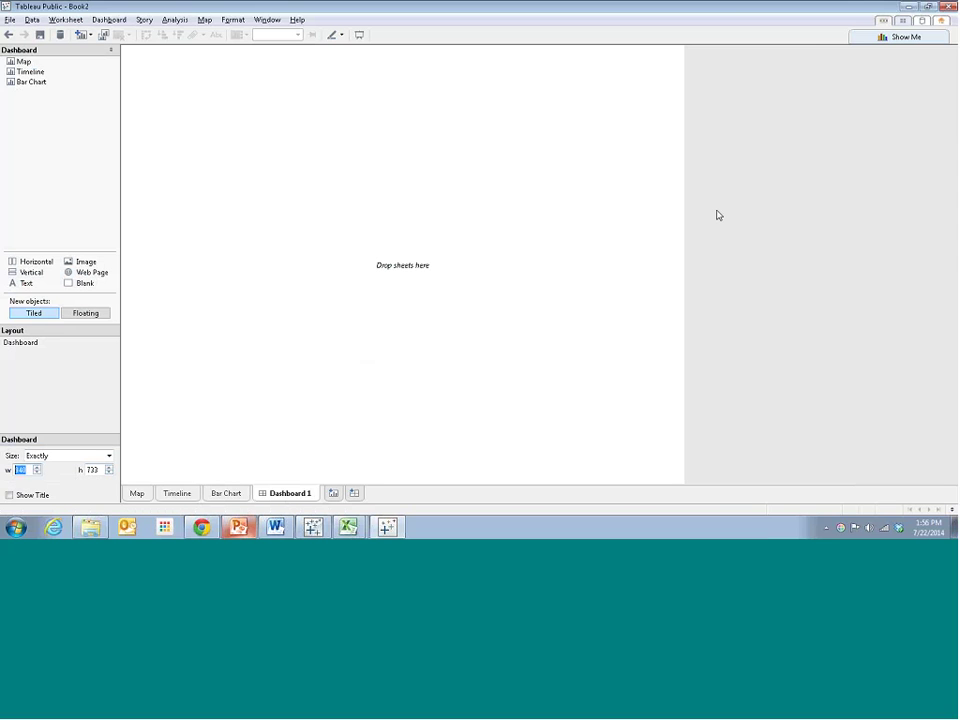
# Add the Map sheet to the dashboard with the Timeline below it and the Bar Chart beside them, and narrow the Bar Chart slightly.
pyautogui.click(22, 61)
pyautogui.click(27, 81)
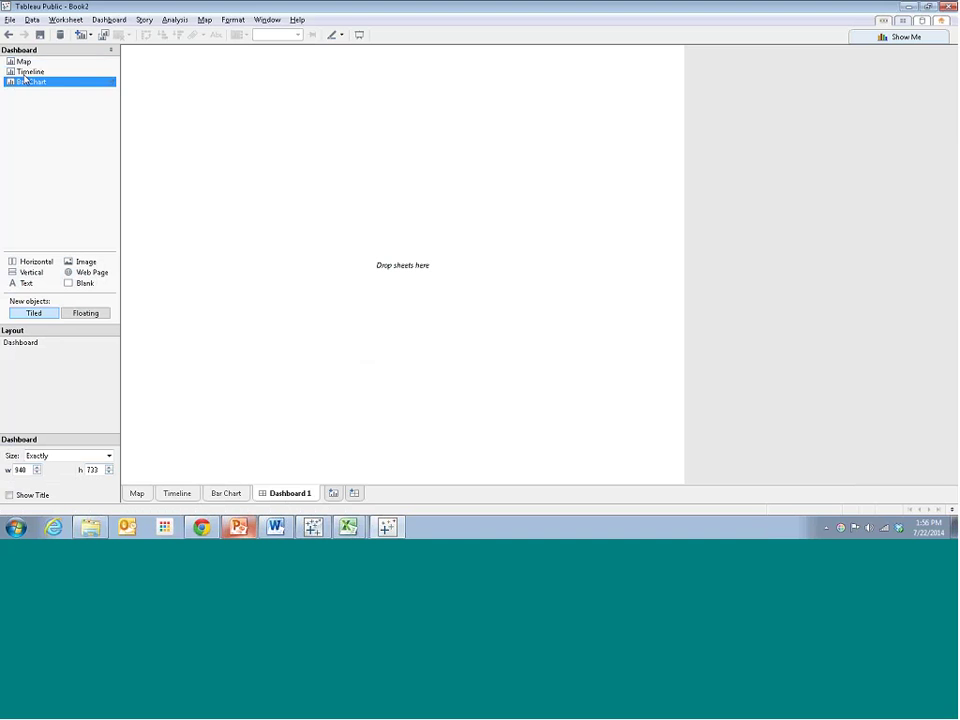
pyautogui.click(22, 61)
pyautogui.moveTo(22, 61); pyautogui.dragTo(173, 97)
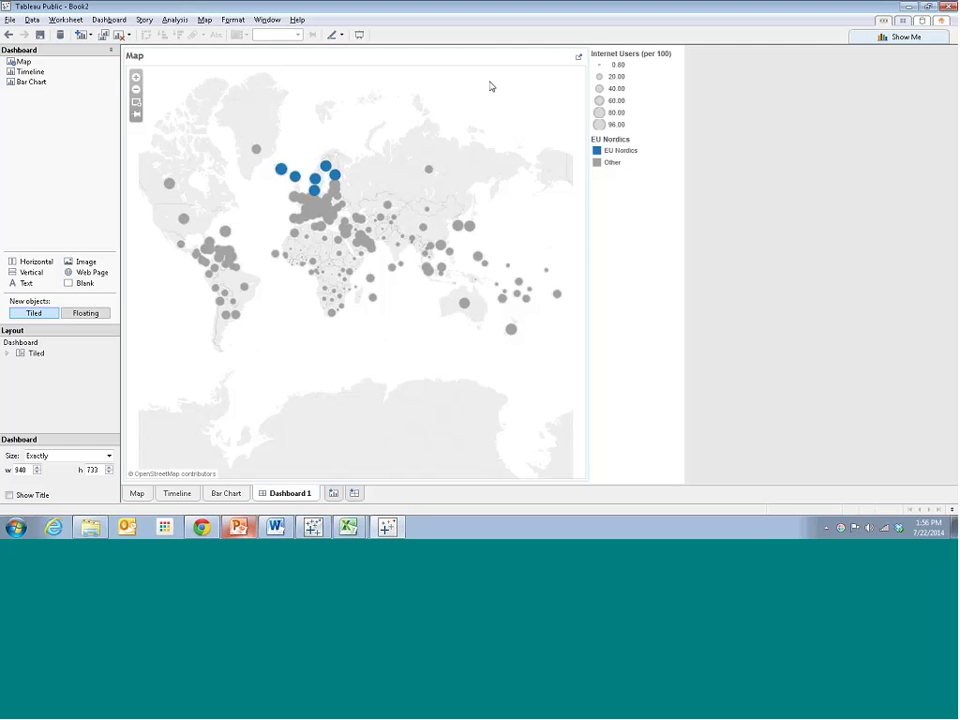
pyautogui.moveTo(60, 74); pyautogui.dragTo(302, 375)
pyautogui.moveTo(40, 81)
pyautogui.mouseDown()
pyautogui.moveTo(91, 106)
pyautogui.moveTo(407, 159)
pyautogui.moveTo(551, 270)
pyautogui.moveTo(576, 272)
pyautogui.moveTo(581, 257)
pyautogui.moveTo(585, 268)
pyautogui.mouseUp()
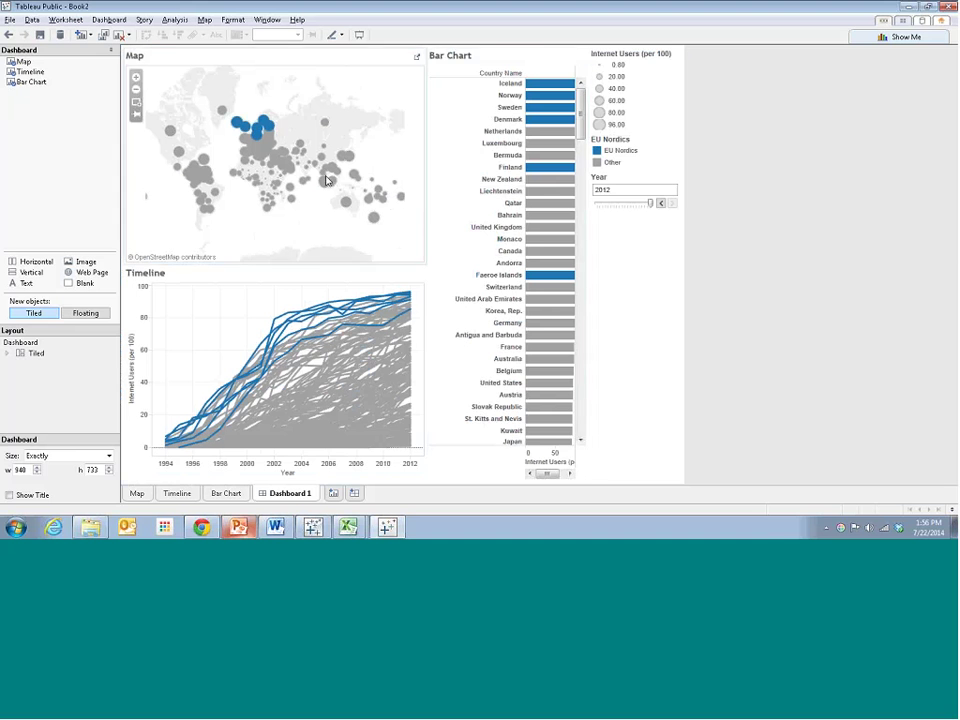
pyautogui.moveTo(426, 216); pyautogui.dragTo(442, 246)
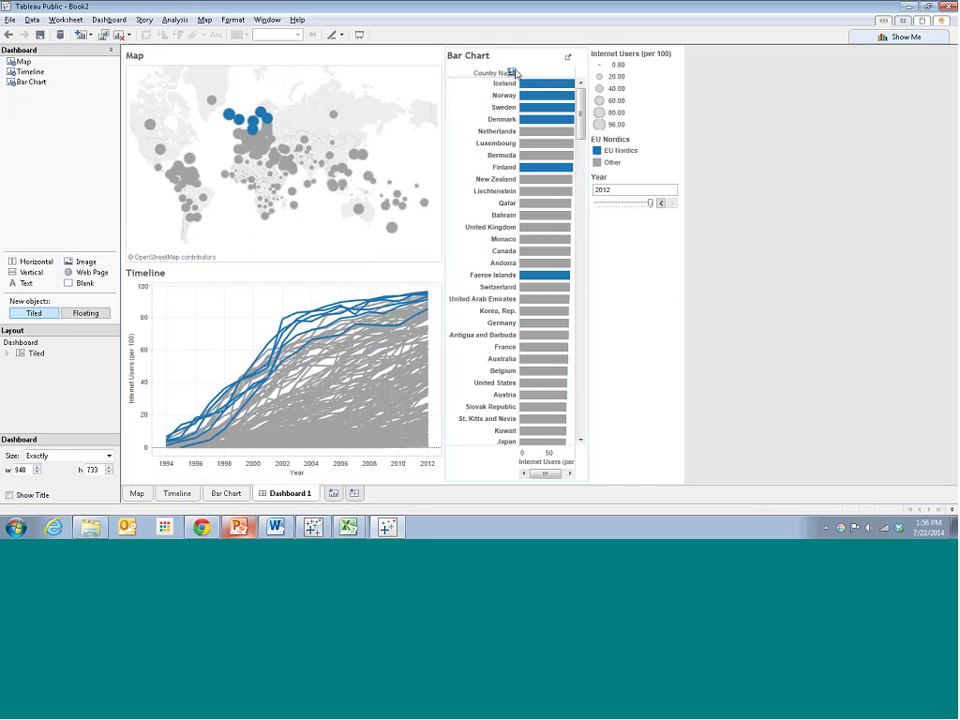
pyautogui.click(660, 102)
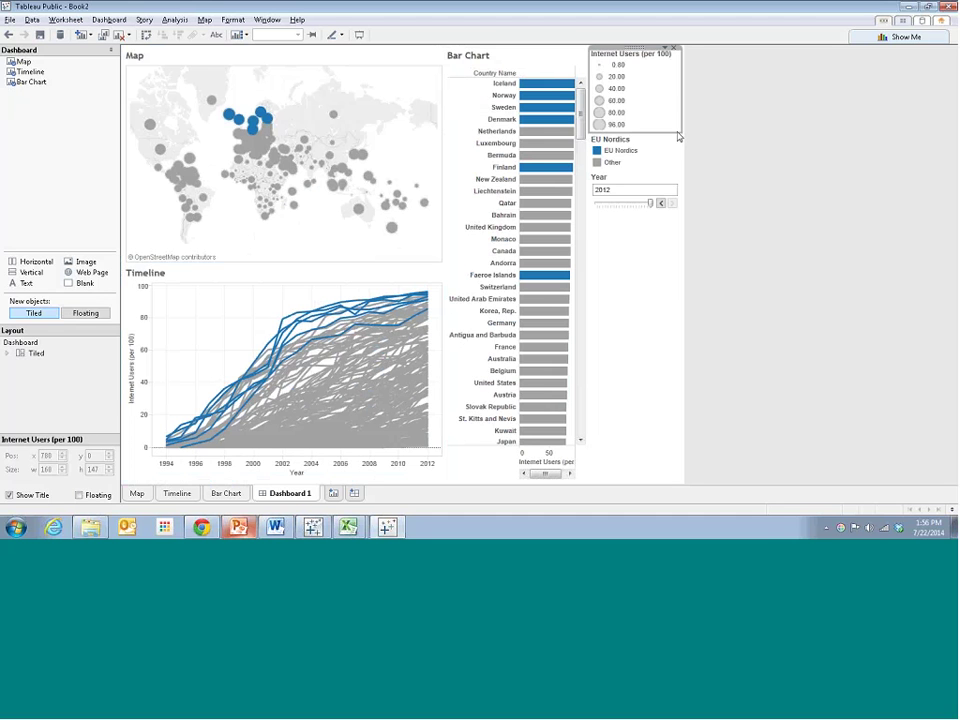
pyautogui.press('Escape')
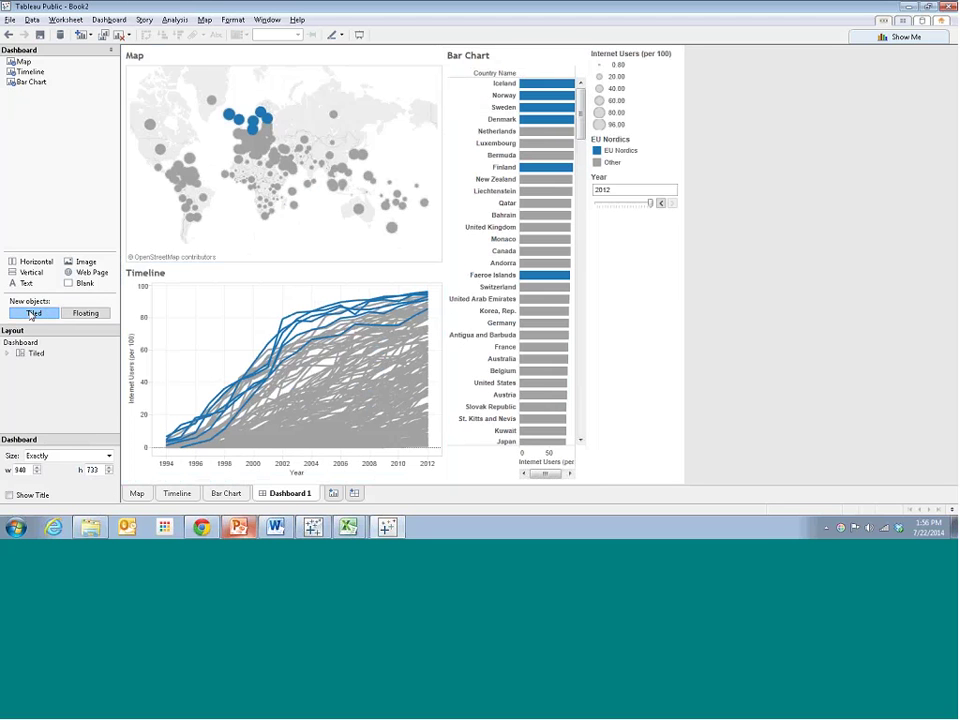
# Try the Timeline as a floating sheet over the Map, and restore it as a tiled sheet below the Map.
pyautogui.click(86, 314)
pyautogui.click(32, 83)
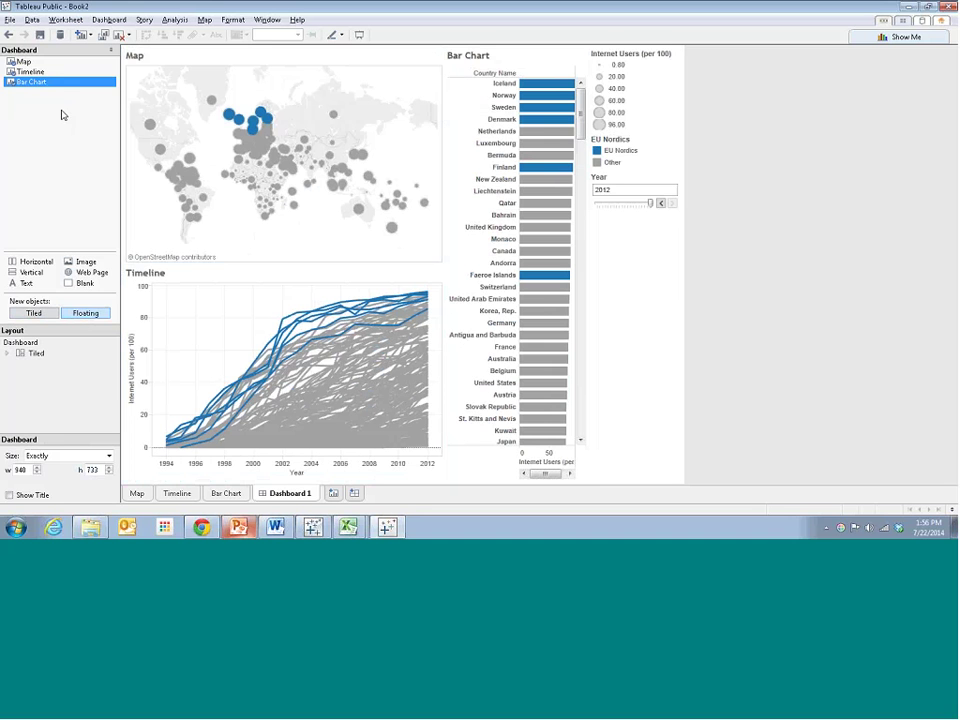
pyautogui.click(31, 72)
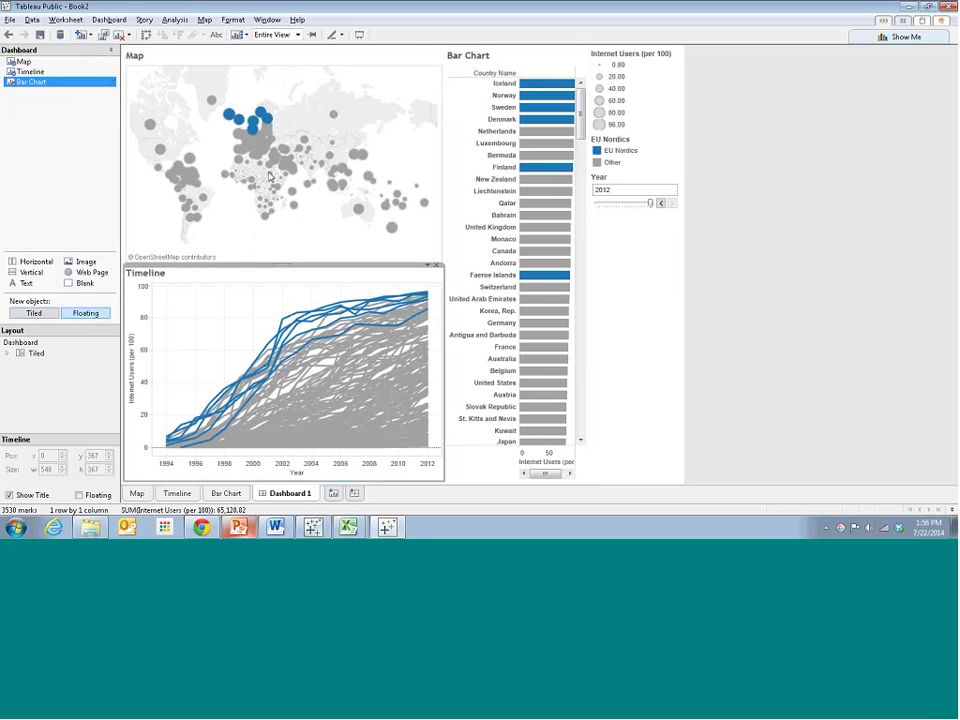
pyautogui.click(435, 268)
pyautogui.moveTo(30, 71); pyautogui.dragTo(290, 330)
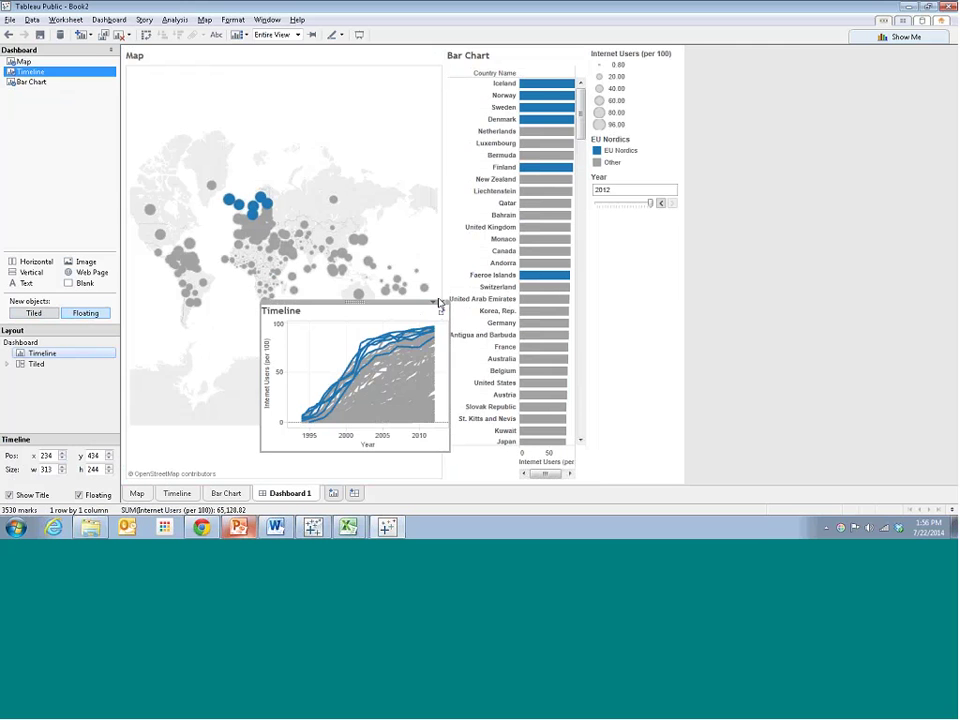
pyautogui.click(438, 302)
pyautogui.moveTo(42, 77); pyautogui.dragTo(220, 255)
# Make the Internet Users (per 100) size legend floating and move it over the Map's lower-left corner.
pyautogui.click(664, 104)
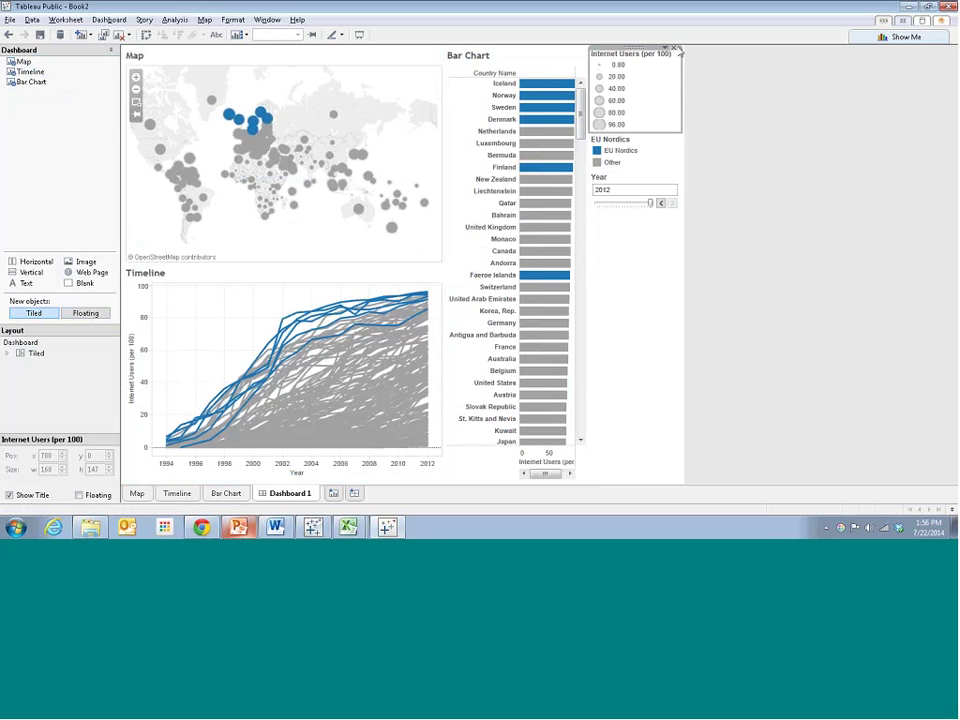
pyautogui.click(665, 49)
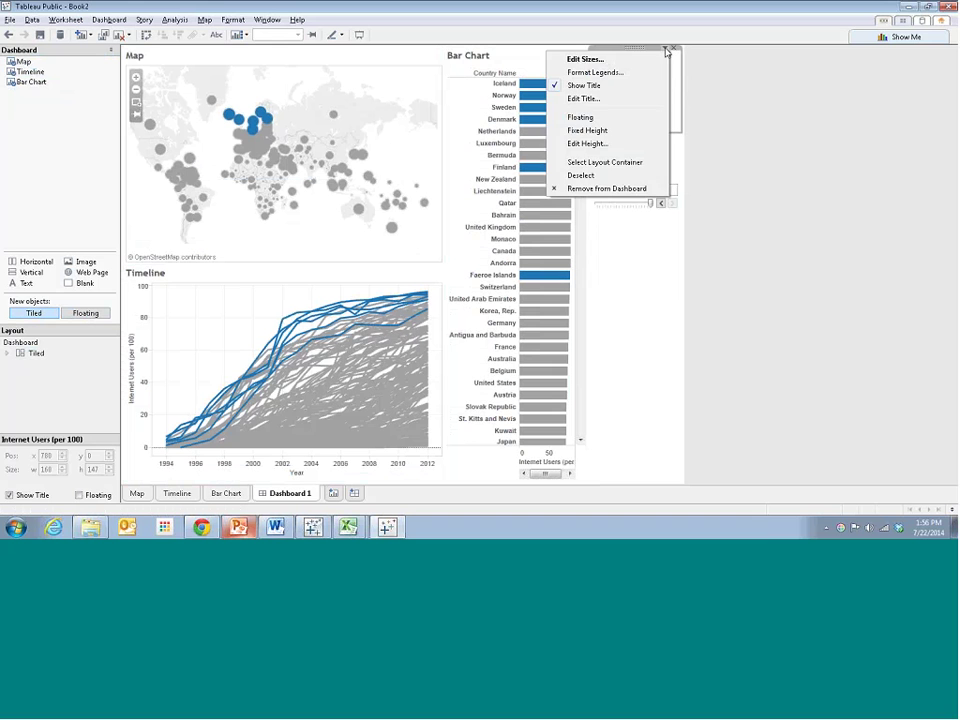
pyautogui.click(778, 92)
pyautogui.click(665, 50)
pyautogui.click(665, 50)
pyautogui.click(615, 118)
pyautogui.moveTo(615, 118); pyautogui.dragTo(165, 210)
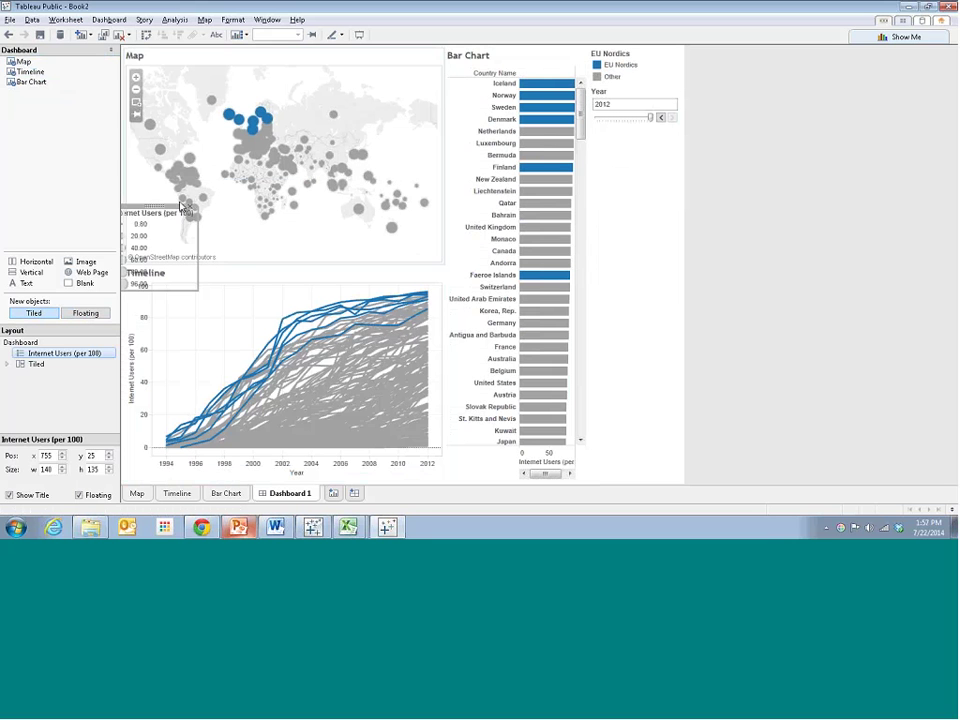
# Test the dashboard highlighting by alternating between EU Nordics and Other in the color legend, and clear the highlight.
pyautogui.click(654, 64)
pyautogui.click(665, 50)
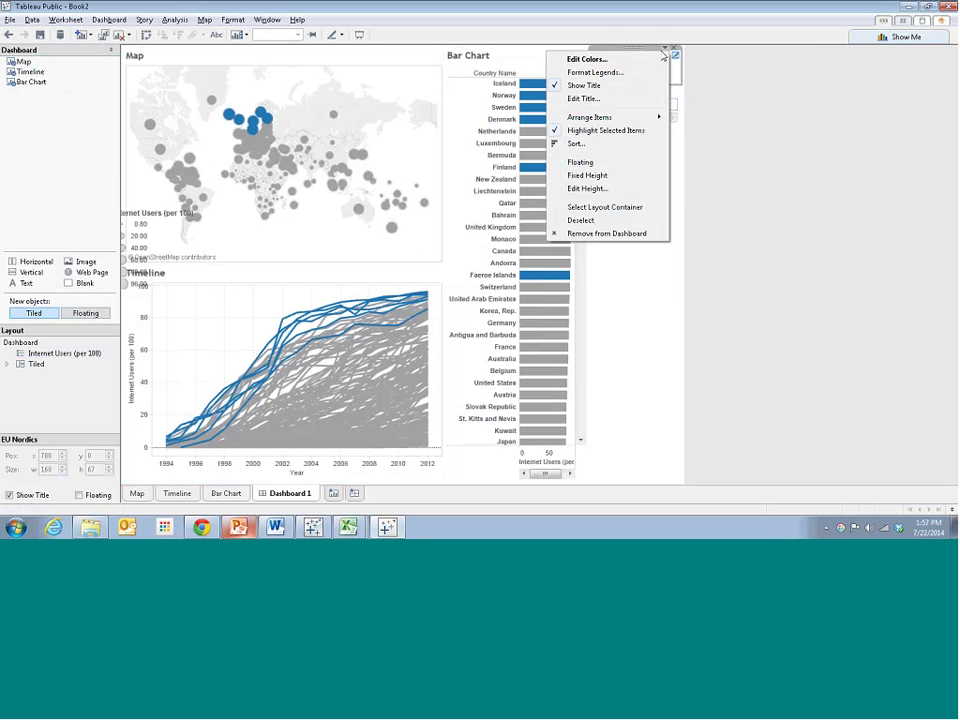
pyautogui.click(754, 90)
pyautogui.click(658, 58)
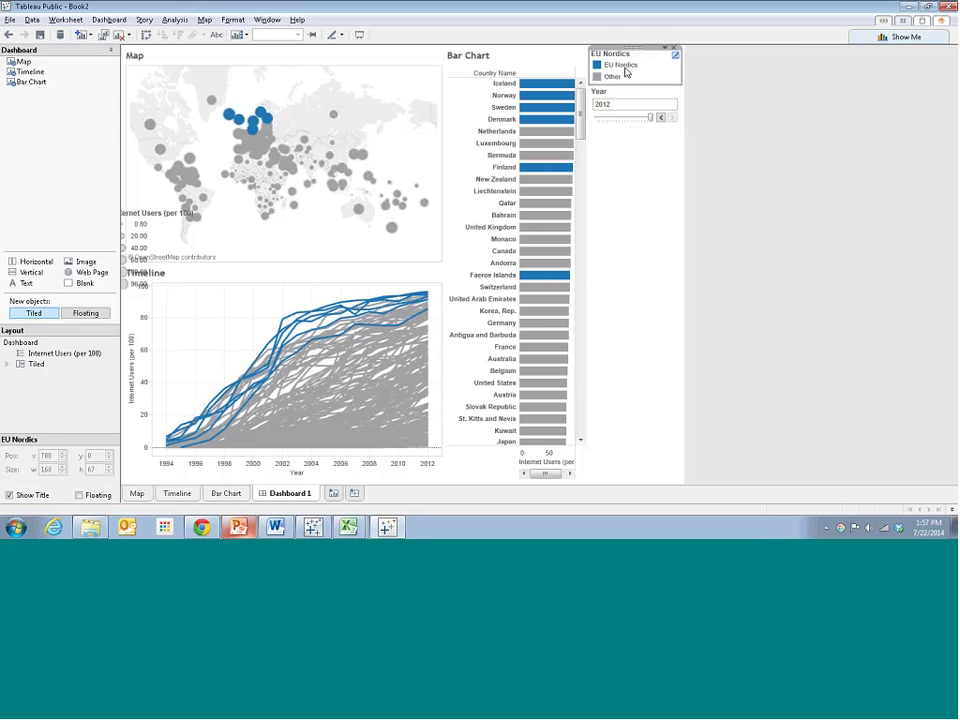
pyautogui.click(624, 66)
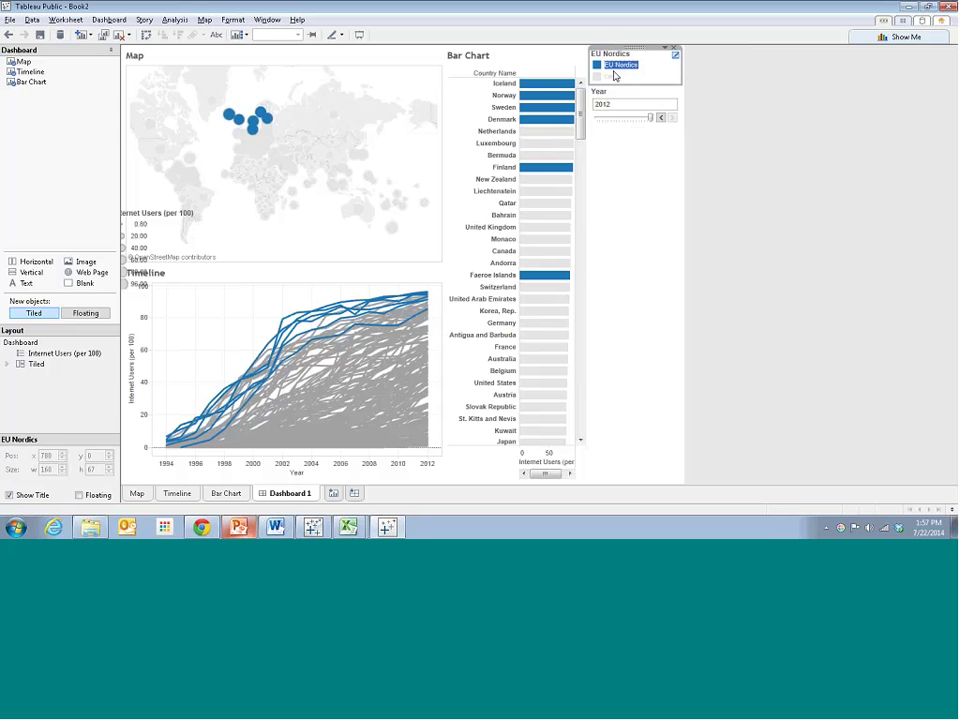
pyautogui.click(608, 76)
pyautogui.click(608, 66)
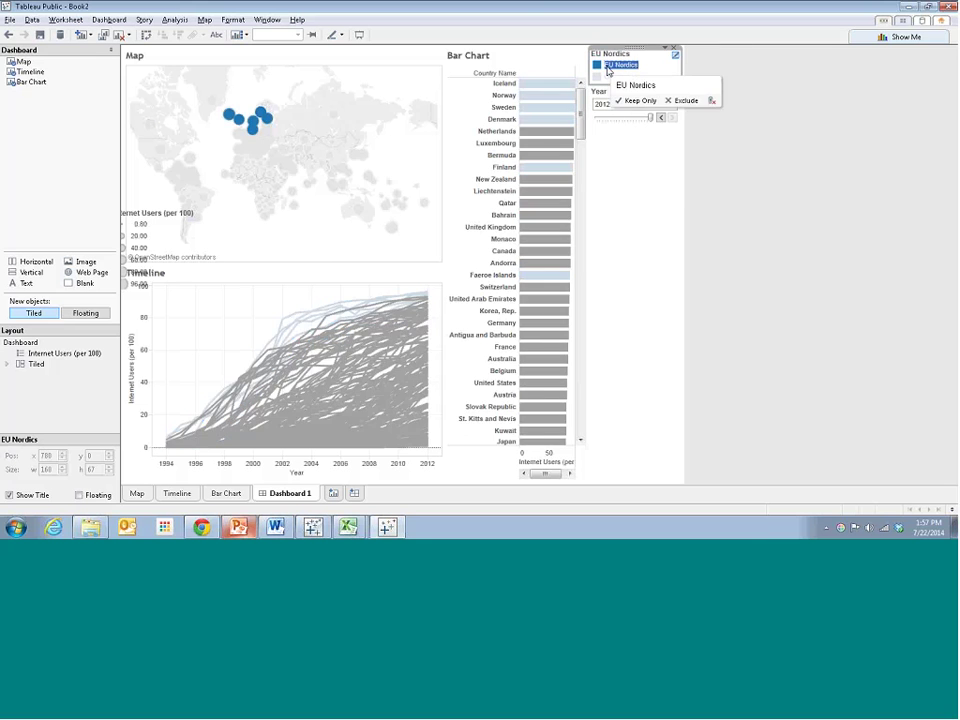
pyautogui.click(607, 74)
pyautogui.click(607, 66)
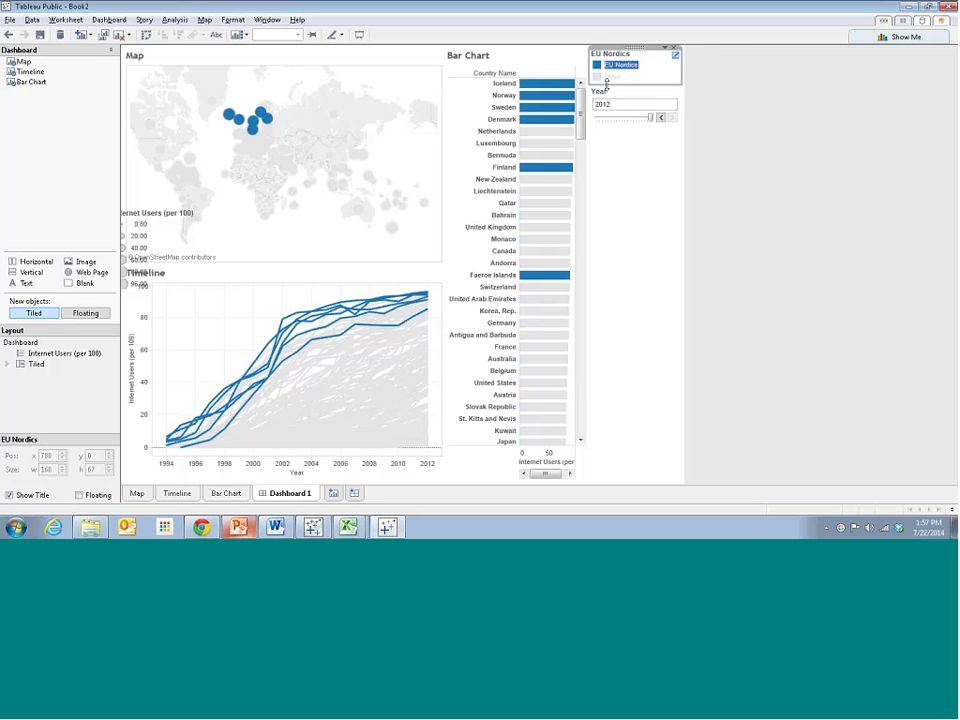
pyautogui.click(607, 76)
pyautogui.click(607, 66)
pyautogui.click(620, 82)
# Make the EU Nordics color legend floating and place it over the Map's lower-right corner.
pyautogui.click(665, 48)
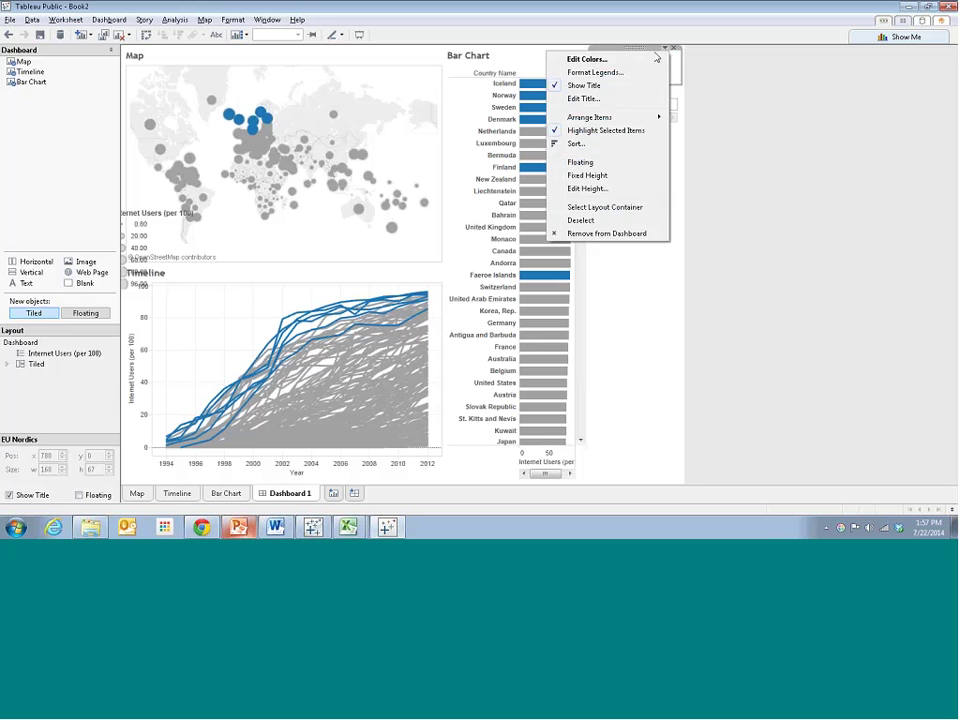
pyautogui.click(590, 162)
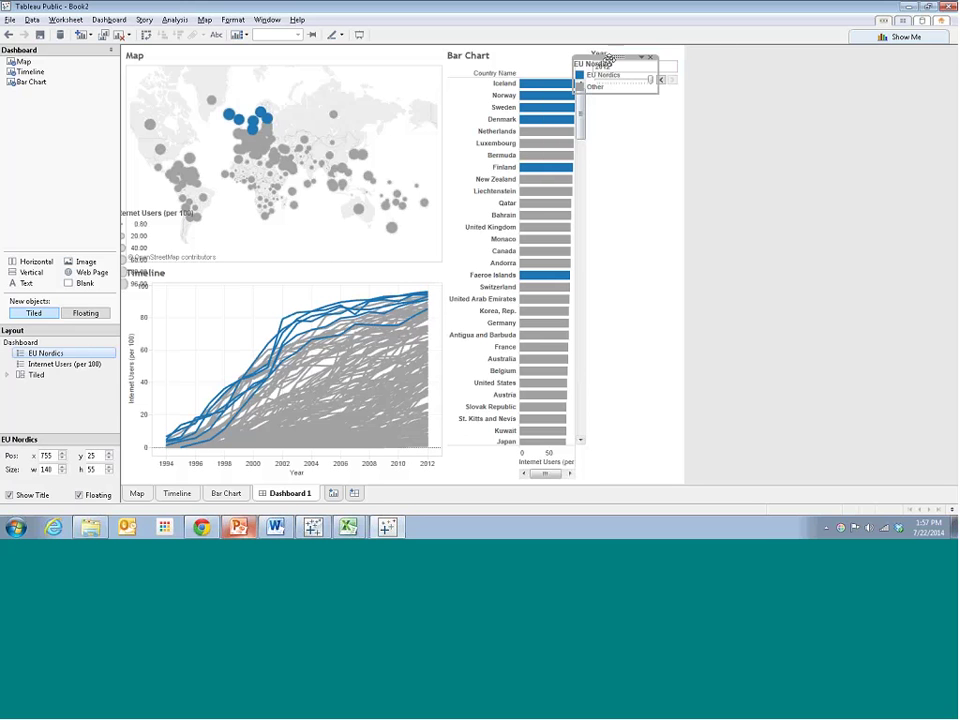
pyautogui.moveTo(622, 57); pyautogui.dragTo(395, 238)
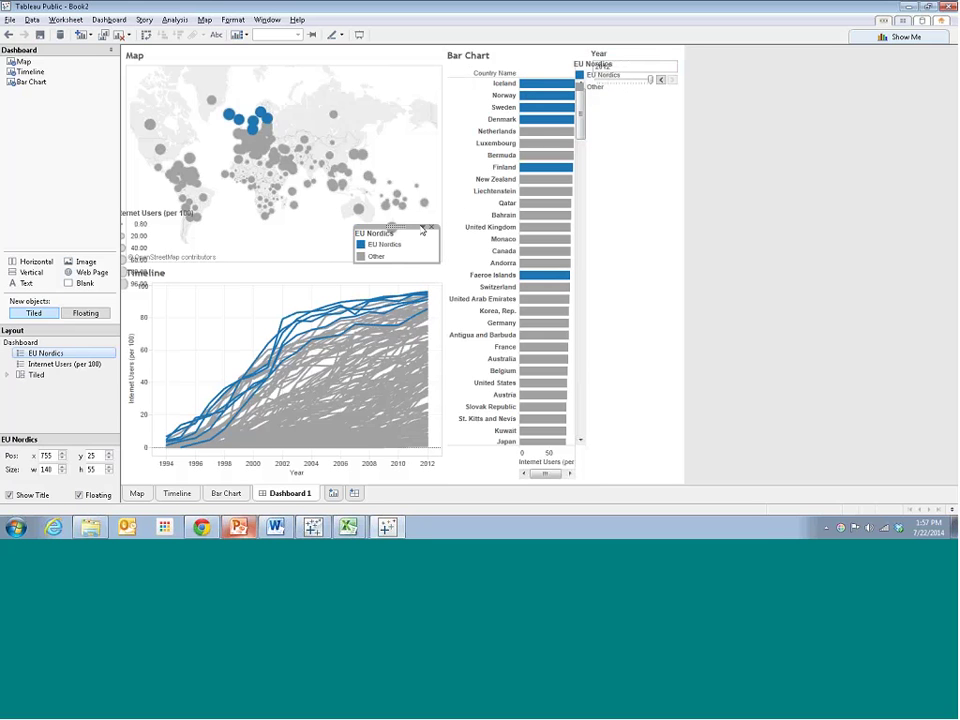
# Make the Year filter floating and place it over the upper part of the Map.
pyautogui.click(653, 62)
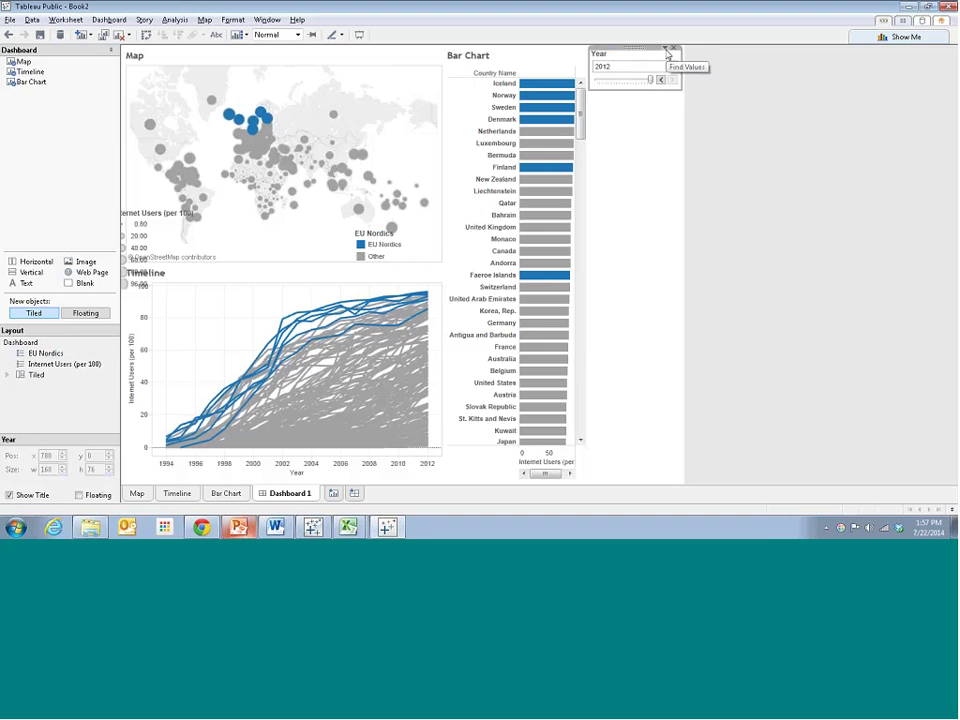
pyautogui.click(665, 47)
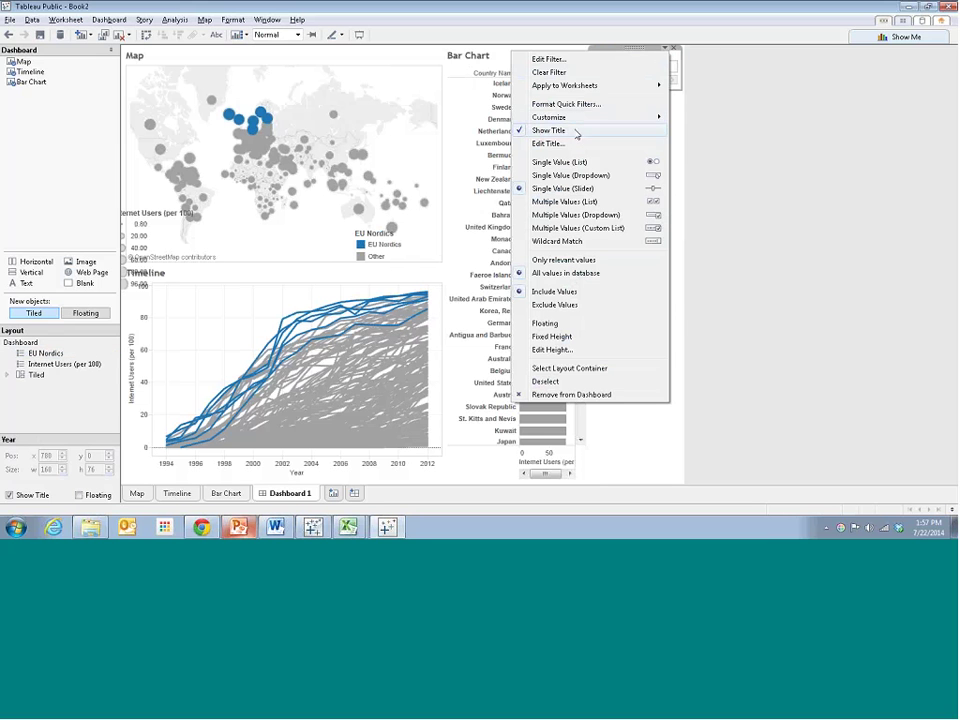
pyautogui.click(583, 325)
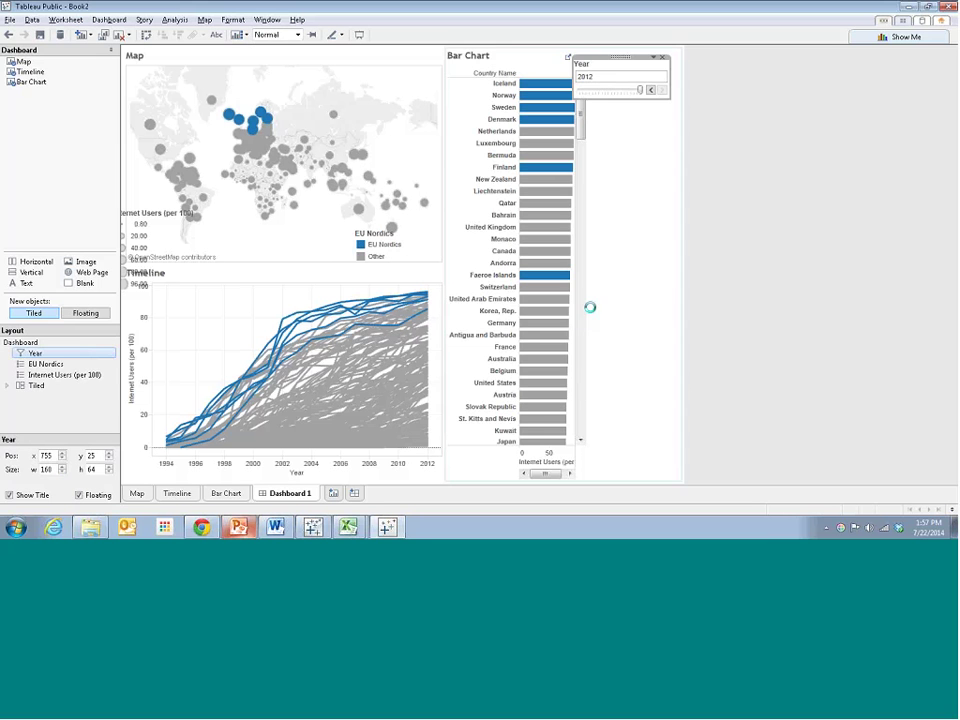
pyautogui.moveTo(567, 56); pyautogui.dragTo(340, 64)
# Widen the Map and Timeline column so the Bar Chart is about 322 pixels wide, and check the Bar Chart's rows.
pyautogui.moveTo(446, 118); pyautogui.dragTo(489, 120)
pyautogui.click(533, 126)
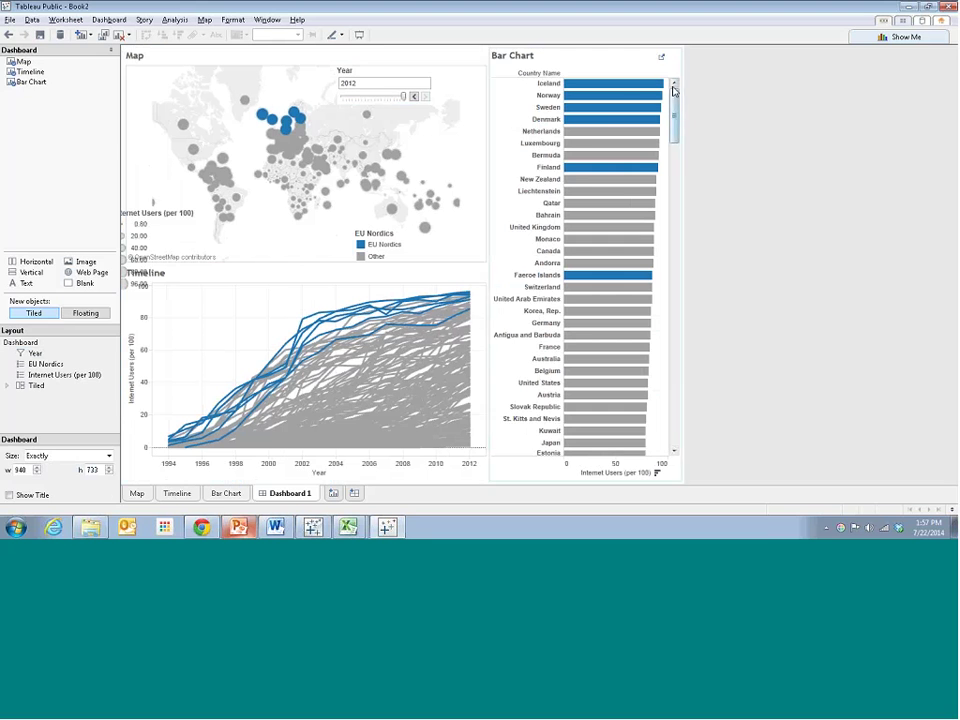
pyautogui.scroll(-5, 671, 110)
pyautogui.scroll(5, 660, 110)
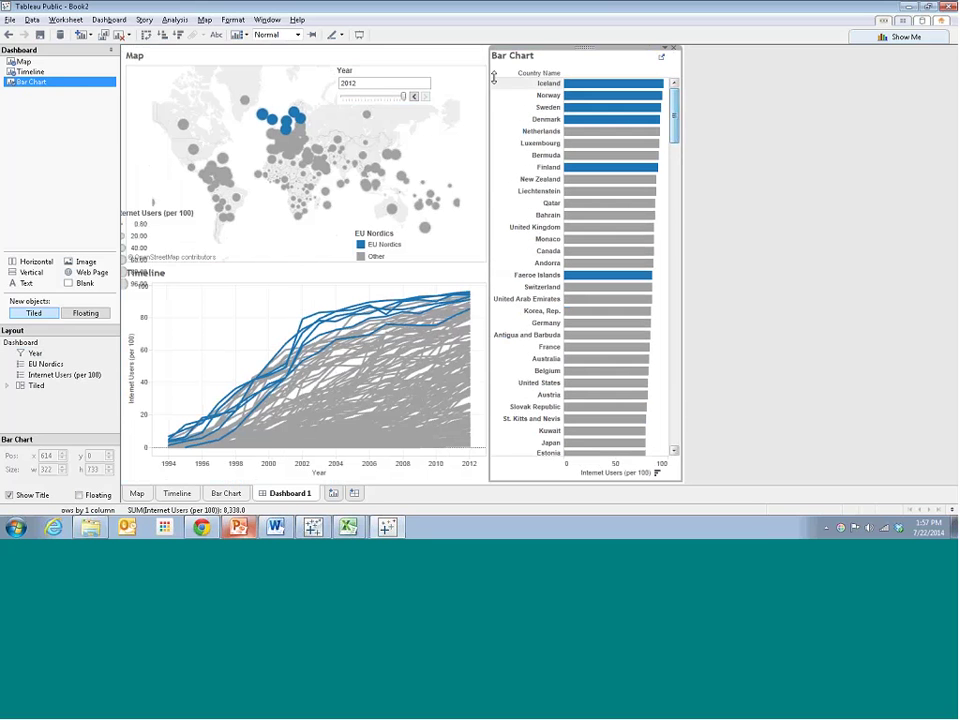
# Move the Year filter into the Map's upper-right corner, at about x 449, y 37, and deselect it.
pyautogui.click(402, 76)
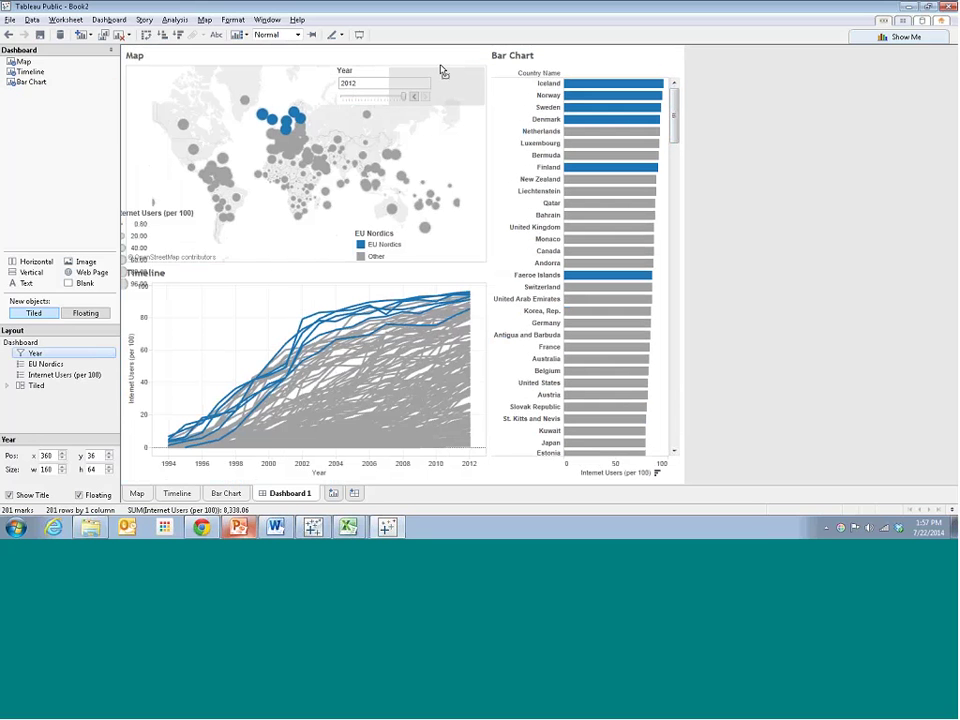
pyautogui.moveTo(444, 71); pyautogui.dragTo(498, 67)
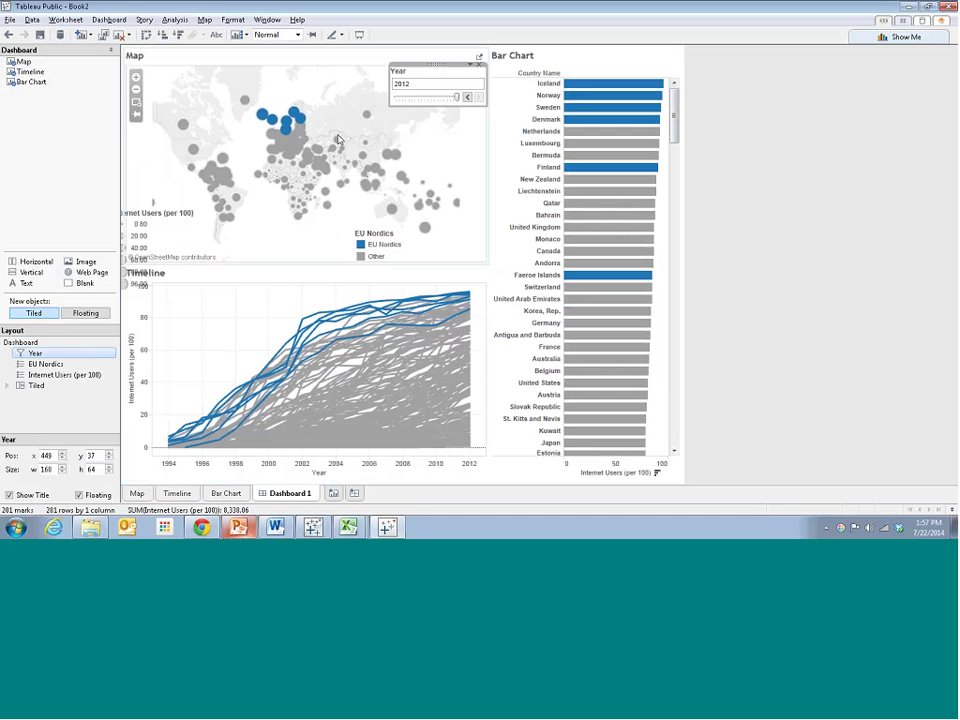
pyautogui.click(268, 302)
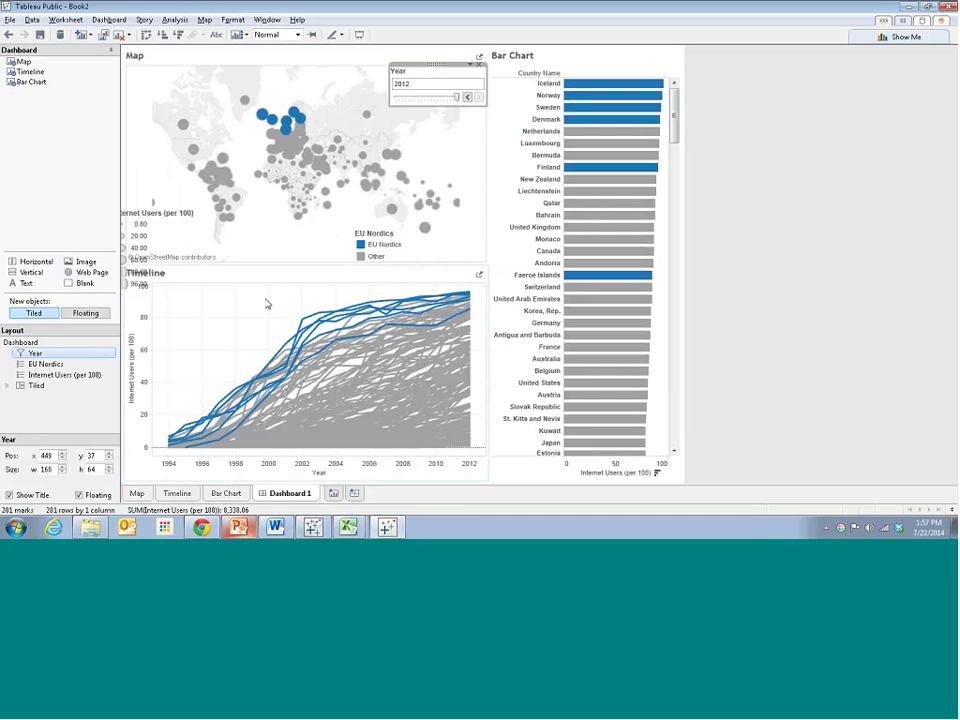
pyautogui.click(497, 310)
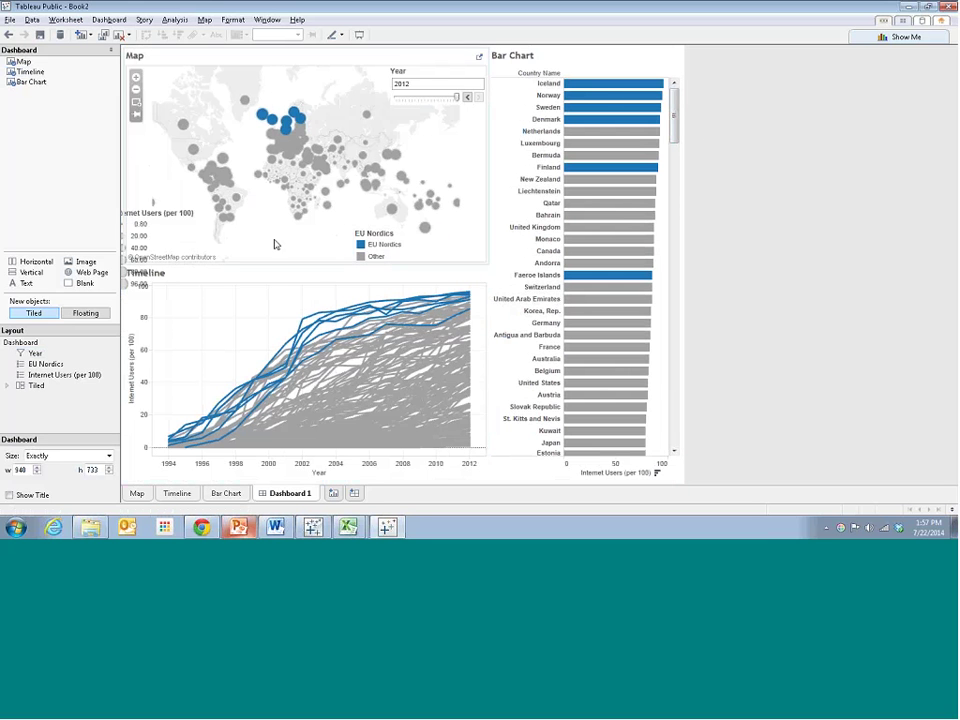
# Remove the floating Internet Users (per 100) size legend from the dashboard.
pyautogui.click(171, 236)
pyautogui.moveTo(152, 200); pyautogui.dragTo(189, 189)
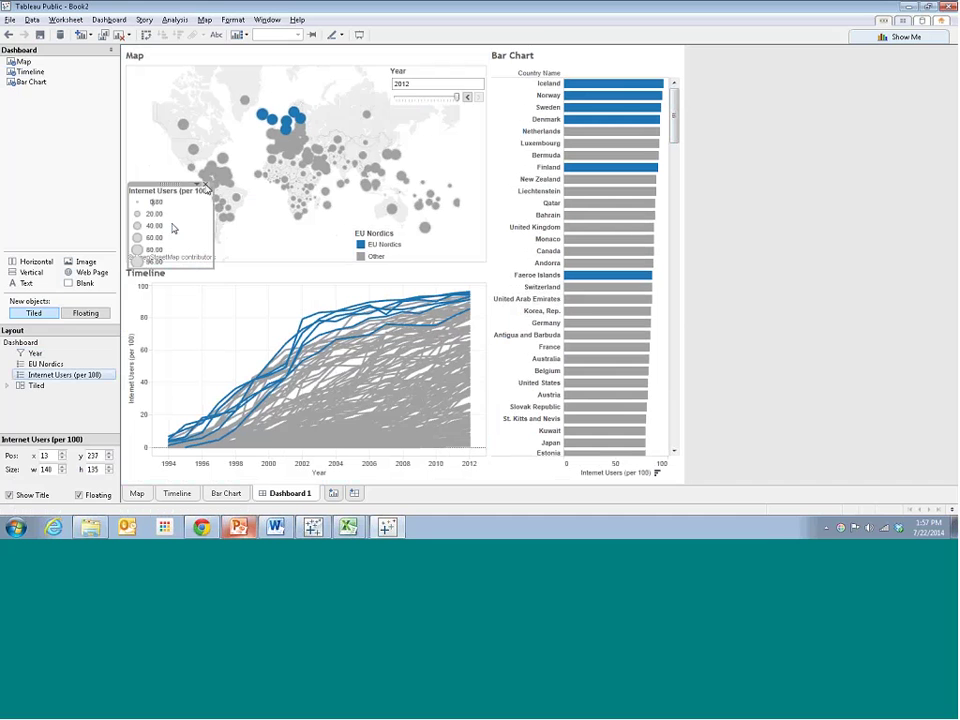
pyautogui.click(205, 187)
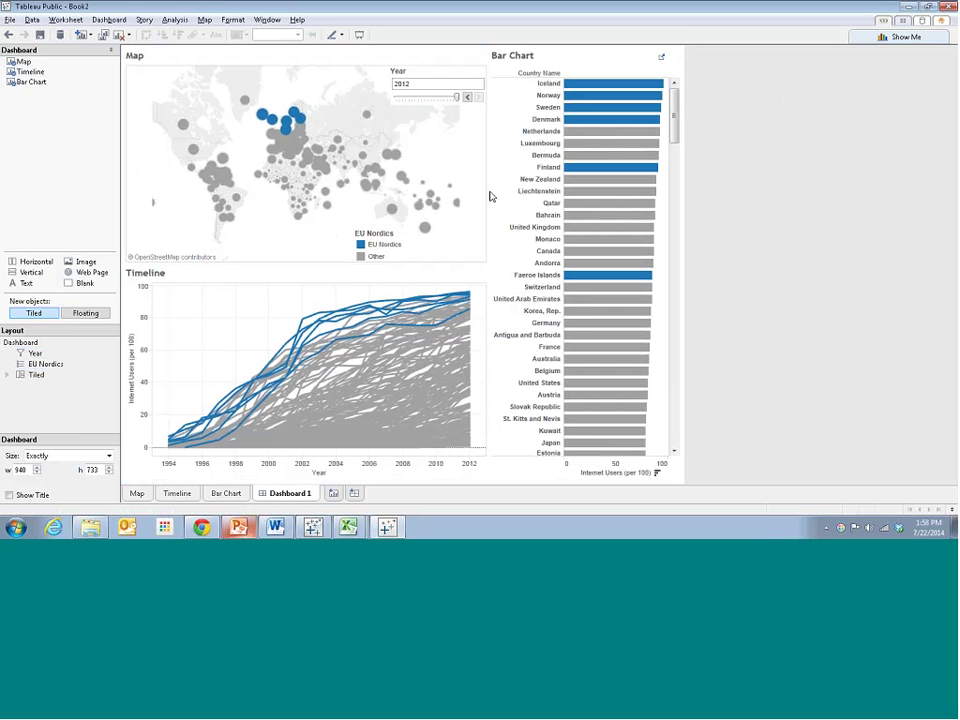
# Nudge the Year filter down to about y 47, and step it back one year at a time to 2009.
pyautogui.click(416, 84)
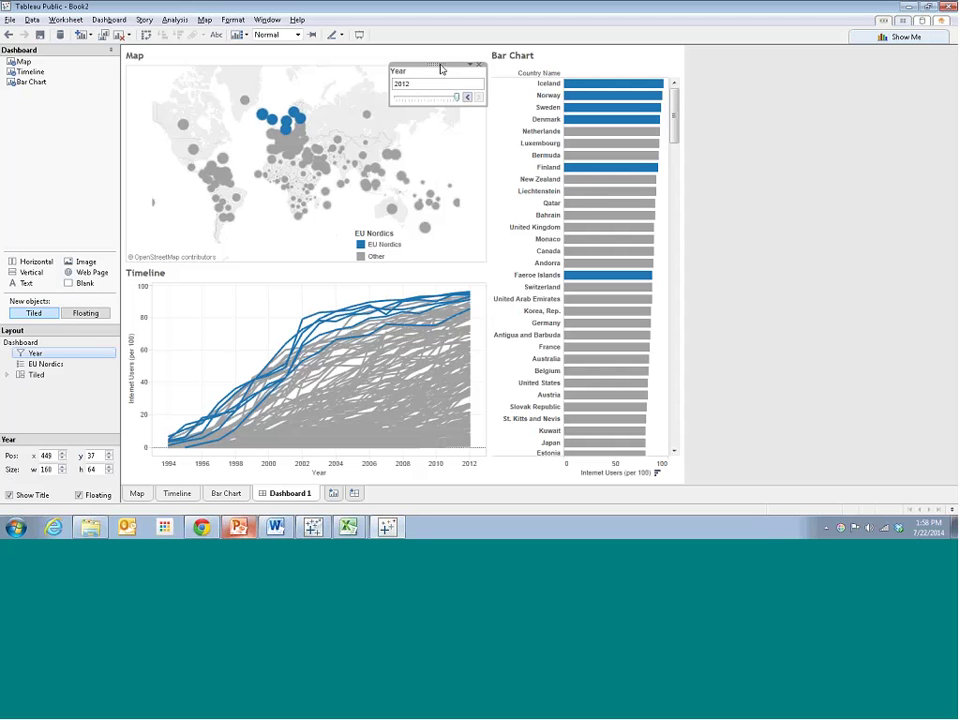
pyautogui.moveTo(443, 69); pyautogui.dragTo(444, 75)
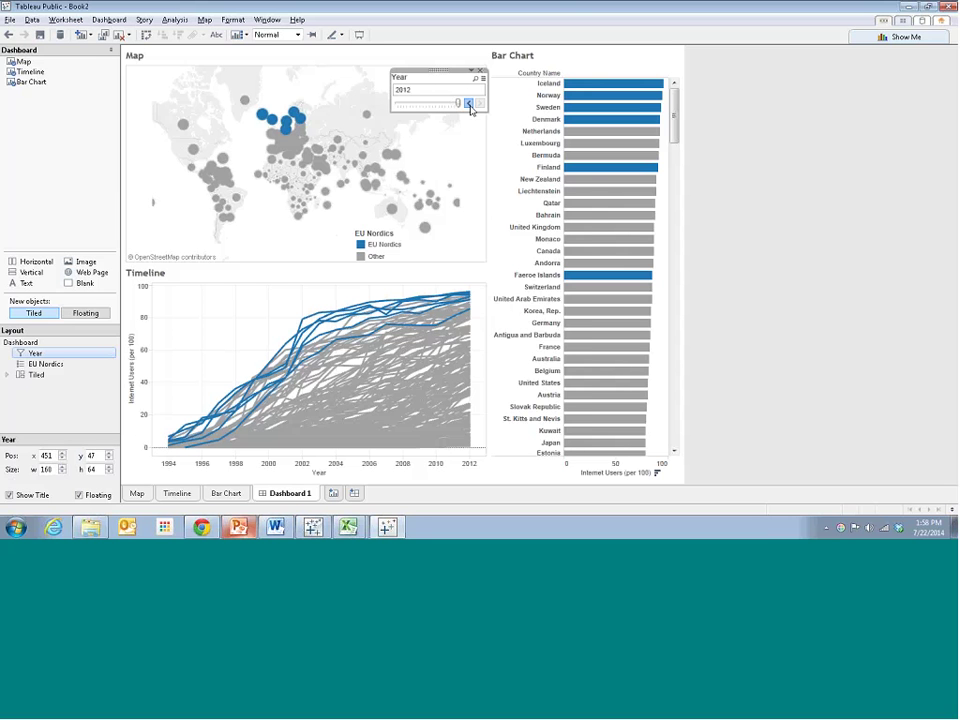
pyautogui.click(469, 103)
pyautogui.click(469, 103)
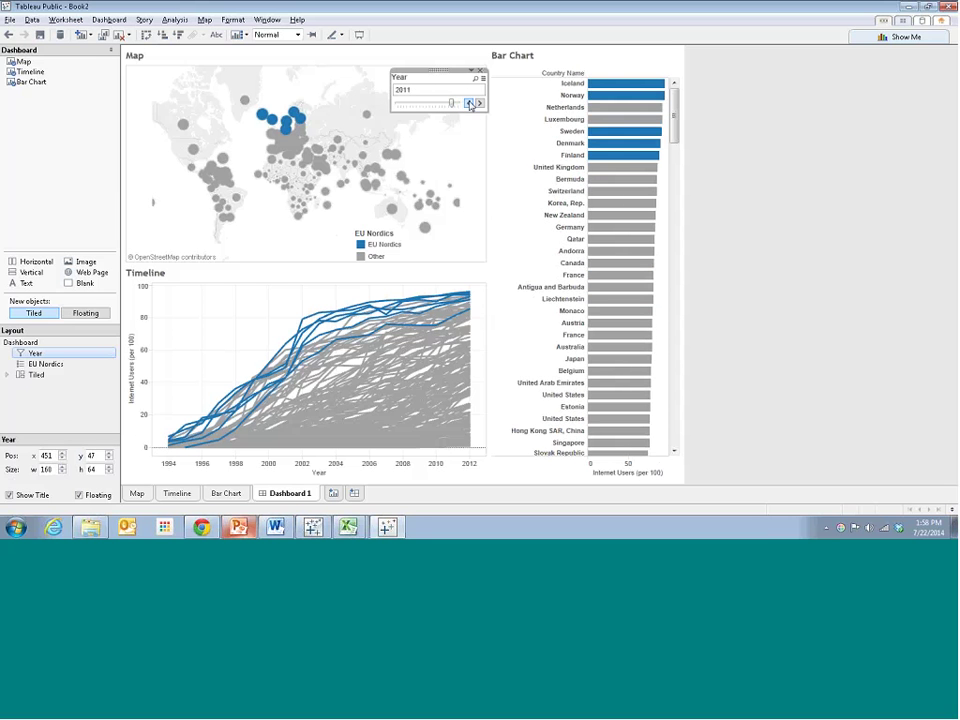
pyautogui.click(469, 103)
pyautogui.click(469, 103)
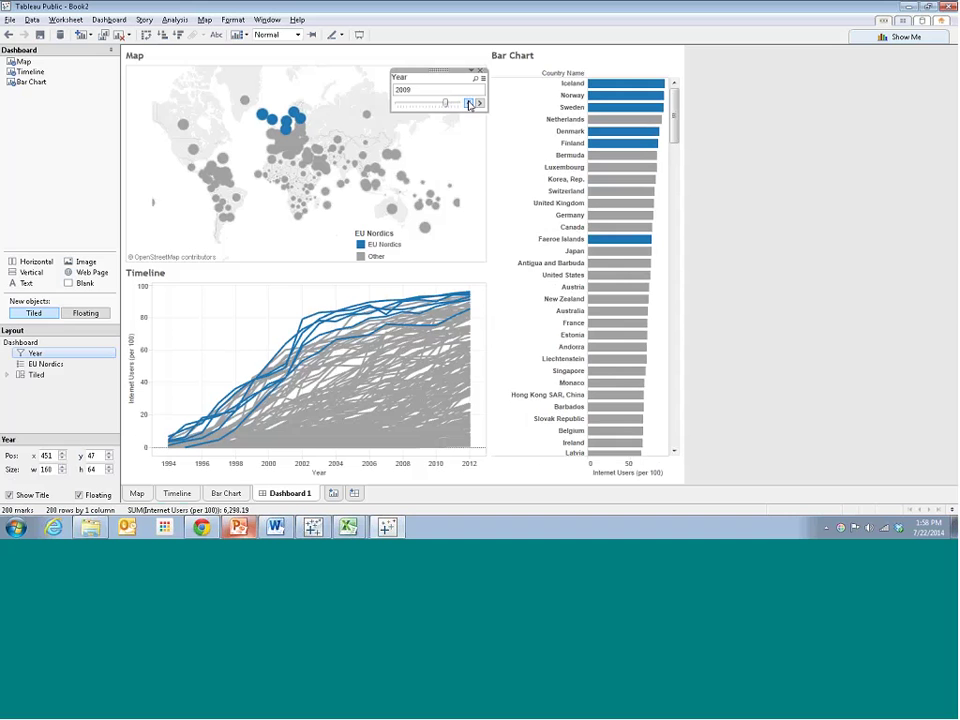
# Step the Year filter back one year at a time to 1999 and watch how the Map, Timeline and Bar Chart respond.
pyautogui.click(469, 103)
pyautogui.click(469, 103)
pyautogui.click(469, 103)
pyautogui.click(469, 103)
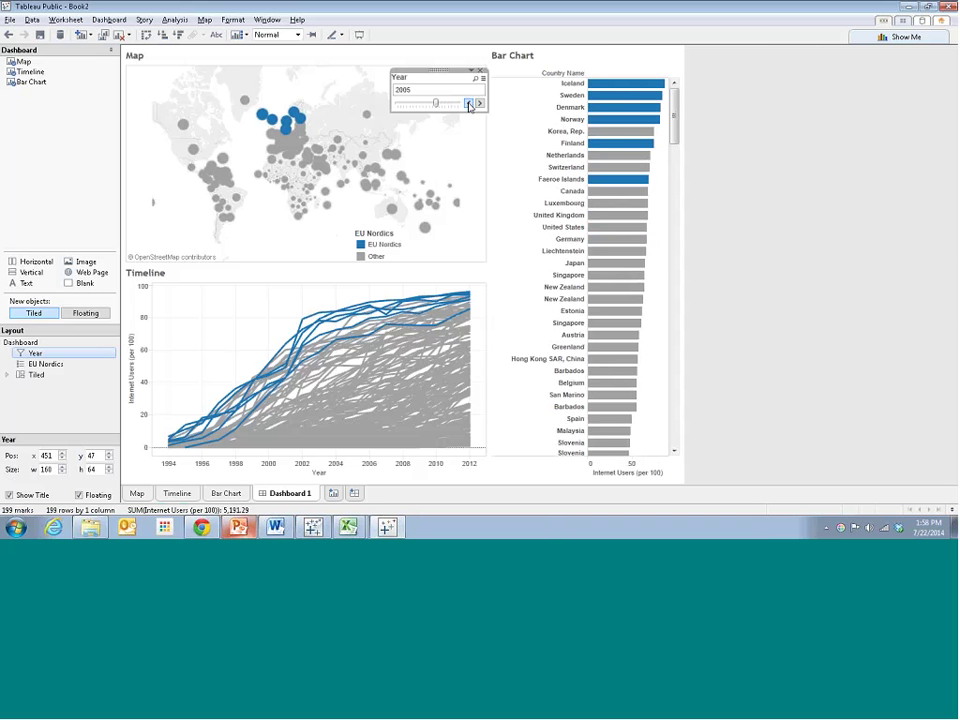
pyautogui.click(469, 103)
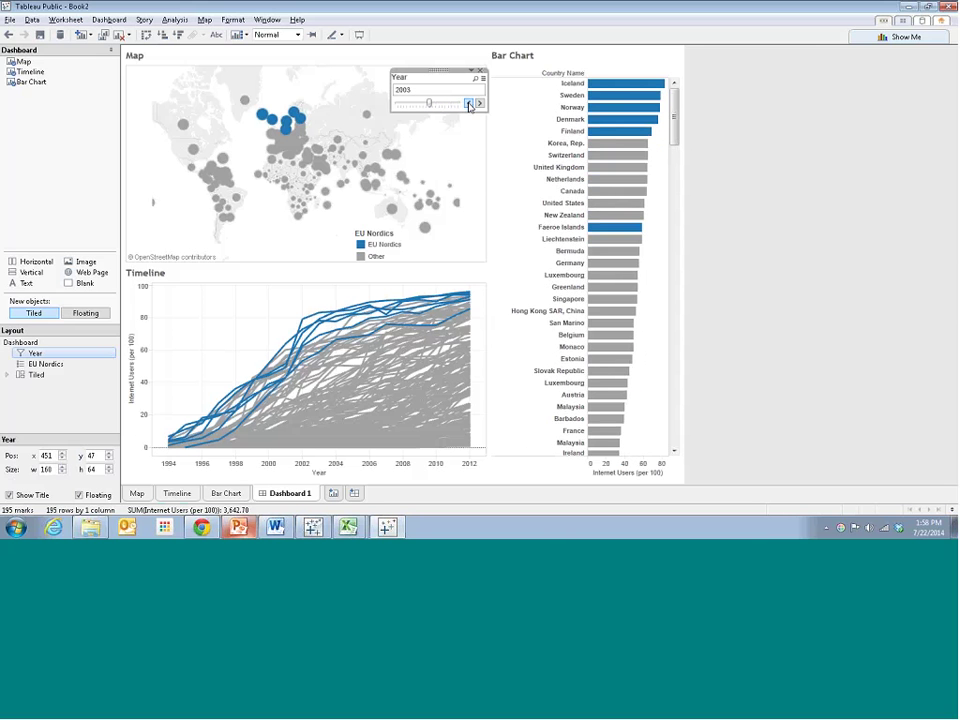
pyautogui.click(469, 103)
pyautogui.click(469, 103)
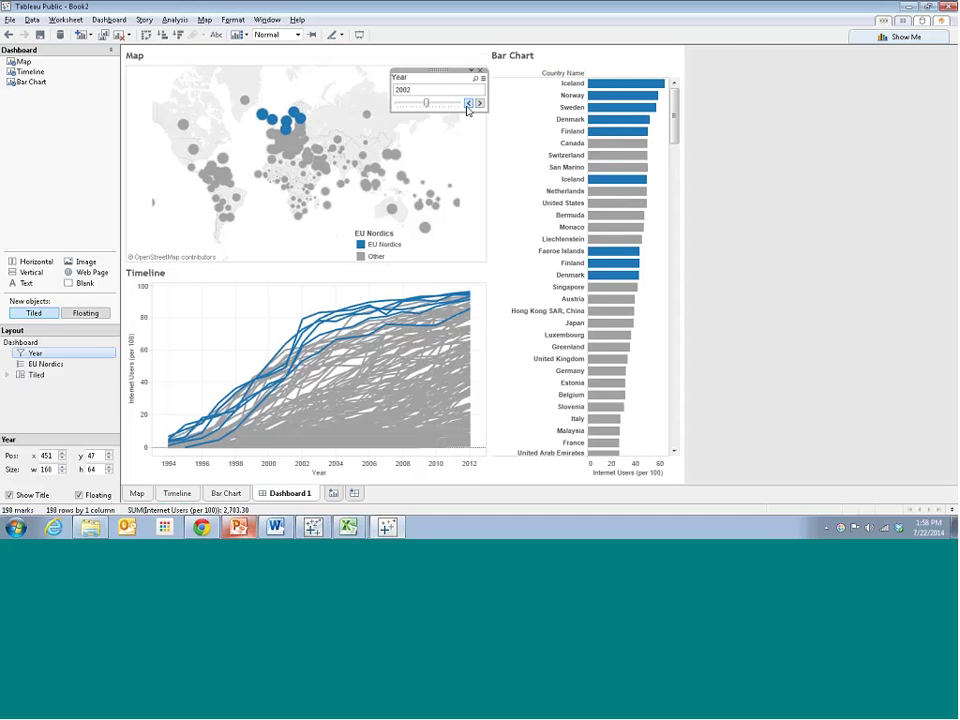
pyautogui.click(469, 103)
pyautogui.click(469, 103)
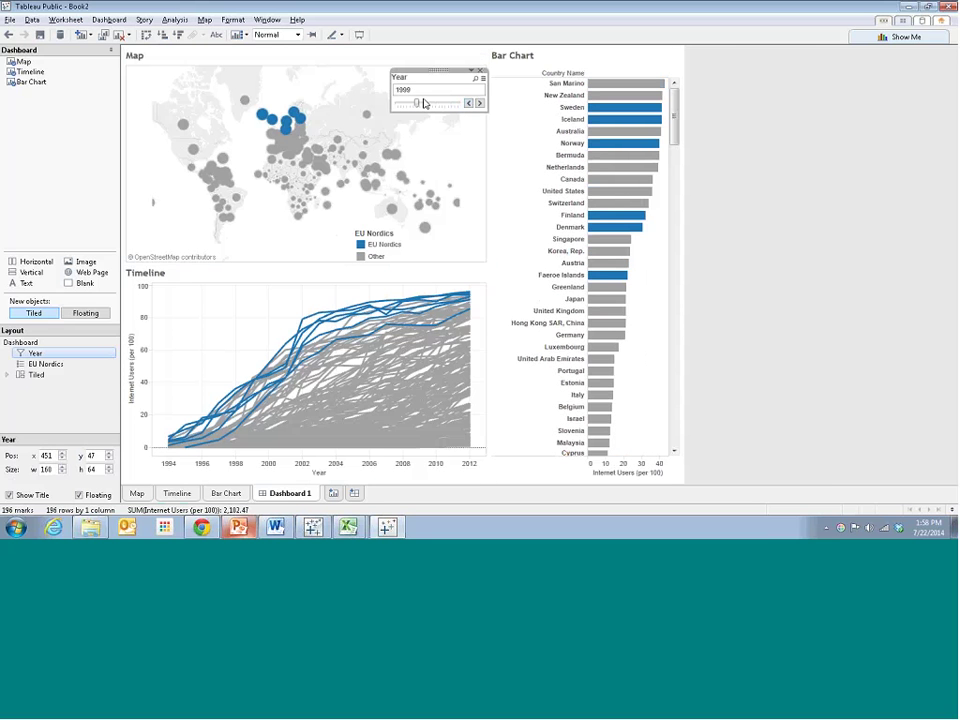
# Nudge the Year filter to about x 442, y 47, and apply it to all worksheets using this data source.
pyautogui.moveTo(438, 72); pyautogui.dragTo(433, 73)
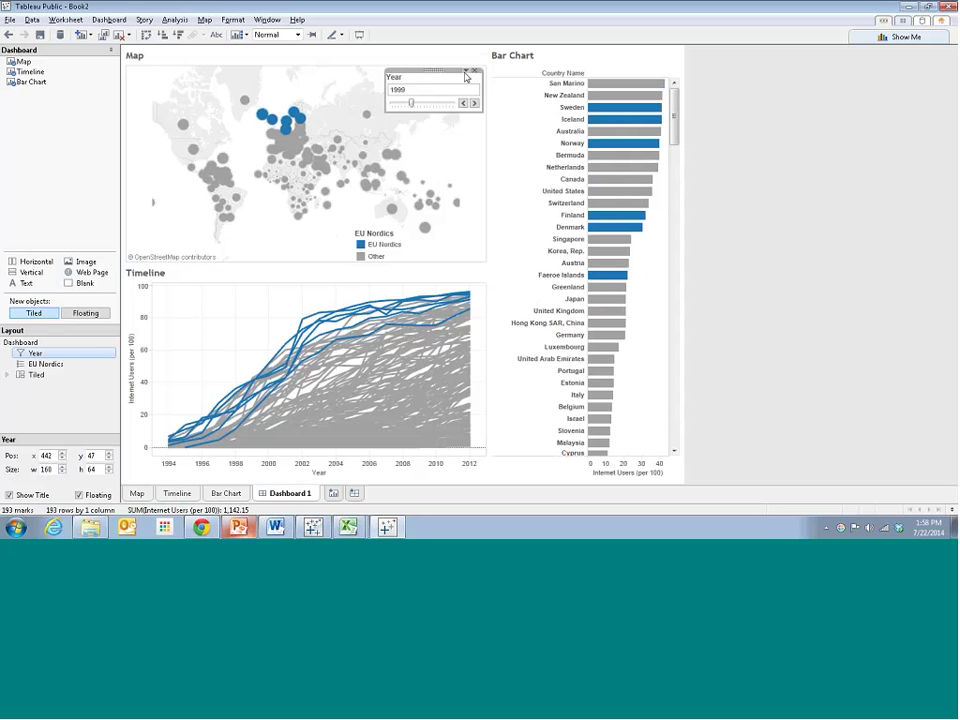
pyautogui.click(466, 75)
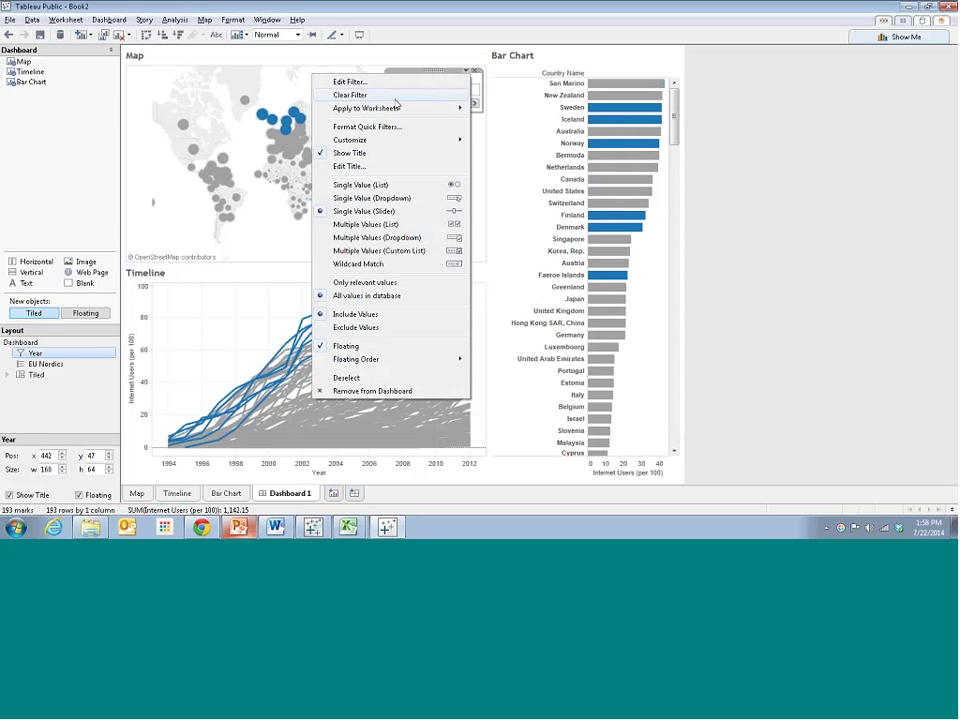
pyautogui.moveTo(381, 112)
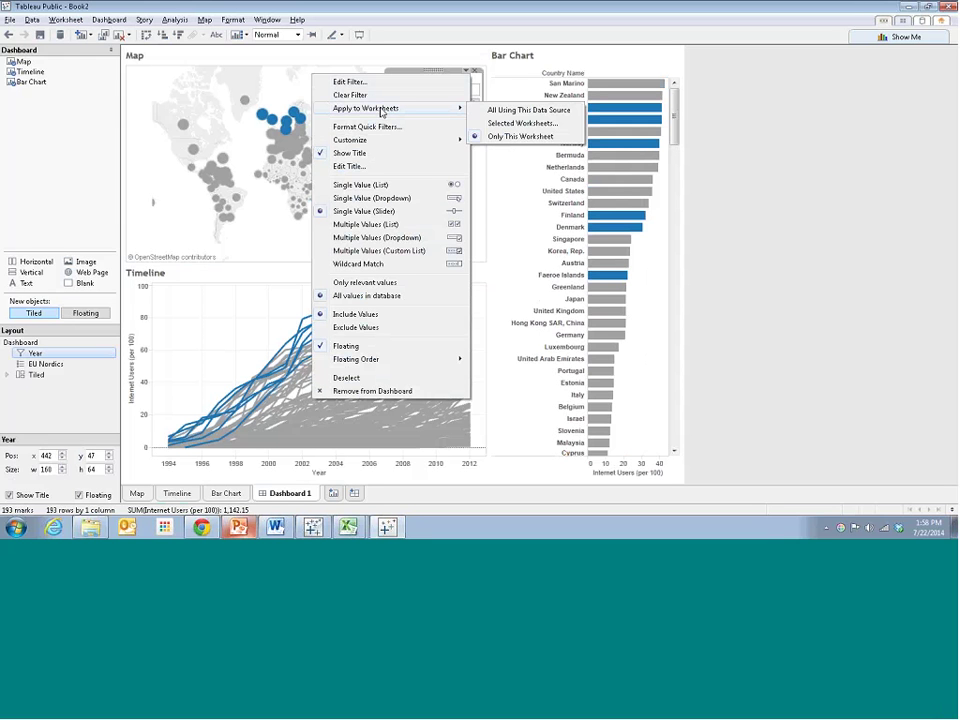
pyautogui.click(514, 116)
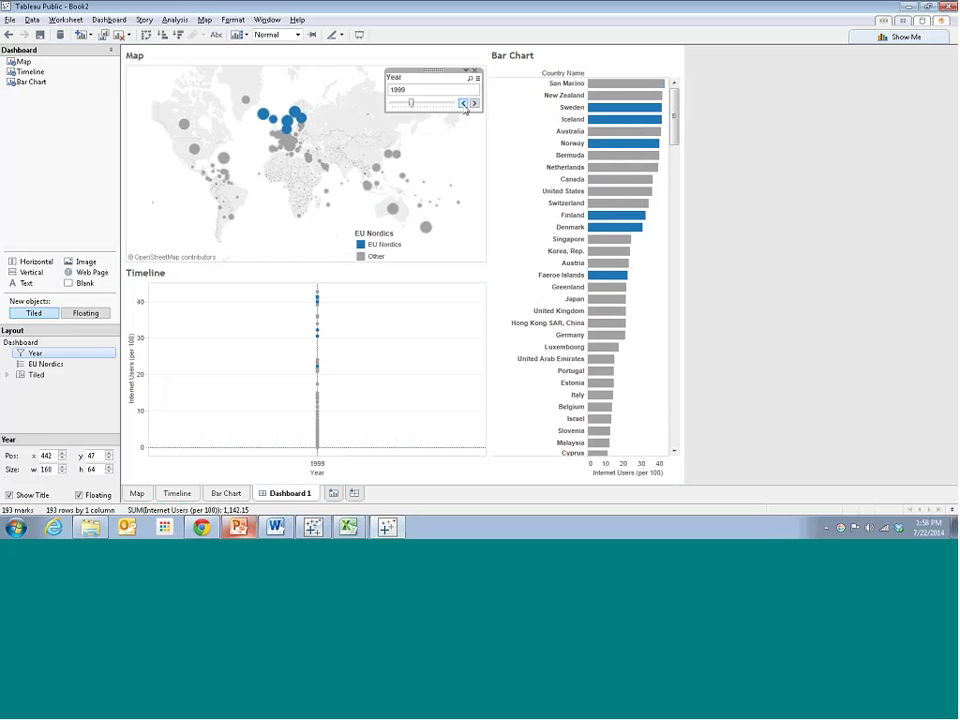
# Step the Year filter back to 1997 to check its effect on all three charts.
pyautogui.click(463, 104)
pyautogui.click(463, 104)
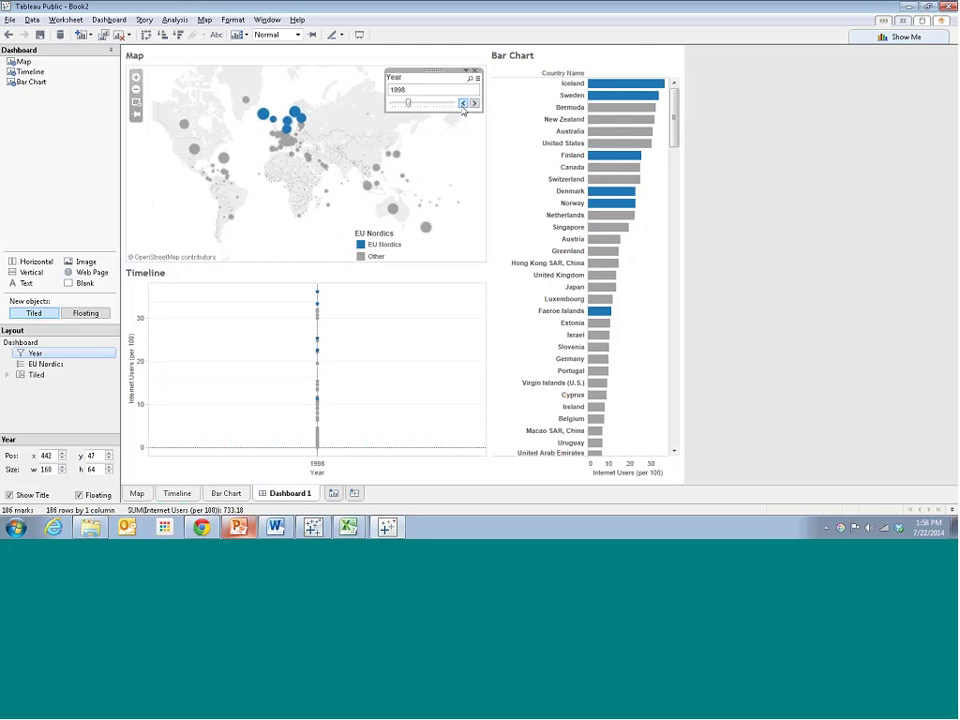
pyautogui.click(463, 104)
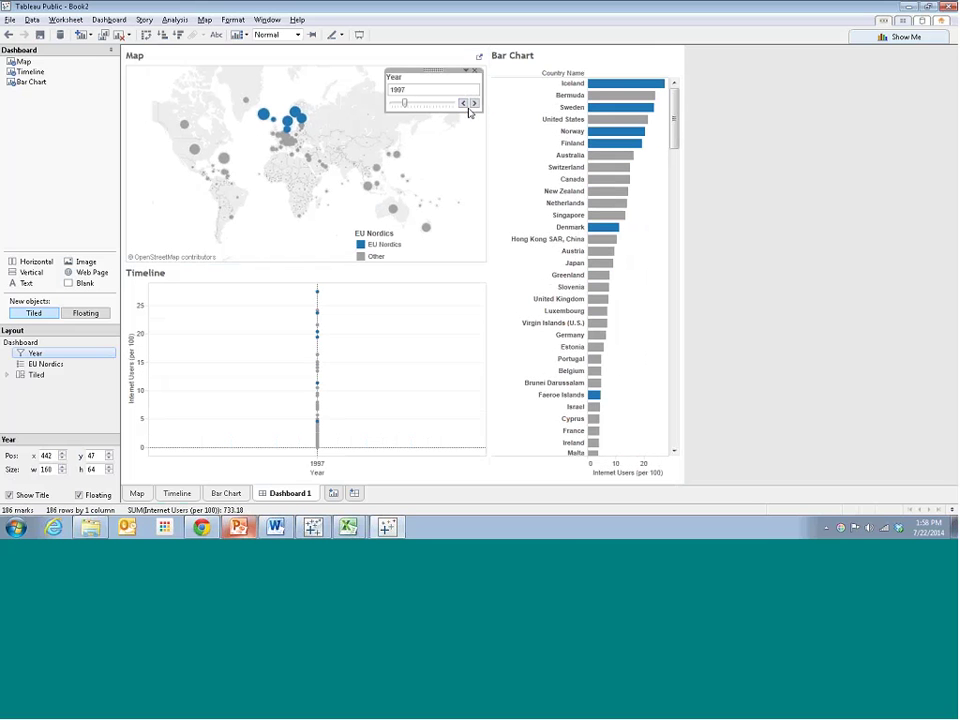
# Step the Year filter forward one year at a time to 2009, examining the Map, Timeline and Bar Chart along the way.
pyautogui.click(475, 104)
pyautogui.click(475, 104)
pyautogui.click(475, 104)
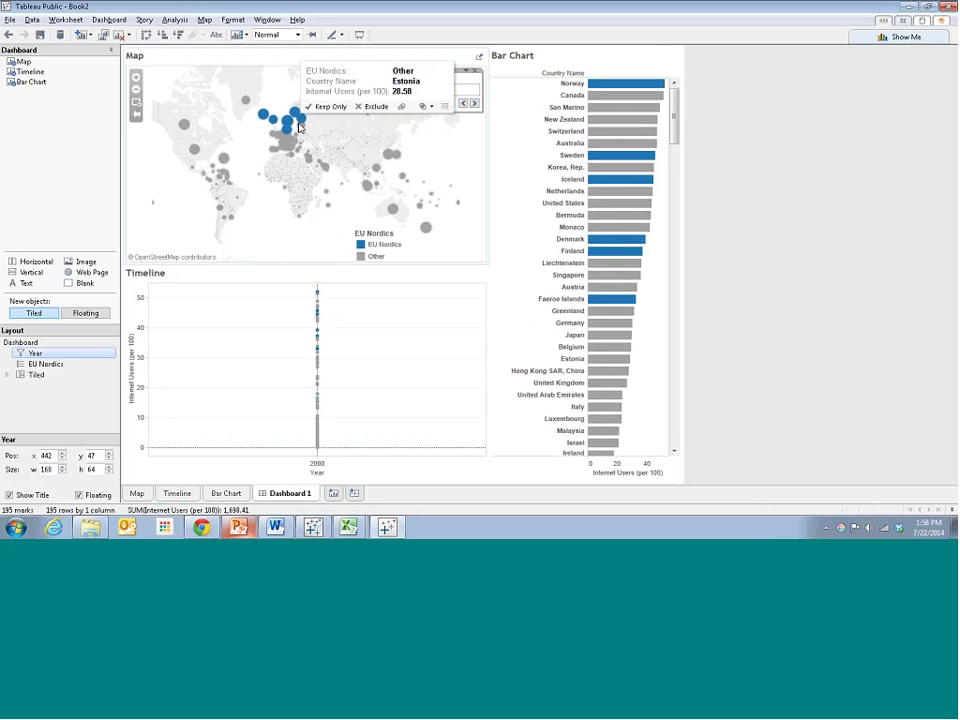
pyautogui.click(472, 104)
pyautogui.click(470, 104)
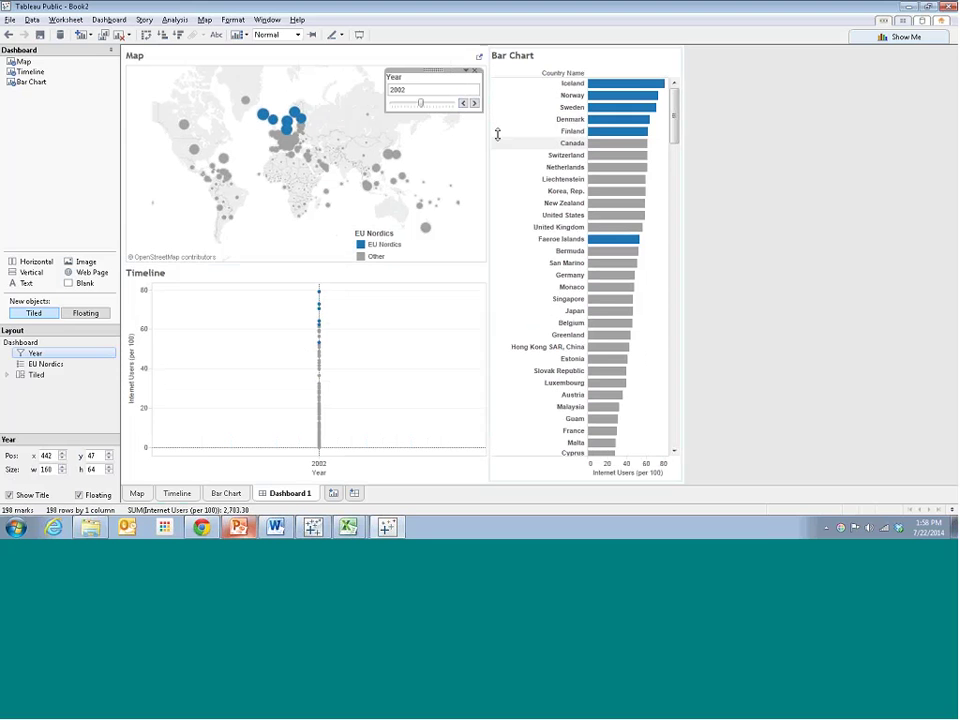
pyautogui.click(475, 103)
pyautogui.click(475, 103)
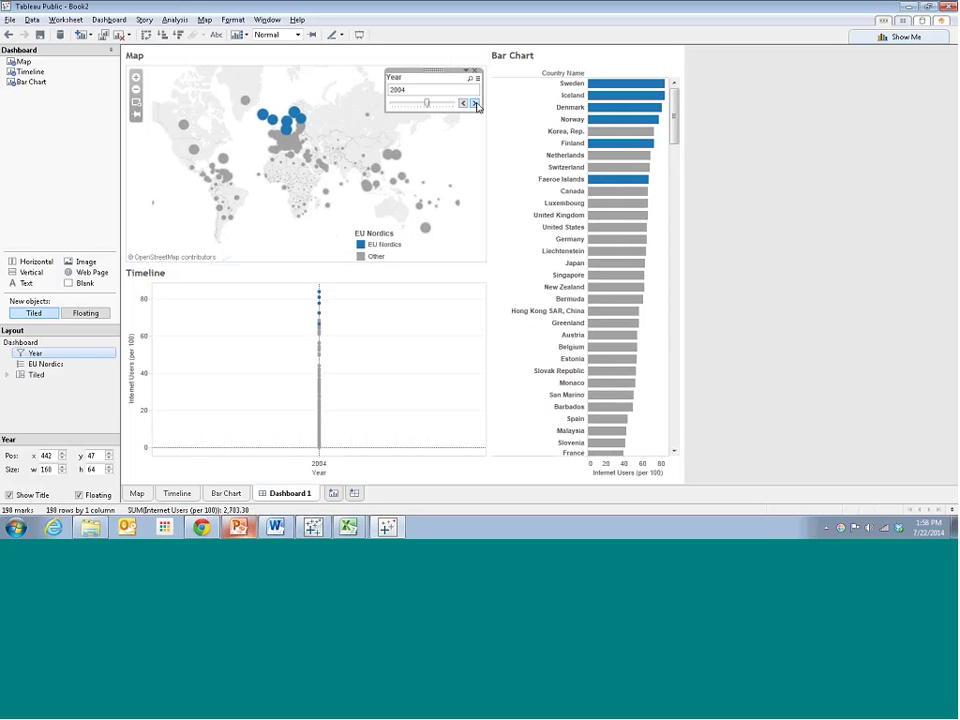
pyautogui.click(475, 103)
pyautogui.click(475, 103)
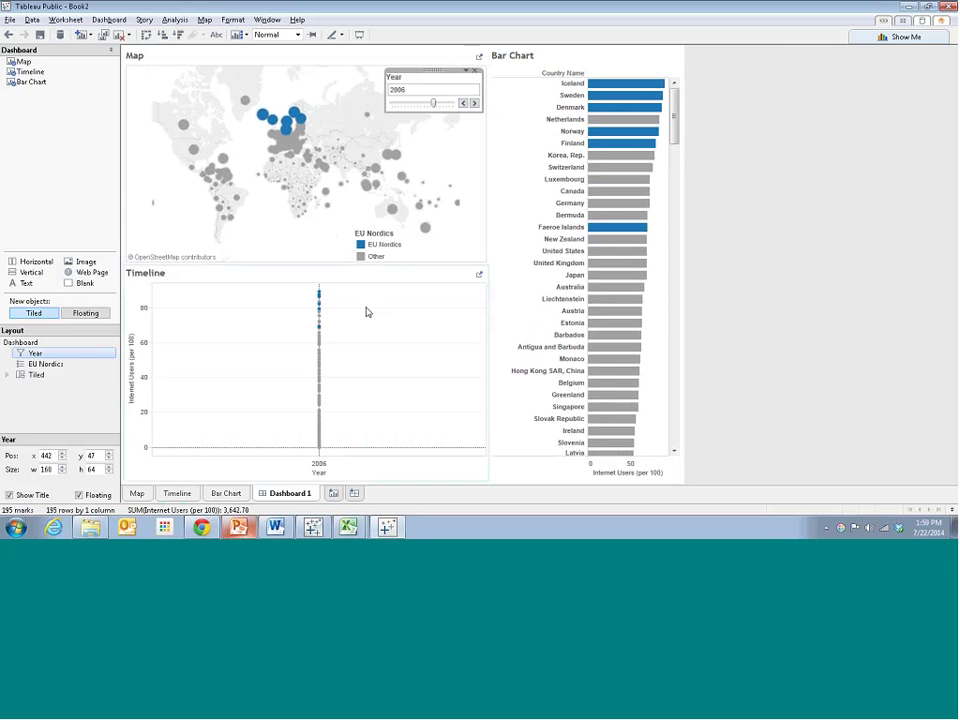
pyautogui.click(475, 103)
pyautogui.click(475, 103)
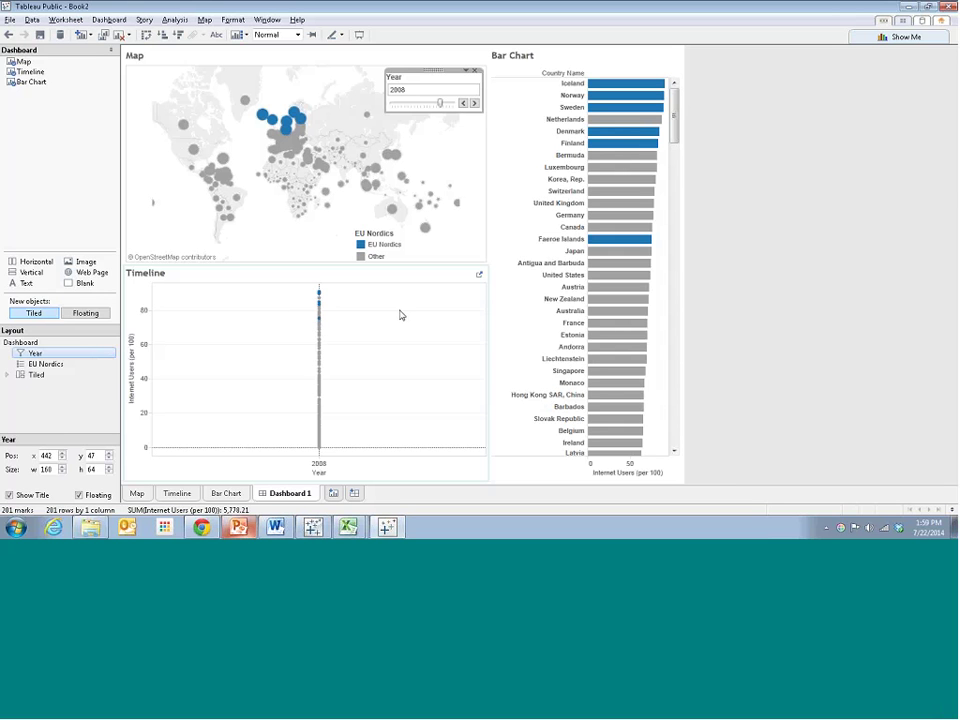
pyautogui.click(474, 103)
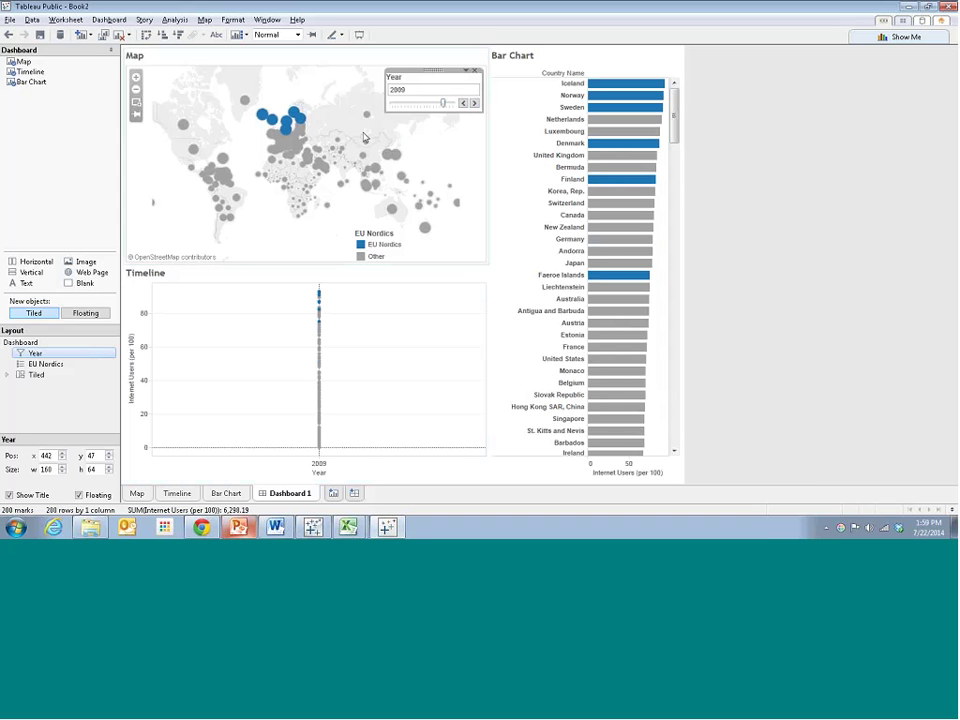
# Restrict the Year filter to the Map and Bar Chart worksheets, leaving the Timeline out.
pyautogui.click(467, 75)
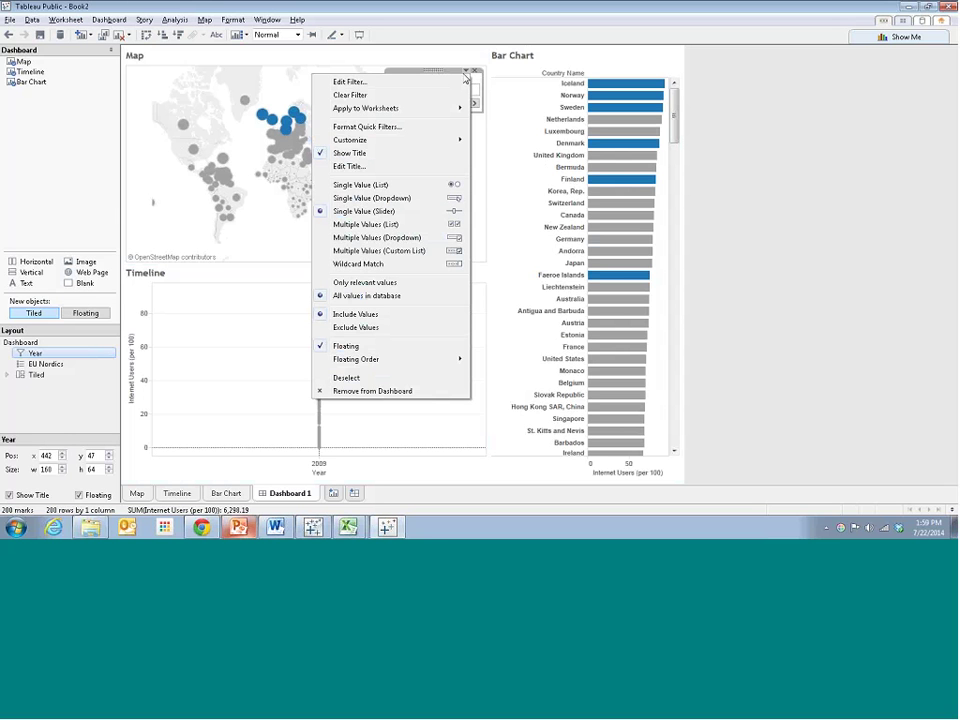
pyautogui.moveTo(417, 108)
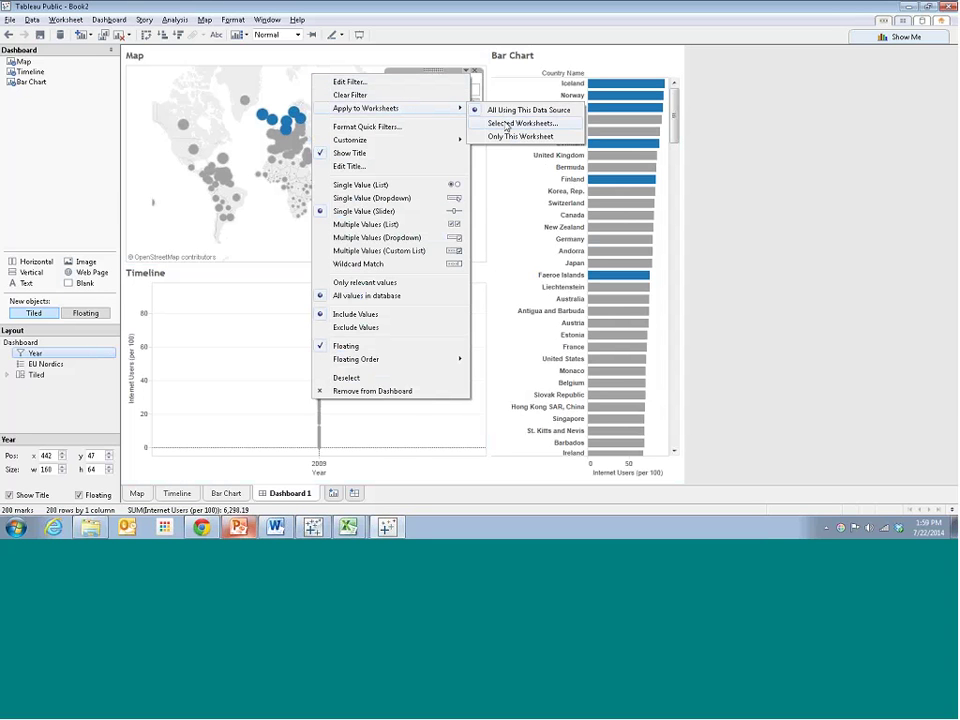
pyautogui.click(506, 124)
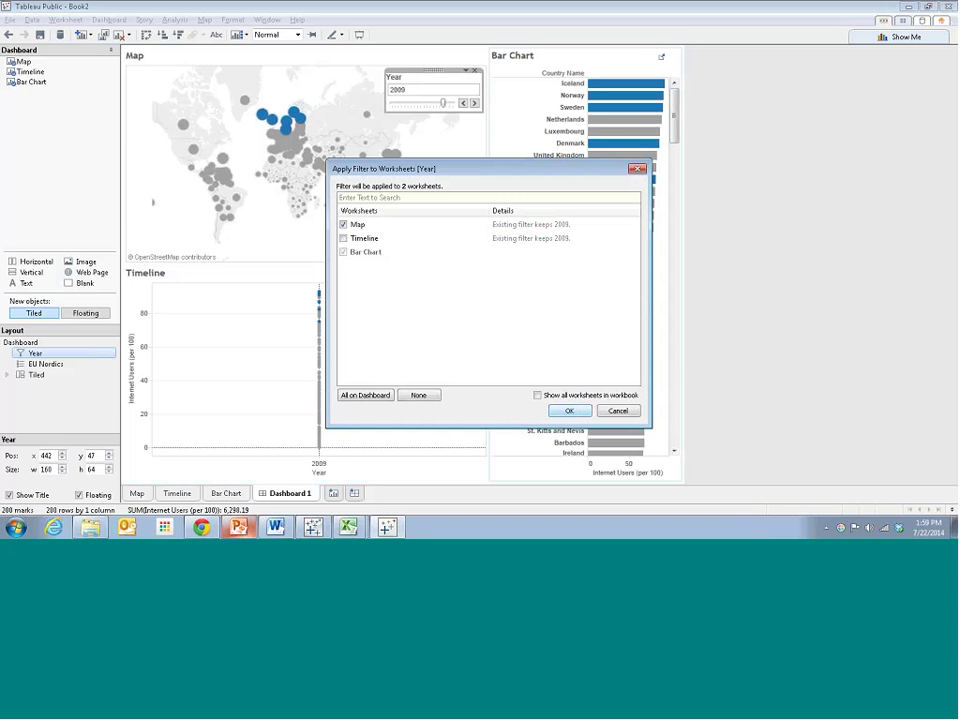
pyautogui.click(343, 239)
pyautogui.click(570, 411)
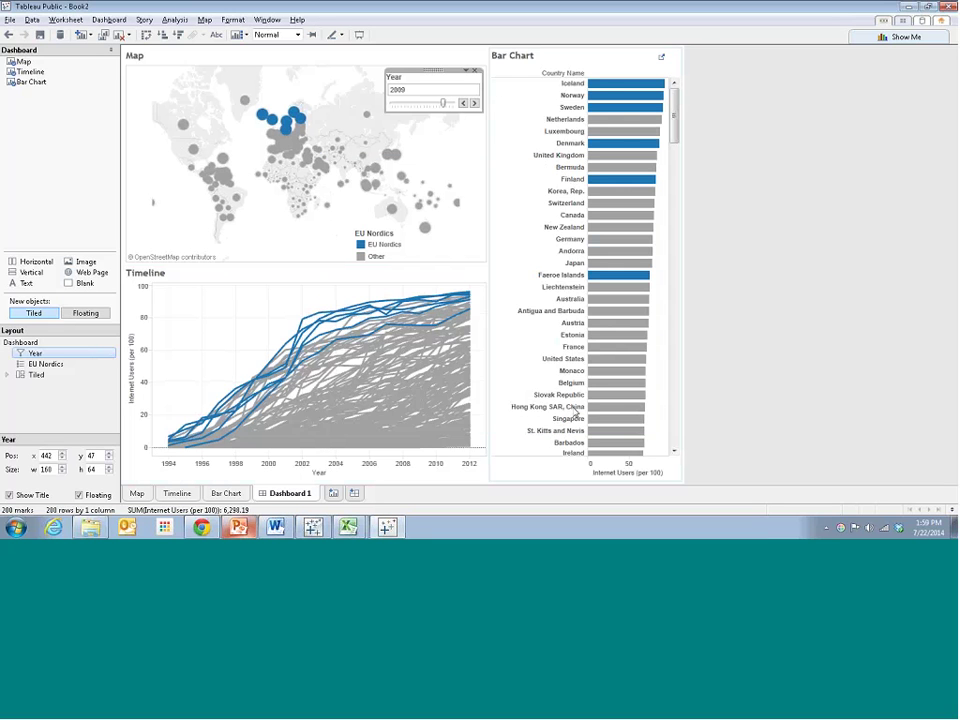
# Step the Year filter back one year at a time to 2002 to check which charts it filters.
pyautogui.click(463, 104)
pyautogui.click(463, 104)
pyautogui.click(463, 104)
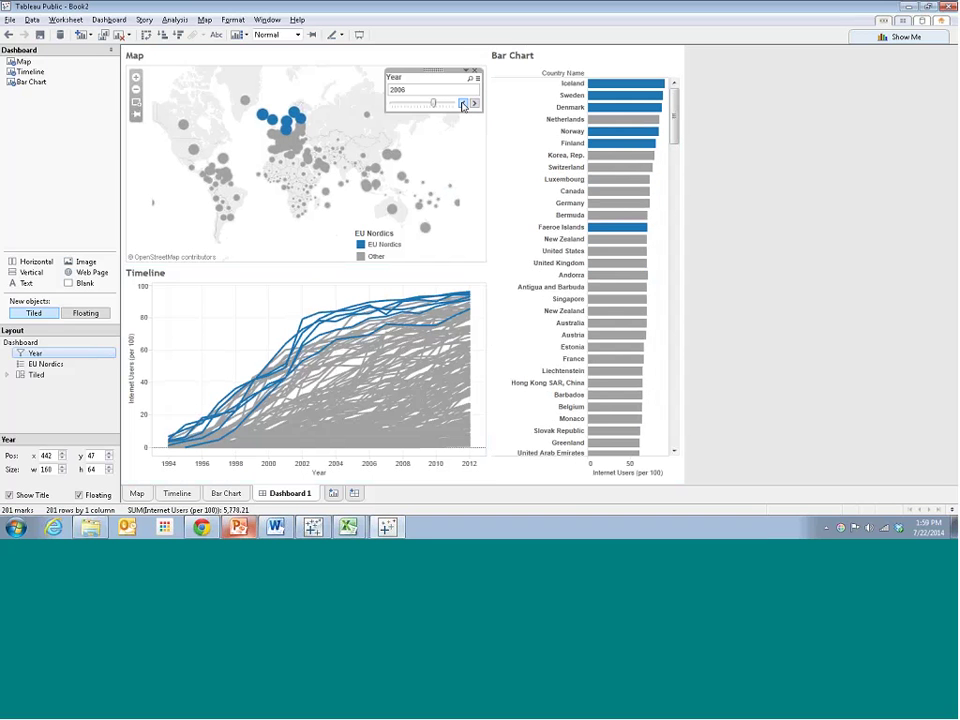
pyautogui.click(463, 104)
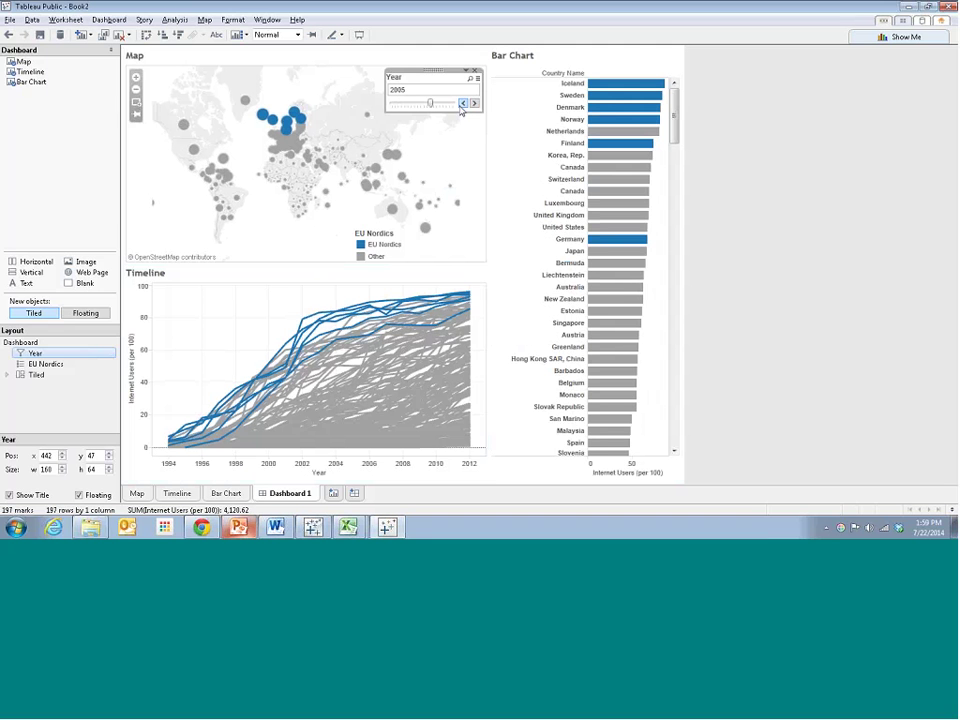
pyautogui.click(463, 104)
pyautogui.click(463, 104)
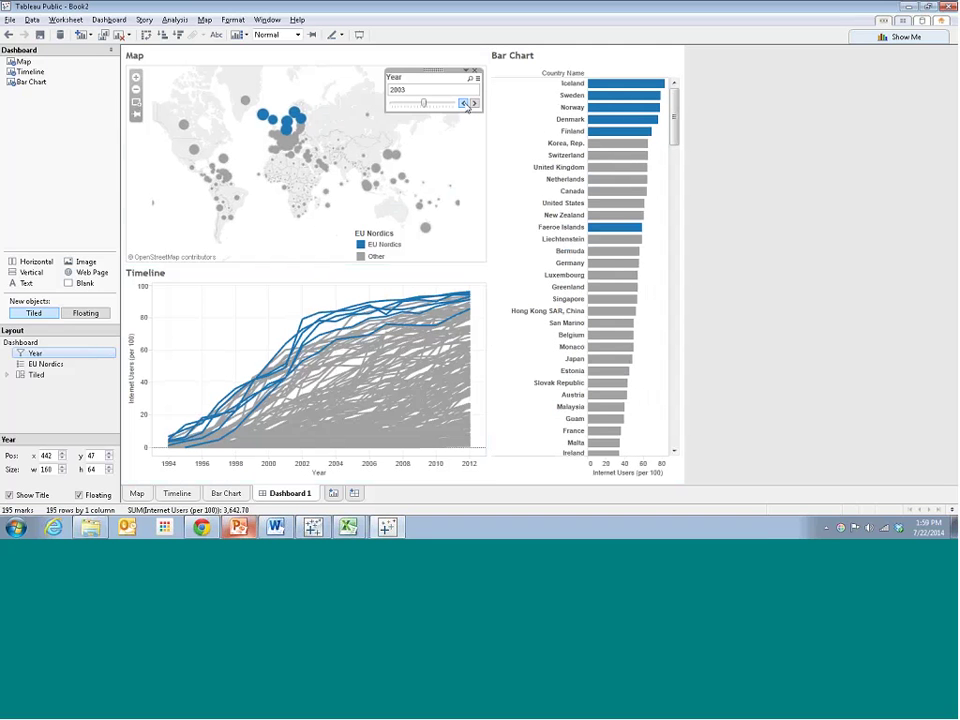
pyautogui.click(463, 104)
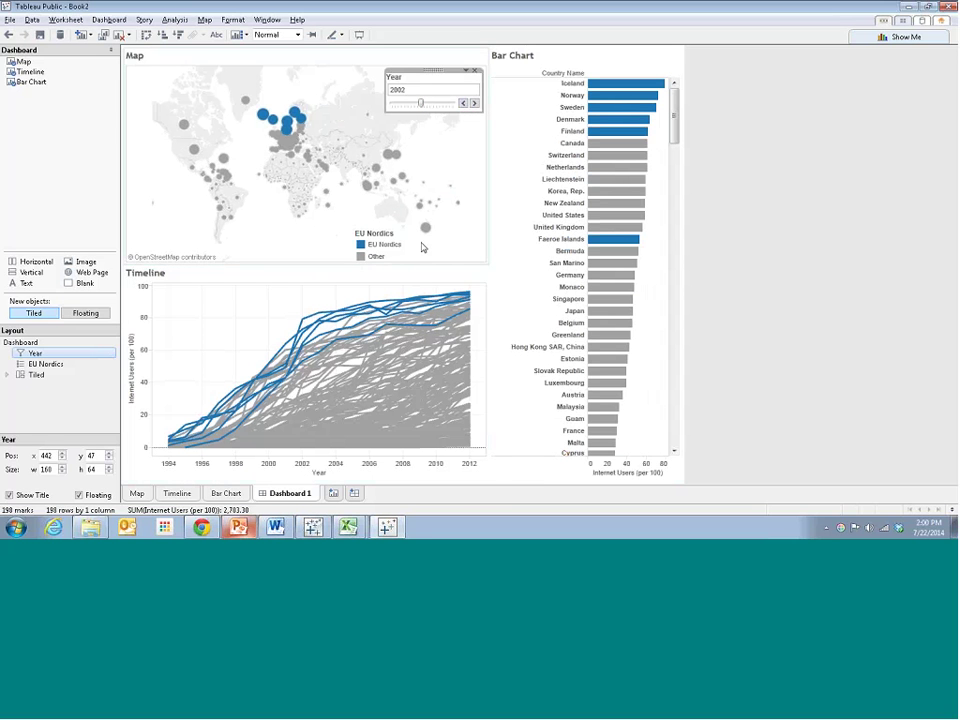
# Set the Year filter to 2012 and deselect it on the dashboard.
pyautogui.moveTo(421, 103); pyautogui.dragTo(453, 103)
pyautogui.click(462, 141)
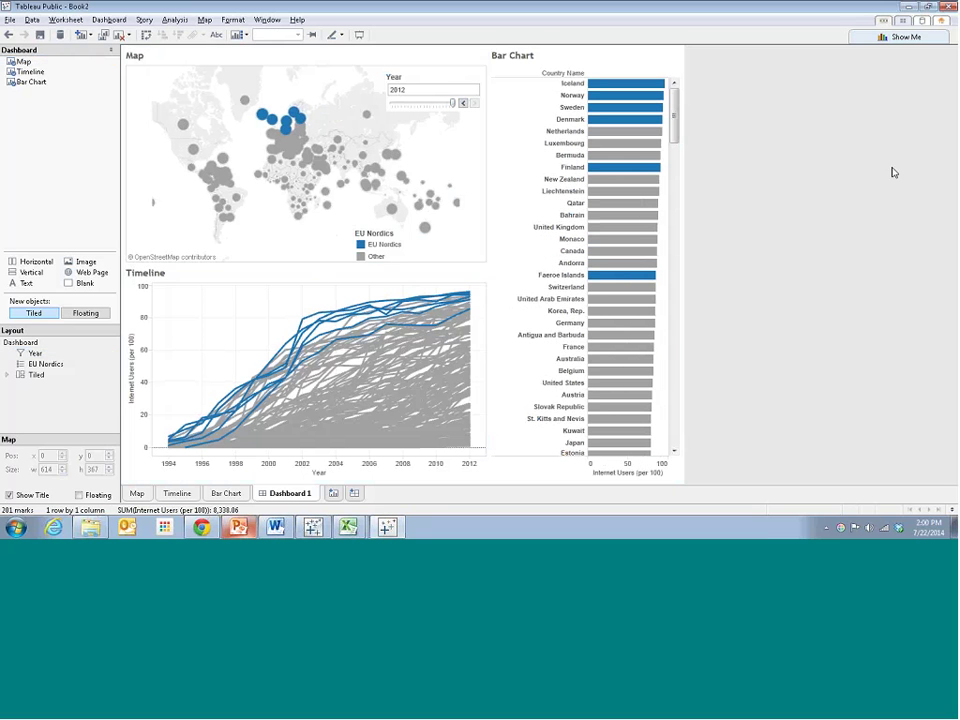
pyautogui.click(891, 171)
pyautogui.click(478, 135)
pyautogui.click(778, 204)
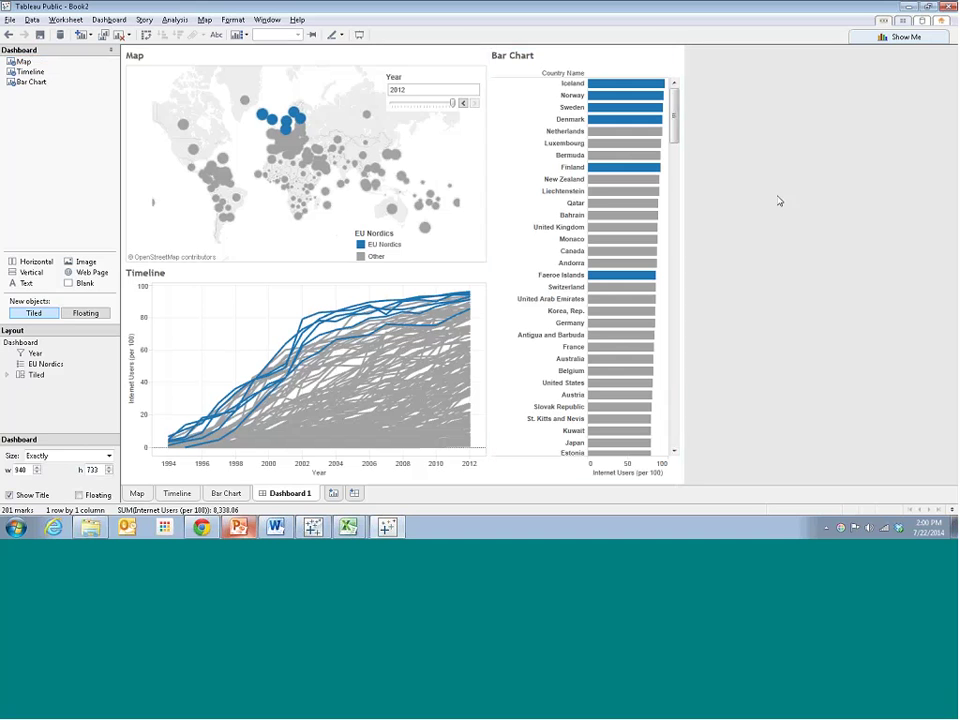
pyautogui.click(300, 150)
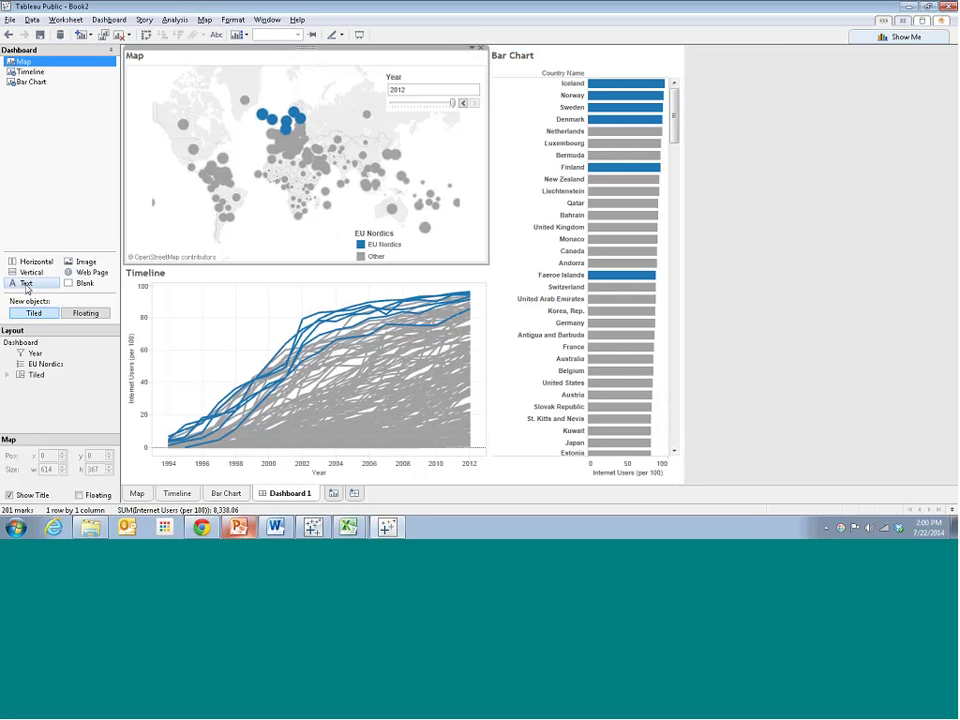
# Add a tiled text object across the dashboard above all charts, reading "Internet Usage Rates: EU Nordics Lead the Way".
pyautogui.moveTo(27, 287)
pyautogui.mouseDown()
pyautogui.moveTo(150, 144)
pyautogui.moveTo(311, 71)
pyautogui.moveTo(375, 64)
pyautogui.moveTo(338, 88)
pyautogui.moveTo(394, 131)
pyautogui.moveTo(435, 66)
pyautogui.moveTo(507, 67)
pyautogui.moveTo(482, 58)
pyautogui.moveTo(493, 52)
pyautogui.mouseUp()
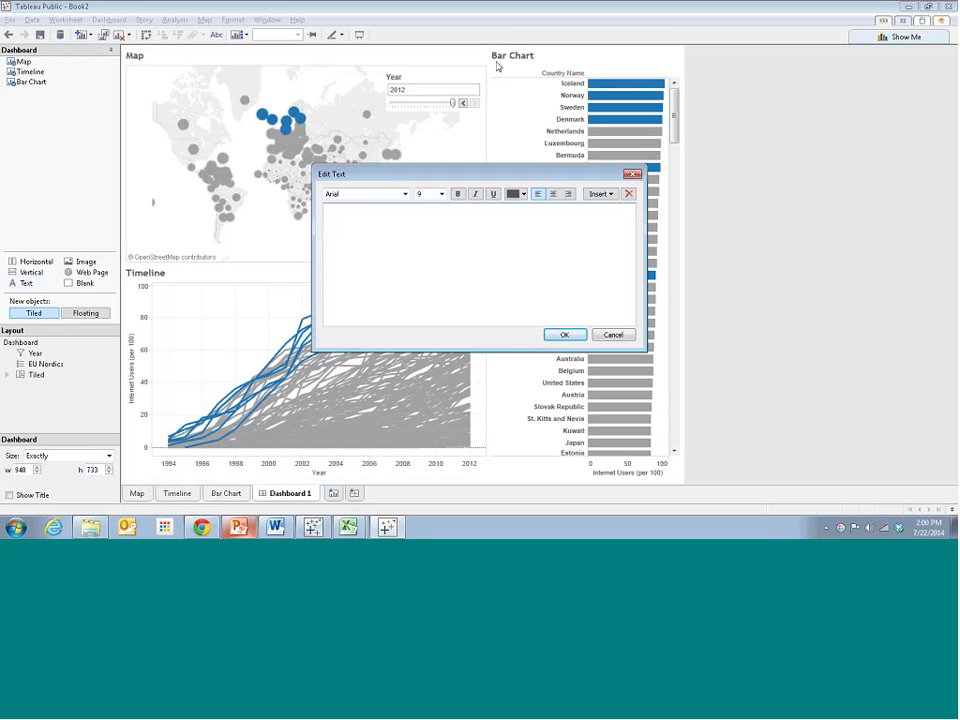
pyautogui.write('Internet Usage Rates: EU Nordics Lead')
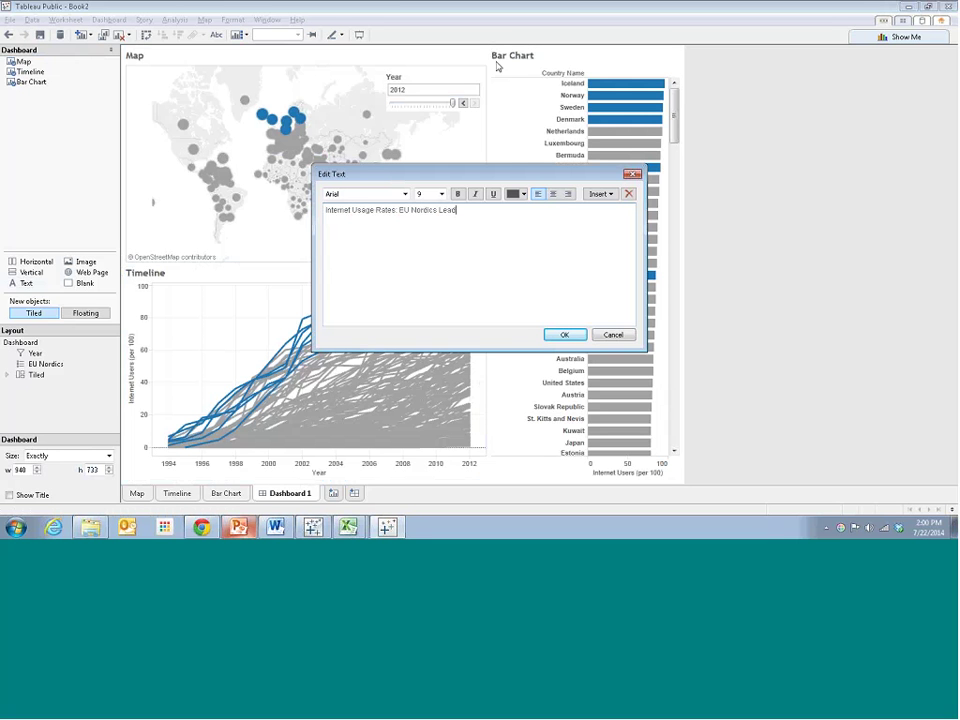
pyautogui.write(' the Way')
# Set the font size of the whole title text to 20, trying 16 and 24 first.
pyautogui.hotkey('ctrl', 'a')
pyautogui.click(420, 193)
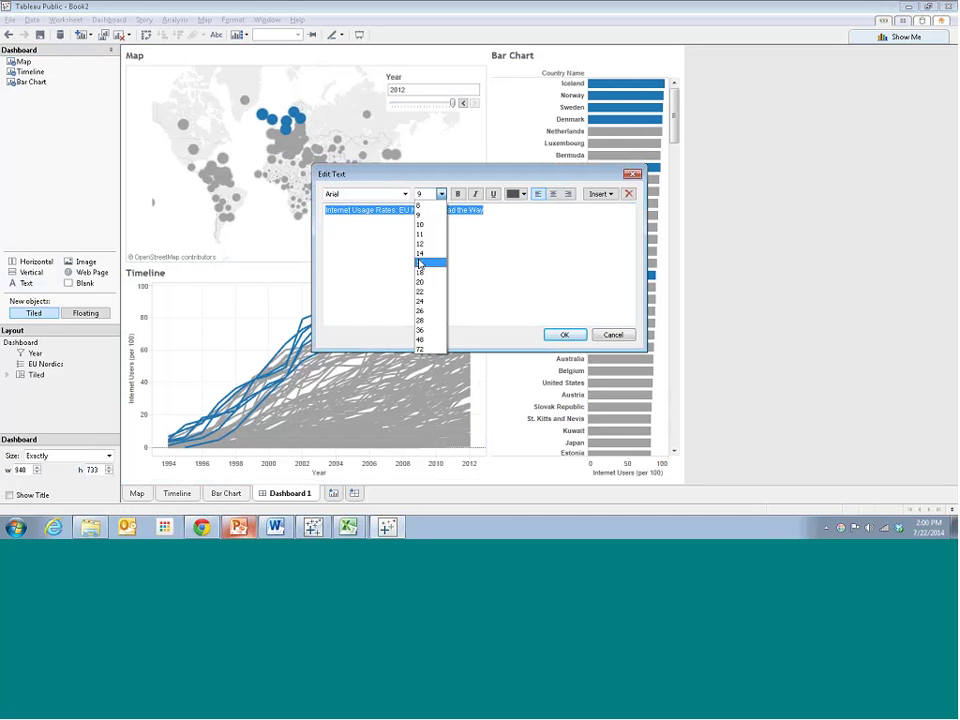
pyautogui.click(420, 263)
pyautogui.click(420, 193)
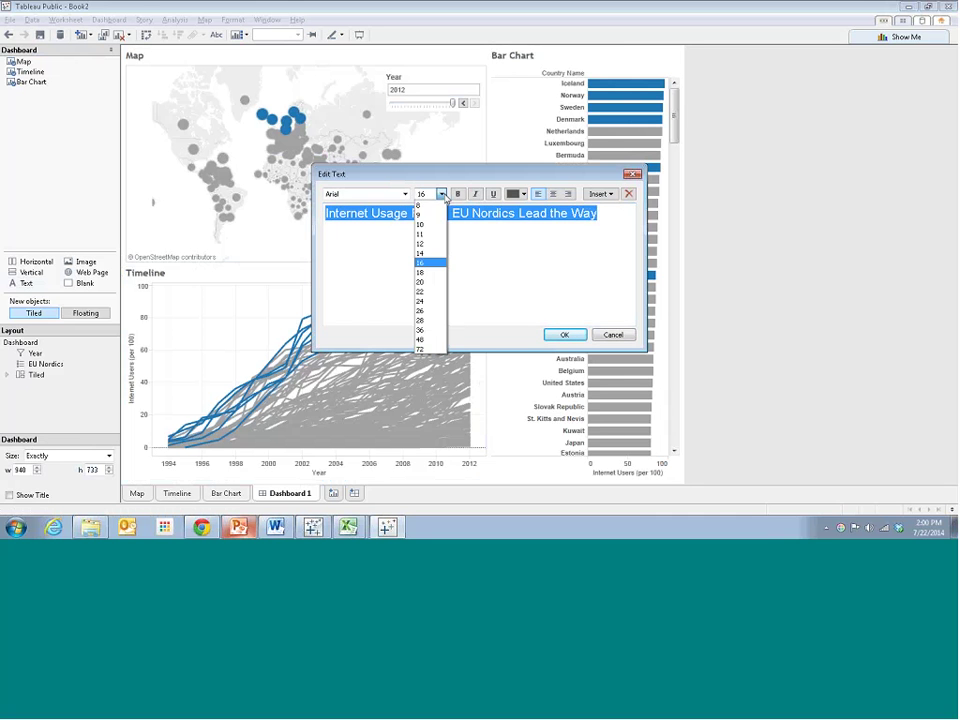
pyautogui.click(423, 300)
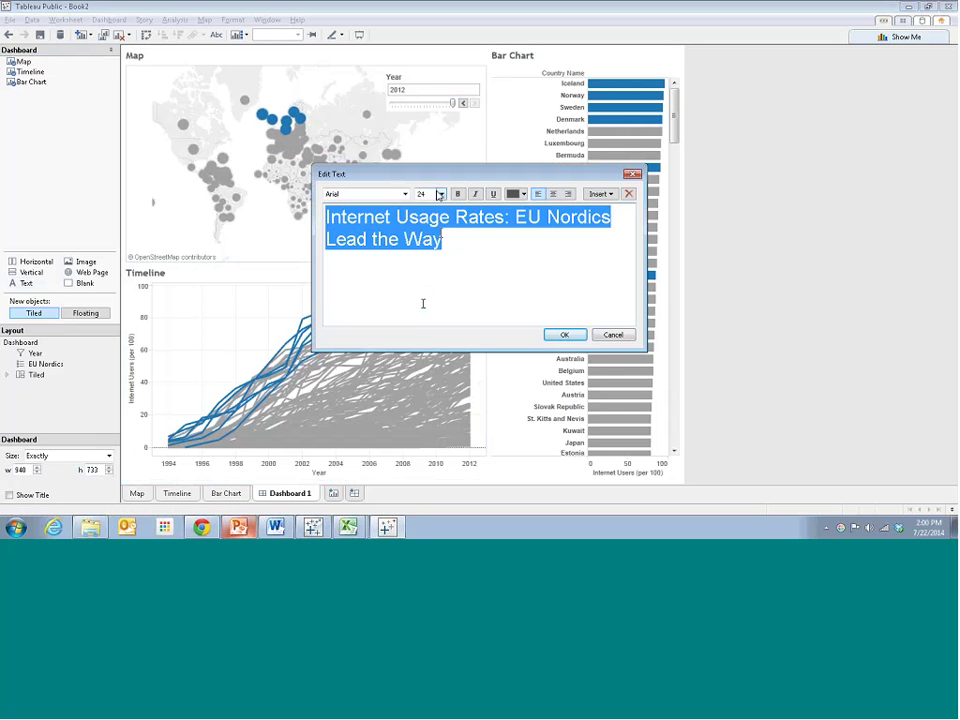
pyautogui.click(441, 193)
pyautogui.click(423, 281)
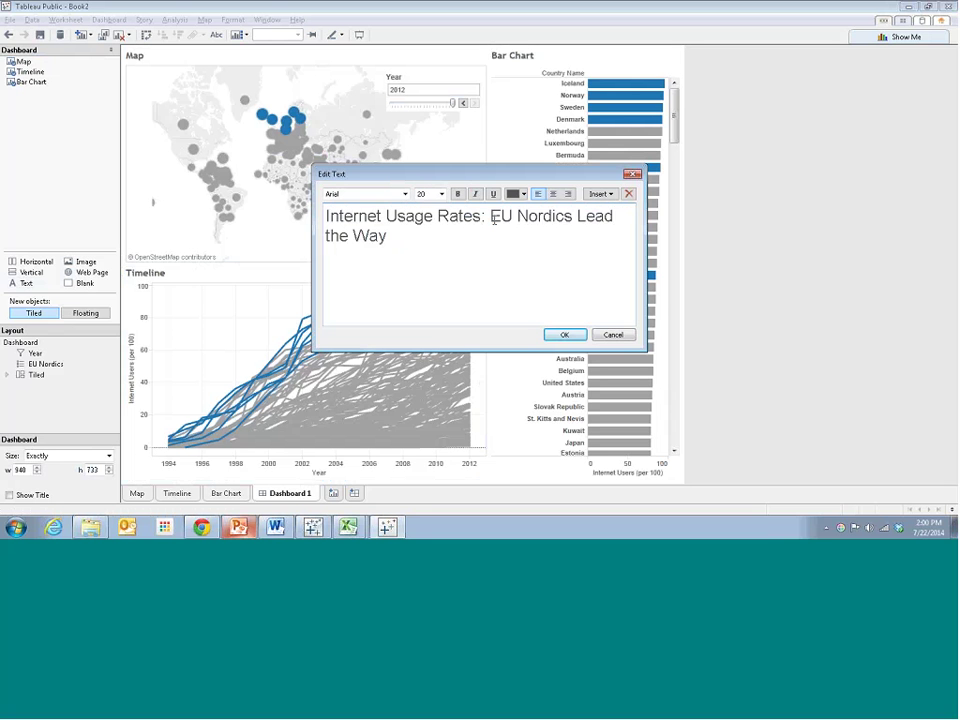
# Colour "EU Nordics Lead the Way" in the title a lighter grey and place the finished text on the dashboard.
pyautogui.moveTo(491, 218); pyautogui.dragTo(501, 236)
pyautogui.click(513, 194)
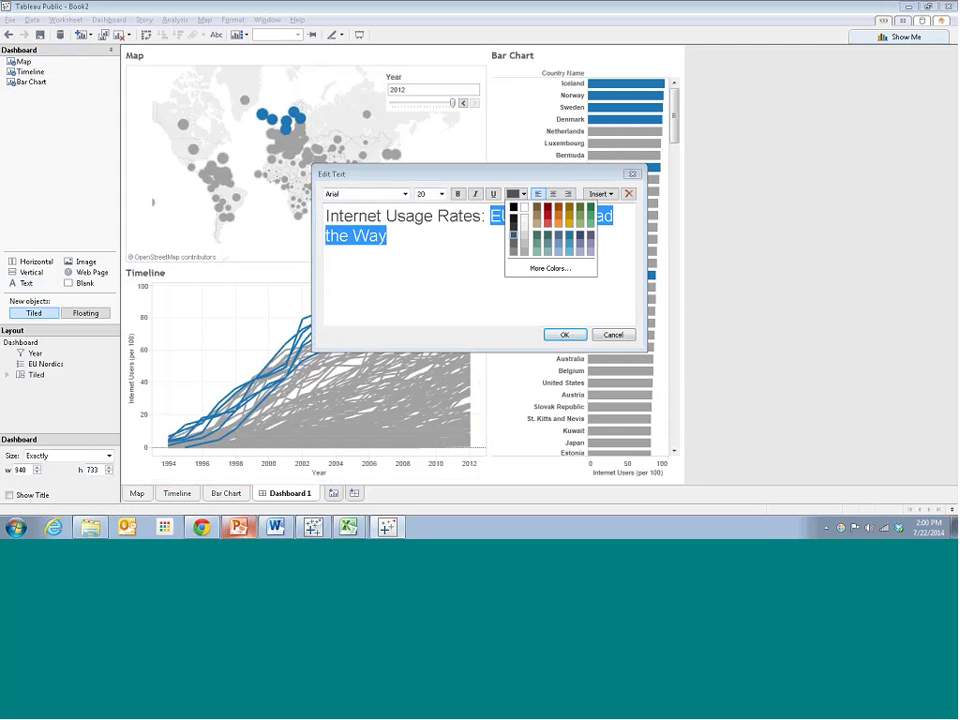
pyautogui.click(514, 235)
pyautogui.click(564, 335)
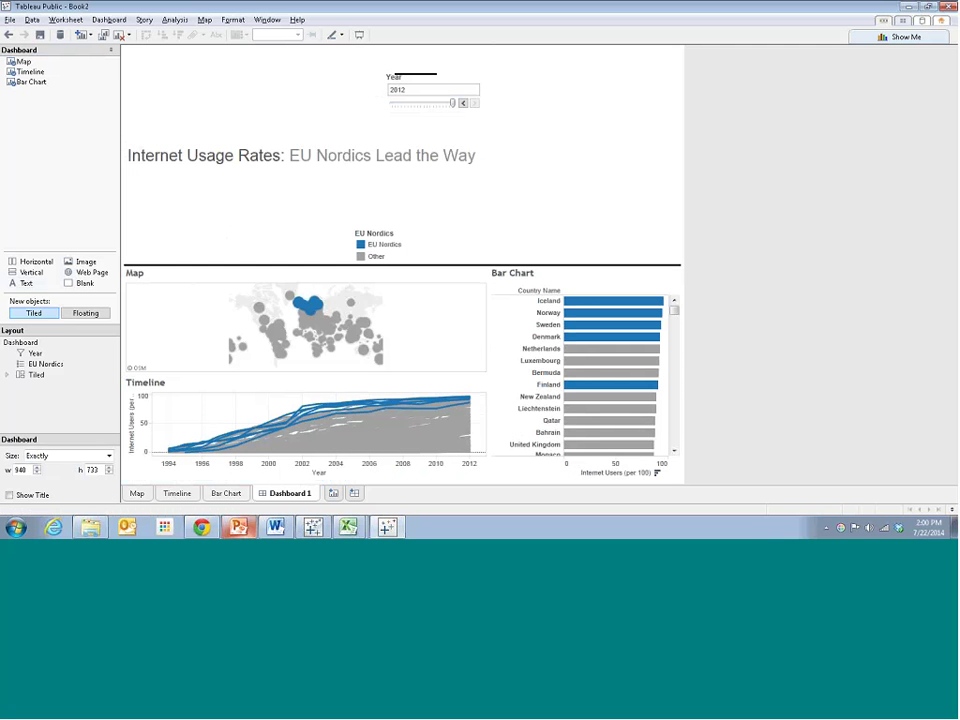
# Reposition the floating Year filter inside the map's upper-right area and the EU Nordics legend in the map's lower-left corner.
pyautogui.click(416, 86)
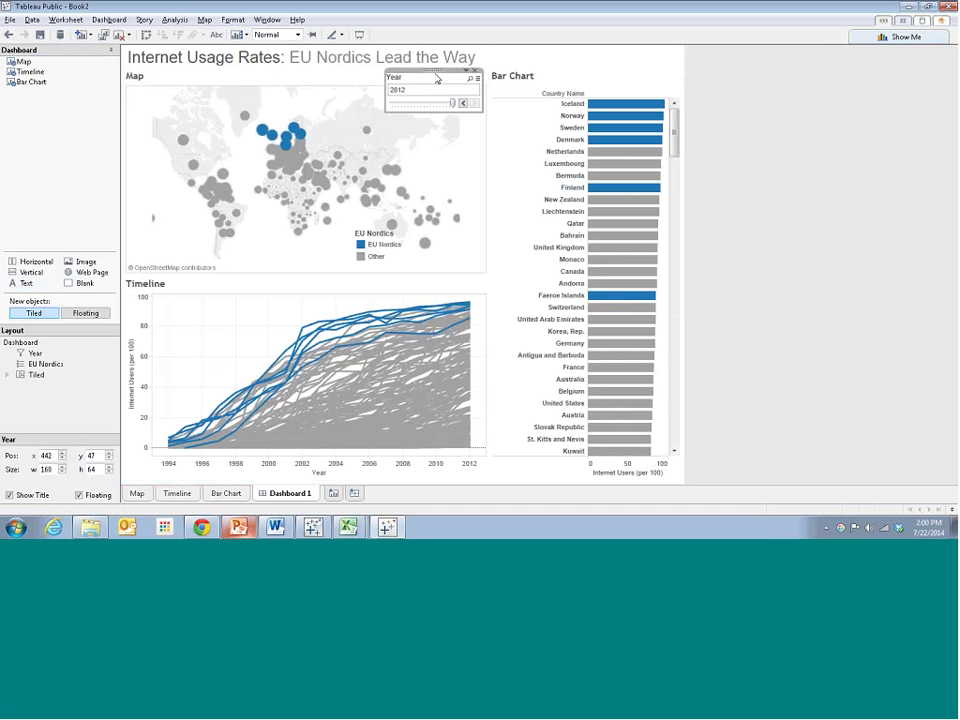
pyautogui.moveTo(416, 80); pyautogui.dragTo(417, 99)
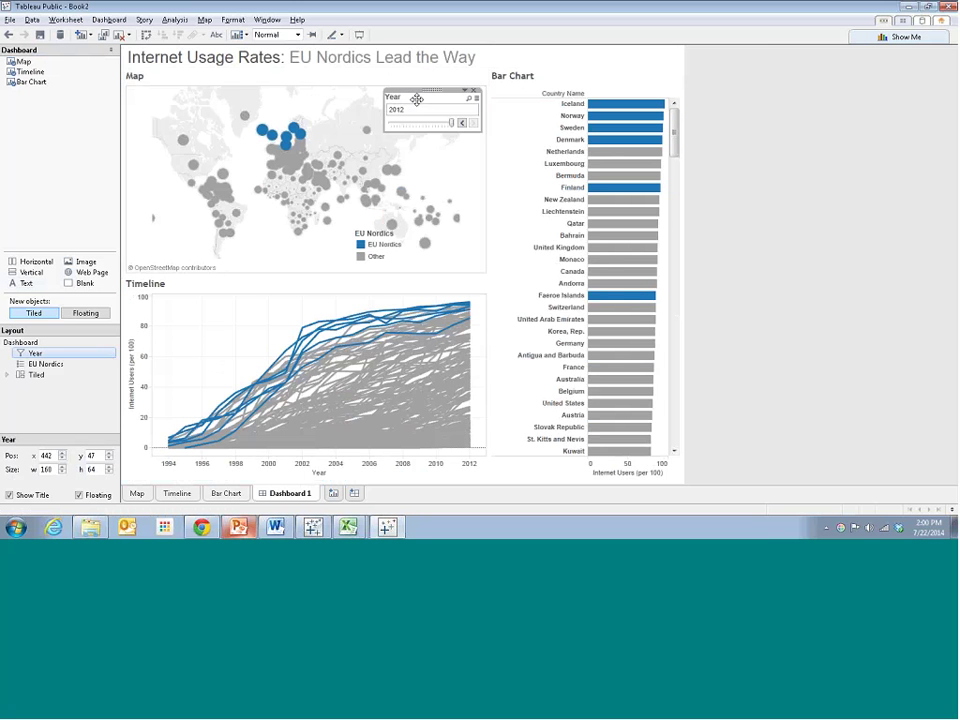
pyautogui.click(384, 244)
pyautogui.moveTo(398, 228); pyautogui.dragTo(176, 236)
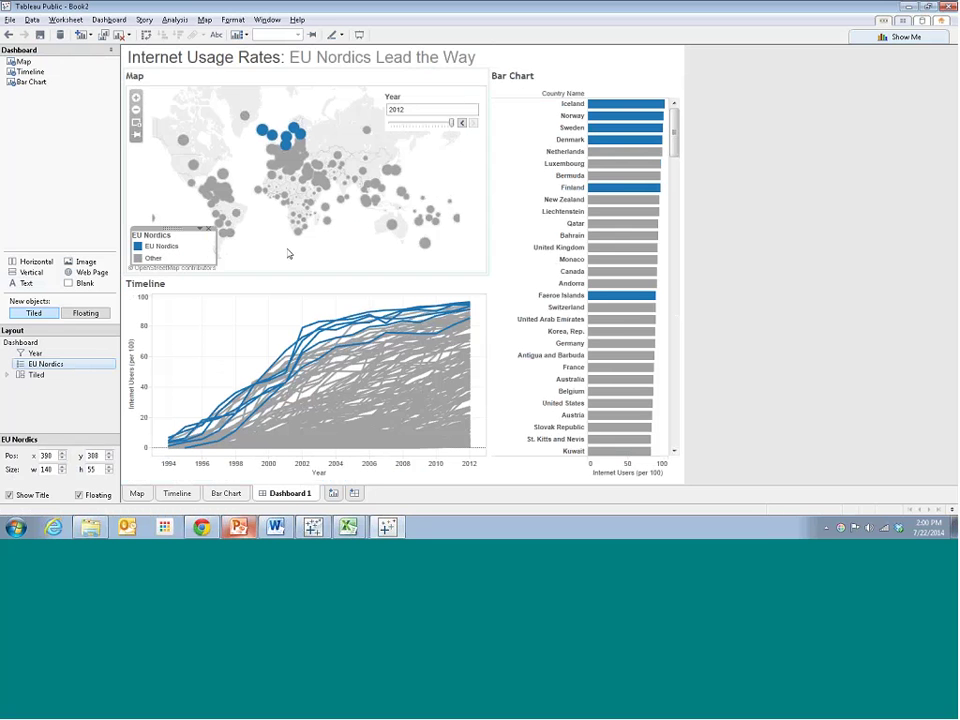
pyautogui.click(772, 197)
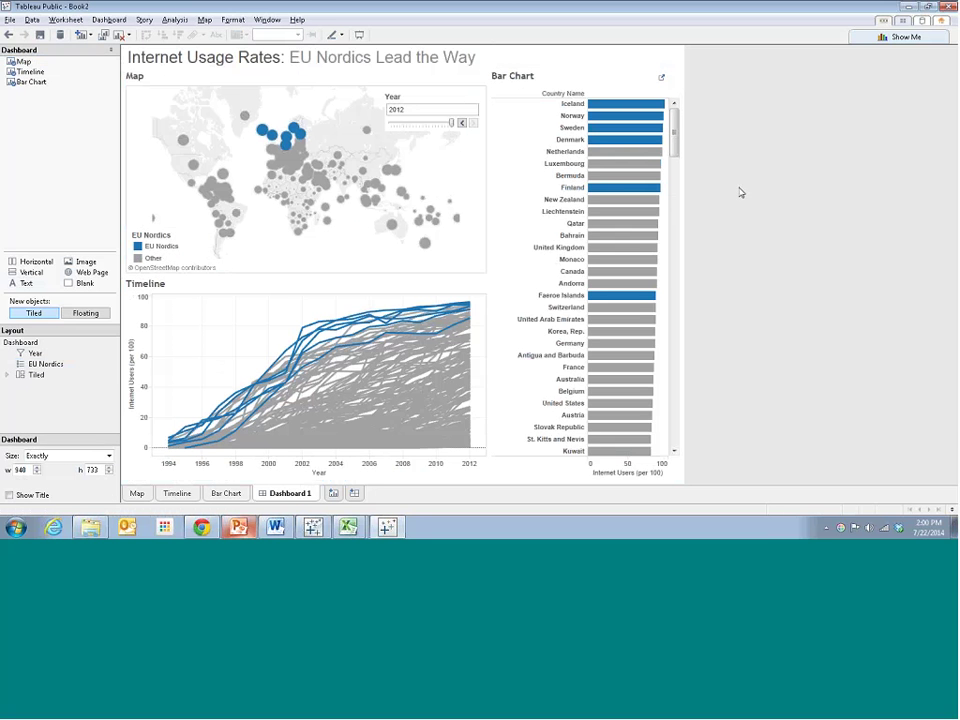
pyautogui.click(433, 97)
pyautogui.moveTo(433, 97); pyautogui.dragTo(435, 90)
pyautogui.click(831, 186)
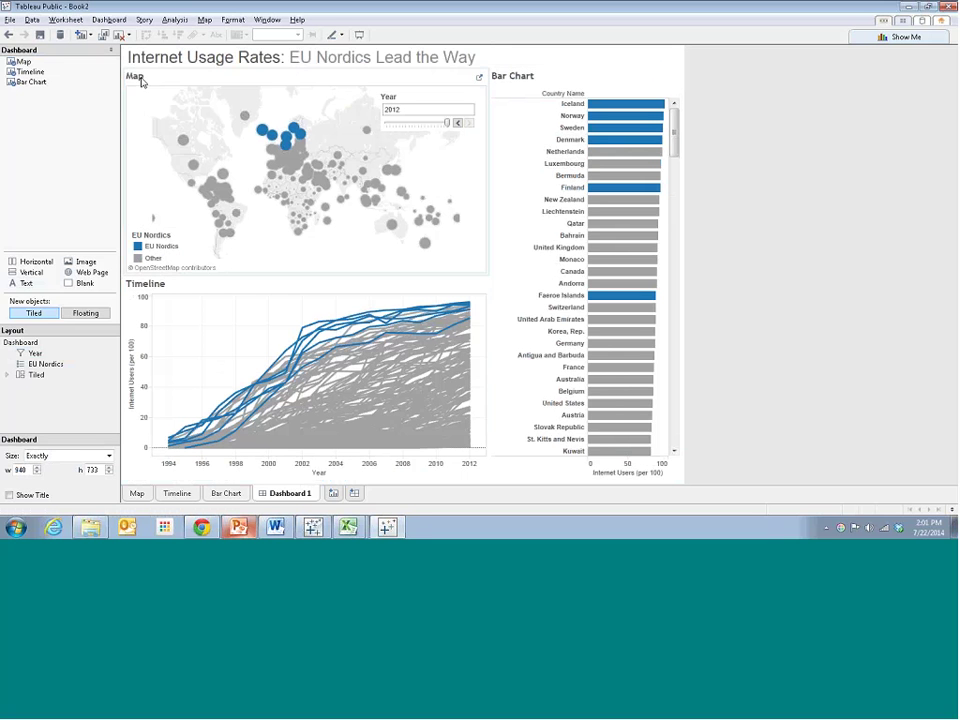
# Change the map's title on the dashboard from the sheet name placeholder to "World Map".
pyautogui.moveTo(137, 133)
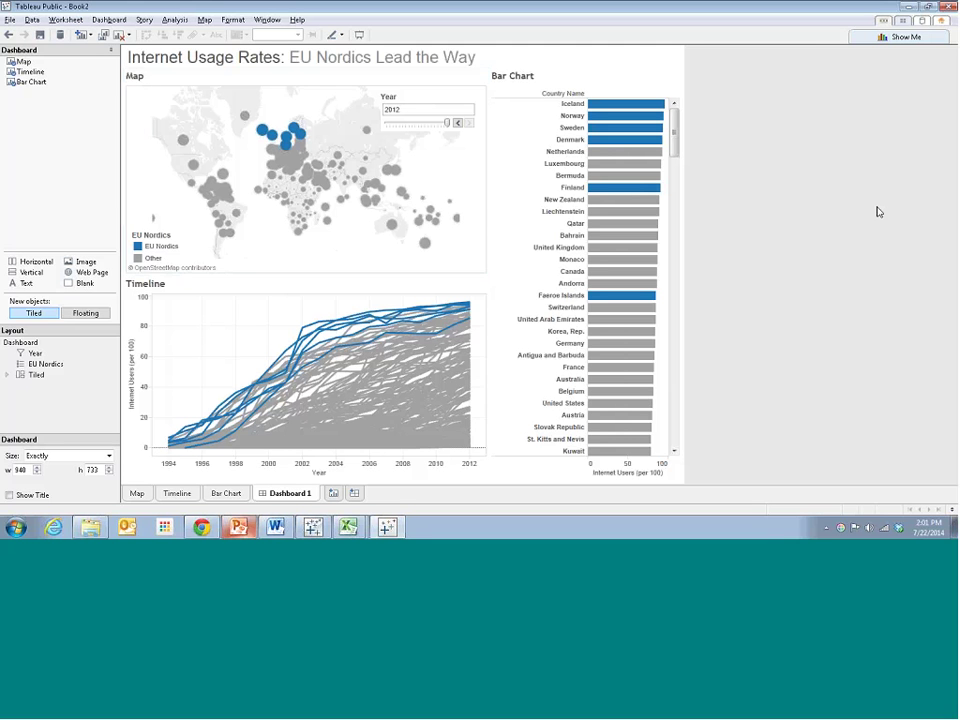
pyautogui.click(142, 82)
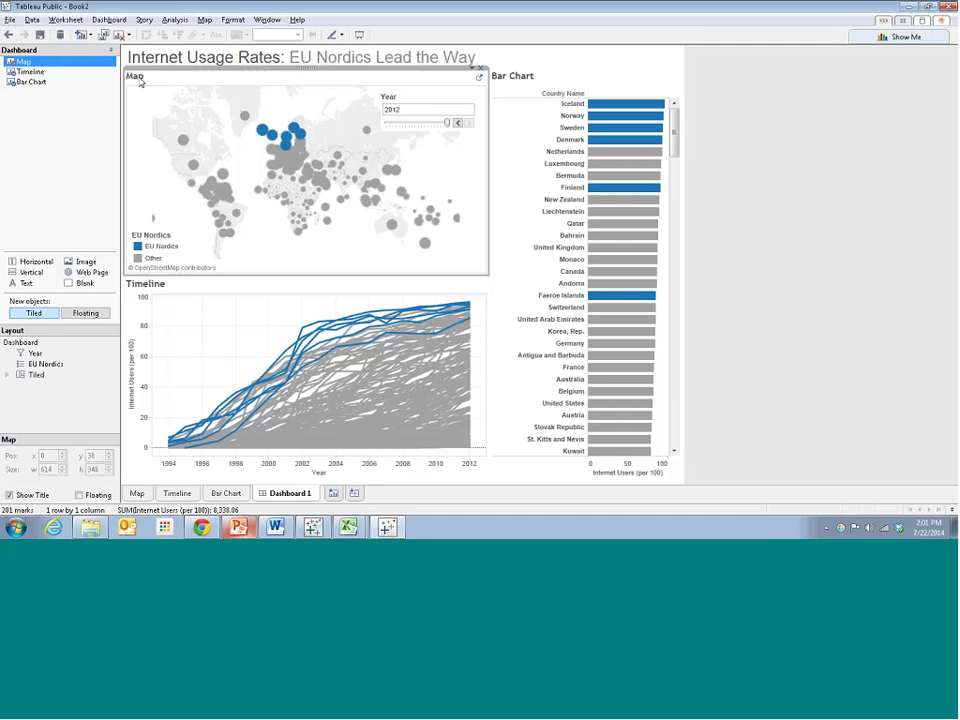
pyautogui.doubleClick(142, 82)
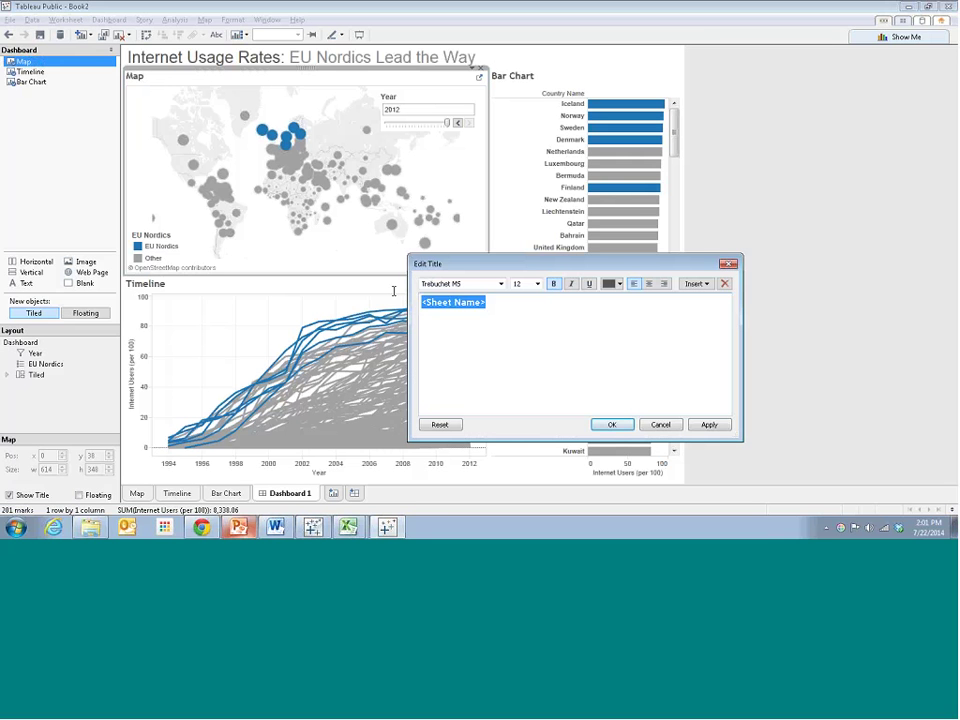
pyautogui.click(499, 316)
pyautogui.moveTo(499, 316); pyautogui.dragTo(354, 287)
pyautogui.write('World Map')
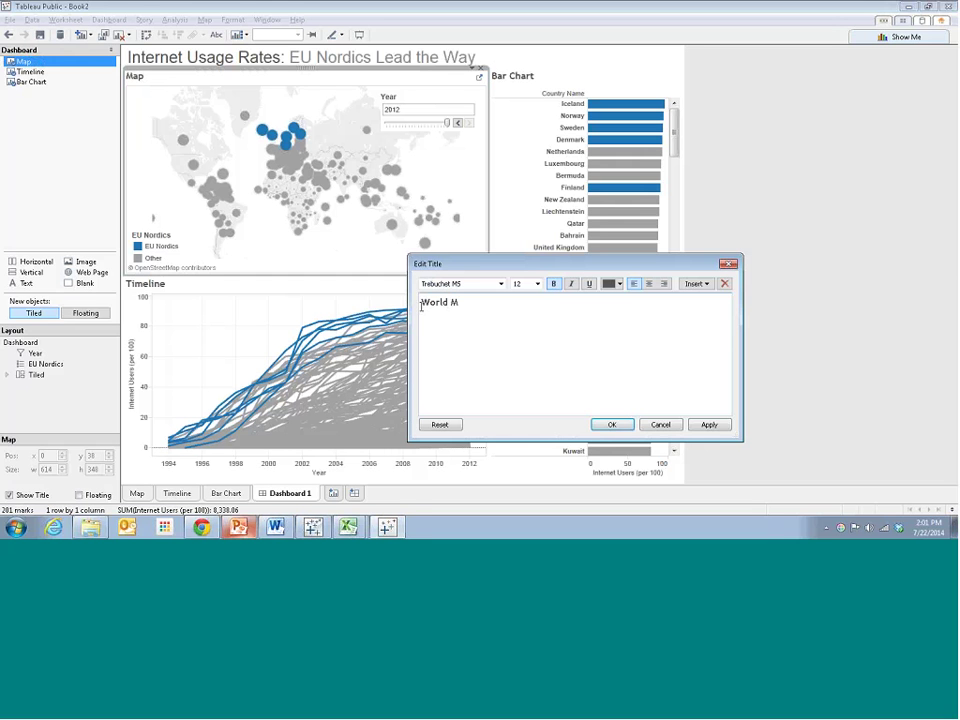
pyautogui.click(718, 424)
pyautogui.click(613, 424)
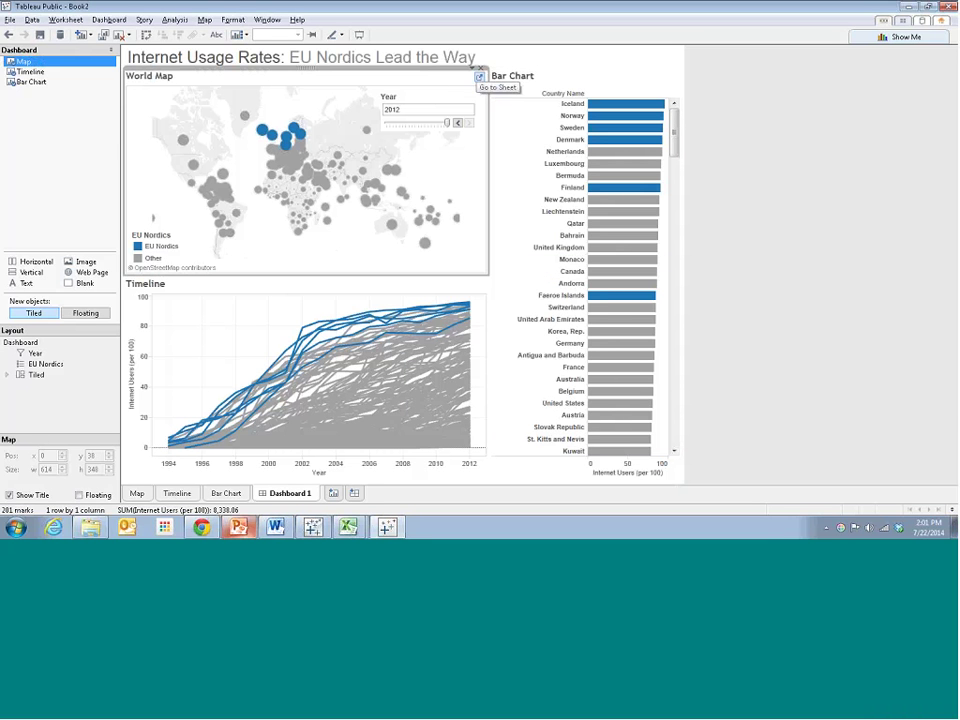
# Hide the World Map title on the dashboard.
pyautogui.click(474, 74)
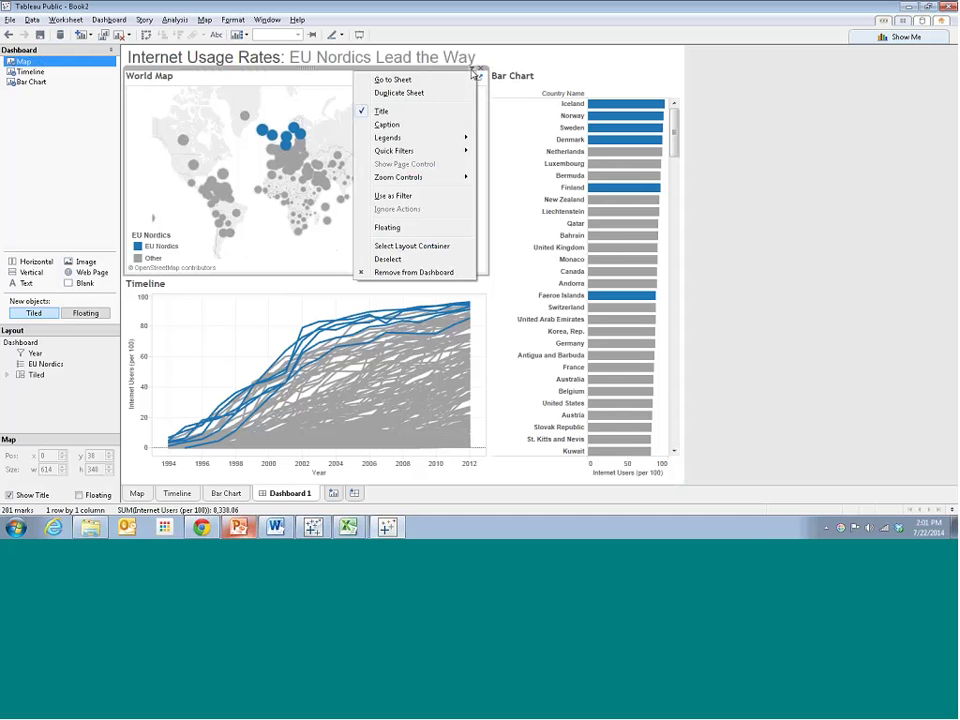
pyautogui.click(446, 66)
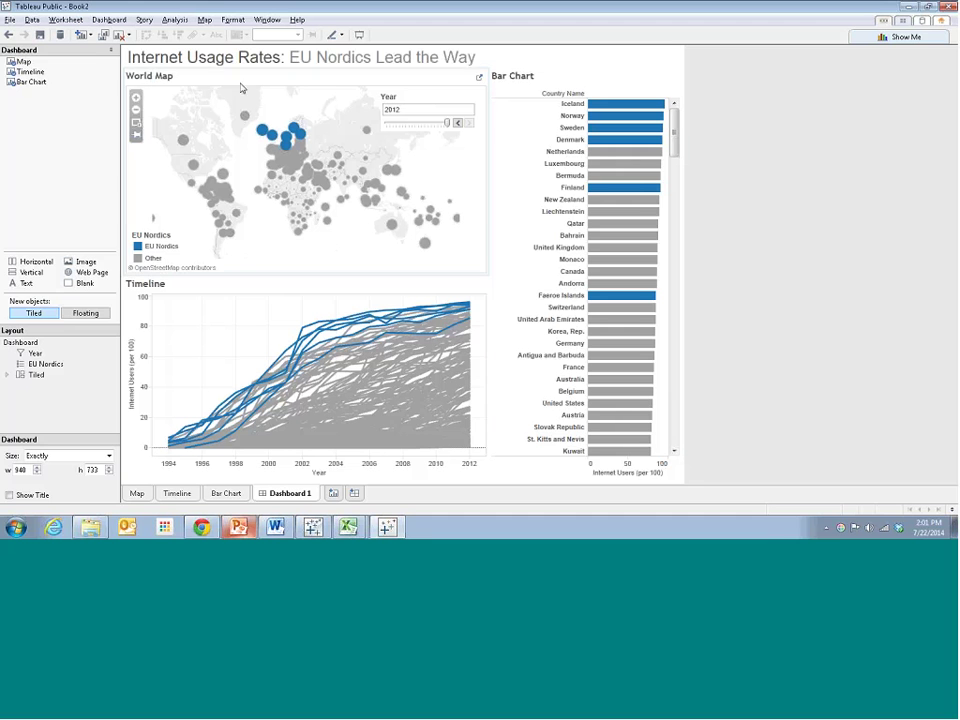
pyautogui.click(174, 85)
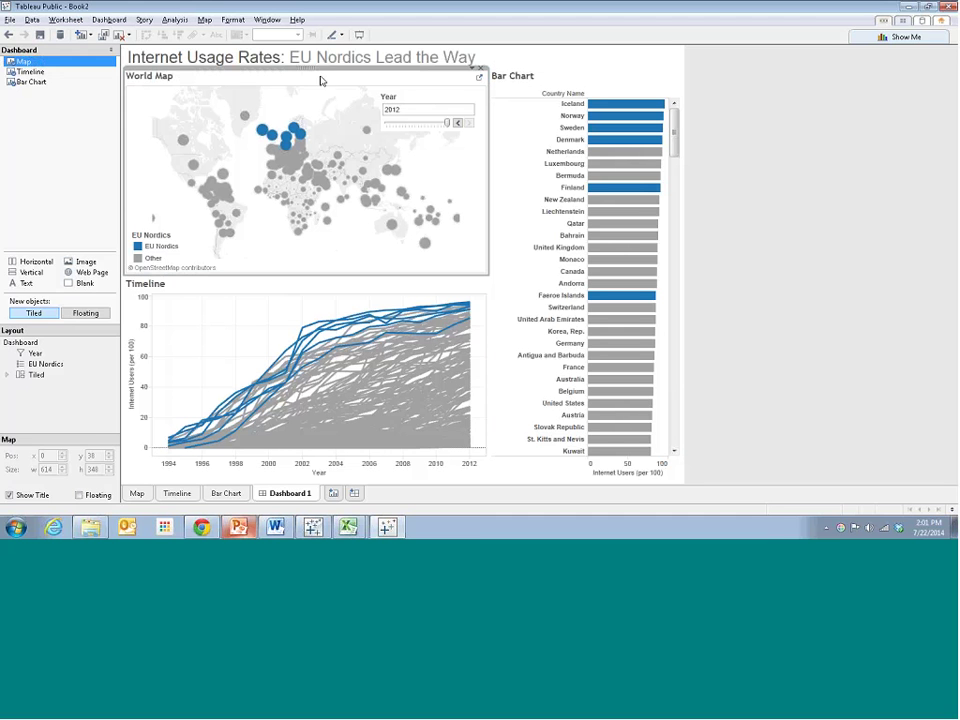
pyautogui.moveTo(174, 101)
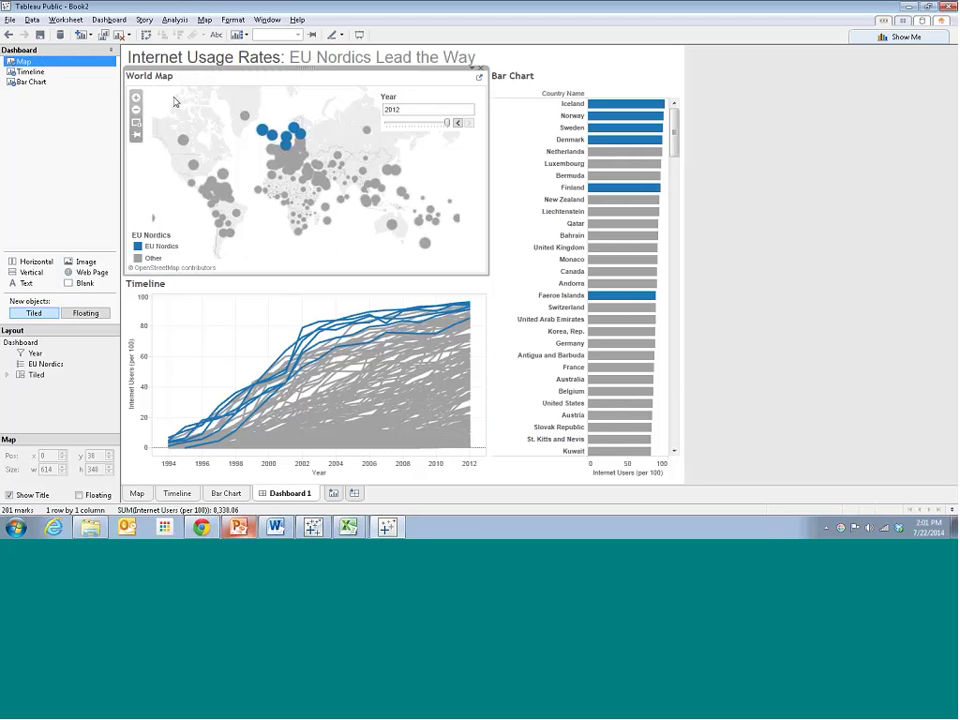
pyautogui.click(480, 67)
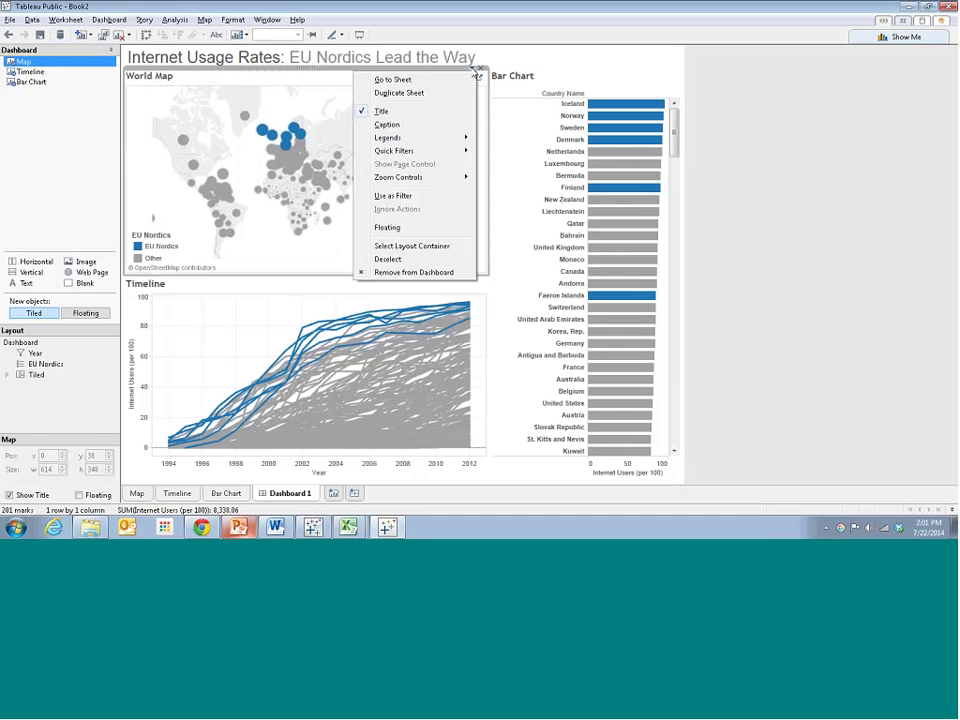
pyautogui.click(384, 112)
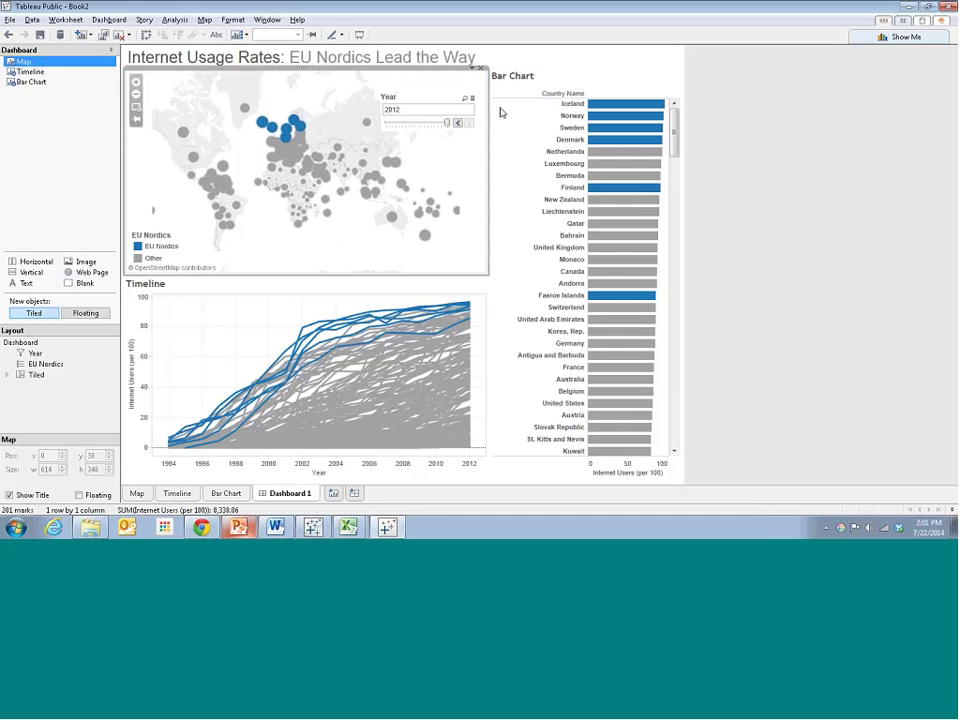
# Hide the titles of the bar chart and the timeline on the dashboard.
pyautogui.click(547, 81)
pyautogui.click(666, 68)
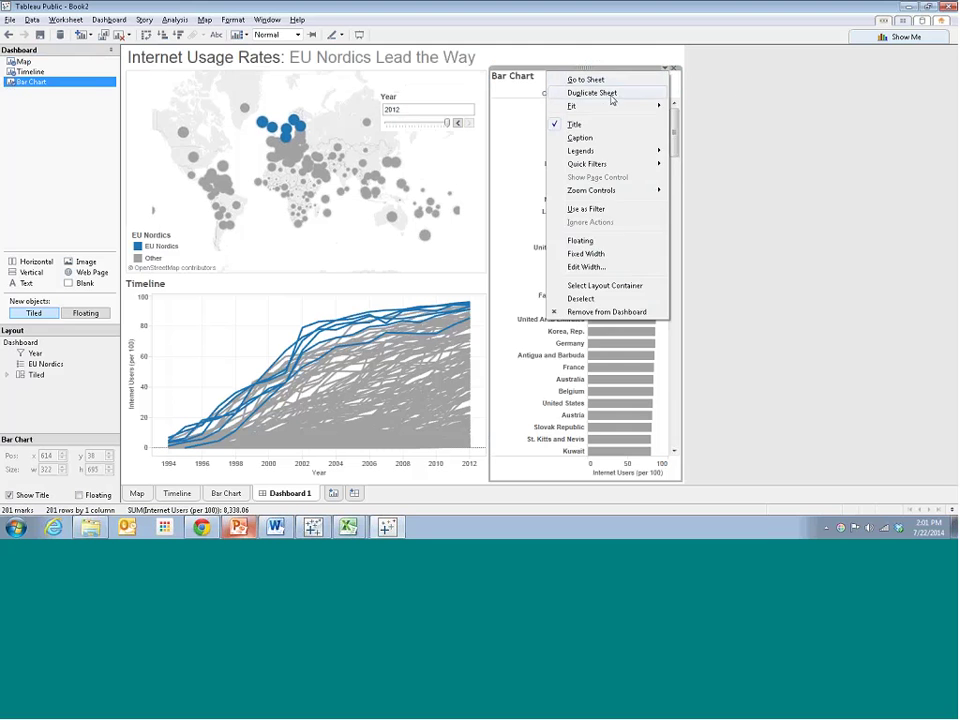
pyautogui.click(598, 121)
pyautogui.click(450, 283)
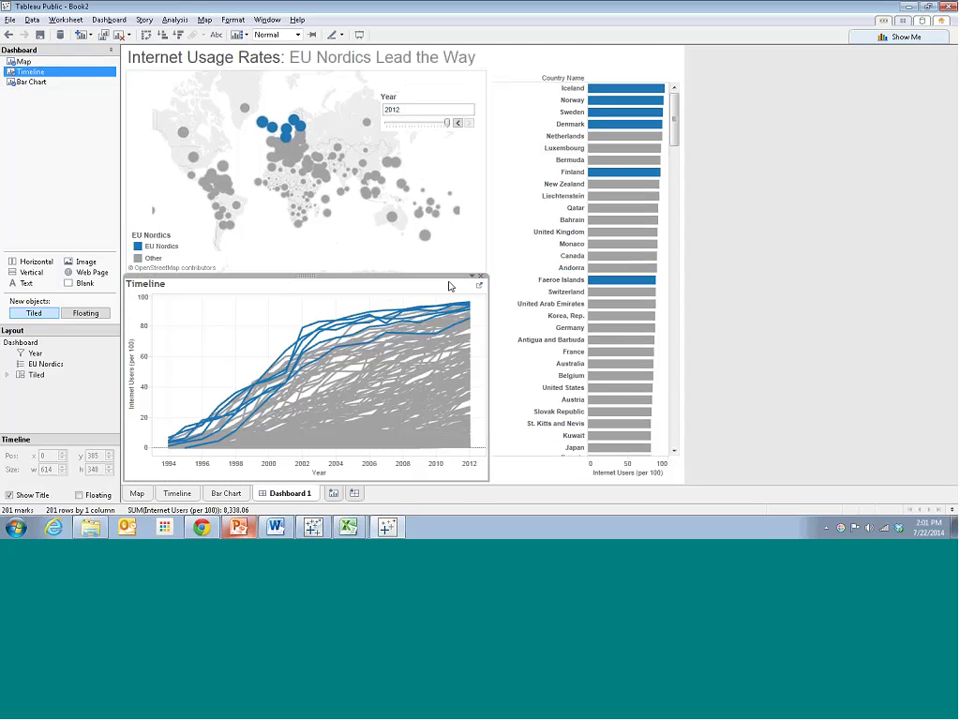
pyautogui.click(475, 280)
pyautogui.click(392, 331)
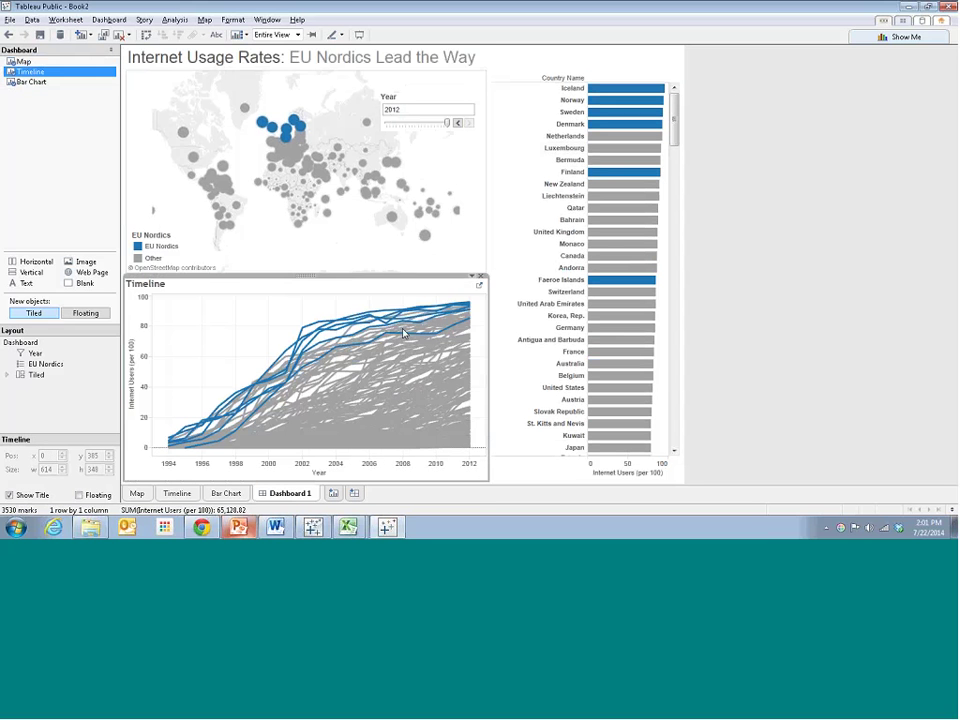
pyautogui.click(714, 242)
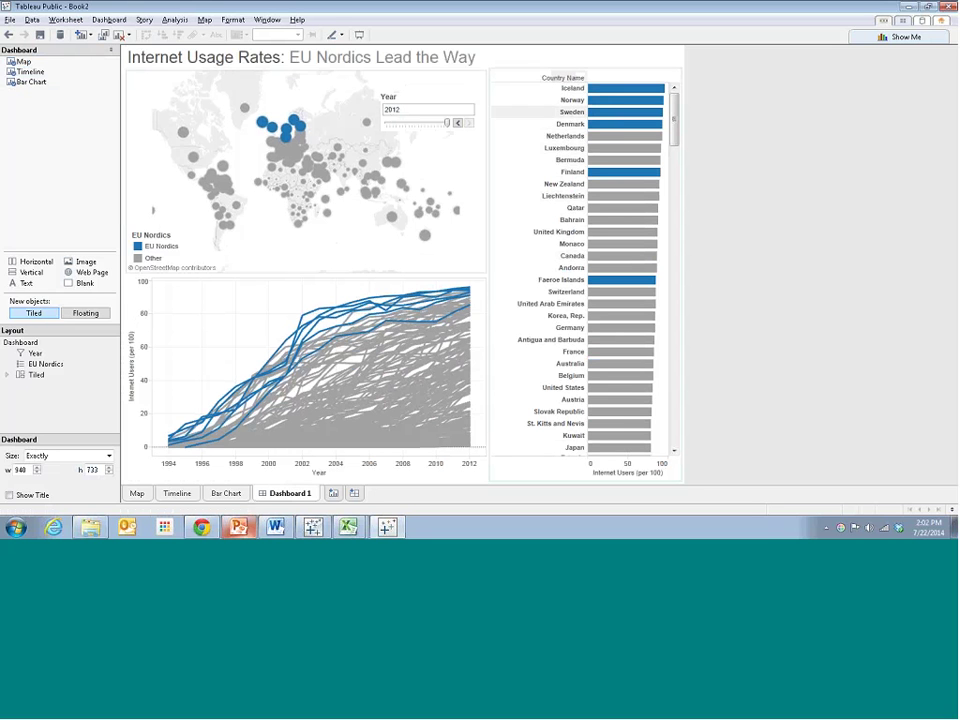
# Hide the bar chart's Country Name row field label and move the floating Year filter up to the map's top edge.
pyautogui.rightClick(557, 80)
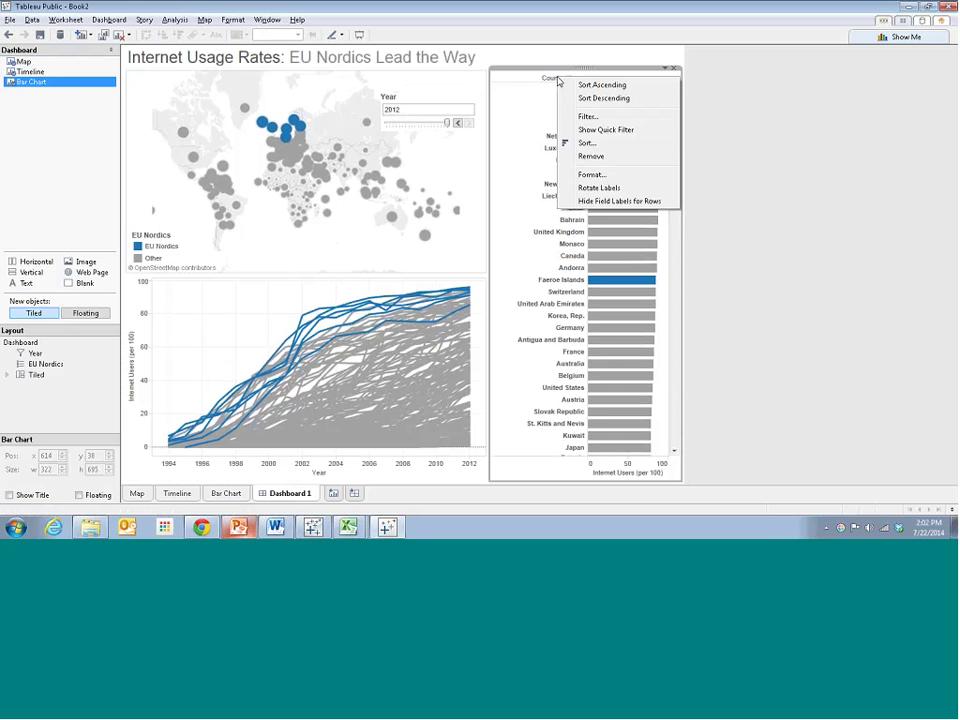
pyautogui.click(602, 202)
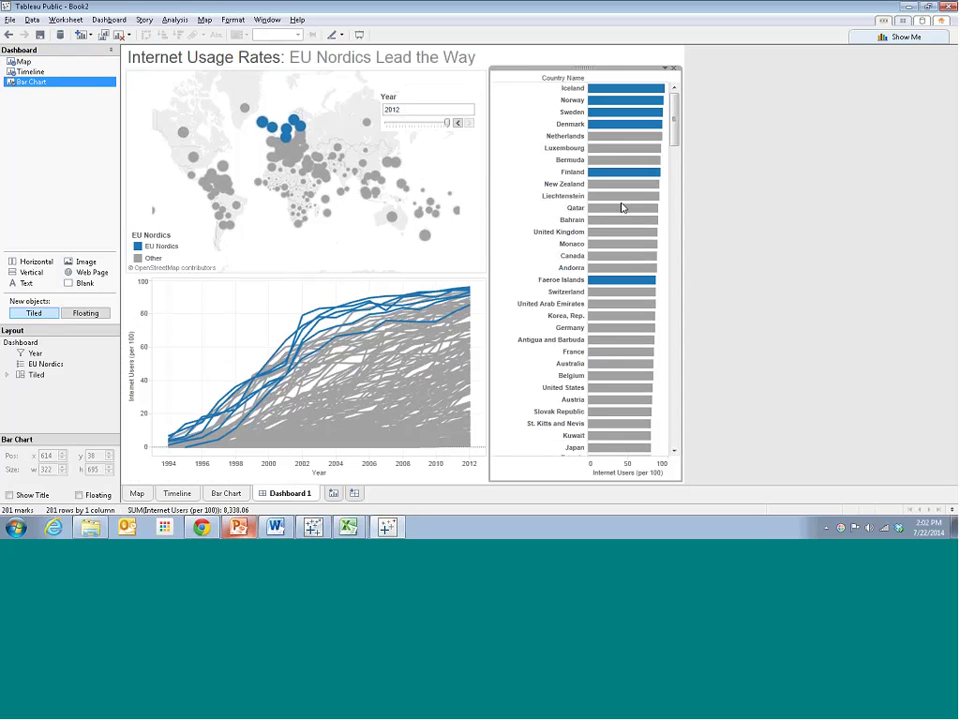
pyautogui.click(430, 95)
pyautogui.moveTo(435, 77); pyautogui.dragTo(441, 58)
pyautogui.click(820, 186)
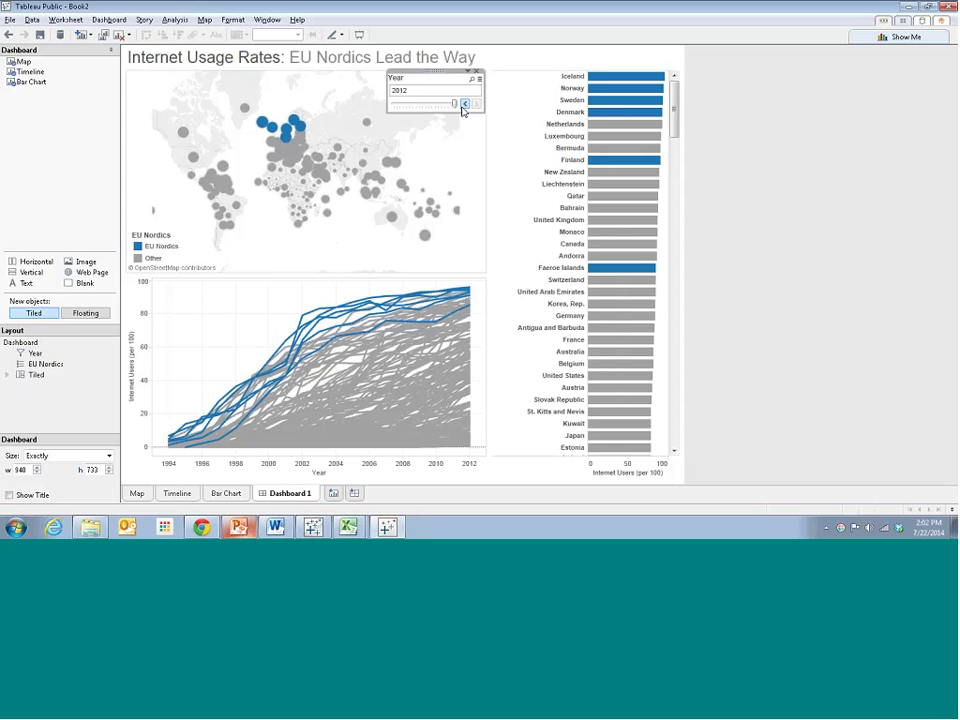
# Try the Year filter at 2010 and set it back to 2012, and zoom into the map and undo the zoom.
pyautogui.click(463, 104)
pyautogui.click(463, 104)
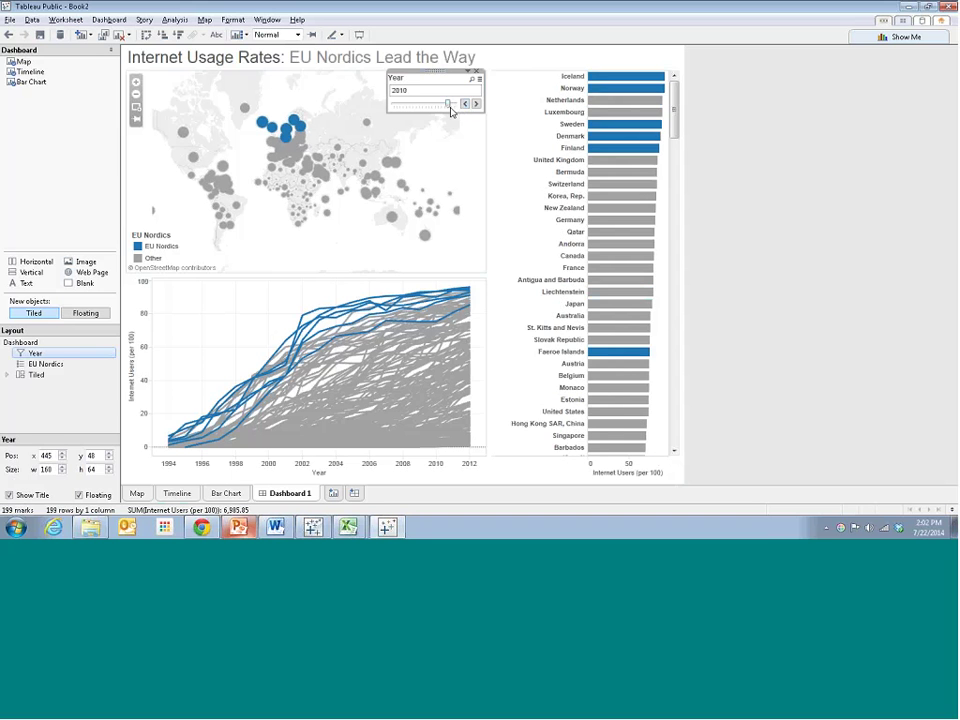
pyautogui.click(476, 104)
pyautogui.click(476, 104)
pyautogui.click(773, 184)
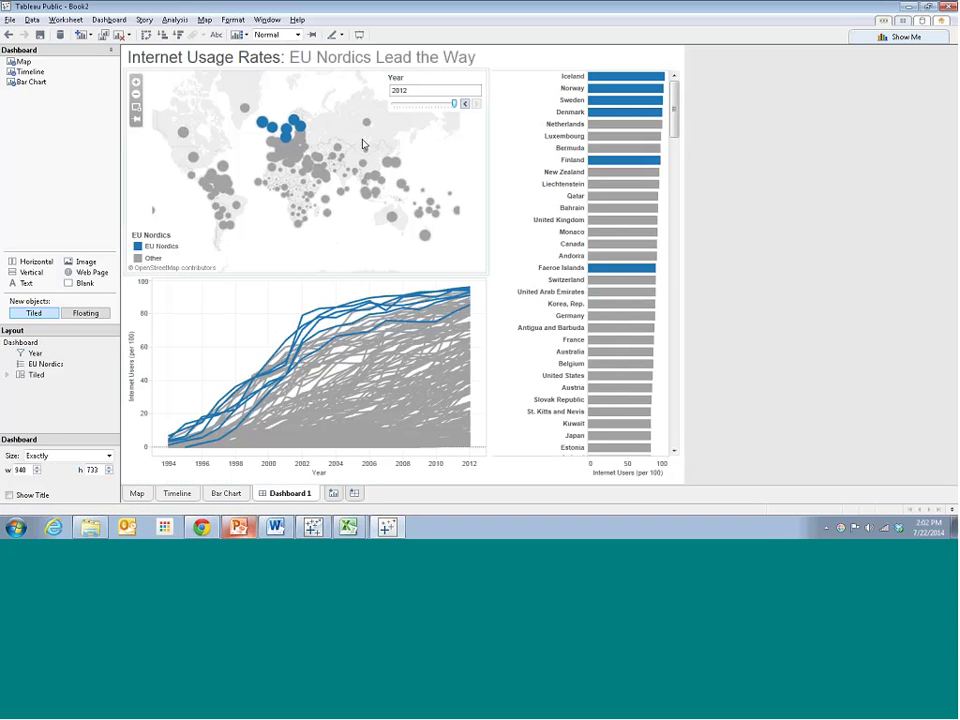
pyautogui.scroll(3, 334, 135)
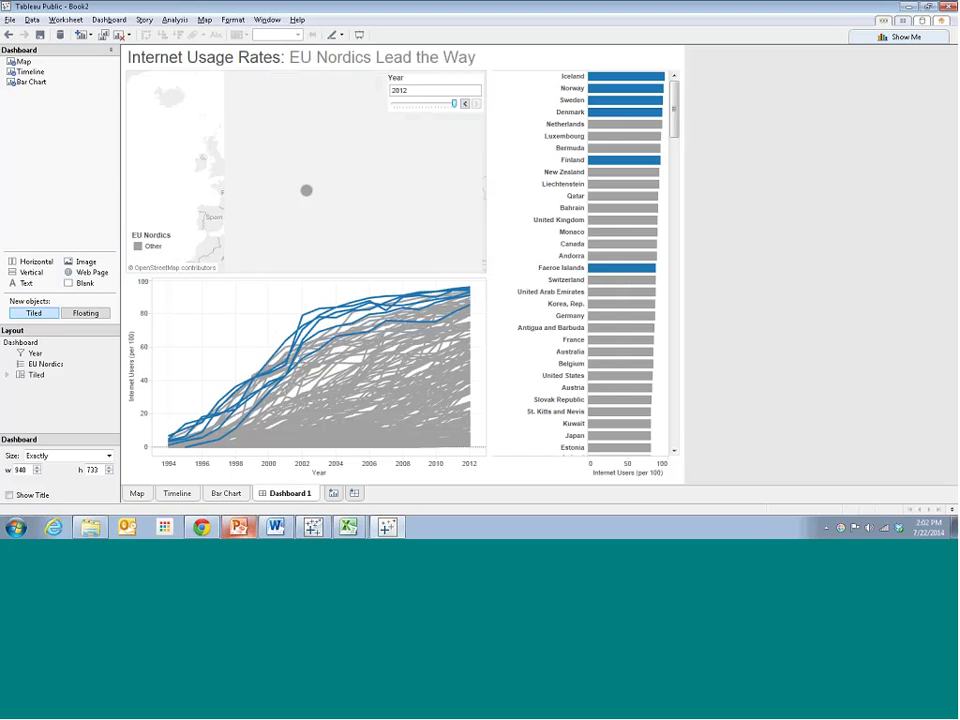
pyautogui.click(8, 34)
# Switch to the CDWT_ch14_InternetCombined workbook and examine the colour transparency of the marks on its Map worksheet.
pyautogui.click(290, 148)
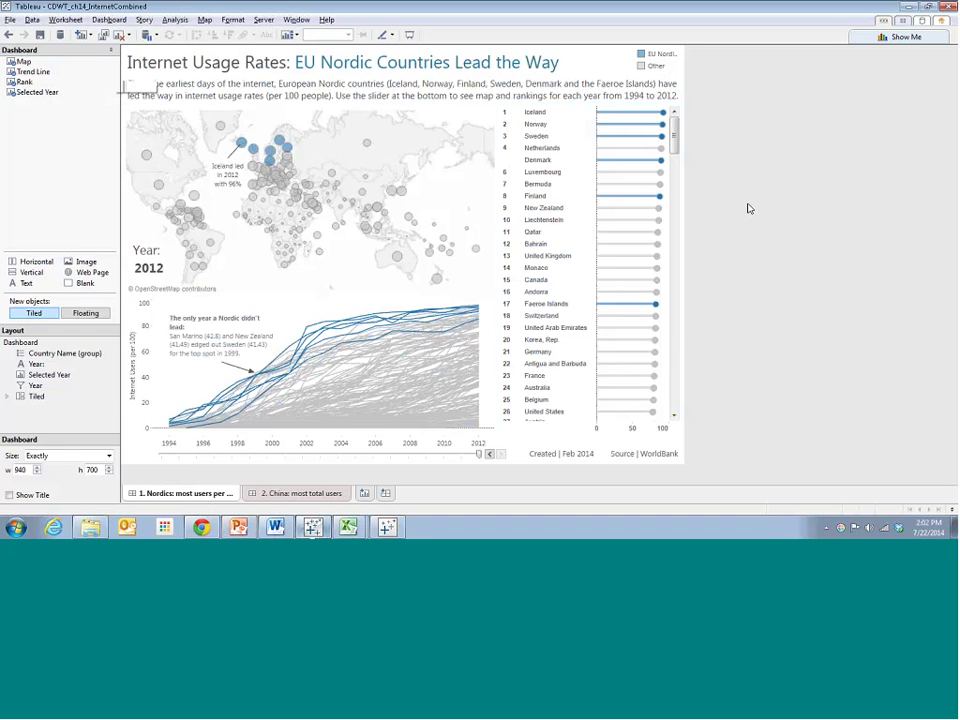
pyautogui.click(207, 131)
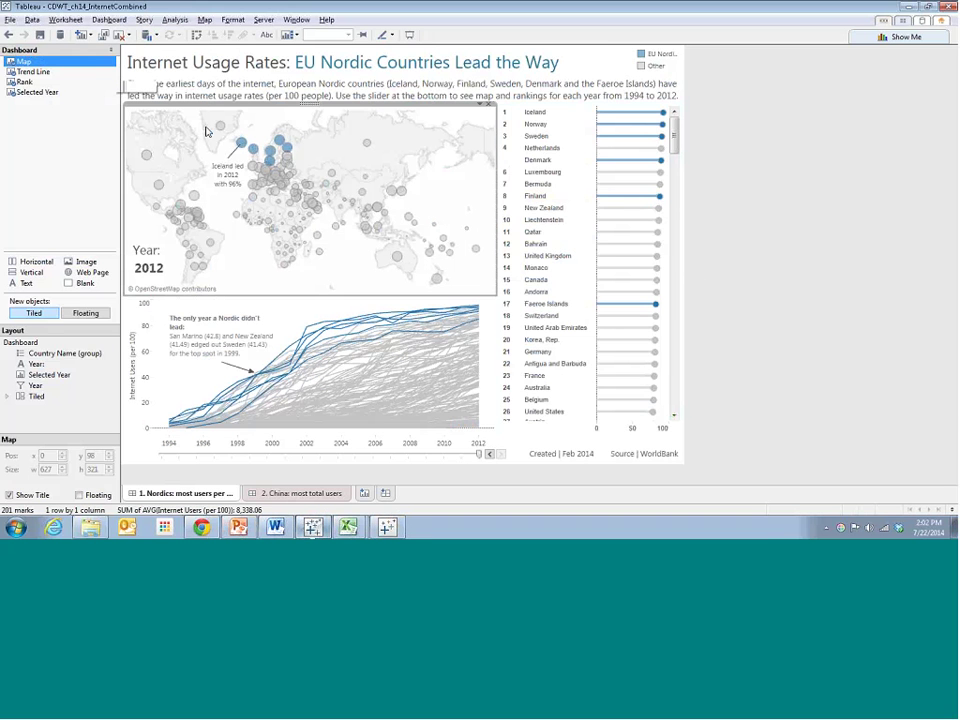
pyautogui.click(112, 65)
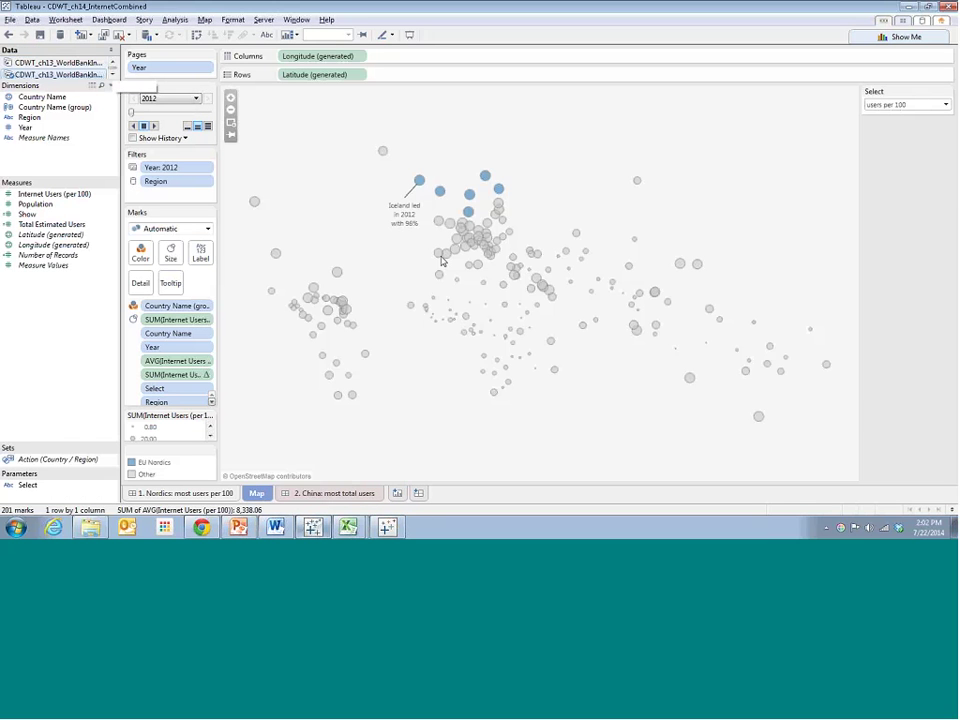
pyautogui.click(150, 254)
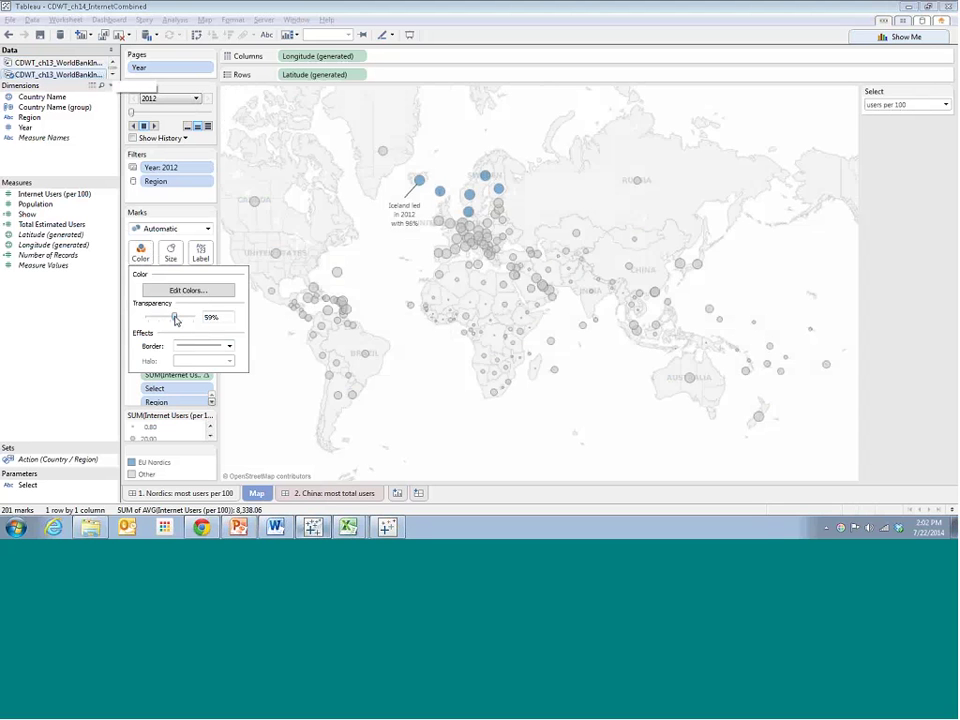
pyautogui.click(264, 336)
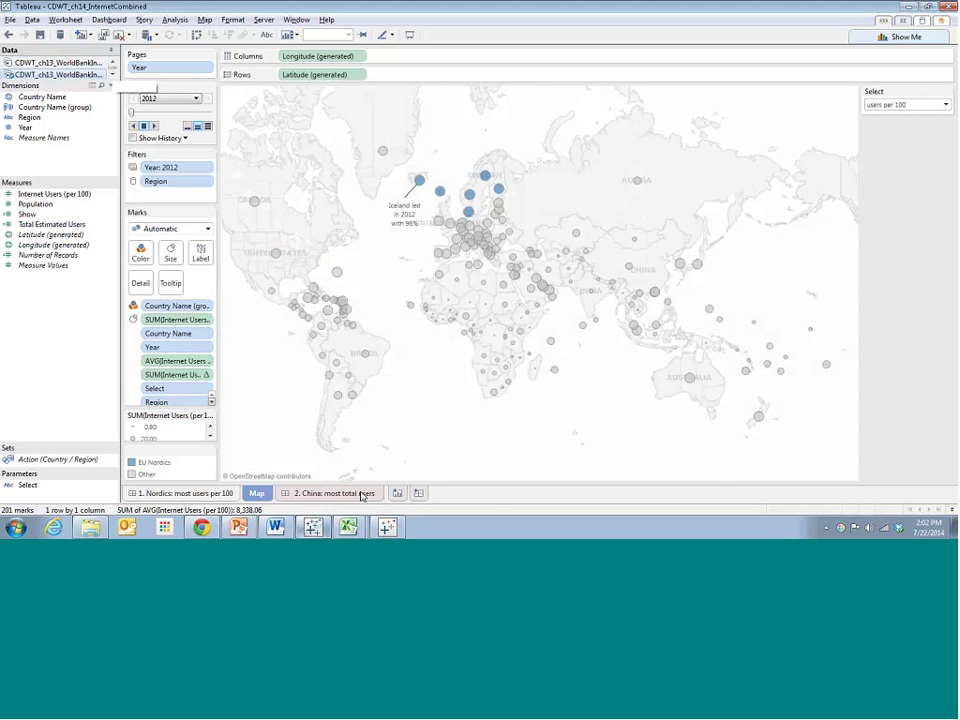
# Add a new blank dashboard, and return to the Nordics dashboard to examine its Selected Year and Map sheets.
pyautogui.click(420, 494)
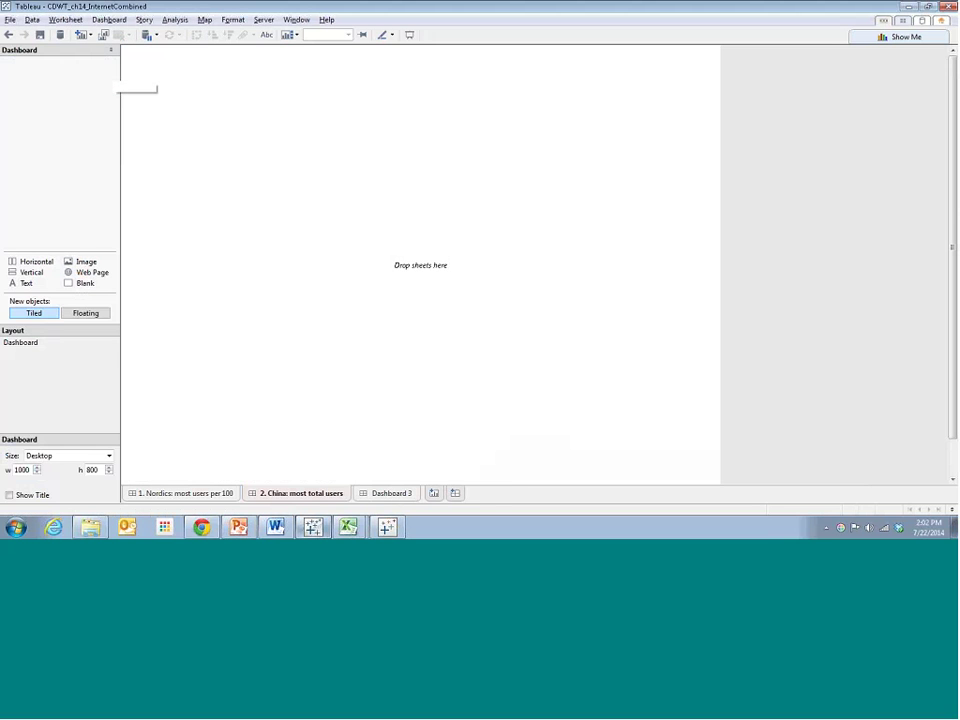
pyautogui.click(190, 493)
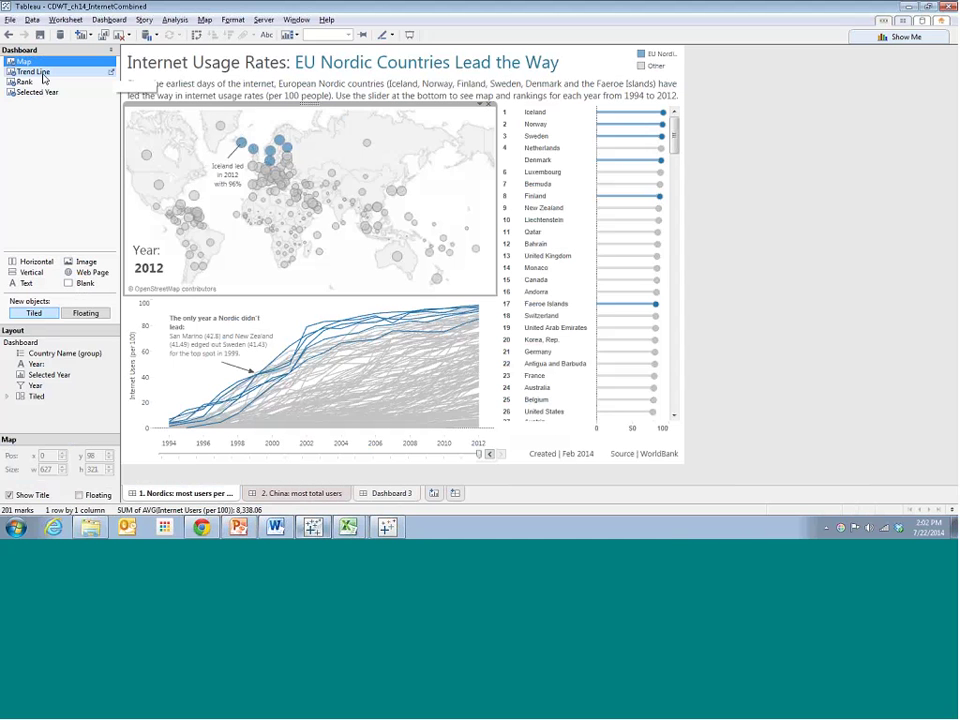
pyautogui.click(43, 92)
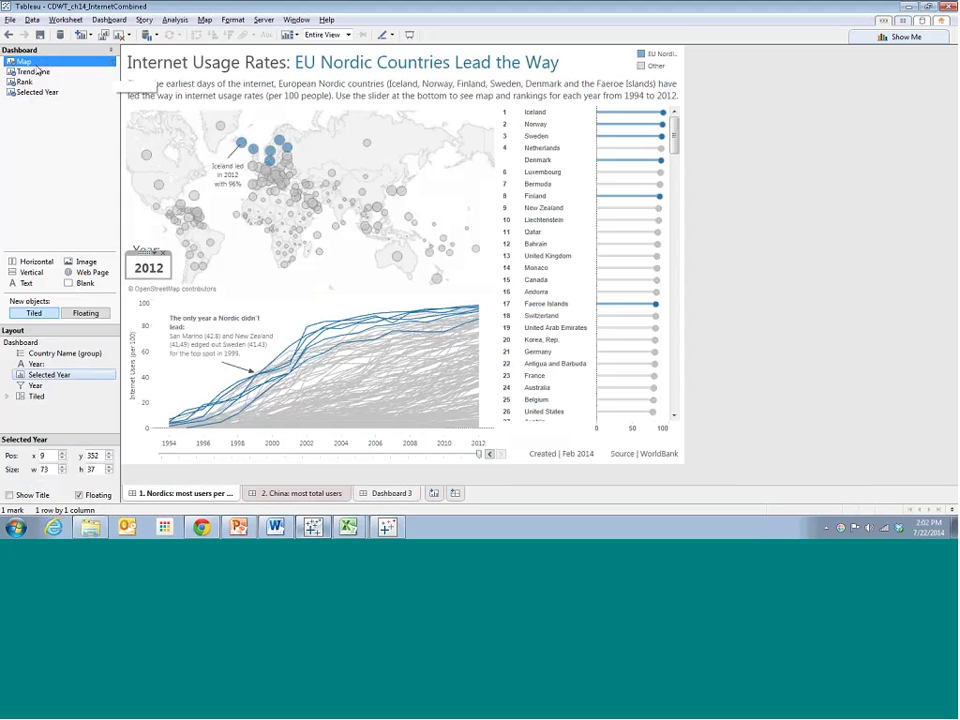
pyautogui.click(35, 72)
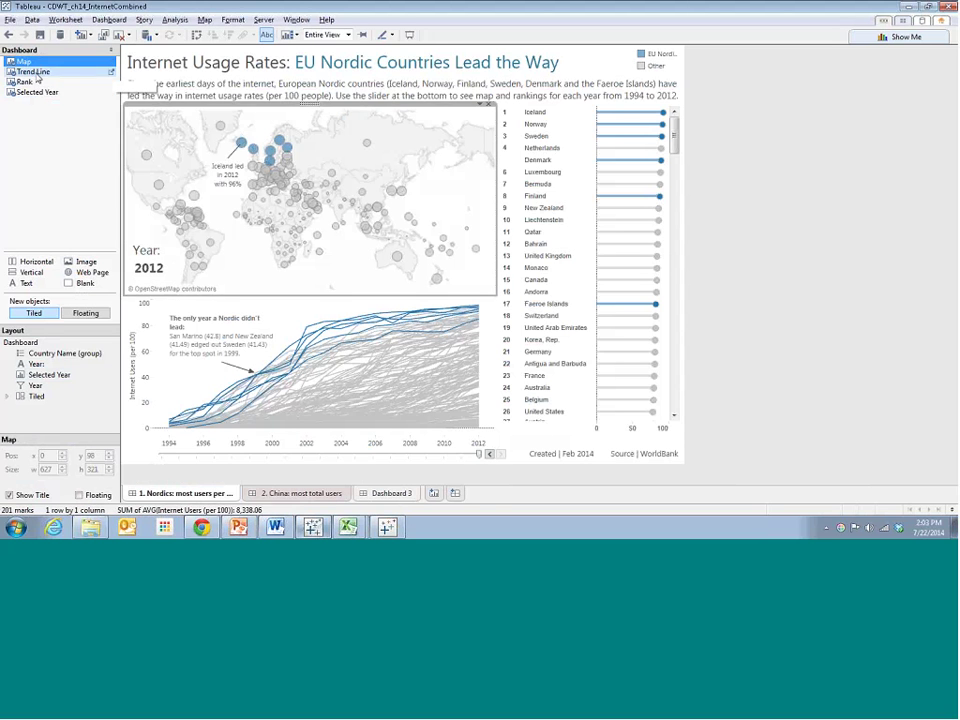
# Unhide the Map, Trend Line, Rank and Selected Year worksheets used by the Nordics dashboard.
pyautogui.click(45, 62)
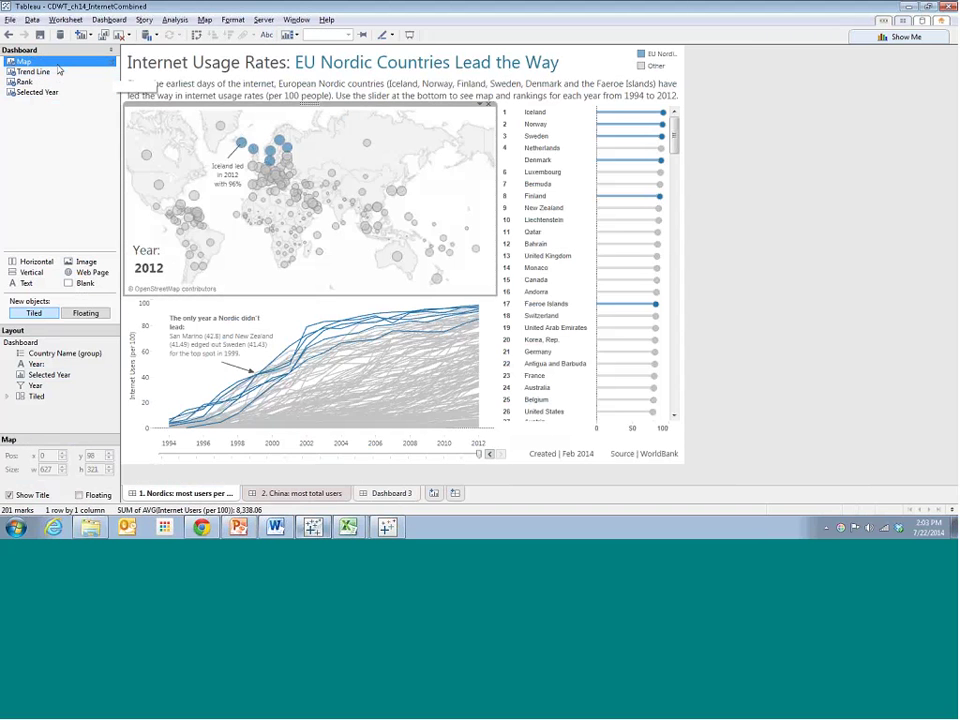
pyautogui.rightClick(56, 64)
pyautogui.click(95, 144)
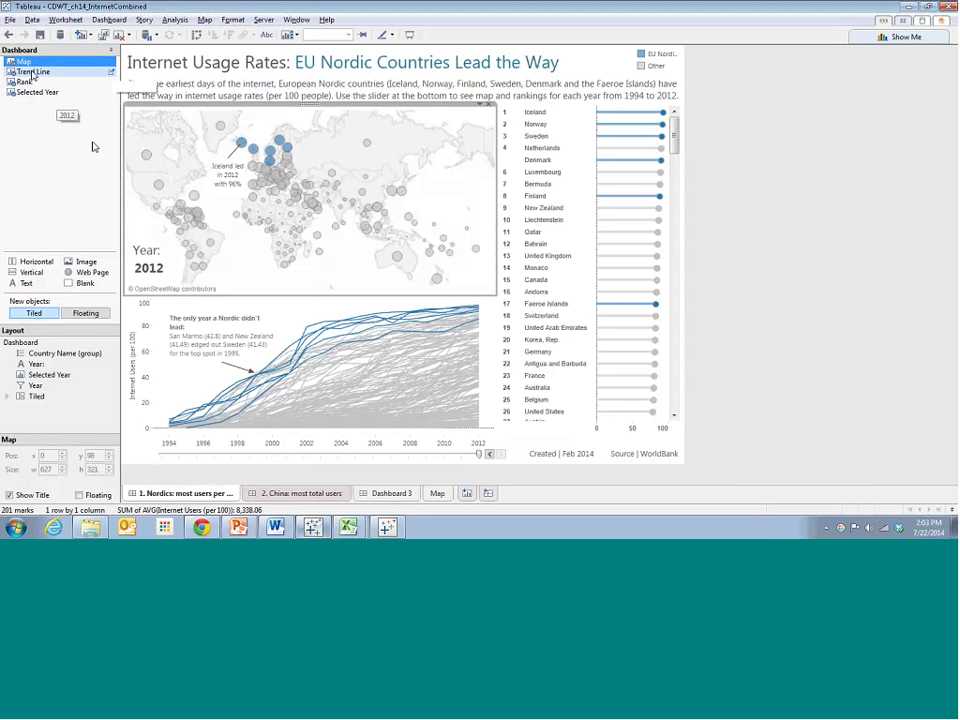
pyautogui.rightClick(34, 72)
pyautogui.click(62, 150)
pyautogui.rightClick(30, 82)
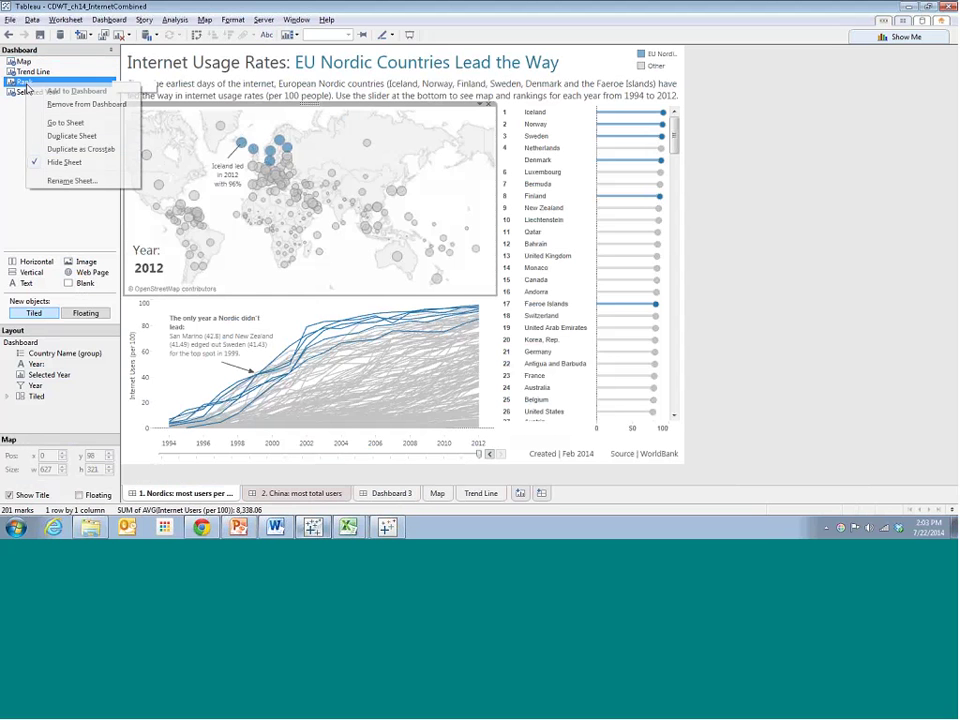
pyautogui.click(29, 102)
pyautogui.rightClick(30, 92)
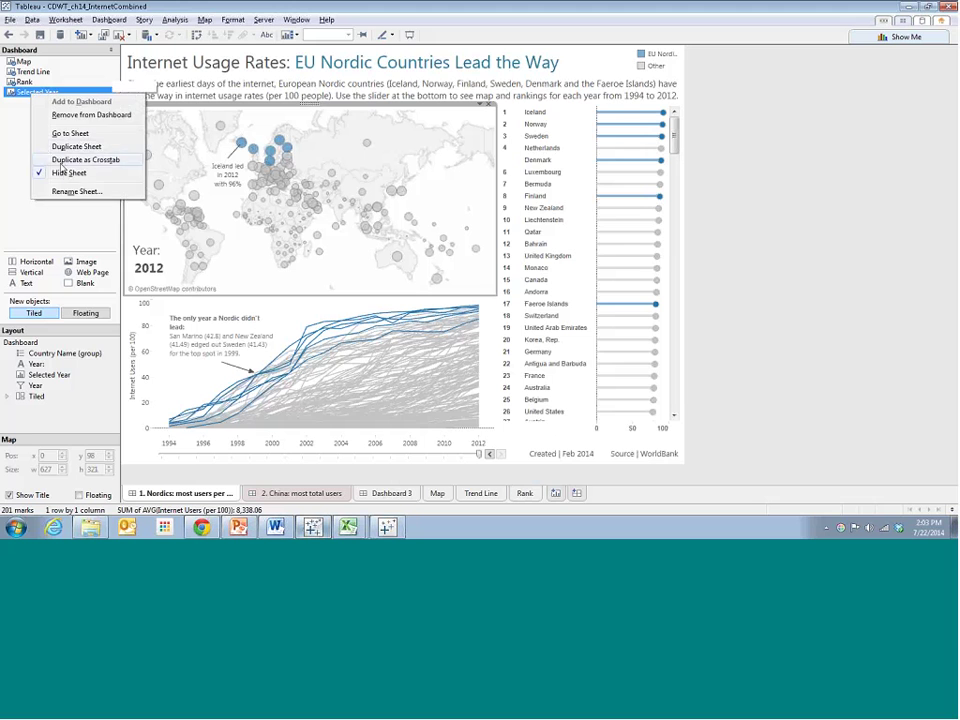
pyautogui.click(50, 169)
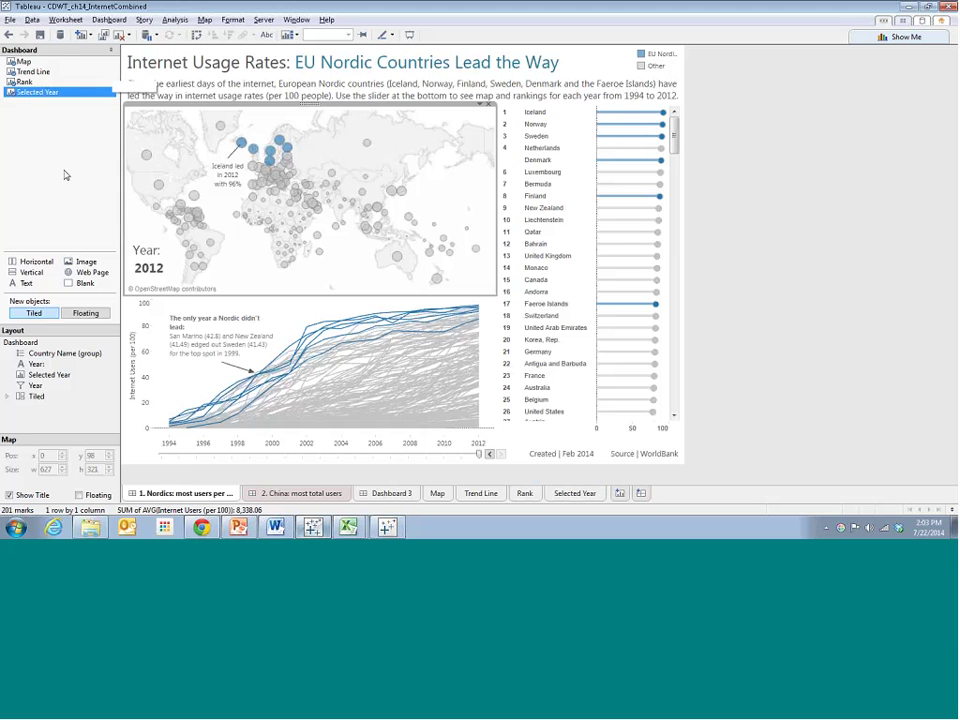
# Switch to the Book2 workbook in Tableau Public and return to the CDWT_ch14_InternetCombined workbook.
pyautogui.click(767, 163)
pyautogui.click(389, 527)
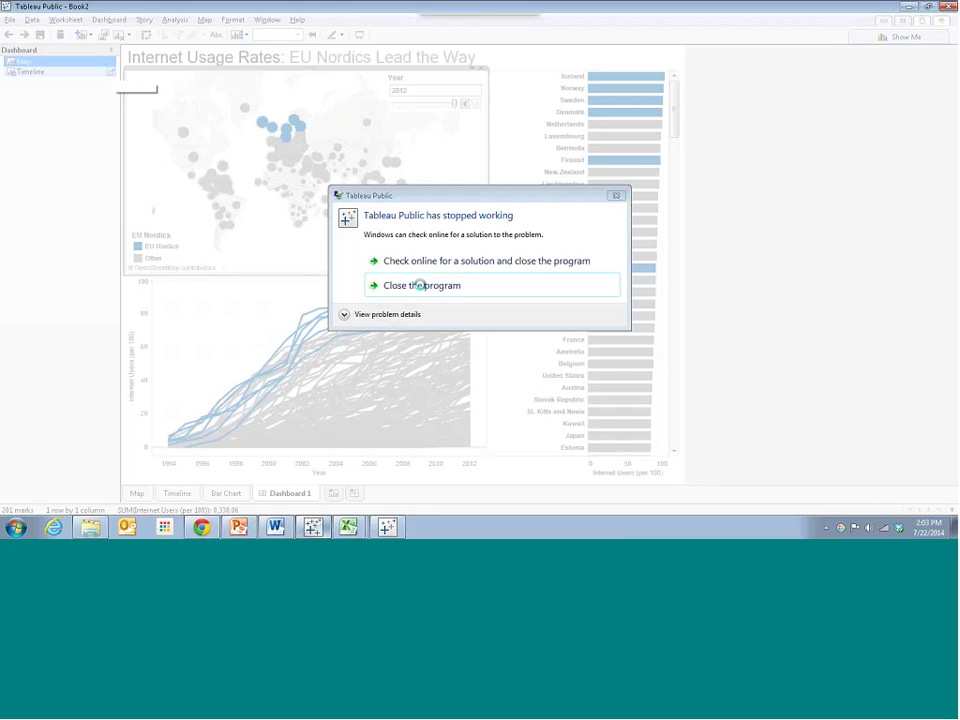
pyautogui.click(315, 528)
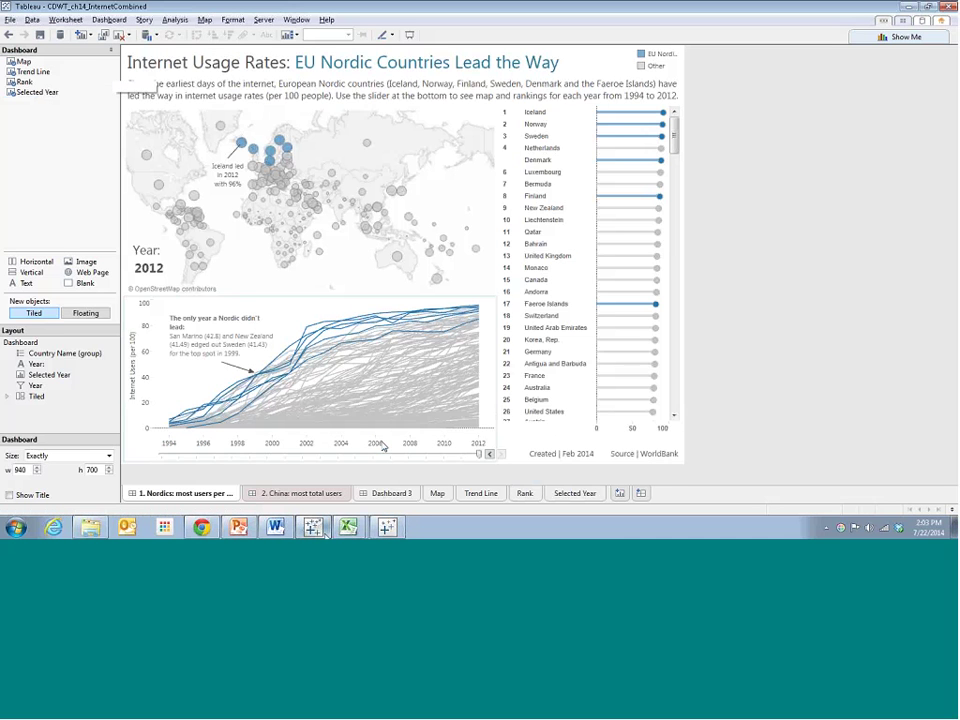
# Create a new dashboard with the Map sheet above the Trend Line sheet and the Rank sheet as a column beside both.
pyautogui.click(641, 494)
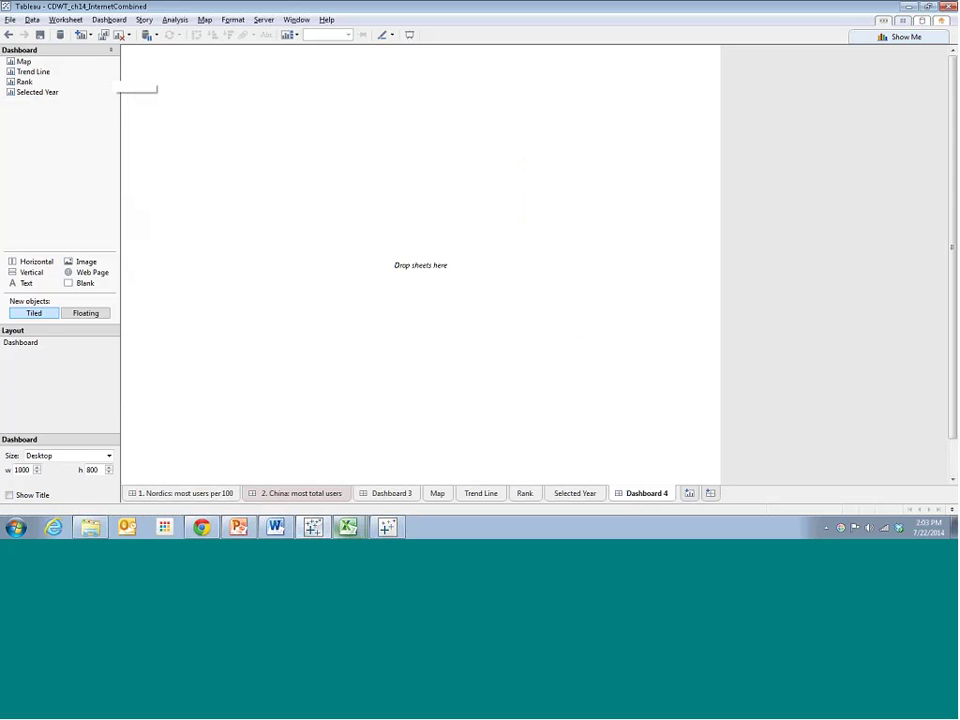
pyautogui.moveTo(23, 61); pyautogui.dragTo(264, 124)
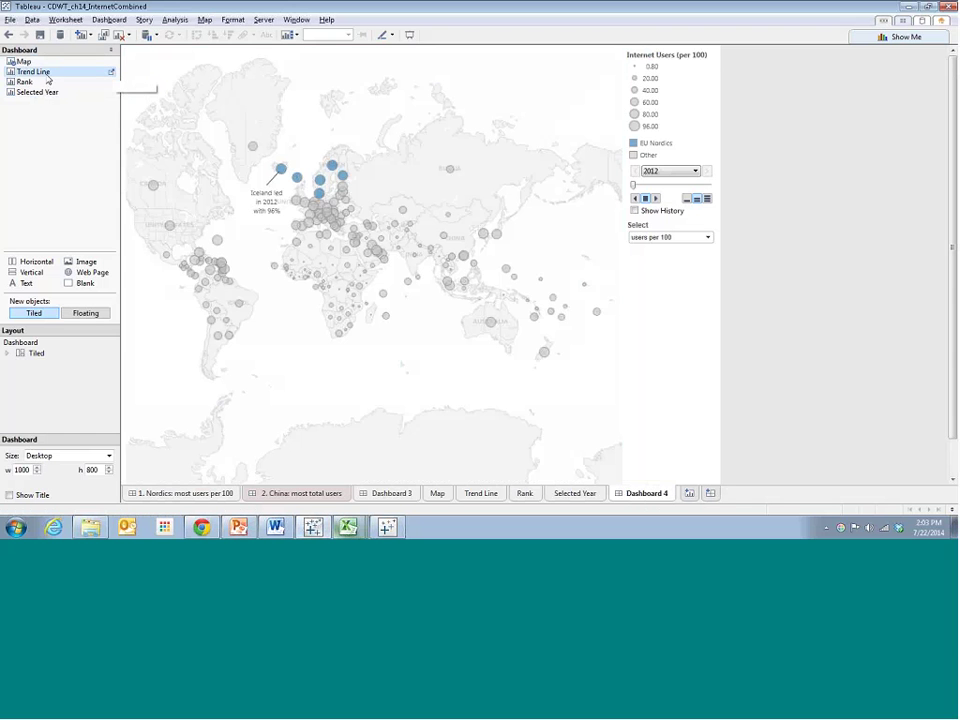
pyautogui.moveTo(45, 71); pyautogui.dragTo(321, 336)
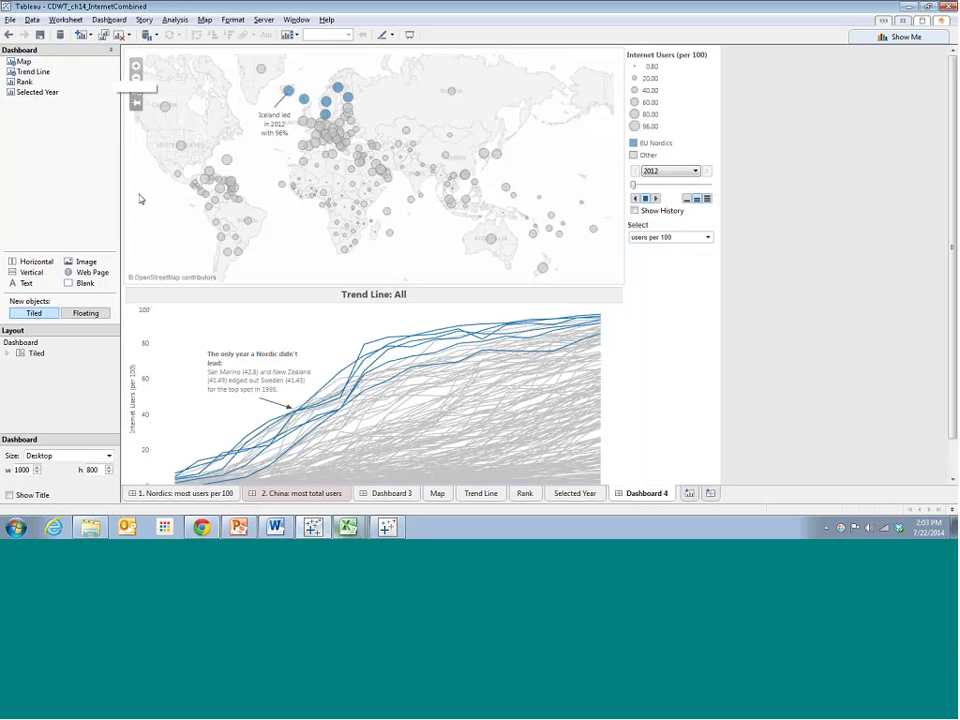
pyautogui.moveTo(28, 86); pyautogui.dragTo(622, 274)
# Remove the Internet Users (per 100) size legend and float the EU Nordics colour legend over the map's lower-right corner.
pyautogui.click(692, 110)
pyautogui.click(712, 57)
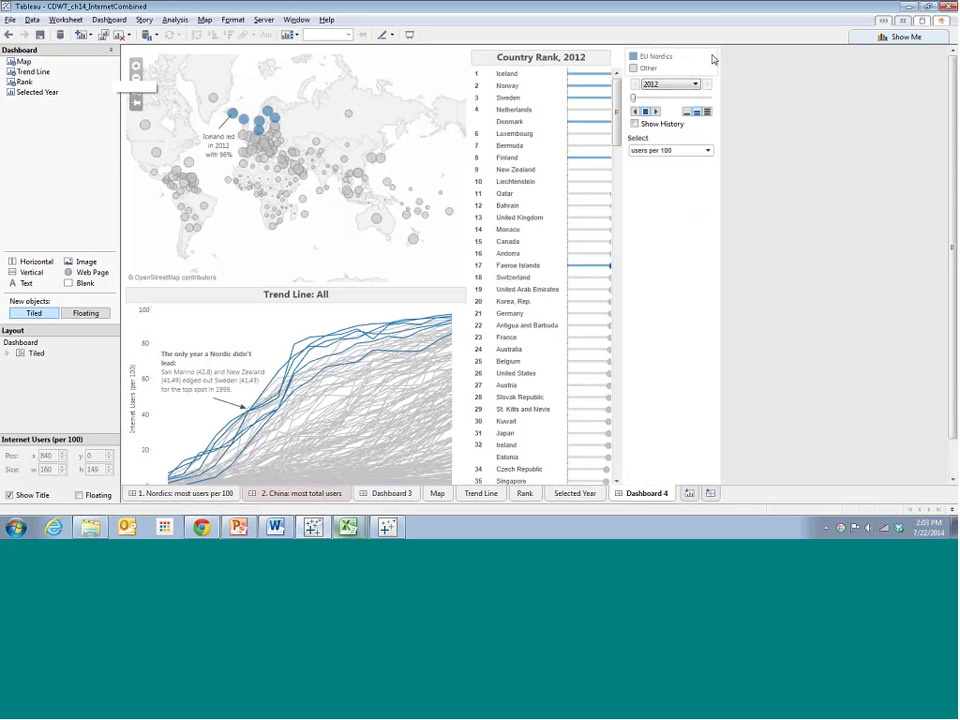
pyautogui.click(701, 60)
pyautogui.click(709, 48)
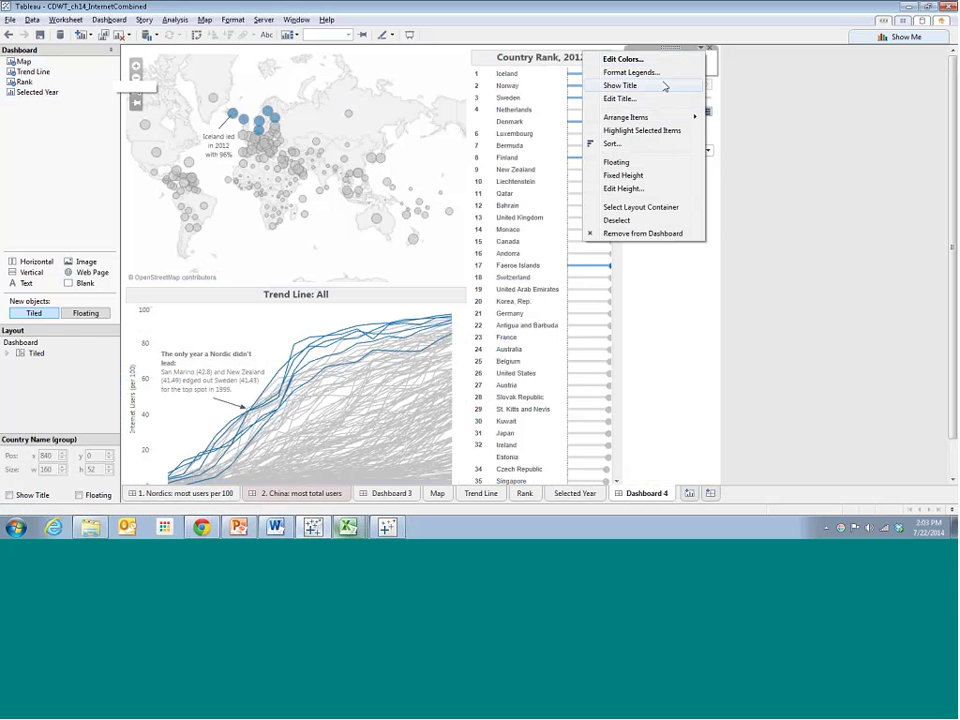
pyautogui.click(625, 162)
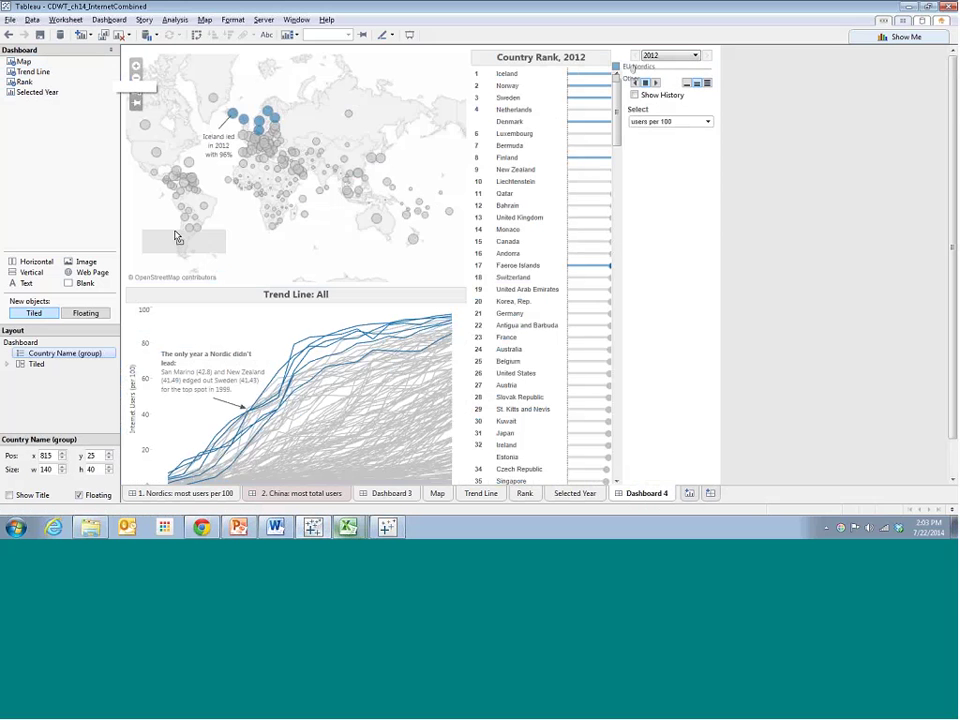
pyautogui.moveTo(177, 237); pyautogui.dragTo(405, 259)
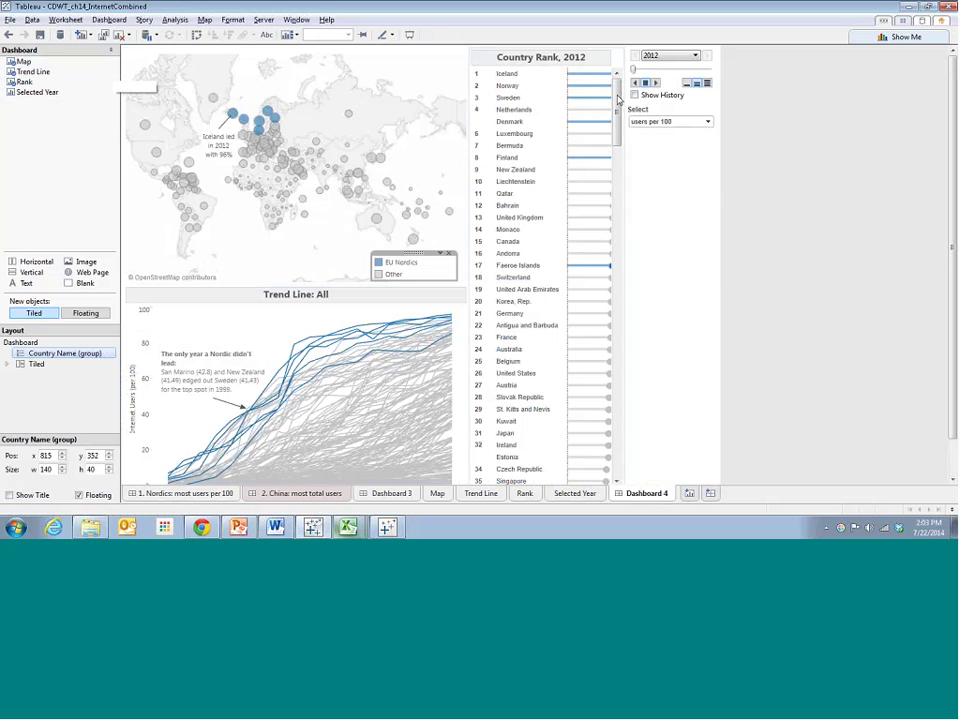
# Remove the Year control from the new dashboard.
pyautogui.click(681, 74)
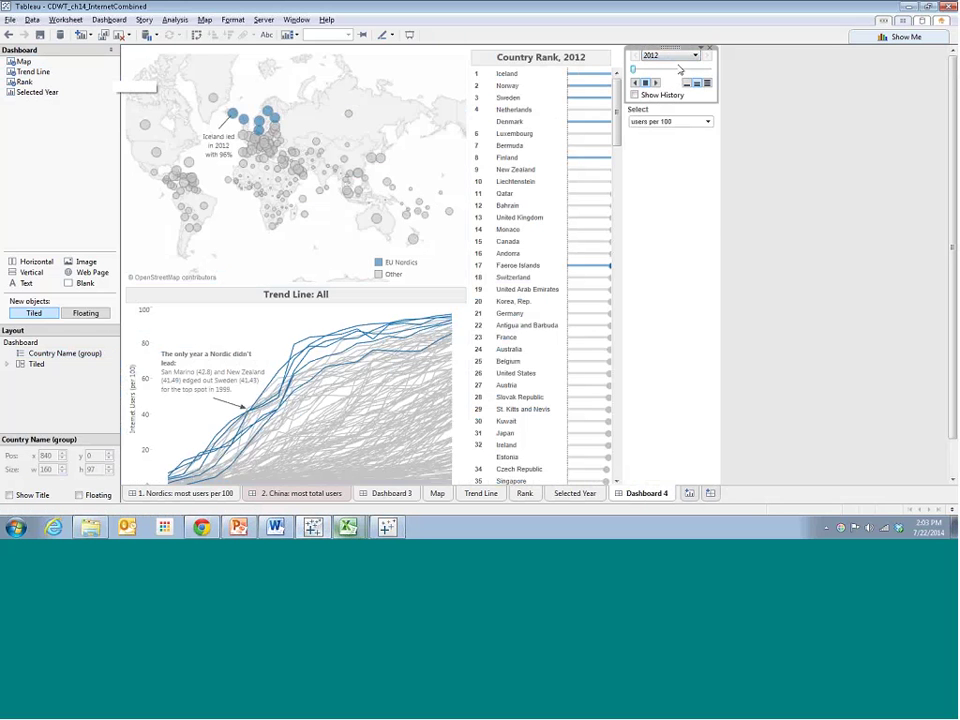
pyautogui.click(710, 52)
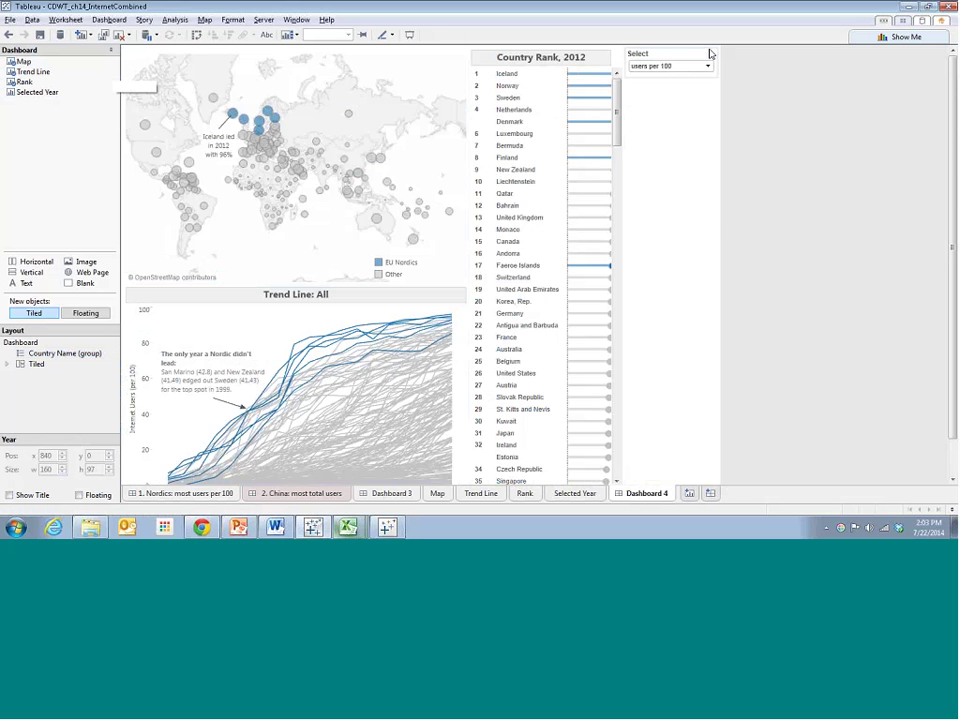
# Remove the Select parameter control beside the Country Rank view from the dashboard.
pyautogui.click(685, 60)
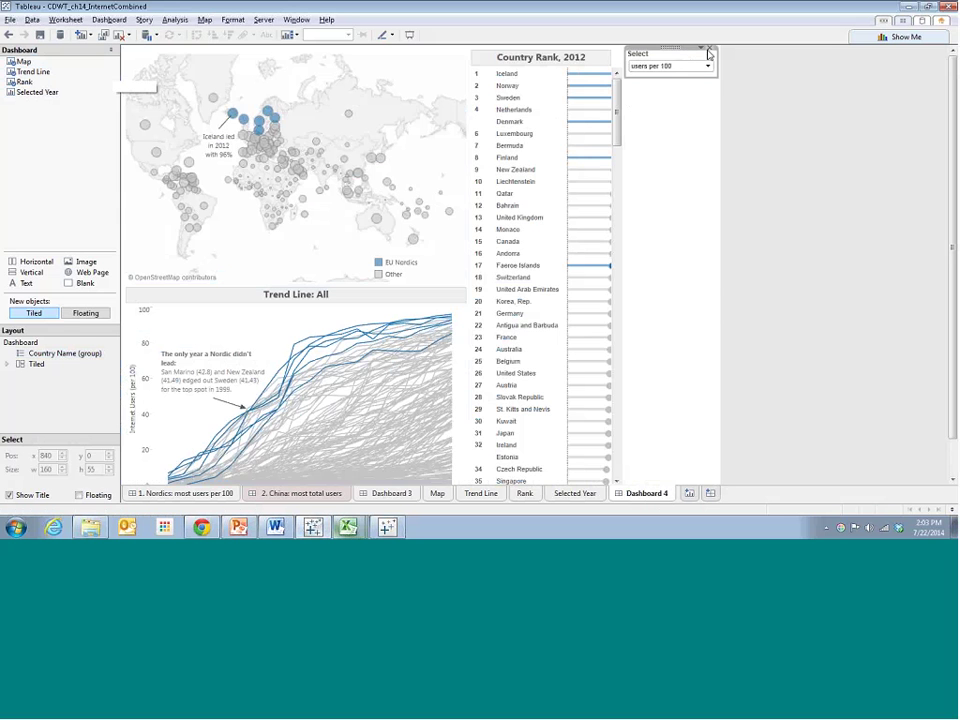
pyautogui.click(708, 52)
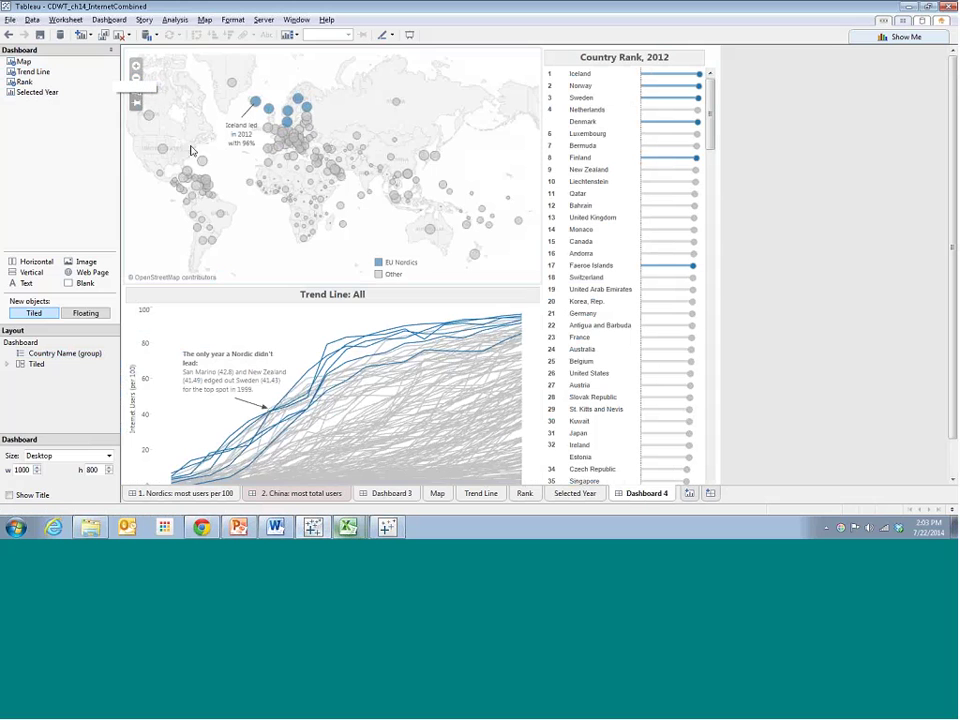
pyautogui.click(133, 74)
pyautogui.click(829, 319)
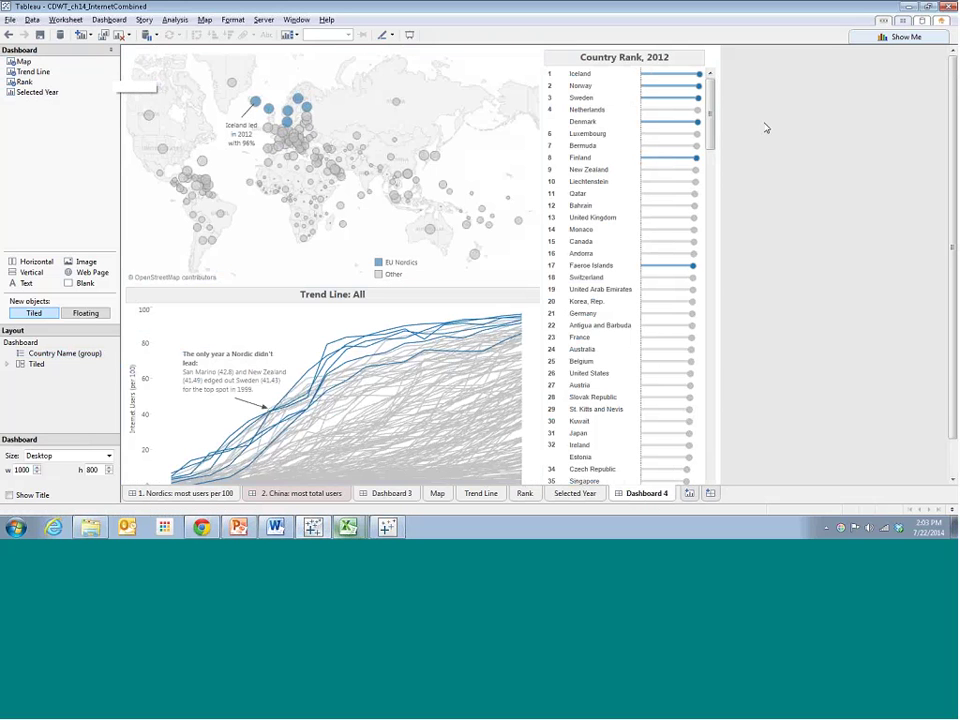
# Move the floating EU Nordics/Other colour legend to the map's upper-right corner.
pyautogui.click(405, 261)
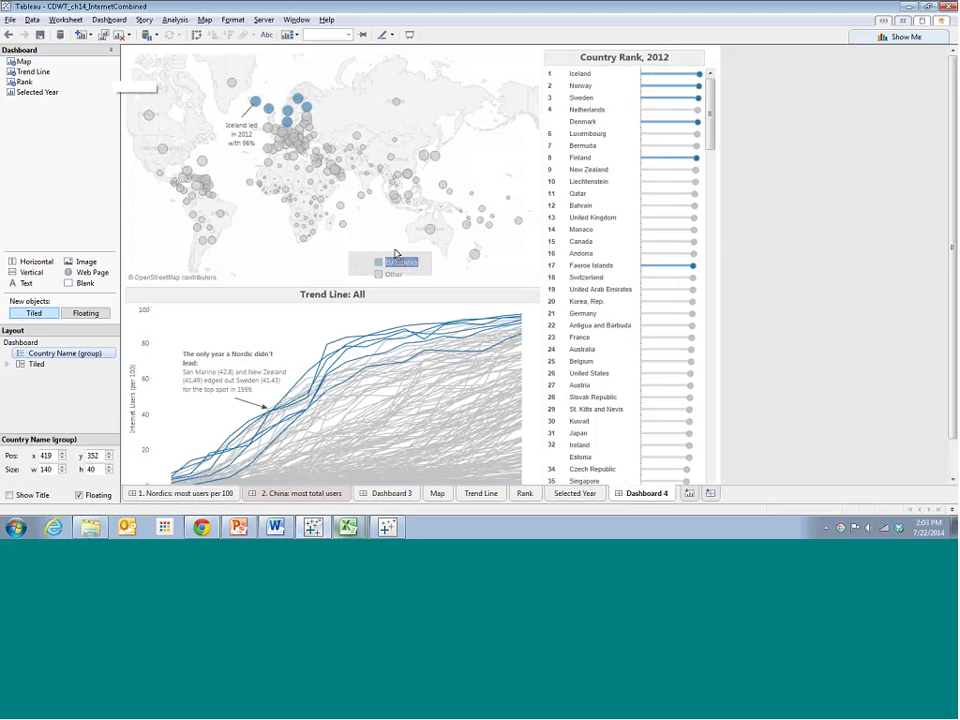
pyautogui.moveTo(395, 254); pyautogui.dragTo(498, 261)
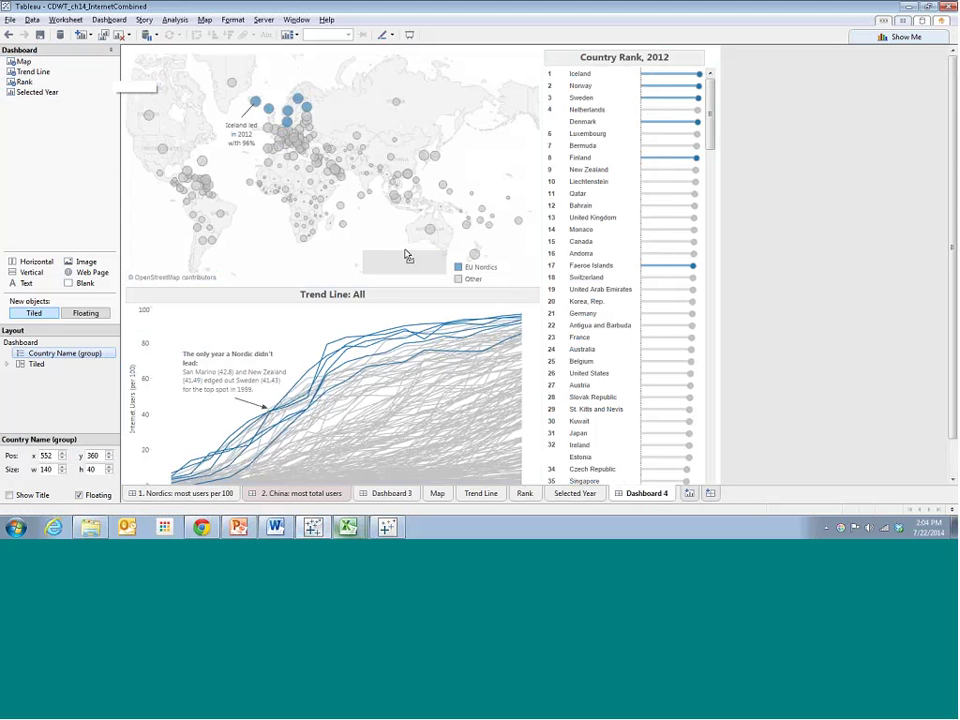
pyautogui.moveTo(405, 256); pyautogui.dragTo(405, 45)
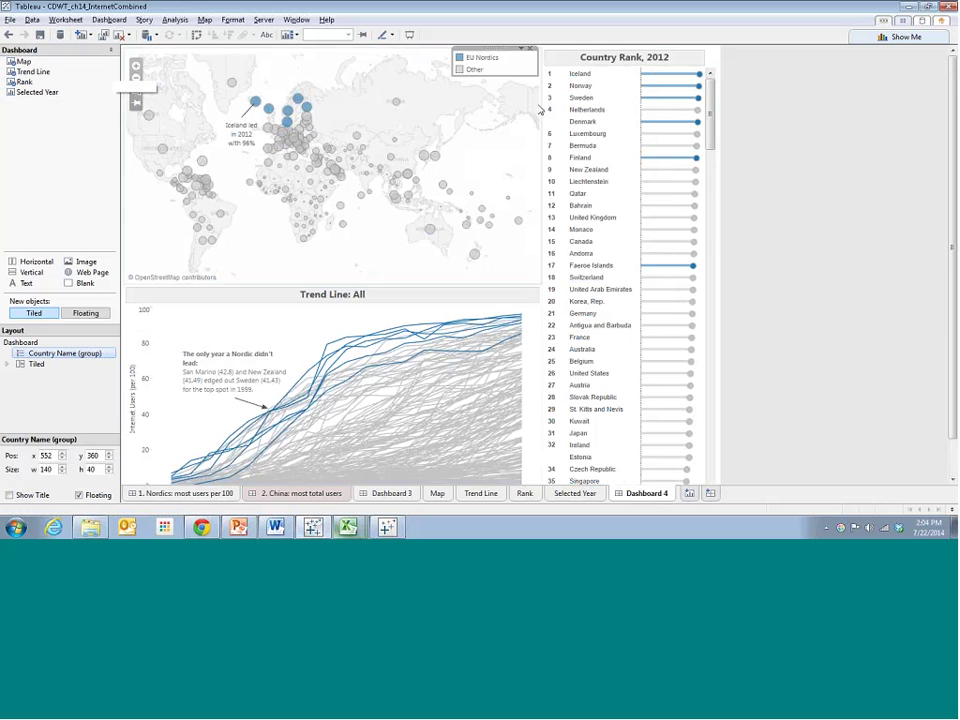
pyautogui.click(817, 201)
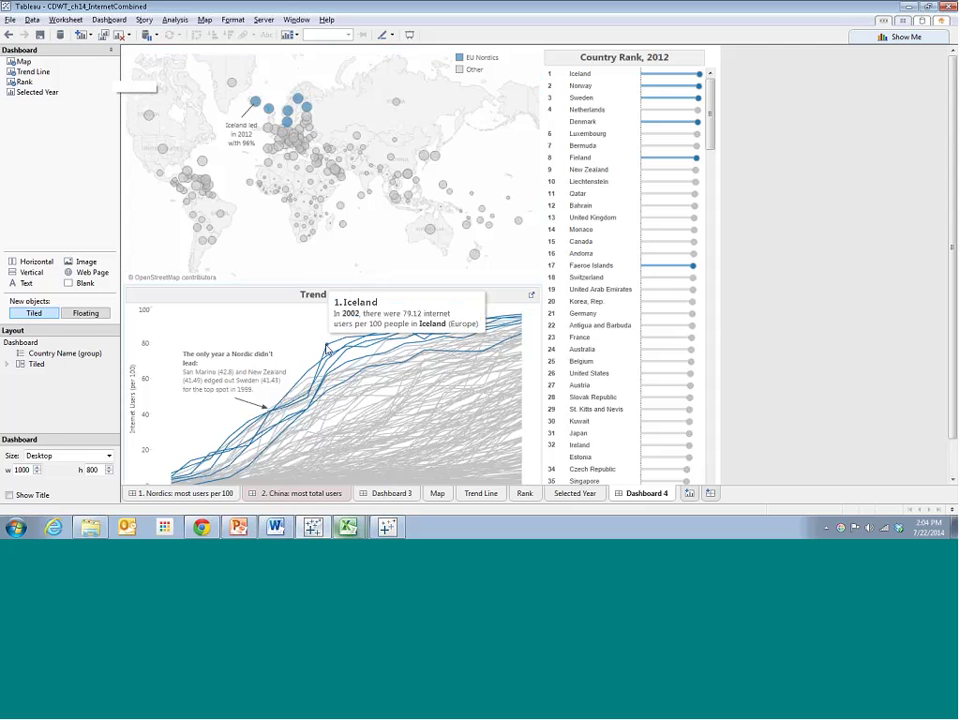
pyautogui.rightClick(327, 347)
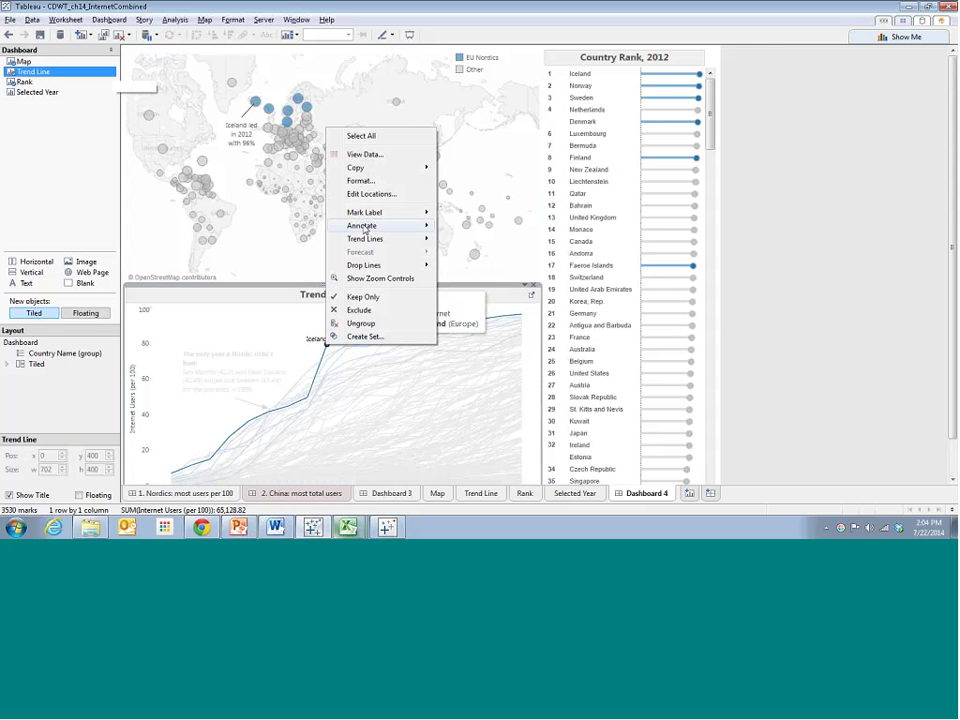
pyautogui.moveTo(363, 228)
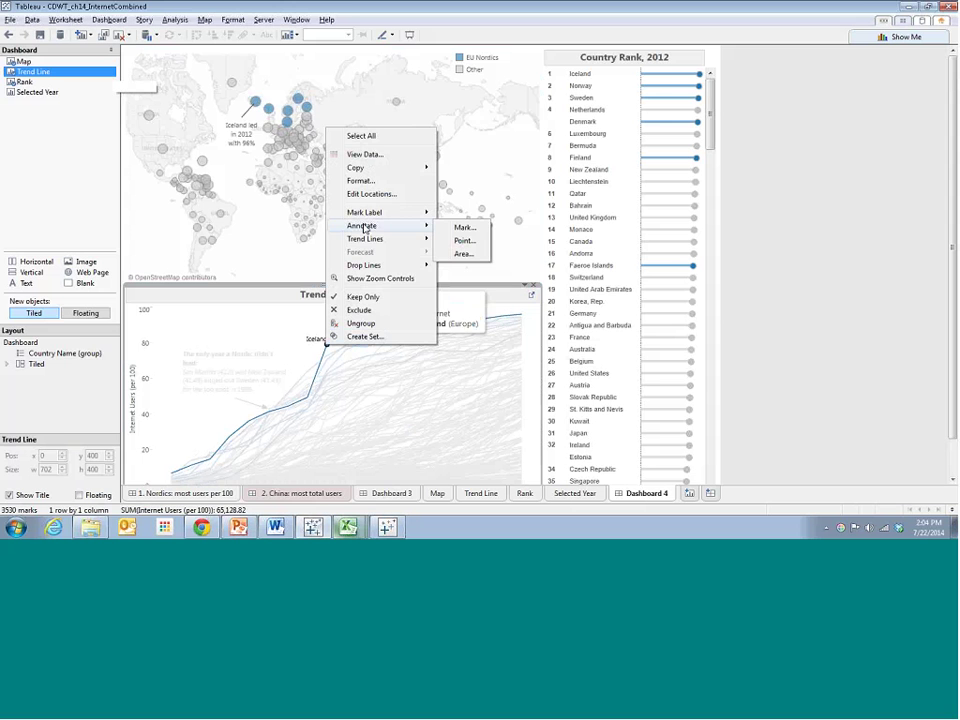
pyautogui.click(464, 229)
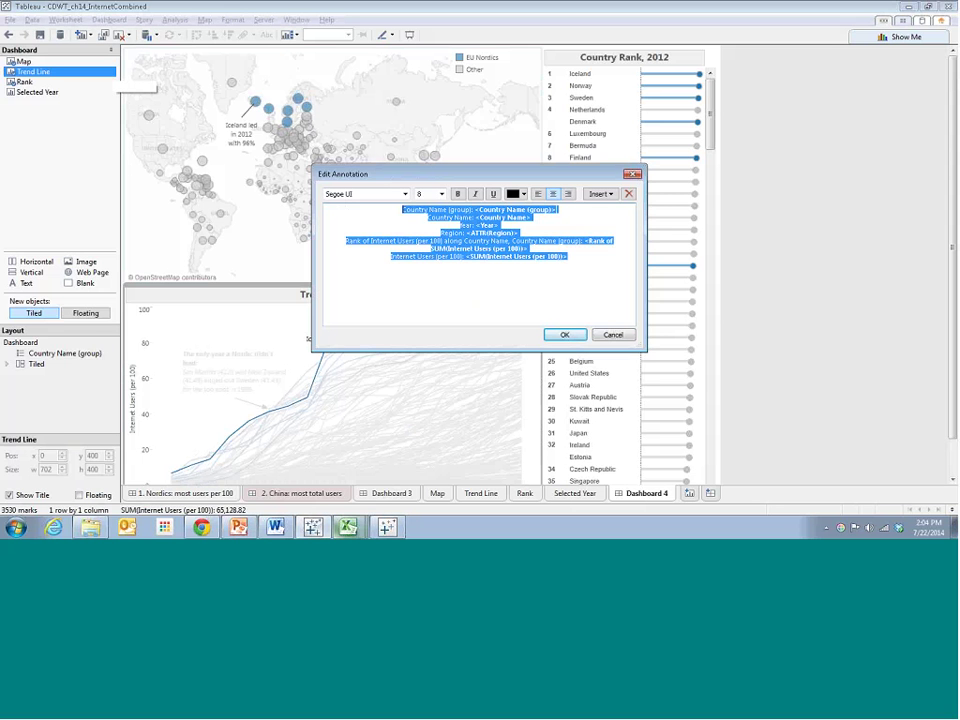
pyautogui.click(523, 234)
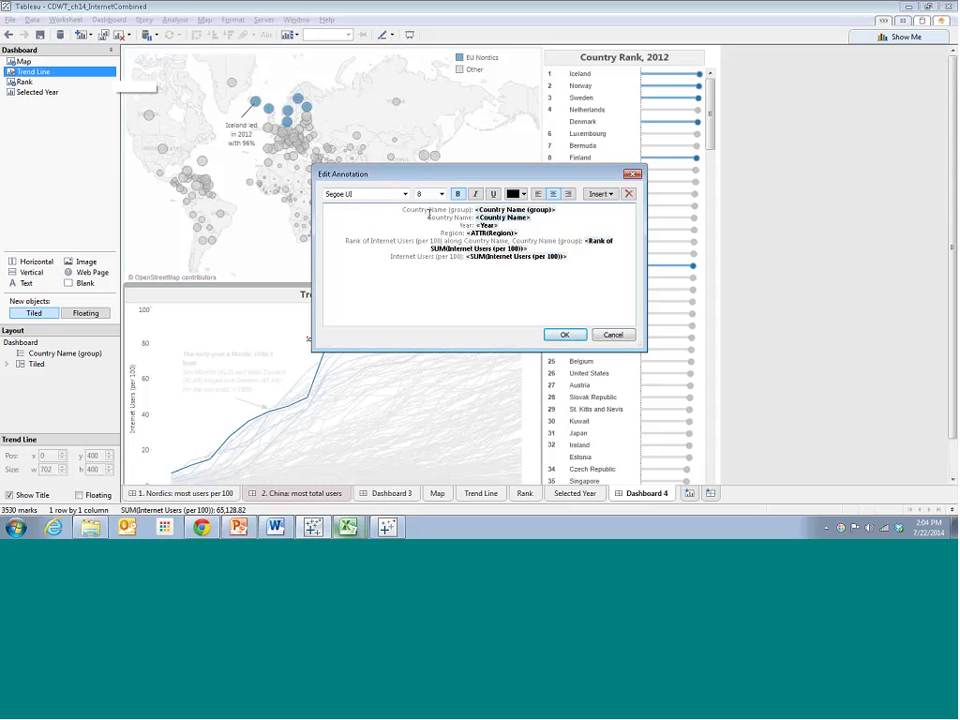
pyautogui.click(613, 335)
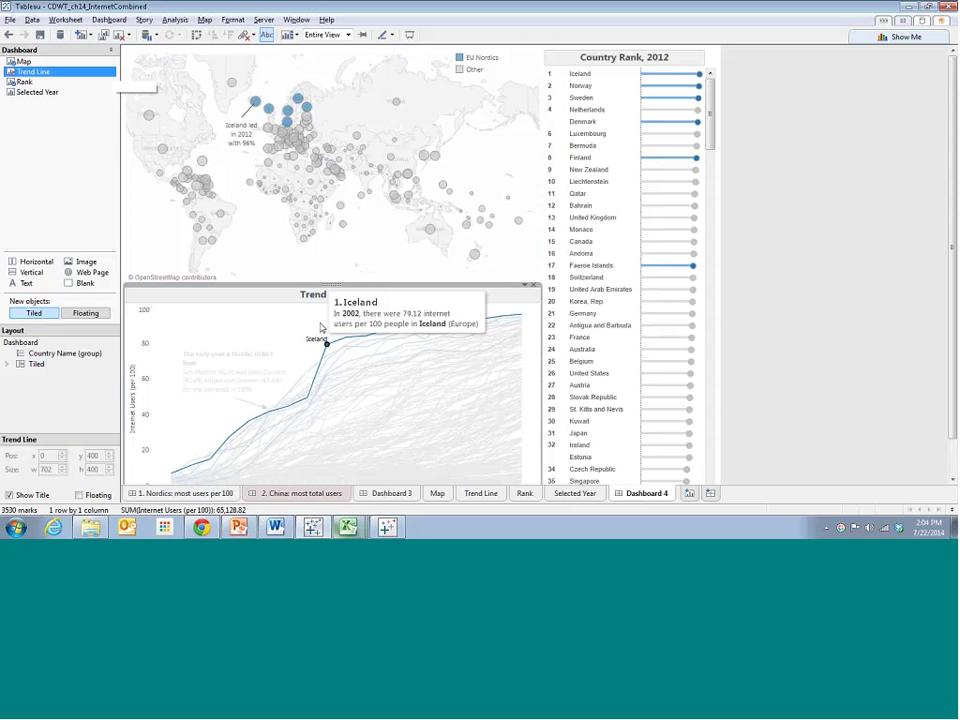
pyautogui.click(752, 221)
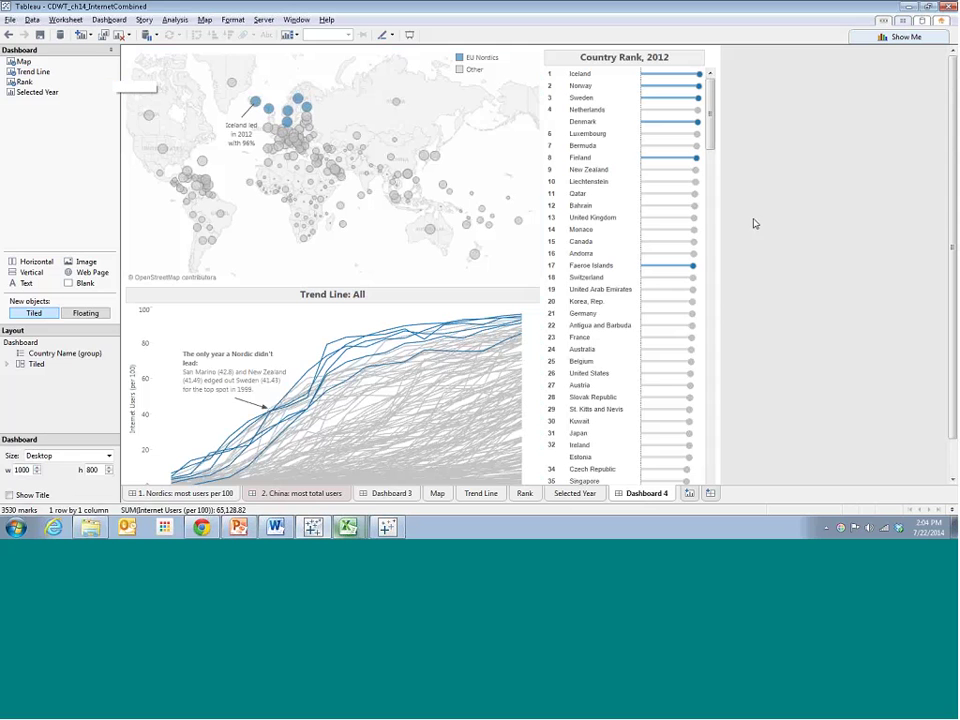
# Add a Year quick filter to the dashboard based on the Rank sheet.
pyautogui.click(307, 106)
pyautogui.click(491, 147)
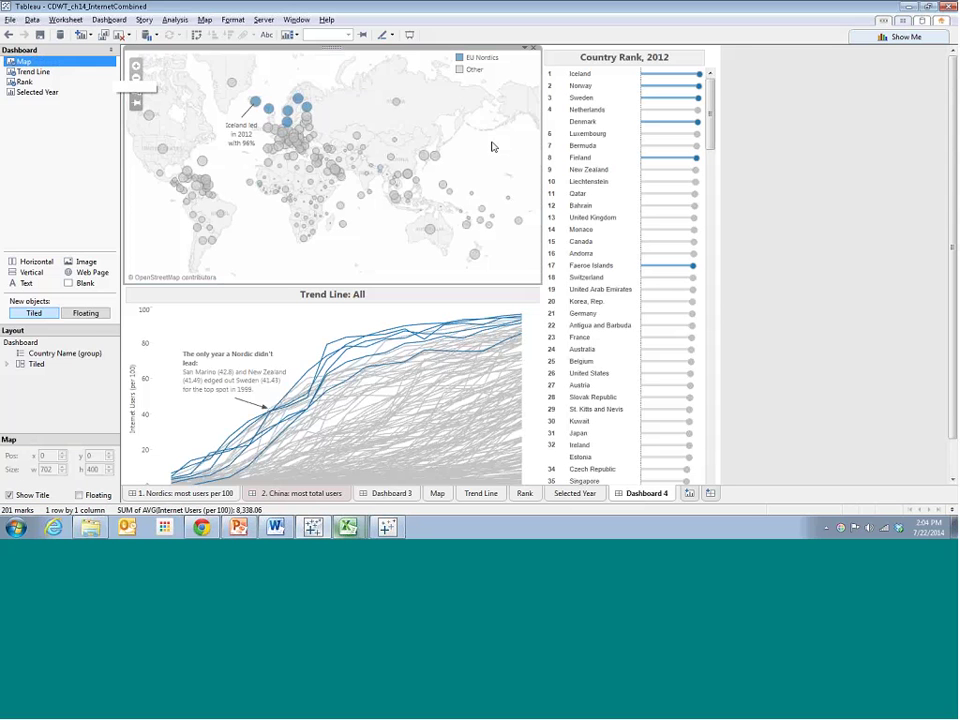
pyautogui.click(40, 81)
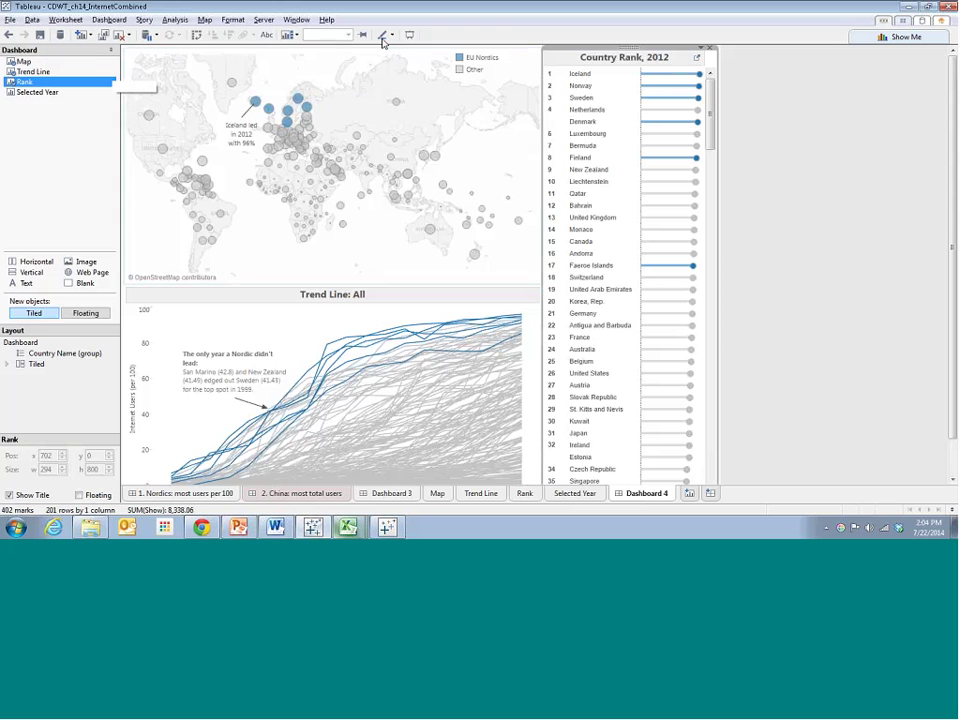
pyautogui.click(174, 20)
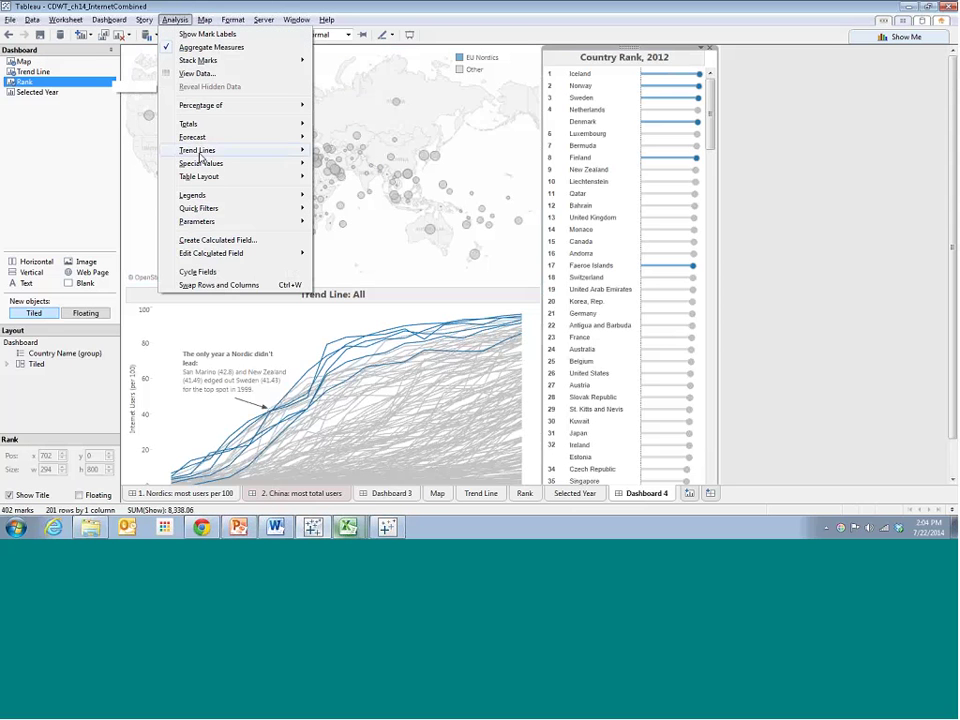
pyautogui.moveTo(222, 208)
pyautogui.click(337, 294)
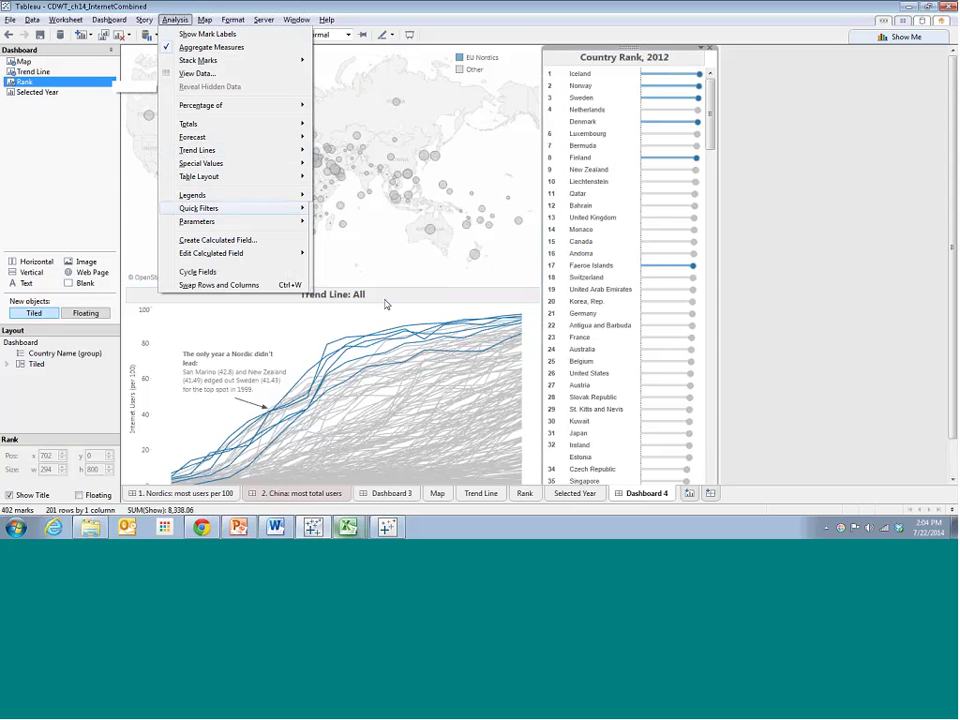
# Change the Year filter to Single Value (Slider) and float it over the lower part of the map.
pyautogui.click(703, 55)
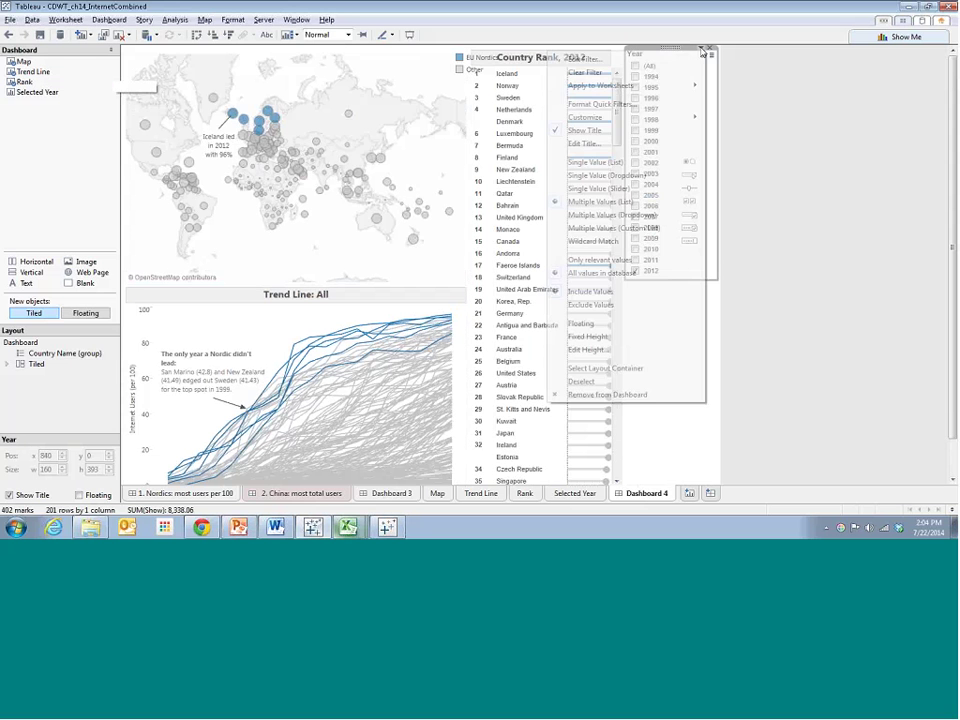
pyautogui.click(653, 190)
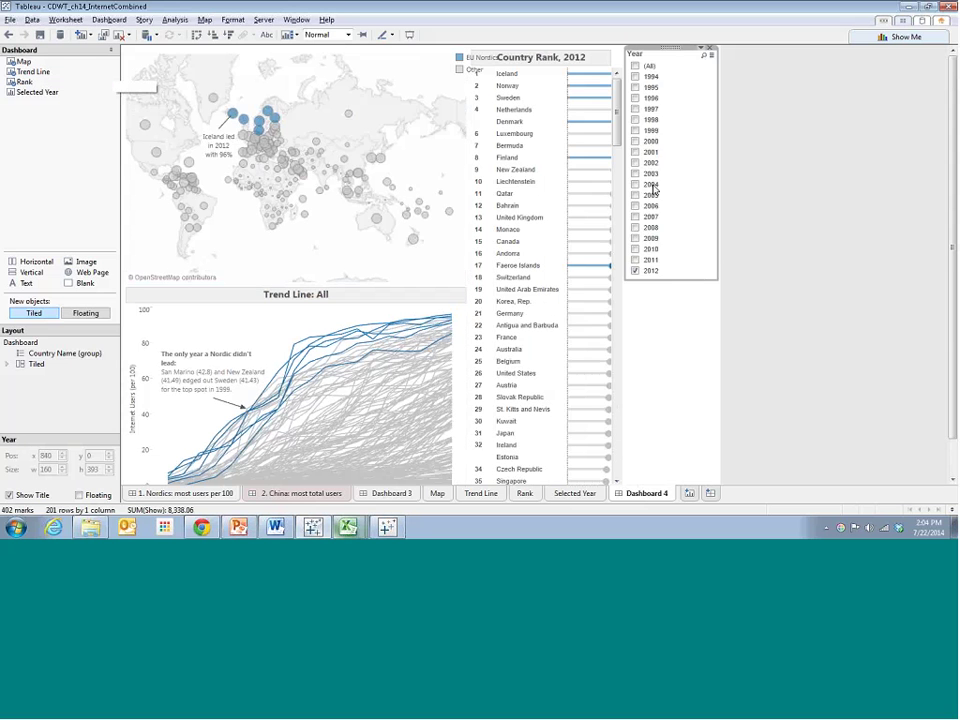
pyautogui.click(702, 52)
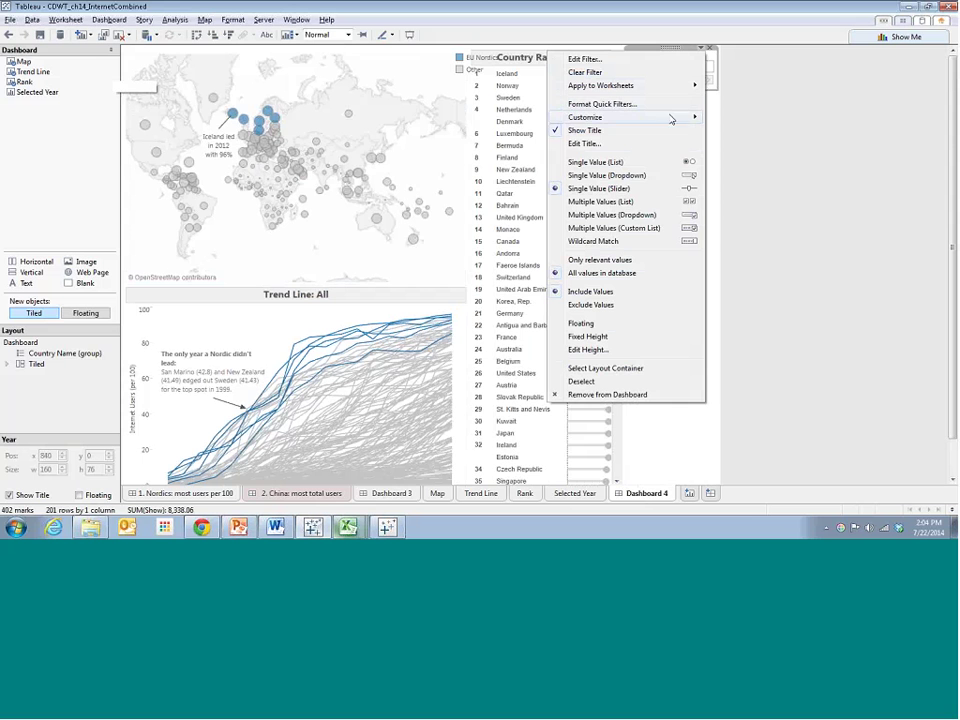
pyautogui.moveTo(669, 121)
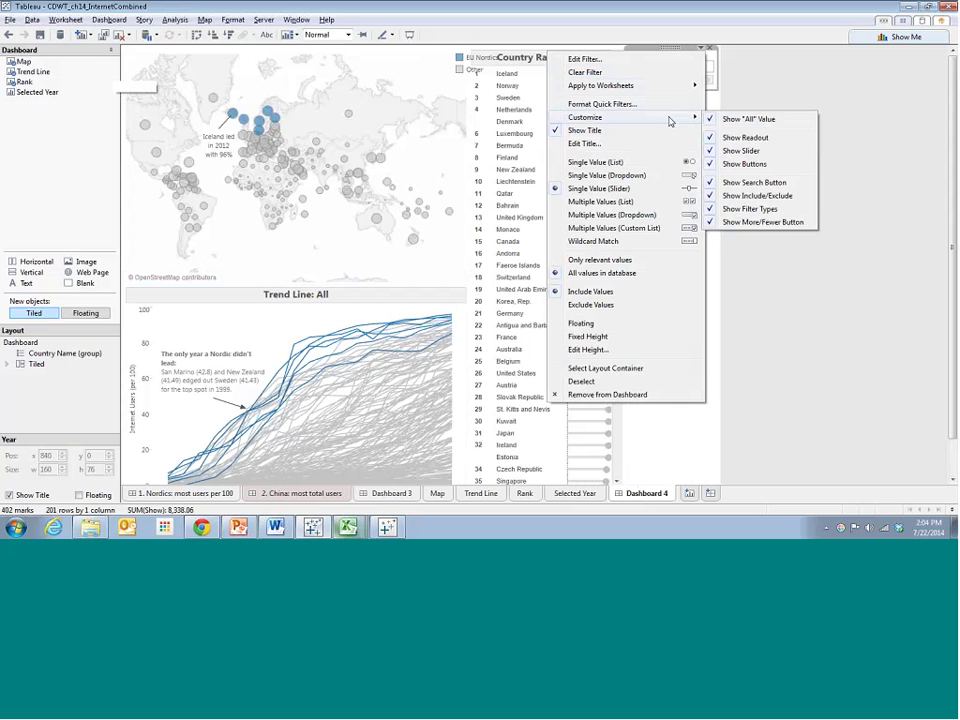
pyautogui.click(598, 323)
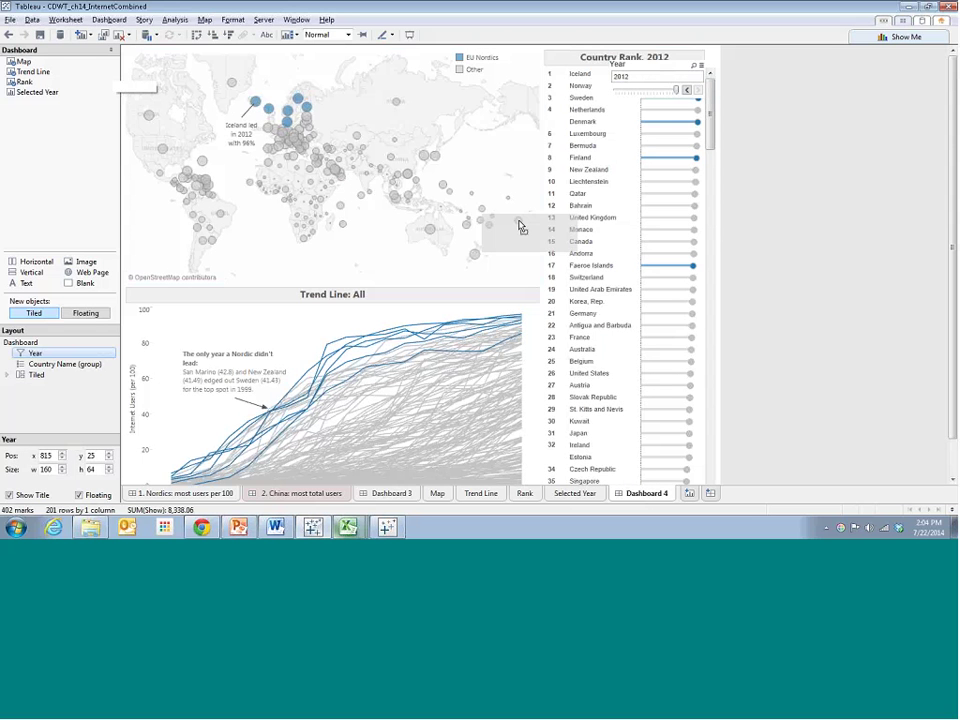
pyautogui.moveTo(345, 243); pyautogui.dragTo(312, 238)
# Apply the Year filter to the Map and Selected Year worksheets in addition to Rank.
pyautogui.rightClick(312, 238)
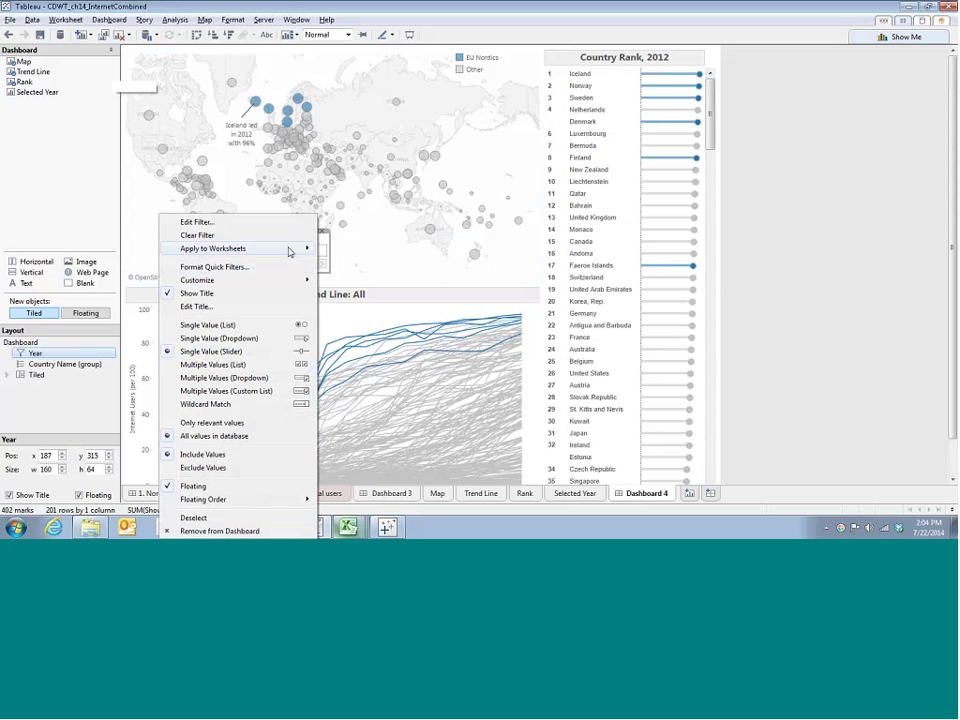
pyautogui.moveTo(290, 249)
pyautogui.click(351, 264)
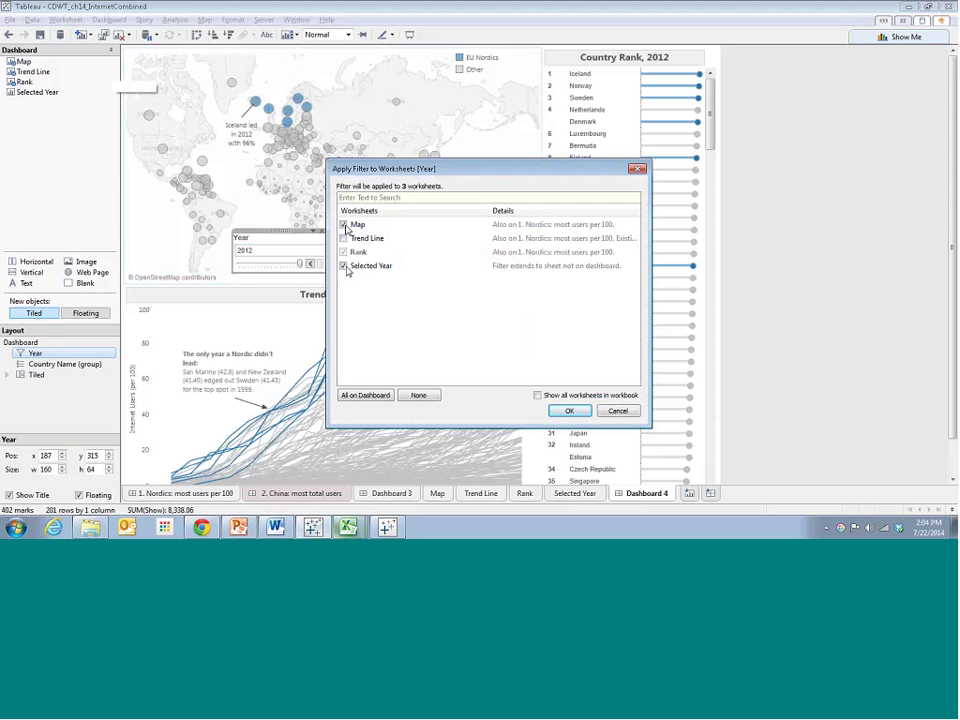
pyautogui.press('Return')
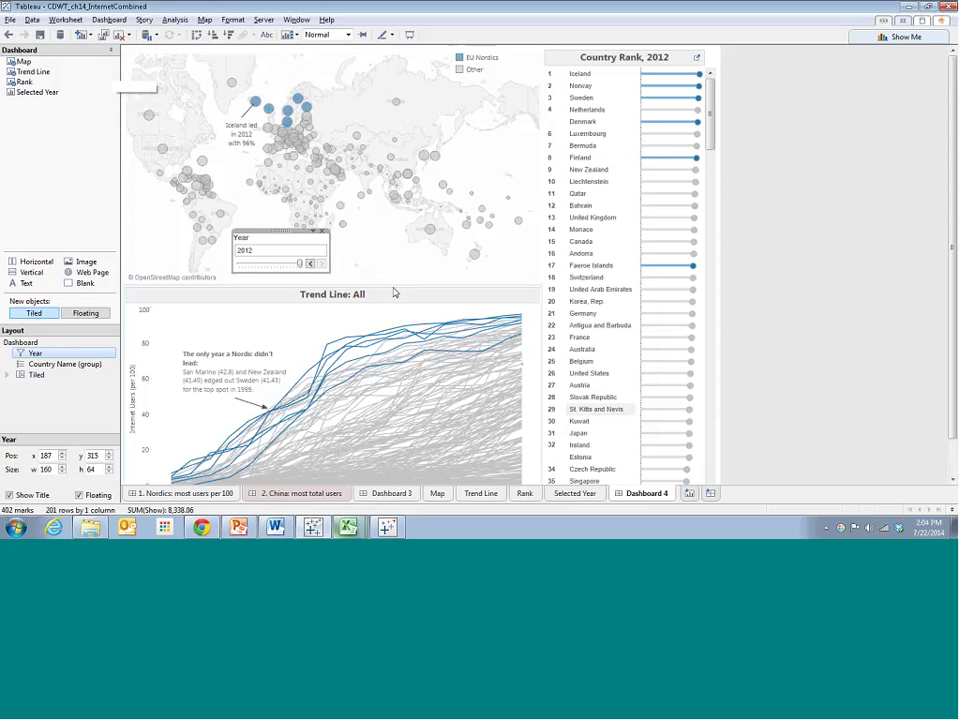
# Move the Year filter to the map's lower-right corner and test it by stepping back through earlier years and returning to 2012.
pyautogui.moveTo(478, 245); pyautogui.dragTo(492, 250)
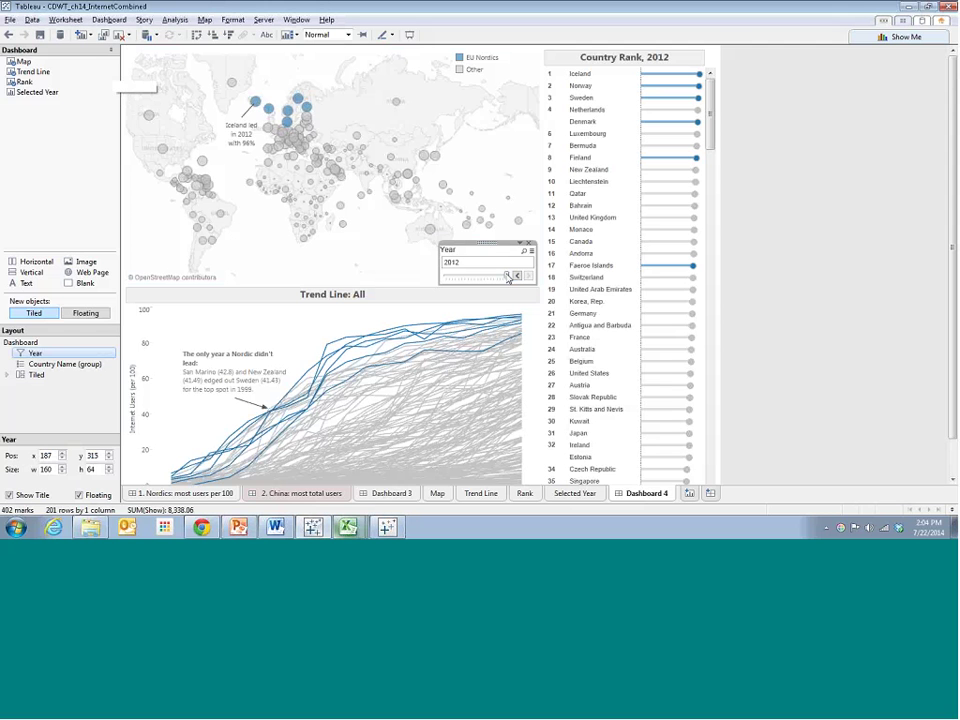
pyautogui.click(516, 276)
pyautogui.click(516, 276)
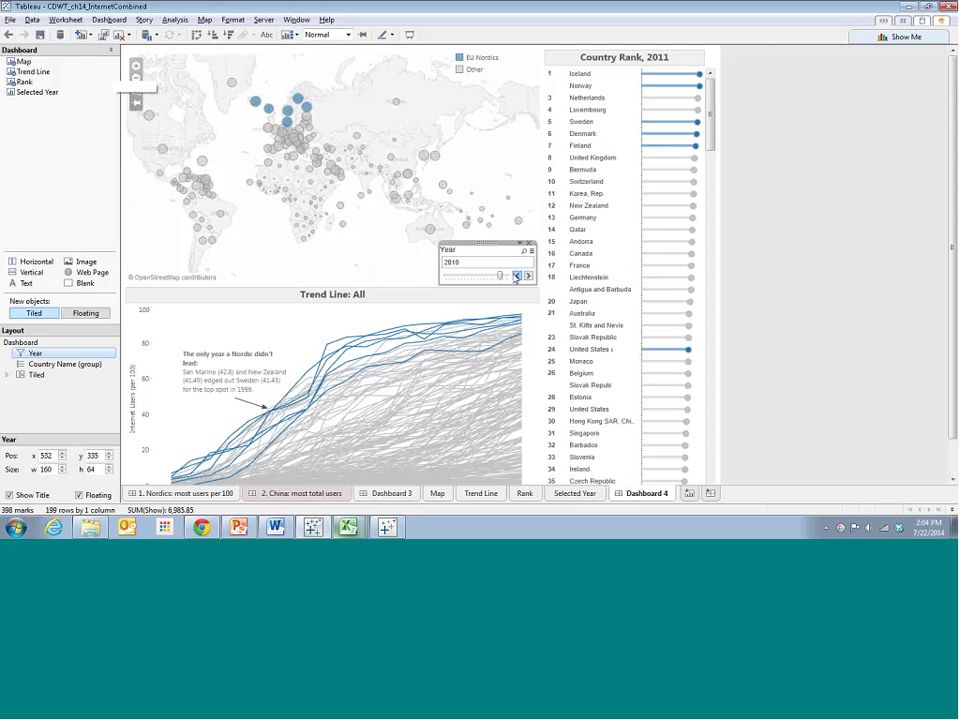
pyautogui.click(516, 276)
pyautogui.click(516, 276)
pyautogui.click(516, 276)
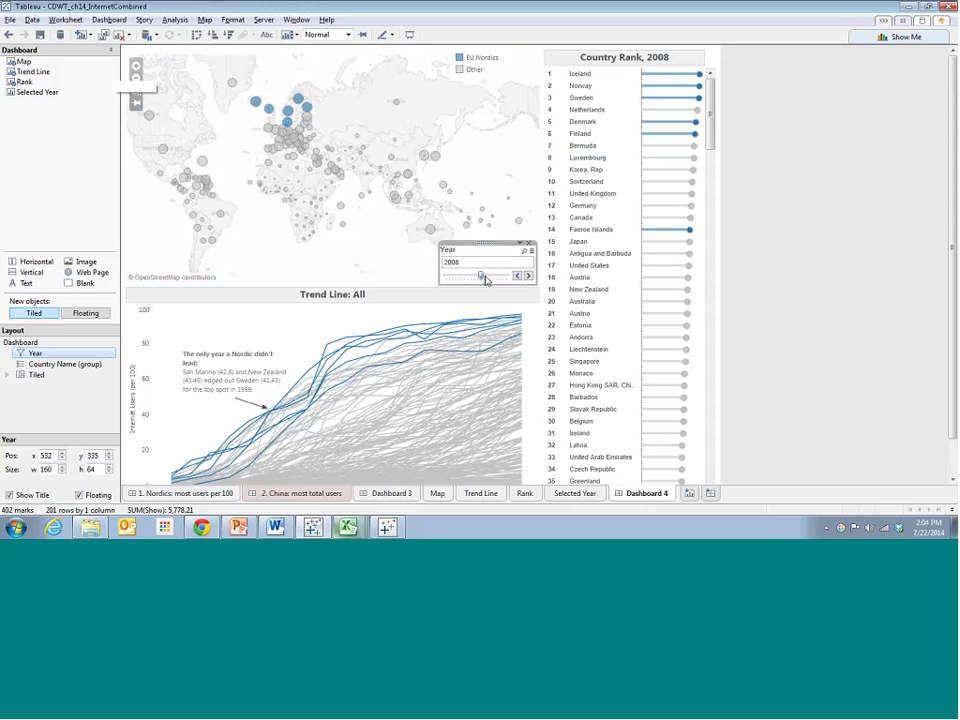
pyautogui.click(516, 276)
pyautogui.click(516, 276)
pyautogui.click(472, 236)
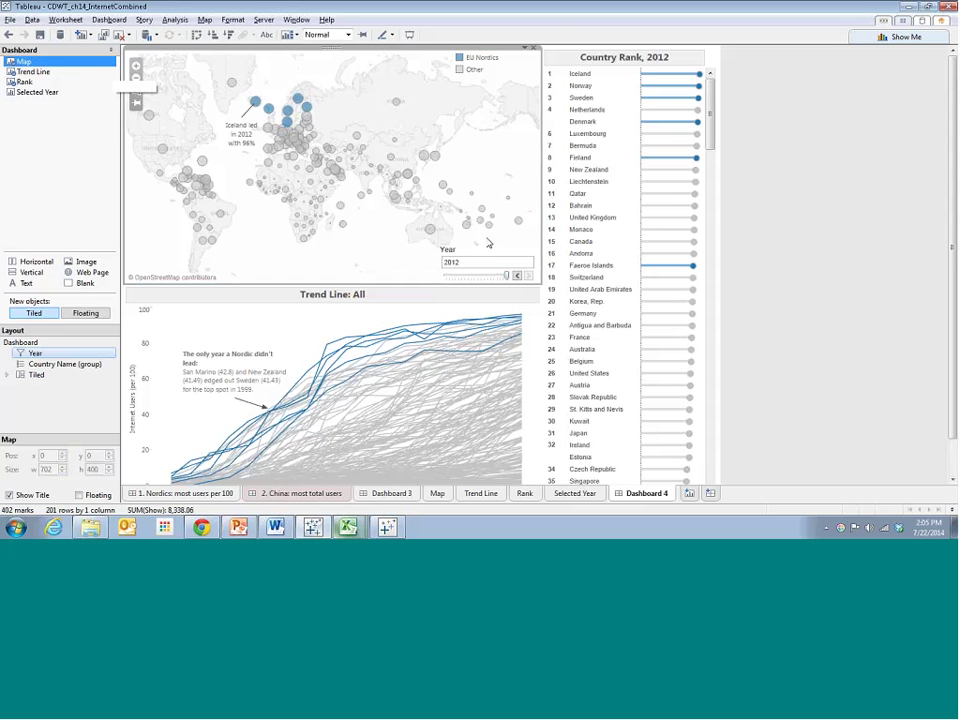
# Move the floating Year filter to the map's lower edge, left of centre below Africa.
pyautogui.click(487, 244)
pyautogui.moveTo(487, 244); pyautogui.dragTo(287, 241)
pyautogui.click(376, 250)
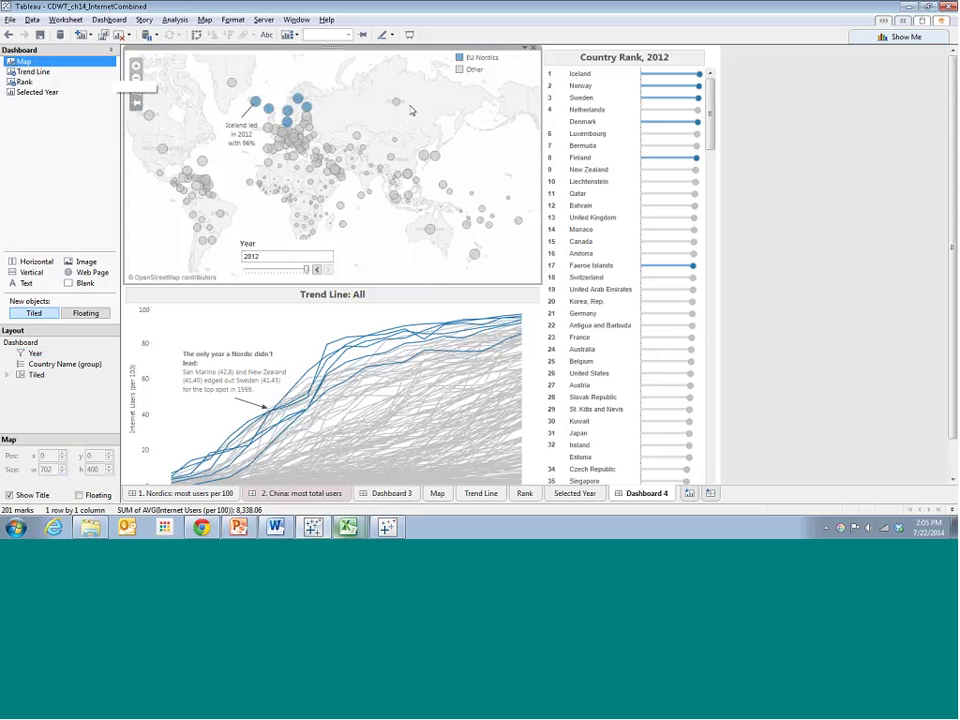
# Zoom the map in towards Australia and undo the zoom, and select and deselect the Australia mark.
pyautogui.moveTo(398, 108)
pyautogui.scroll(1, 432, 232)
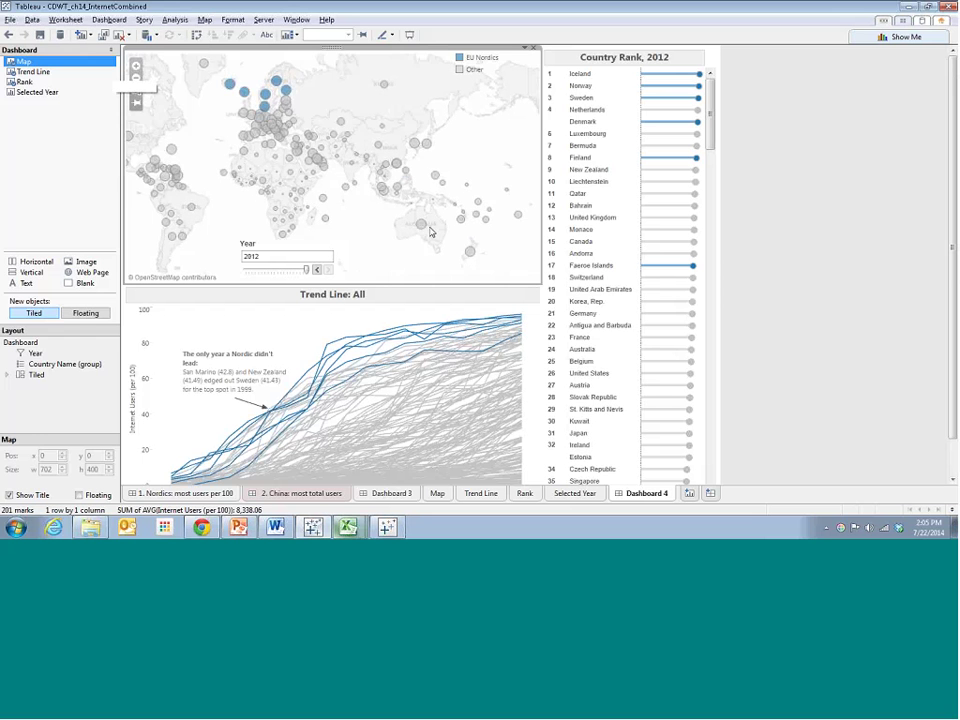
pyautogui.scroll(2, 431, 232)
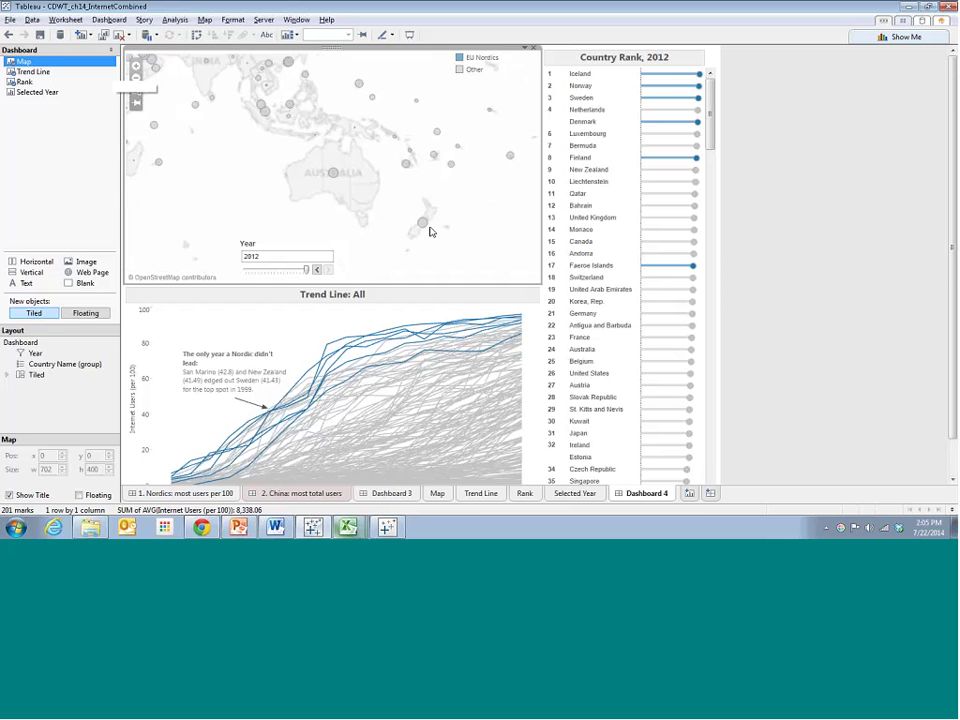
pyautogui.click(8, 34)
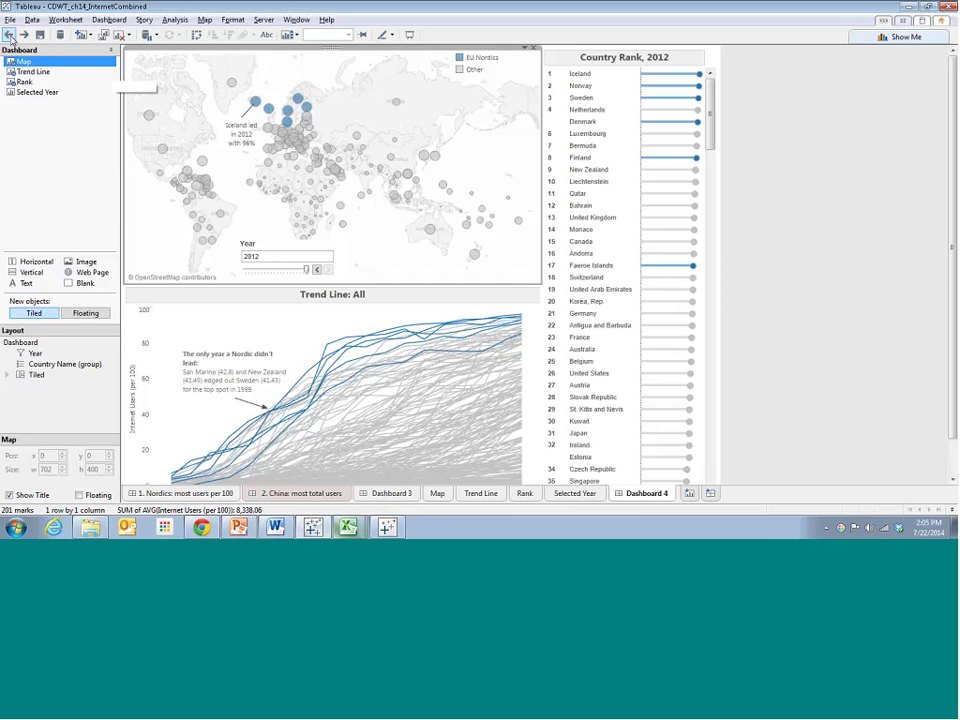
pyautogui.click(430, 229)
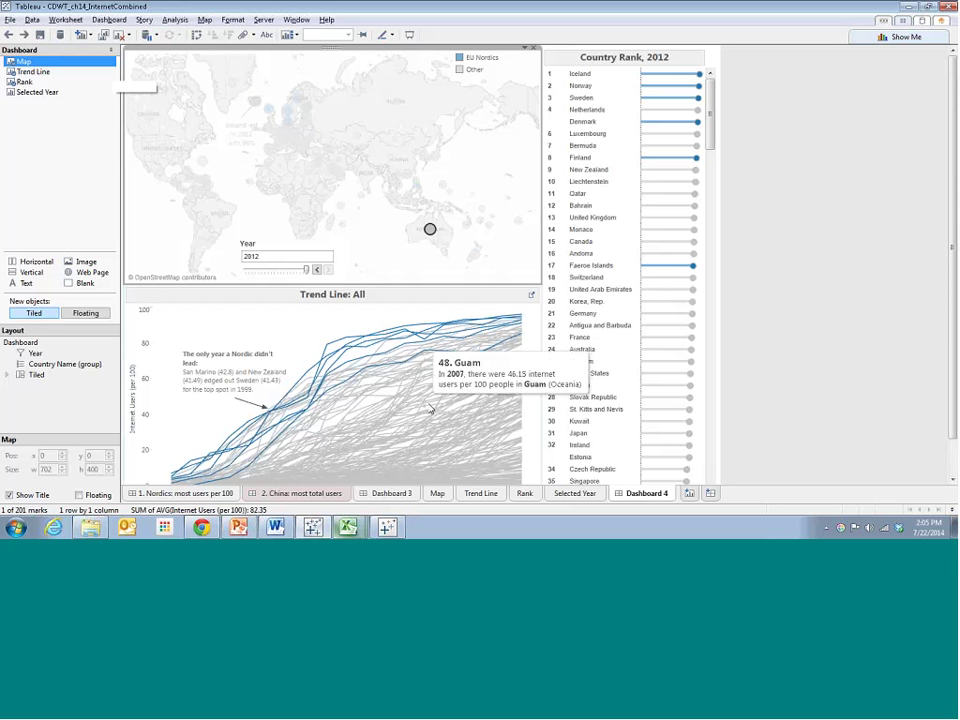
pyautogui.click(420, 252)
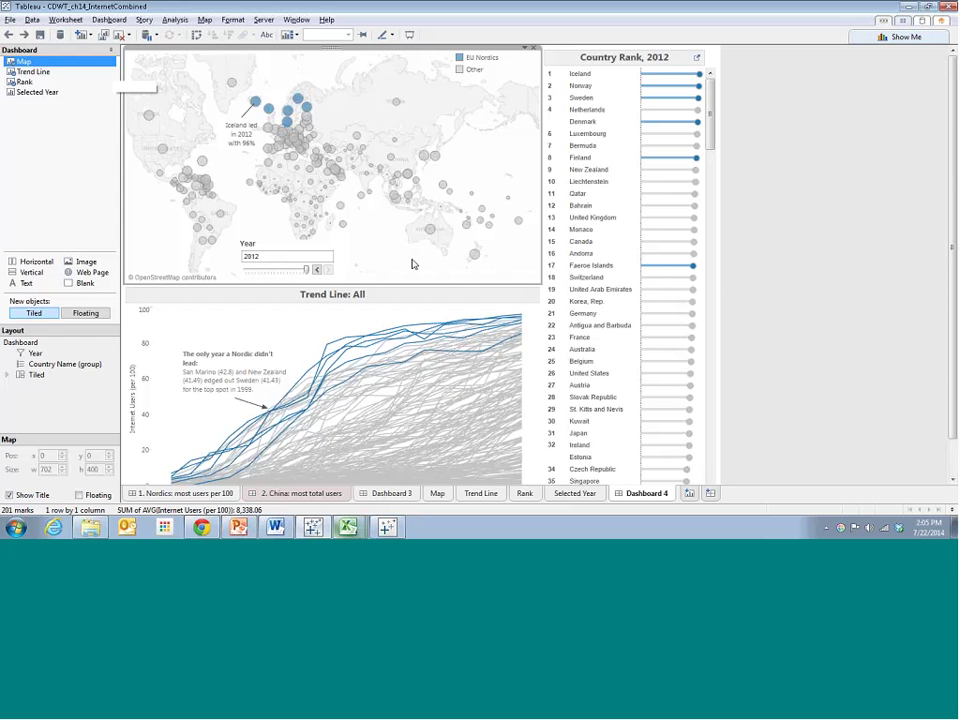
# Move the floating Year filter to the map's upper-right corner, directly beneath the EU Nordics/Other legend.
pyautogui.click(754, 186)
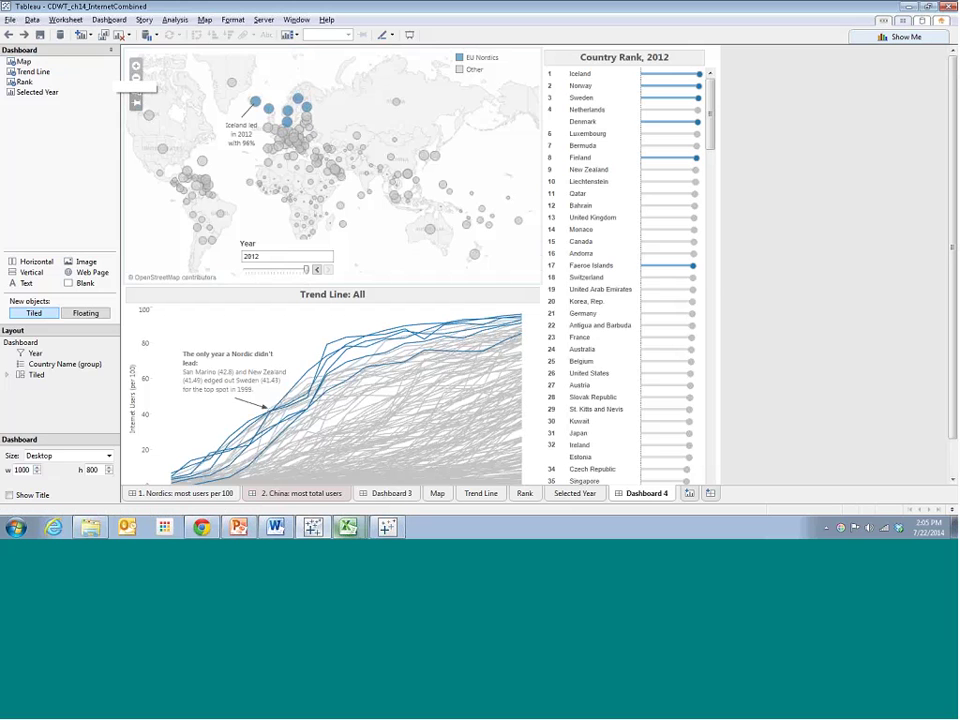
pyautogui.click(279, 245)
pyautogui.moveTo(279, 245); pyautogui.dragTo(494, 96)
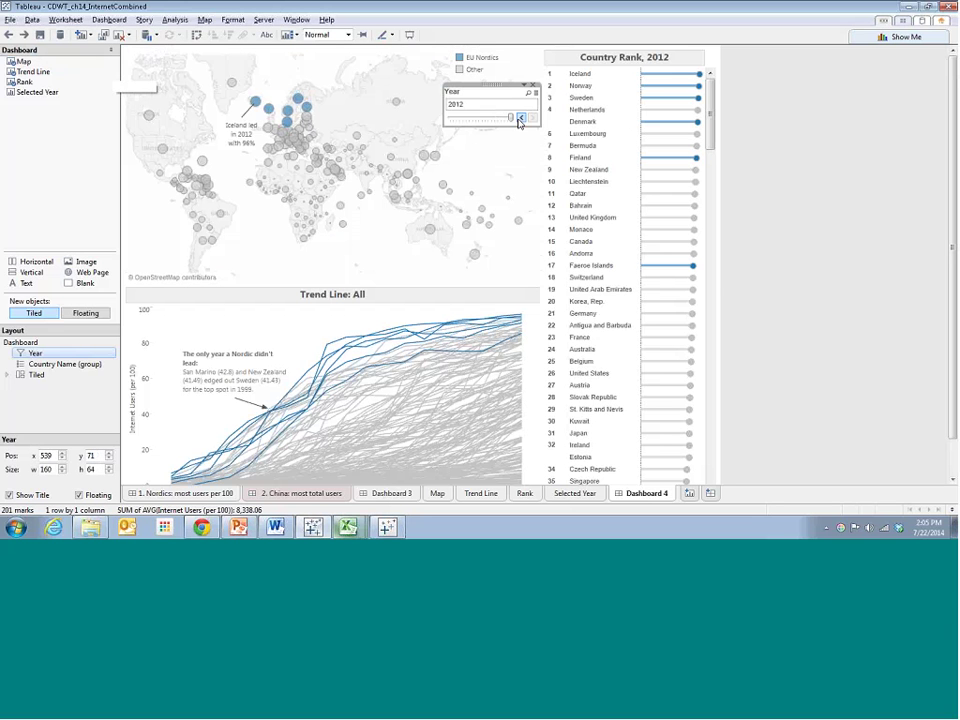
# Test the Year filter by stepping it back to 2009, undo the changes to return to 2012, and deselect the filter.
pyautogui.click(520, 118)
pyautogui.click(520, 118)
pyautogui.click(520, 118)
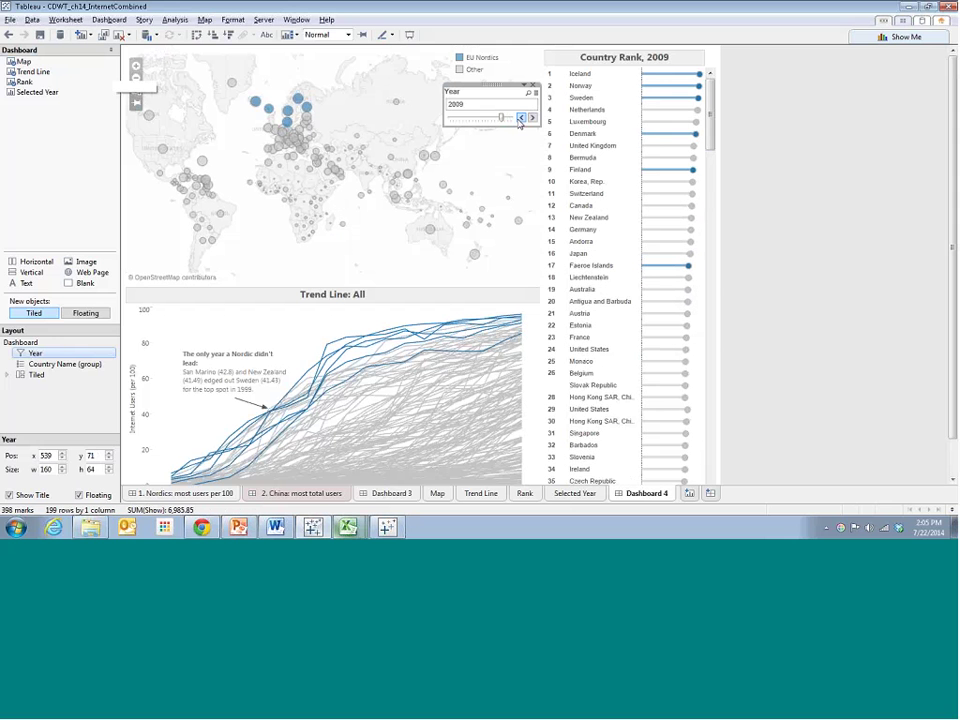
pyautogui.hotkey('ctrl', 'z')
pyautogui.hotkey('ctrl', 'z')
pyautogui.hotkey('ctrl', 'z')
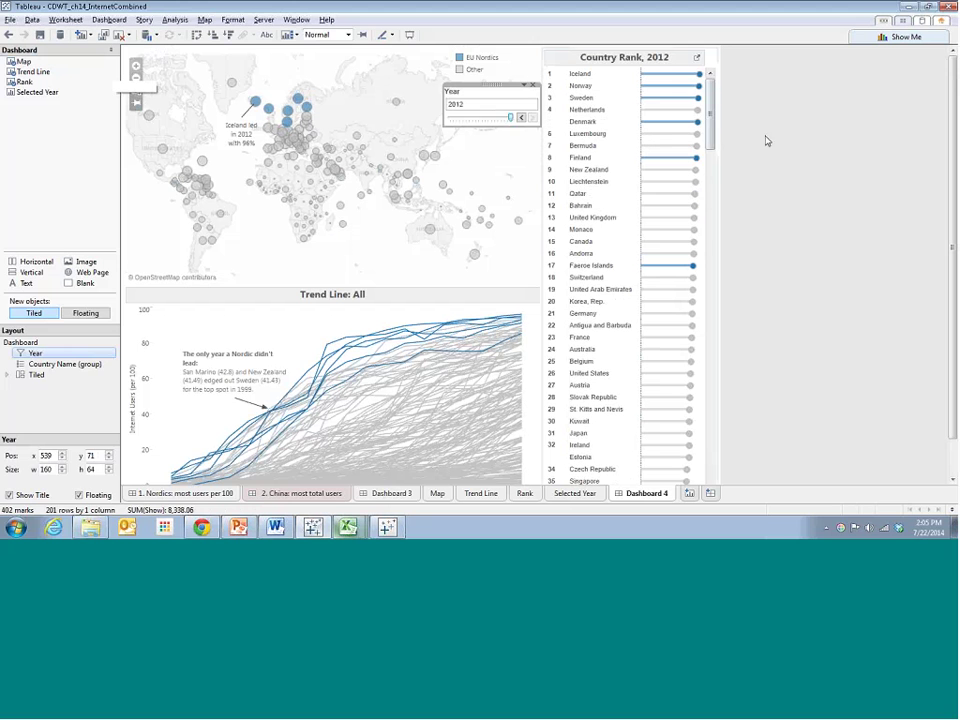
pyautogui.click(856, 136)
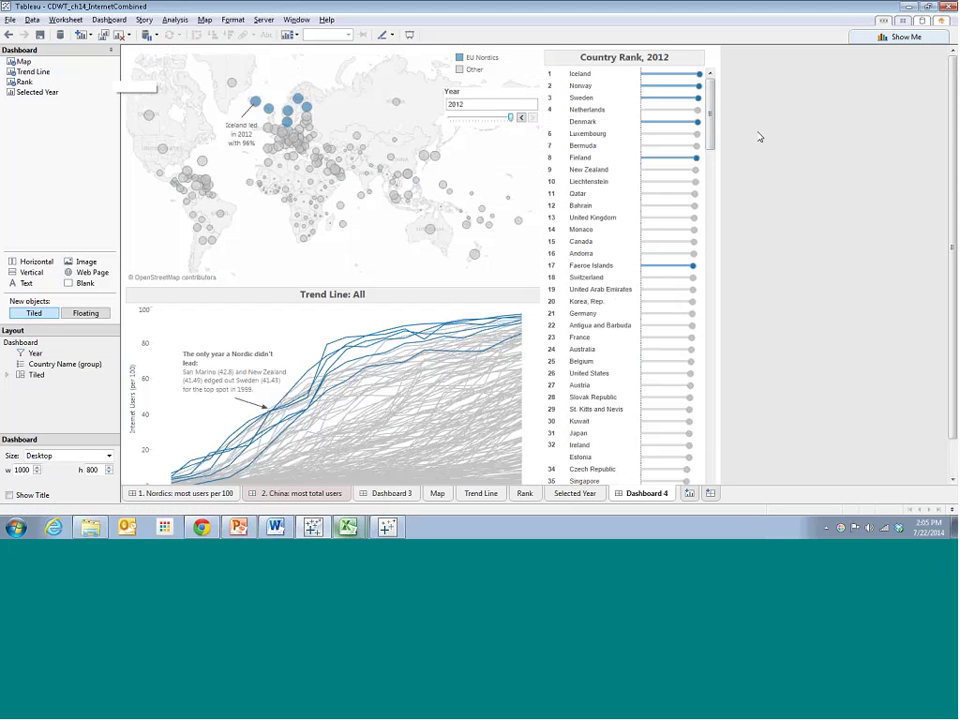
pyautogui.click(21, 468)
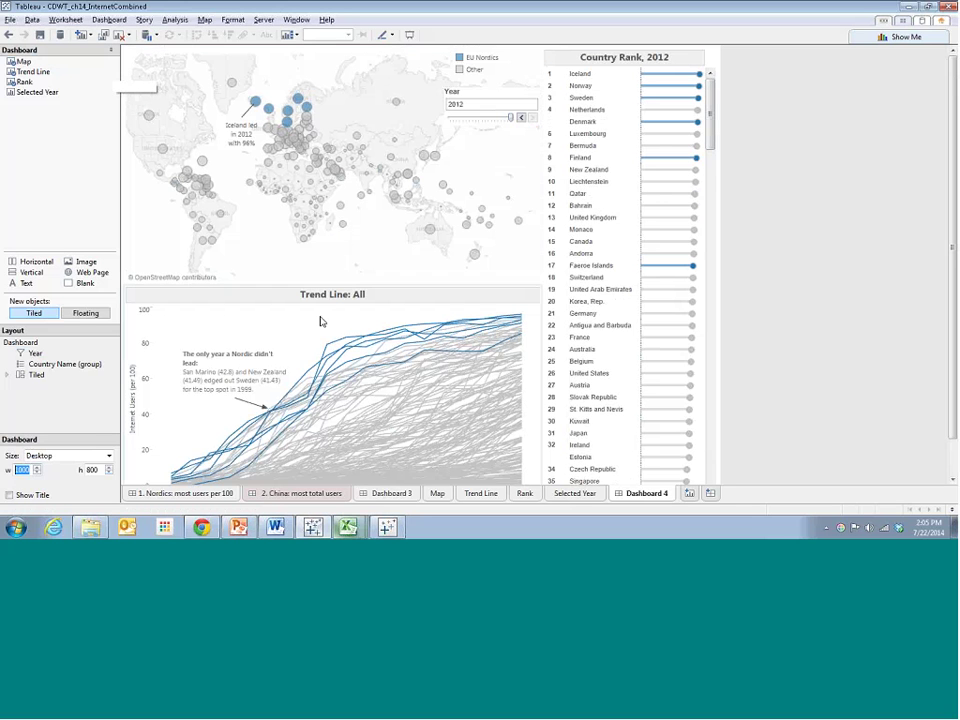
pyautogui.click(106, 19)
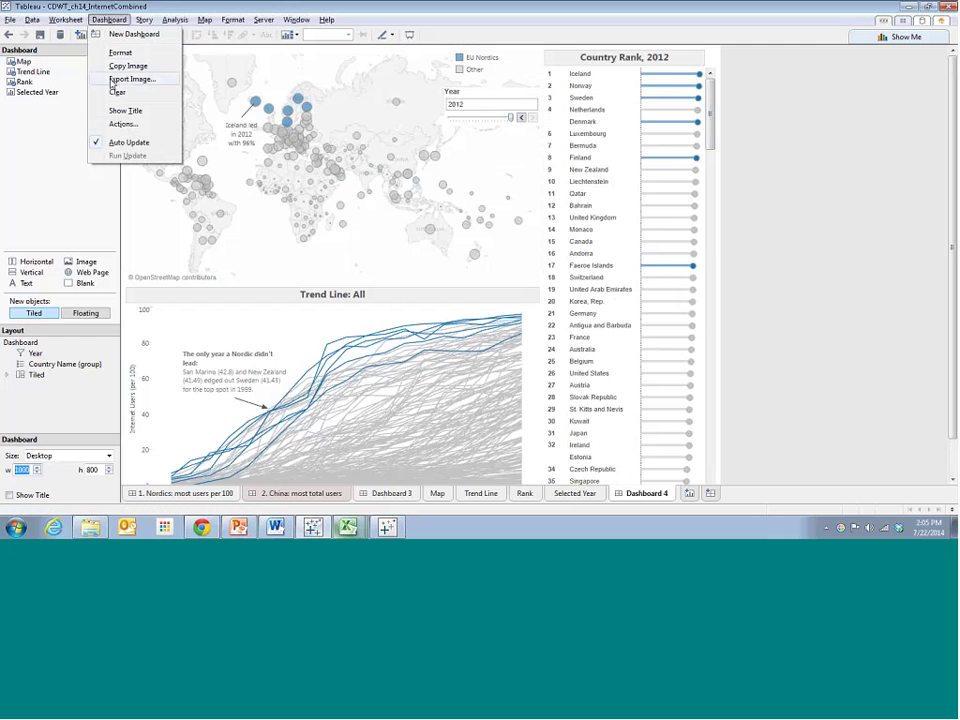
pyautogui.click(123, 124)
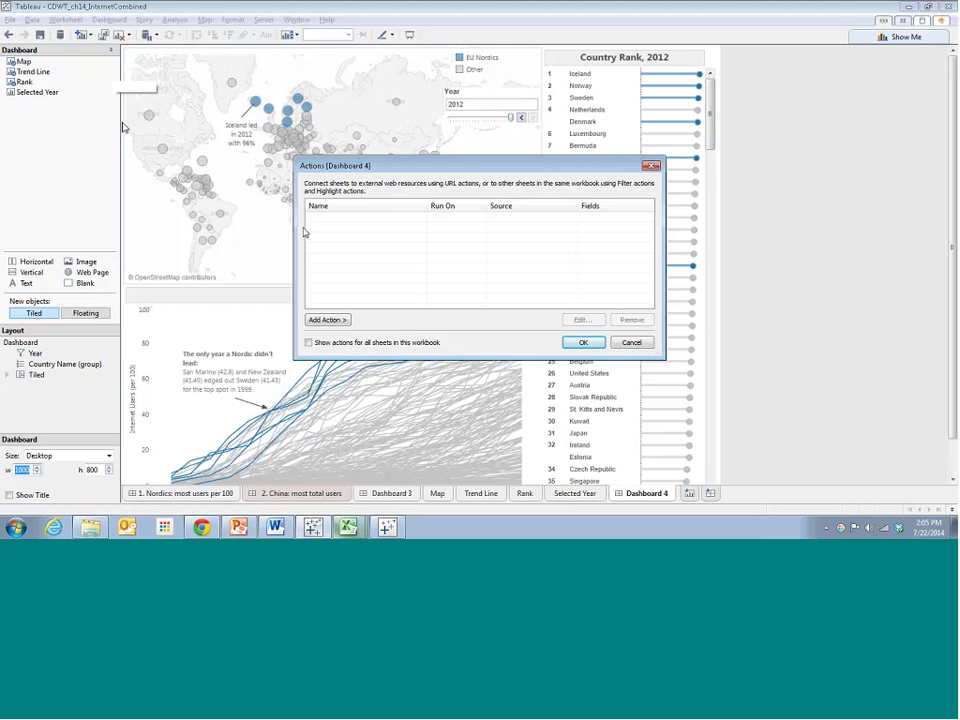
pyautogui.moveTo(429, 172); pyautogui.dragTo(537, 188)
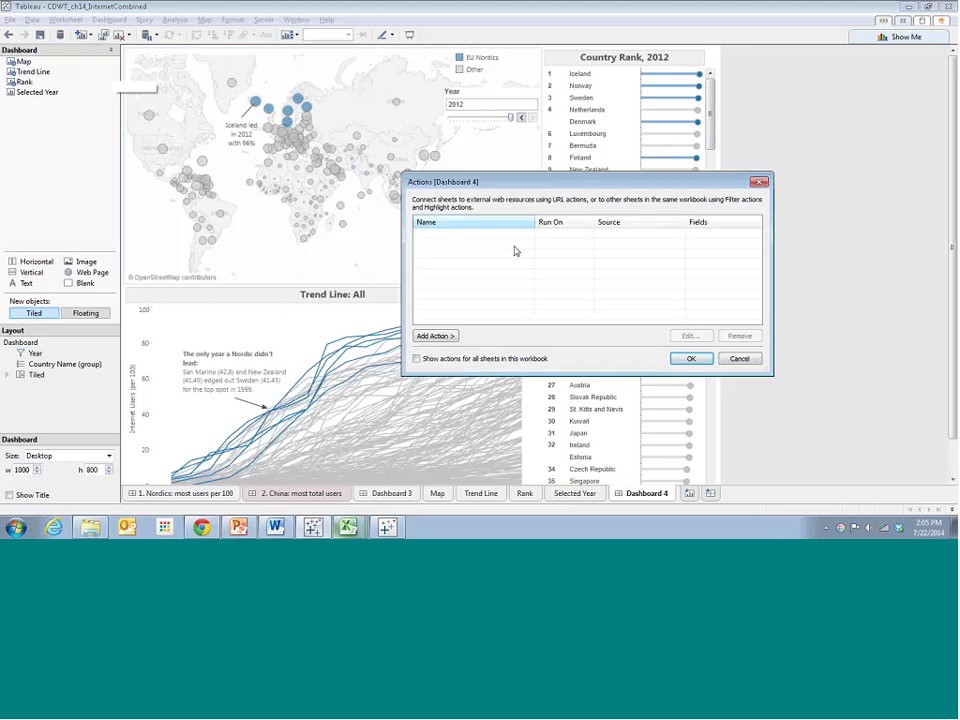
pyautogui.click(757, 183)
# Reset the Year filter to its own worksheet only, and reapply it to the Map worksheet in addition to Rank.
pyautogui.click(490, 100)
pyautogui.click(524, 85)
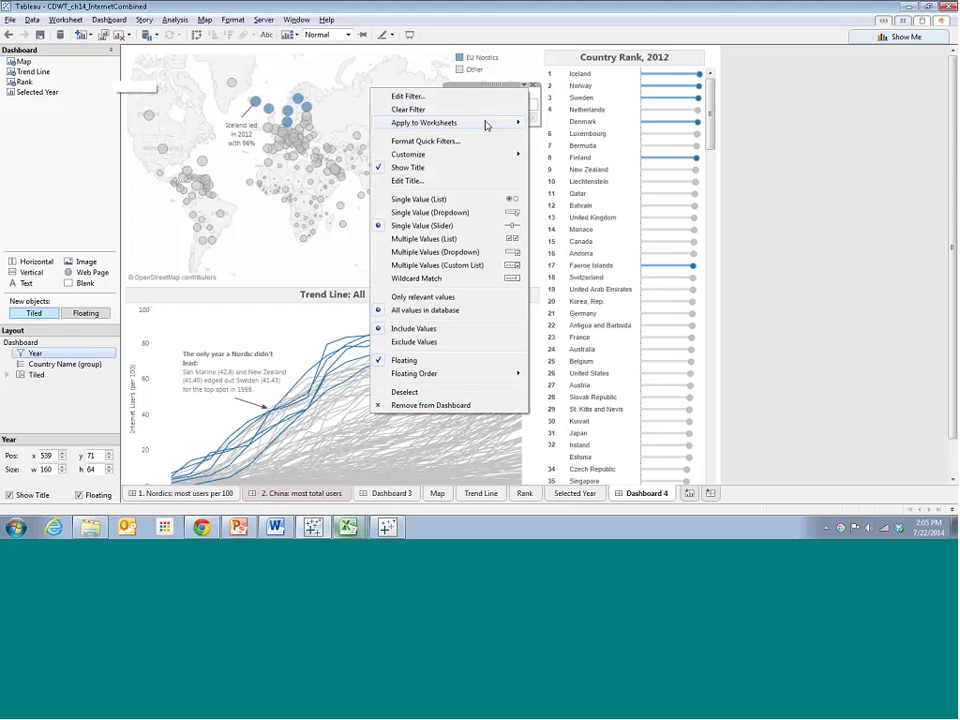
pyautogui.moveTo(478, 125)
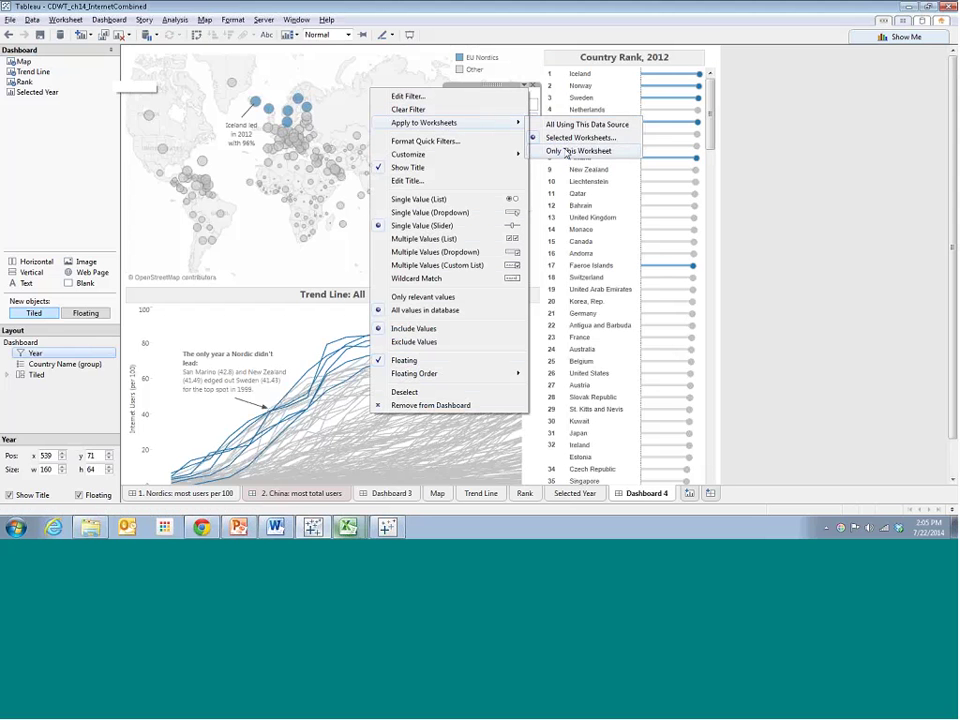
pyautogui.click(566, 152)
pyautogui.click(529, 90)
pyautogui.moveTo(505, 122)
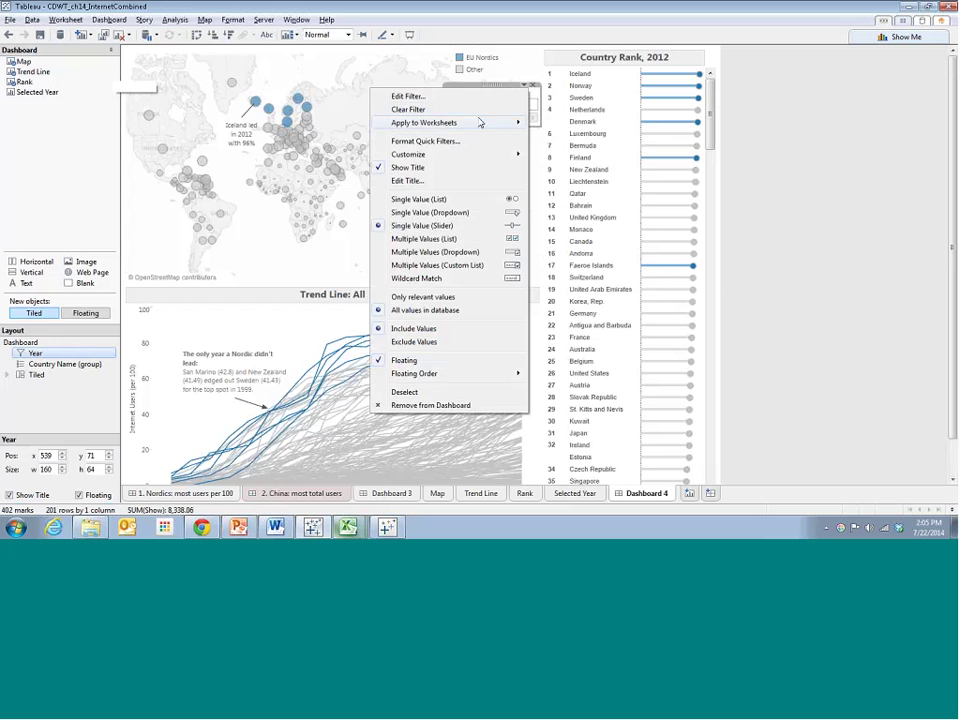
pyautogui.click(551, 140)
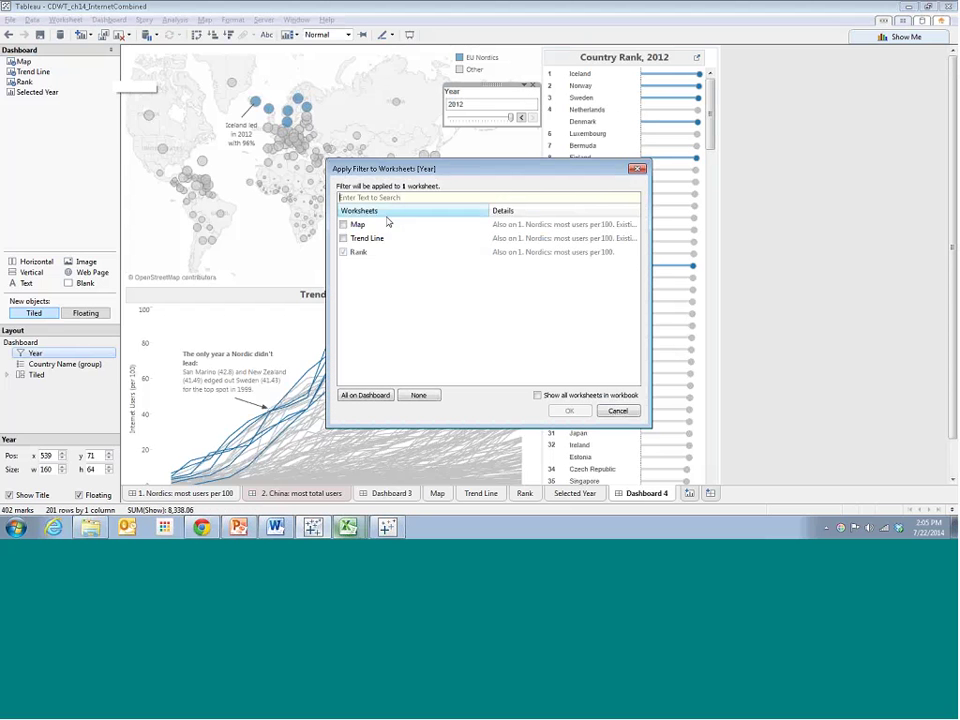
pyautogui.click(344, 225)
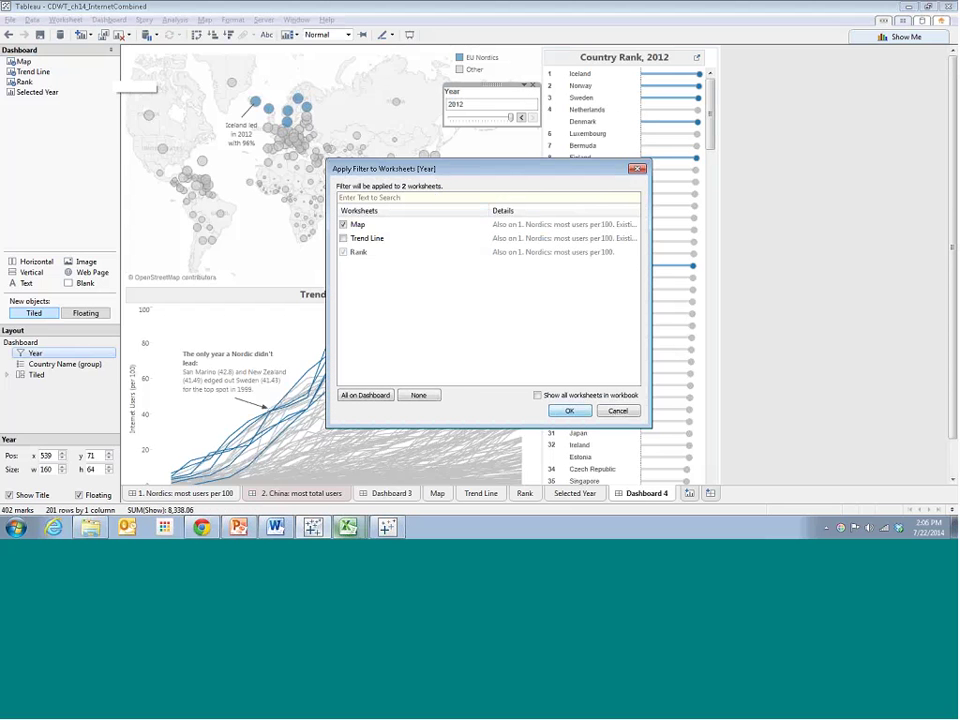
pyautogui.click(569, 411)
pyautogui.click(107, 20)
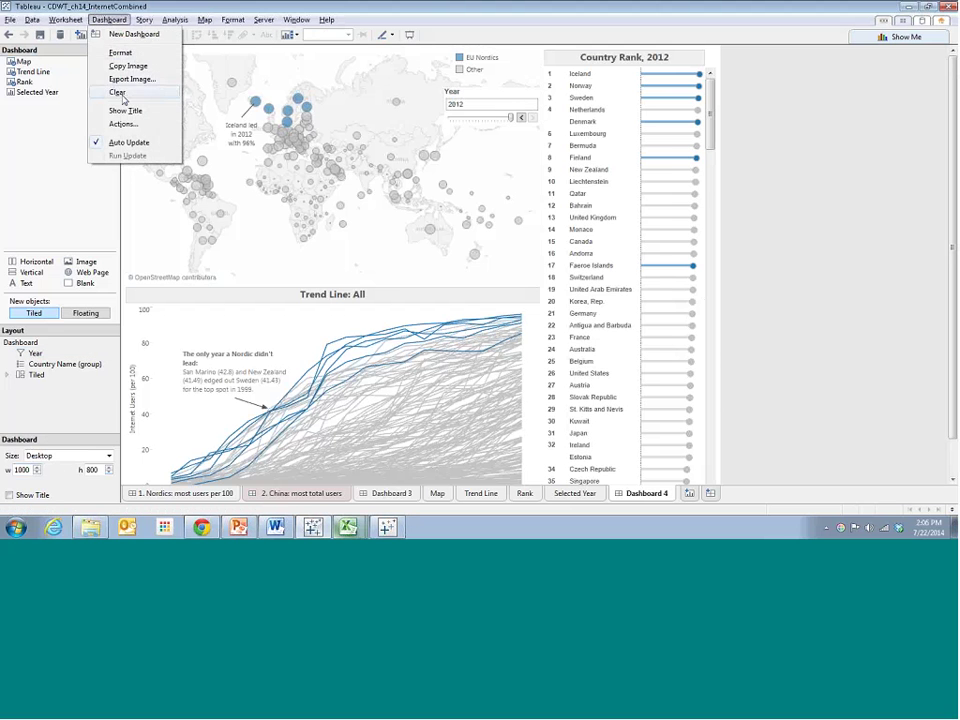
pyautogui.click(128, 117)
pyautogui.moveTo(374, 170); pyautogui.dragTo(460, 162)
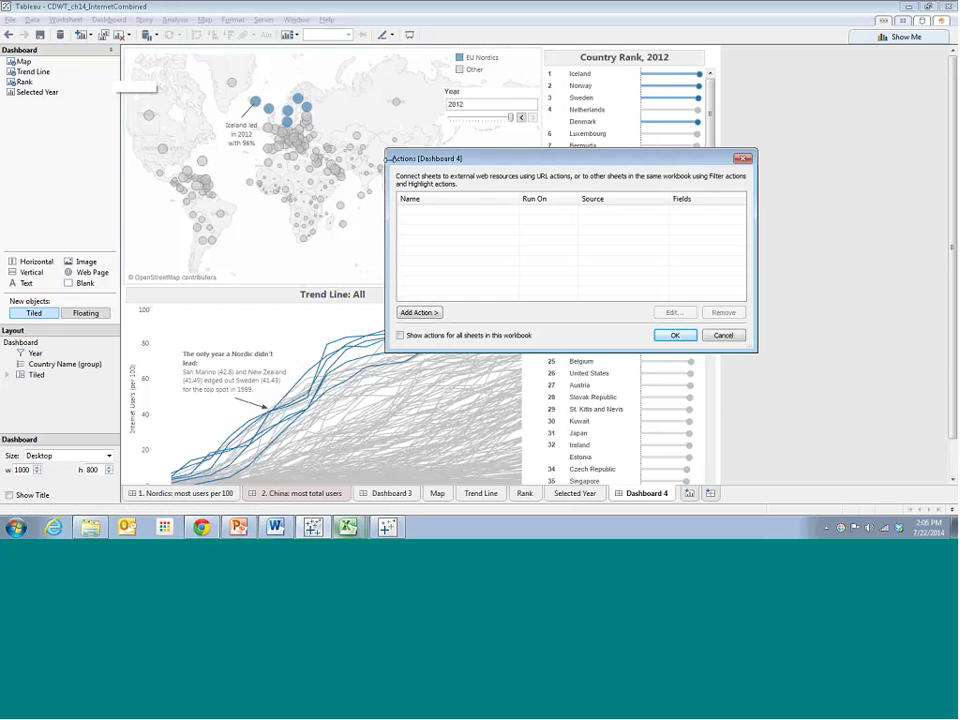
pyautogui.click(419, 313)
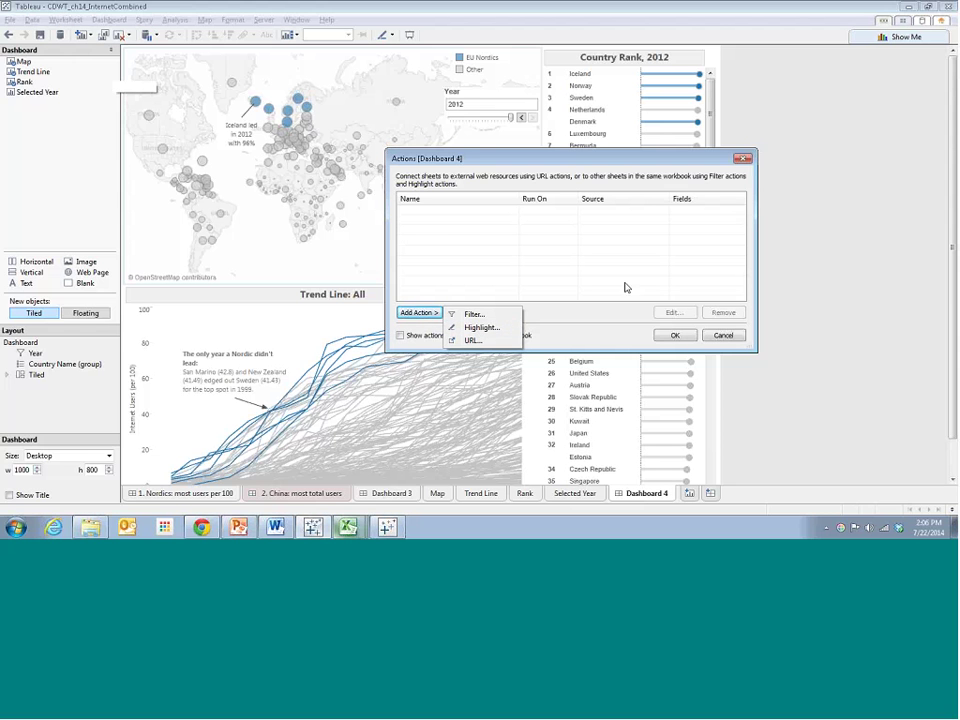
pyautogui.click(722, 335)
# Step the Year filter back to 2003 to compare the map and country ranking by year, and return it to 2012.
pyautogui.click(521, 118)
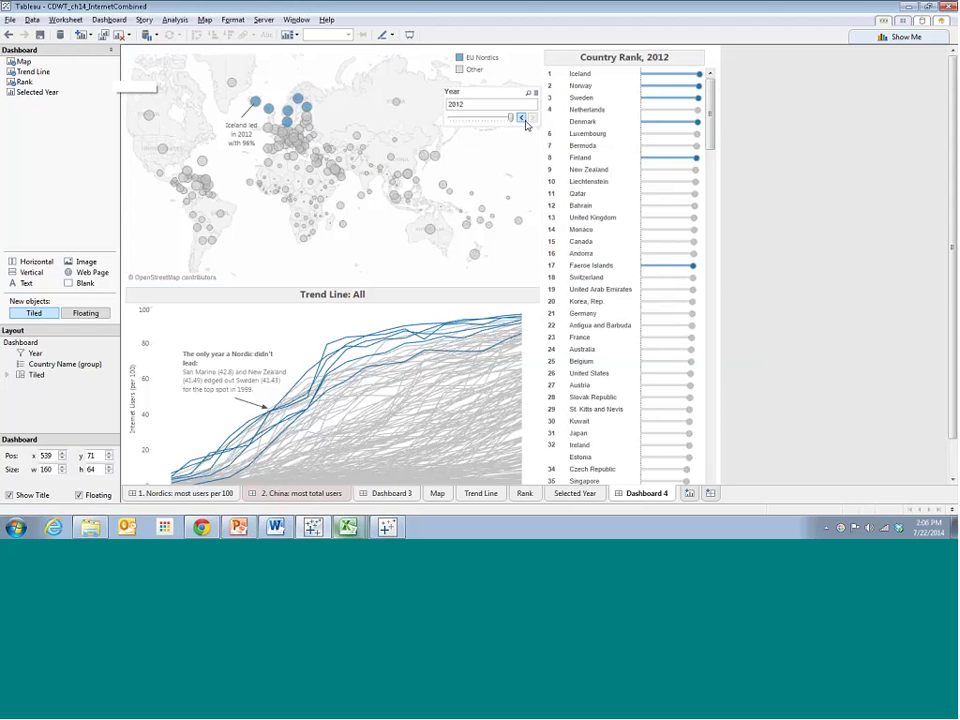
pyautogui.click(521, 118)
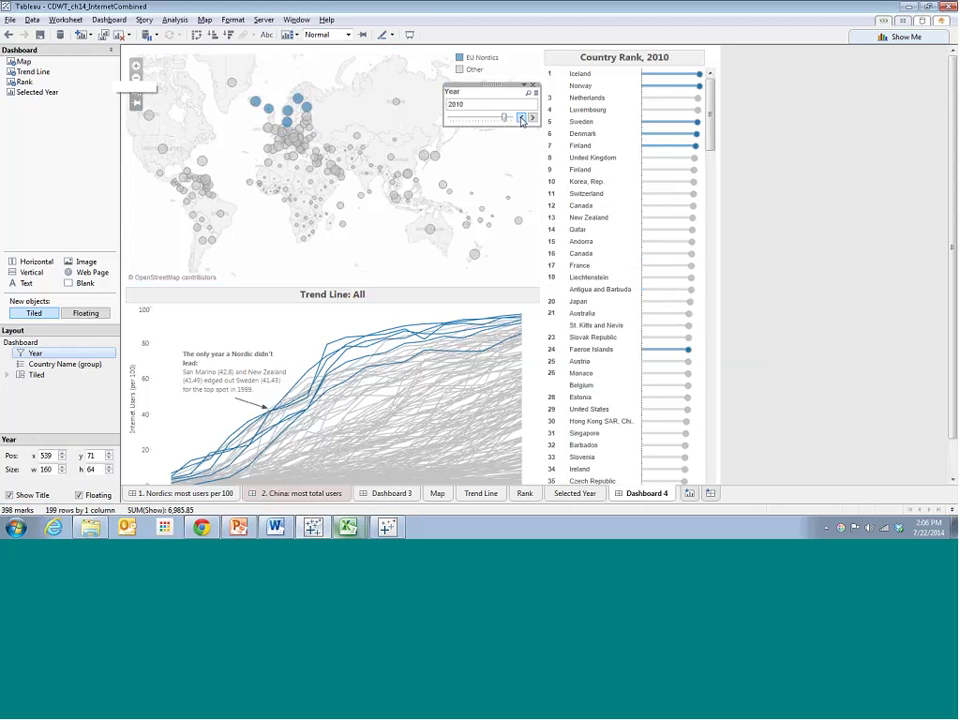
pyautogui.click(521, 118)
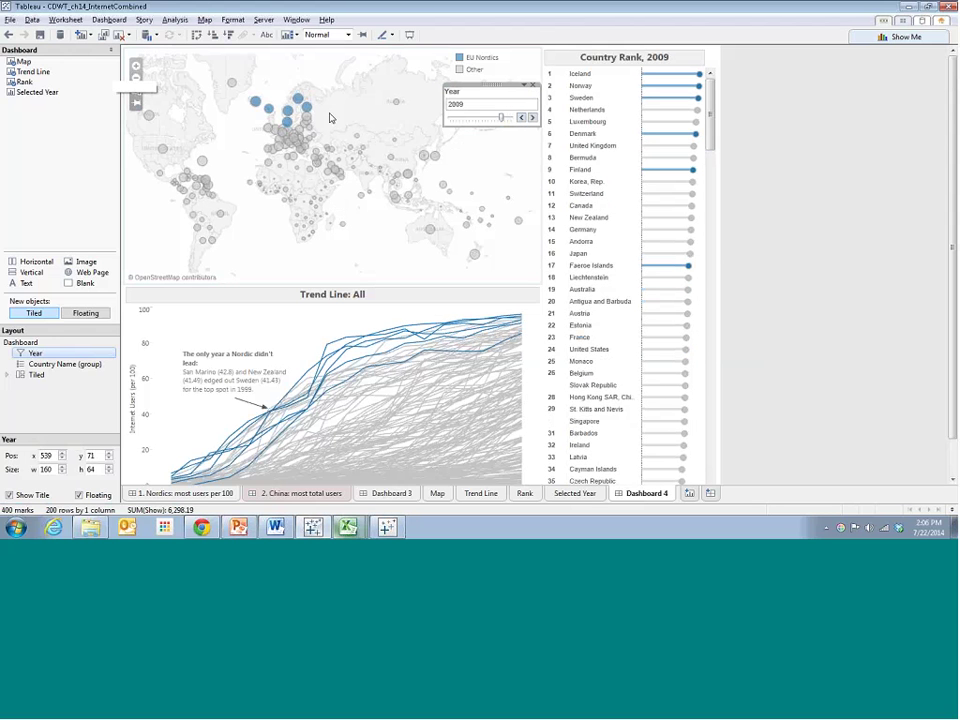
pyautogui.click(521, 118)
pyautogui.click(521, 118)
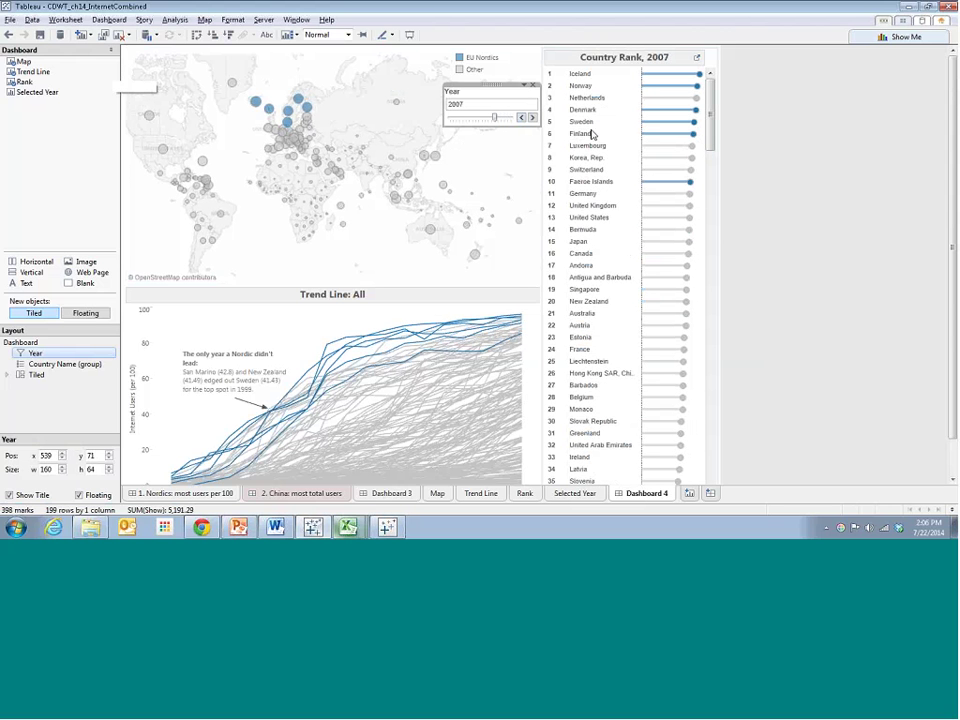
pyautogui.click(521, 118)
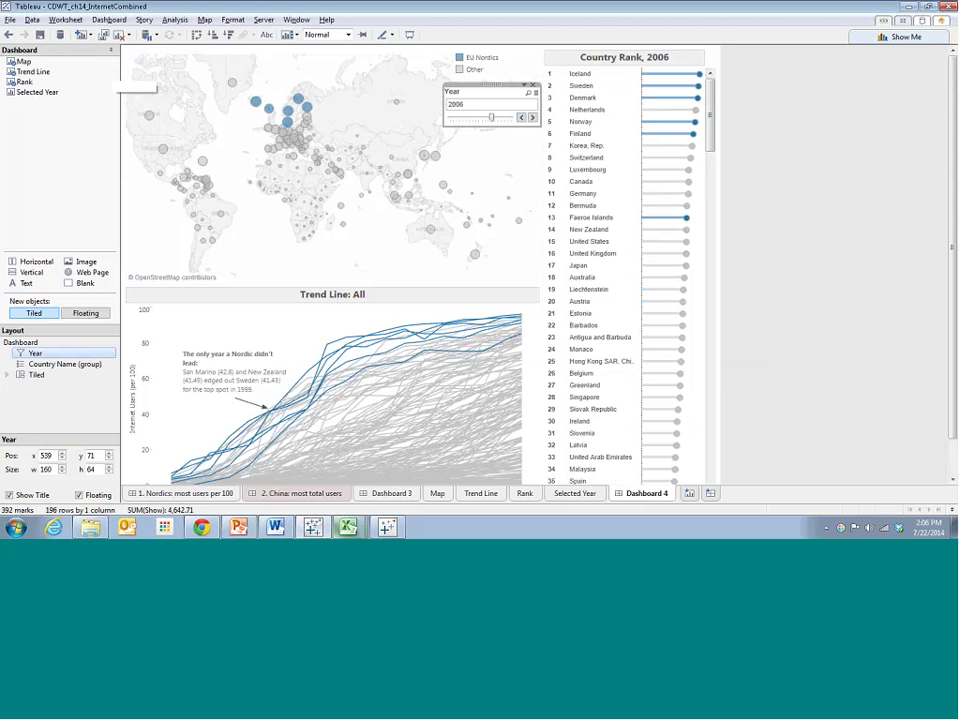
pyautogui.click(521, 118)
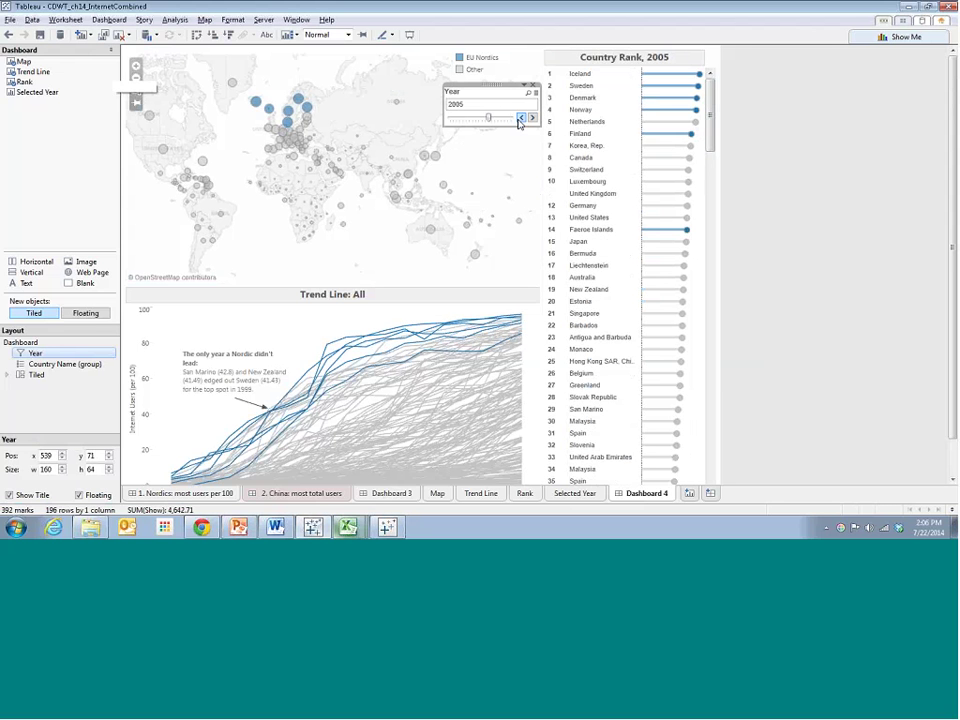
pyautogui.click(521, 118)
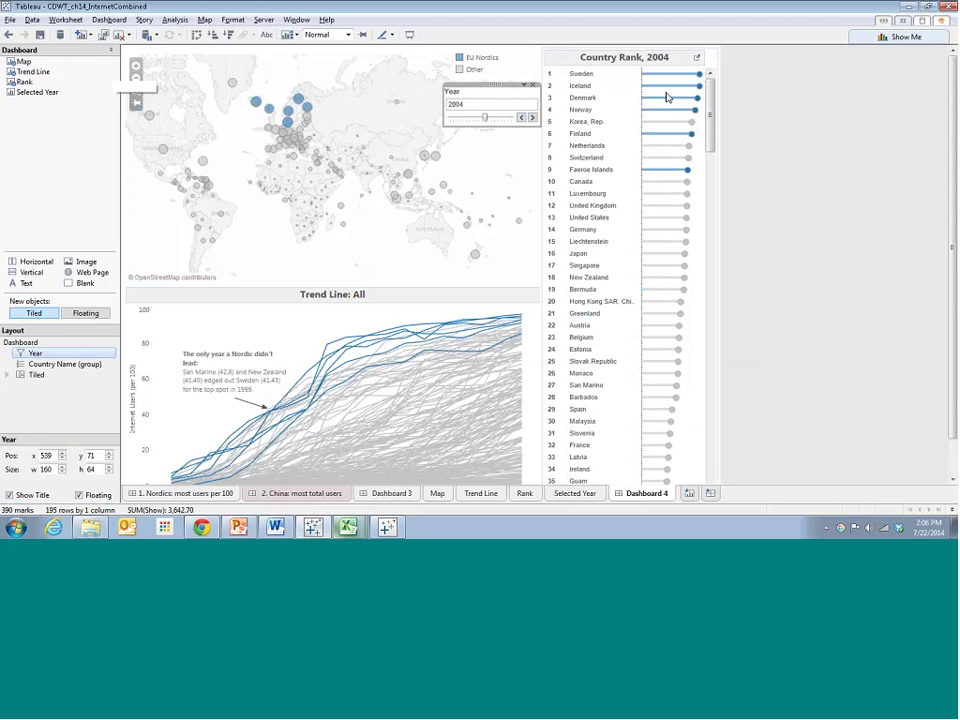
pyautogui.click(521, 118)
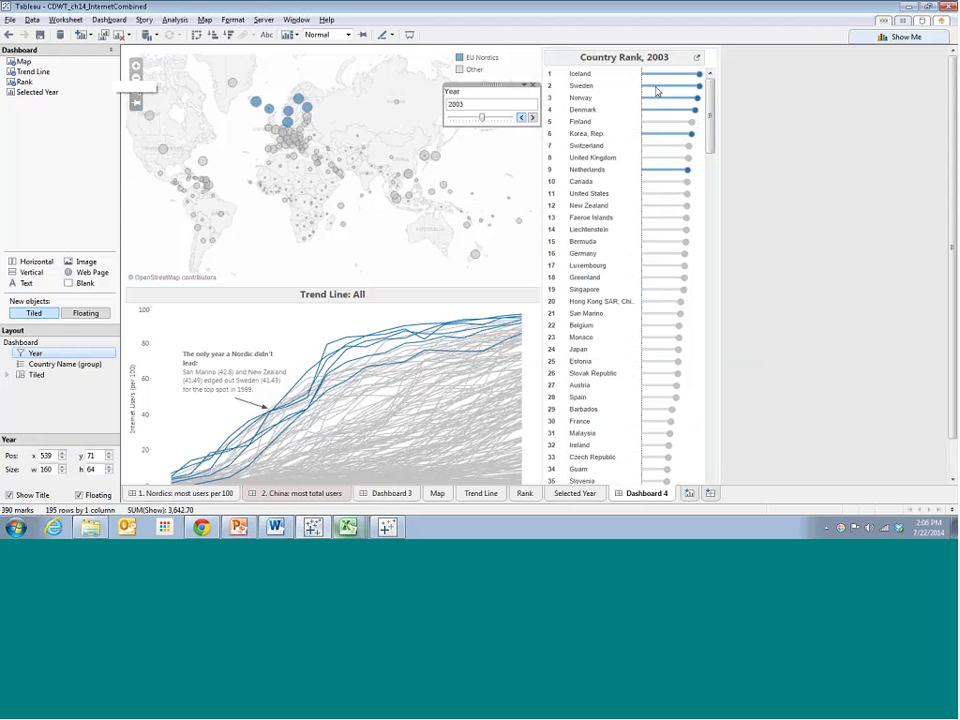
pyautogui.moveTo(665, 75)
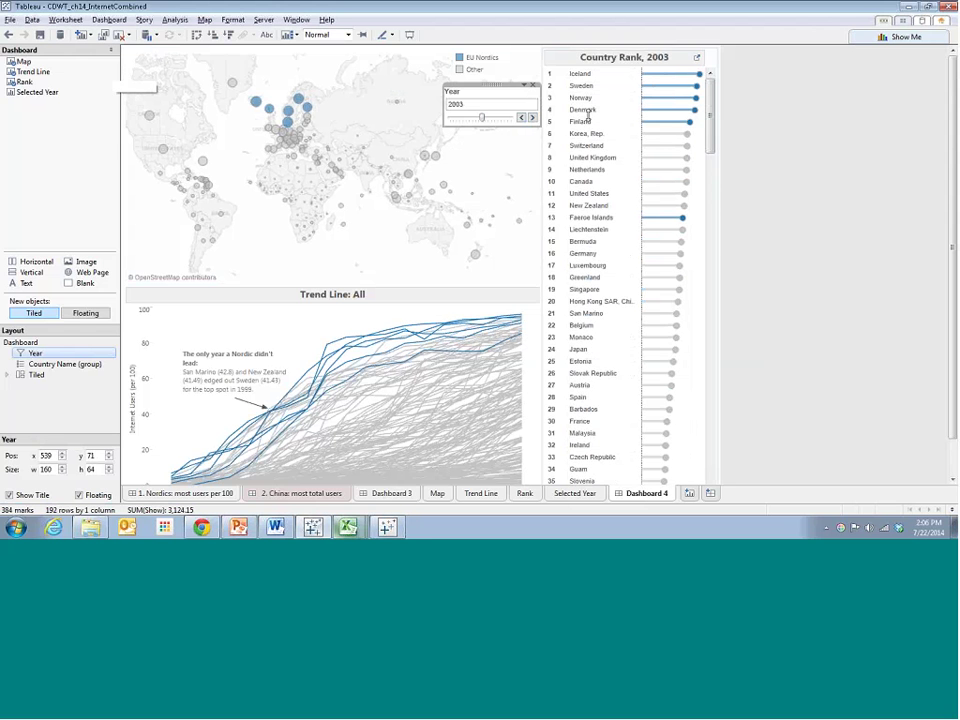
pyautogui.moveTo(437, 160)
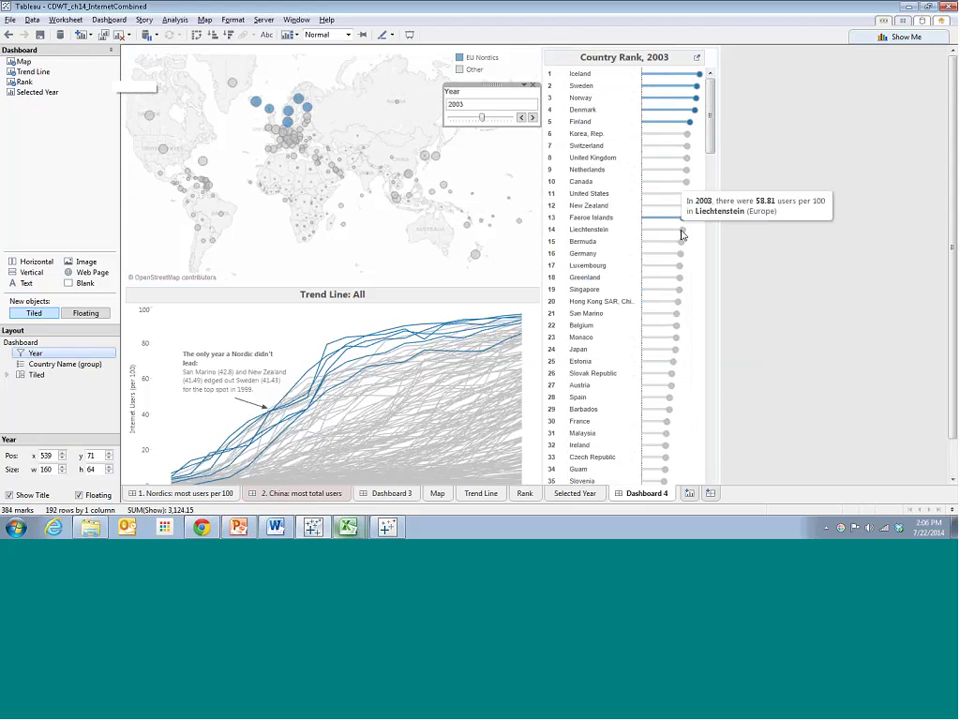
pyautogui.moveTo(486, 121); pyautogui.dragTo(520, 121)
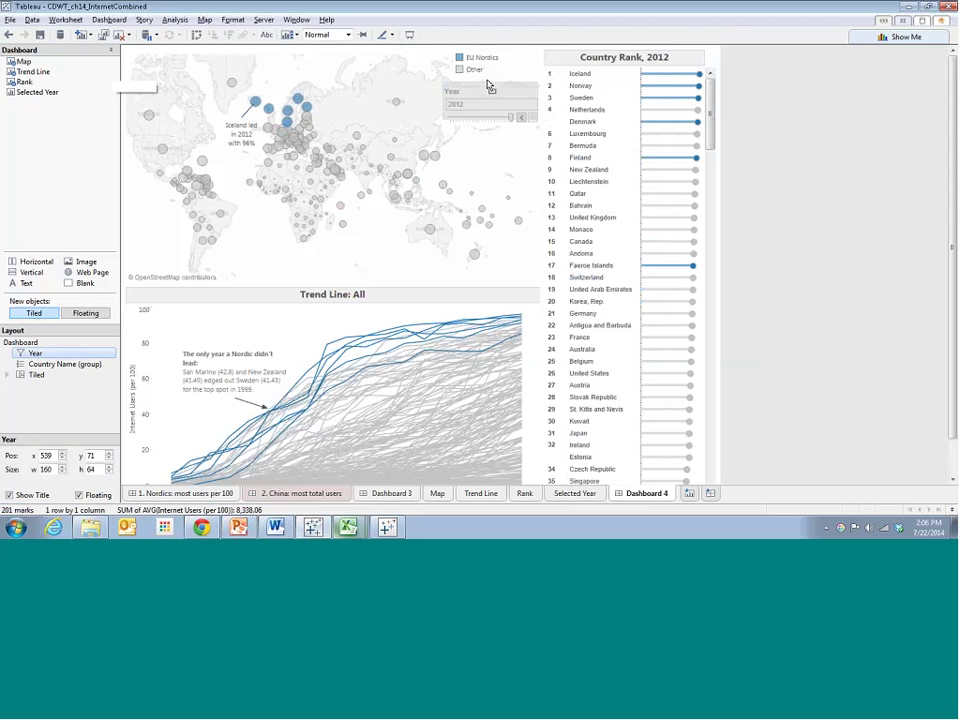
pyautogui.click(489, 150)
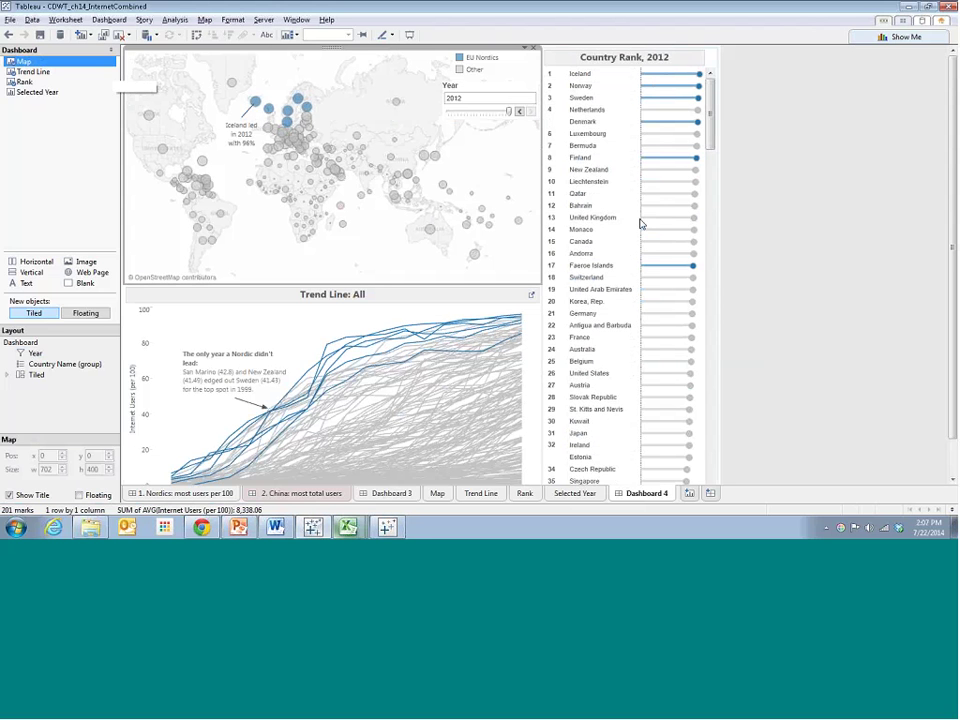
pyautogui.click(759, 226)
# Start a dashboard highlight action named "Highlight Country" that runs on hover, with Map, Rank and Trend Line as source and target sheets.
pyautogui.click(109, 19)
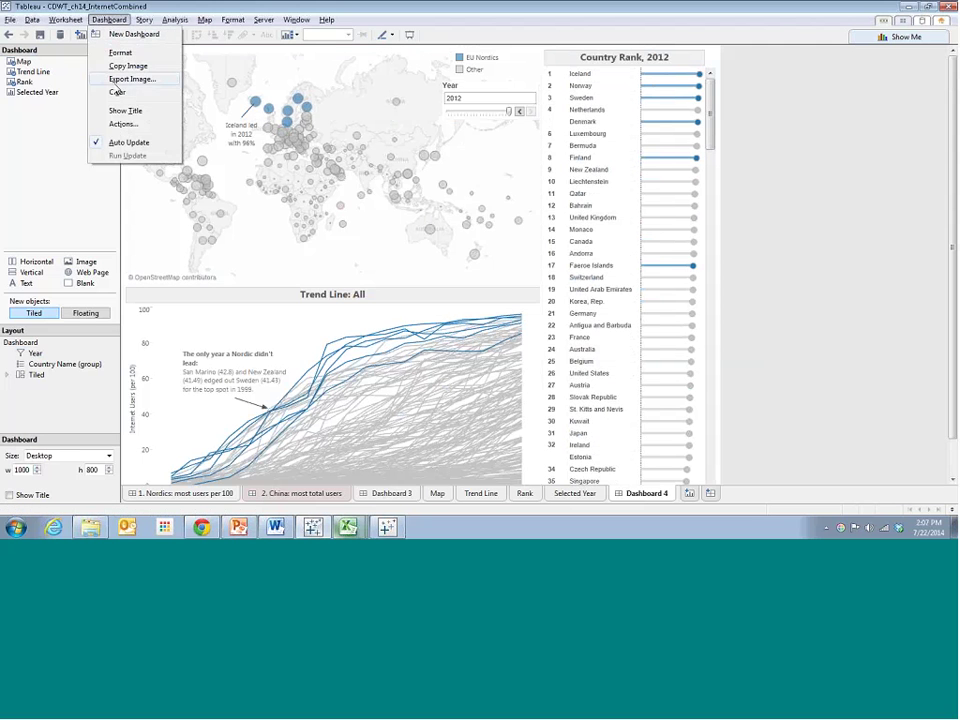
pyautogui.click(124, 124)
pyautogui.moveTo(429, 164); pyautogui.dragTo(429, 150)
pyautogui.click(336, 298)
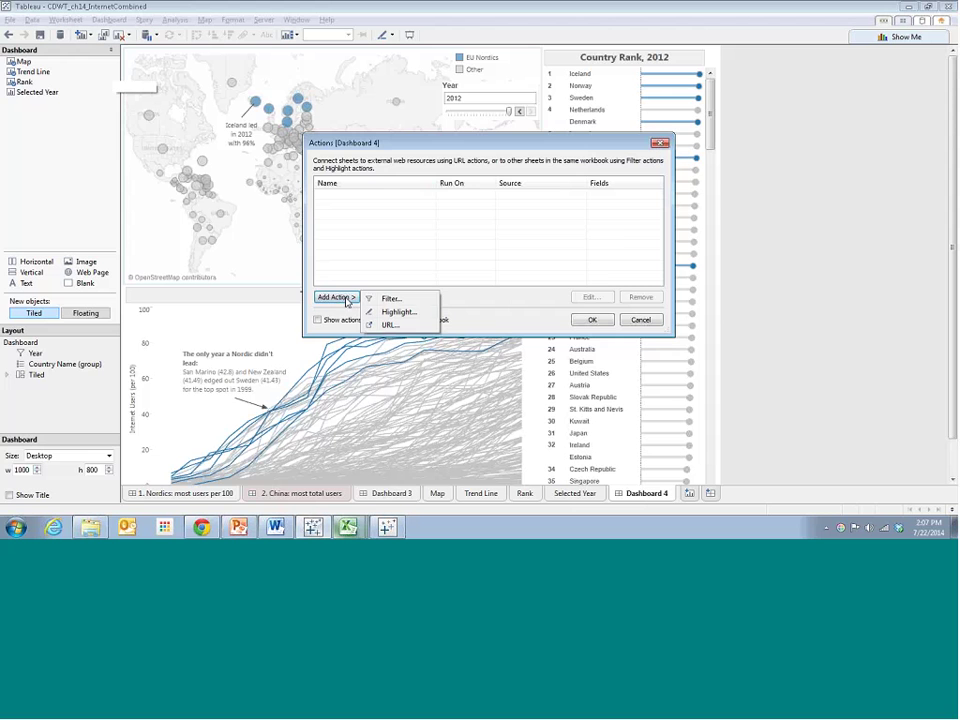
pyautogui.click(396, 312)
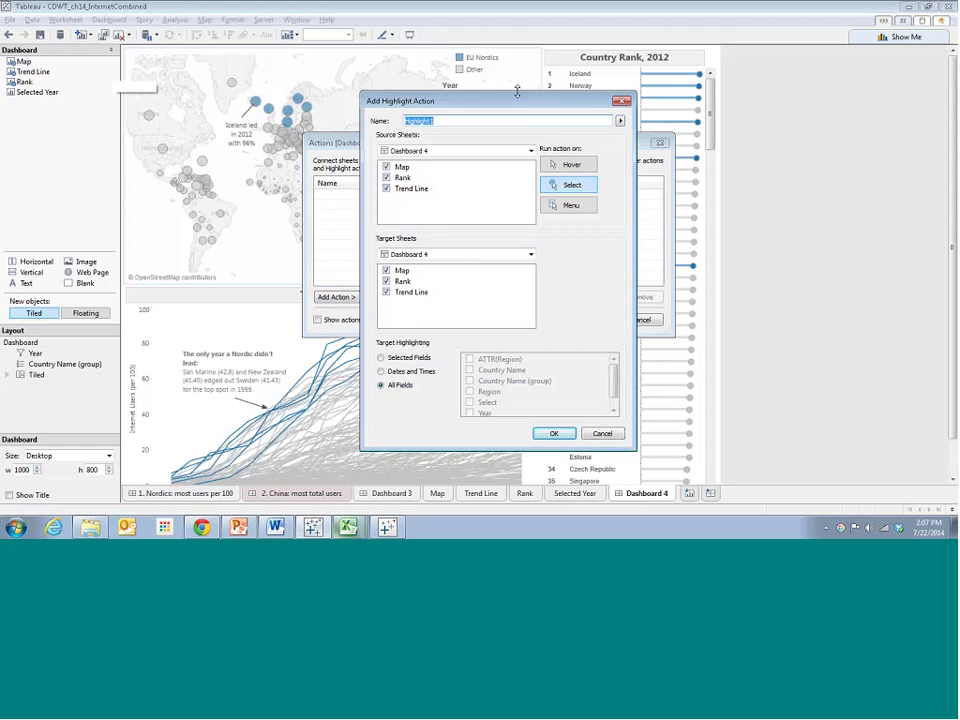
pyautogui.click(451, 122)
pyautogui.moveTo(455, 95); pyautogui.dragTo(384, 68)
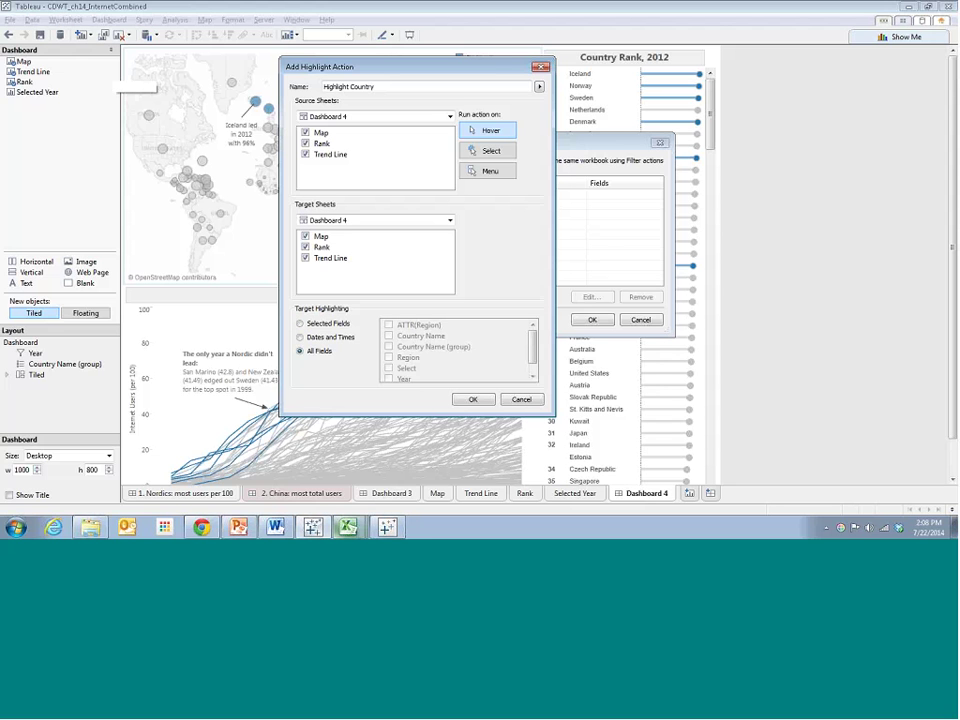
# Limit the highlight action's target highlighting to the Country Name field and add the action to the dashboard.
pyautogui.click(299, 323)
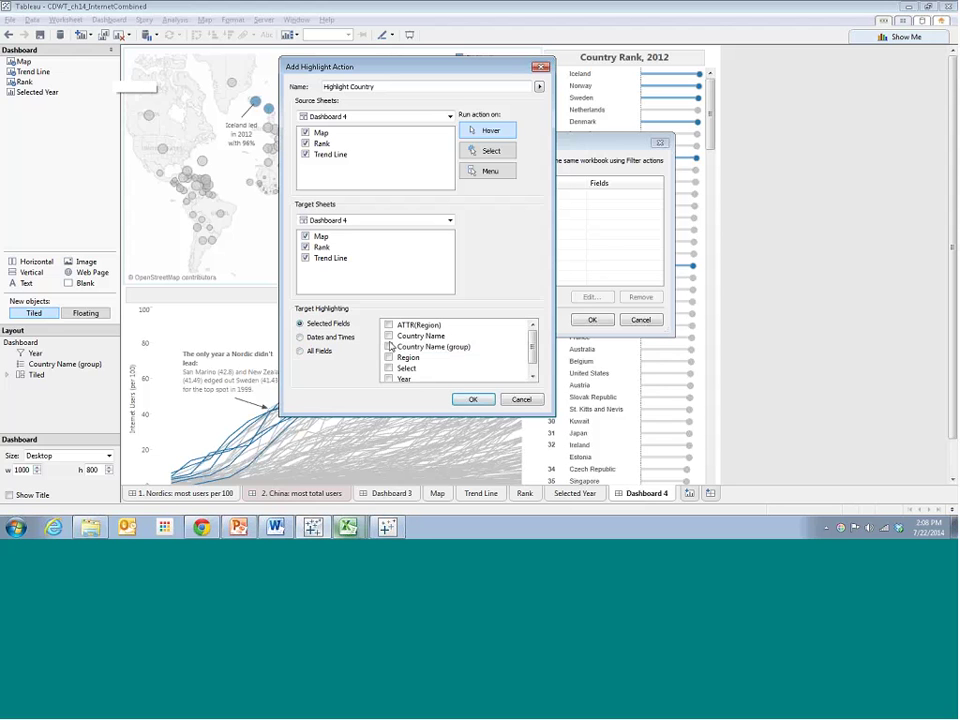
pyautogui.click(390, 337)
pyautogui.click(474, 400)
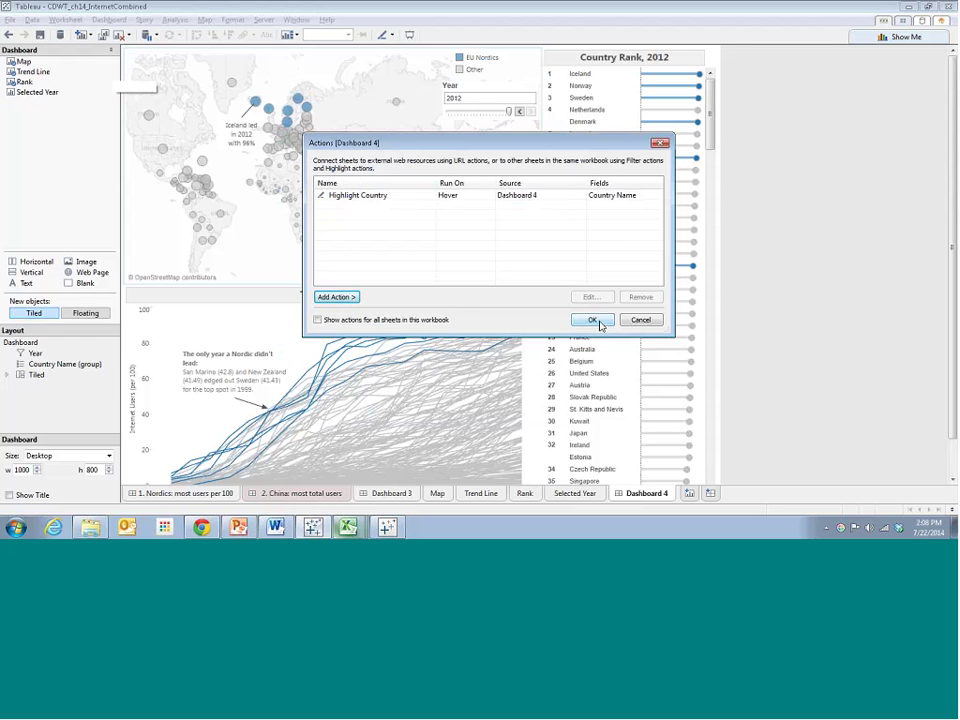
# Apply the dashboard actions and test the country highlighting across the map, trend line and country rank.
pyautogui.click(597, 323)
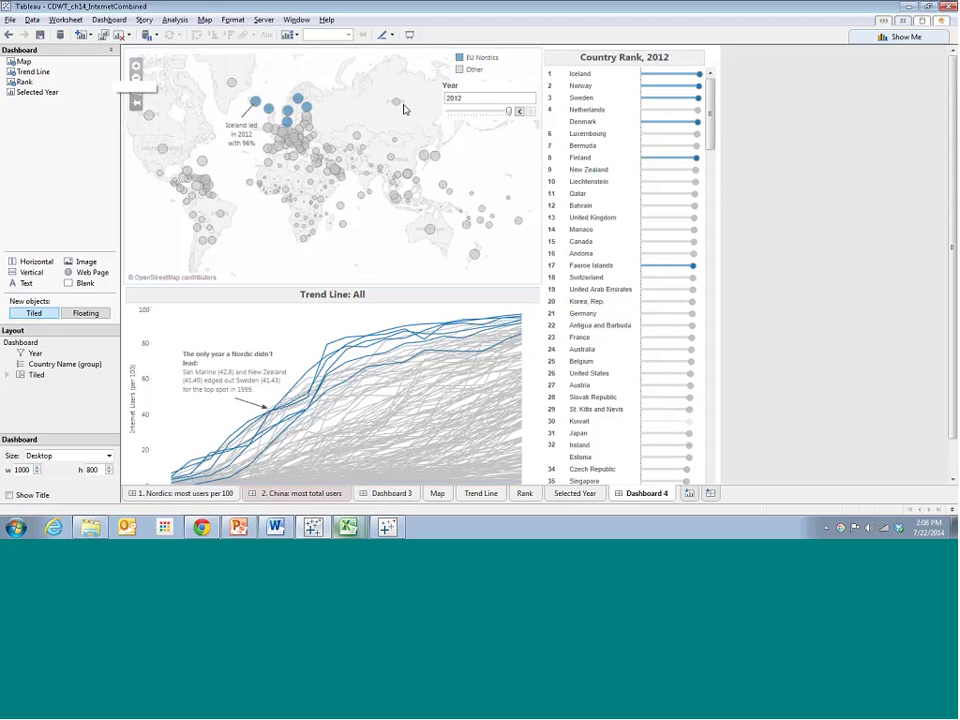
pyautogui.moveTo(397, 103)
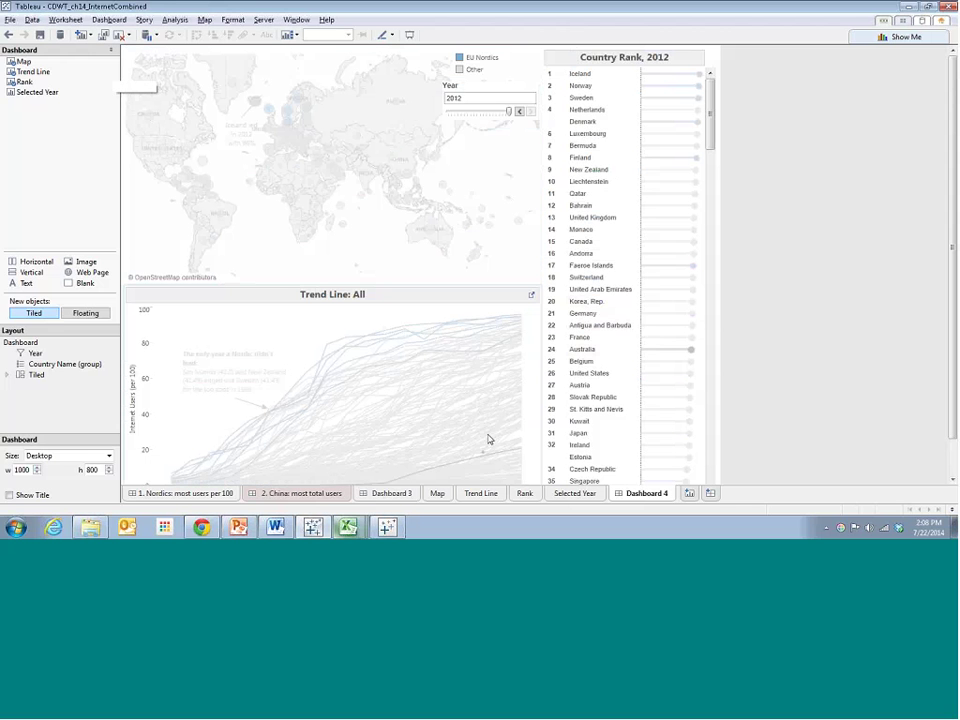
pyautogui.moveTo(489, 370)
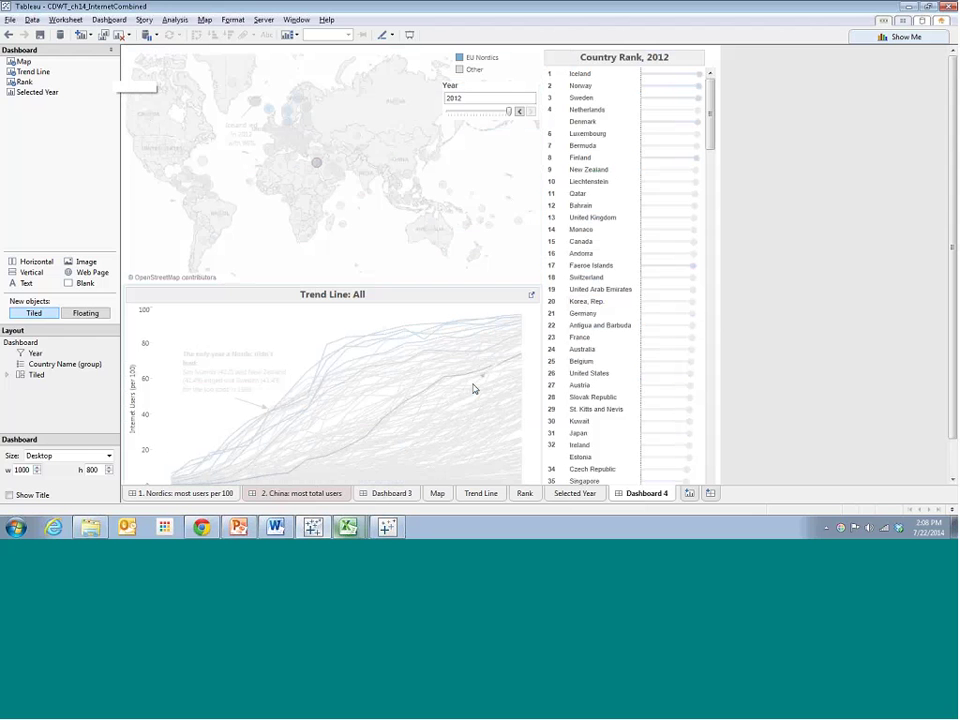
pyautogui.moveTo(702, 126)
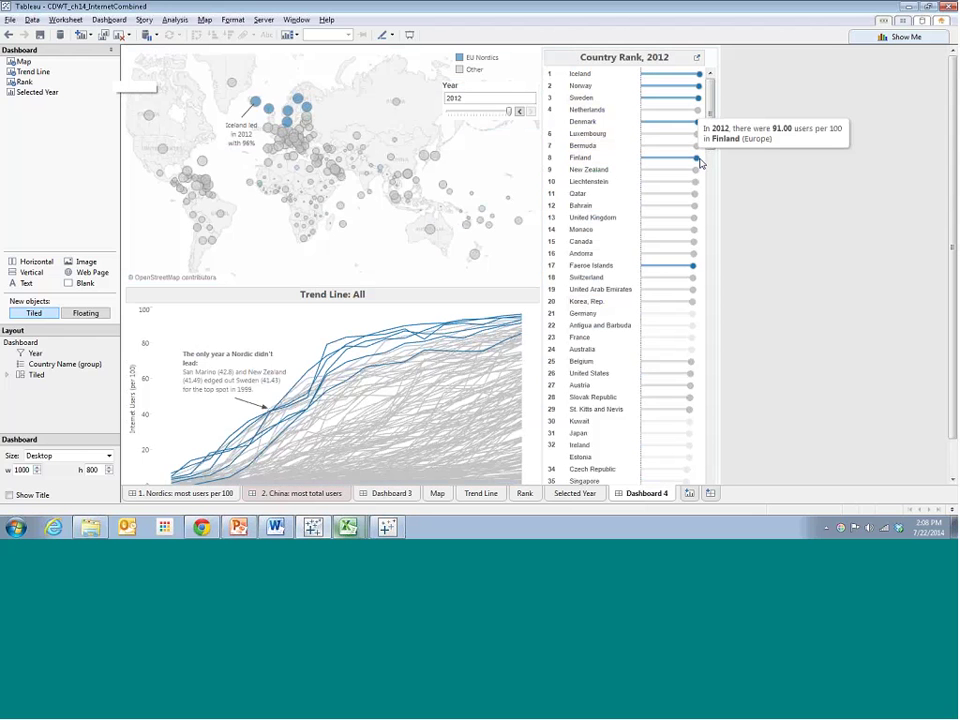
pyautogui.moveTo(691, 266)
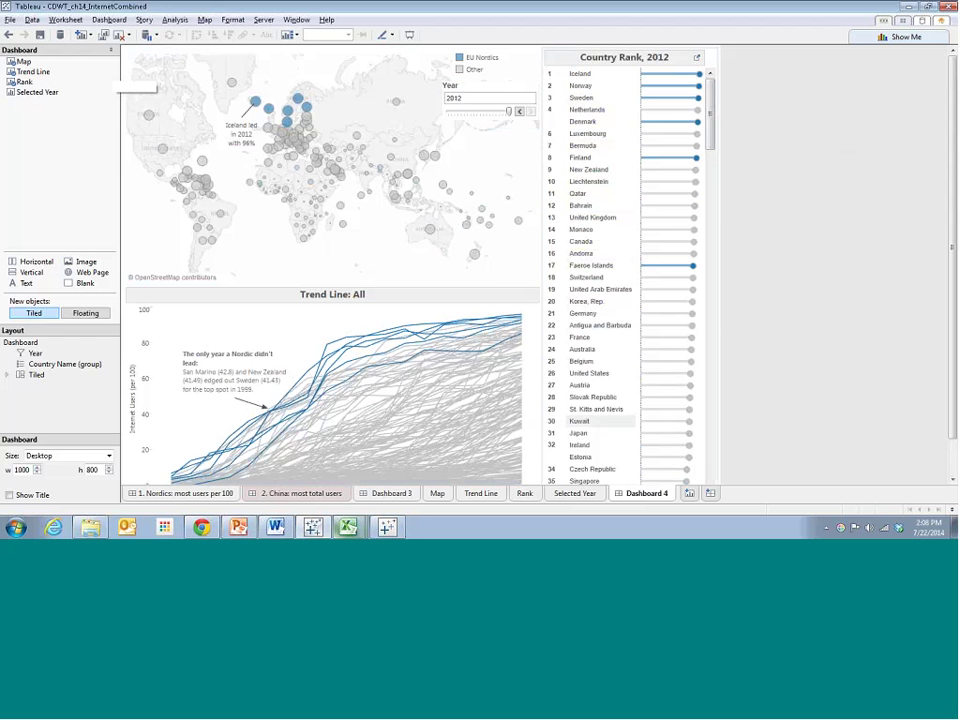
pyautogui.moveTo(430, 233)
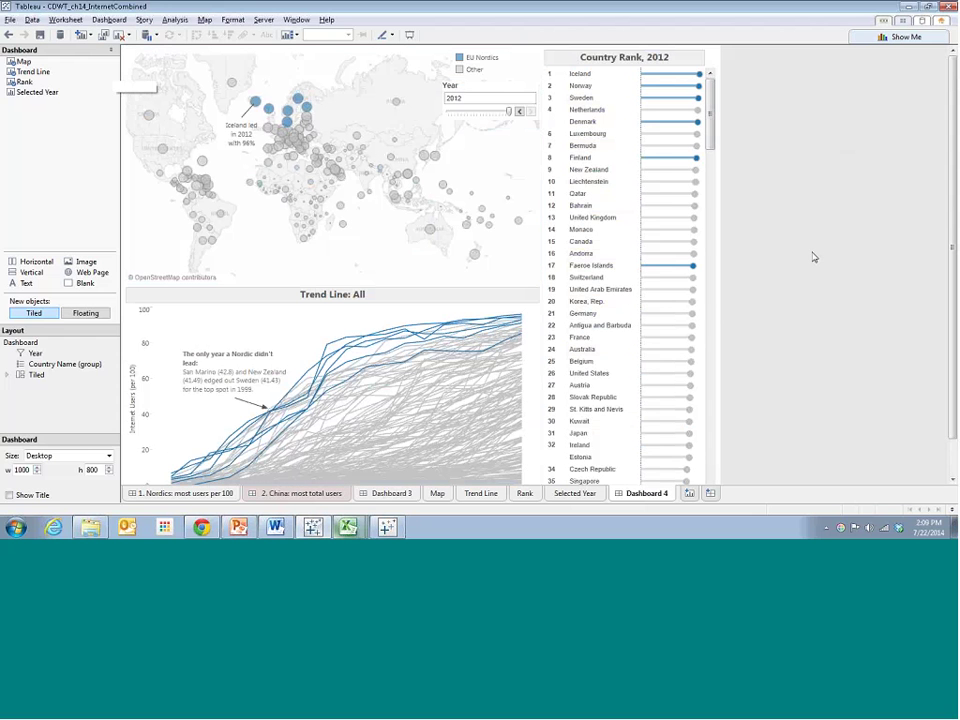
# Review the dashboard's list of actions and close it without making changes.
pyautogui.click(108, 19)
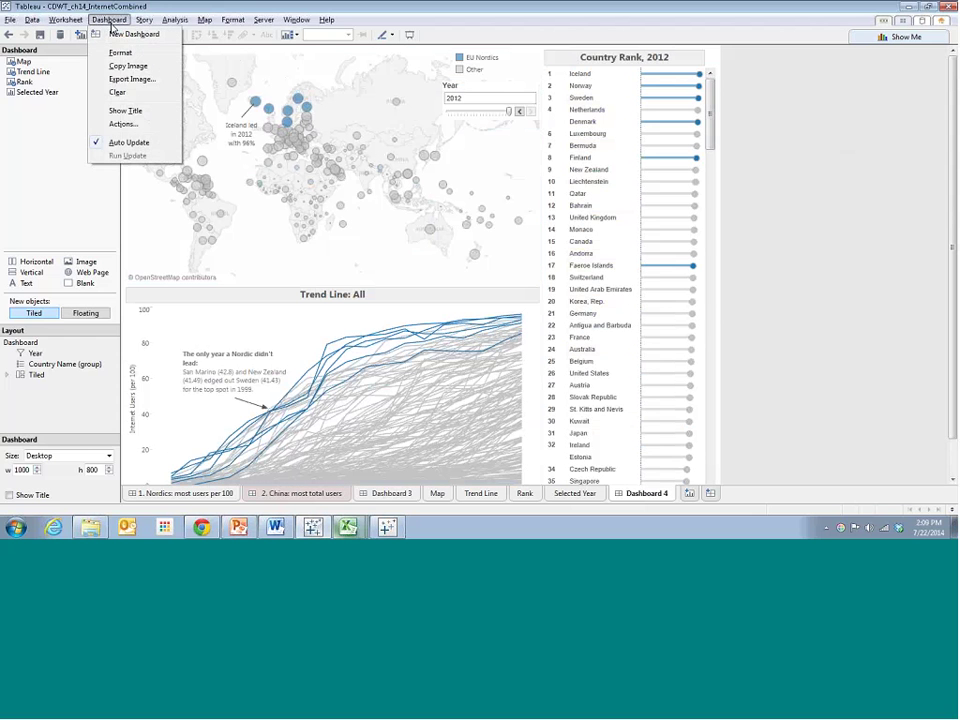
pyautogui.click(124, 124)
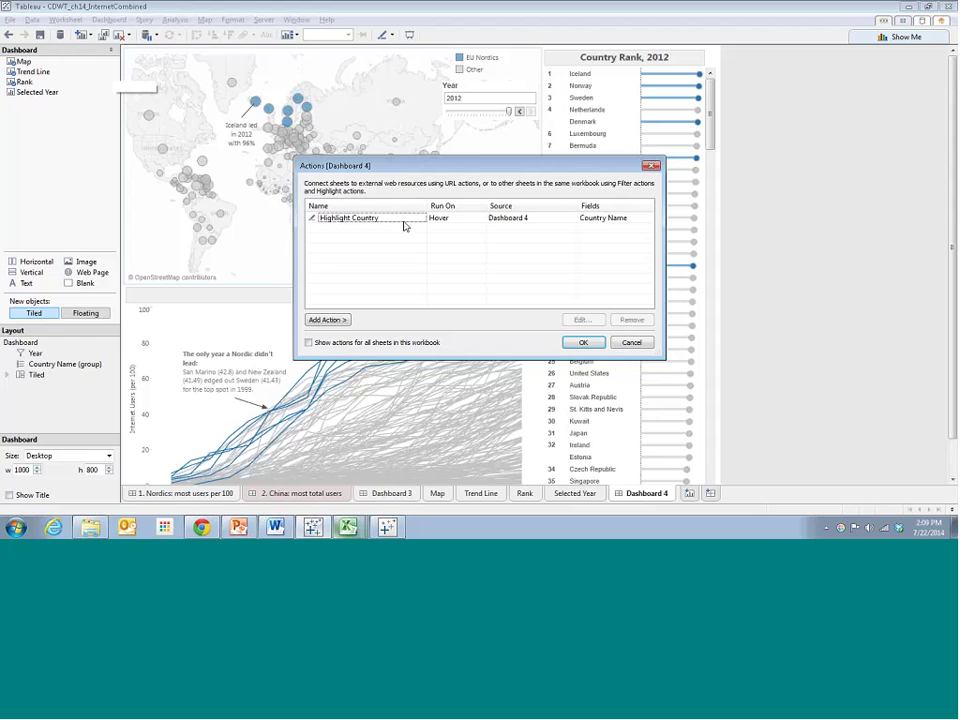
pyautogui.click(632, 342)
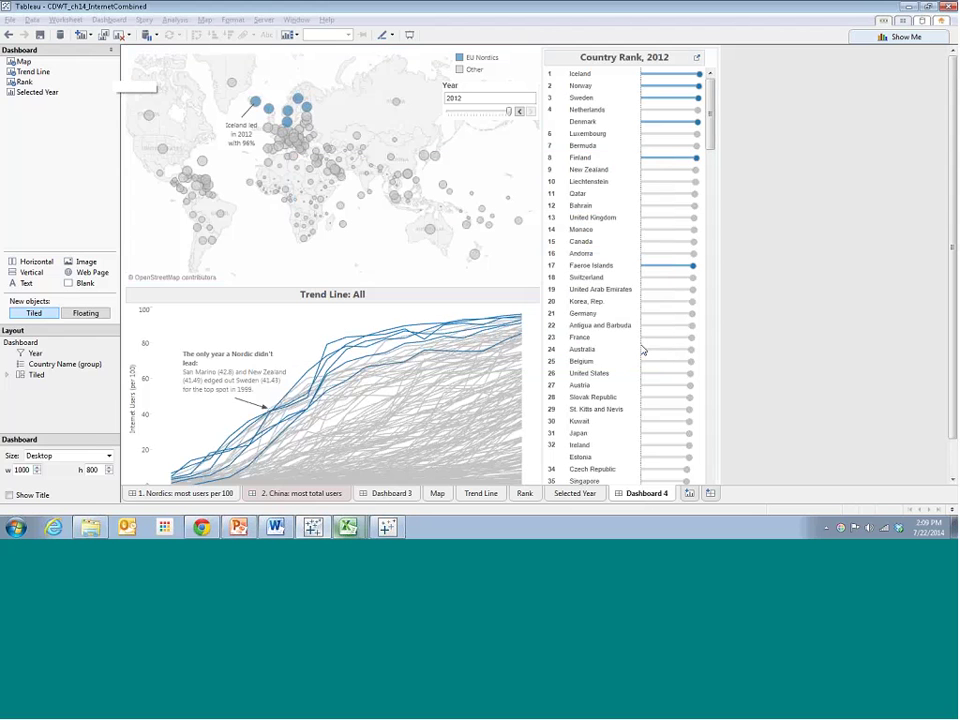
# Step the Year filter back to 2009 to check how the map and rank respond, and return it to 2012.
pyautogui.click(494, 102)
pyautogui.click(520, 111)
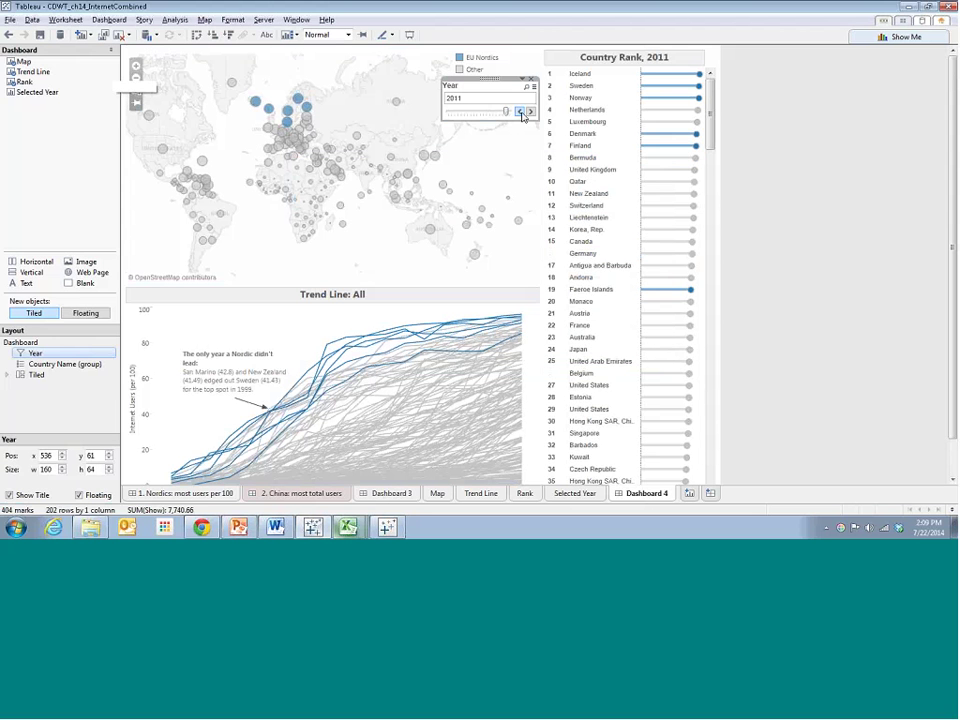
pyautogui.click(521, 112)
pyautogui.click(520, 111)
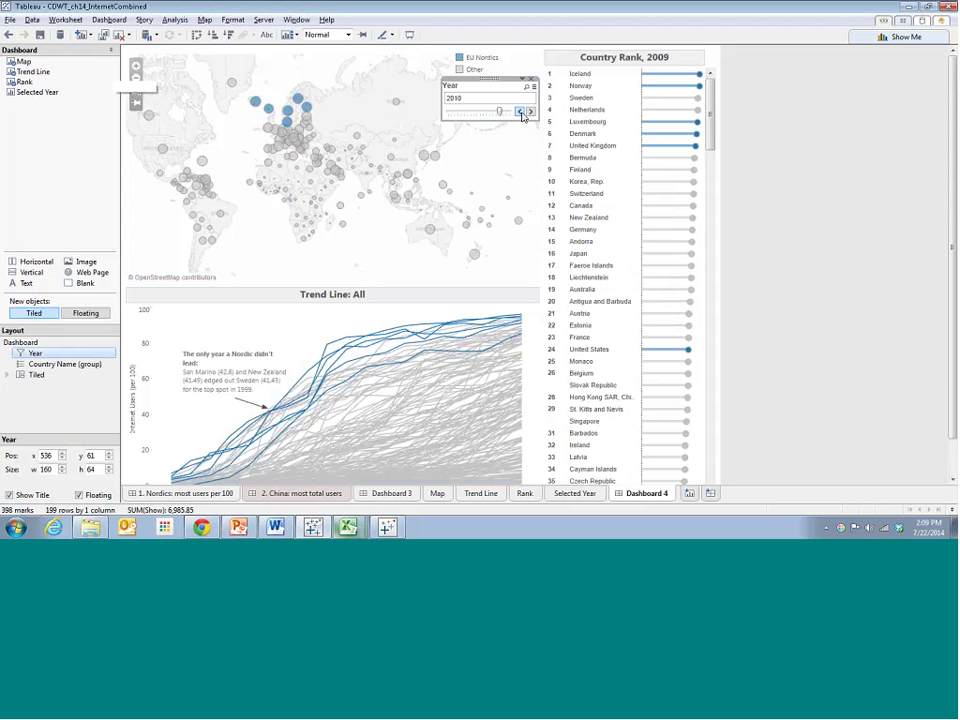
pyautogui.click(512, 112)
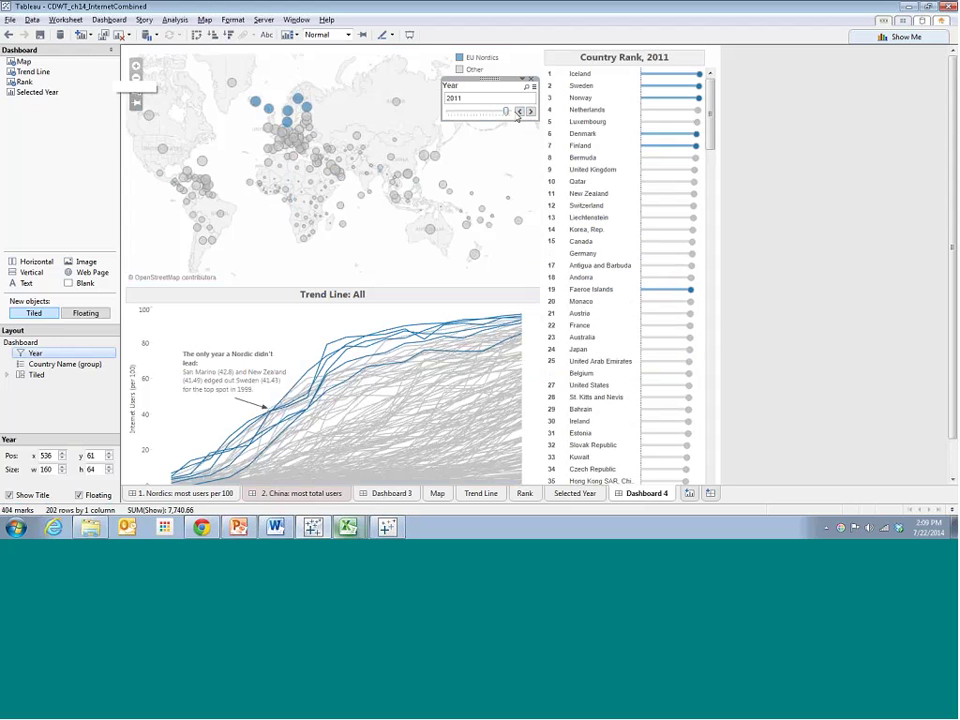
pyautogui.click(519, 111)
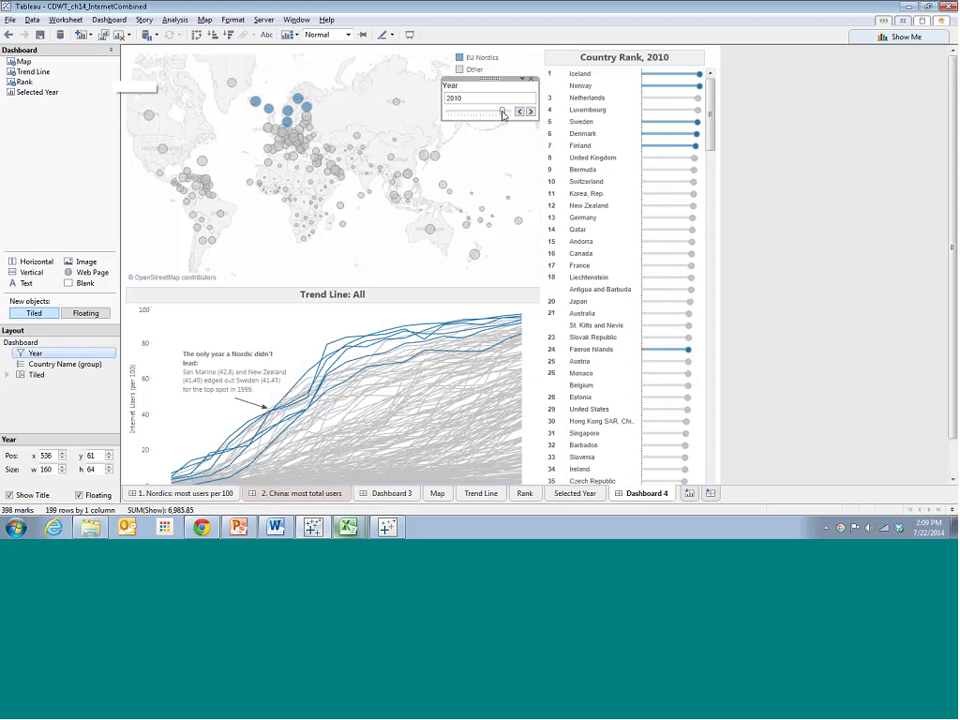
pyautogui.moveTo(503, 115); pyautogui.dragTo(760, 177)
pyautogui.click(823, 190)
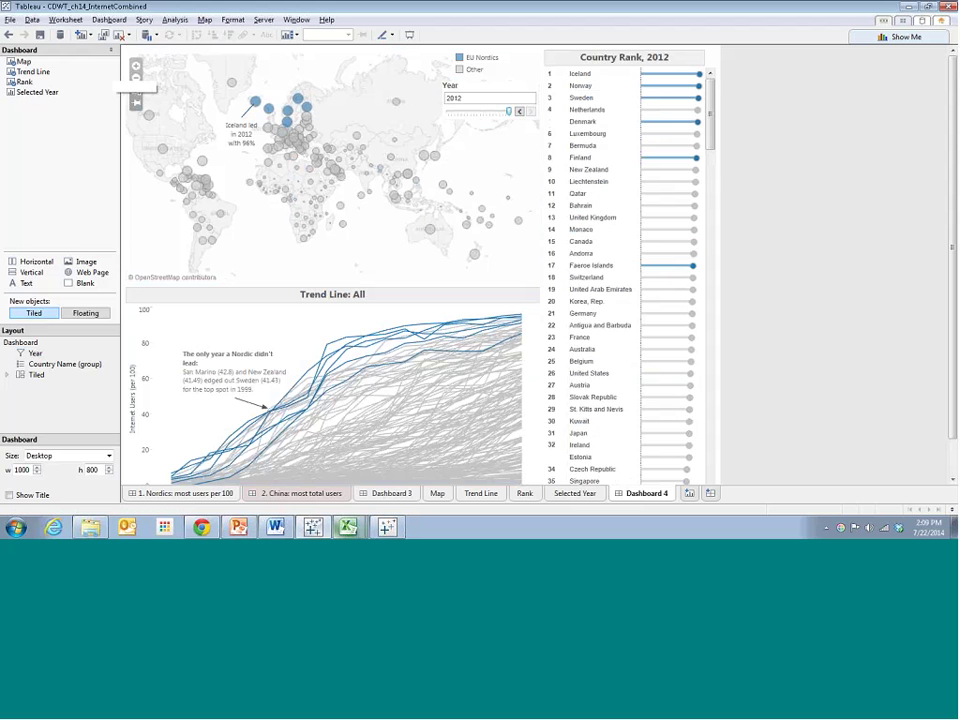
# Add a new worksheet and select measures, starting with Population, for an estimated-users calculation.
pyautogui.click(689, 493)
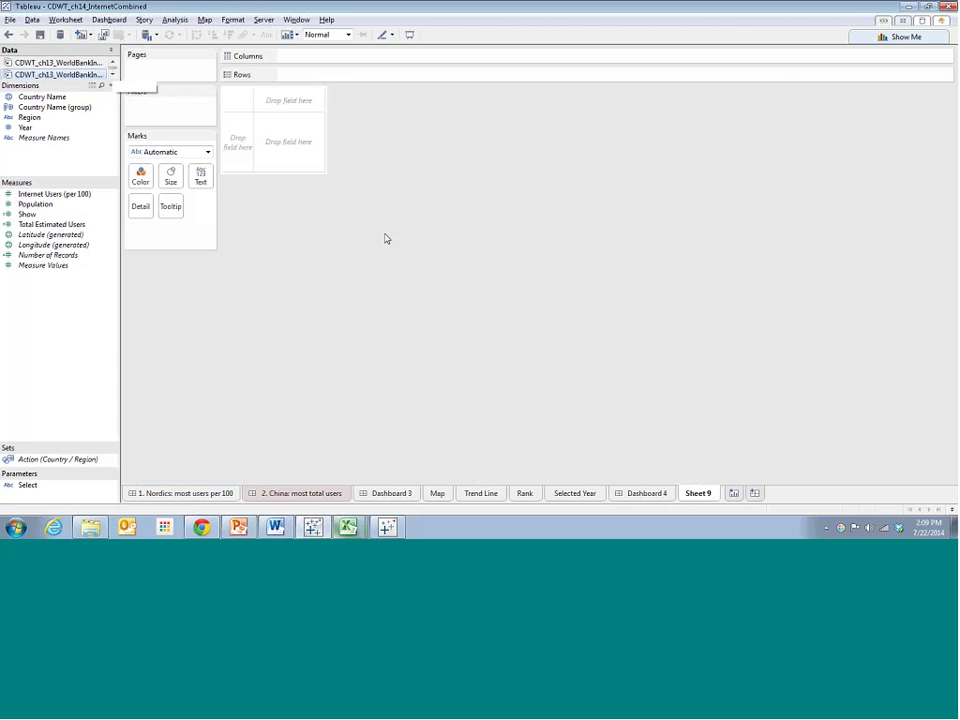
pyautogui.keyDown('ctrl'); pyautogui.click(46, 206); pyautogui.keyUp('ctrl')
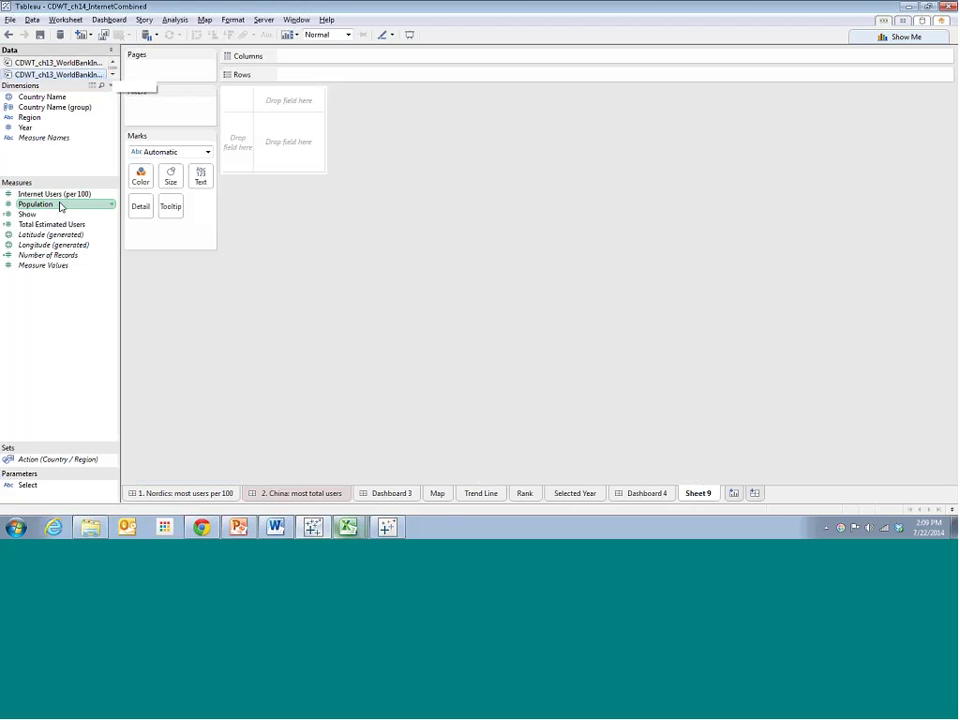
pyautogui.keyDown('ctrl'); pyautogui.click(60, 206); pyautogui.keyUp('ctrl')
pyautogui.keyDown('ctrl'); pyautogui.click(70, 215); pyautogui.keyUp('ctrl')
# Close the Tableau Public window and dismiss its error dialog.
pyautogui.rightClick(388, 526)
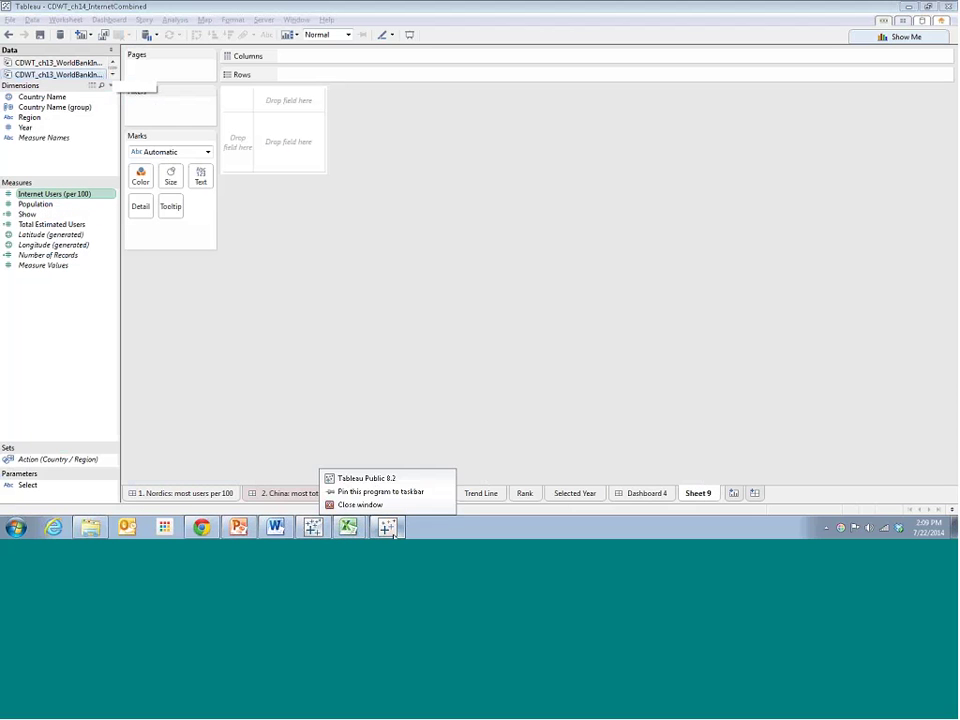
pyautogui.click(380, 506)
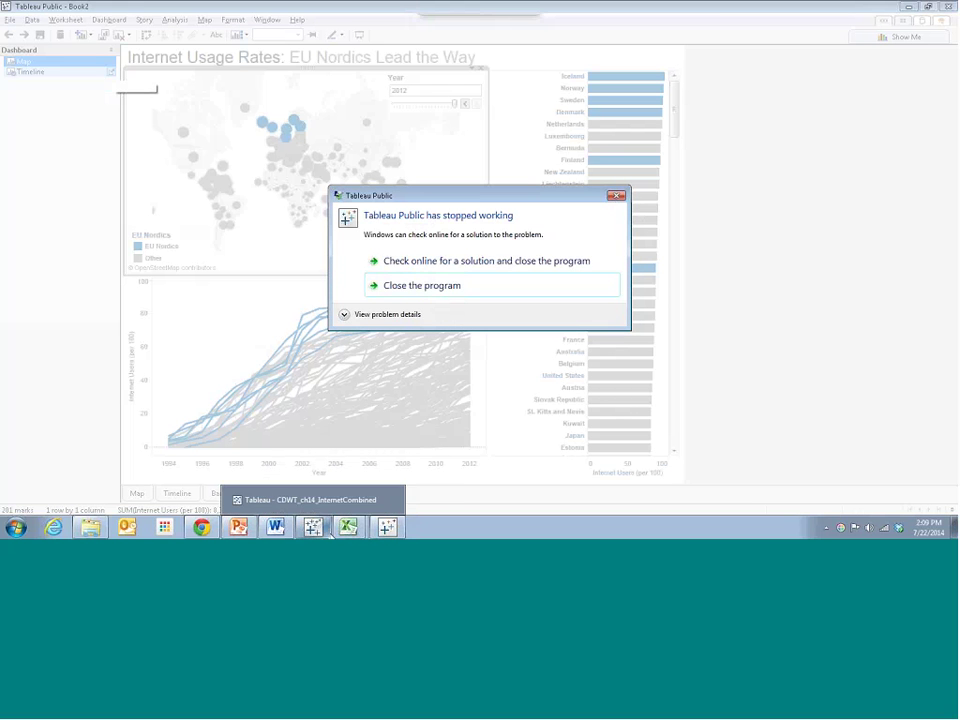
pyautogui.click(612, 196)
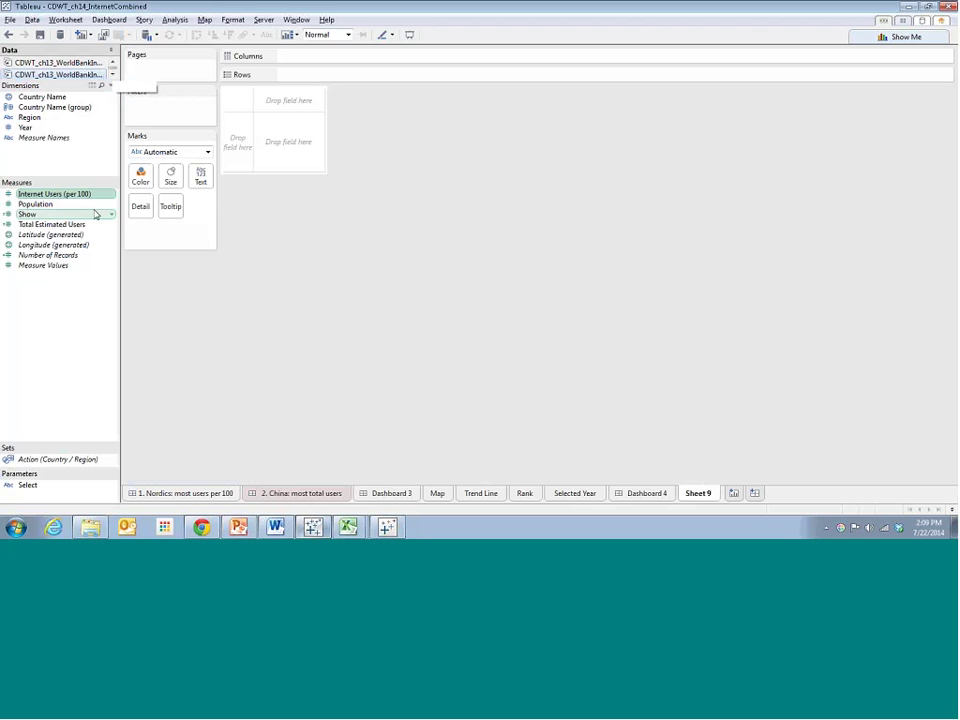
# Select the Internet Users (per 100) and Population measures in turn to identify the inputs for estimating total users.
pyautogui.click(45, 196)
pyautogui.keyDown('ctrl'); pyautogui.click(46, 204); pyautogui.keyUp('ctrl')
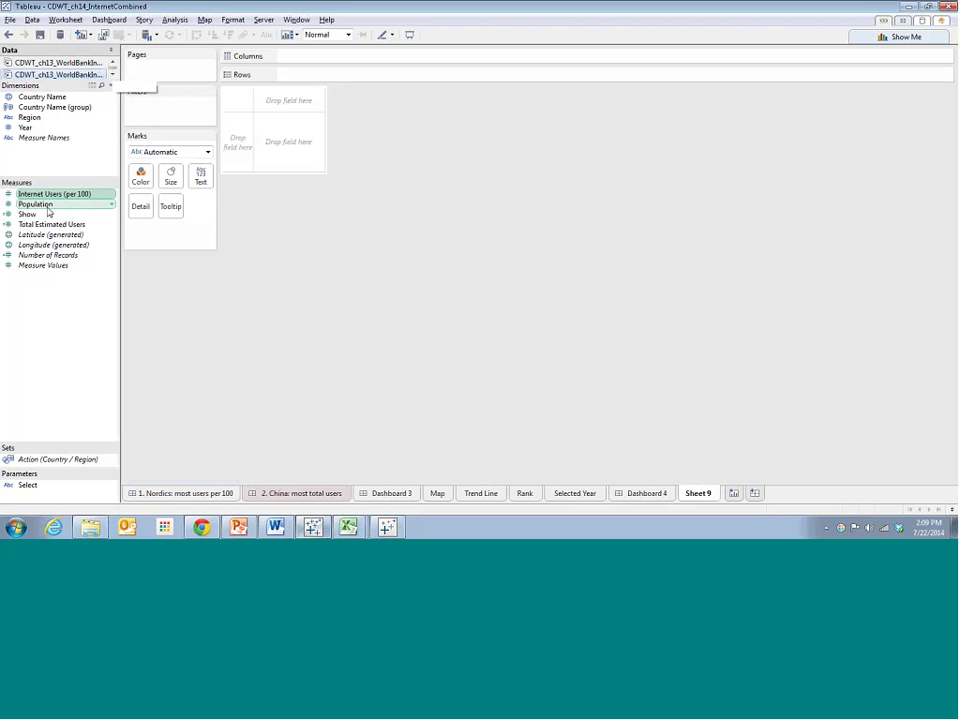
pyautogui.click(35, 194)
pyautogui.click(50, 204)
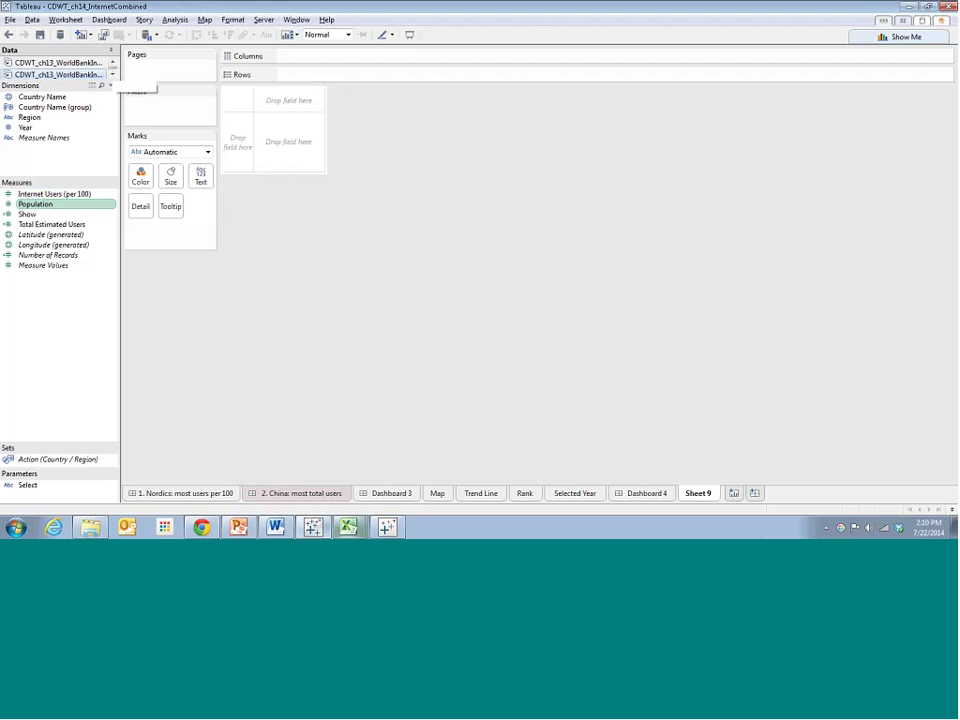
# Switch to the CDWT_ch13_WorldBankInternetUsage workbook in Excel and enter the formula =D2*E2/100 in cell F2.
pyautogui.moveTo(349, 527)
pyautogui.click(331, 500)
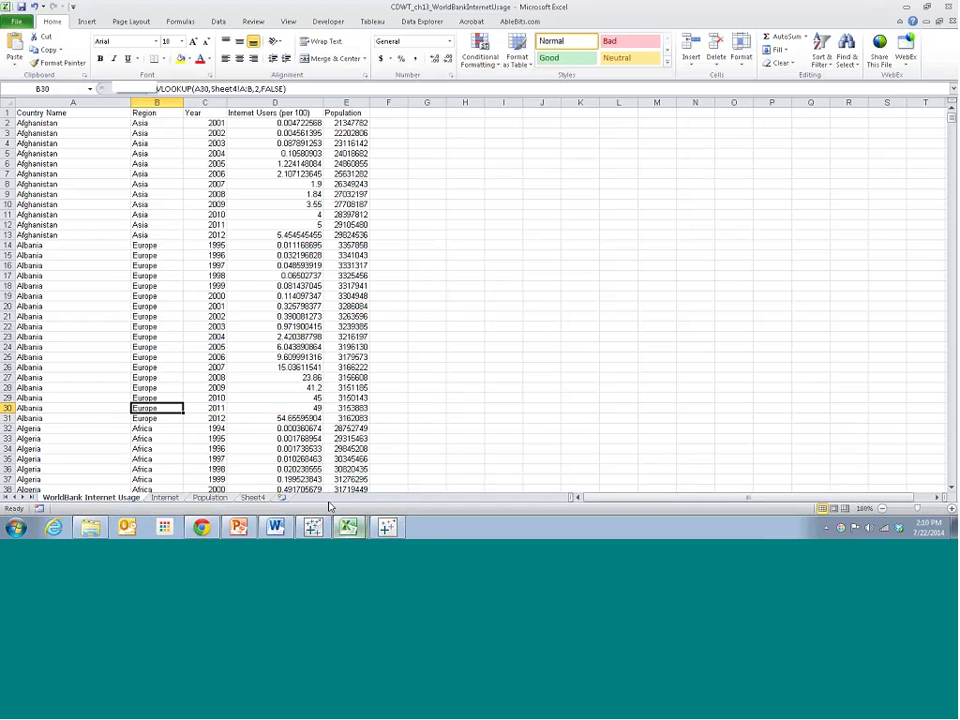
pyautogui.click(394, 119)
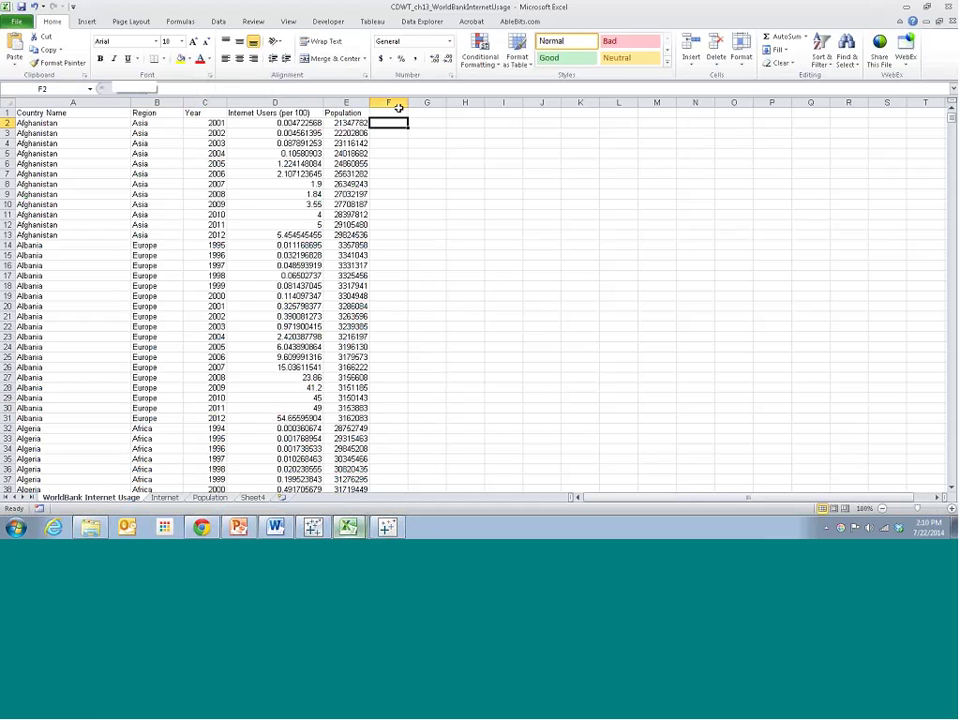
pyautogui.write('=')
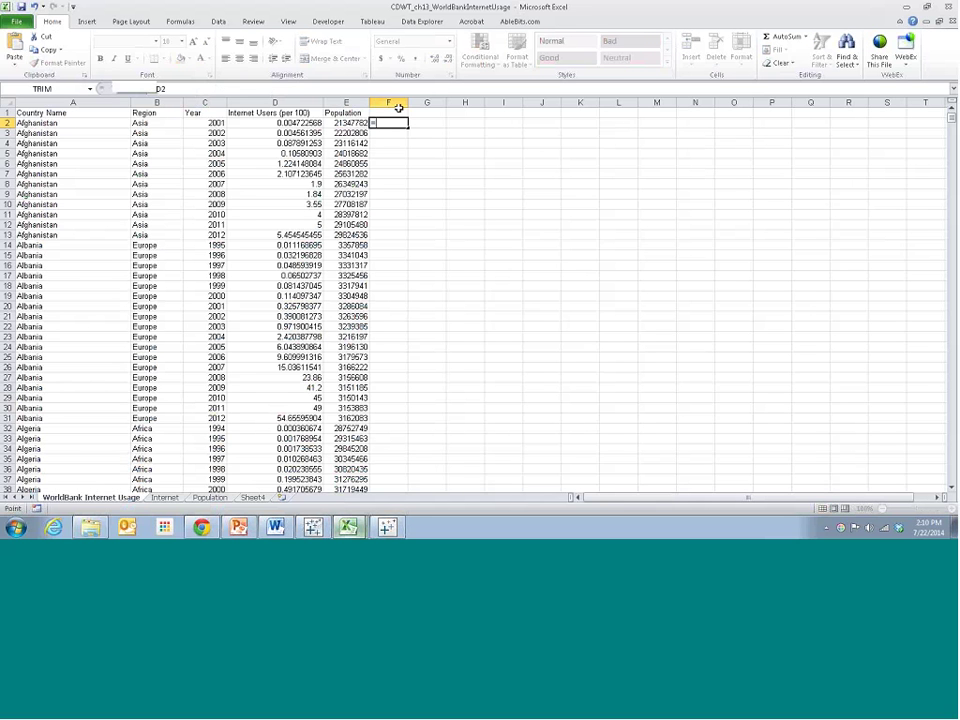
pyautogui.press('Left')
pyautogui.press('Left')
pyautogui.write('*')
pyautogui.press('Left')
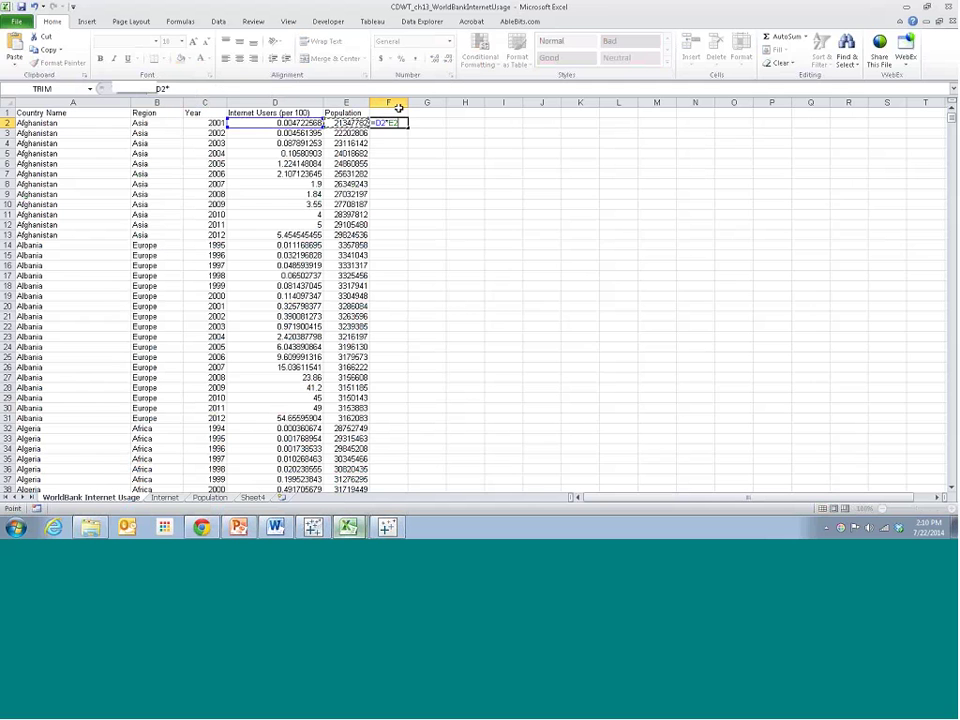
pyautogui.write('/100')
# Enter the column heading "Est users" in cell F1.
pyautogui.click(398, 110)
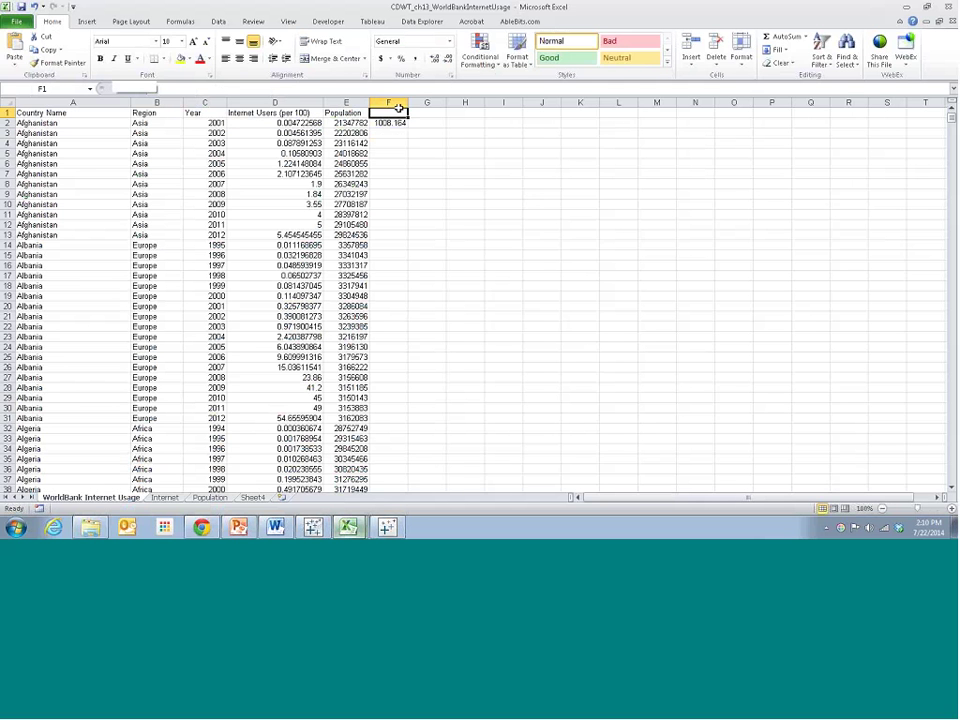
pyautogui.write('Est')
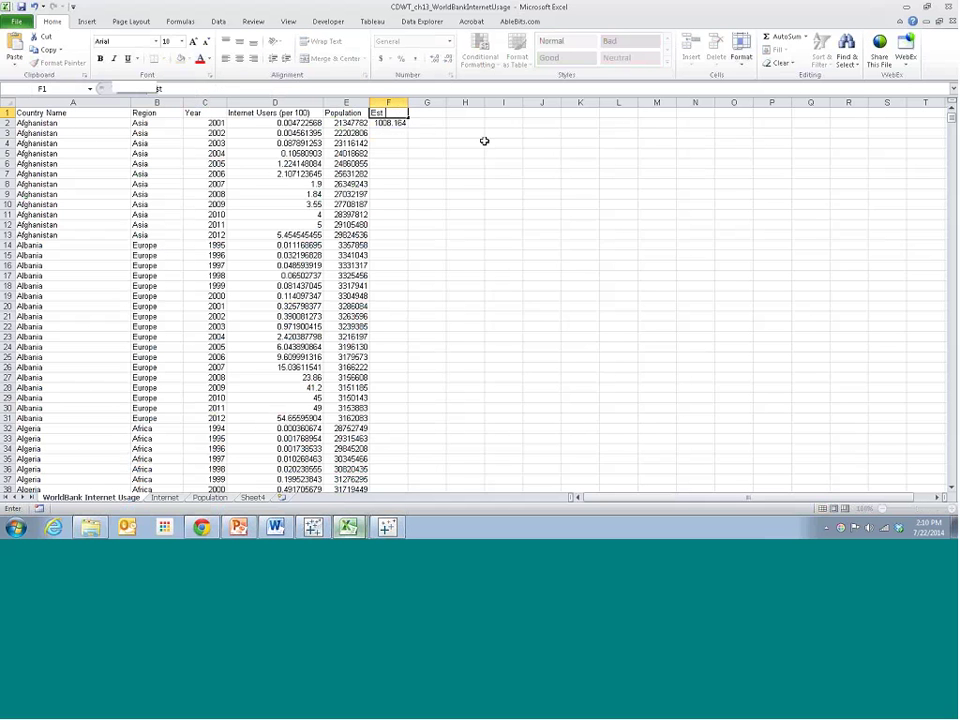
pyautogui.write(' users')
pyautogui.hotkey('ctrl', 'Return')
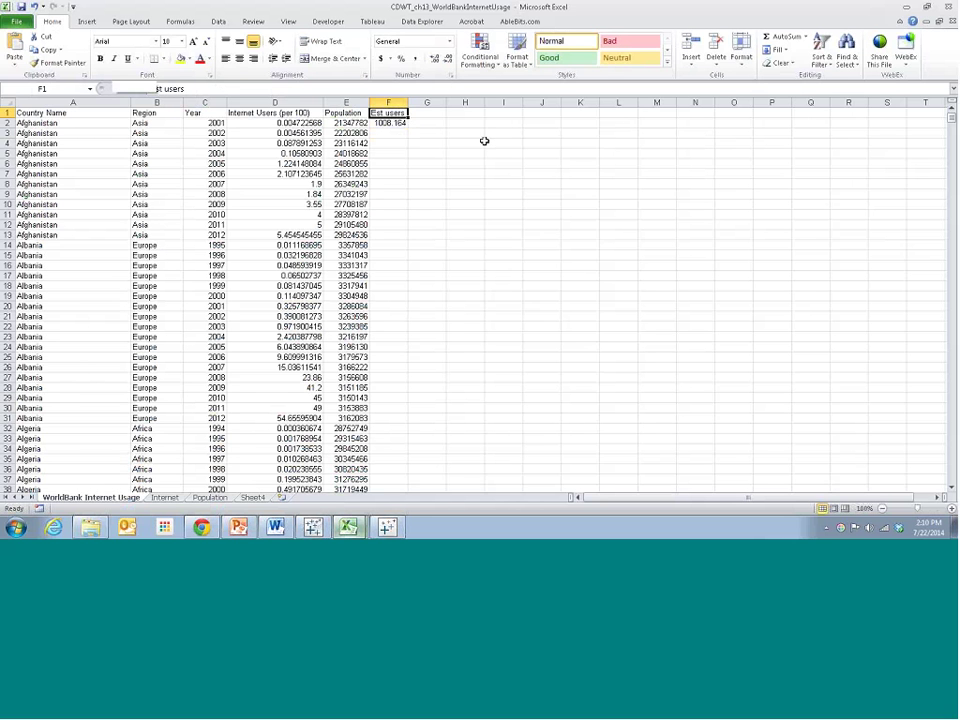
# Fill the F2 formula down the whole Est users column and undo the fill.
pyautogui.click(395, 123)
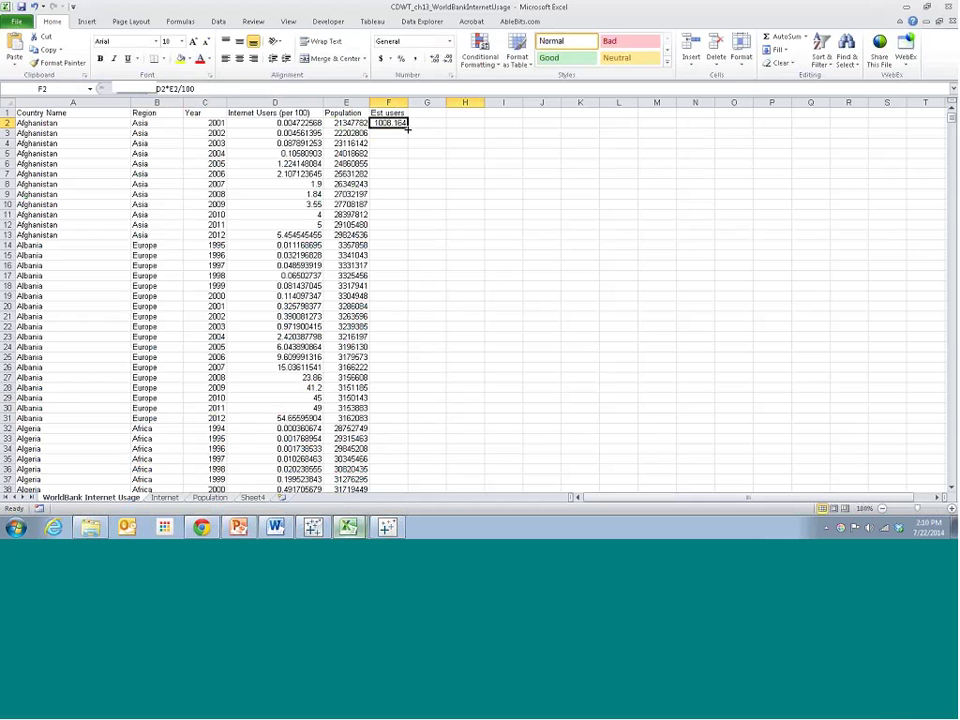
pyautogui.doubleClick(407, 129)
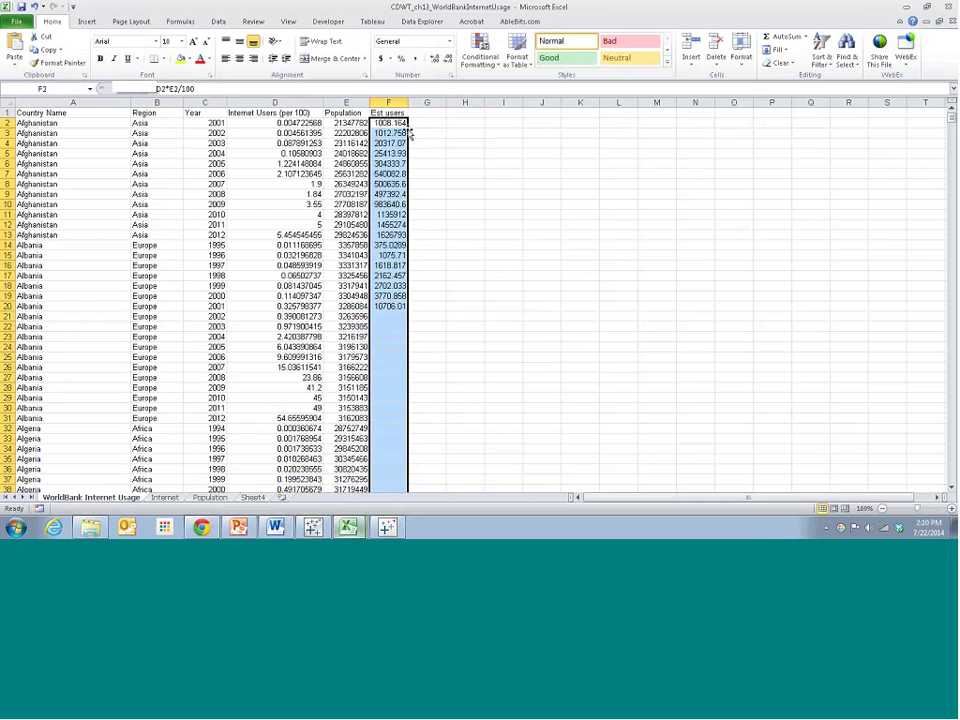
pyautogui.click(33, 8)
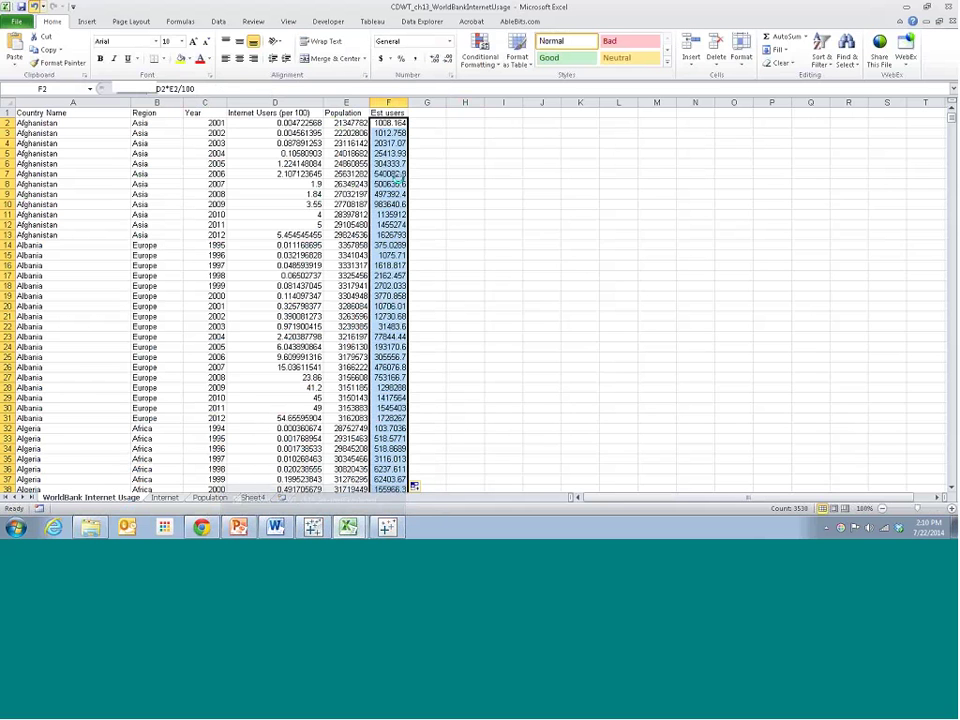
# Switch to the CDWT_ch14_InternetCombined workbook in Tableau and start a calculated field based on the Internet Users (per 100) measure.
pyautogui.click(313, 528)
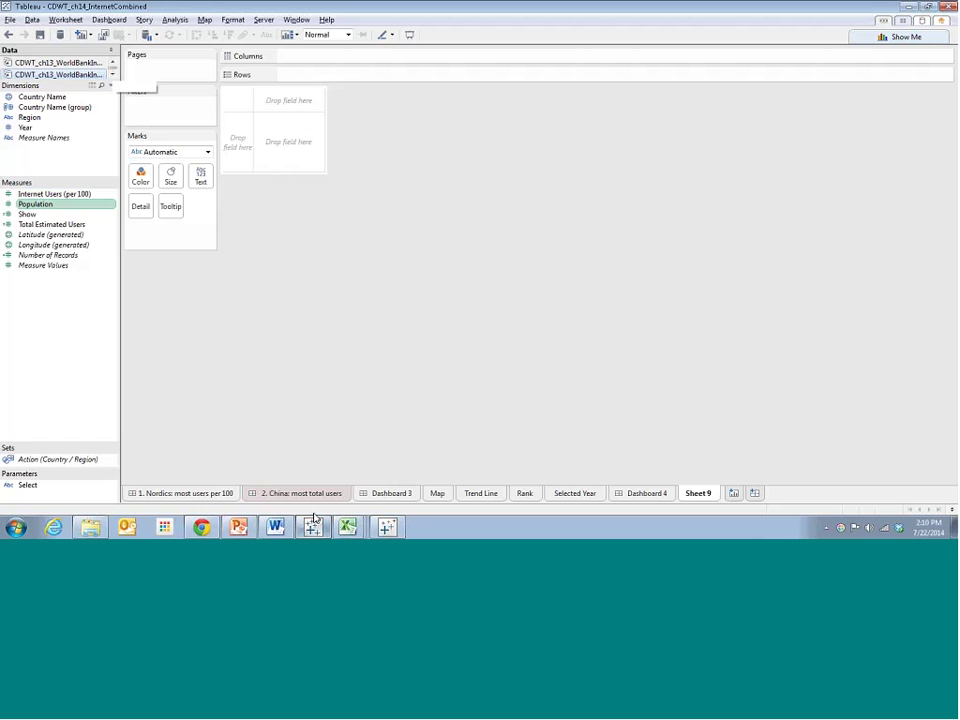
pyautogui.click(40, 195)
pyautogui.rightClick(40, 195)
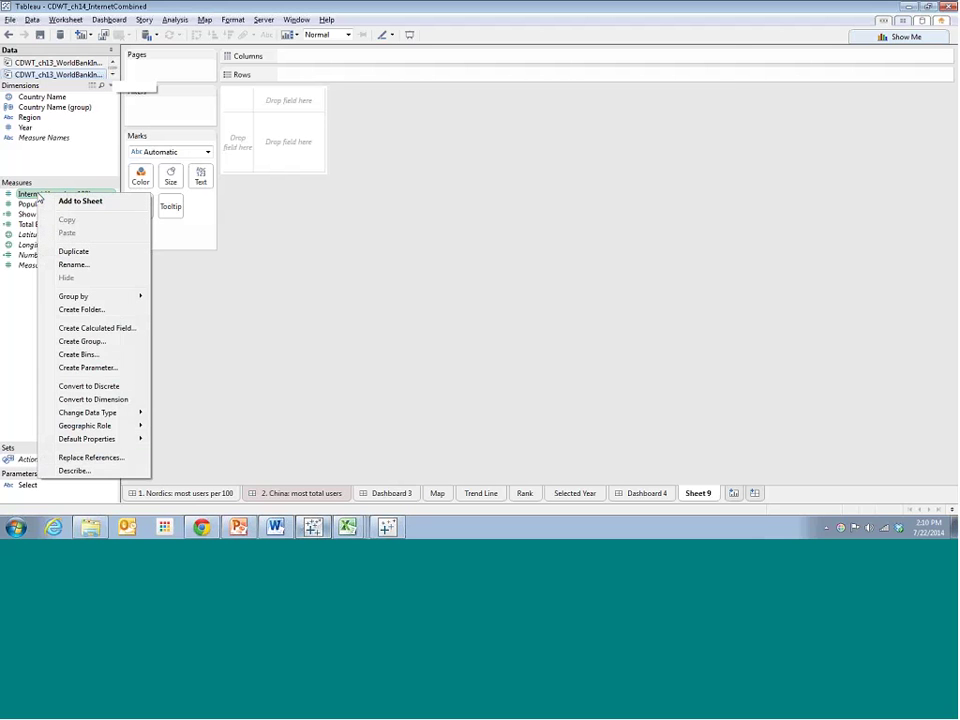
pyautogui.click(98, 328)
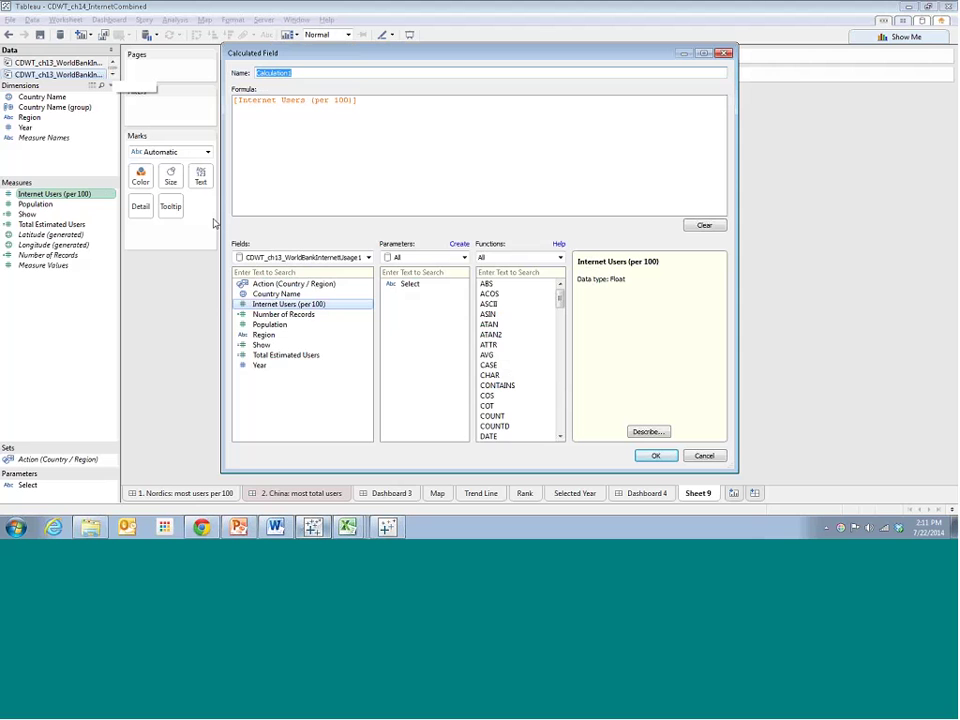
pyautogui.click(344, 100)
pyautogui.moveTo(297, 57); pyautogui.dragTo(360, 93)
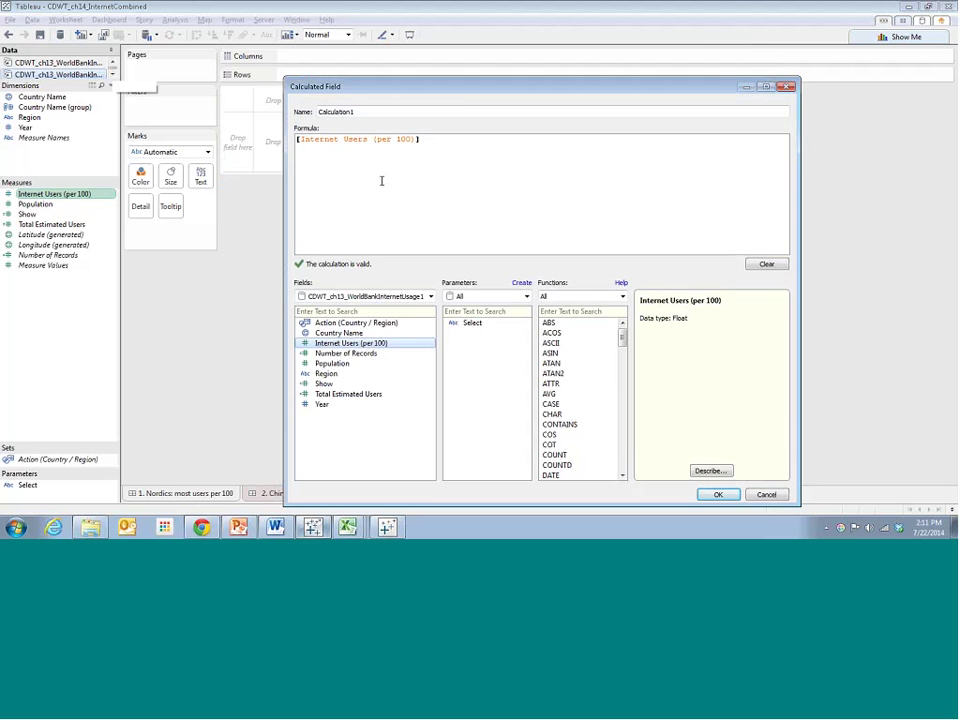
pyautogui.moveTo(464, 94); pyautogui.dragTo(435, 79)
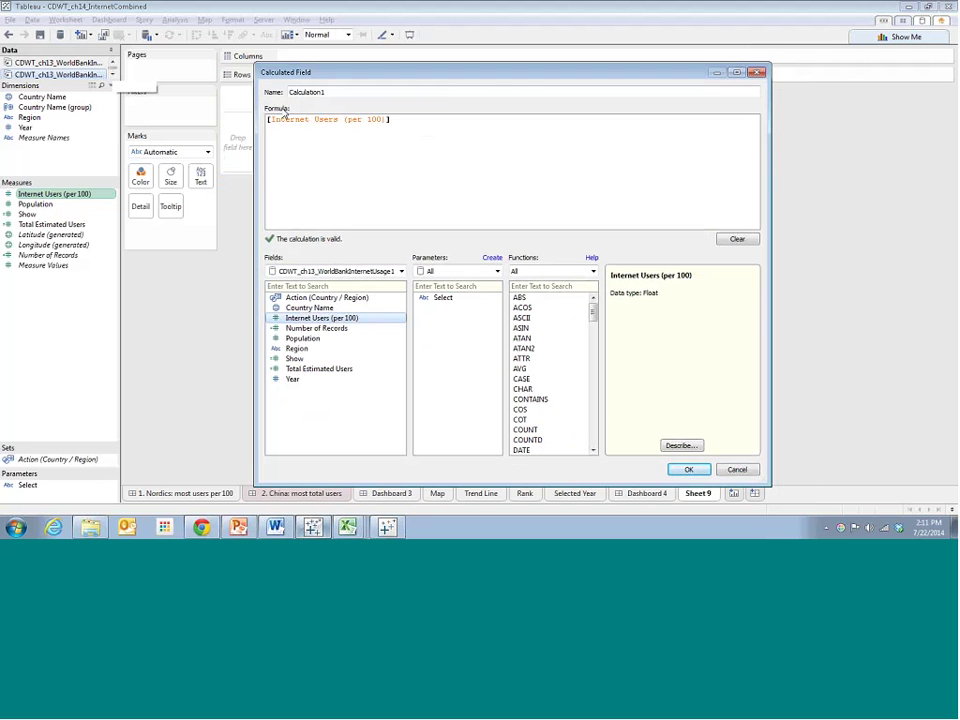
# Name the calculated field "Est Internet Users".
pyautogui.doubleClick(335, 92)
pyautogui.write('Es')
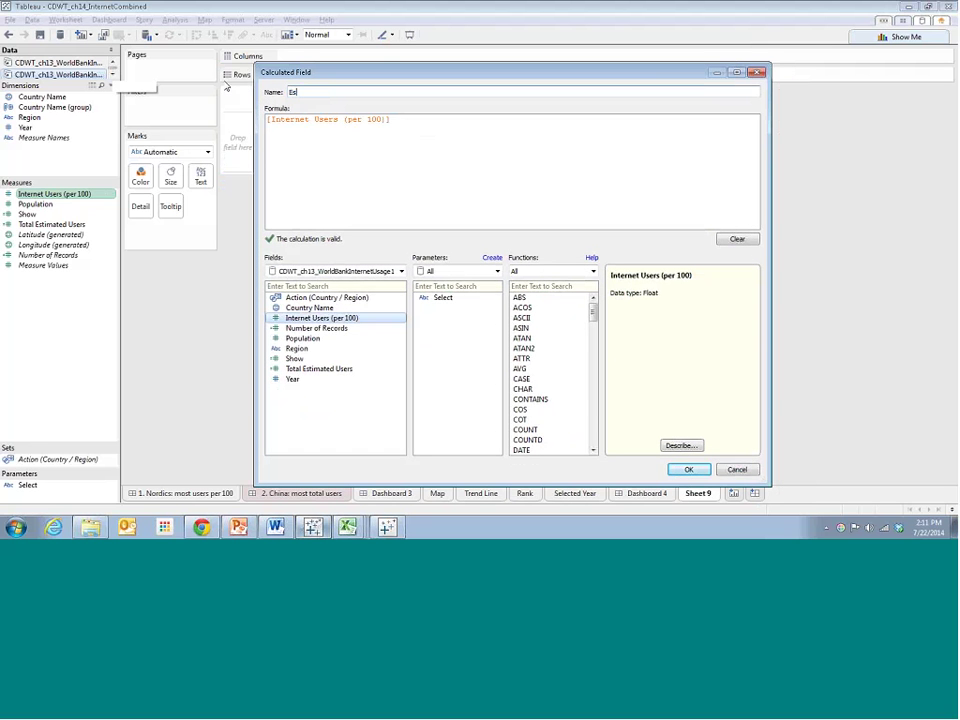
pyautogui.write('U')
pyautogui.press('BackSpace')
pyautogui.press('BackSpace')
pyautogui.press('BackSpace')
pyautogui.write('Internet Users')
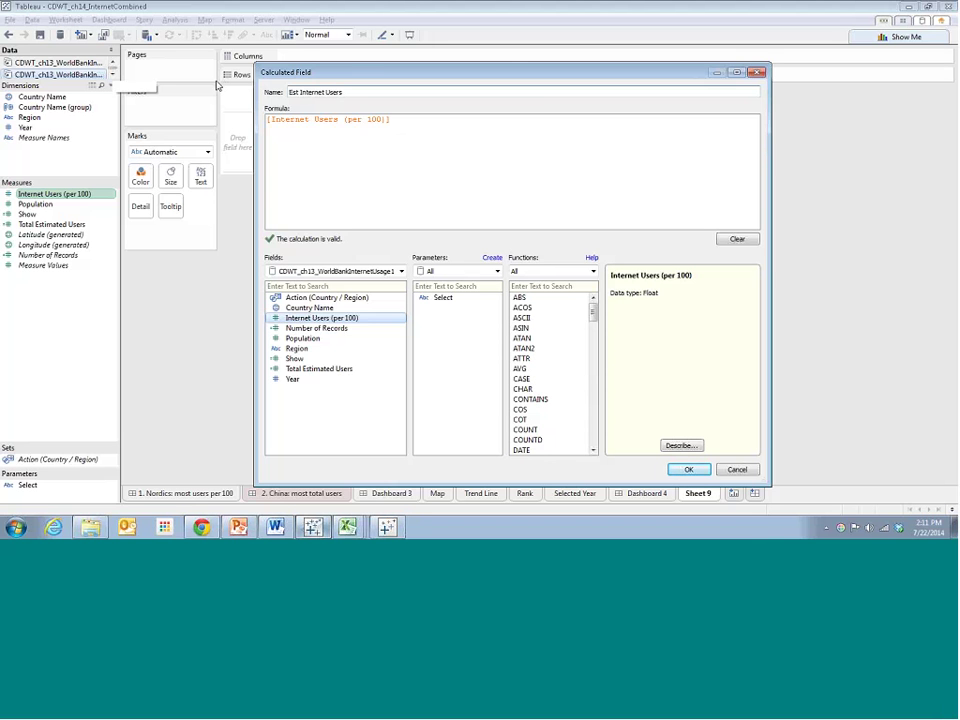
# Complete the formula as [Internet Users (per 100)]*[Population]/100 and save the calculated field.
pyautogui.click(391, 139)
pyautogui.click(347, 92)
pyautogui.click(396, 122)
pyautogui.write('*')
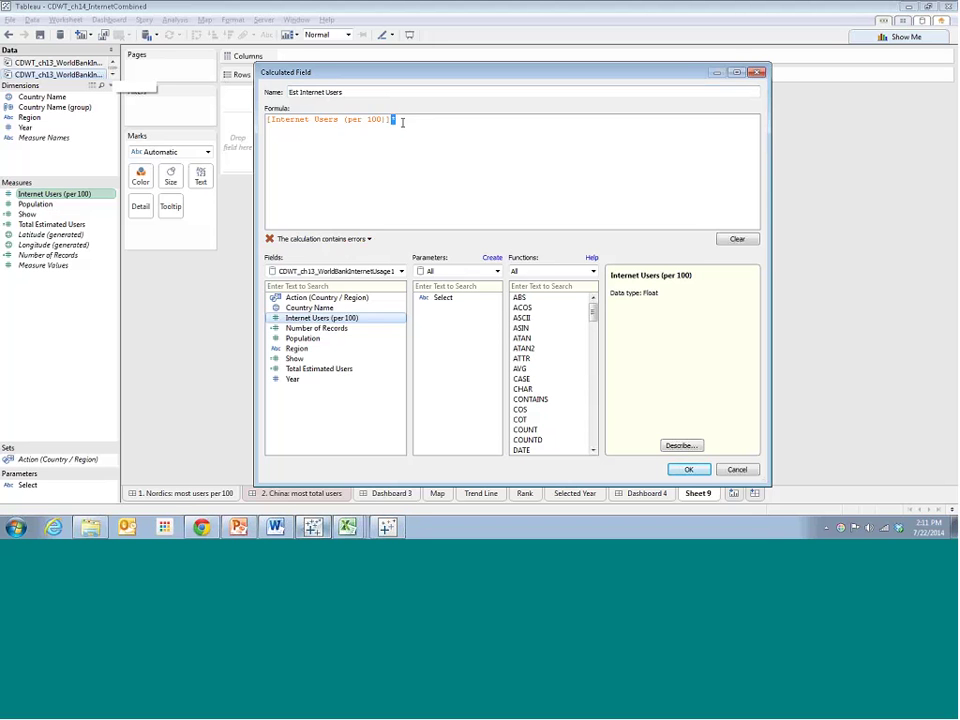
pyautogui.doubleClick(328, 343)
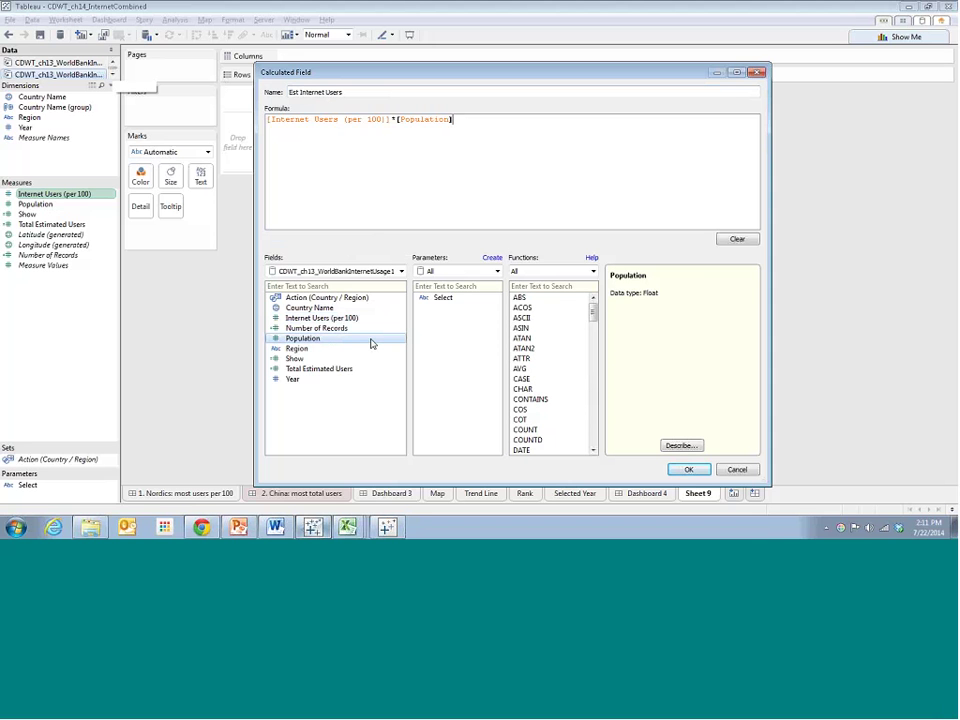
pyautogui.write('/100')
pyautogui.click(392, 119)
pyautogui.write('*')
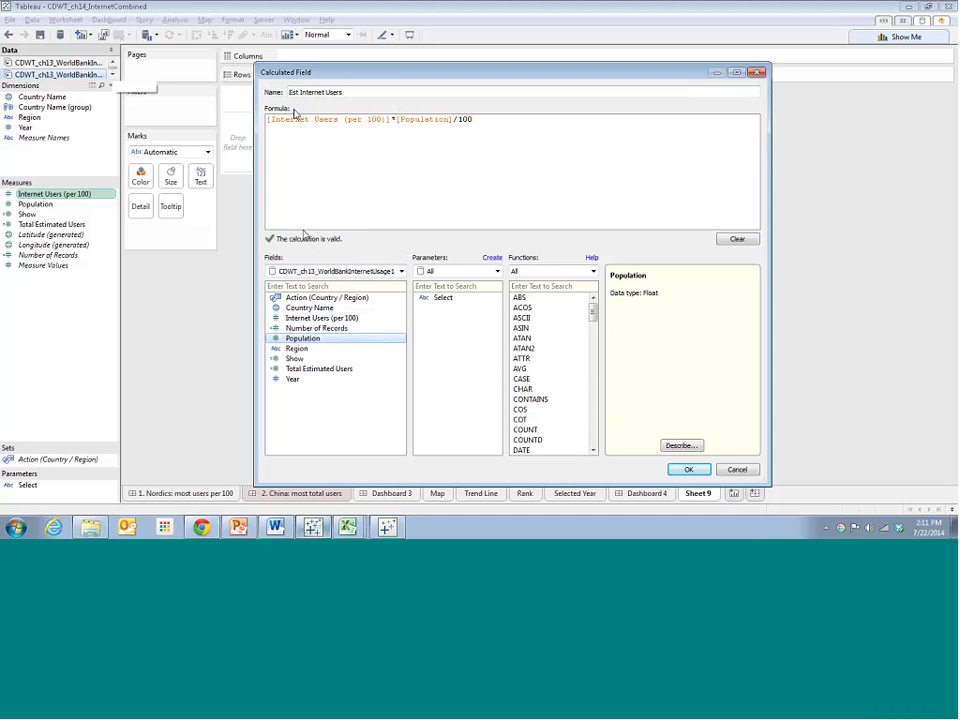
pyautogui.click(690, 471)
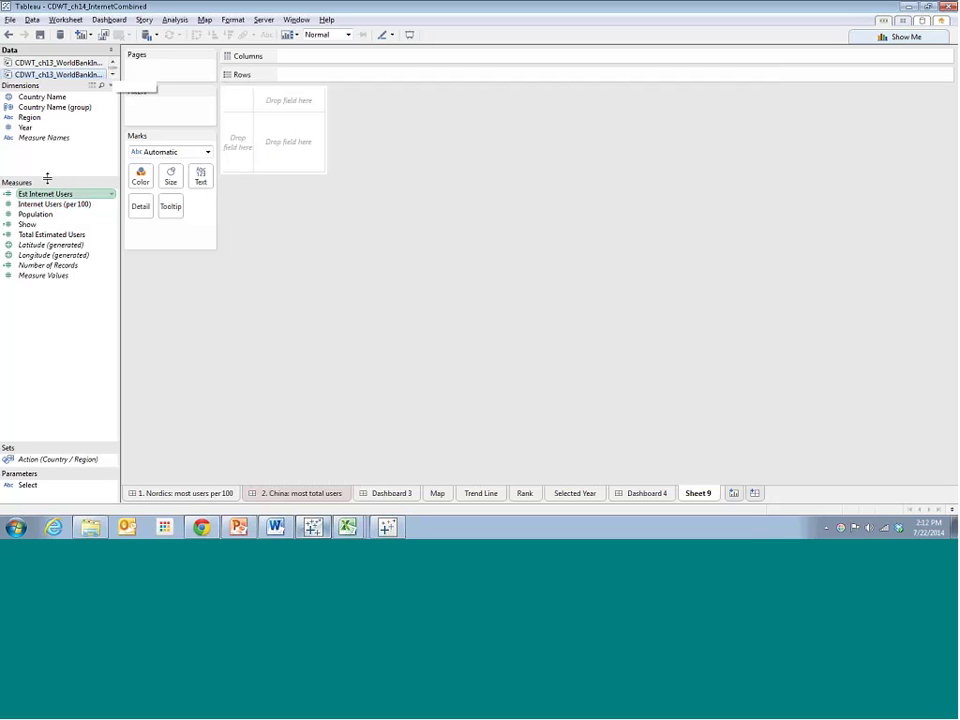
# Map the countries by Country Name on Sheet 9 and size their marks by Est Internet Users.
pyautogui.doubleClick(47, 98)
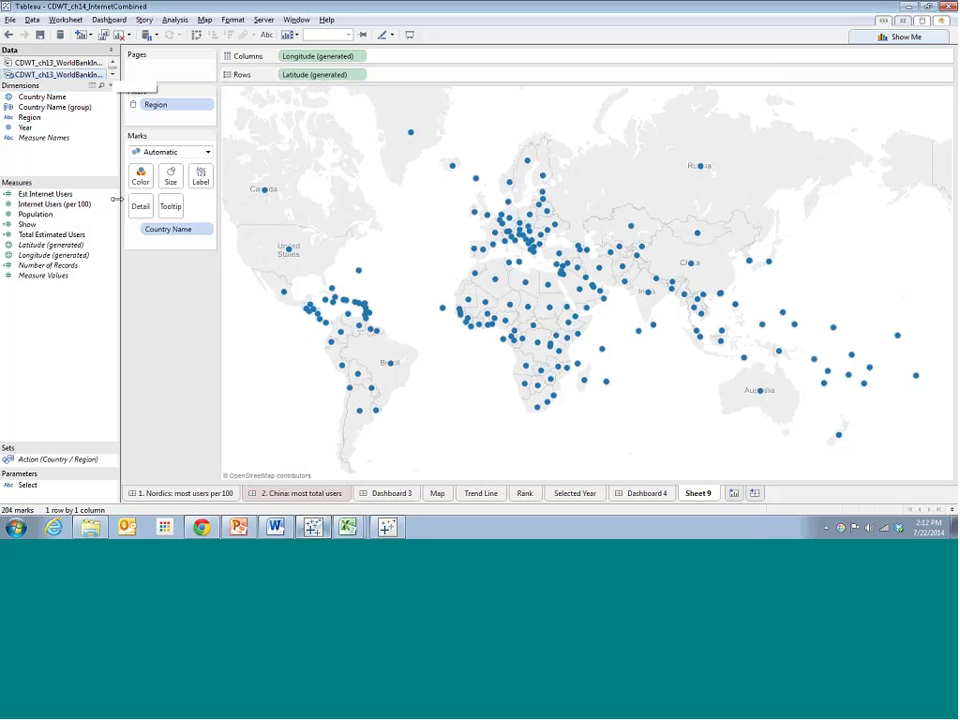
pyautogui.moveTo(40, 193); pyautogui.dragTo(171, 178)
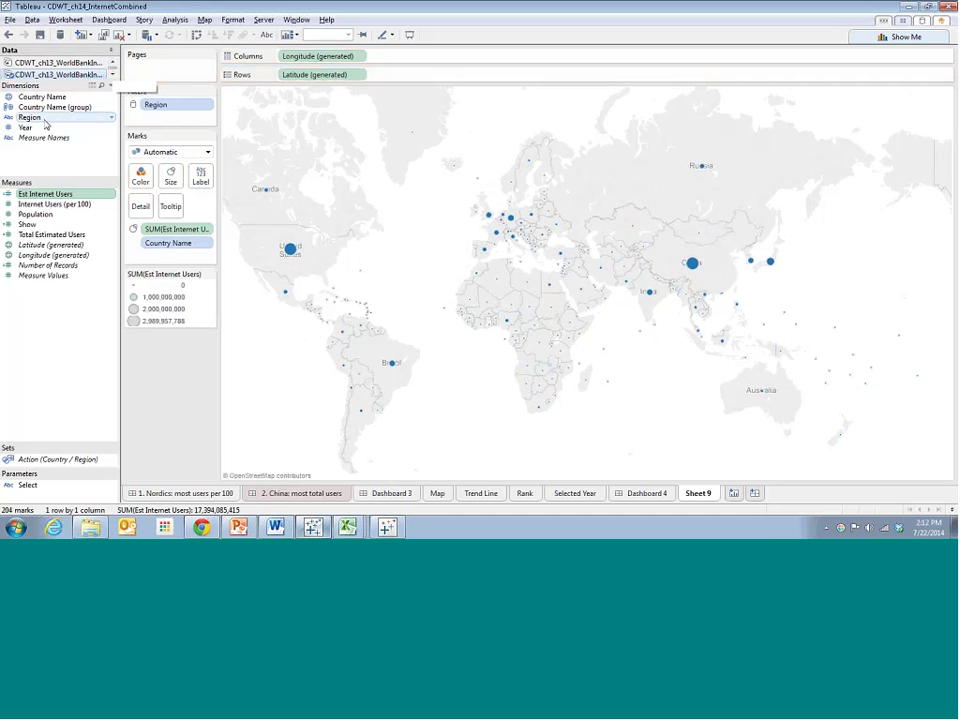
# Add a Year quick filter, keep only 2012, and show it as a single-value slider.
pyautogui.click(113, 127)
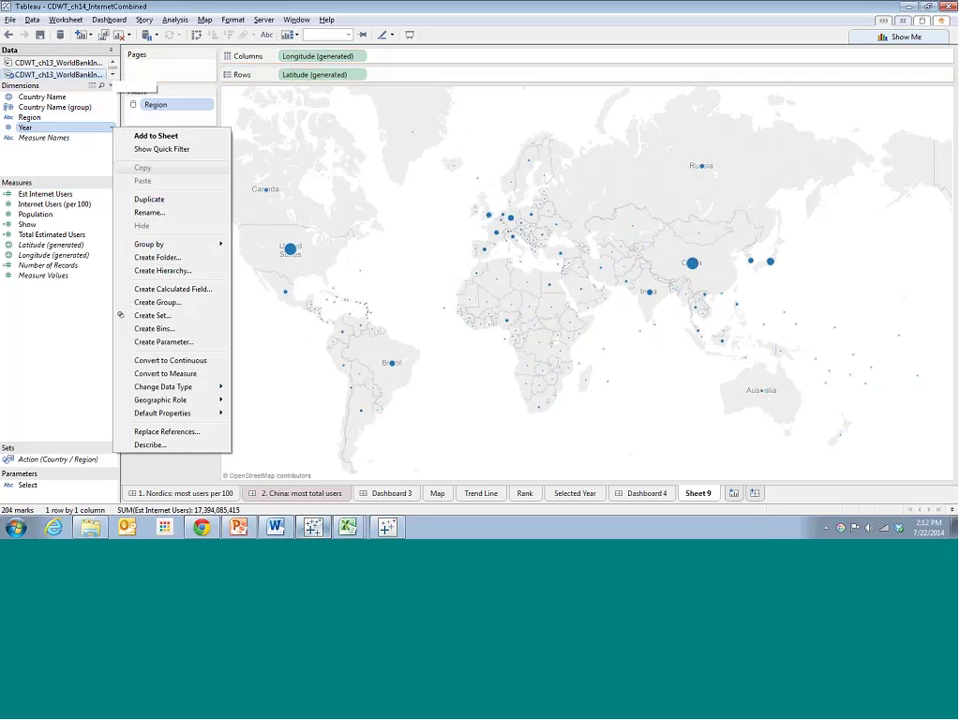
pyautogui.click(161, 148)
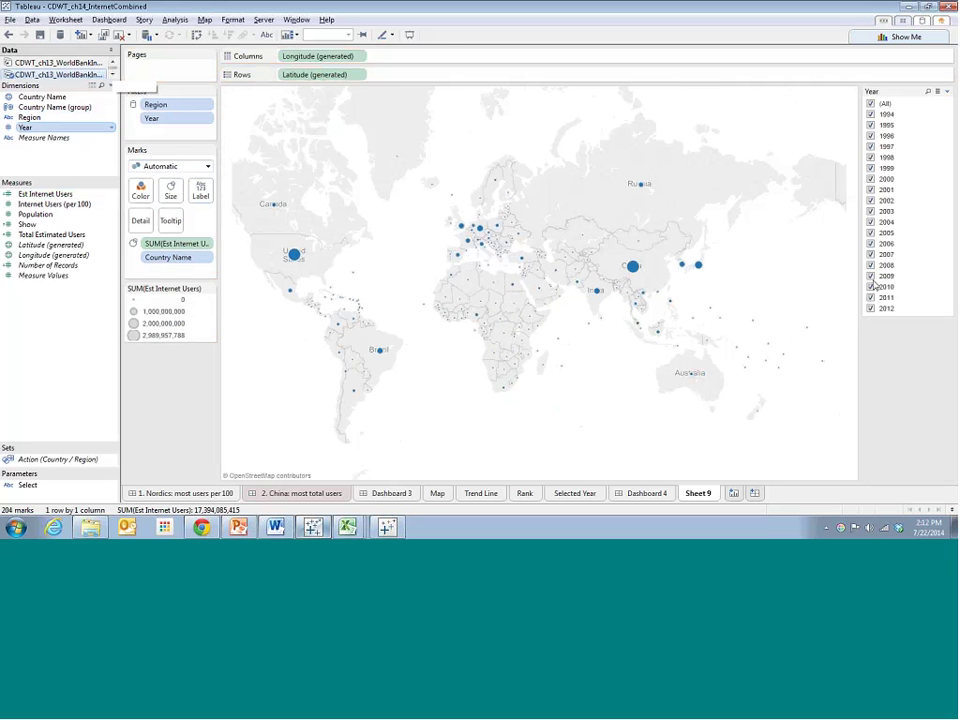
pyautogui.click(870, 103)
pyautogui.click(878, 309)
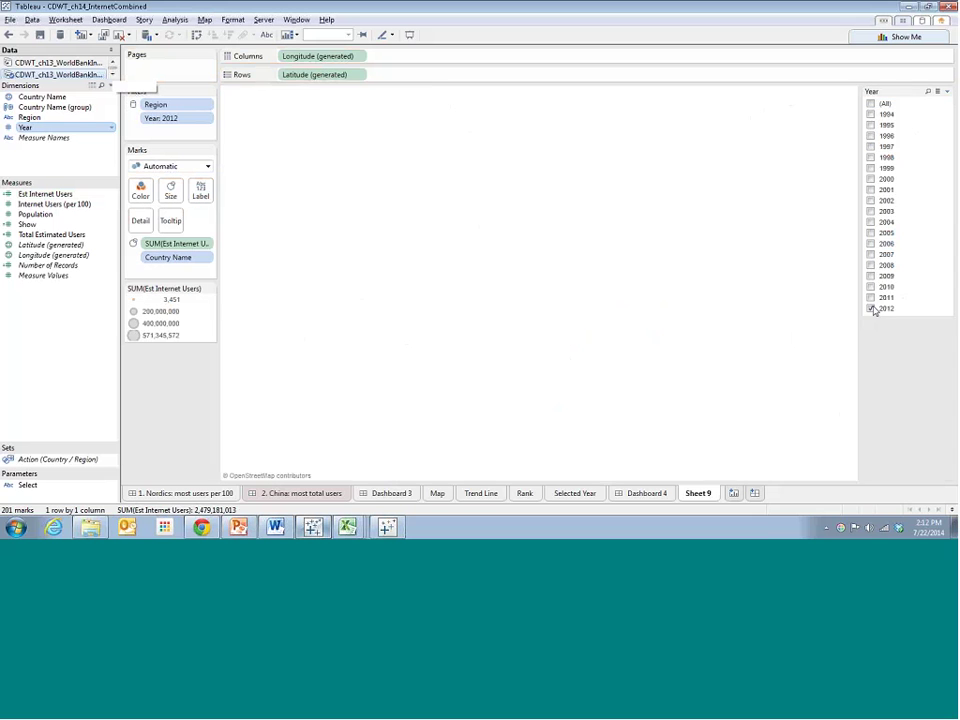
pyautogui.click(946, 91)
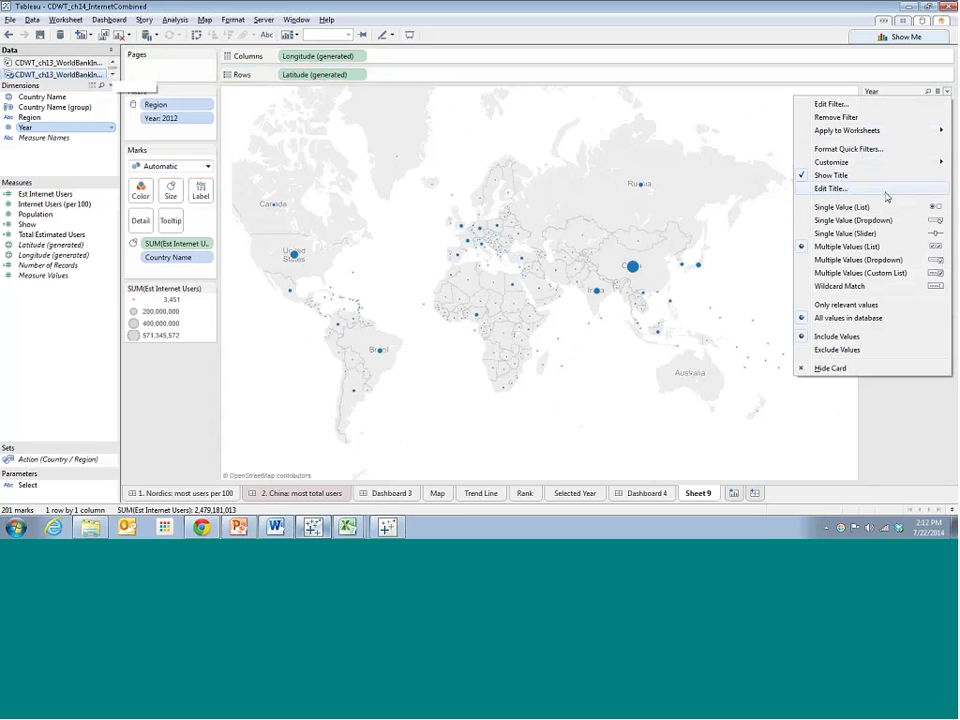
pyautogui.click(880, 233)
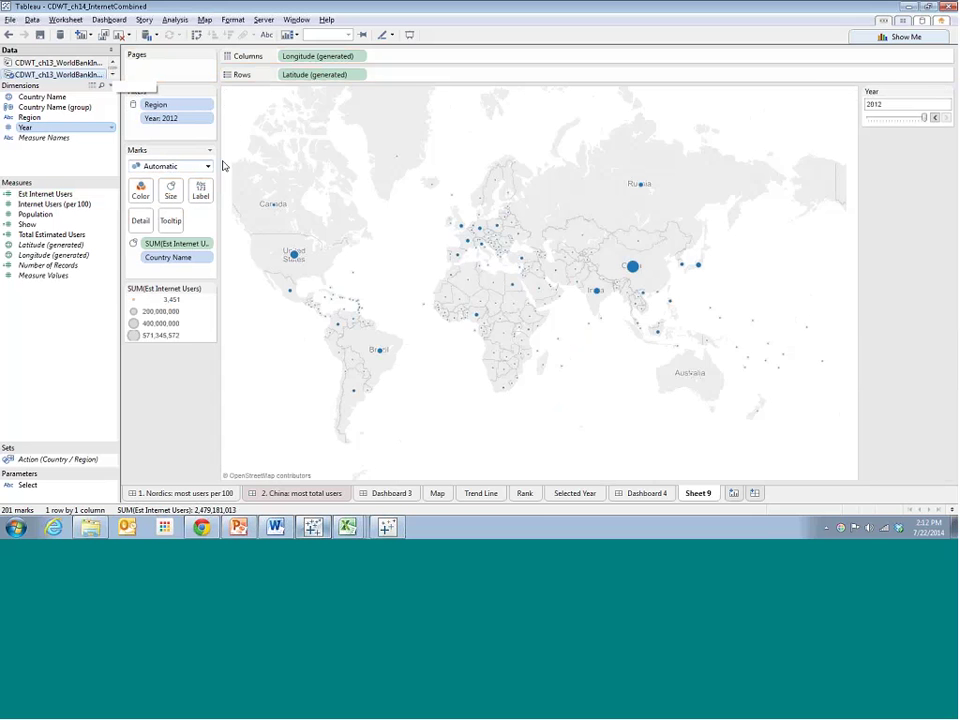
# Enlarge the country circles on the map to about the middle of the size range.
pyautogui.click(171, 191)
pyautogui.moveTo(201, 226); pyautogui.dragTo(225, 222)
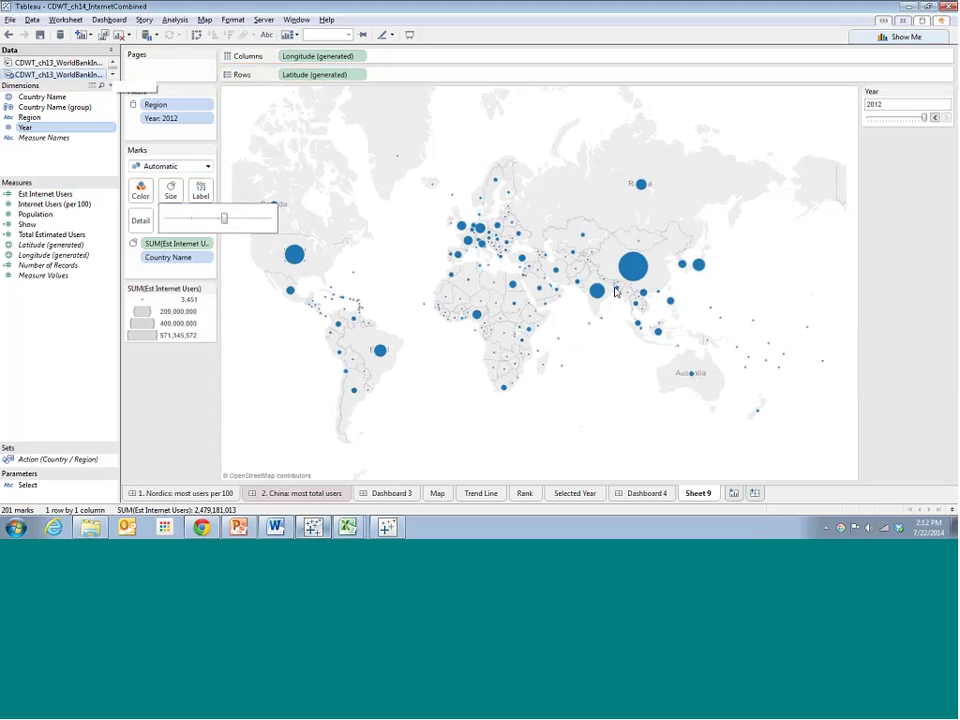
pyautogui.click(682, 205)
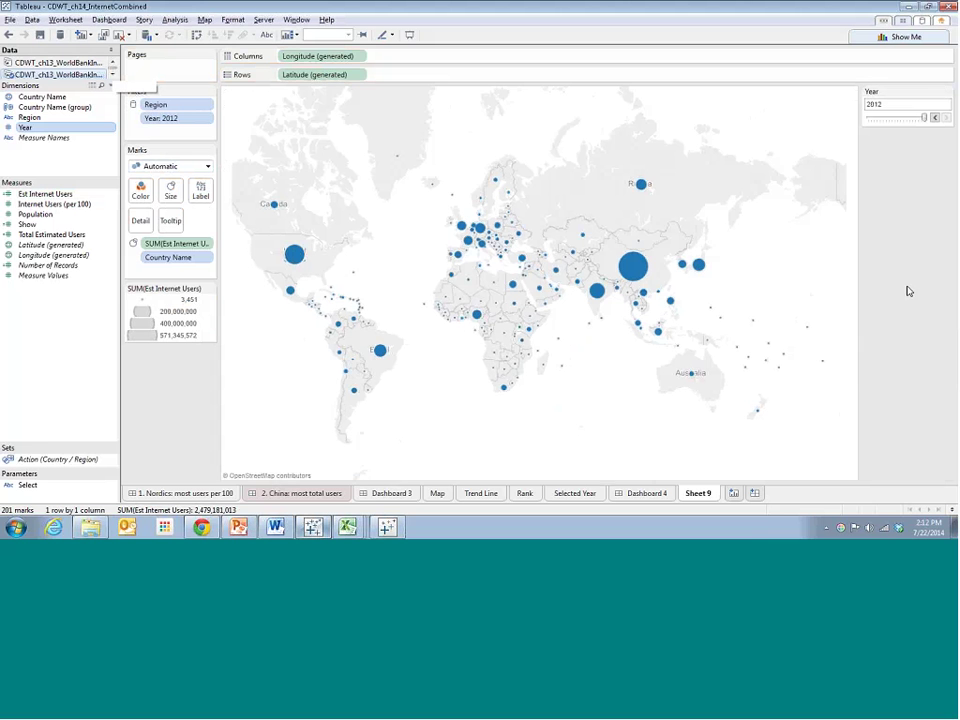
# Step the Year filter back to 2009 to compare earlier years, and return it to 2012.
pyautogui.click(936, 118)
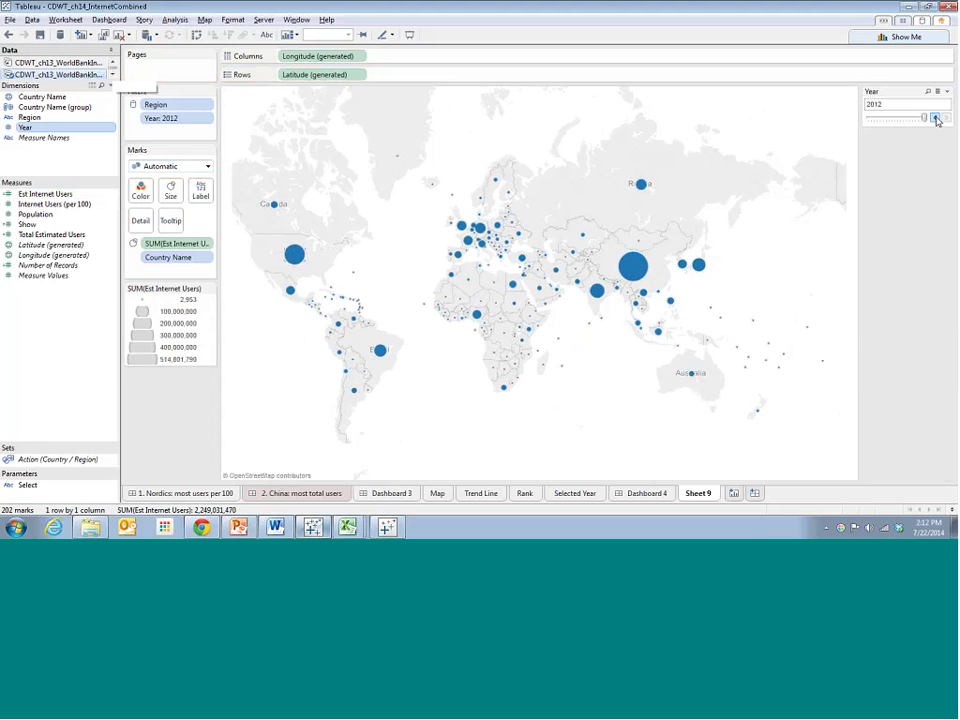
pyautogui.click(936, 118)
pyautogui.click(936, 118)
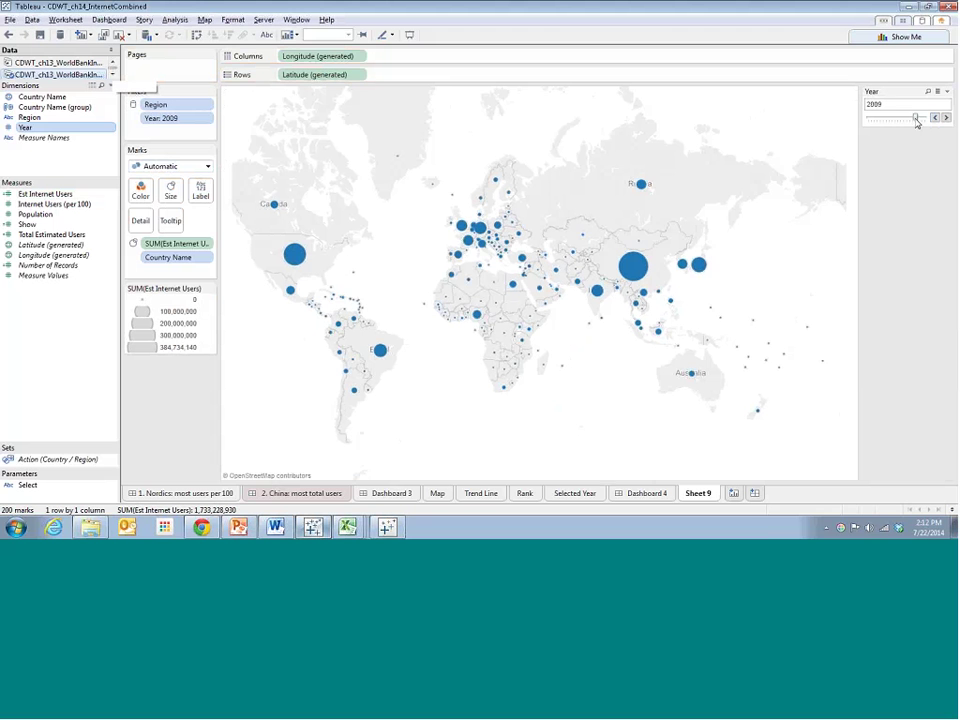
pyautogui.moveTo(914, 118)
pyautogui.mouseDown()
pyautogui.moveTo(906, 124)
pyautogui.moveTo(926, 121)
pyautogui.mouseUp()
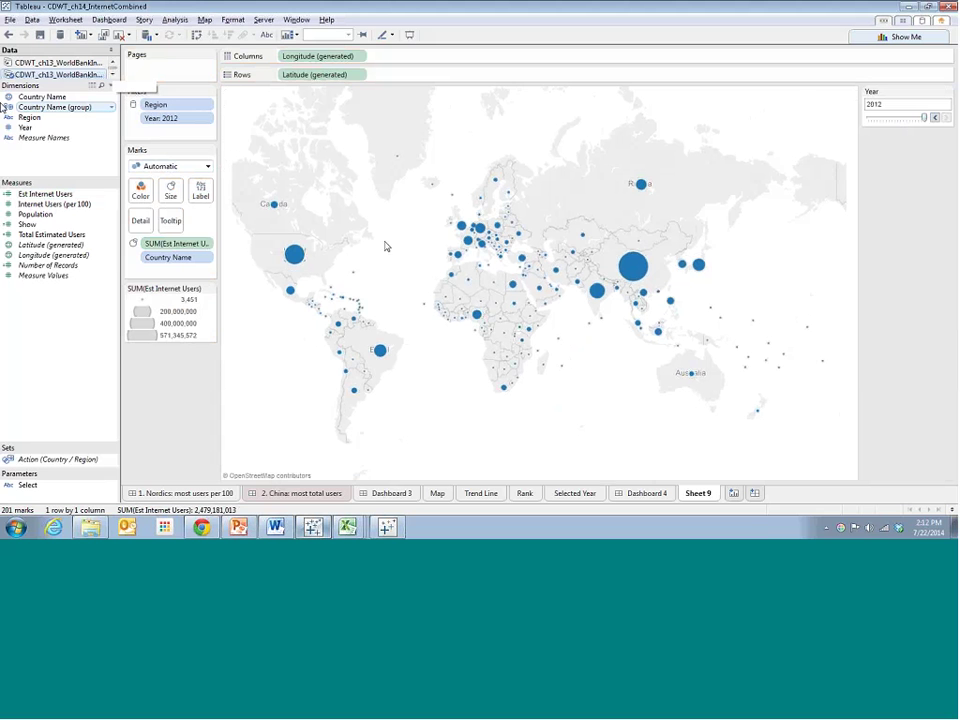
# Colour the map marks by Country Name (group) and size them by Internet Users (per 100) instead.
pyautogui.moveTo(55, 107); pyautogui.dragTo(129, 190)
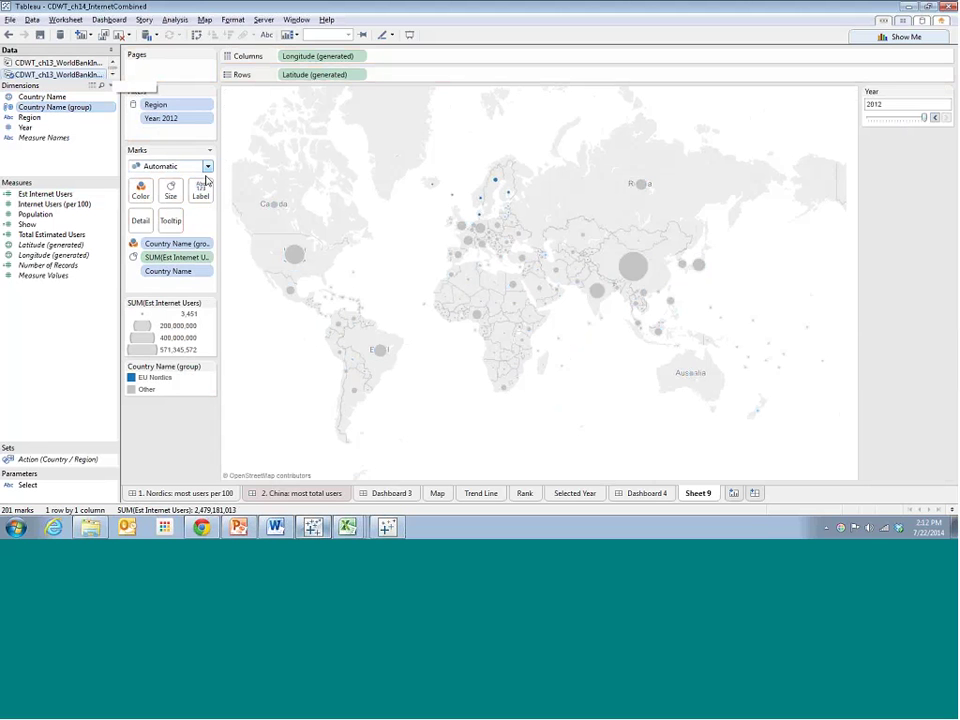
pyautogui.click(44, 193)
pyautogui.click(56, 204)
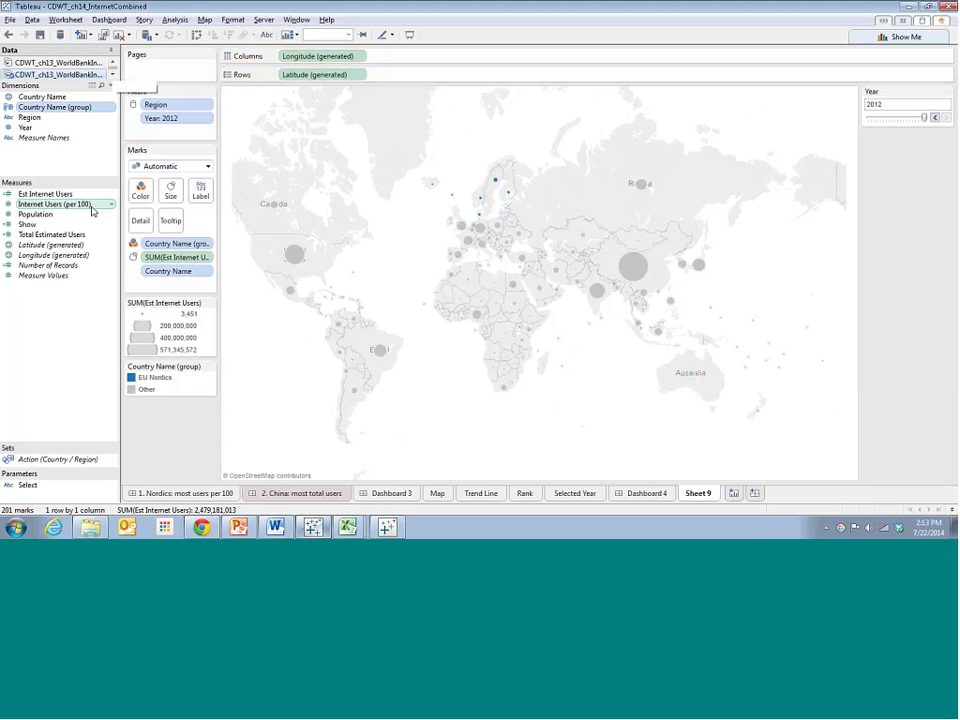
pyautogui.moveTo(90, 206); pyautogui.dragTo(166, 258)
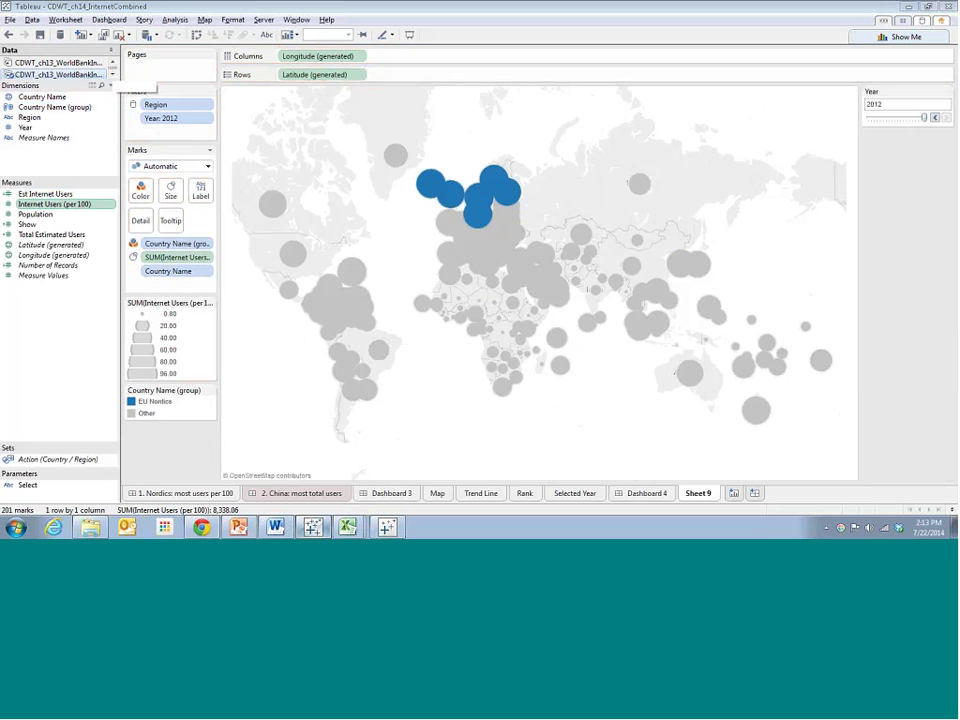
# Reduce the overall size of the country circles so they overlap less on the map.
pyautogui.click(171, 190)
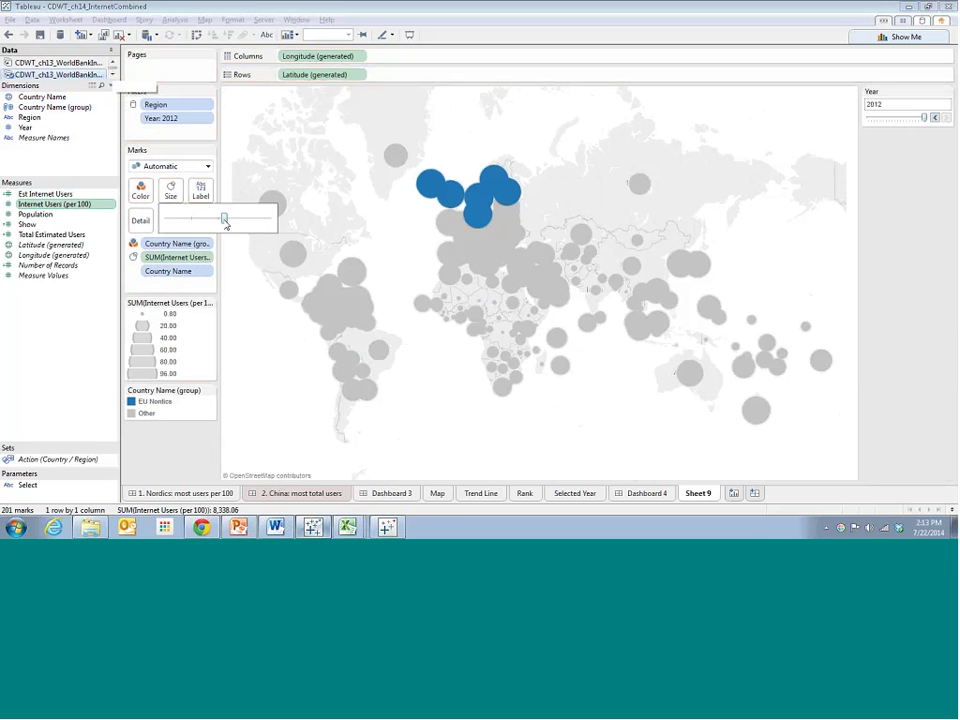
pyautogui.click(188, 217)
pyautogui.click(422, 253)
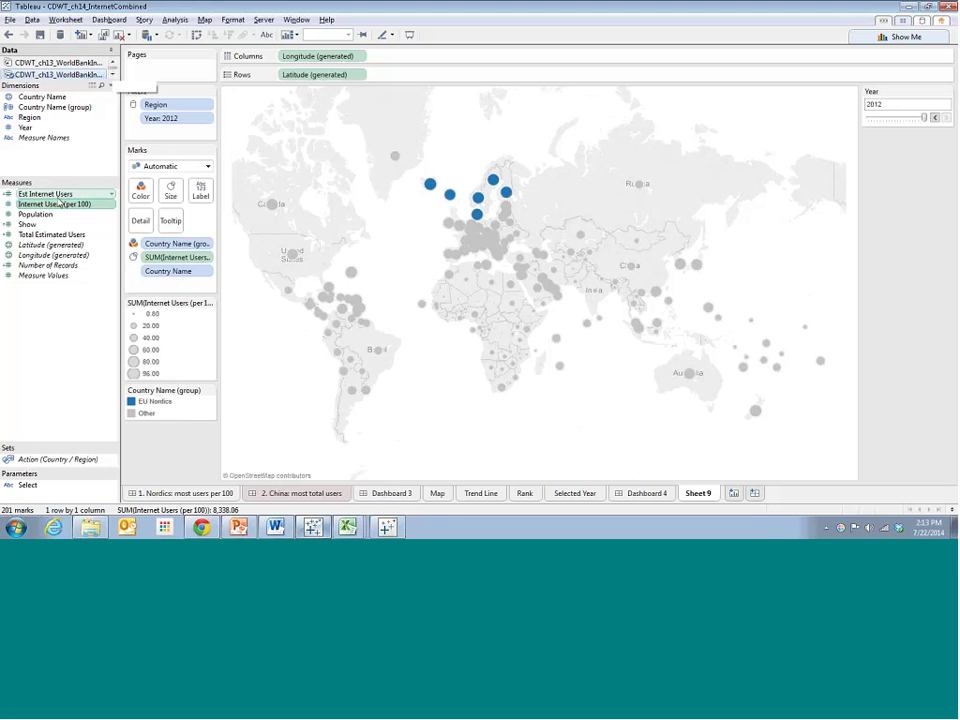
# Create a parameter named "Select a Variable" with the String data type.
pyautogui.rightClick(50, 494)
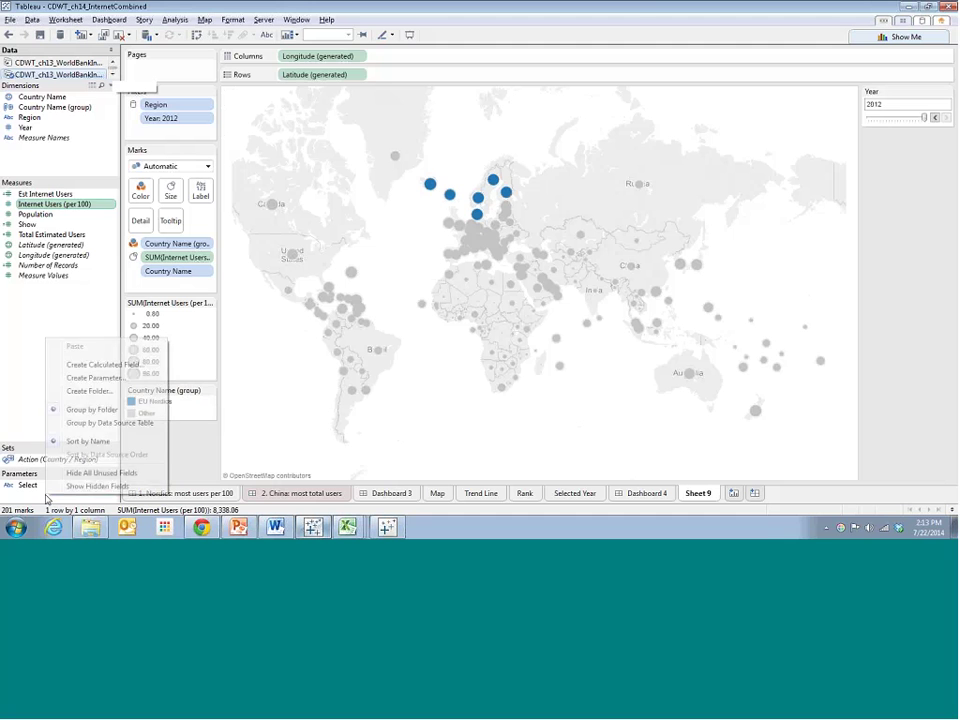
pyautogui.click(96, 378)
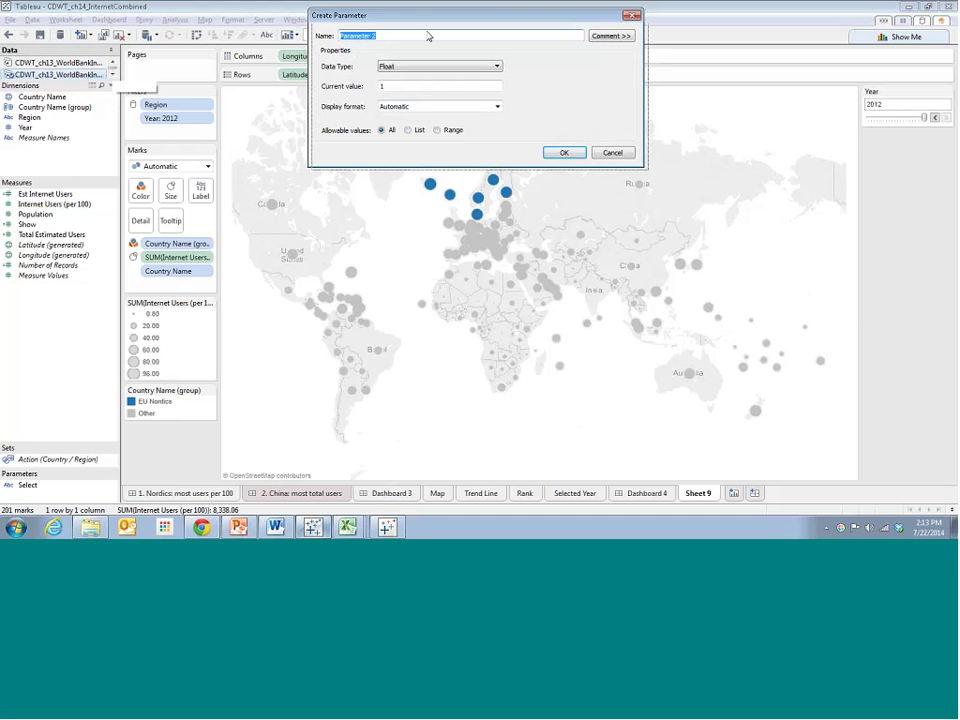
pyautogui.moveTo(701, 181); pyautogui.dragTo(677, 178)
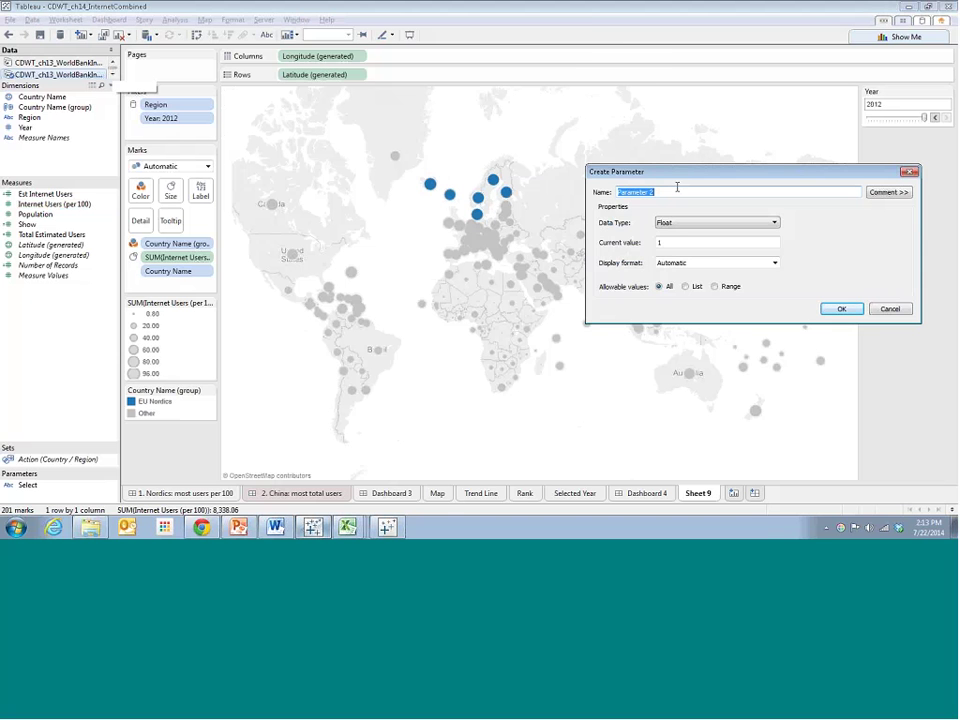
pyautogui.write('Select a Variable')
pyautogui.moveTo(662, 172); pyautogui.dragTo(515, 109)
pyautogui.click(545, 160)
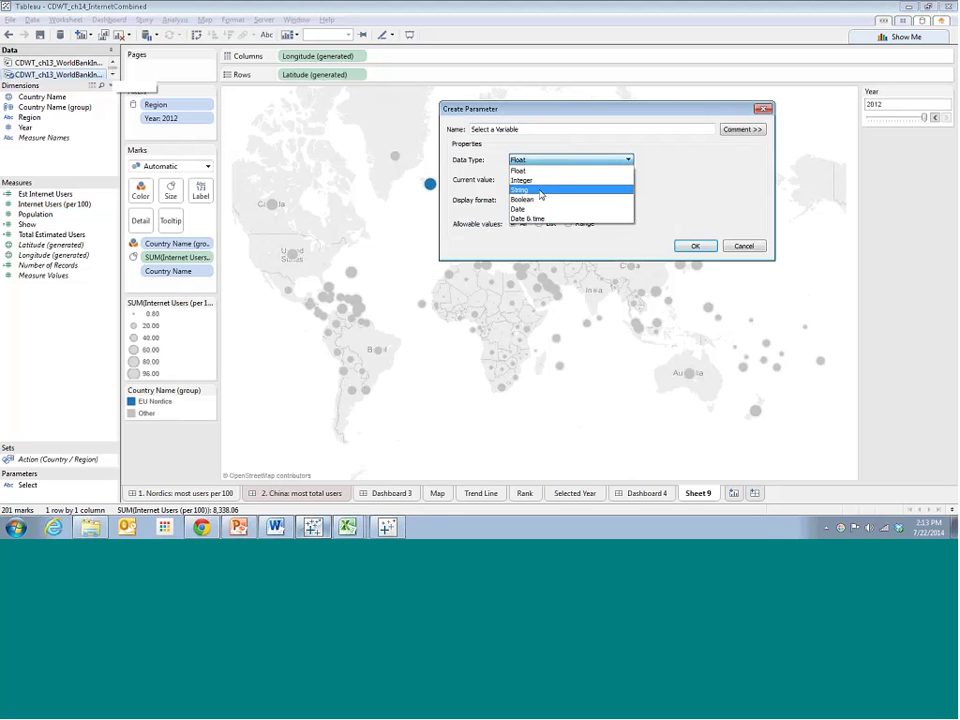
pyautogui.click(540, 190)
pyautogui.click(519, 180)
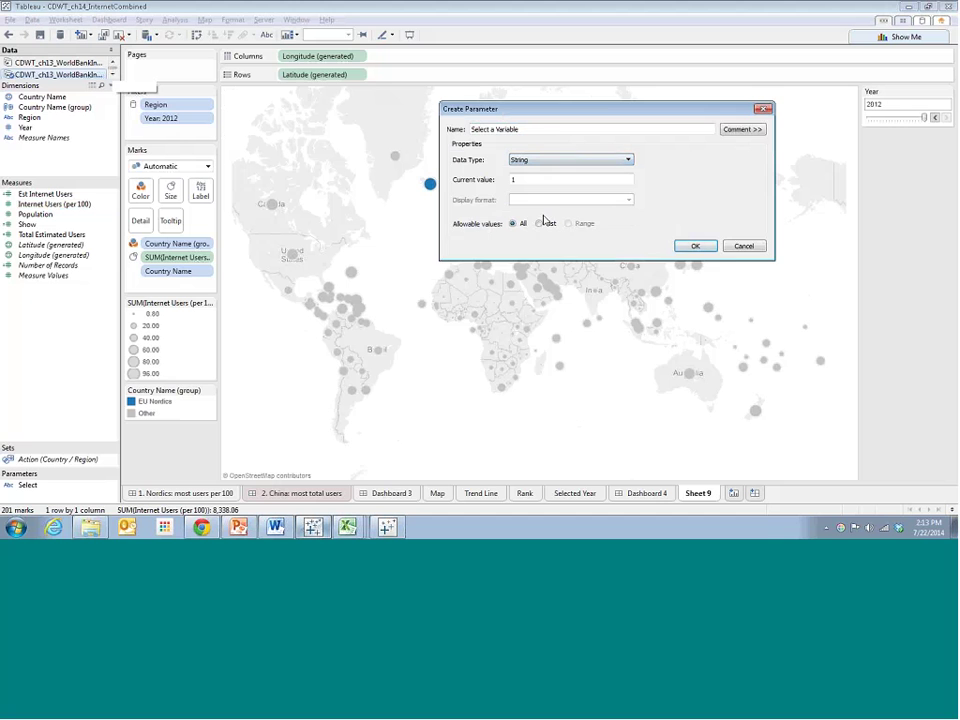
# Restrict the parameter to a list of two values, Internet Users per 100 and Estimated Internet Users, and save it.
pyautogui.click(541, 224)
pyautogui.click(530, 272)
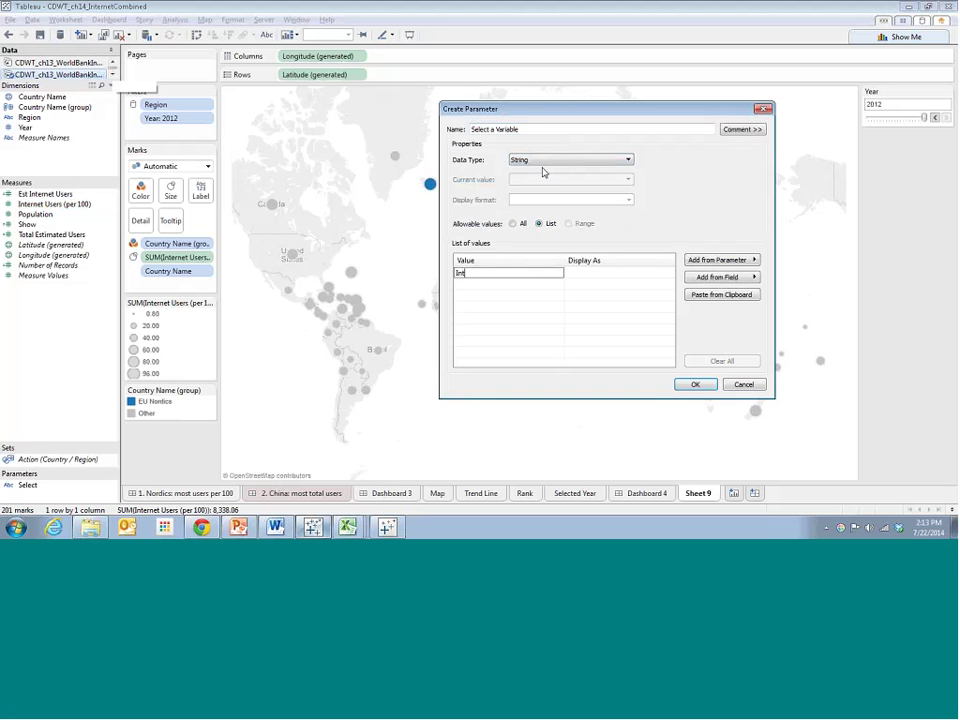
pyautogui.write('Internet Users per 100')
pyautogui.press('Tab')
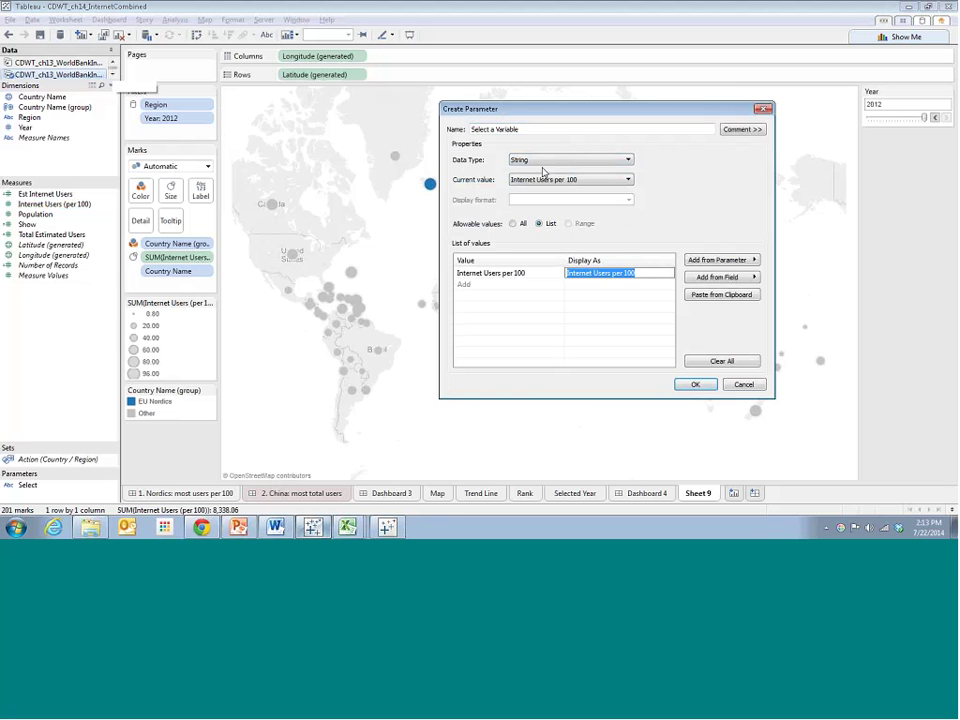
pyautogui.click(506, 282)
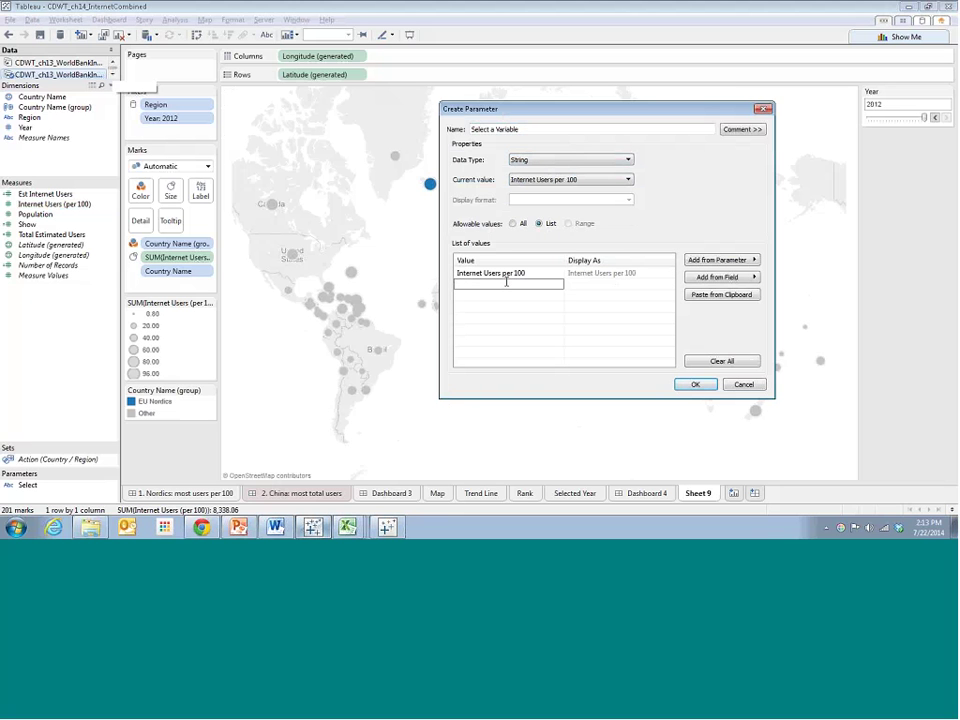
pyautogui.write('Estimated Internet Users')
pyautogui.click(542, 296)
pyautogui.click(531, 130)
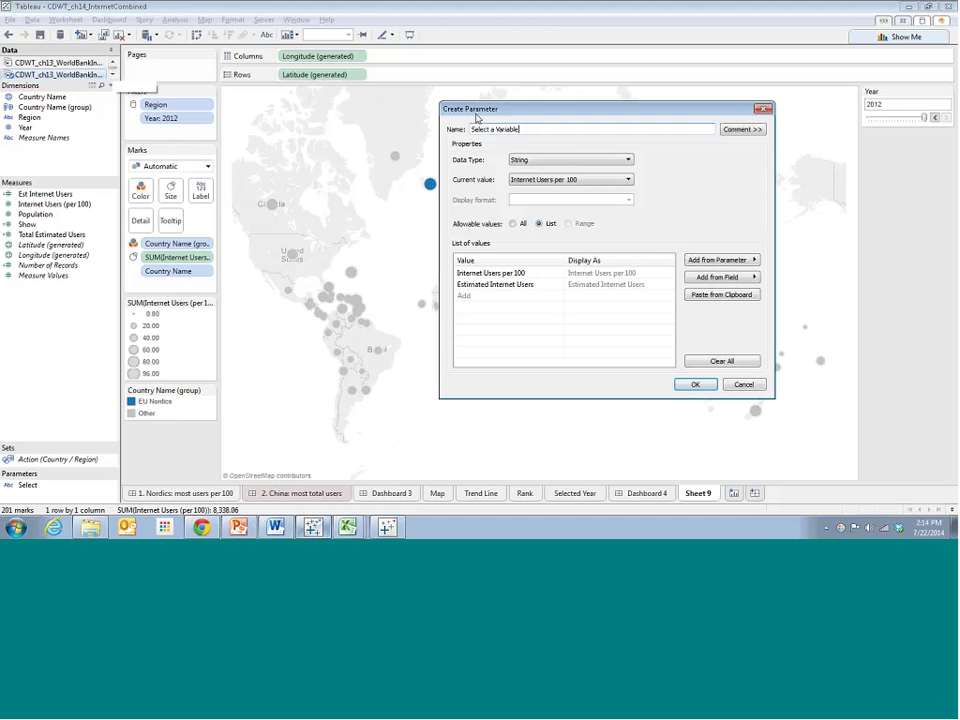
pyautogui.click(697, 385)
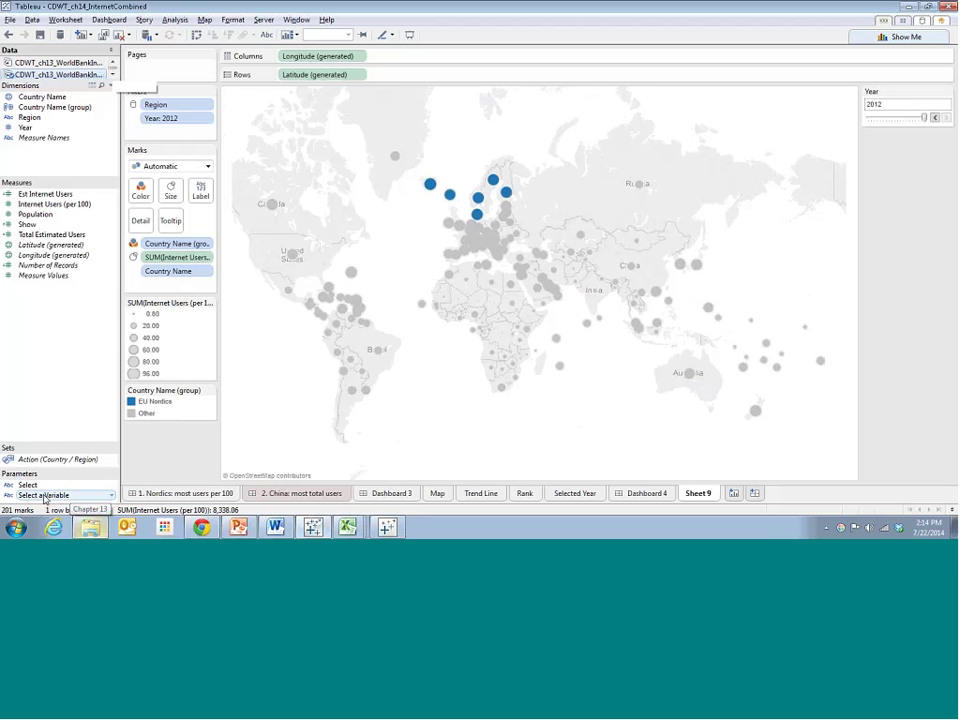
# Show the parameter control for Select a Variable and set it to Estimated Internet Users.
pyautogui.rightClick(112, 496)
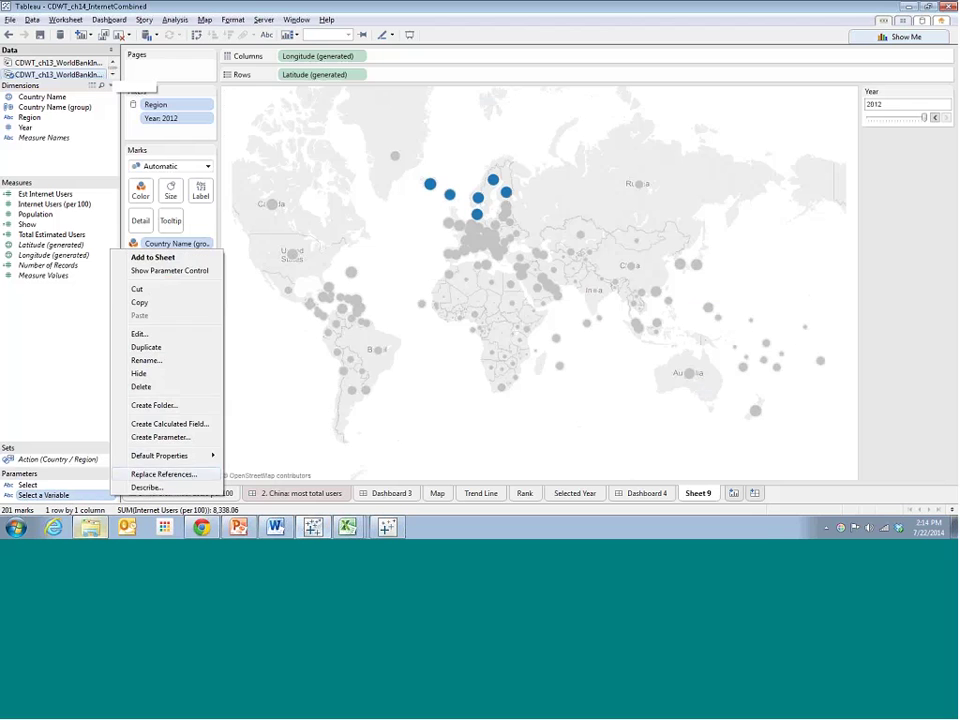
pyautogui.click(170, 268)
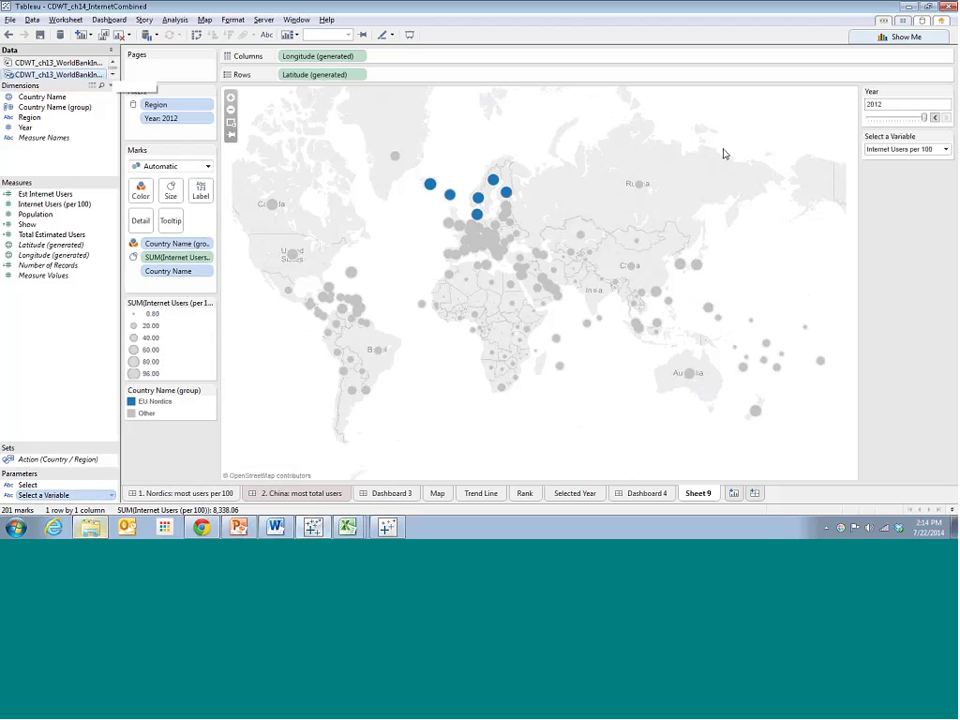
pyautogui.click(937, 152)
pyautogui.click(928, 170)
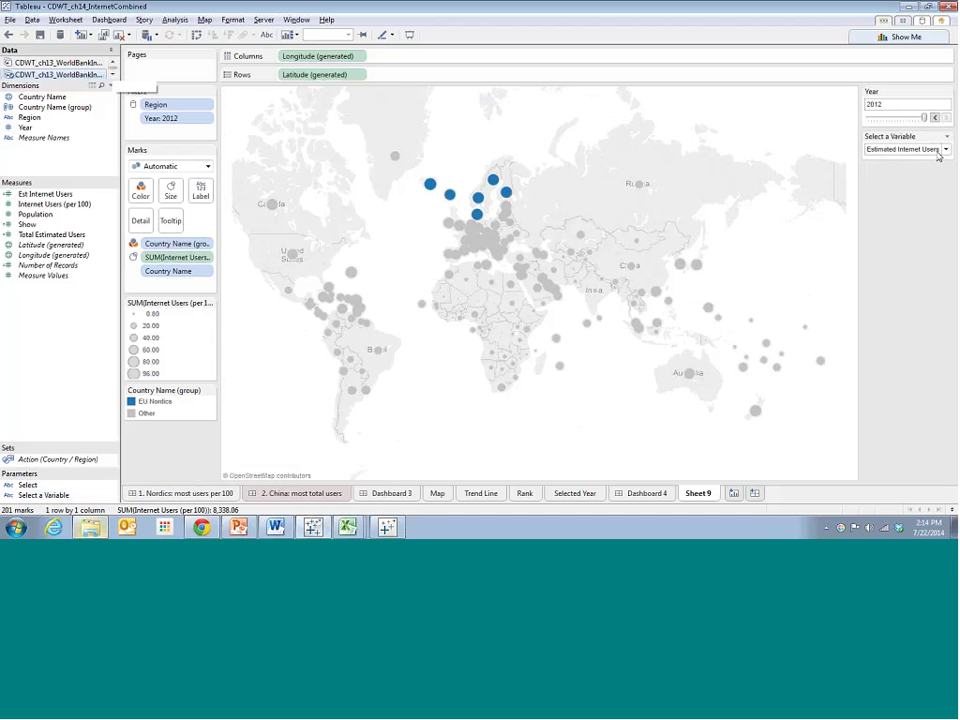
# Switch the Select a Variable control repeatedly between Internet Users per 100 and Estimated Internet Users to check its effect, ending on Estimated Internet Users.
pyautogui.click(937, 152)
pyautogui.click(936, 160)
pyautogui.click(943, 155)
pyautogui.click(937, 167)
pyautogui.click(945, 154)
pyautogui.click(929, 167)
pyautogui.click(944, 151)
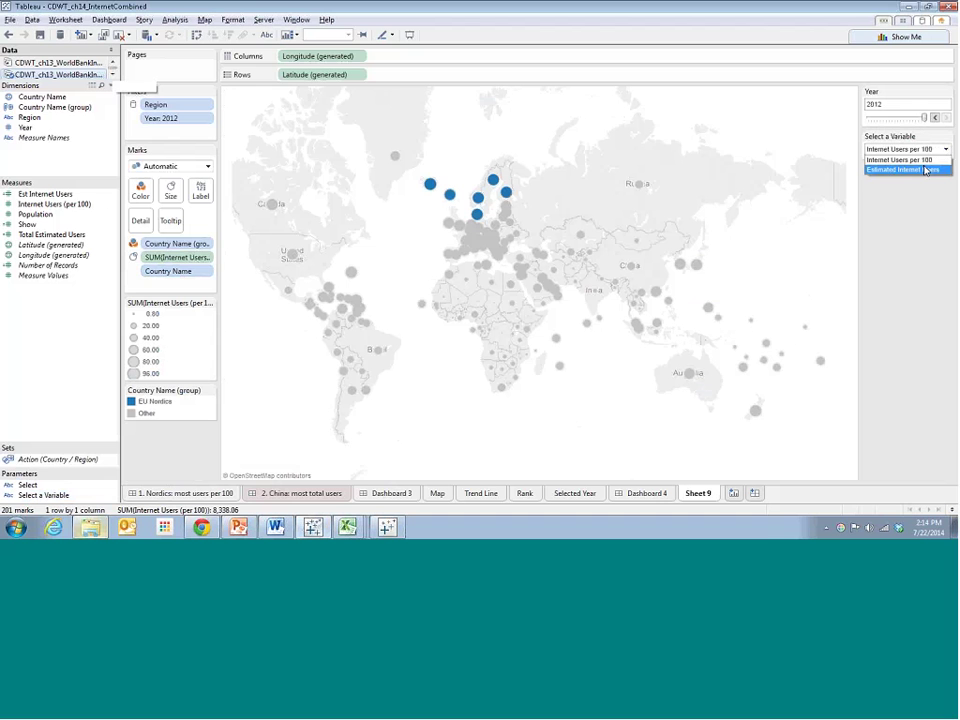
pyautogui.click(900, 169)
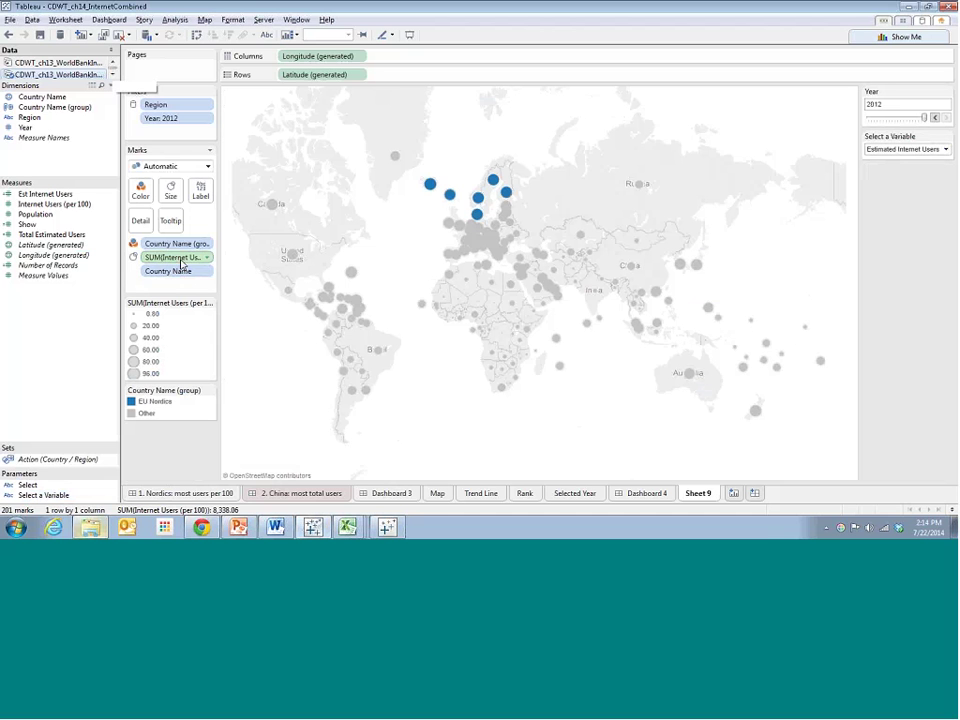
pyautogui.click(945, 149)
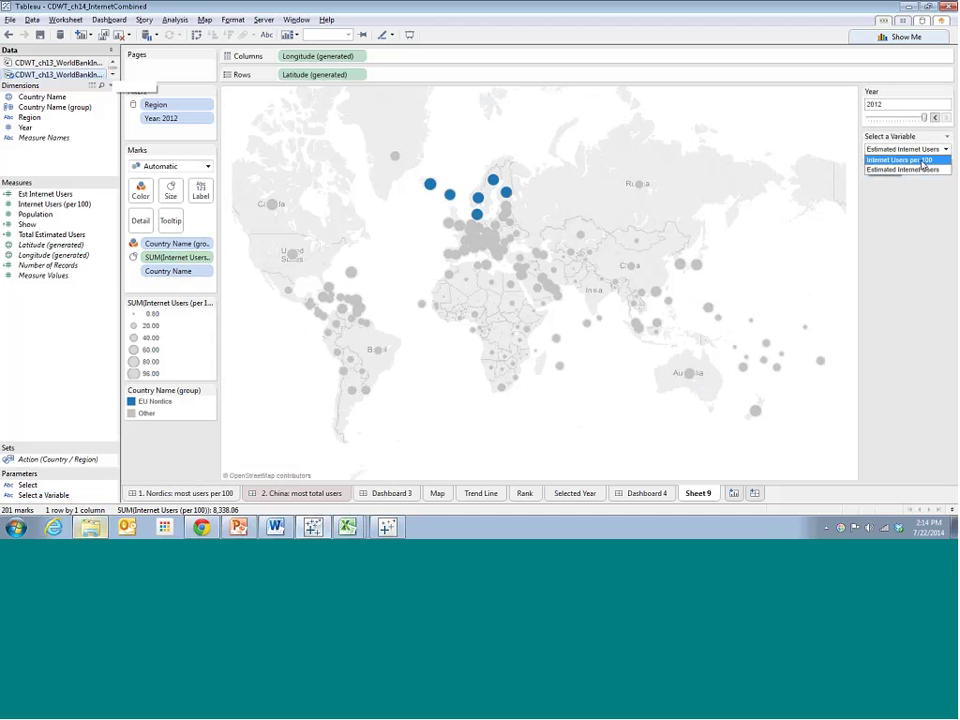
pyautogui.click(935, 158)
pyautogui.click(945, 149)
pyautogui.click(938, 167)
pyautogui.click(945, 149)
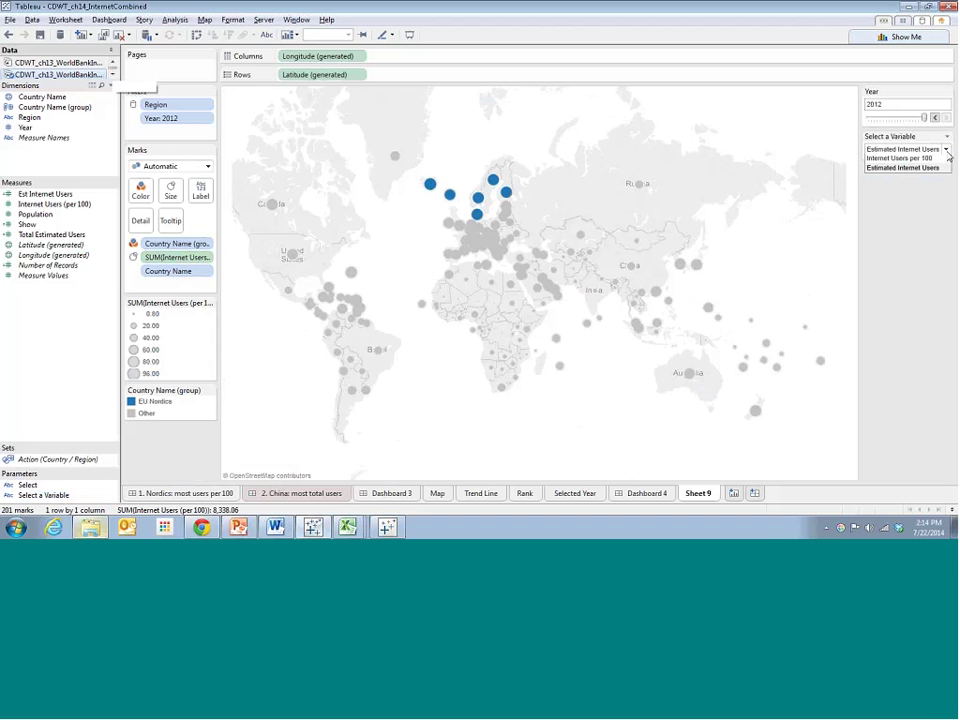
pyautogui.click(940, 158)
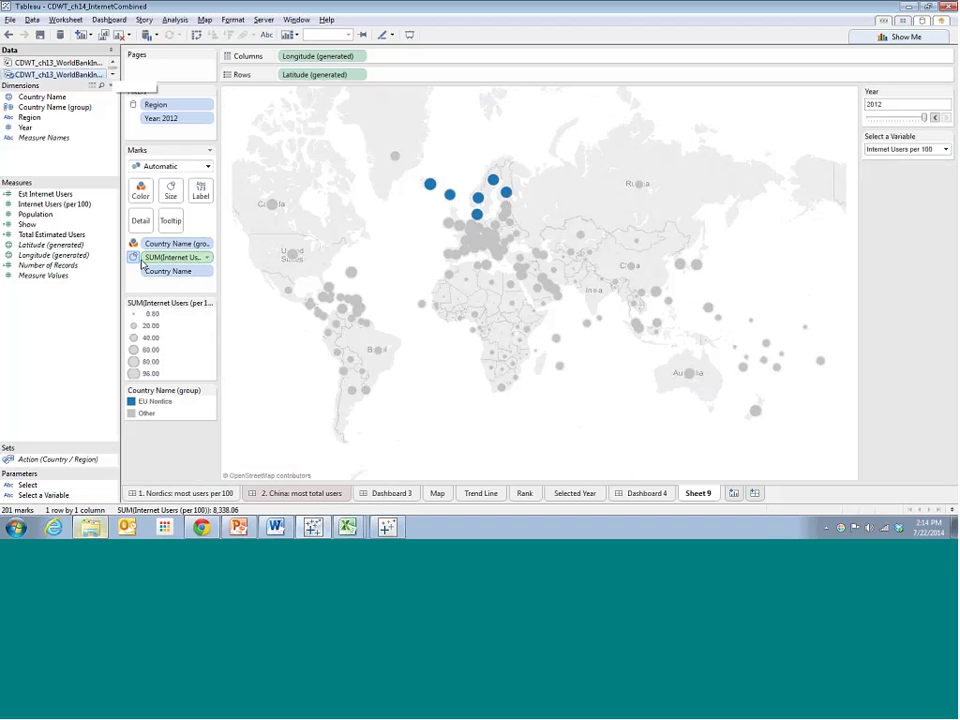
pyautogui.click(937, 150)
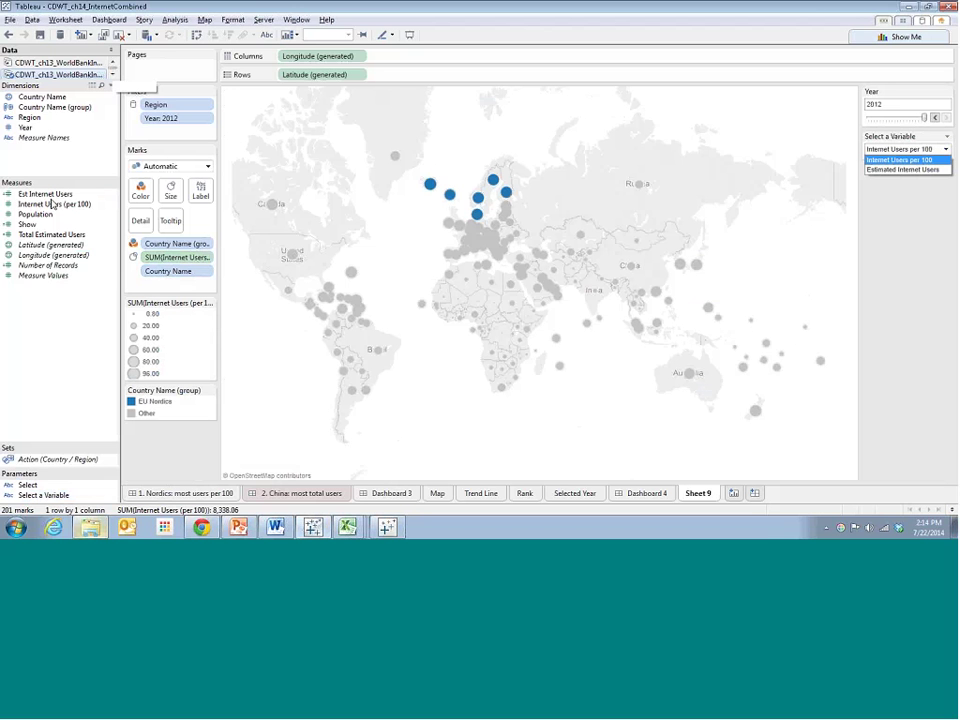
pyautogui.click(899, 160)
pyautogui.click(945, 150)
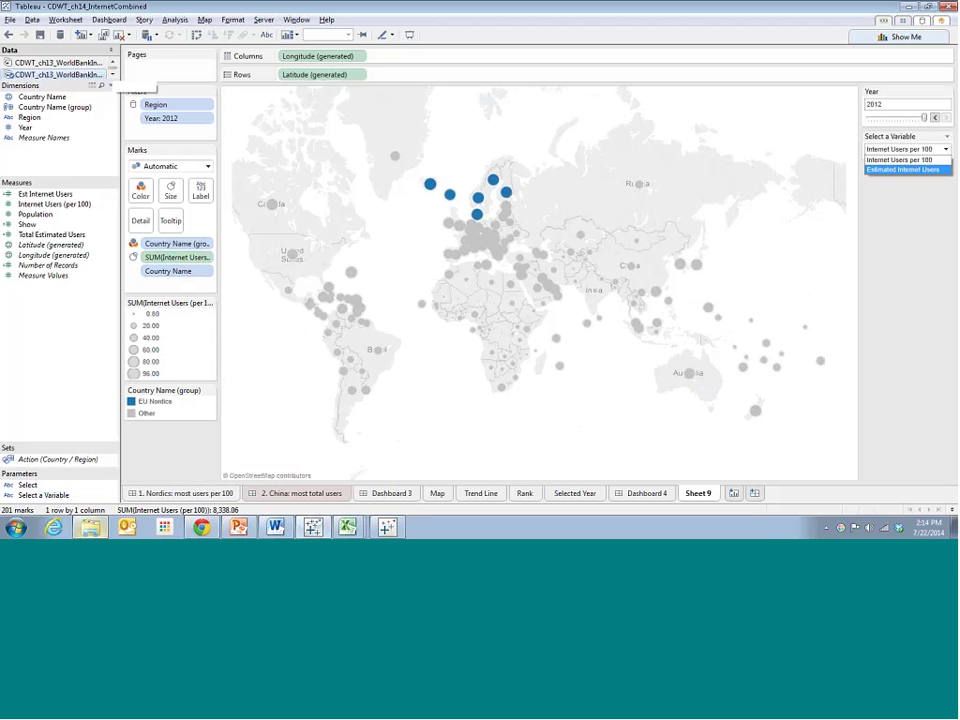
pyautogui.click(912, 170)
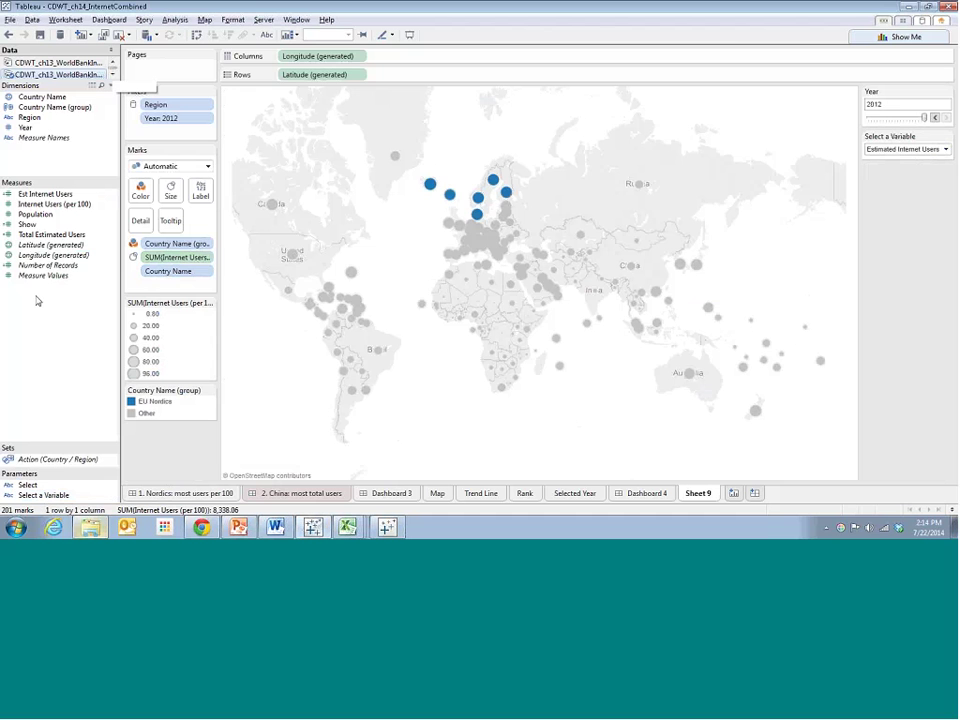
# Create a calculated field named "Variable to Show" and begin its formula with CASE [Select a Variable].
pyautogui.rightClick(27, 222)
pyautogui.click(62, 246)
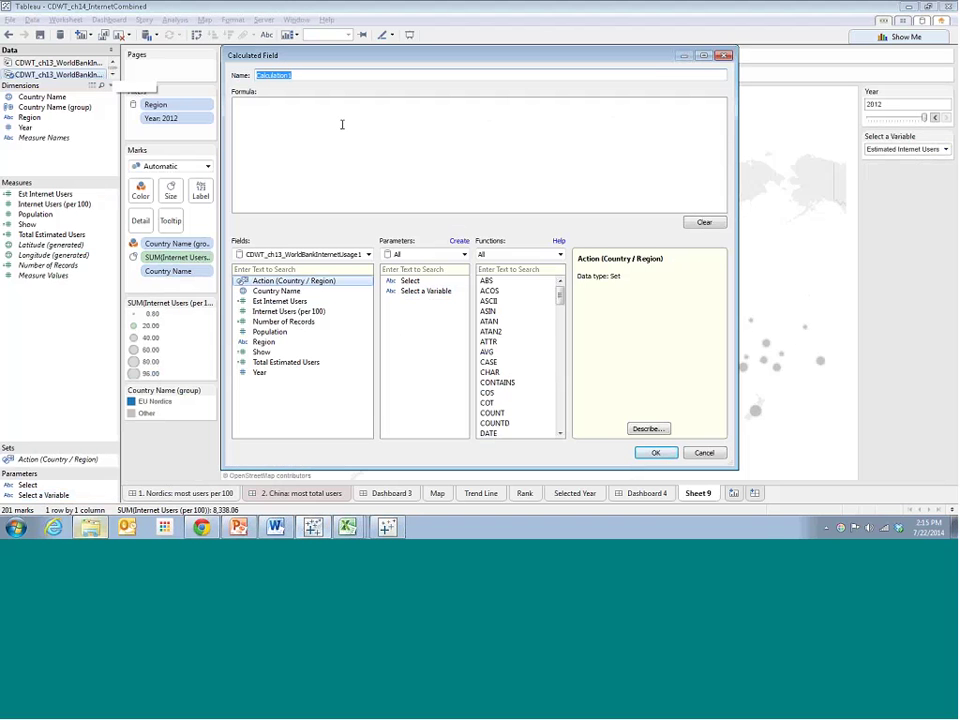
pyautogui.write('Variable to Show')
pyautogui.click(314, 108)
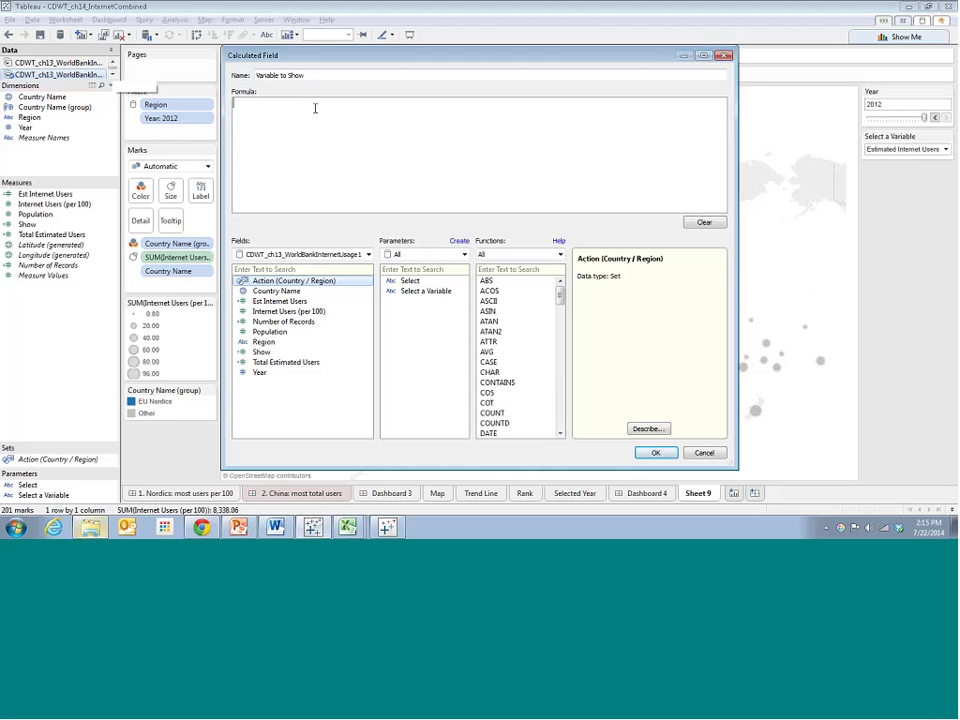
pyautogui.write('CASE')
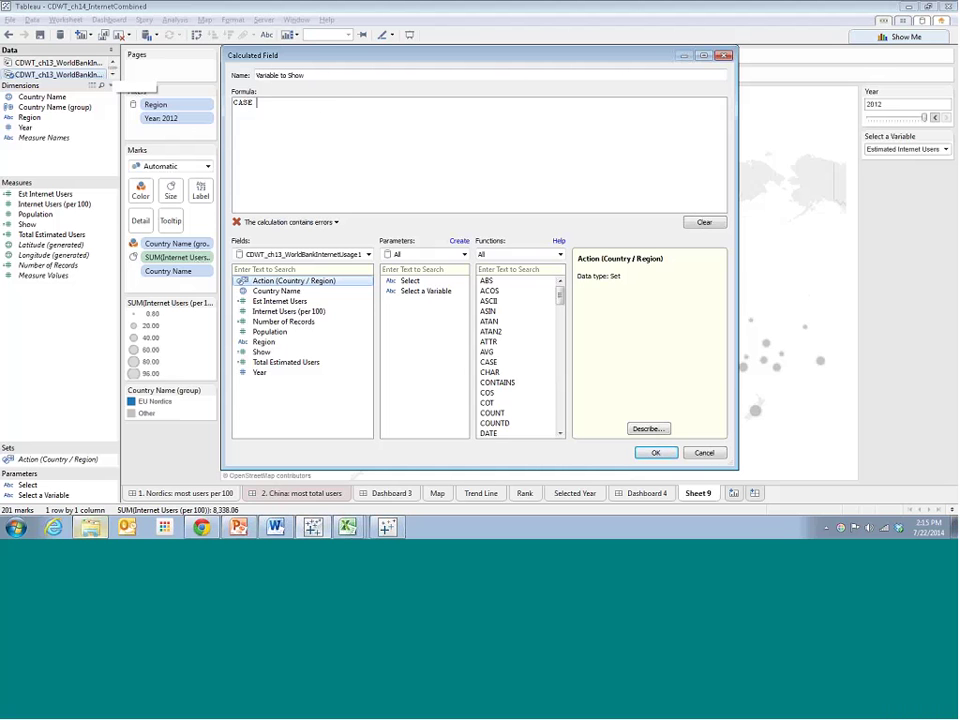
pyautogui.click(424, 291)
pyautogui.doubleClick(424, 291)
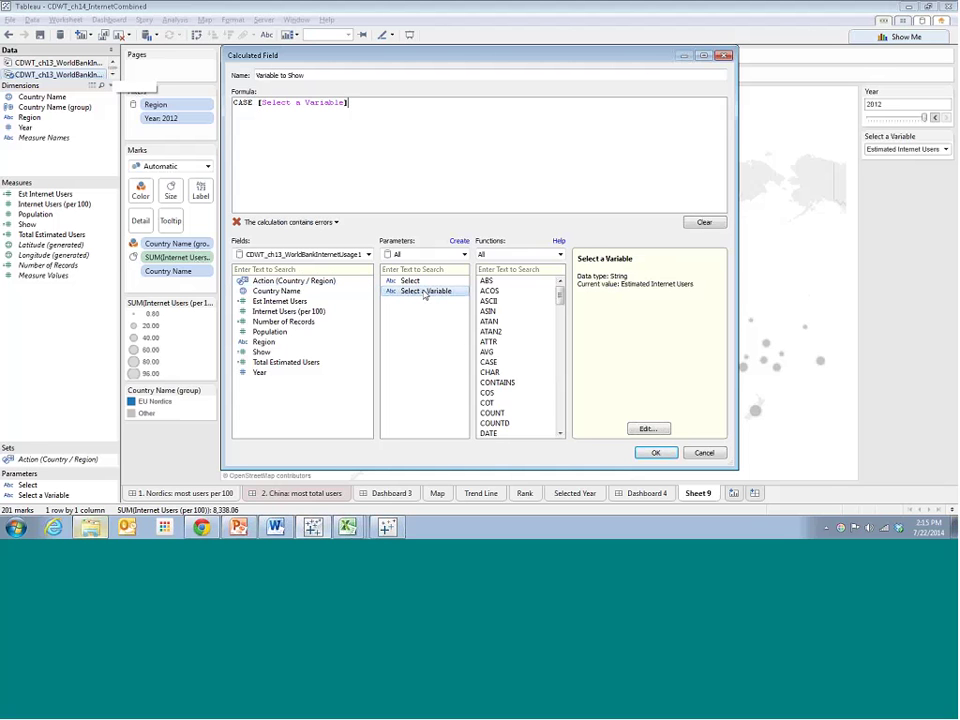
# Add the formula branch WHEN "Estimated Internet Users" THEN [Est Internet Users].
pyautogui.press('Return')
pyautogui.write('WHEN ')
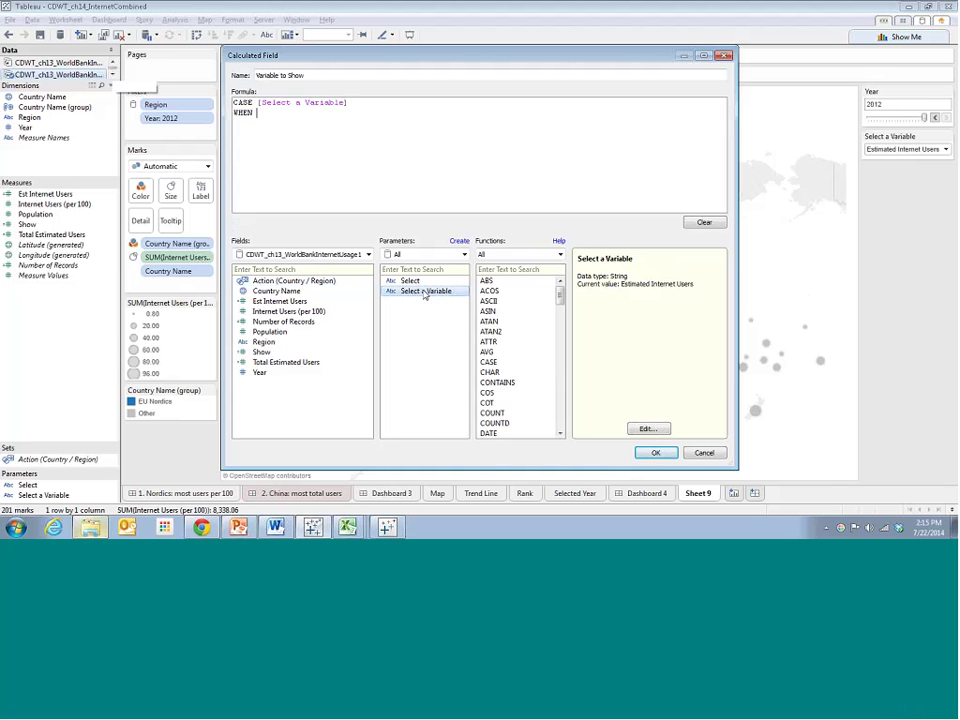
pyautogui.write('"Estimated Internet Users" THEN')
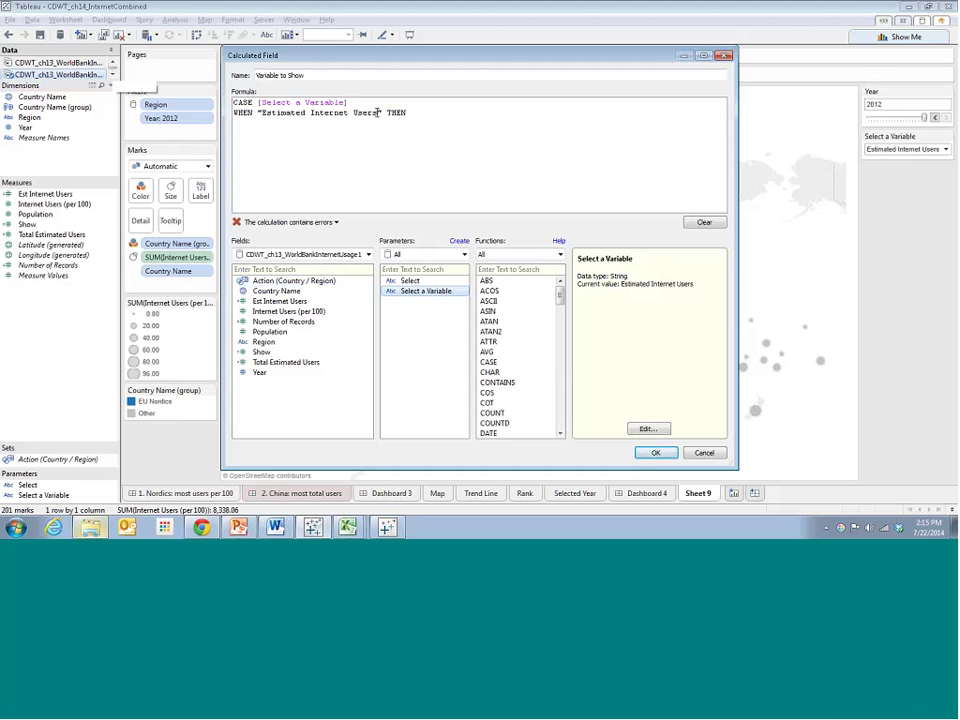
pyautogui.click(313, 78)
pyautogui.doubleClick(280, 301)
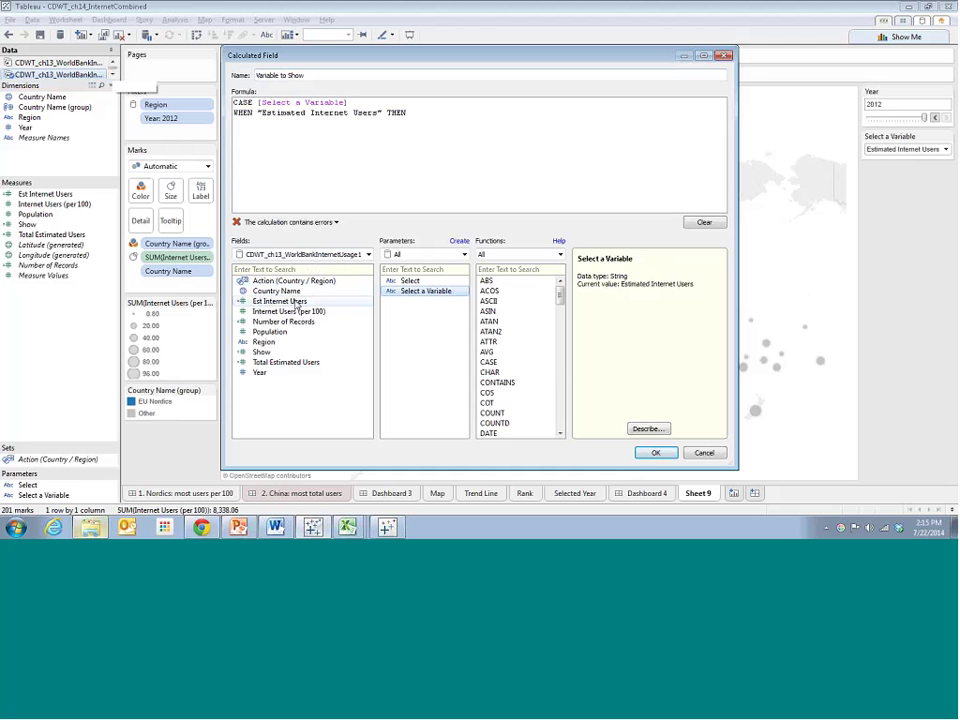
pyautogui.press('Return')
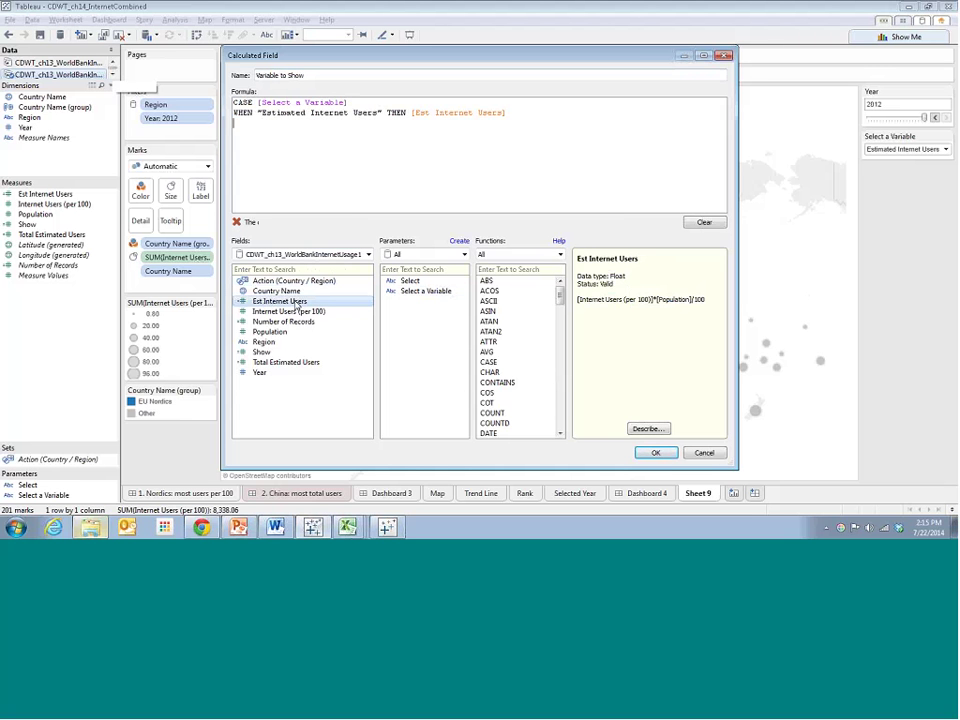
# Add the second formula branch WHEN "Internet Users per 100" THEN [Internet Users (per 100)].
pyautogui.write('ELSE')
pyautogui.press('BackSpace')
pyautogui.press('BackSpace')
pyautogui.press('BackSpace')
pyautogui.write('WHEN "')
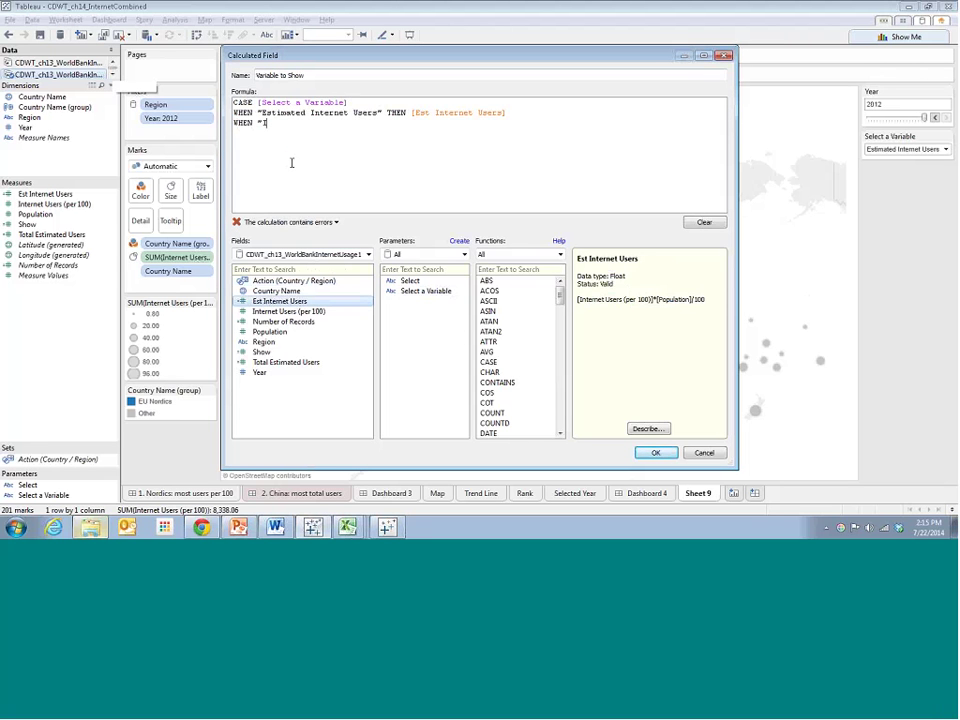
pyautogui.write('Internet Users per 100" T')
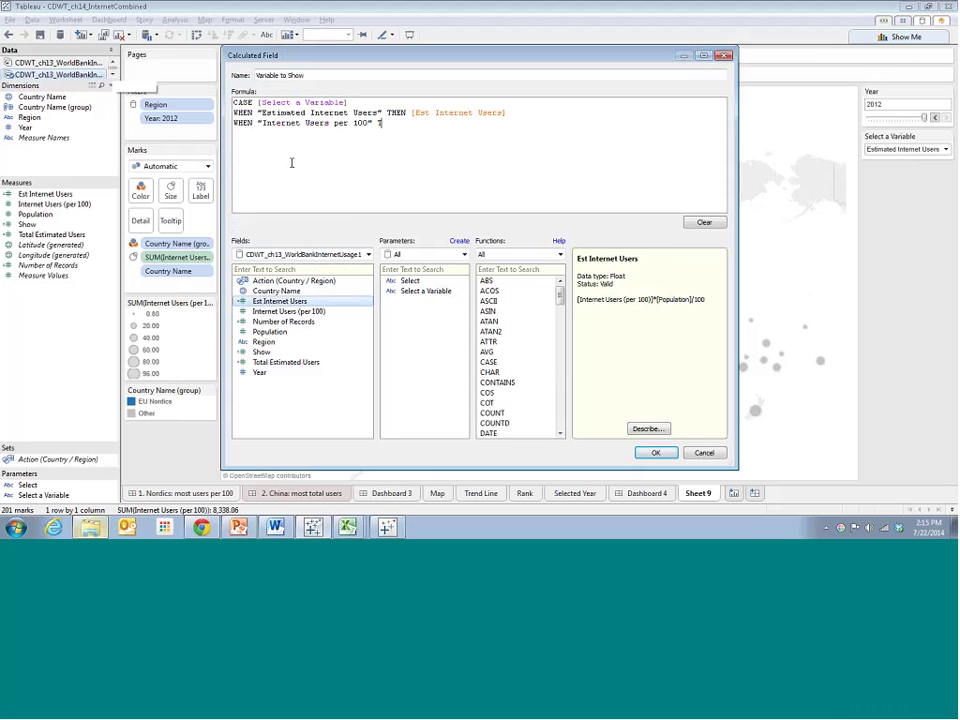
pyautogui.write('hen')
pyautogui.press('BackSpace')
pyautogui.press('BackSpace')
pyautogui.press('BackSpace')
pyautogui.press('BackSpace')
pyautogui.write('HEN')
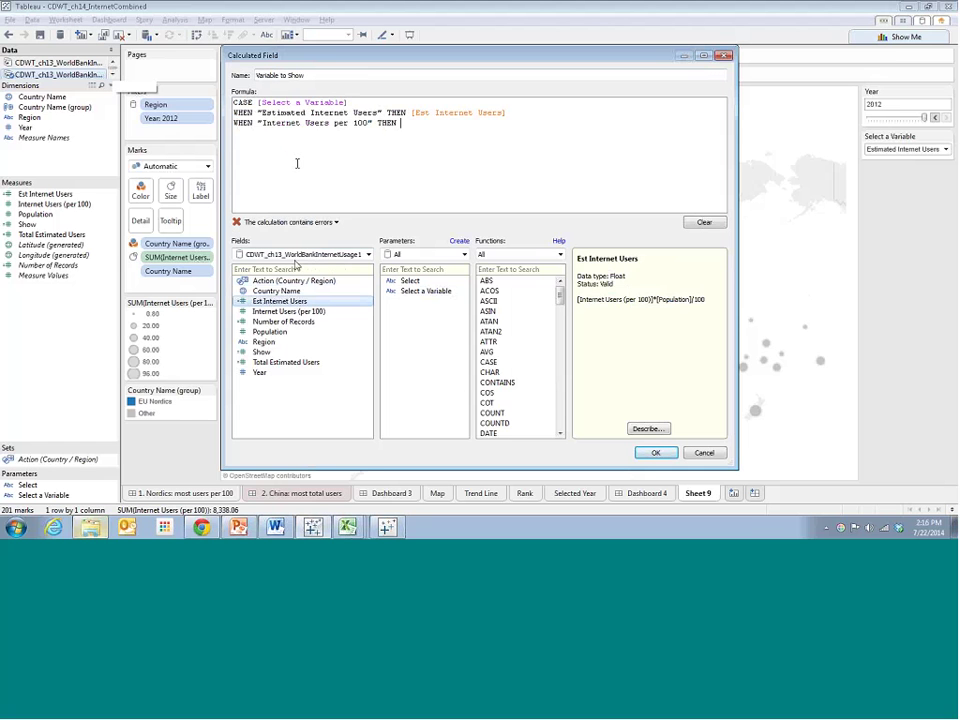
pyautogui.click(289, 311)
pyautogui.doubleClick(304, 314)
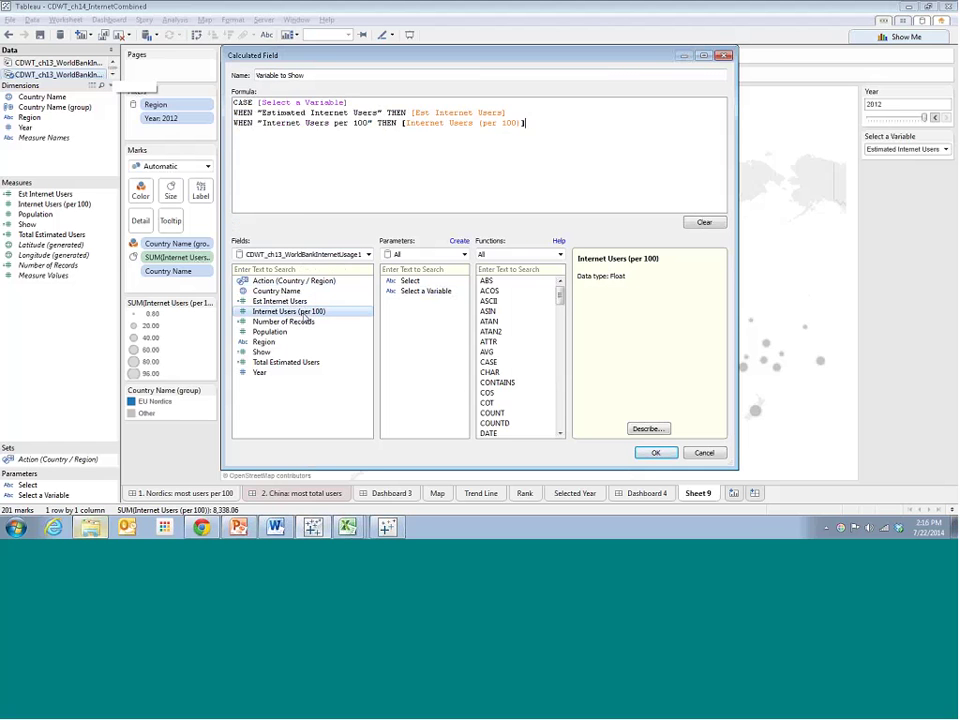
# Close the CASE formula with END and save the calculated field.
pyautogui.press('Return')
pyautogui.write('END')
pyautogui.click(655, 453)
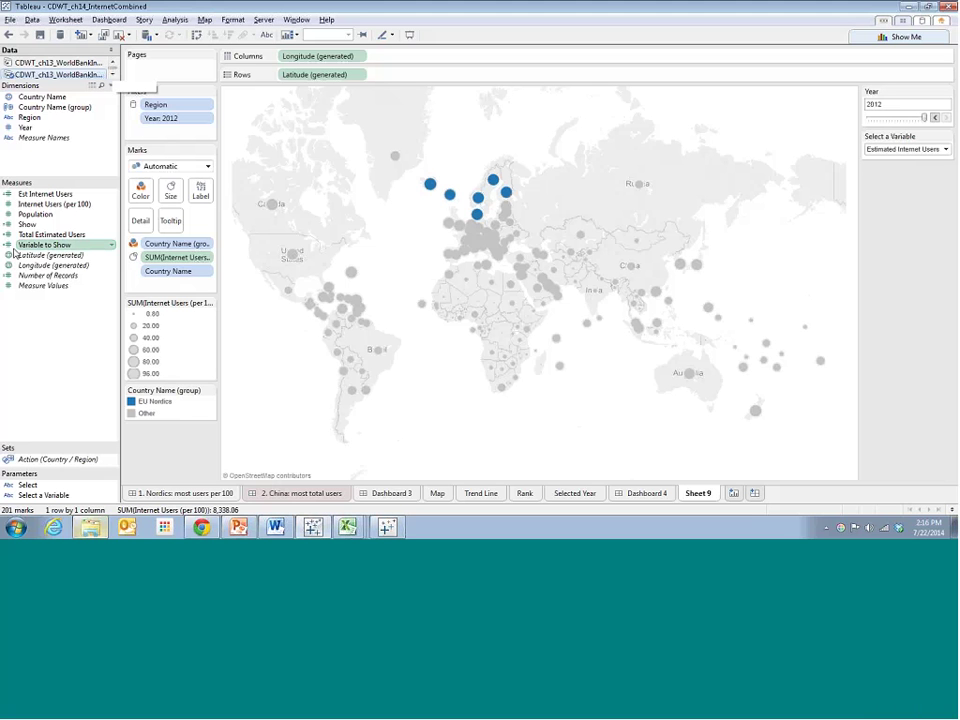
# Size the map marks by Variable to Show instead, and test the parameter with Internet Users per 100 and again with Estimated Internet Users.
pyautogui.moveTo(36, 250); pyautogui.dragTo(160, 258)
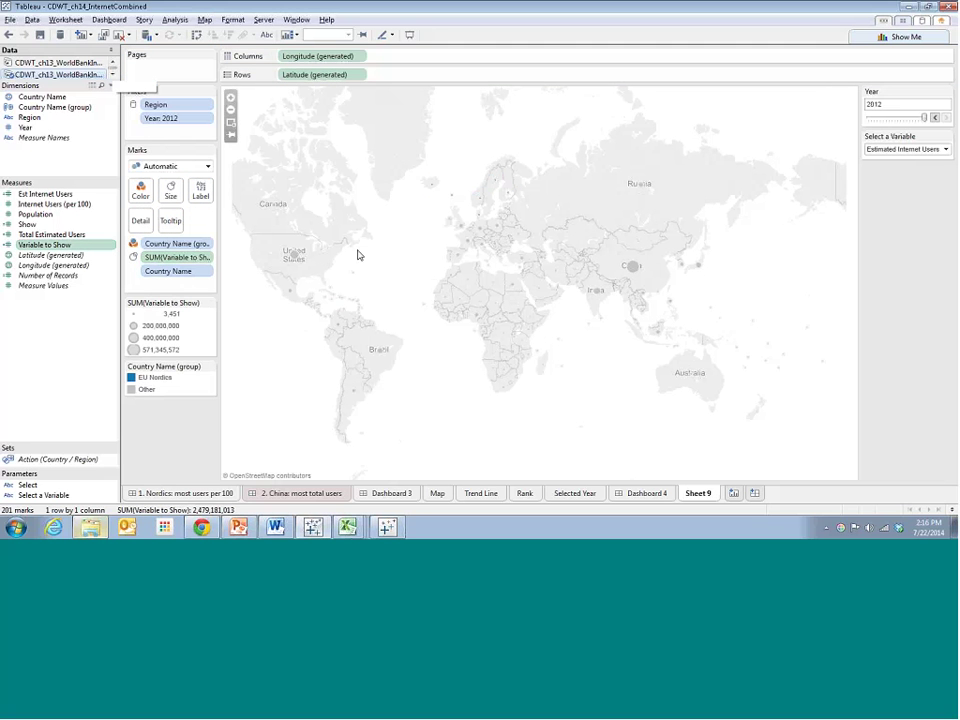
pyautogui.click(940, 148)
pyautogui.click(917, 166)
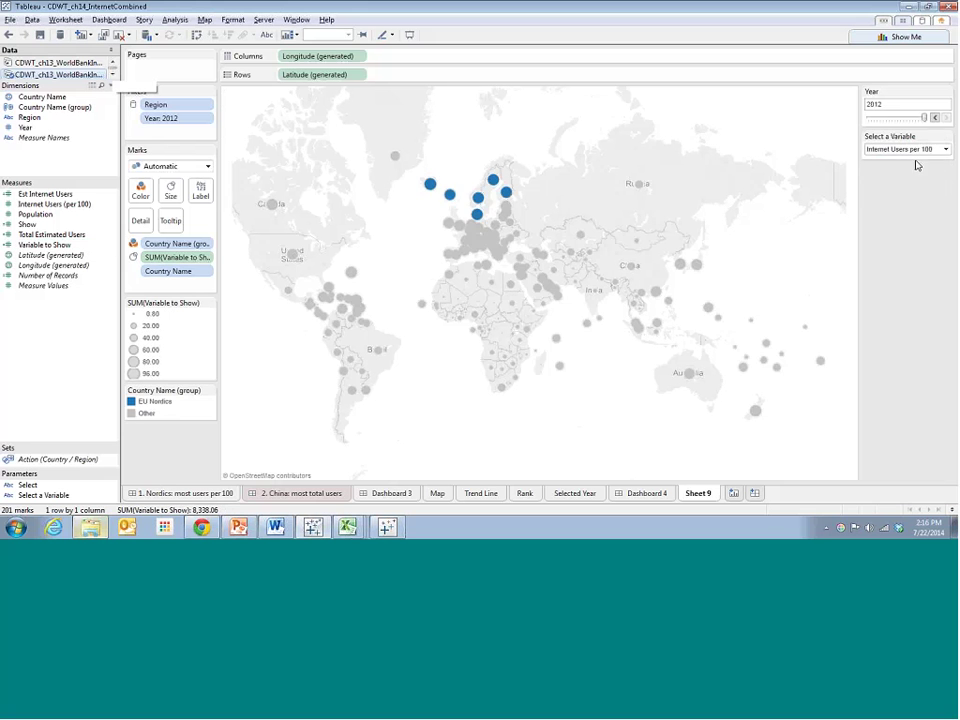
pyautogui.click(945, 149)
pyautogui.click(917, 171)
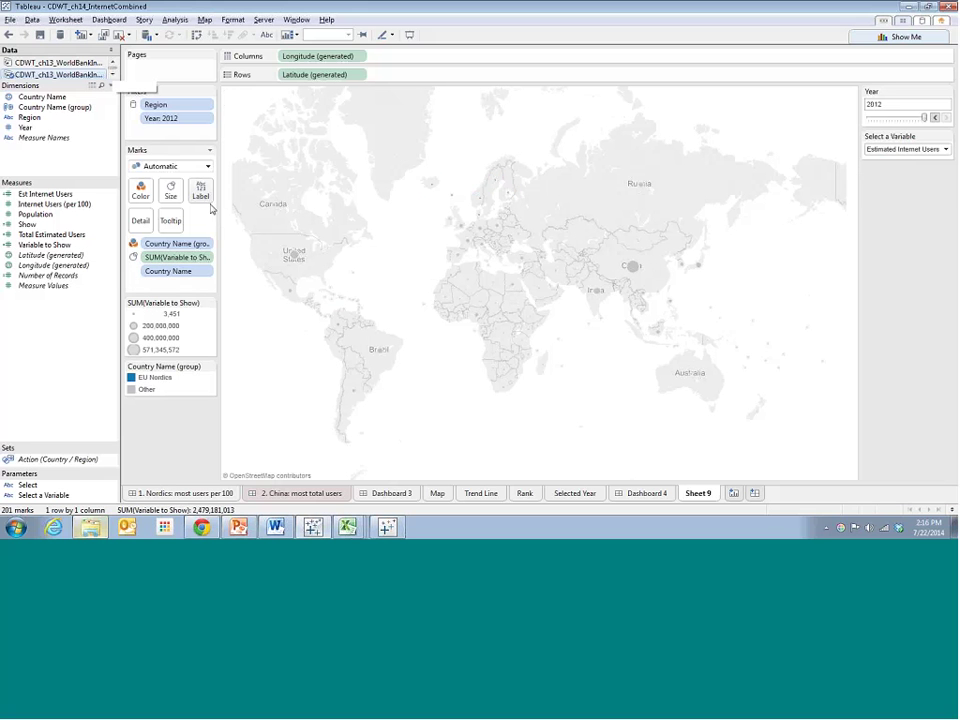
# Enlarge the map marks slightly, then check them with Internet Users per 100 and again with Estimated Internet Users.
pyautogui.click(162, 197)
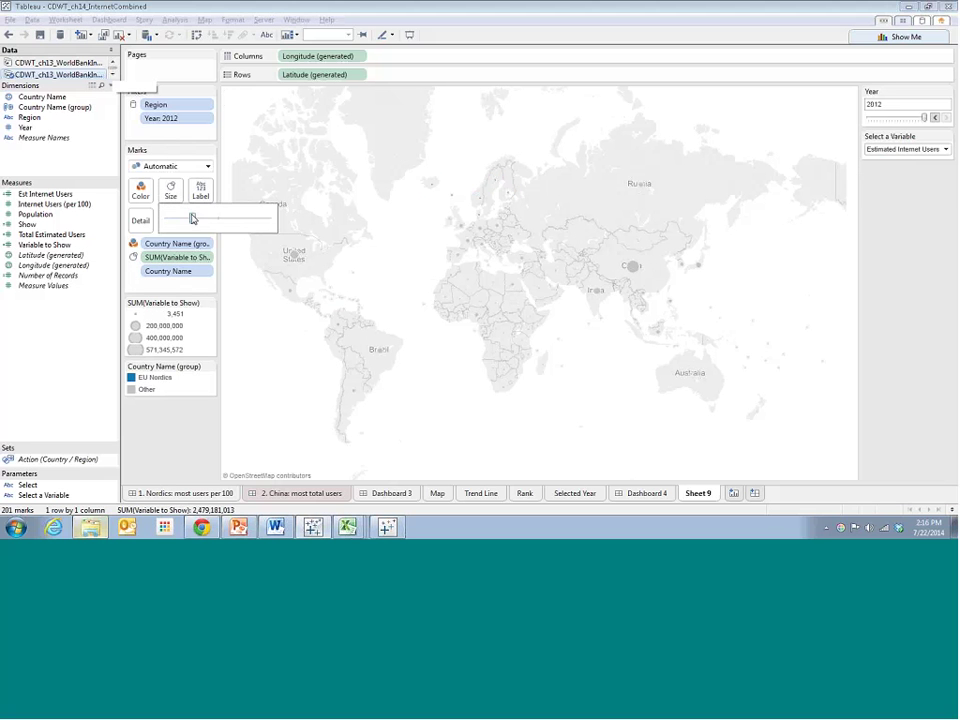
pyautogui.moveTo(193, 218); pyautogui.dragTo(203, 216)
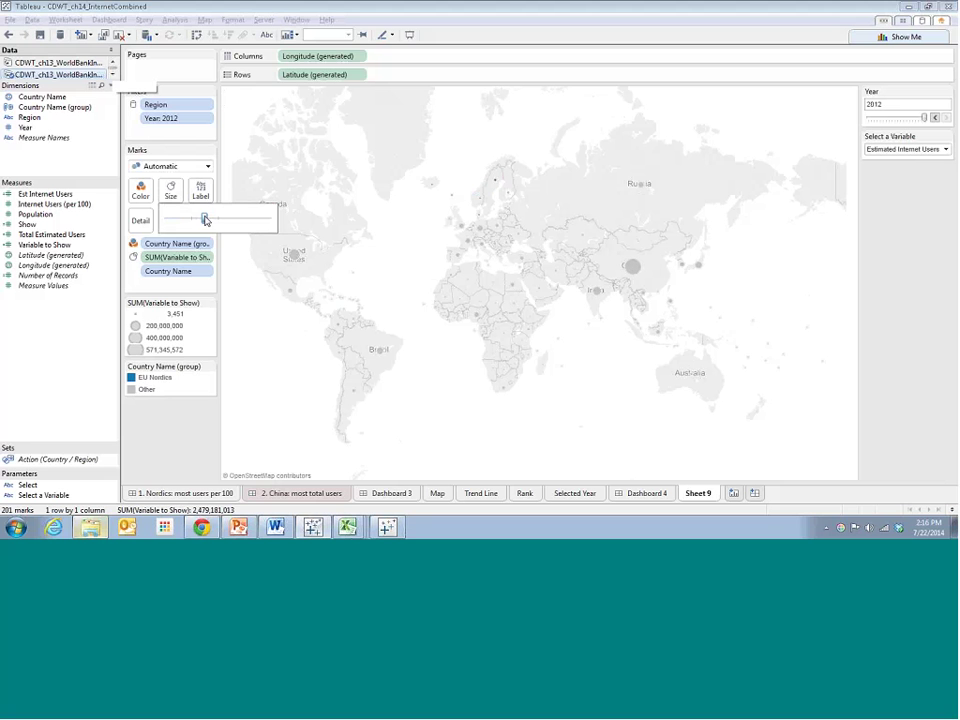
pyautogui.click(887, 151)
pyautogui.click(884, 166)
pyautogui.click(884, 149)
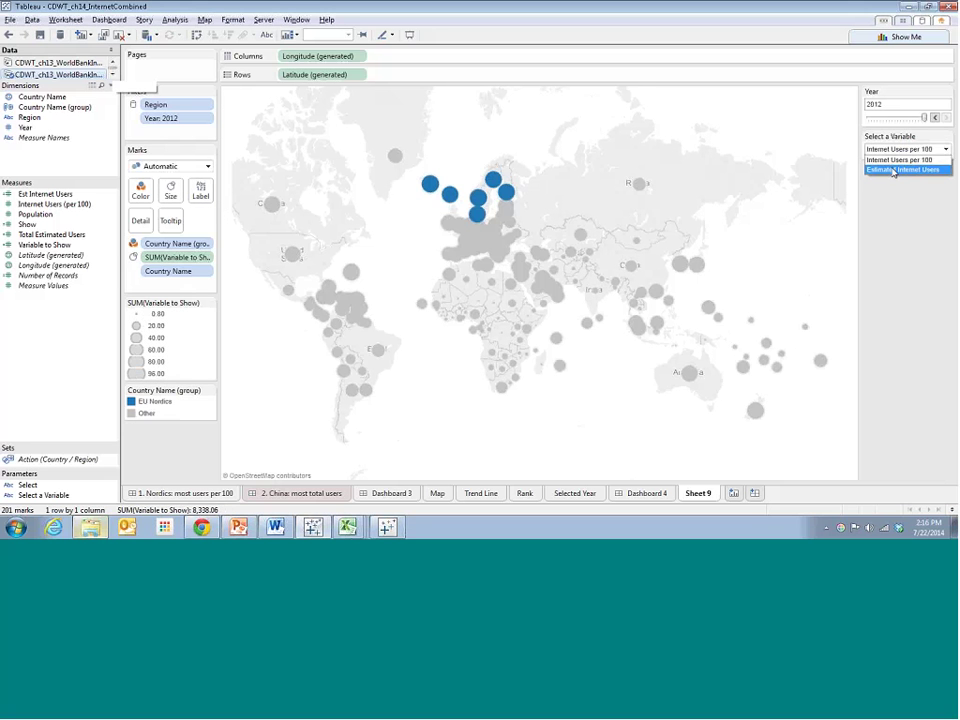
pyautogui.click(884, 172)
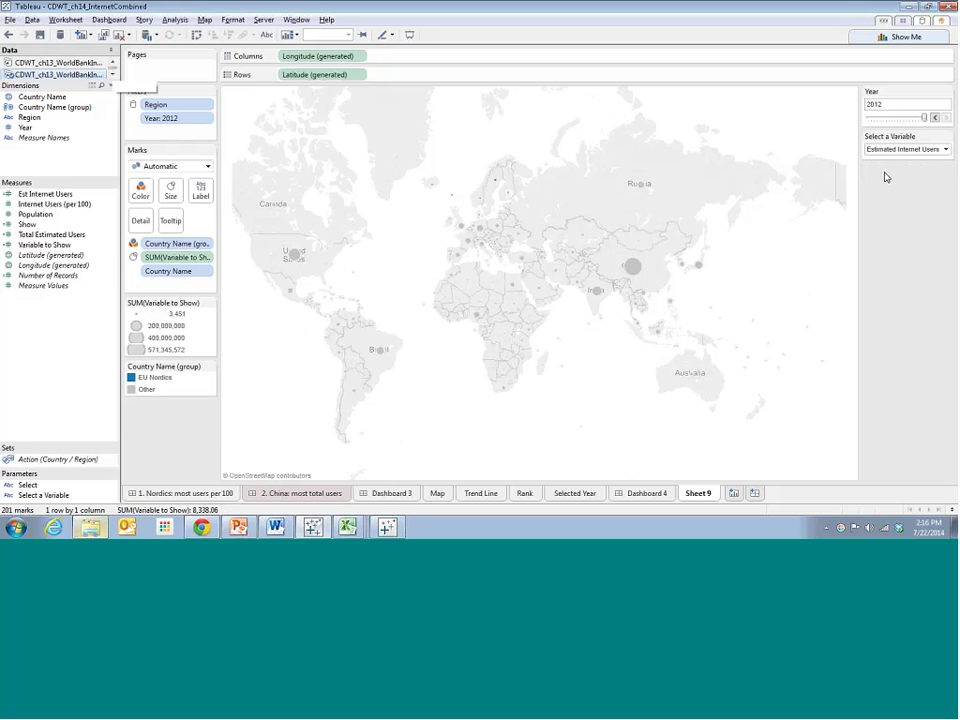
# Reduce the map mark size a little, and recheck Internet Users per 100 before returning the parameter to Estimated Internet Users.
pyautogui.click(171, 191)
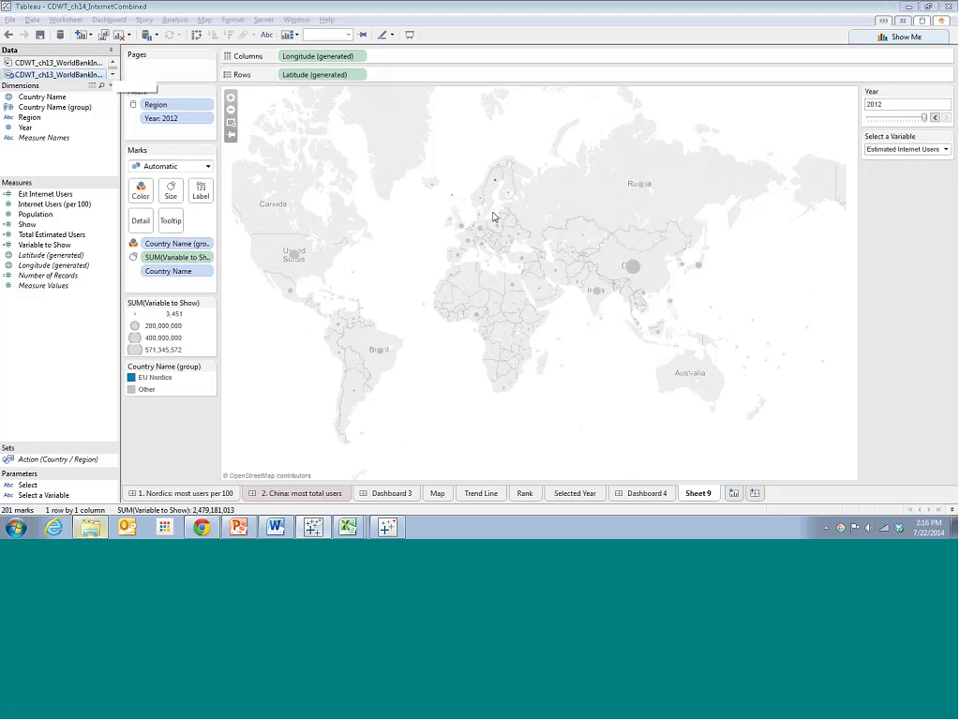
pyautogui.click(948, 150)
pyautogui.click(905, 159)
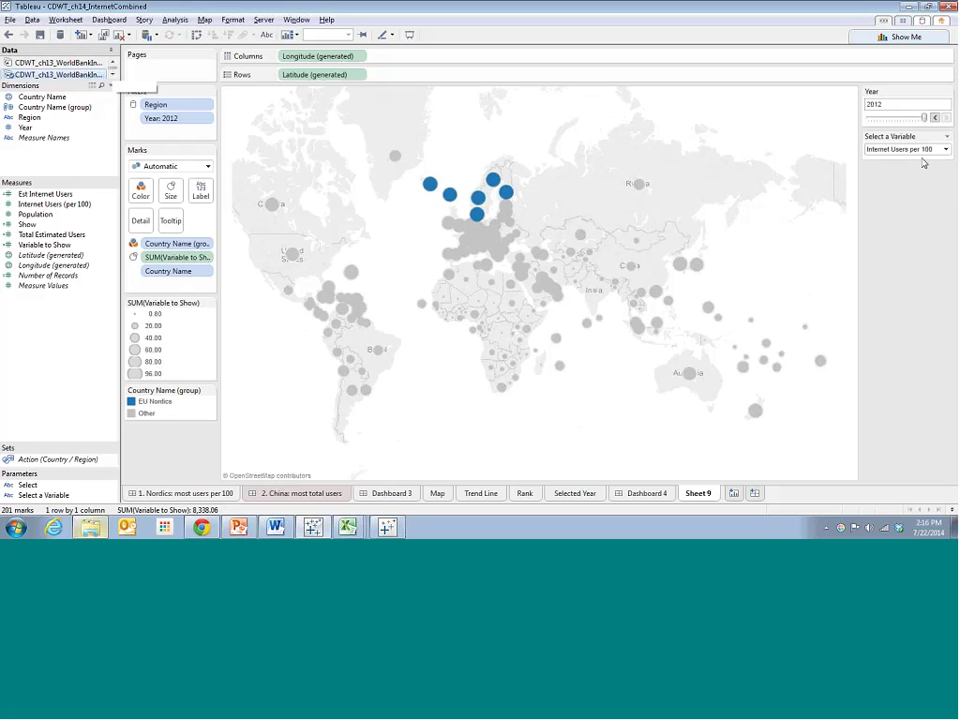
pyautogui.click(921, 151)
pyautogui.click(921, 171)
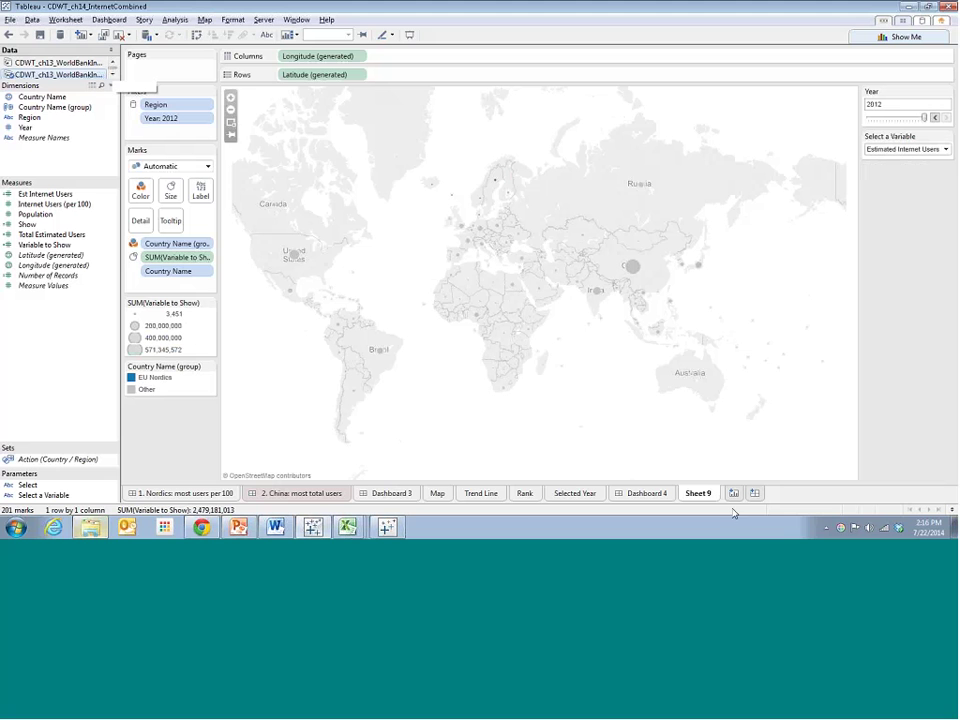
# Review the Map sheet, then inspect the highlighting of countries on the China: most total users dashboard.
pyautogui.click(437, 494)
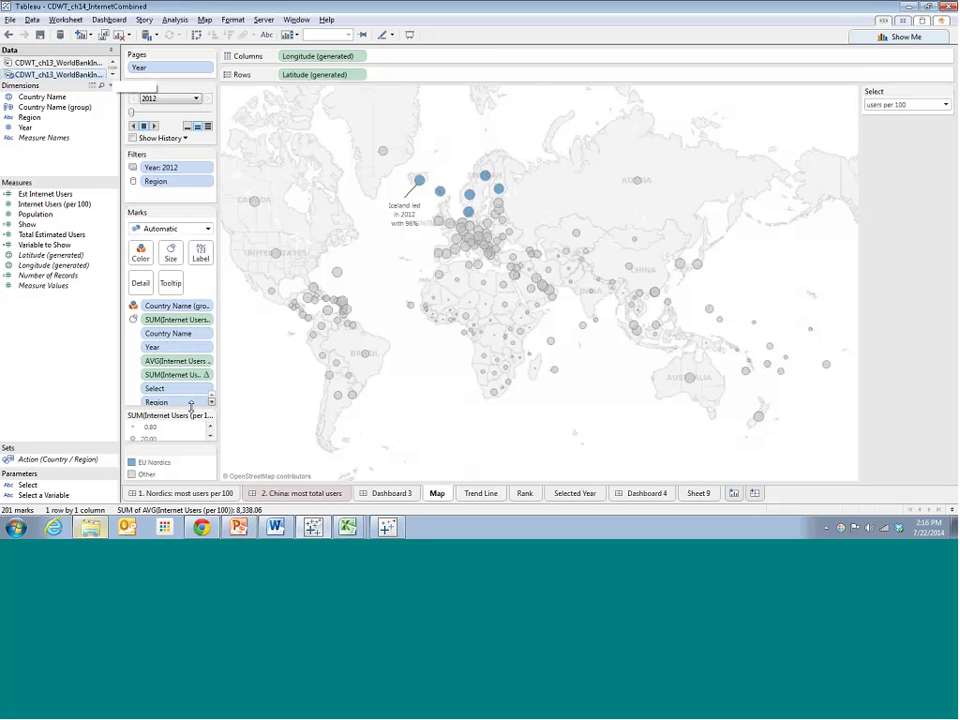
pyautogui.click(282, 498)
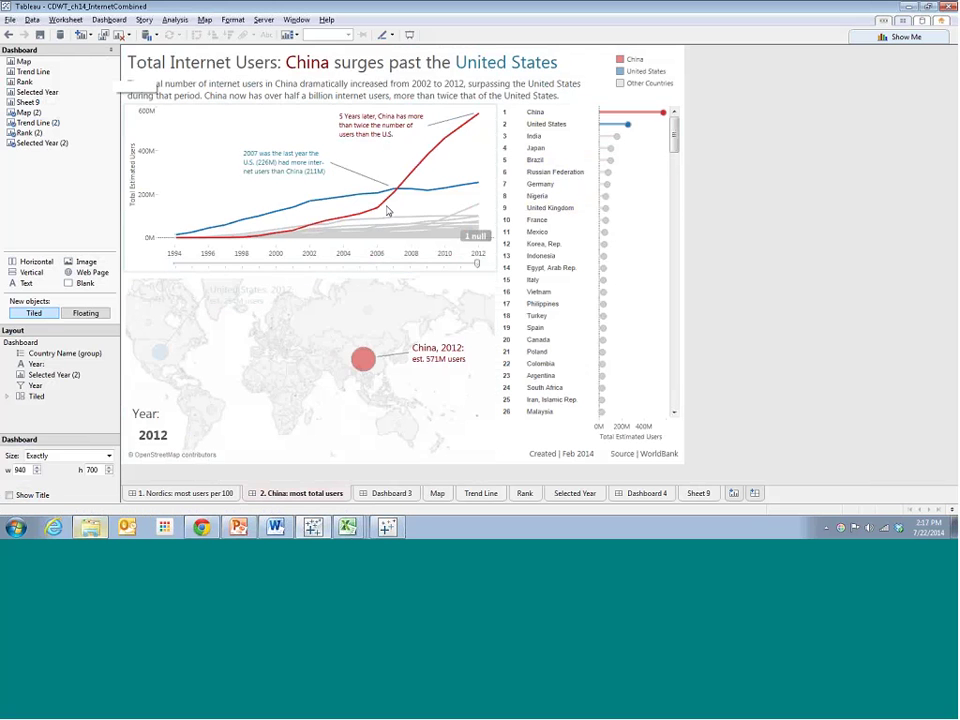
pyautogui.moveTo(379, 211)
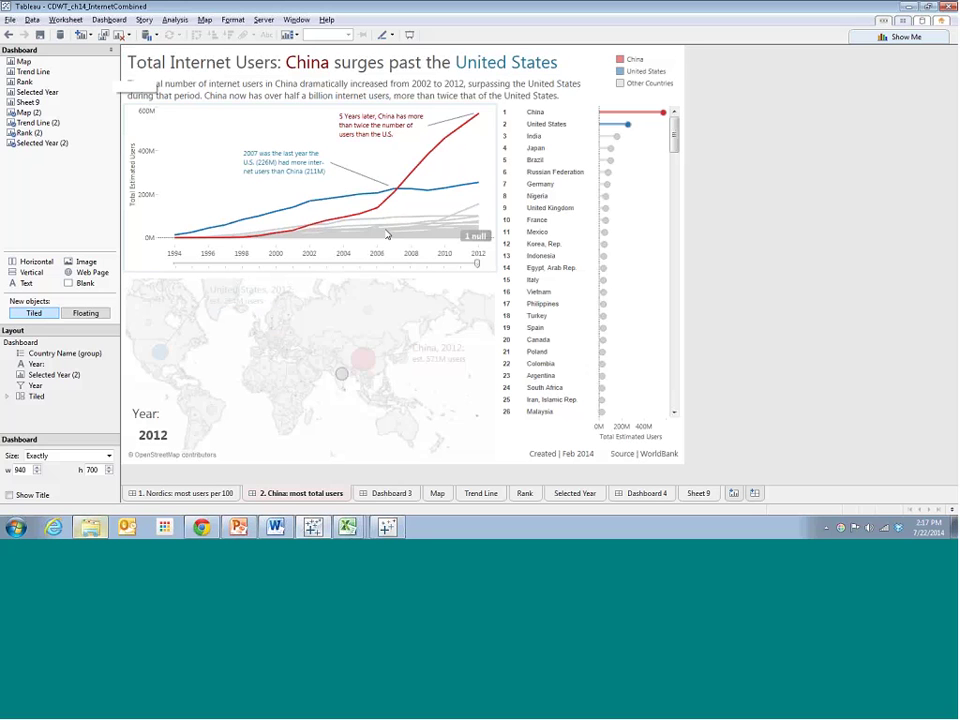
pyautogui.moveTo(481, 125)
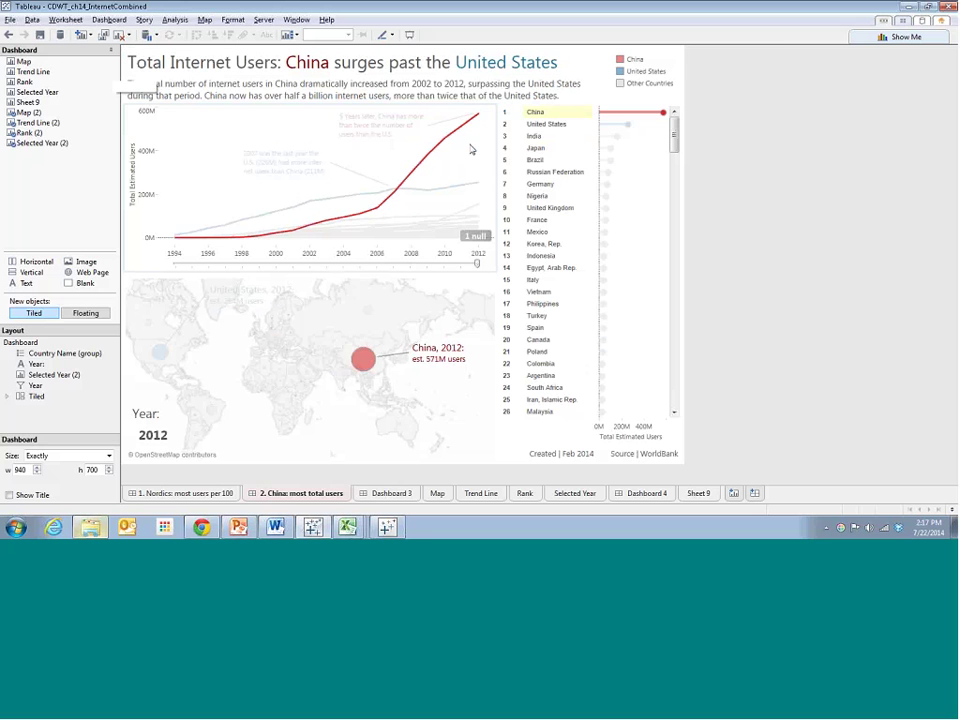
pyautogui.moveTo(479, 187)
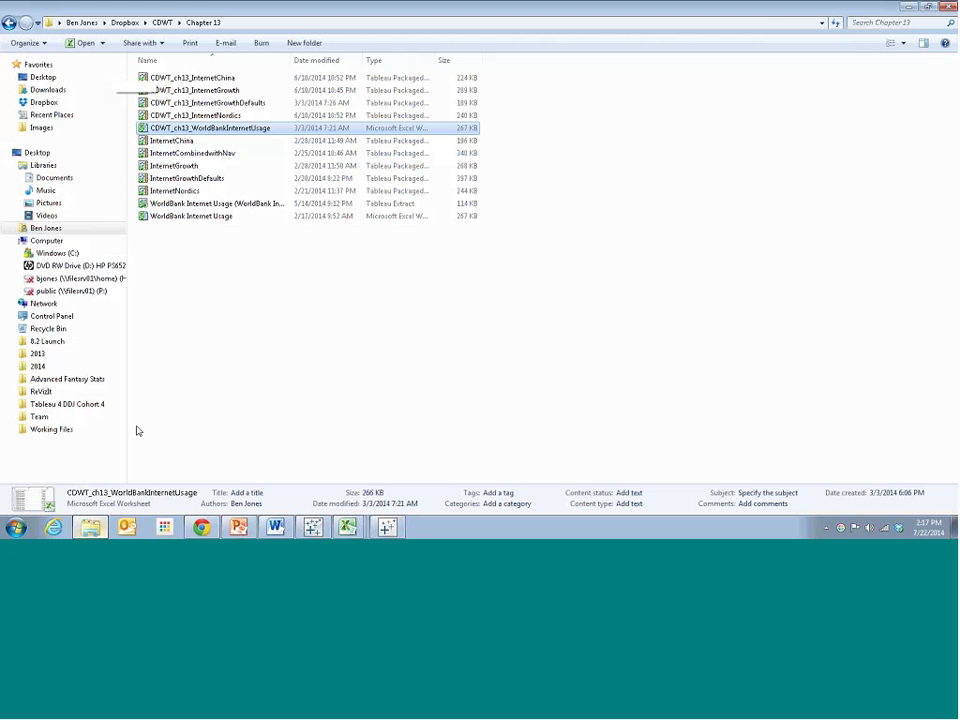
# Open CDWT_ch14_InternetCombined from the Chapter 14 folder without sending the error report, maximize it, and show the China: most total users dashboard.
pyautogui.click(90, 527)
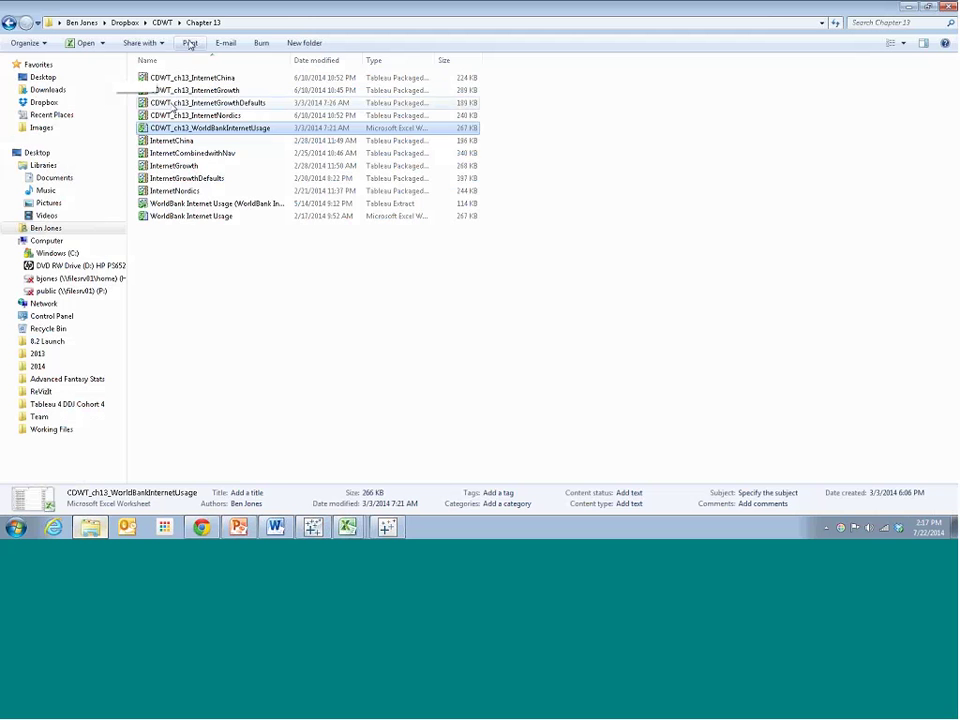
pyautogui.click(162, 22)
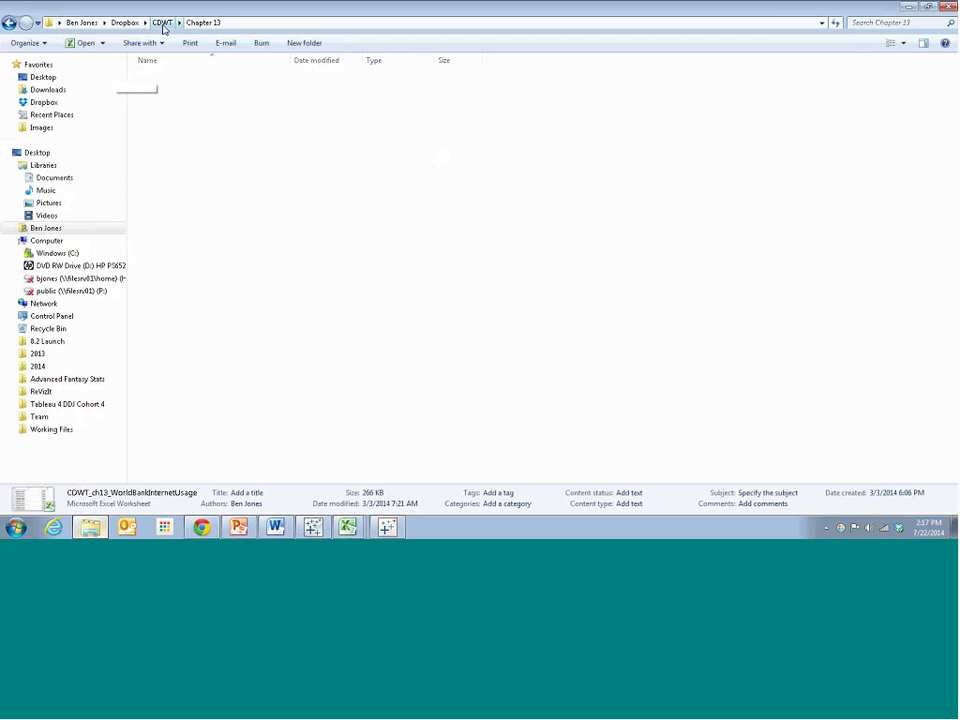
pyautogui.doubleClick(197, 257)
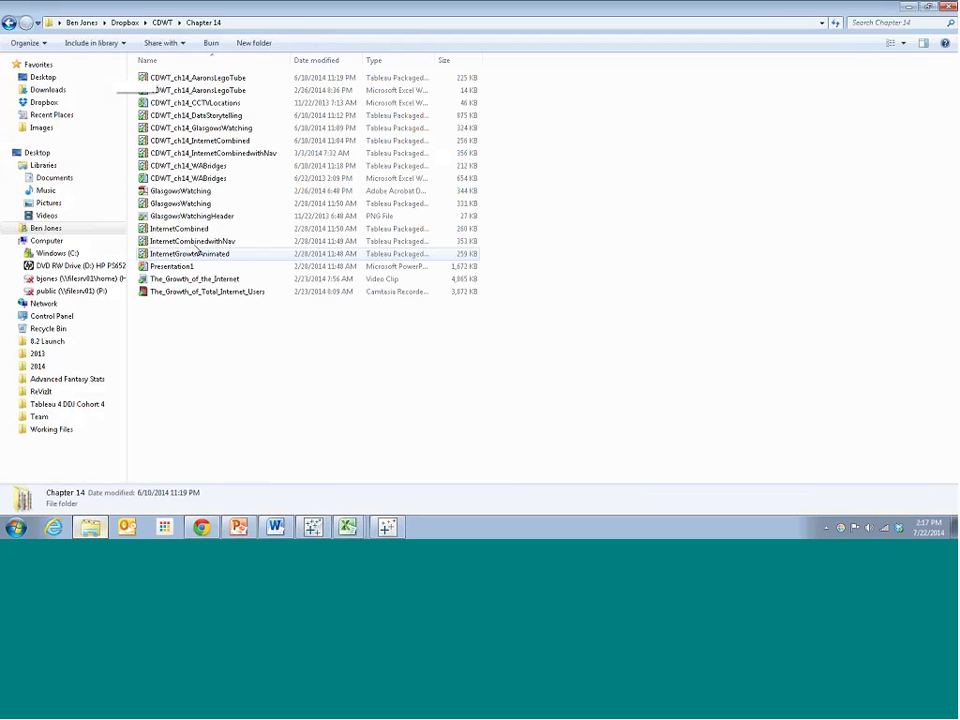
pyautogui.click(244, 141)
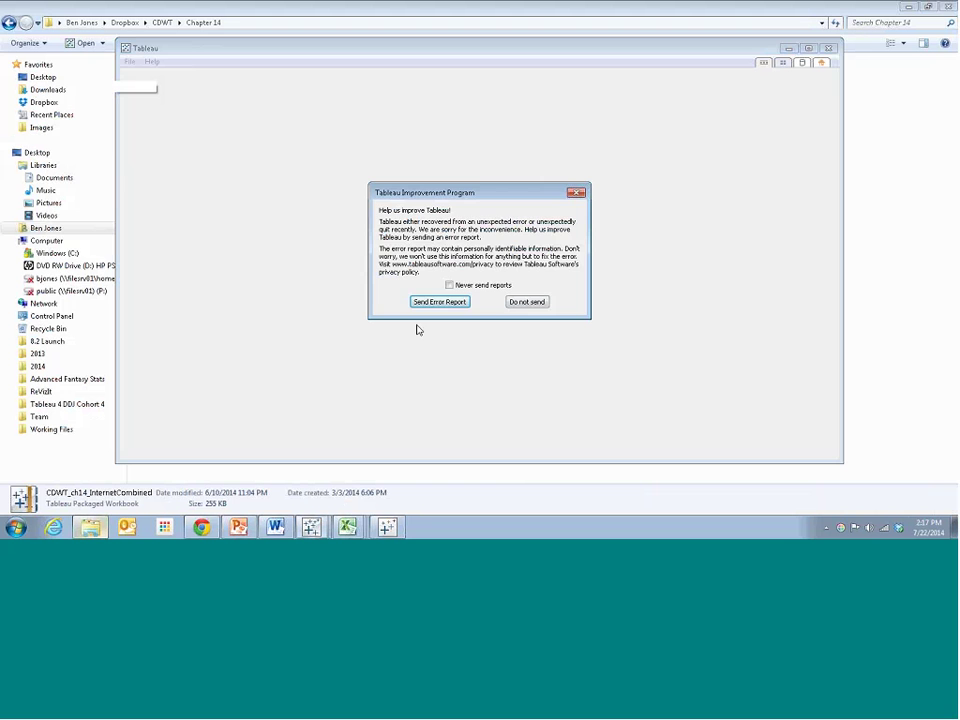
pyautogui.click(530, 302)
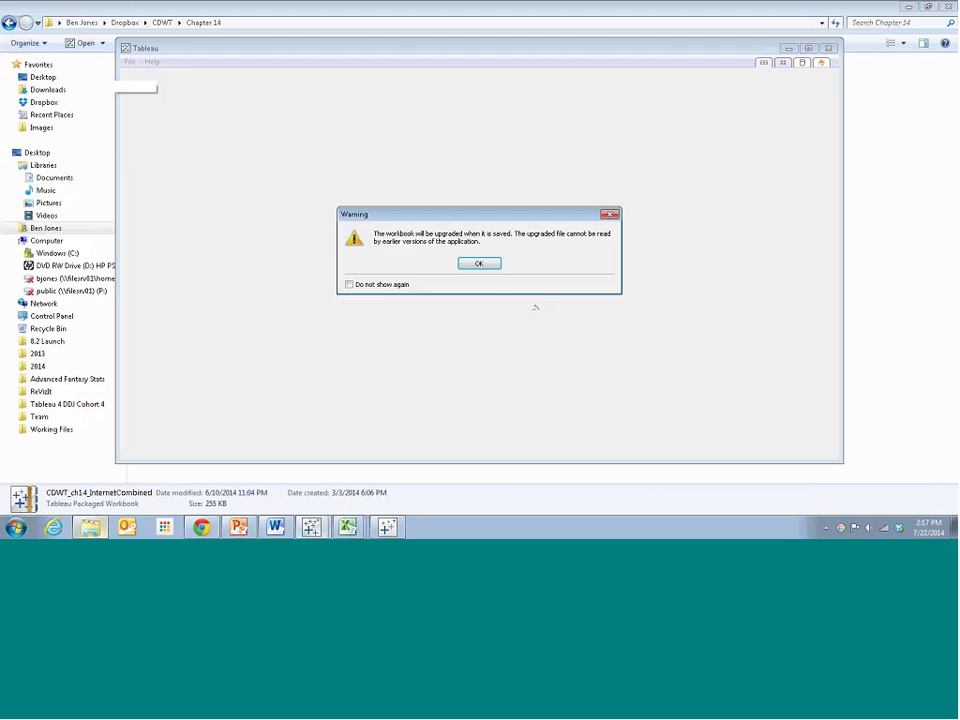
pyautogui.click(485, 265)
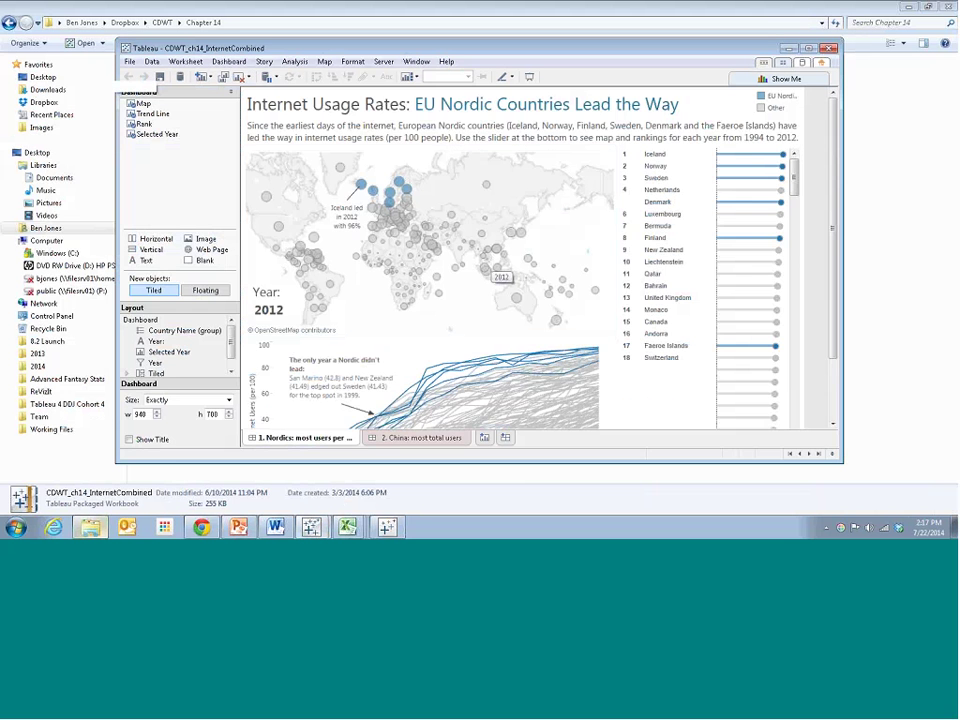
pyautogui.doubleClick(277, 47)
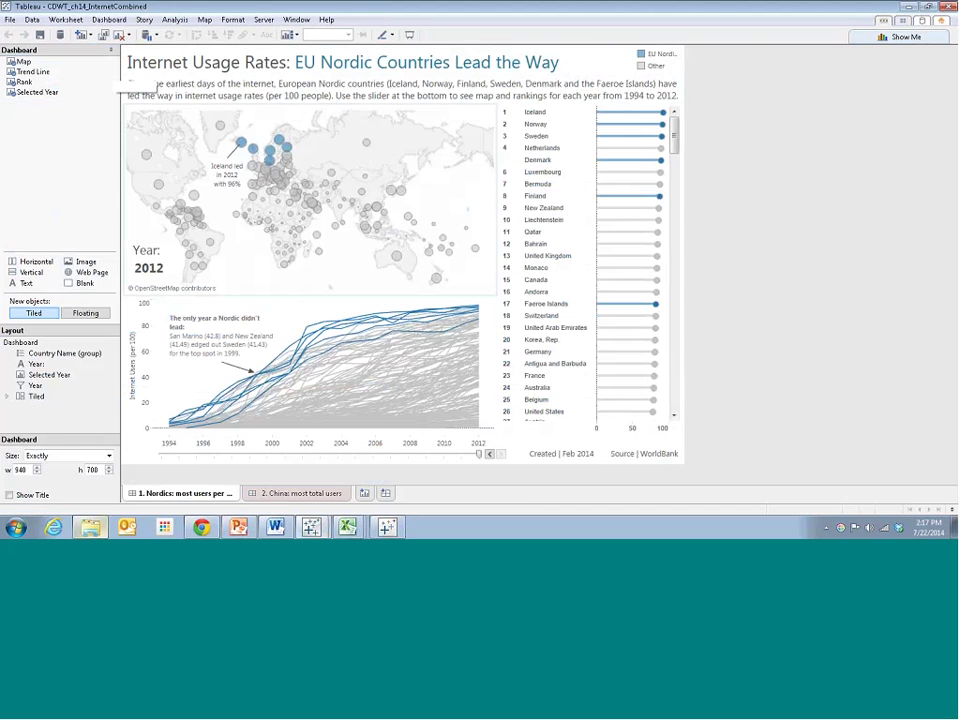
pyautogui.click(292, 493)
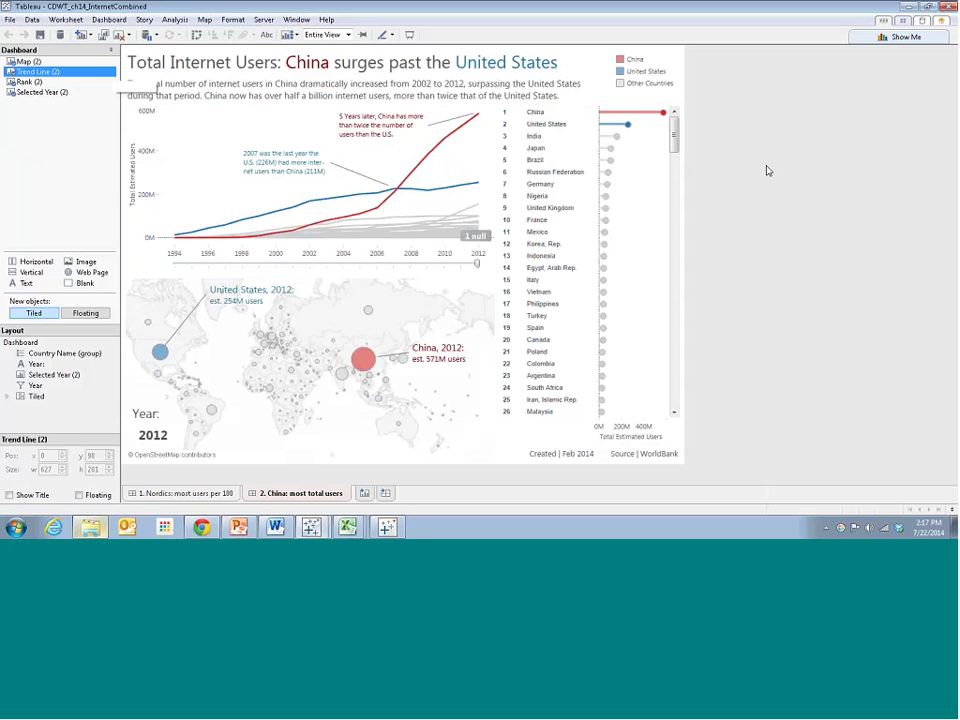
# Open the CDWT_ch14_InternetCombinedwithNav workbook from the Chapter 14 folder and show its Explore the data yourself dashboard.
pyautogui.click(100, 530)
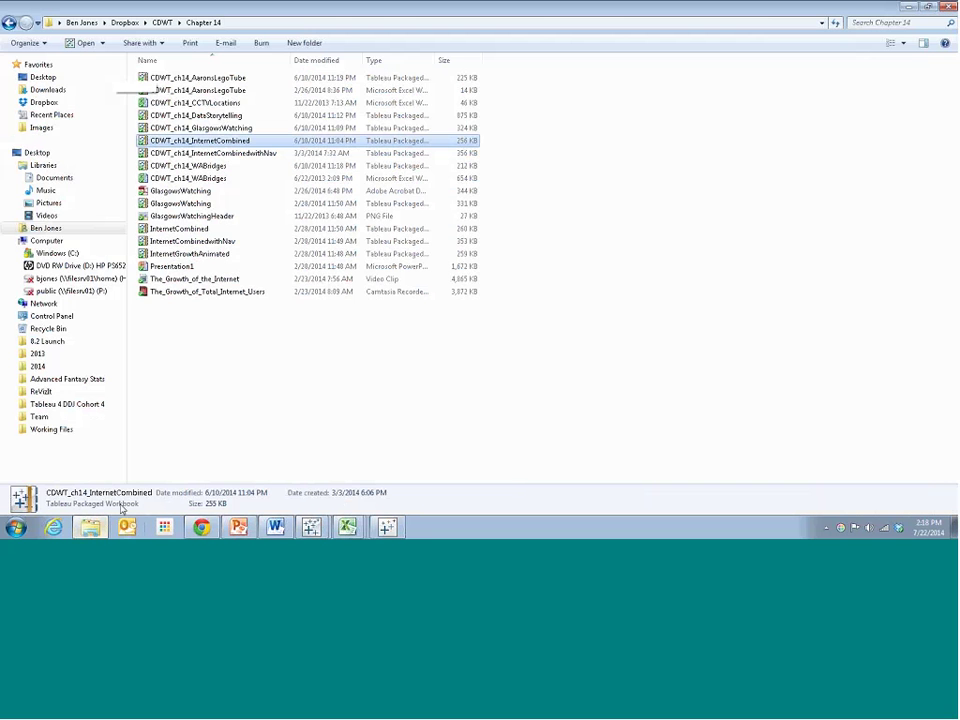
pyautogui.doubleClick(244, 157)
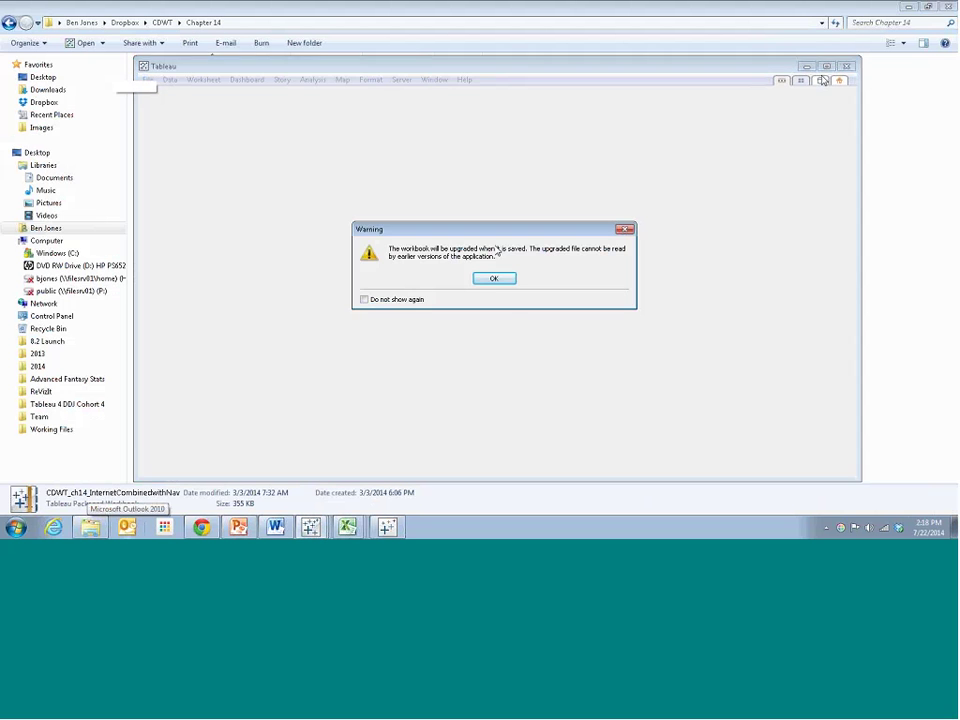
pyautogui.click(500, 280)
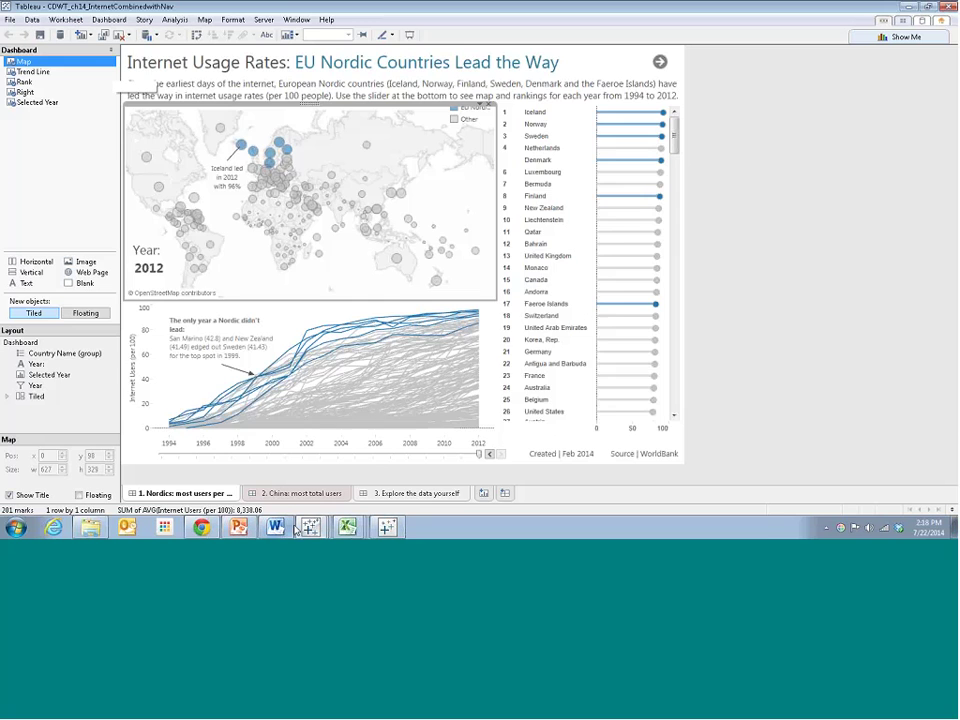
pyautogui.click(415, 493)
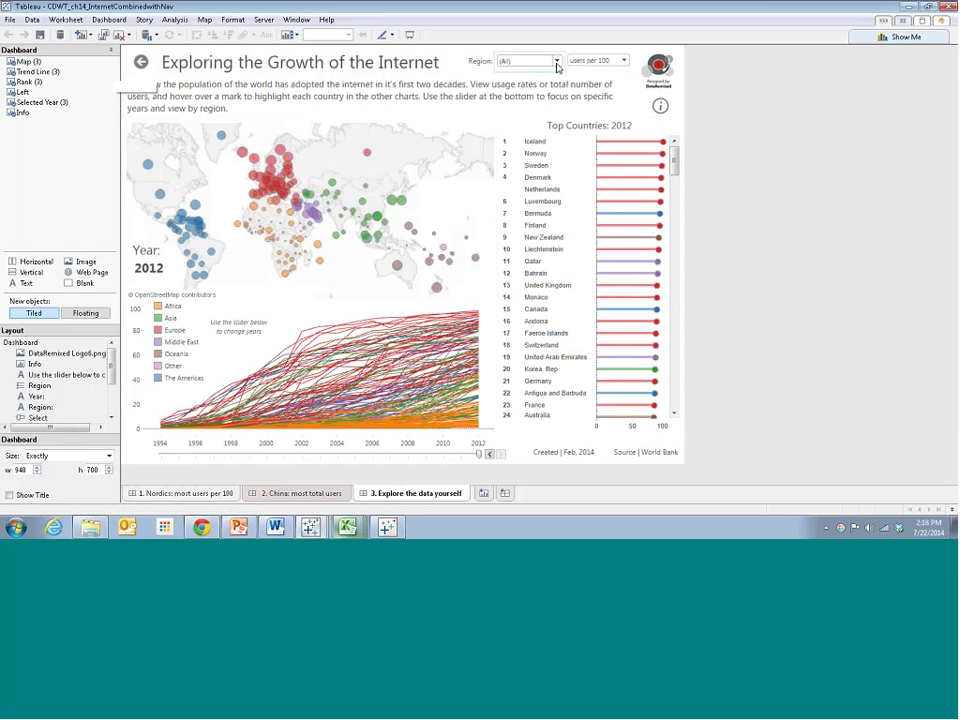
# Compare the Explore dashboard's map, trend lines and ranking under users per 100 and est. total users, ending on est. total users.
pyautogui.click(605, 64)
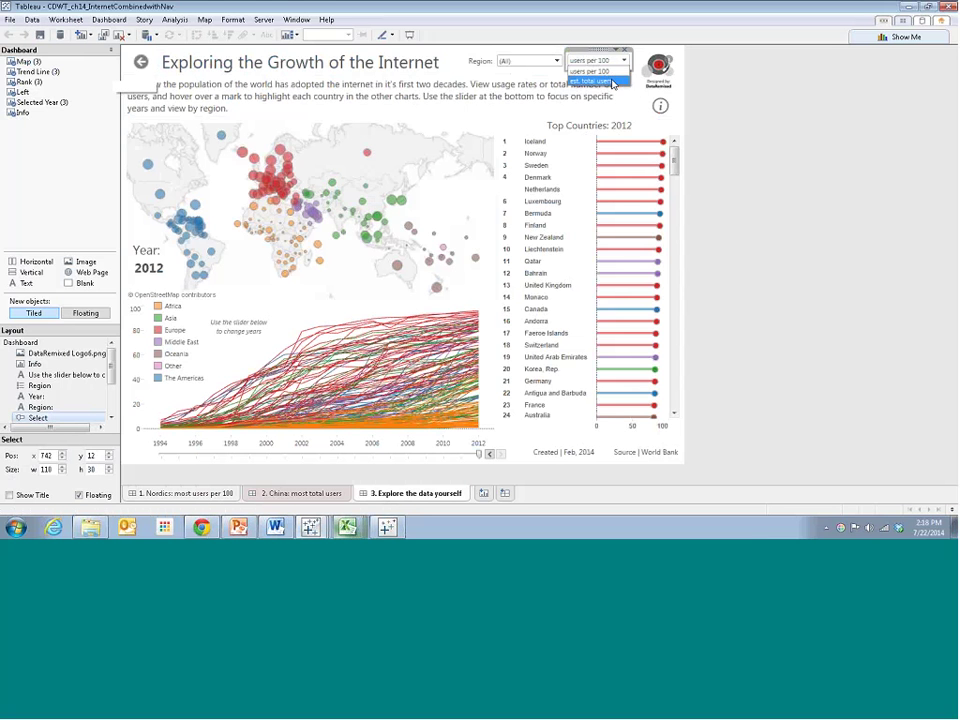
pyautogui.click(594, 80)
pyautogui.click(624, 62)
pyautogui.click(592, 71)
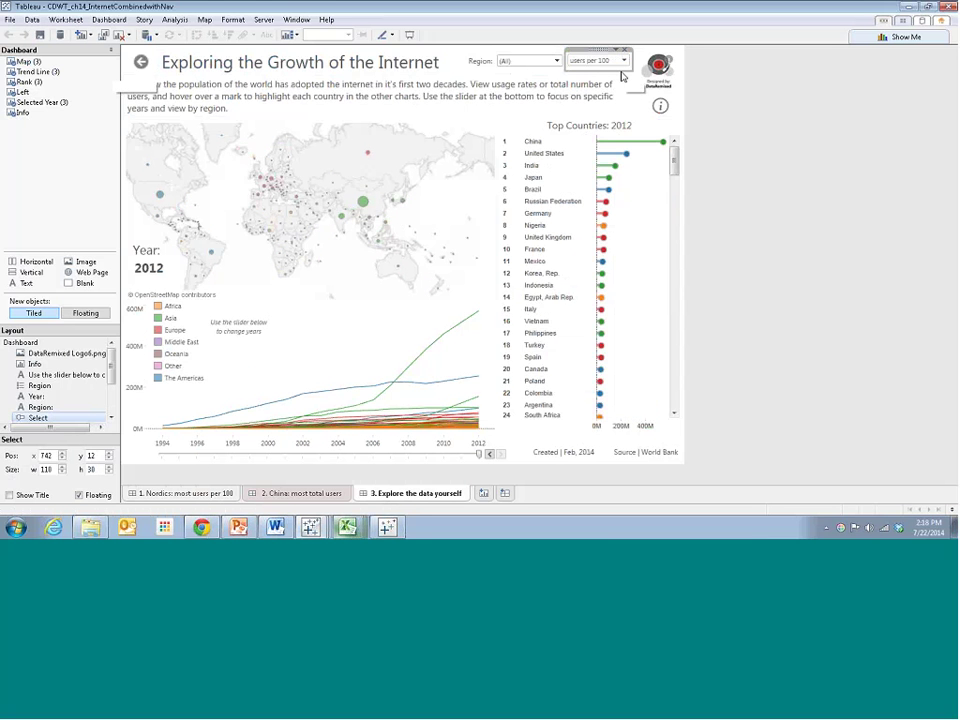
pyautogui.click(624, 62)
pyautogui.click(604, 80)
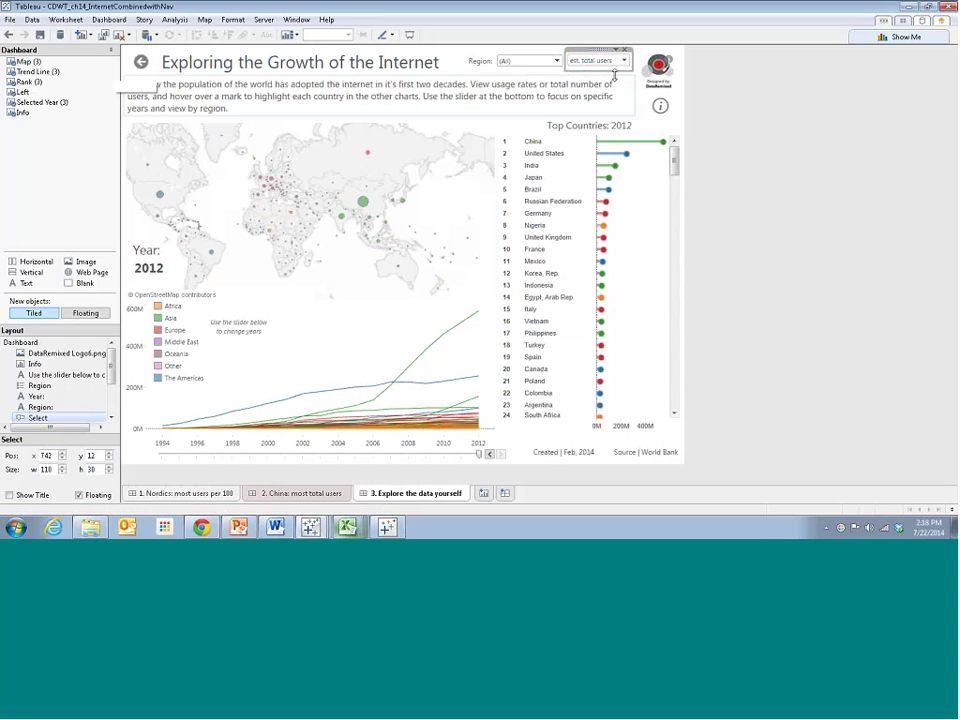
pyautogui.click(688, 96)
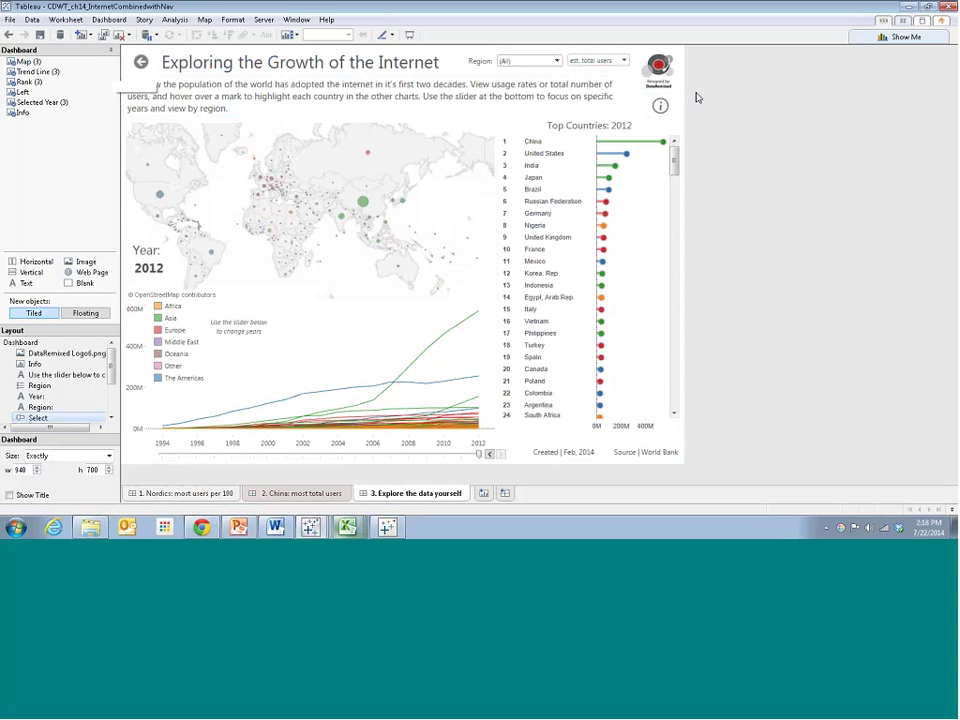
pyautogui.click(624, 61)
pyautogui.click(590, 71)
pyautogui.click(624, 62)
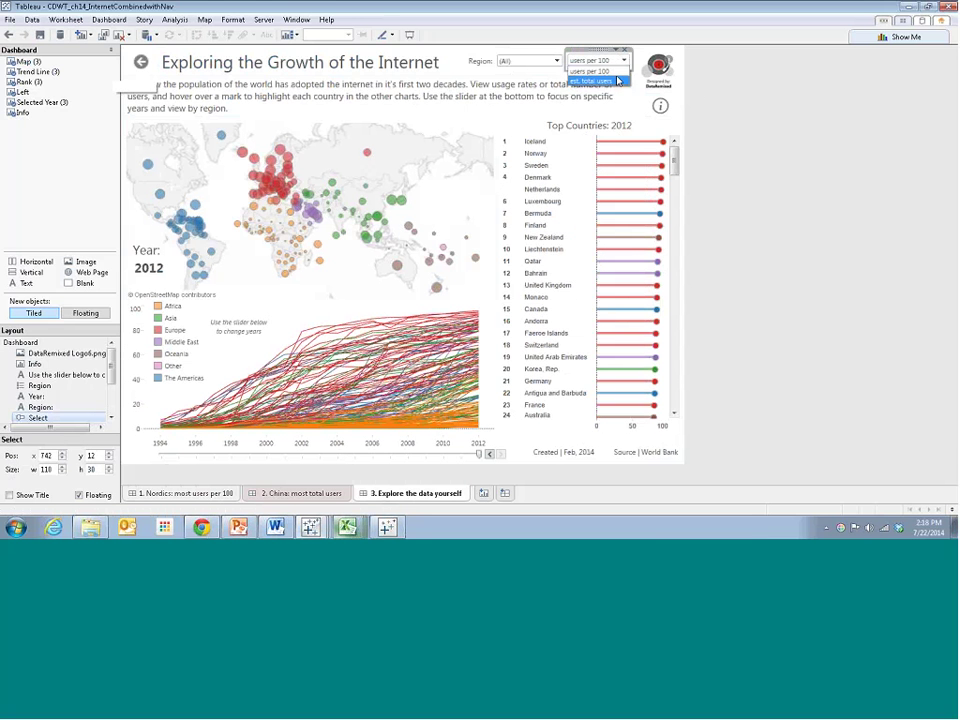
pyautogui.click(600, 80)
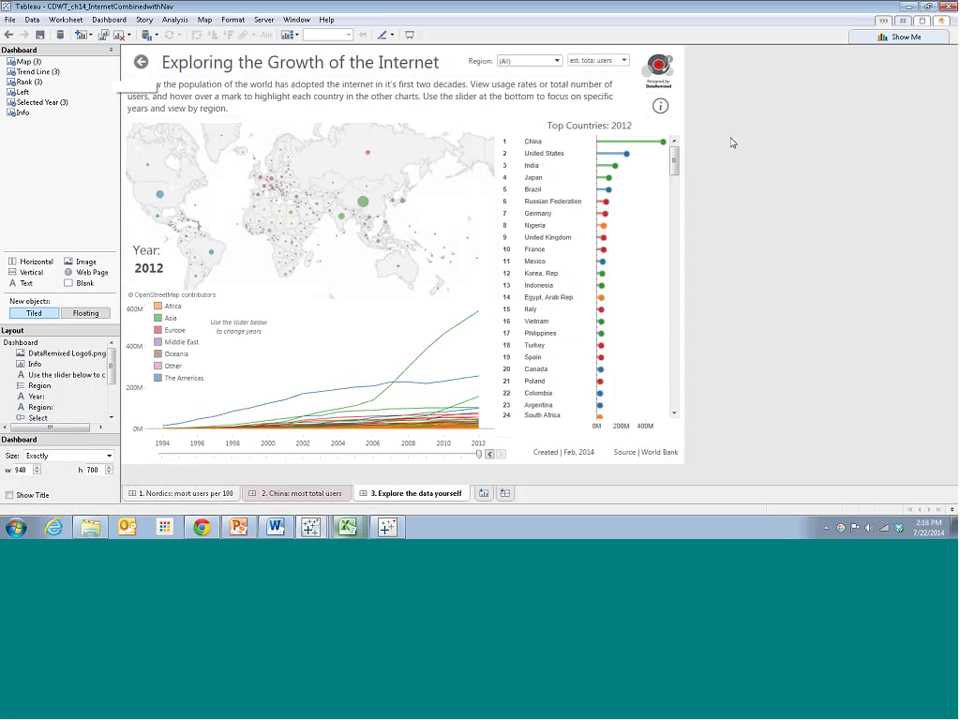
# Return to the CDWT_ch14_InternetCombined workbook and test the China dashboard's year filter at 2004.
pyautogui.moveTo(310, 526)
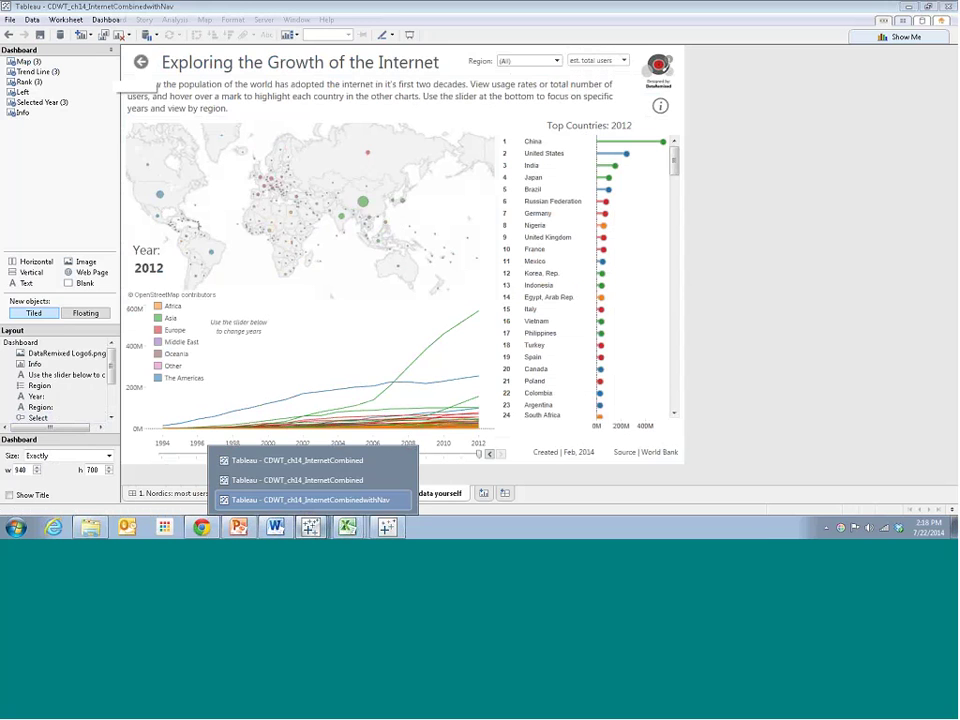
pyautogui.click(313, 486)
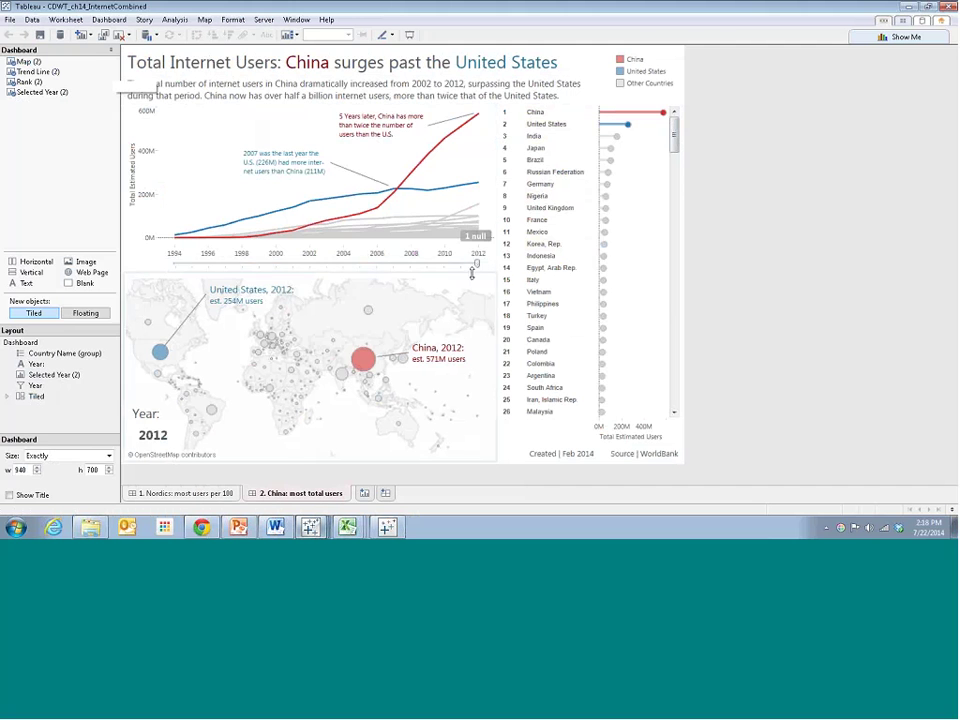
pyautogui.click(430, 264)
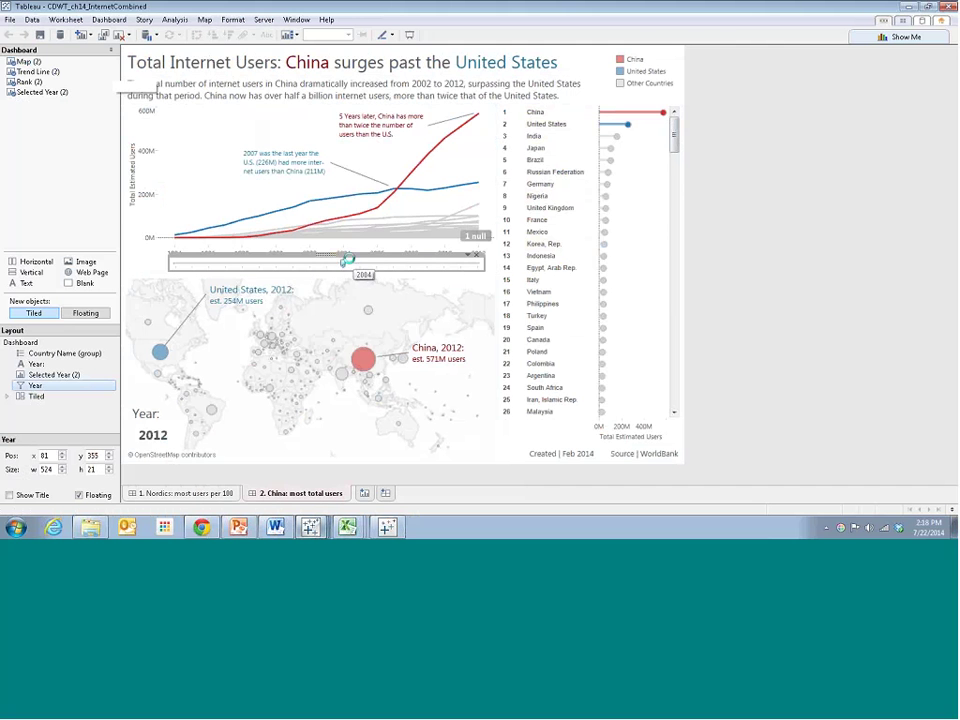
pyautogui.click(350, 264)
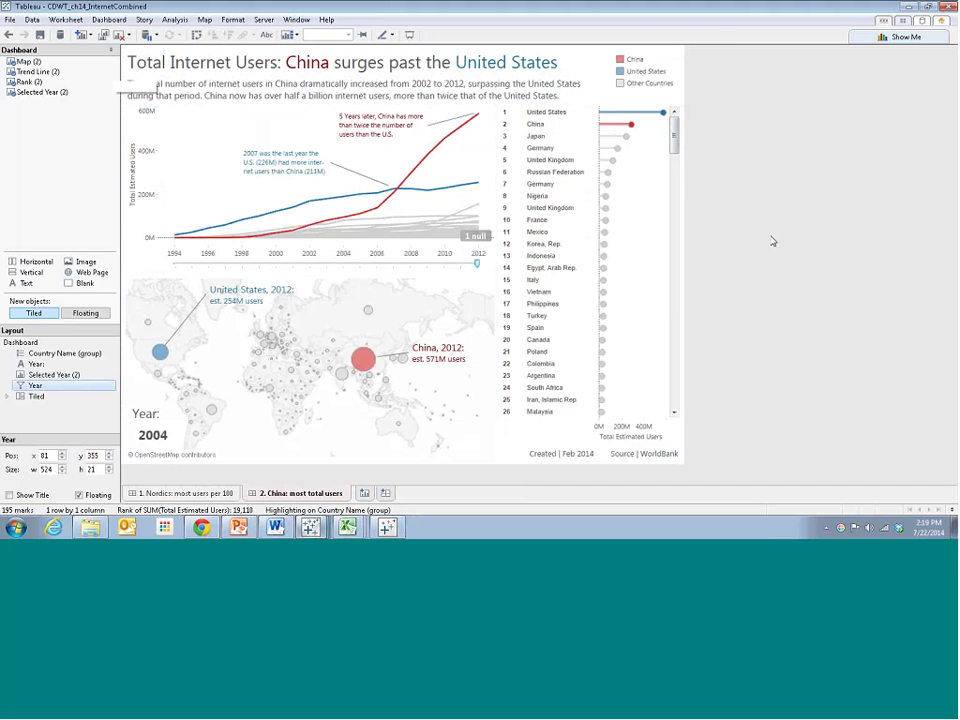
pyautogui.click(313, 528)
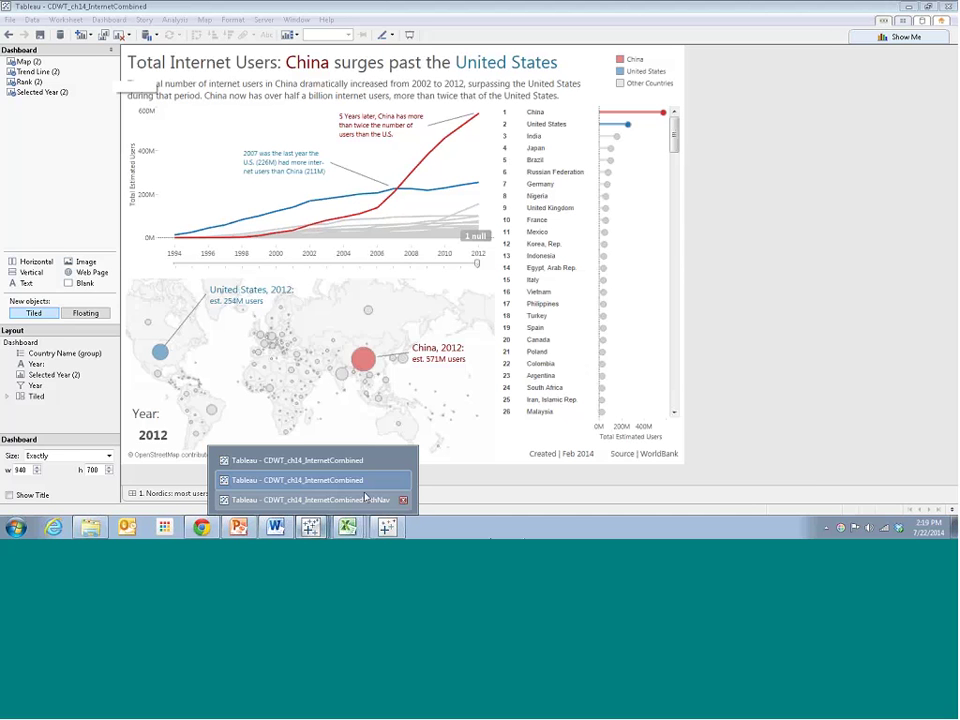
# Return to the CDWT_ch14_InternetCombinedwithNav workbook and switch its Explore the data yourself dashboard to users per 100.
pyautogui.click(789, 290)
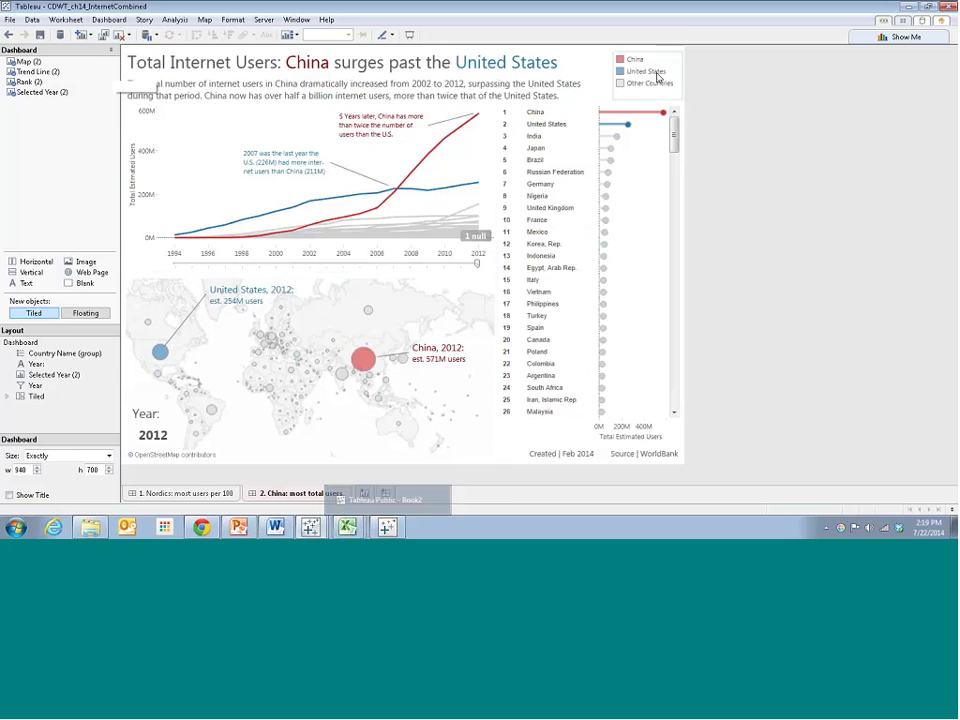
pyautogui.moveTo(310, 527)
pyautogui.click(321, 505)
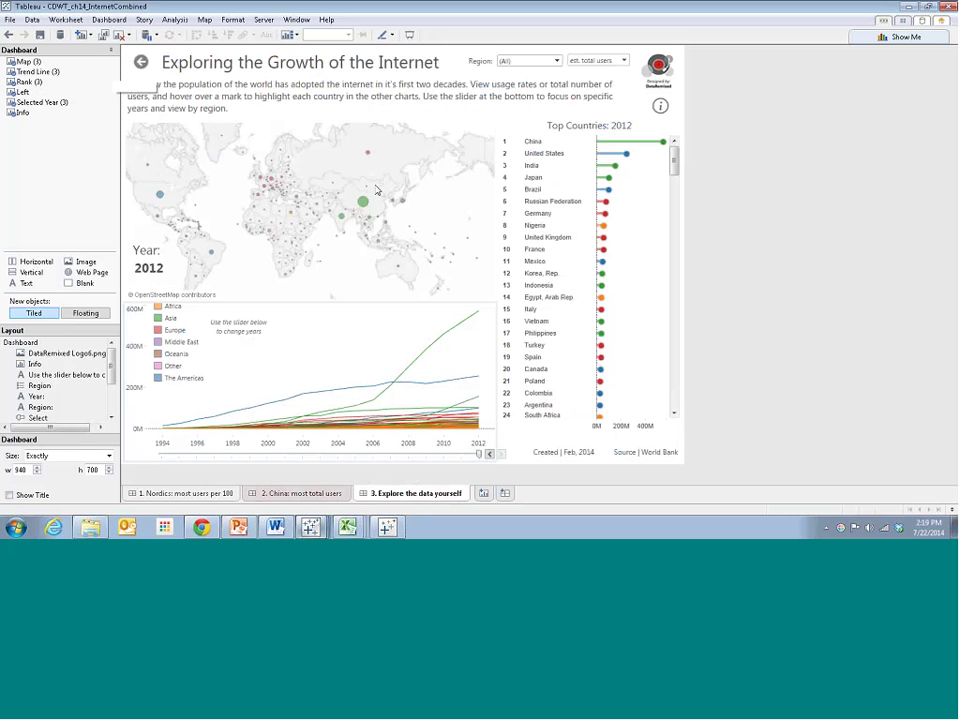
pyautogui.click(622, 61)
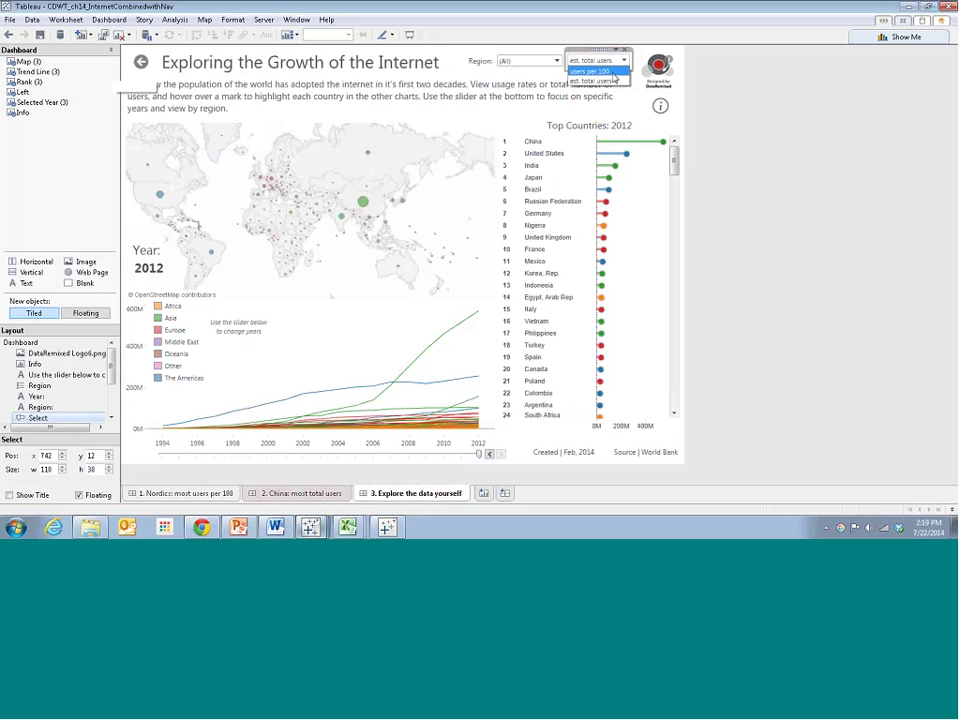
pyautogui.click(595, 71)
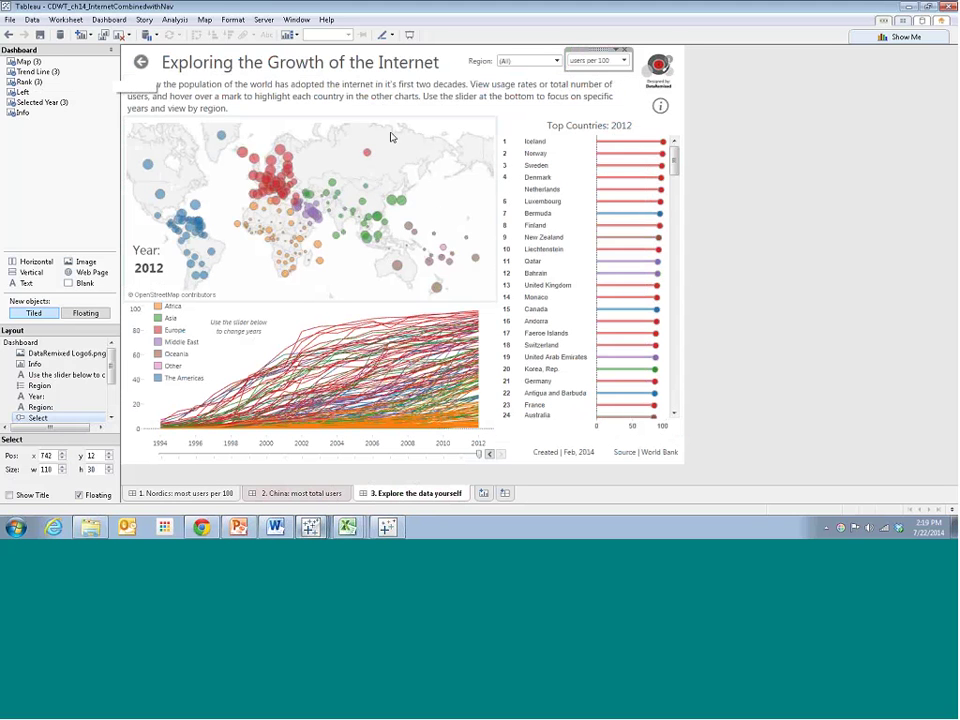
# Select and deselect Australia on the Explore map to examine its highlighting in the trend lines and ranking, ending with nothing selected.
pyautogui.moveTo(408, 225)
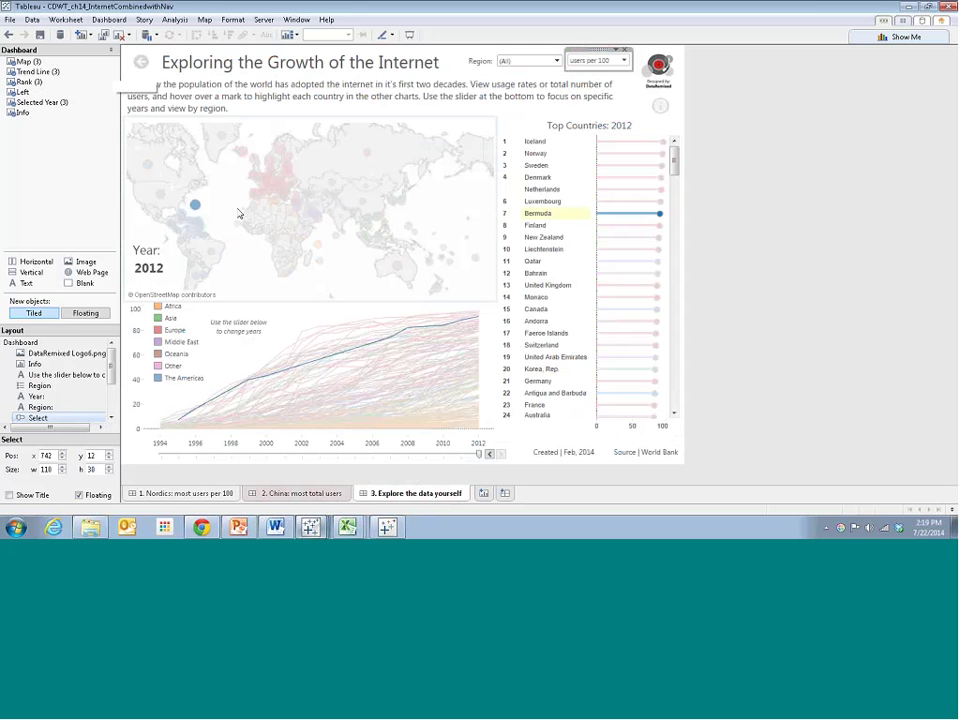
pyautogui.click(398, 267)
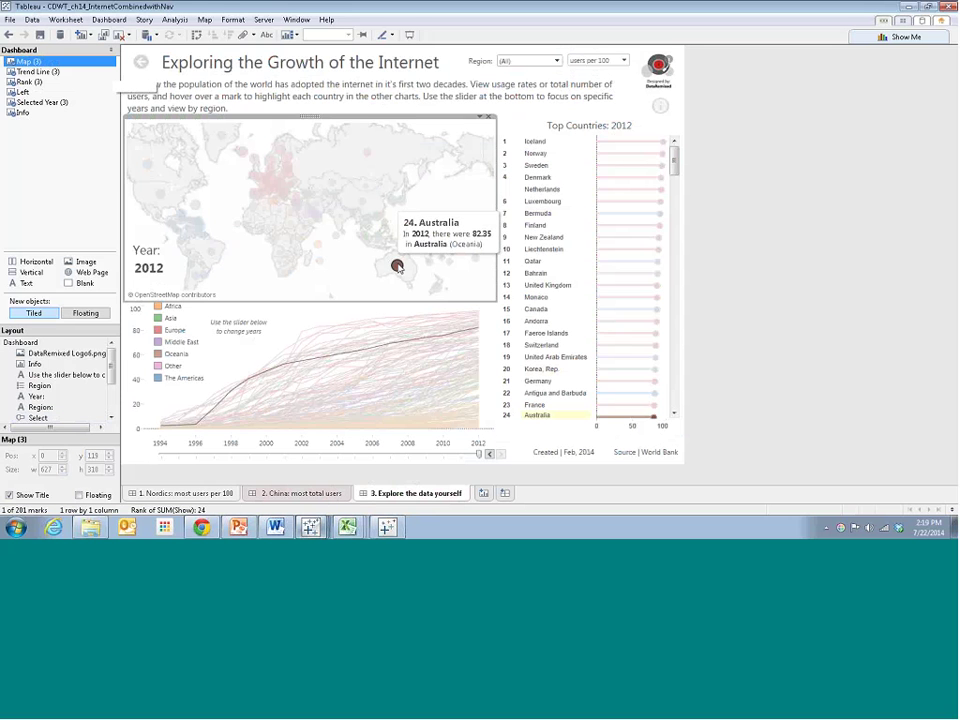
pyautogui.click(398, 267)
pyautogui.click(398, 267)
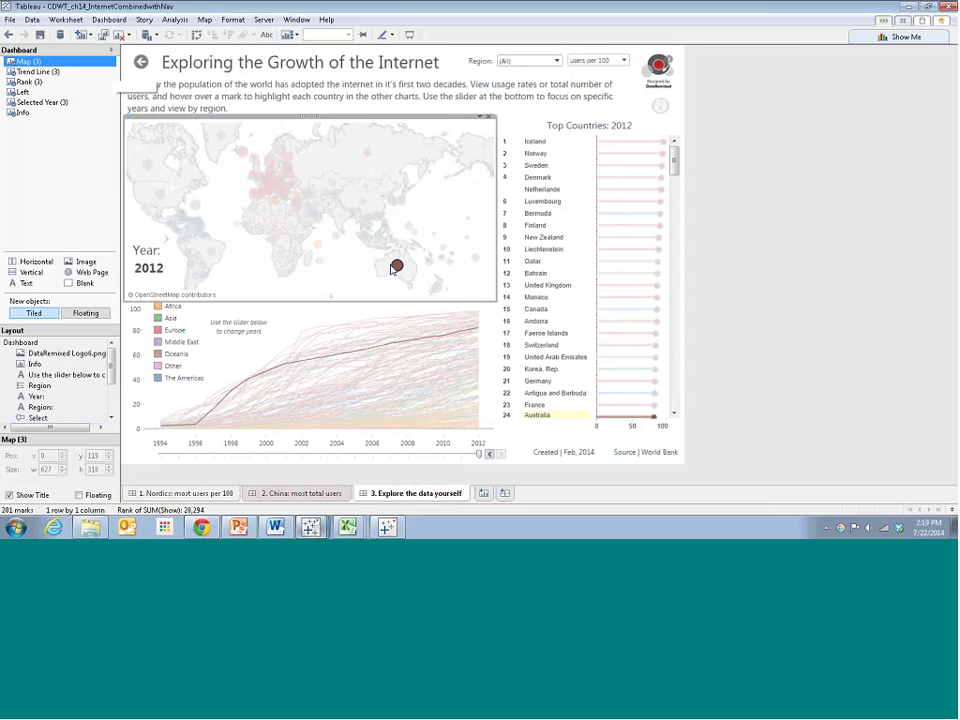
pyautogui.click(398, 267)
pyautogui.click(398, 267)
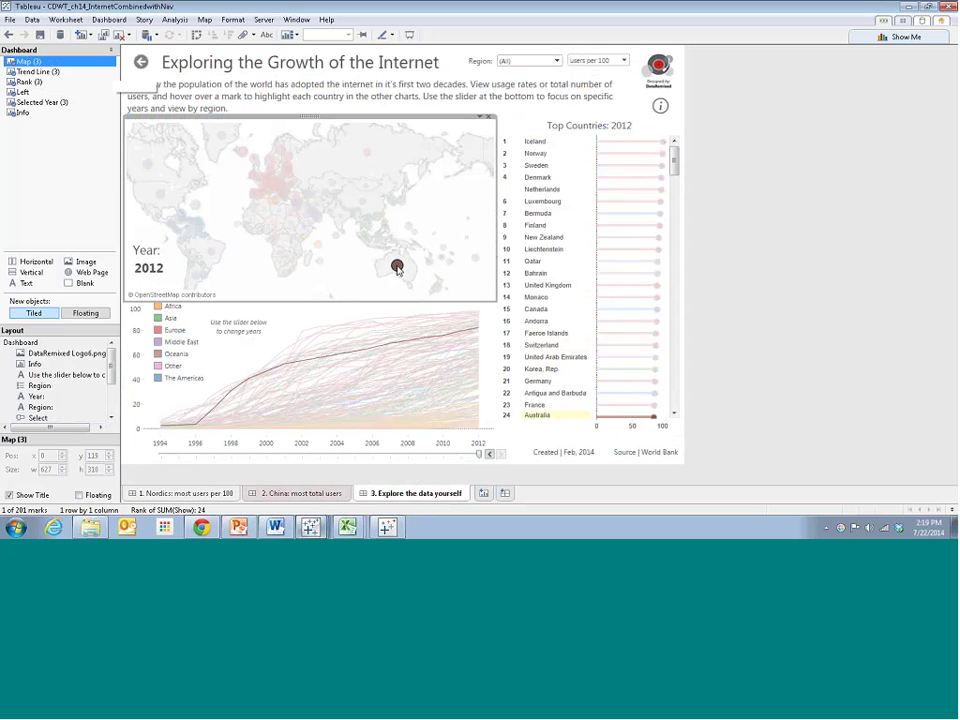
pyautogui.click(398, 268)
pyautogui.click(398, 268)
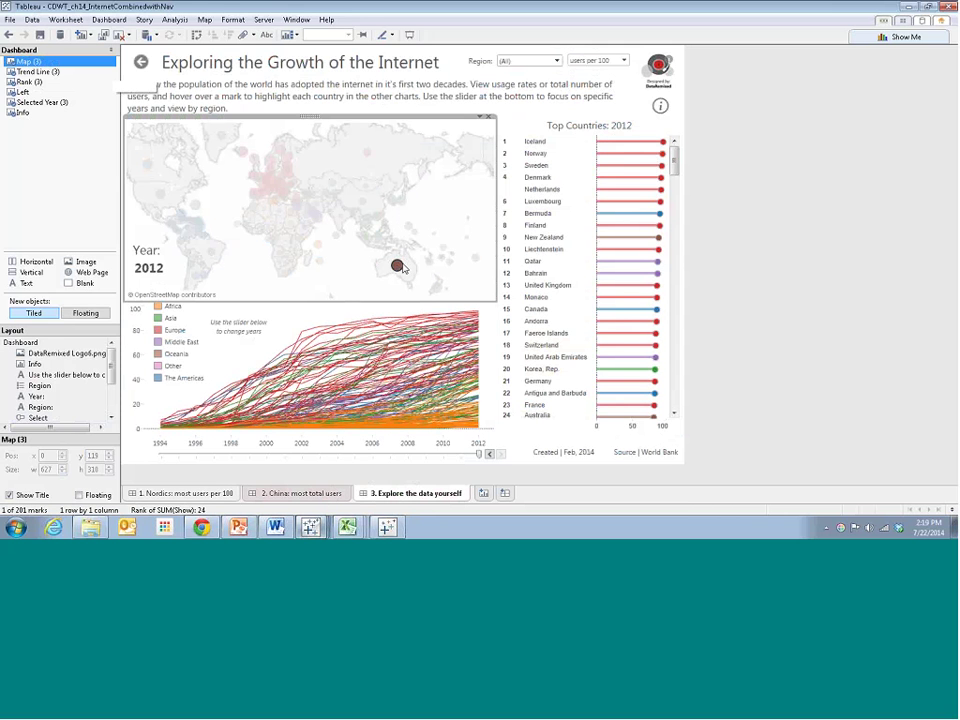
pyautogui.click(397, 267)
pyautogui.click(397, 268)
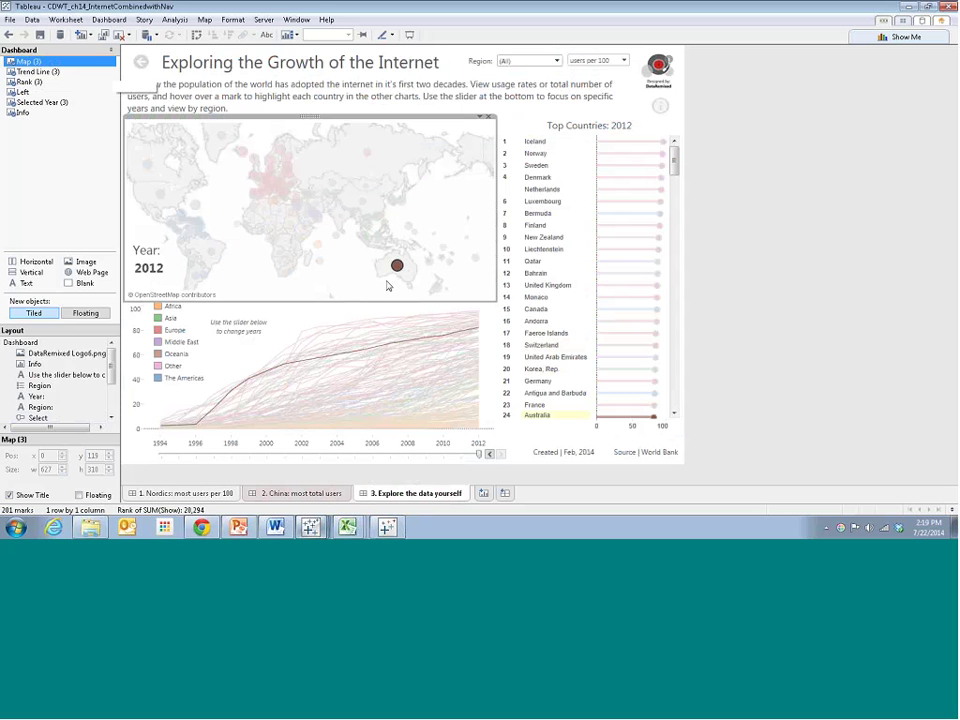
pyautogui.click(390, 280)
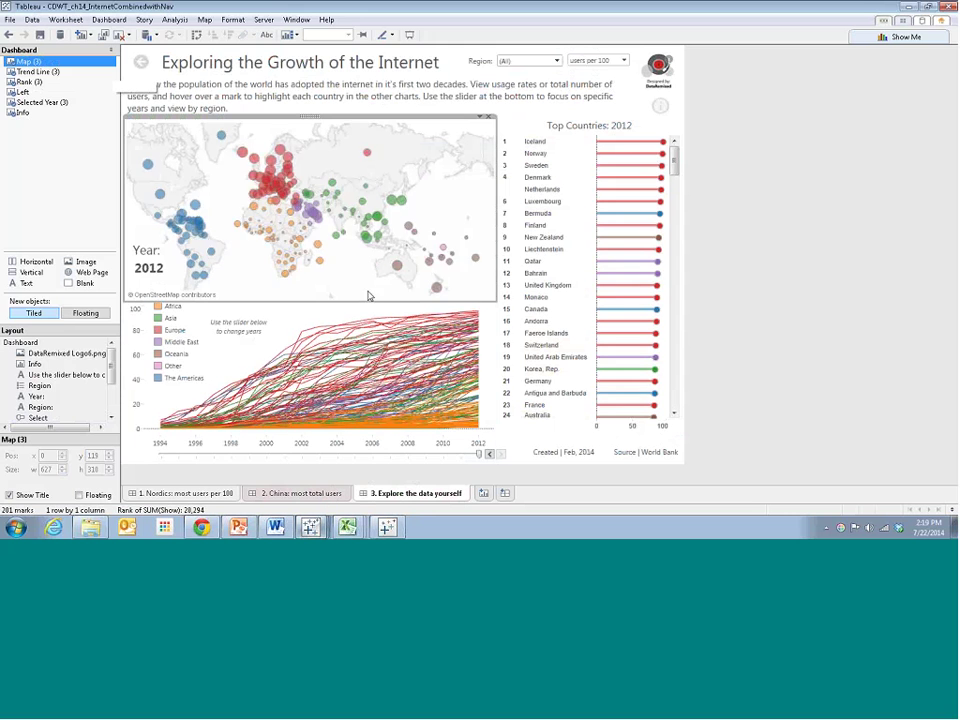
pyautogui.click(784, 187)
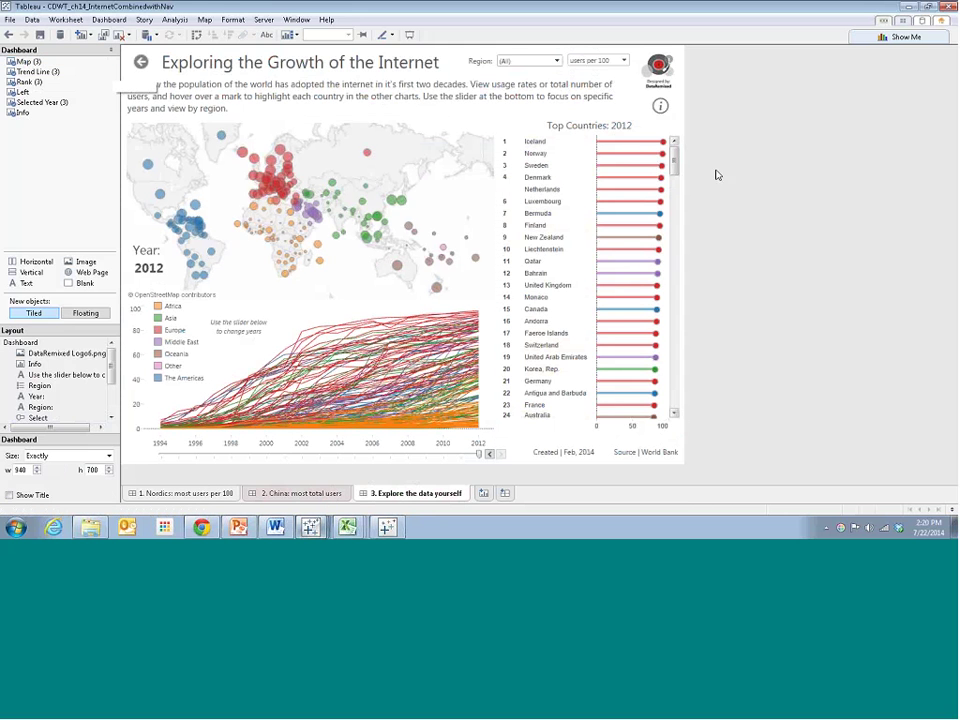
# Highlight Russia and Norway on the Explore map to examine their trend lines and ranking entries, and clear the selection.
pyautogui.click(367, 153)
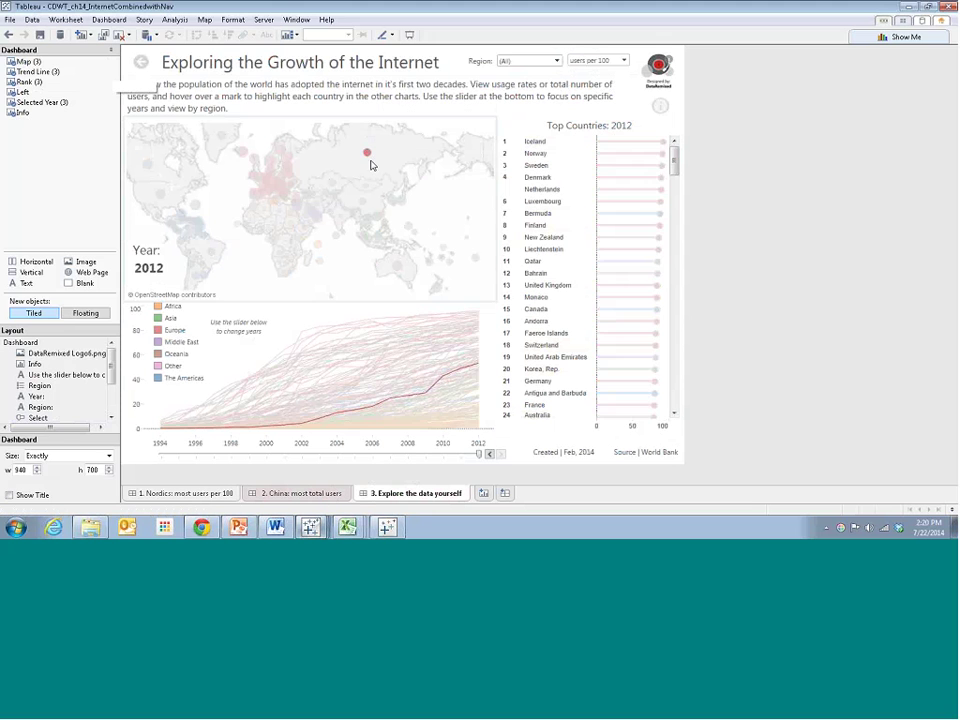
pyautogui.click(828, 252)
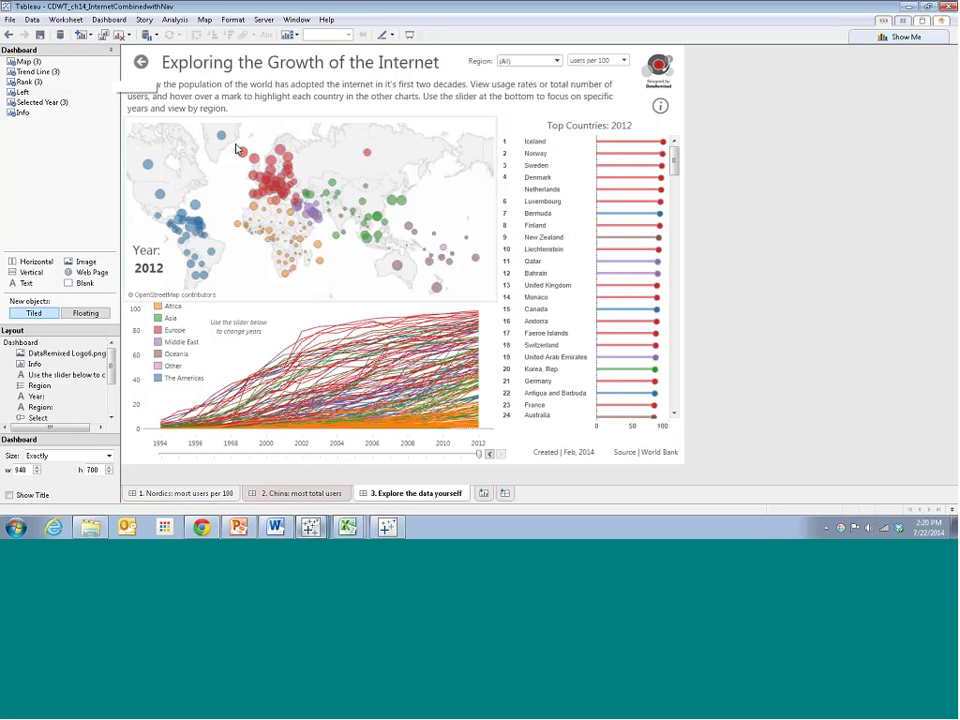
pyautogui.moveTo(253, 158)
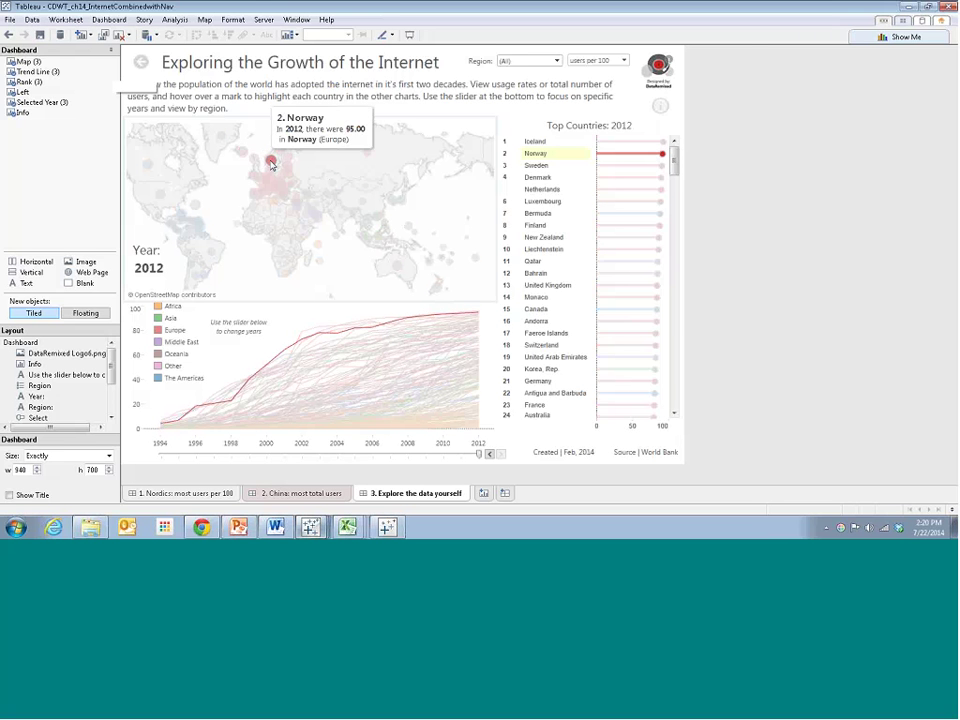
pyautogui.click(270, 163)
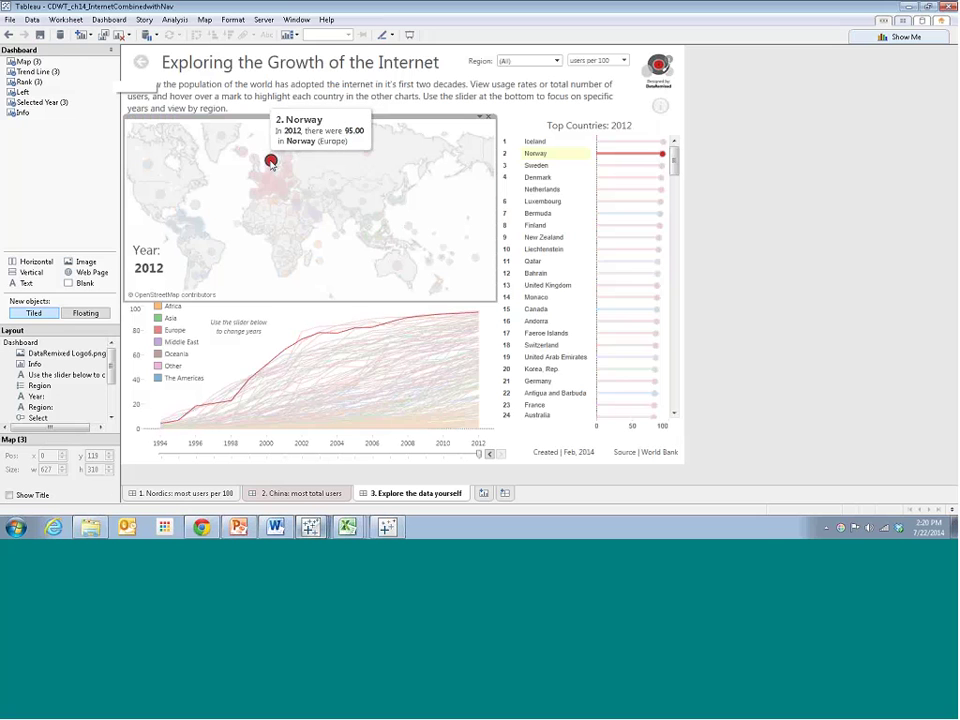
pyautogui.click(362, 178)
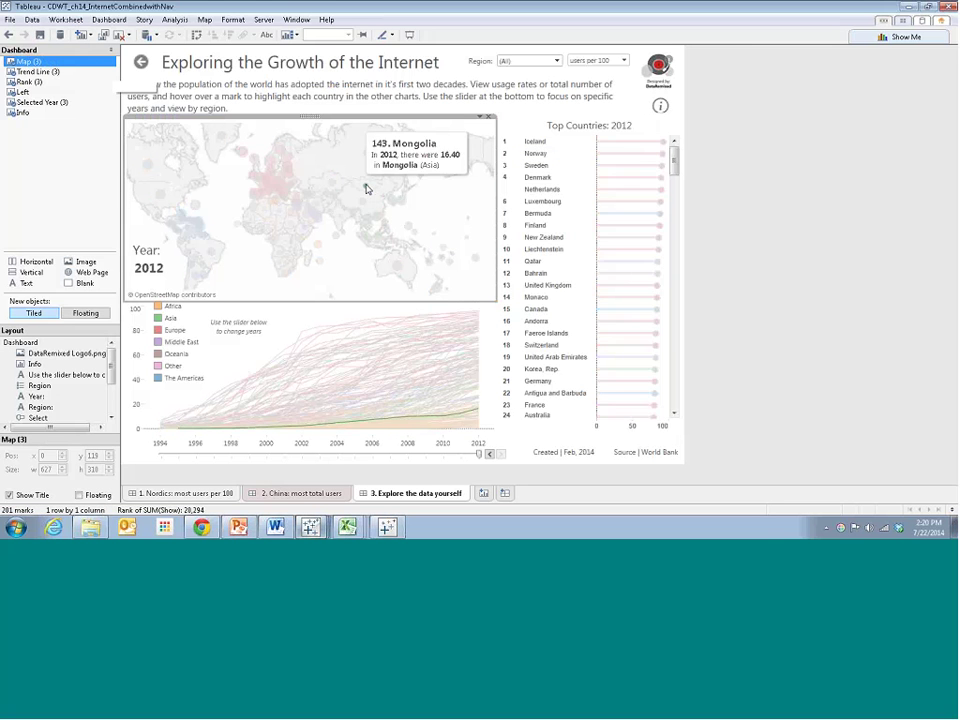
pyautogui.moveTo(368, 155)
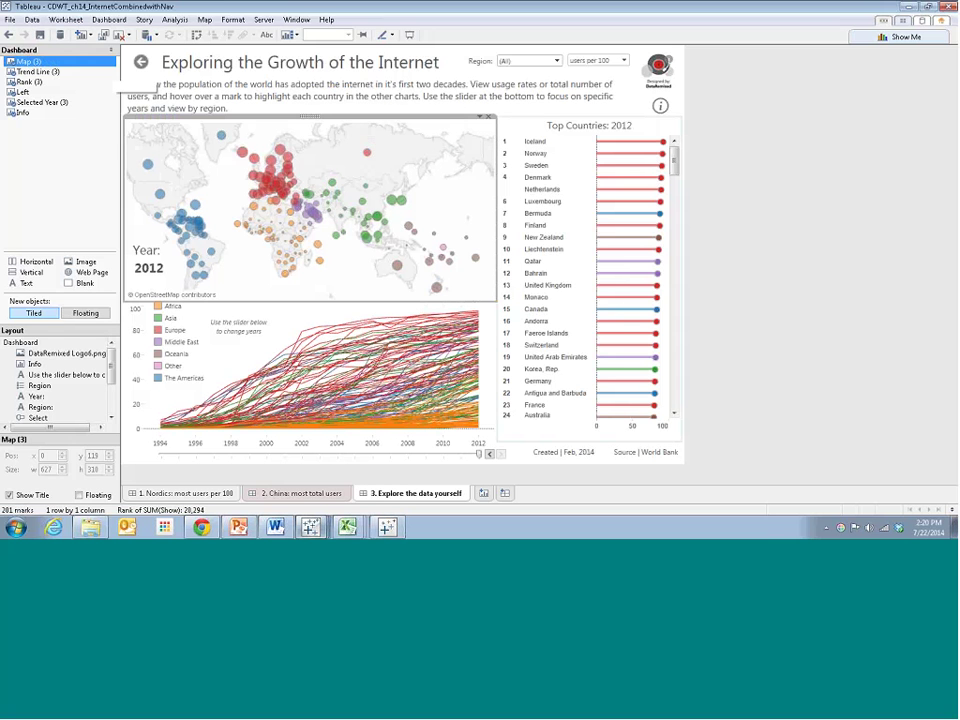
pyautogui.click(841, 214)
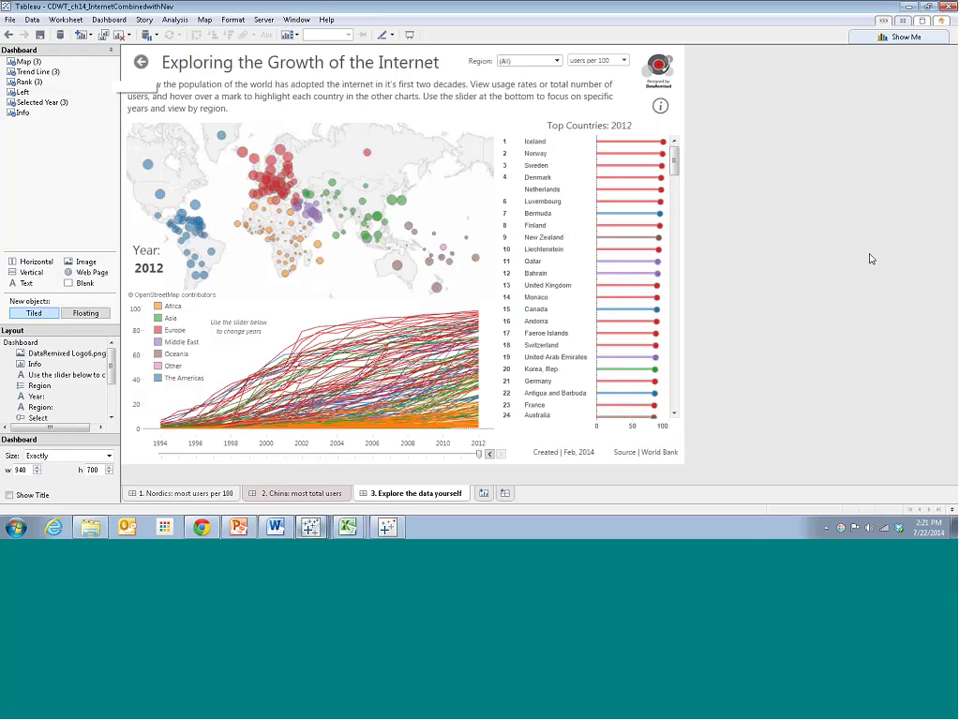
# Show the Nordics dashboard and review its dashboard actions and the available action types without adding one.
pyautogui.click(188, 492)
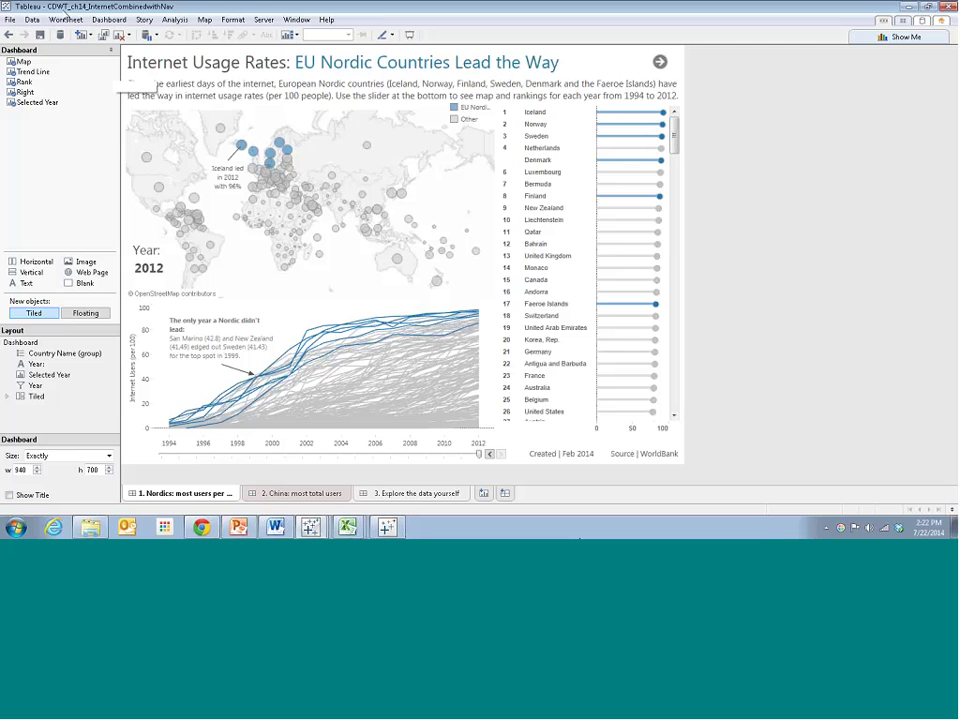
pyautogui.click(107, 20)
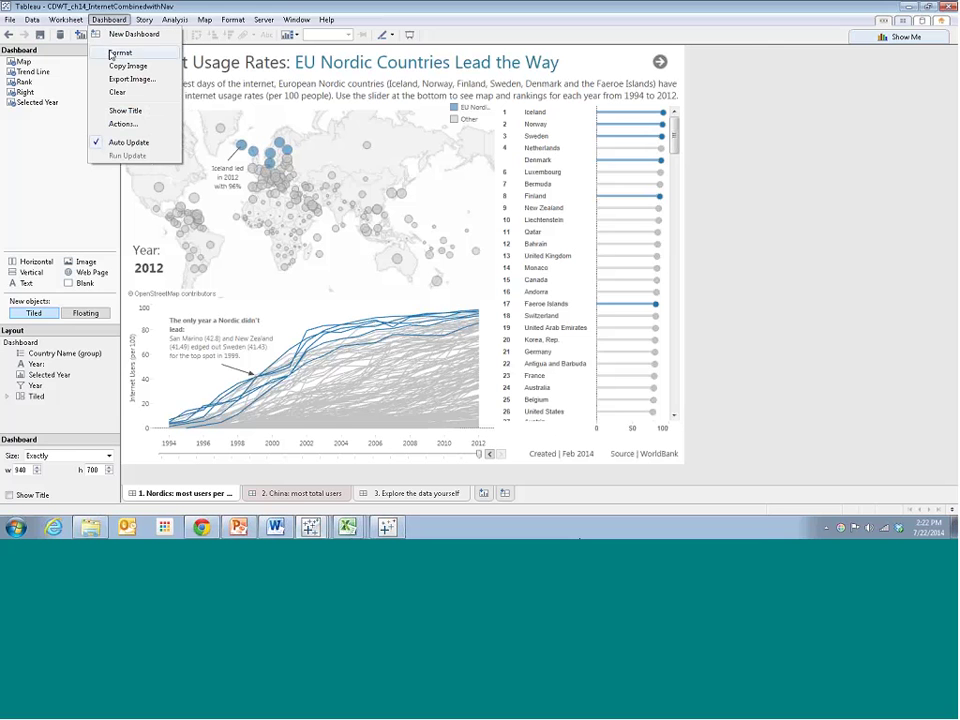
pyautogui.click(122, 123)
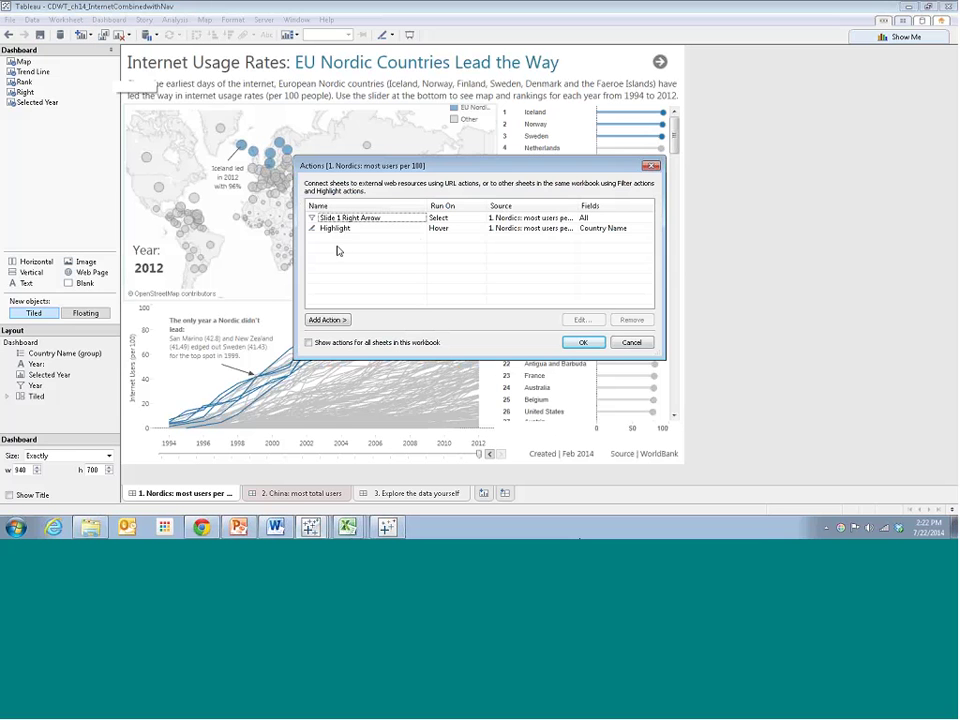
pyautogui.click(335, 319)
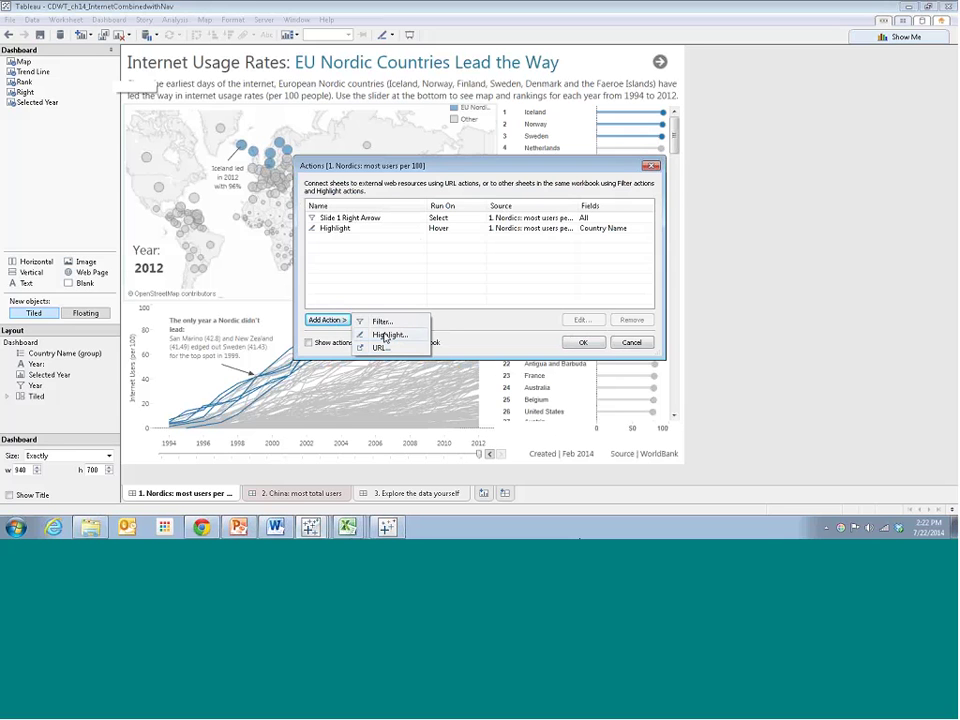
pyautogui.click(598, 346)
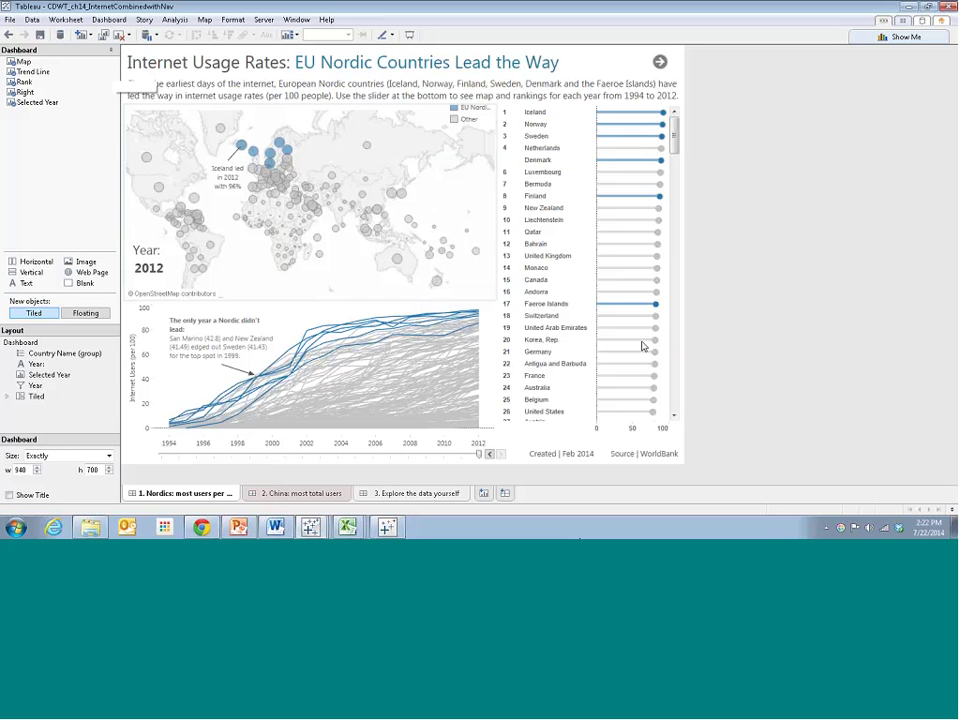
# Open the CDWT_ch14_WABridges packaged workbook from the Chapter 14 folder, accept the upgrade warning, and maximize its window.
pyautogui.click(90, 528)
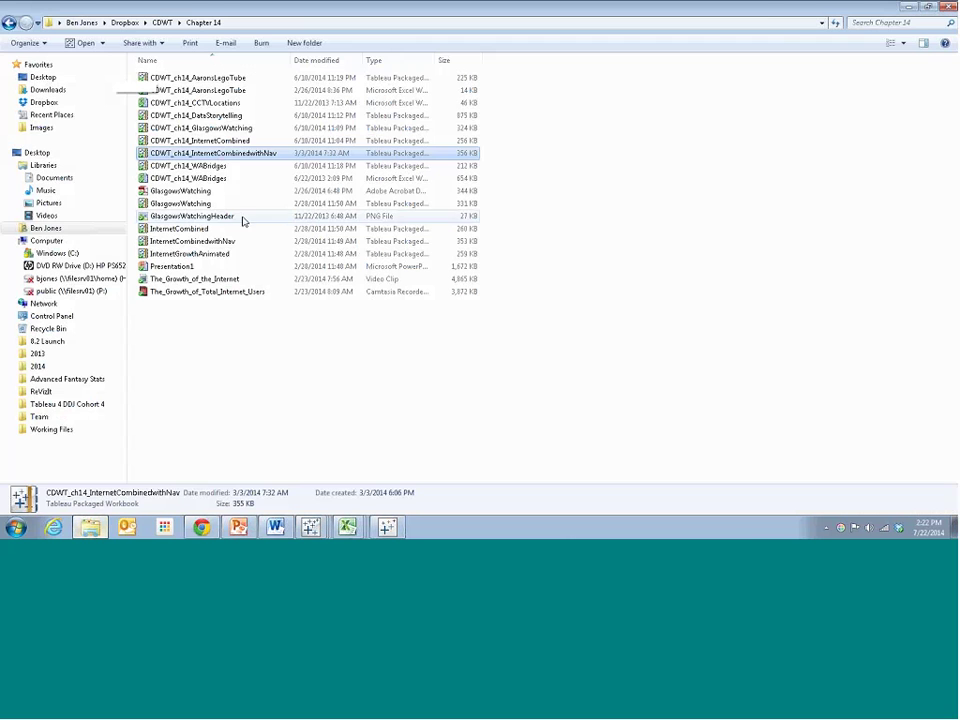
pyautogui.click(253, 358)
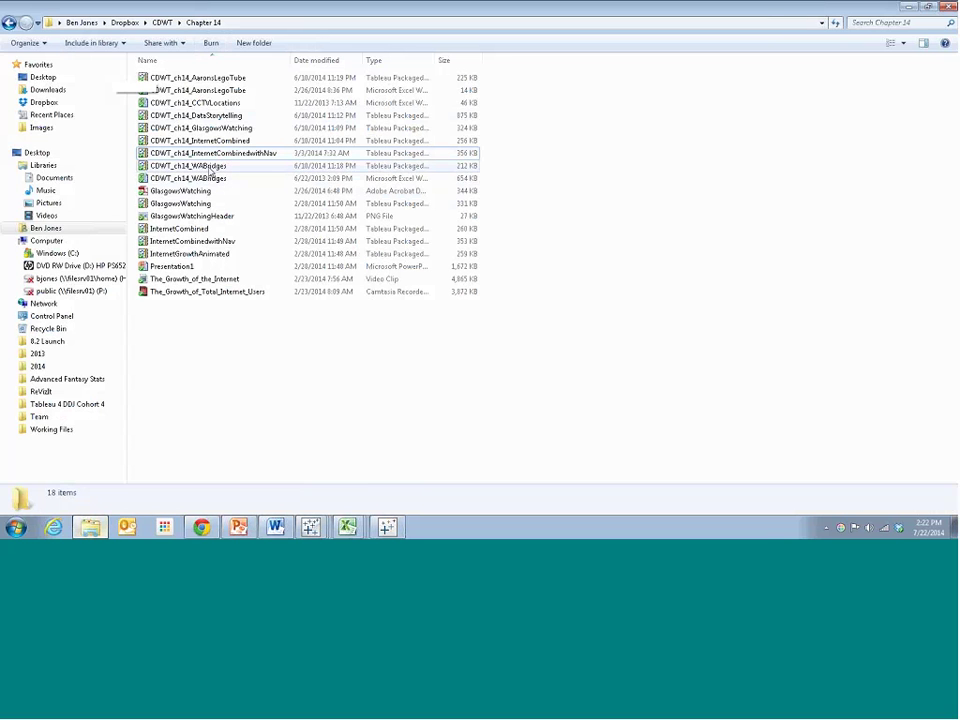
pyautogui.click(213, 166)
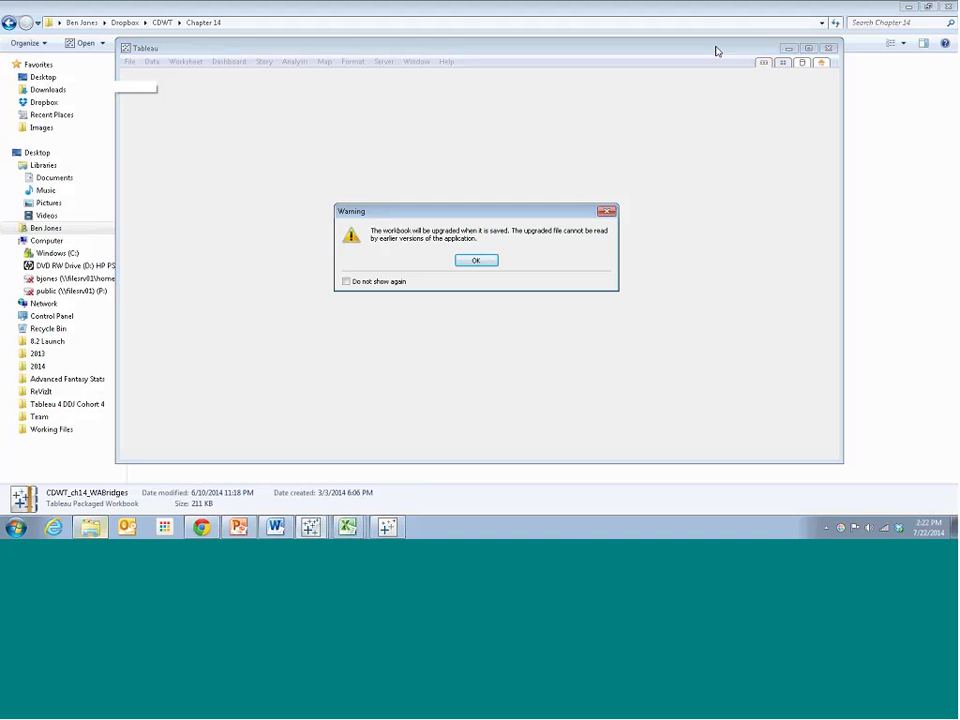
pyautogui.click(476, 261)
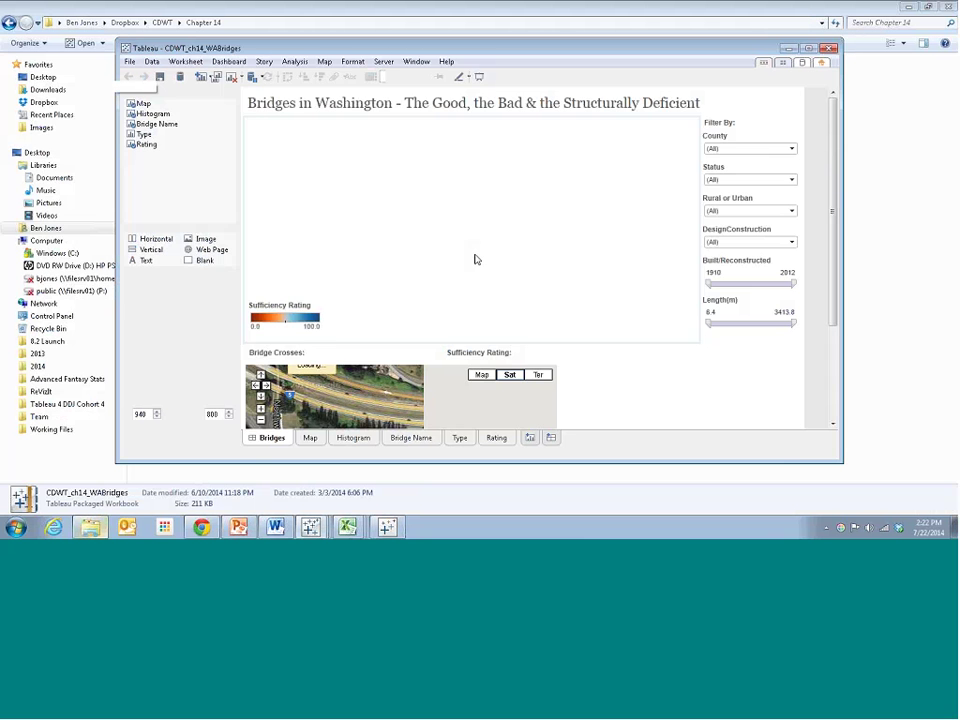
pyautogui.click(809, 48)
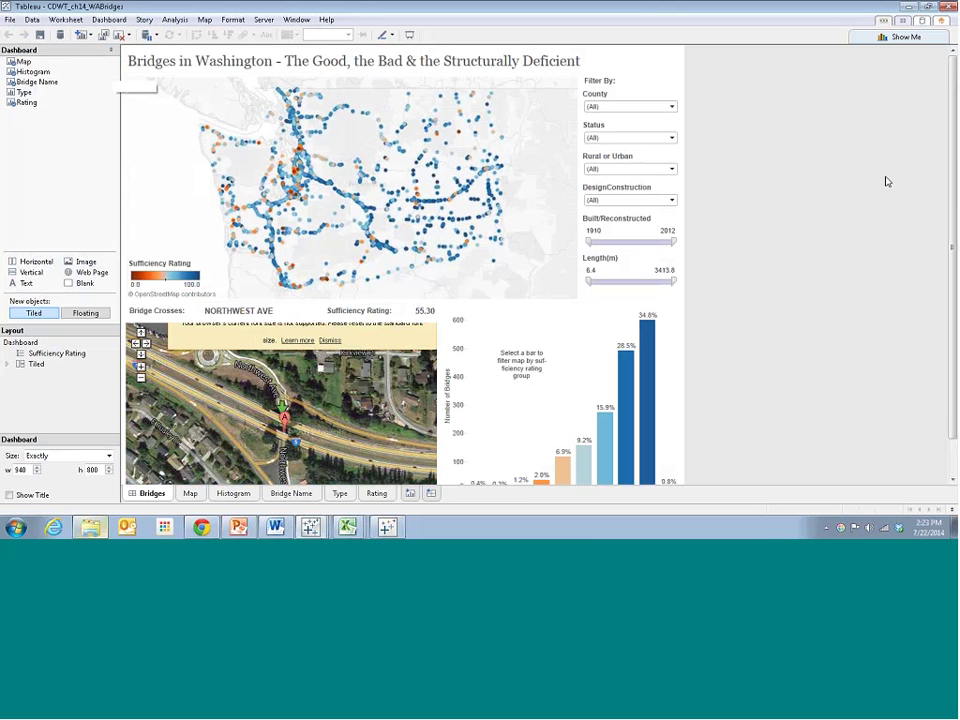
# Look over the Bridges dashboard's filters and sufficiency rating histogram, and dismiss the font-size notice in its embedded satellite map.
pyautogui.click(567, 242)
pyautogui.click(815, 205)
pyautogui.scroll(-2, 776, 270)
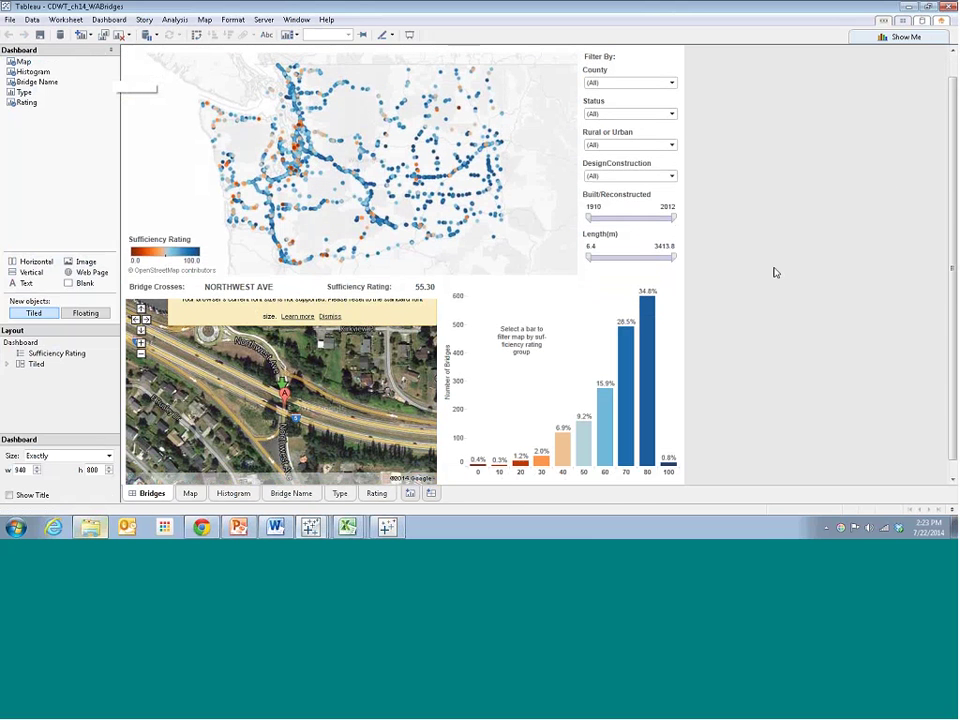
pyautogui.scroll(2, 700, 276)
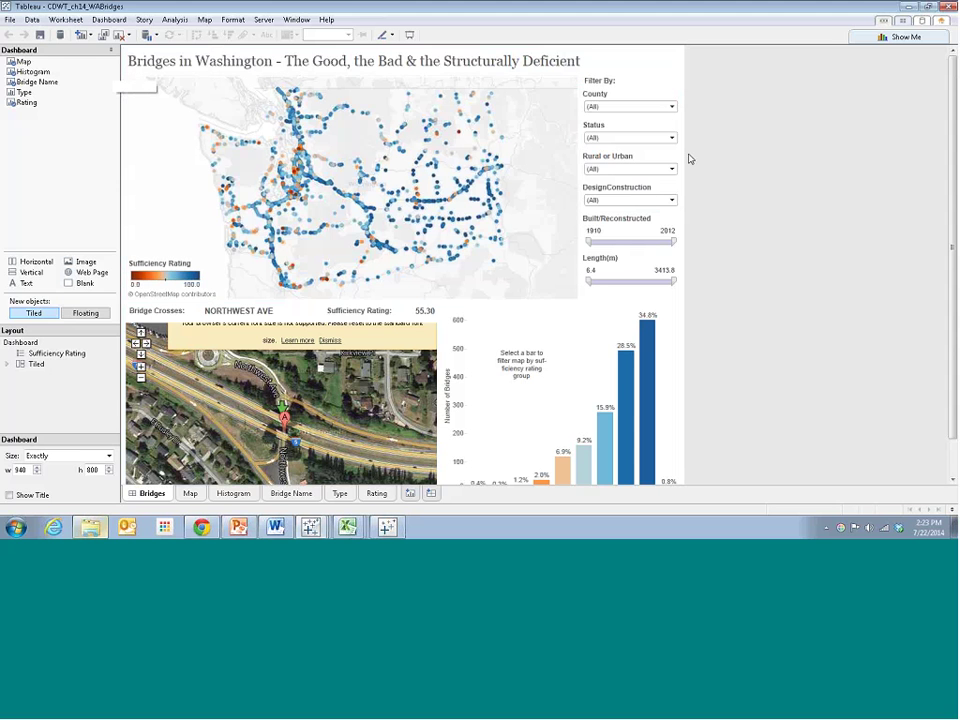
pyautogui.scroll(-2, 776, 190)
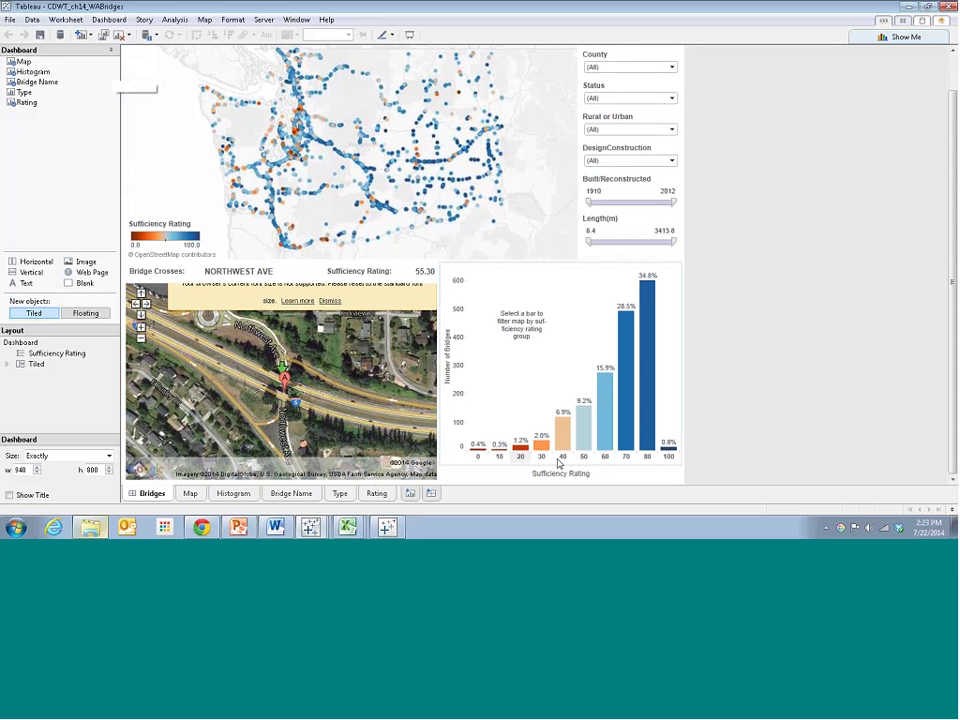
pyautogui.click(329, 301)
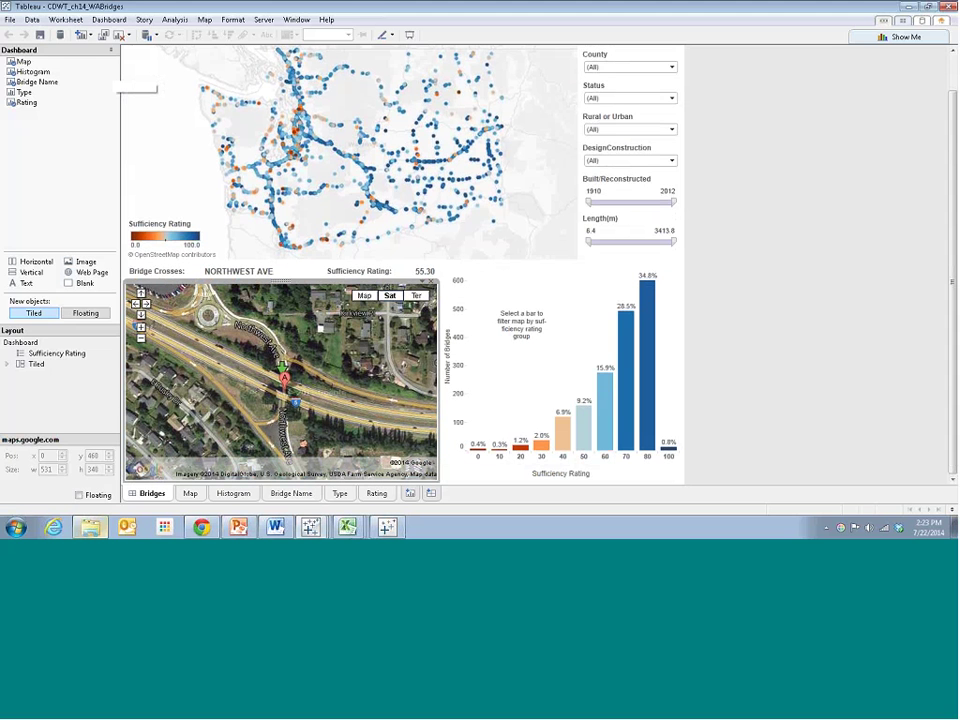
pyautogui.click(726, 321)
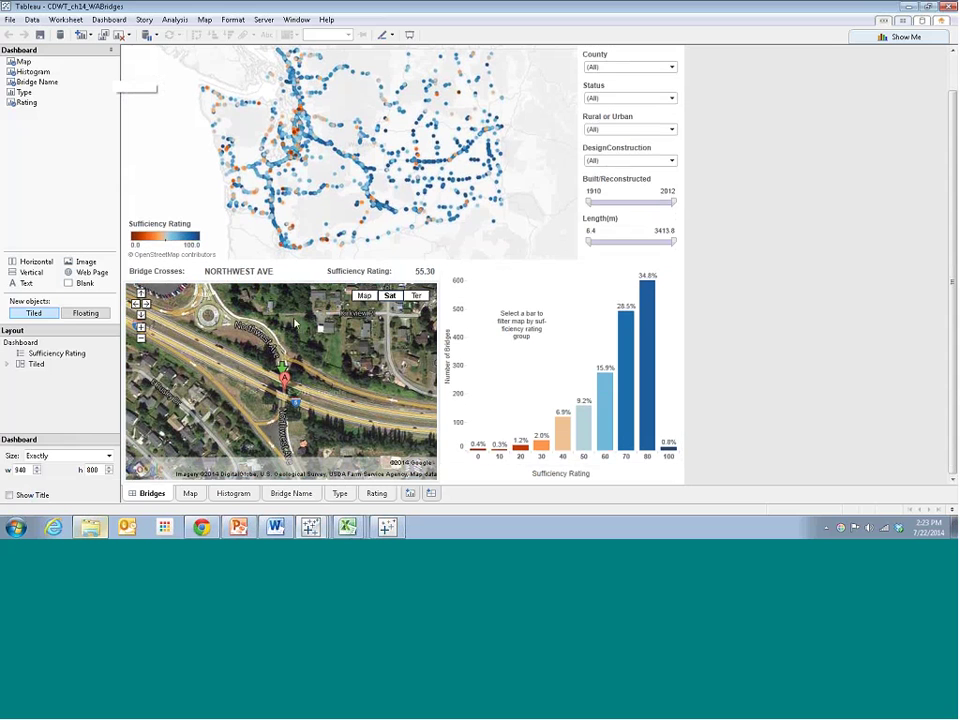
pyautogui.scroll(2, 790, 310)
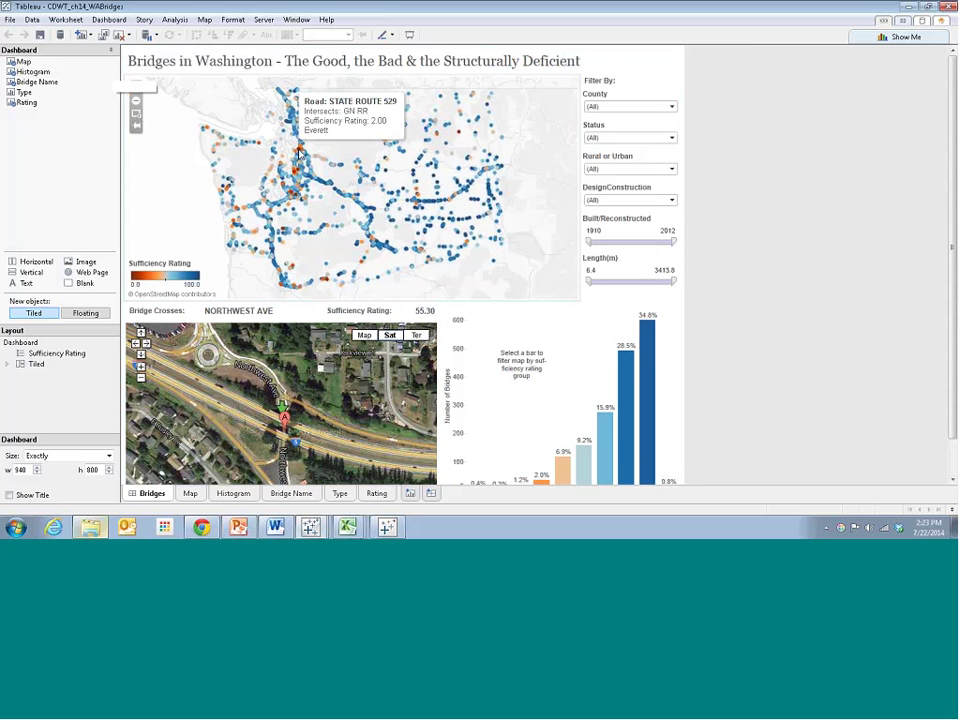
# Select the State Route 529 bridge in Everett and another red-marked bridge south of it on the map to inspect their satellite views.
pyautogui.click(298, 152)
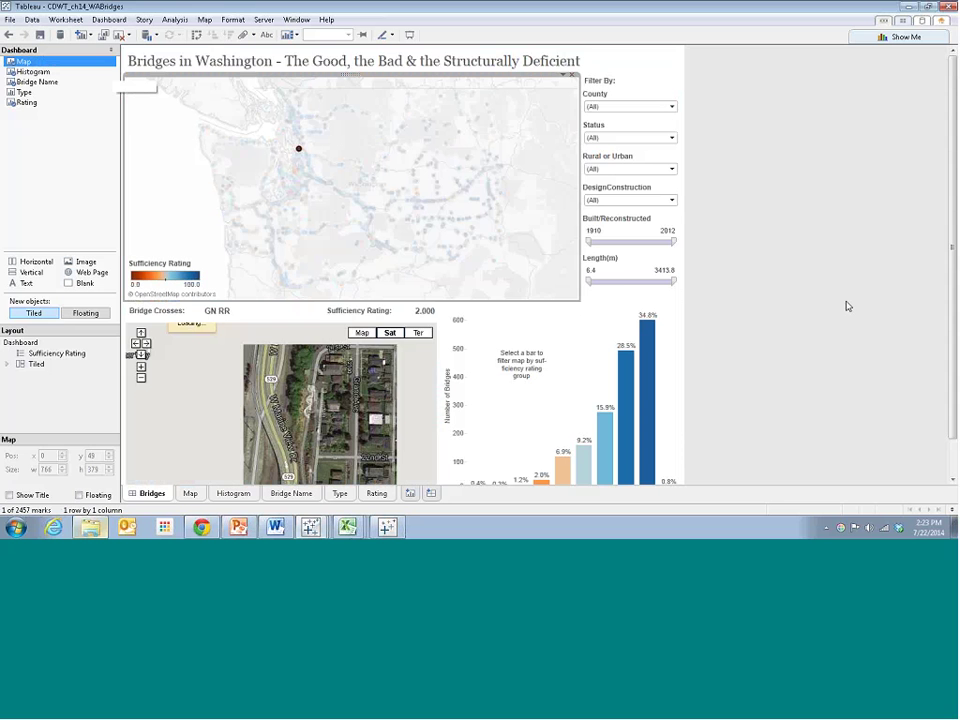
pyautogui.scroll(-2, 945, 330)
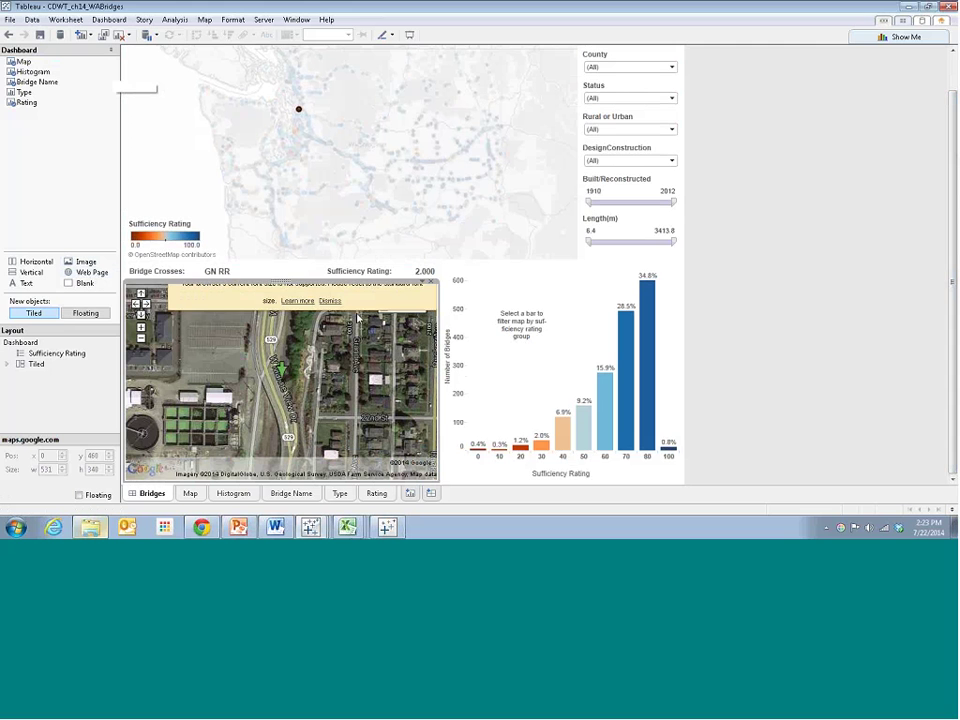
pyautogui.click(331, 301)
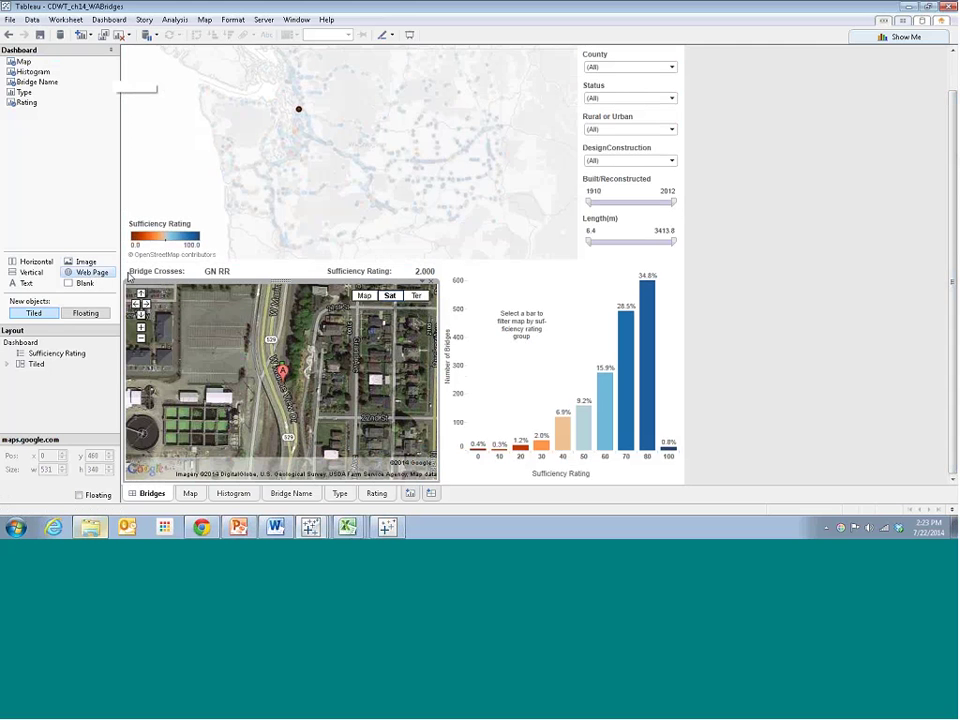
pyautogui.click(180, 235)
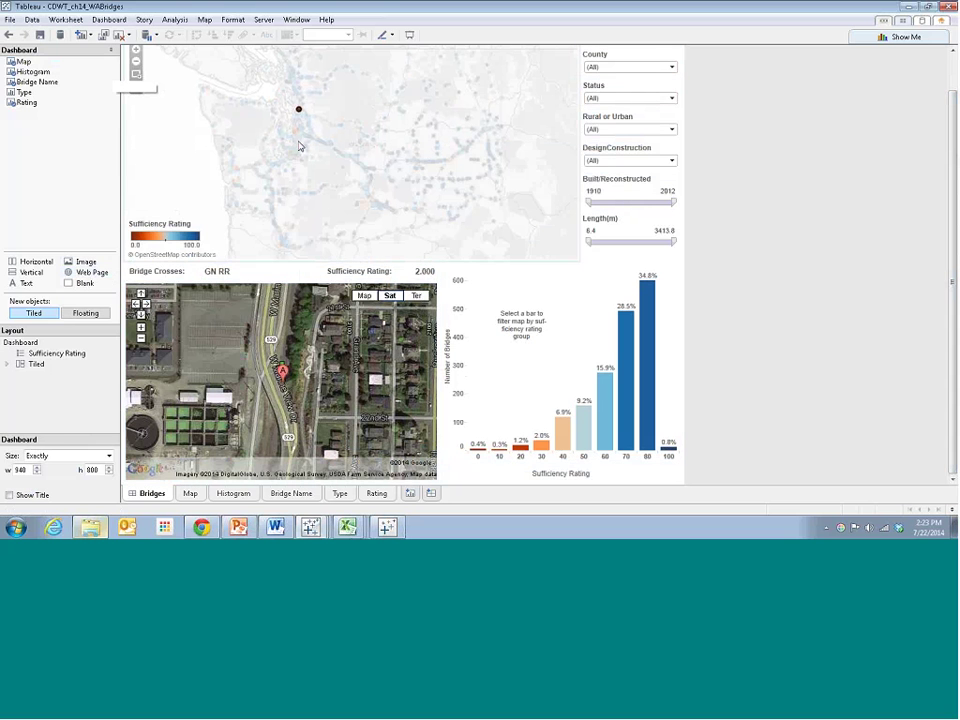
pyautogui.click(294, 131)
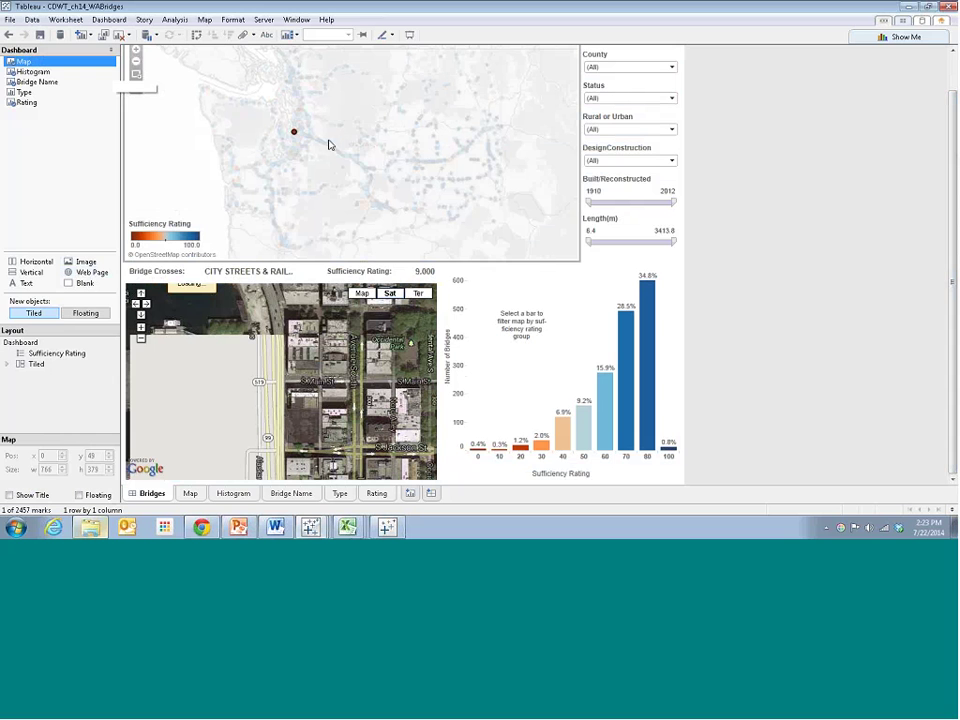
pyautogui.click(302, 294)
# Open the Bridges dashboard's actions and review the two filter actions and the Hyperlink1 URL action.
pyautogui.click(106, 20)
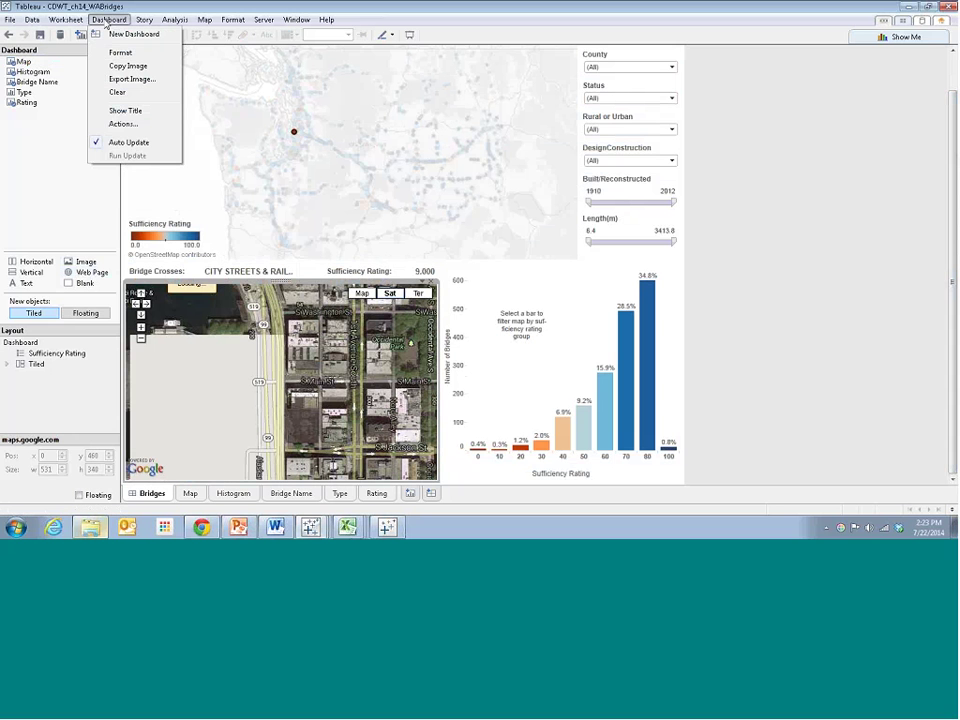
pyautogui.click(123, 124)
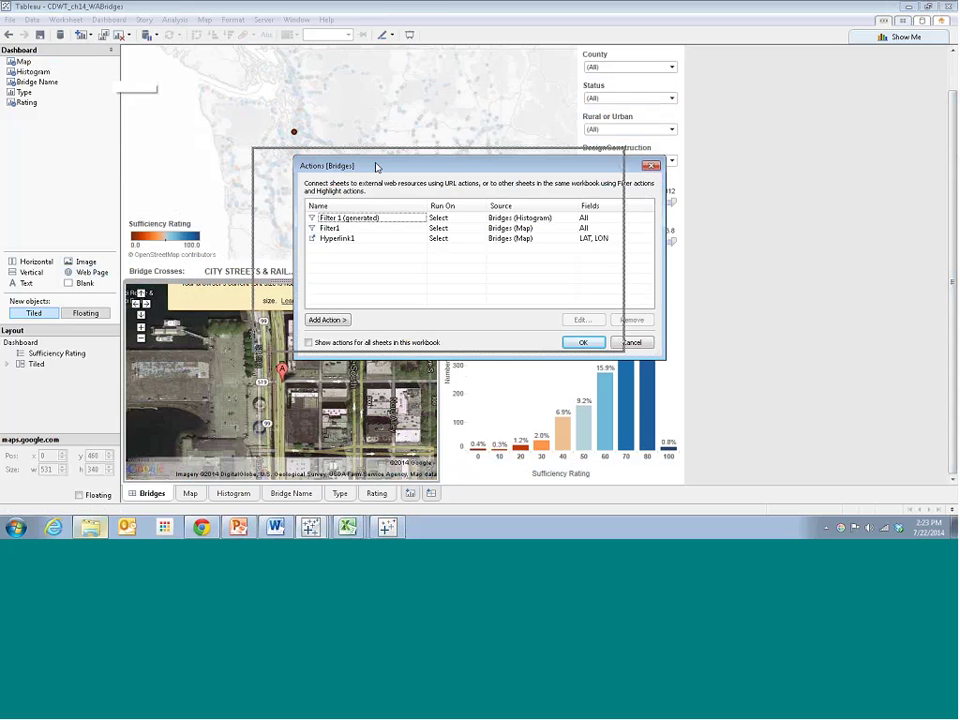
pyautogui.moveTo(377, 165); pyautogui.dragTo(335, 157)
pyautogui.click(345, 212)
pyautogui.click(336, 220)
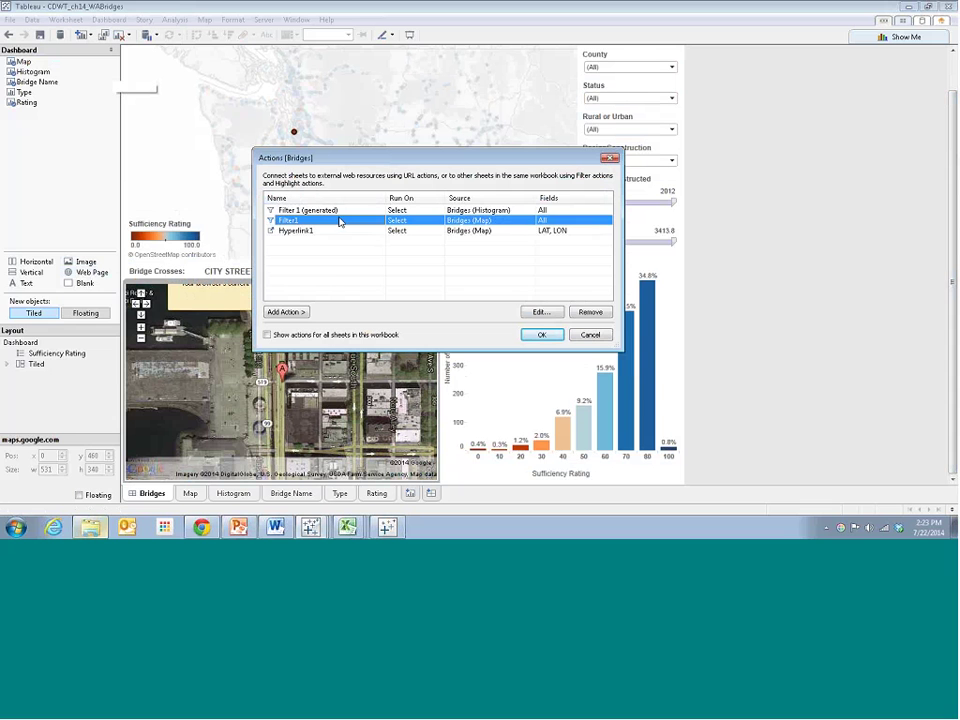
pyautogui.click(322, 232)
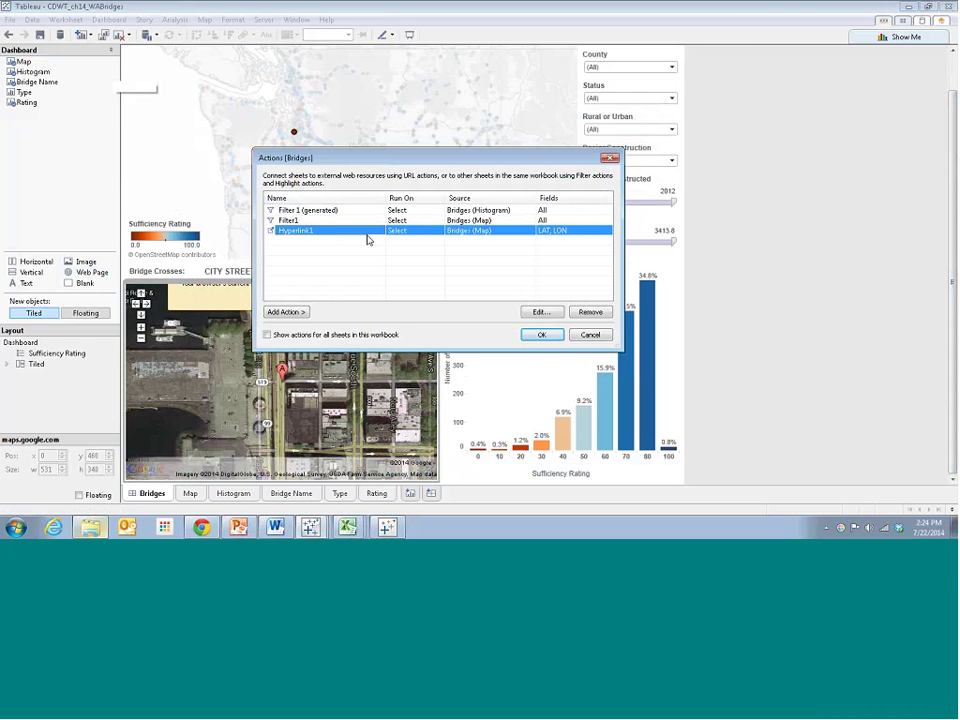
# Open the Hyperlink1 URL action for editing and examine its Google Maps address, LAT and LON placeholders, and the fields available for insertion.
pyautogui.click(540, 312)
pyautogui.moveTo(424, 137); pyautogui.dragTo(364, 90)
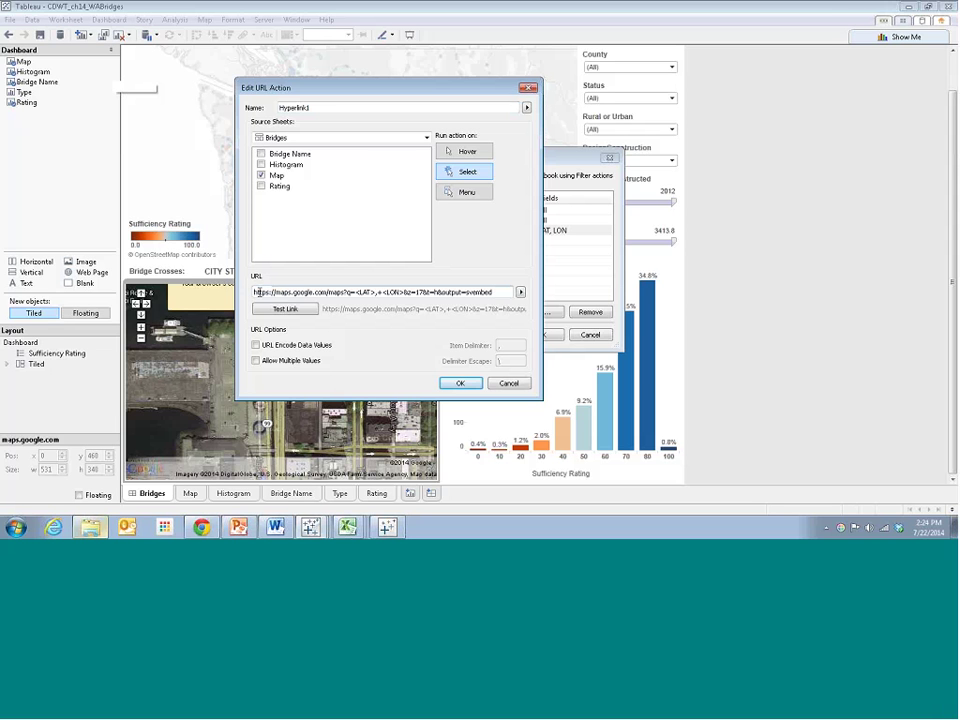
pyautogui.click(350, 292)
pyautogui.write('q=')
pyautogui.moveTo(375, 292); pyautogui.dragTo(355, 292)
pyautogui.click(520, 292)
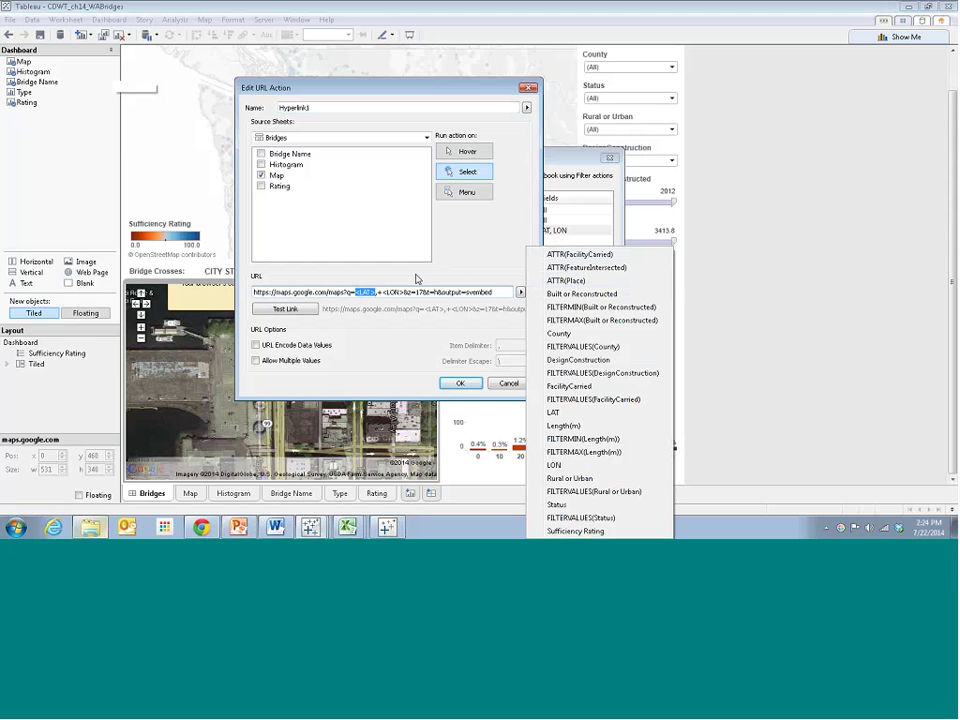
pyautogui.click(390, 292)
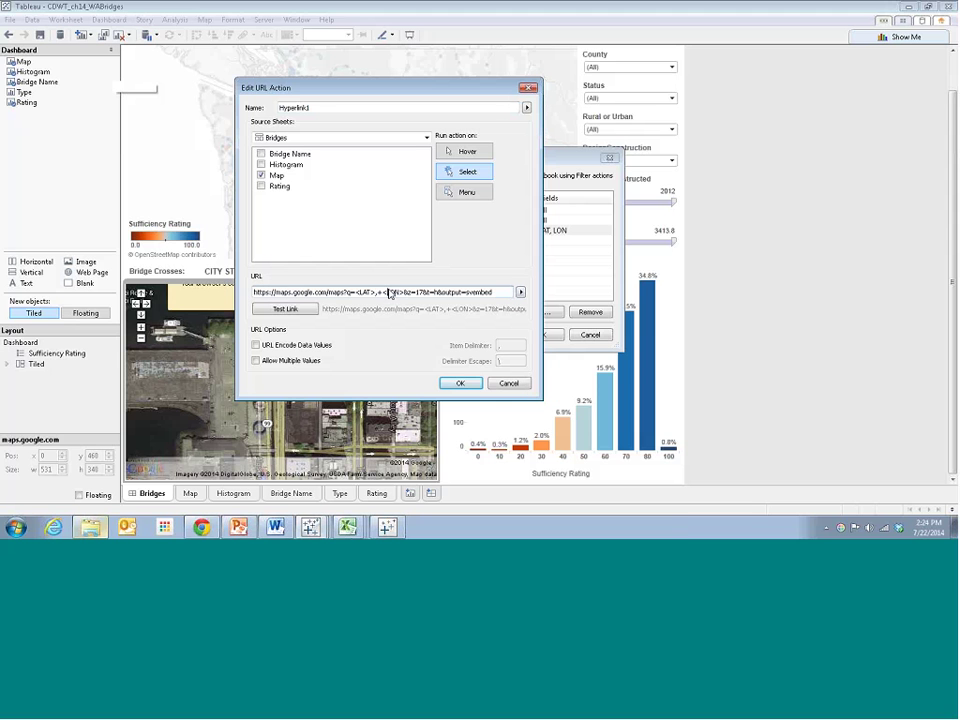
pyautogui.moveTo(382, 292); pyautogui.dragTo(402, 292)
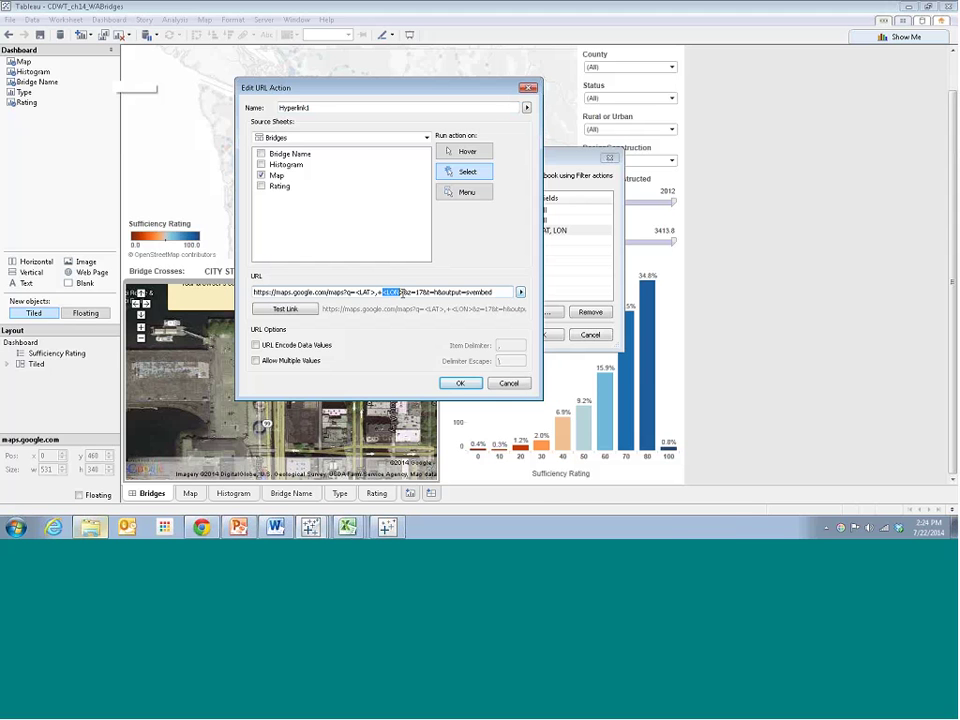
pyautogui.click(520, 292)
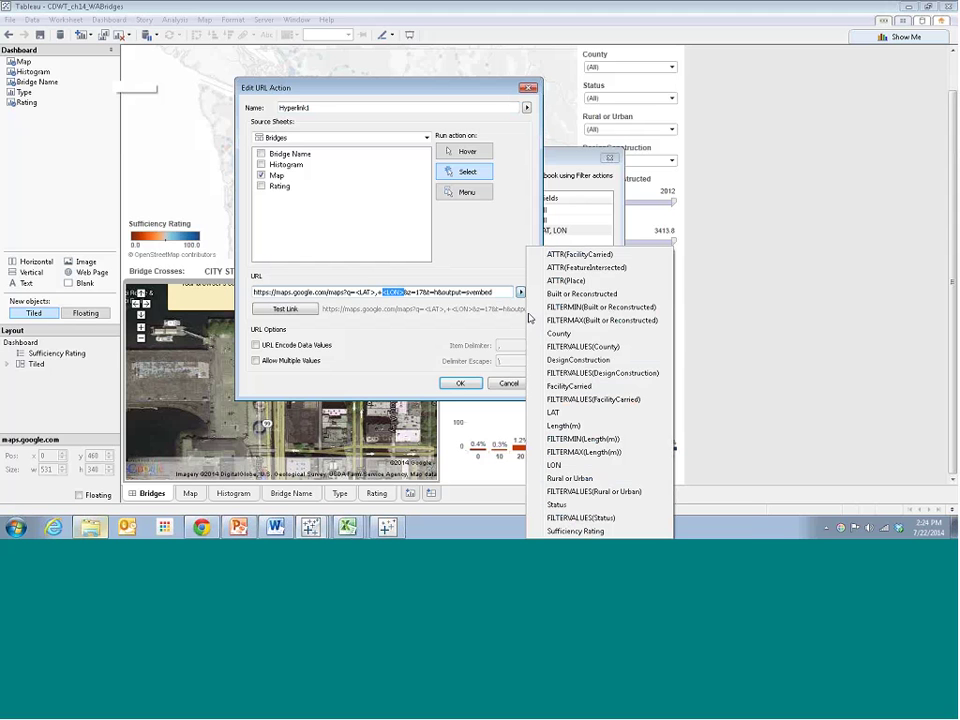
pyautogui.click(560, 465)
pyautogui.click(399, 292)
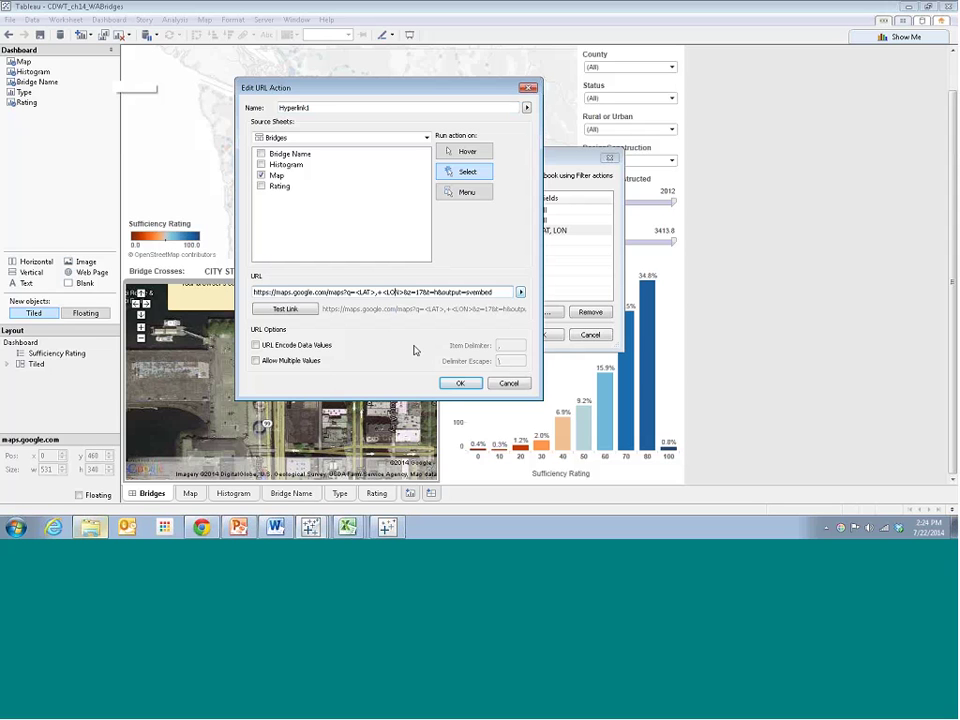
# Examine the zoom, map type and output parameters in the Hyperlink1 URL, and leave the action settings without saving changes.
pyautogui.moveTo(404, 292); pyautogui.dragTo(416, 292)
pyautogui.click(431, 292)
pyautogui.moveTo(441, 292); pyautogui.dragTo(489, 292)
pyautogui.click(493, 292)
pyautogui.moveTo(503, 291); pyautogui.dragTo(255, 291)
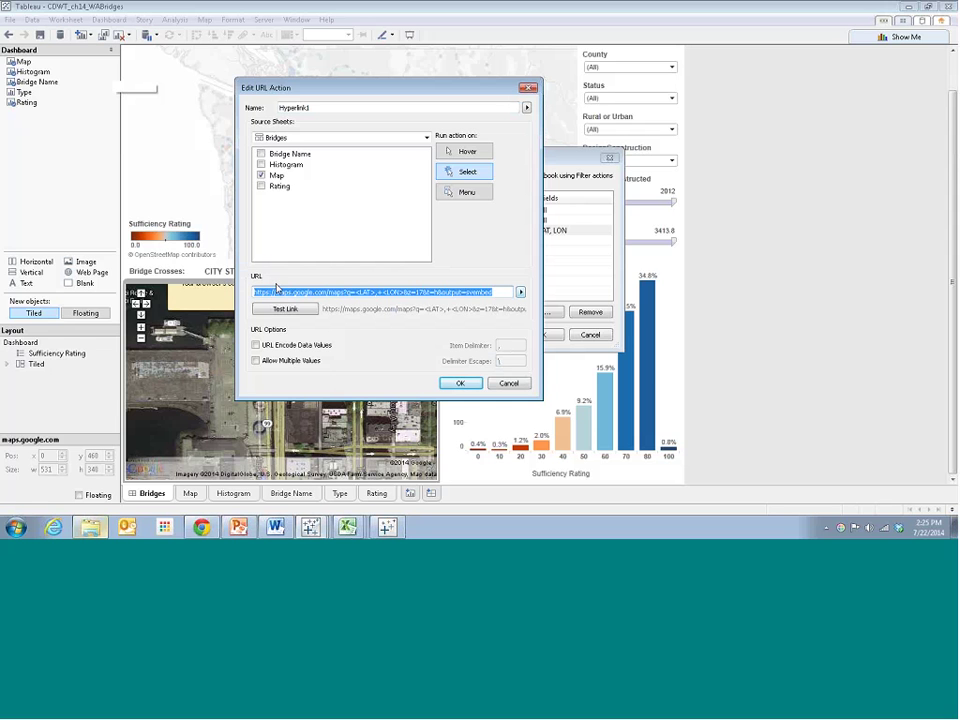
pyautogui.click(362, 292)
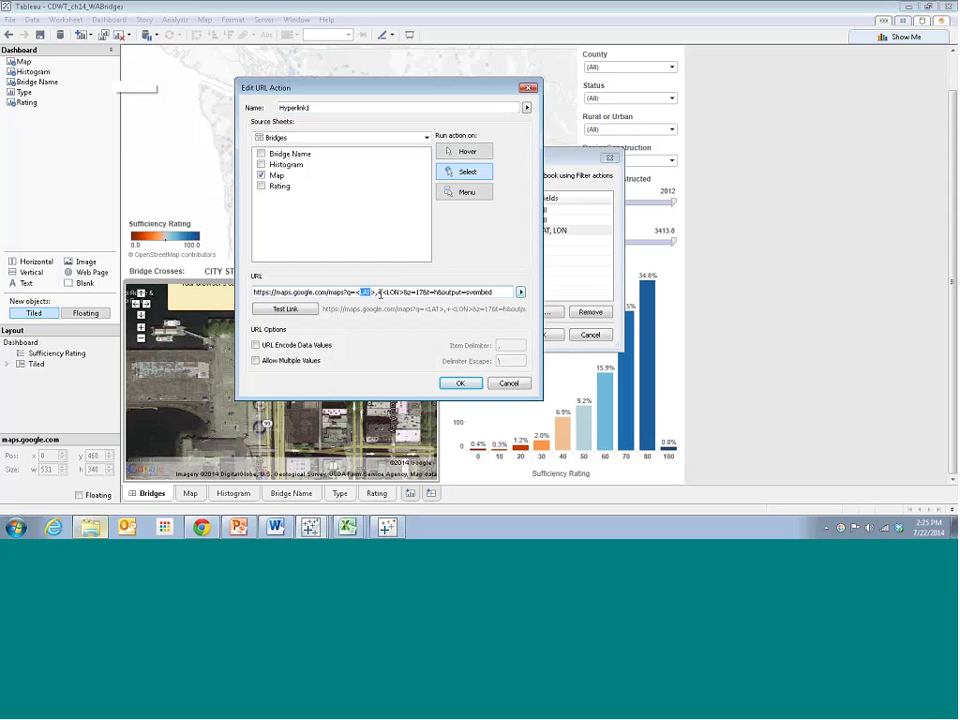
pyautogui.click(507, 384)
pyautogui.click(590, 335)
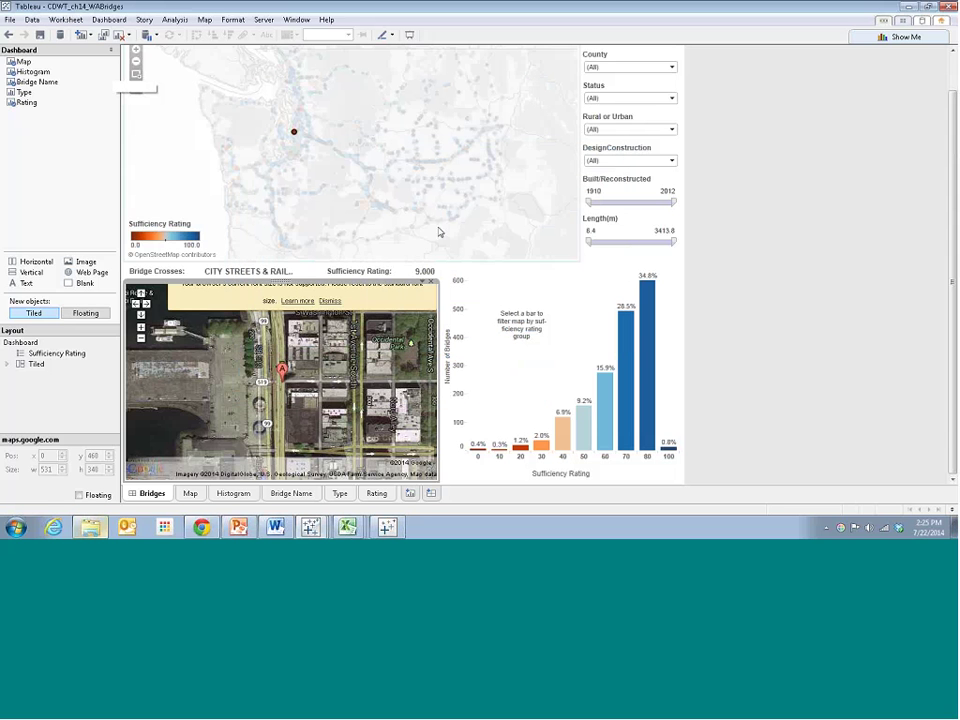
# Select the bridges crossing I-90 and Rocky Coulee on the map to inspect their satellite views, and clear the selection.
pyautogui.click(369, 171)
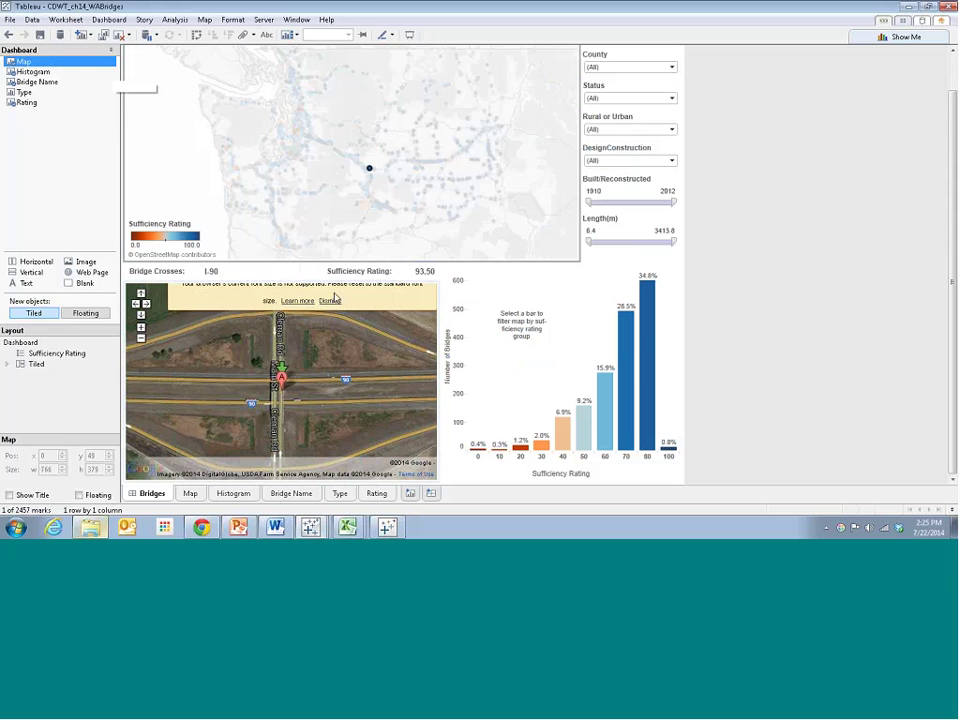
pyautogui.click(330, 301)
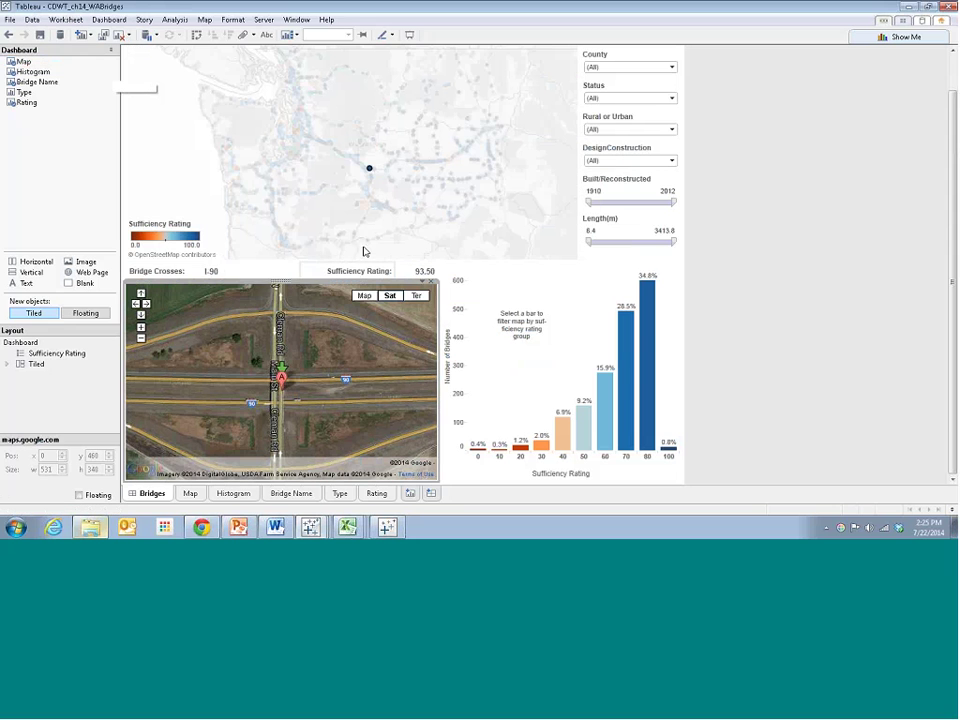
pyautogui.click(420, 159)
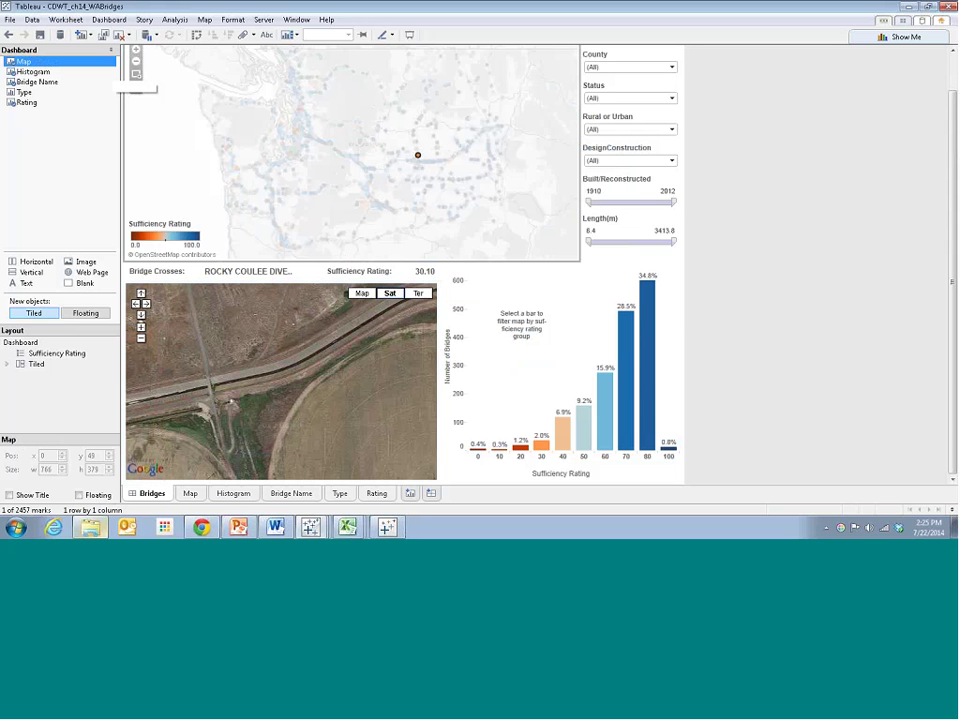
pyautogui.click(418, 155)
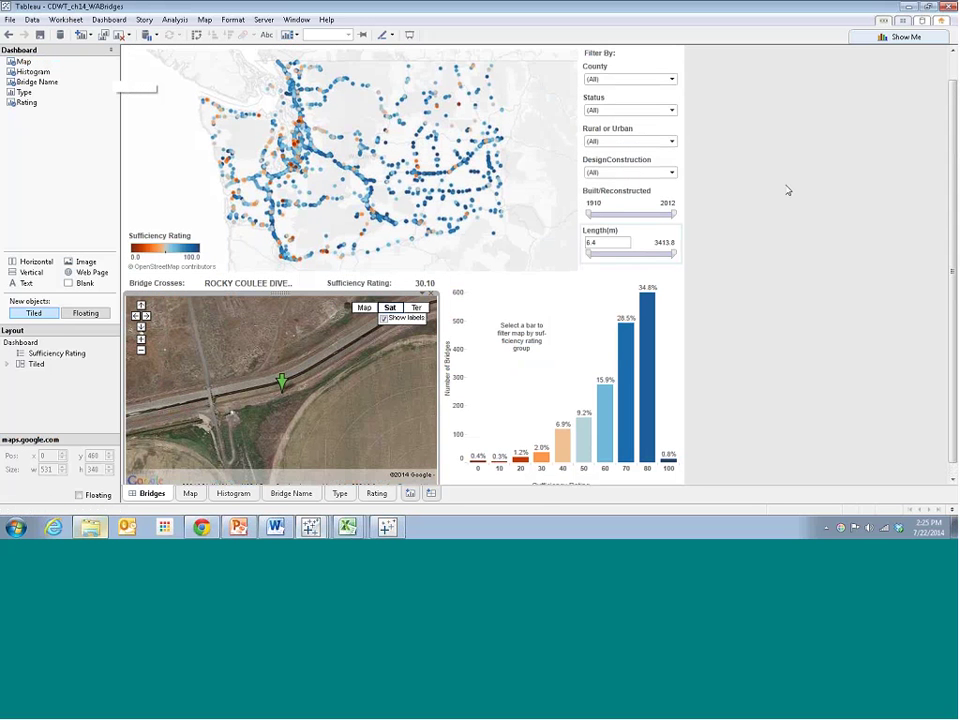
pyautogui.click(788, 190)
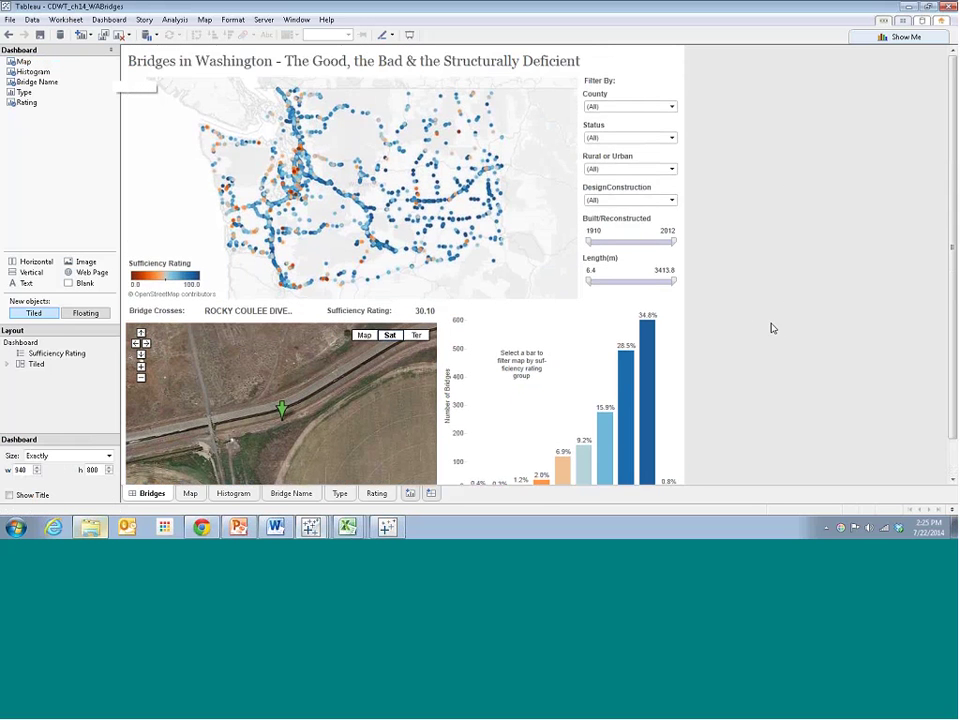
# Open the CDWT_ch14_AaronsLegoTube packaged workbook from the Chapter 14 folder, accept the warning, and maximize its window.
pyautogui.click(84, 530)
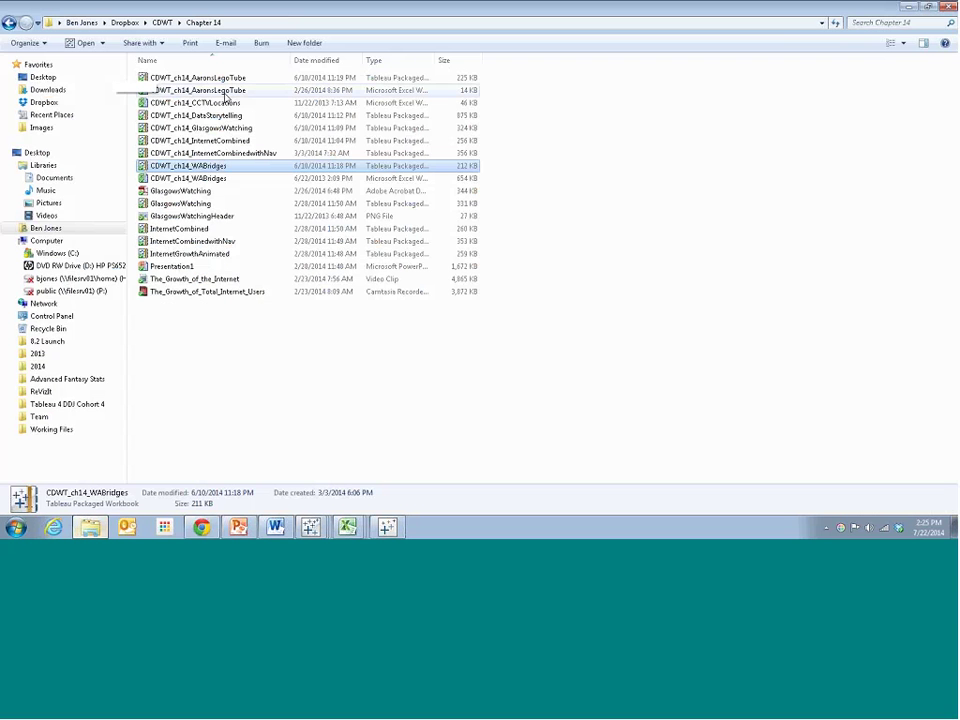
pyautogui.click(221, 79)
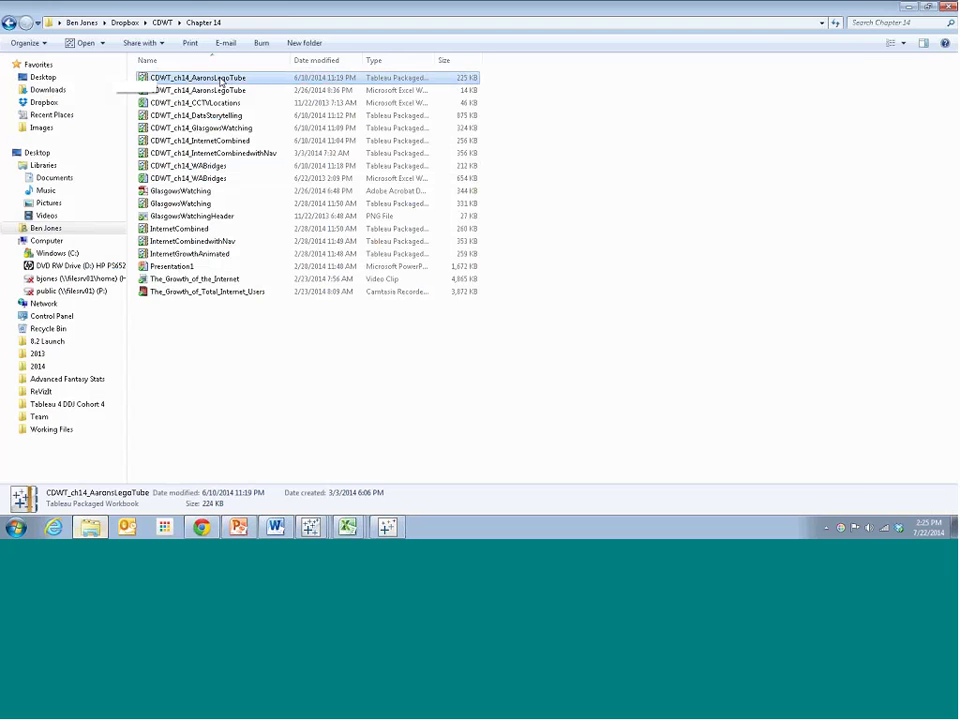
pyautogui.doubleClick(221, 79)
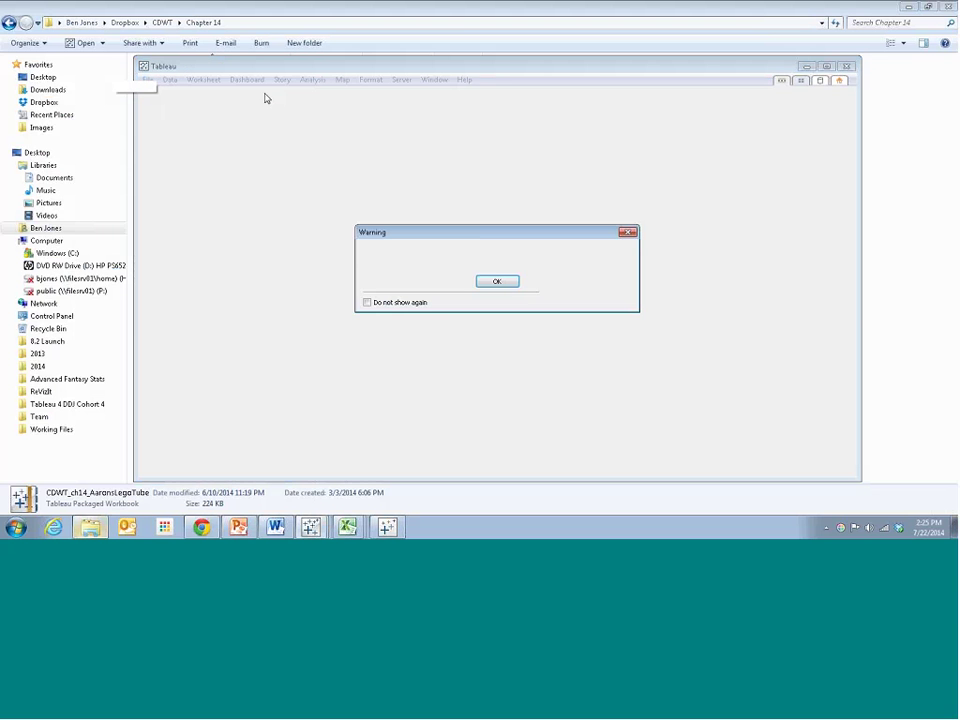
pyautogui.click(497, 281)
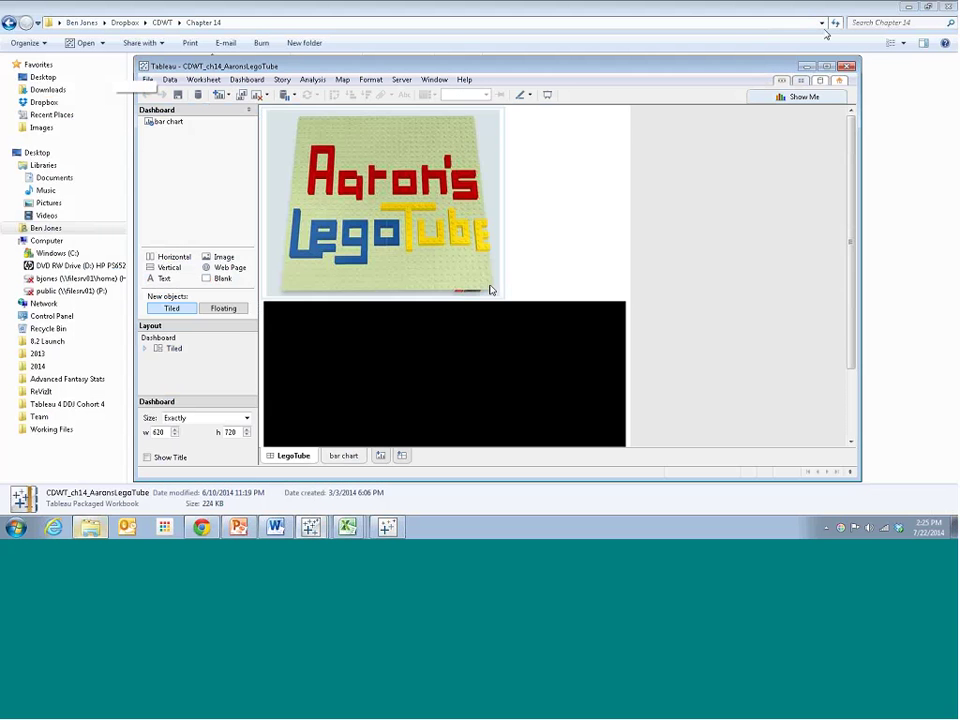
pyautogui.doubleClick(759, 70)
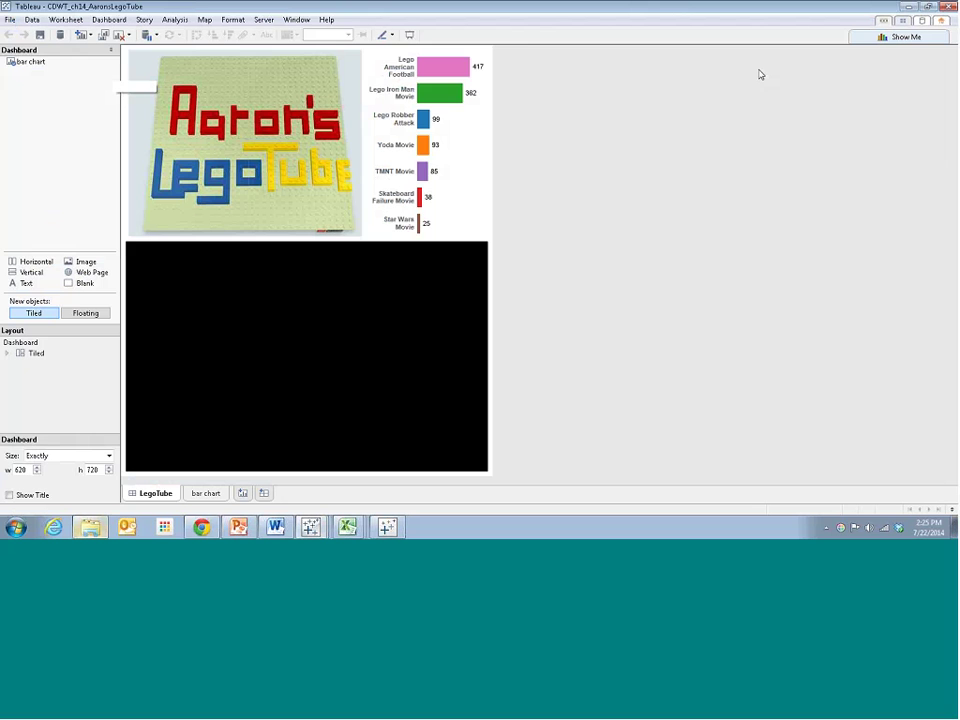
# Select the Yoda Movie, TMNT Movie and Lego Iron Man Movie bars in turn to load their videos in the LegoTube dashboard.
pyautogui.click(441, 96)
pyautogui.click(425, 119)
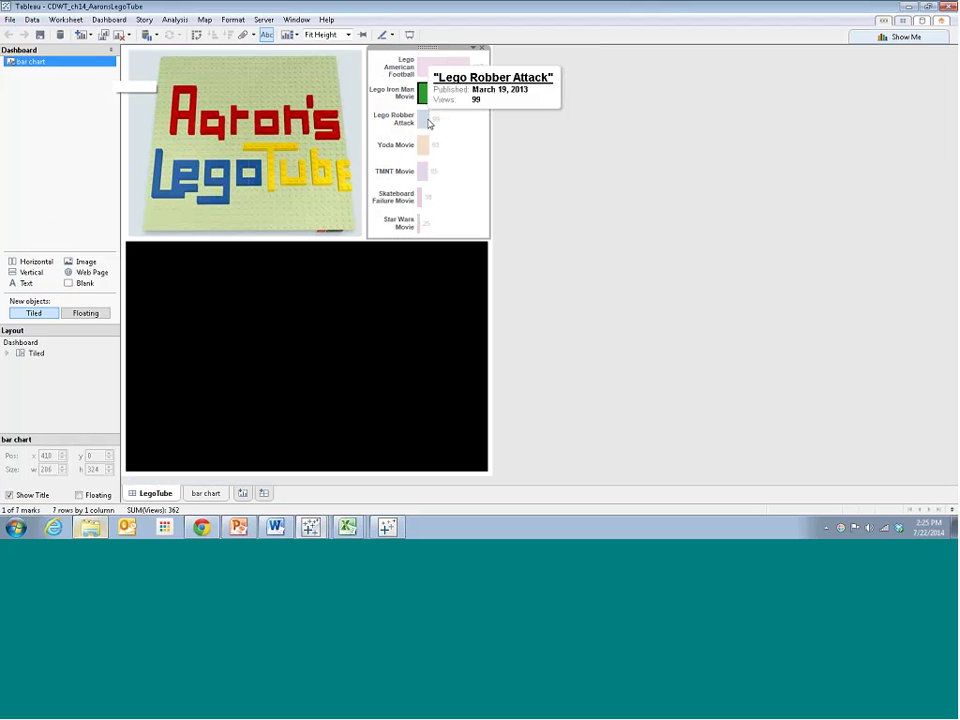
pyautogui.click(425, 145)
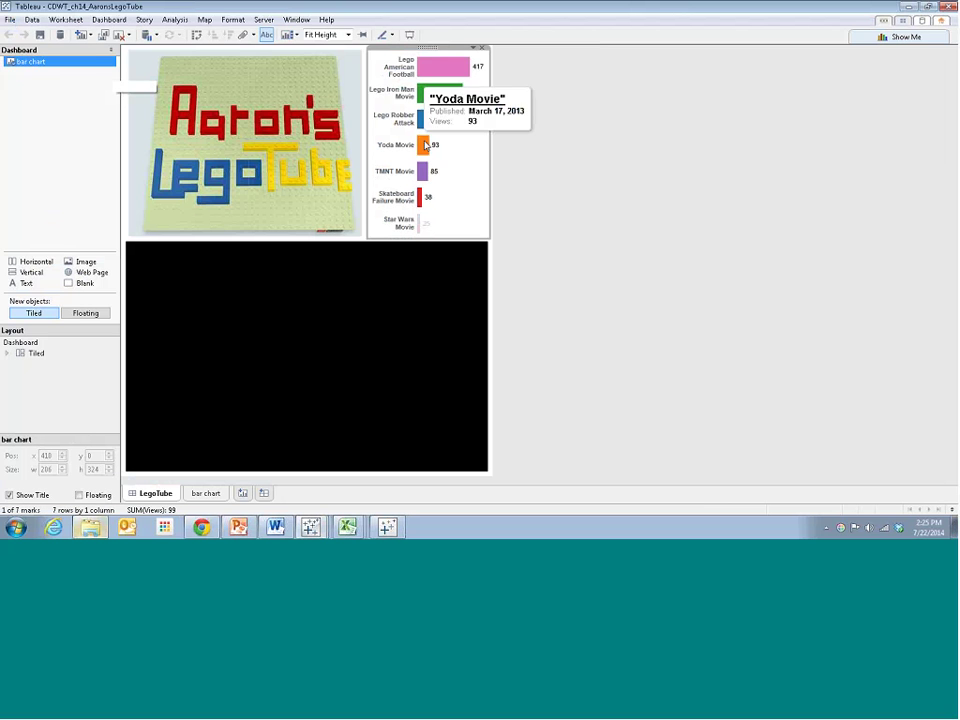
pyautogui.click(390, 317)
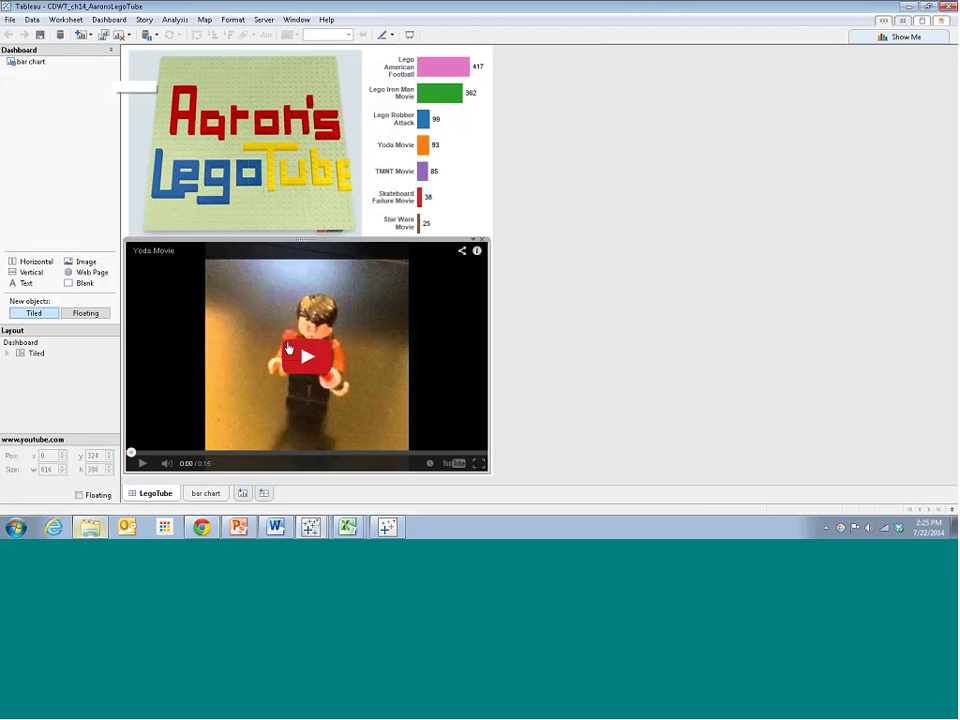
pyautogui.click(425, 146)
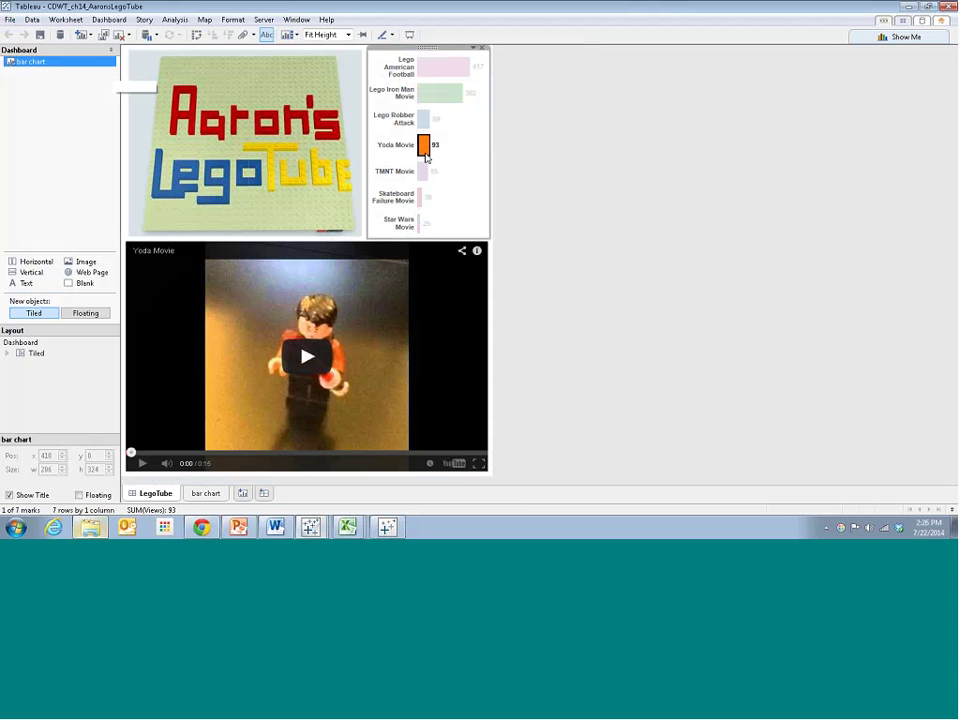
pyautogui.moveTo(424, 176)
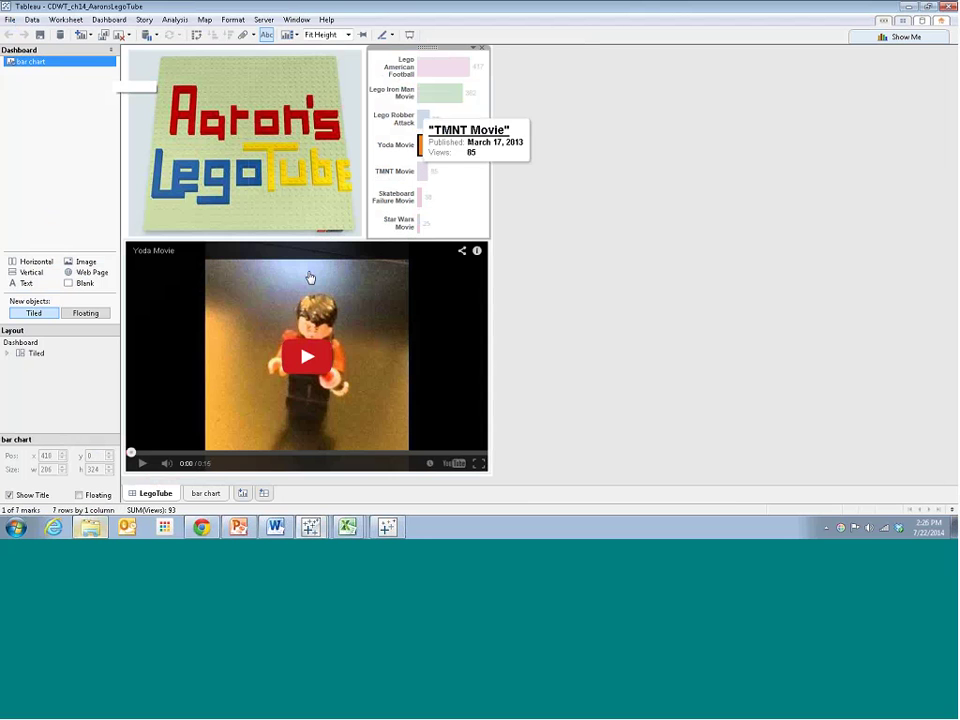
pyautogui.click(422, 175)
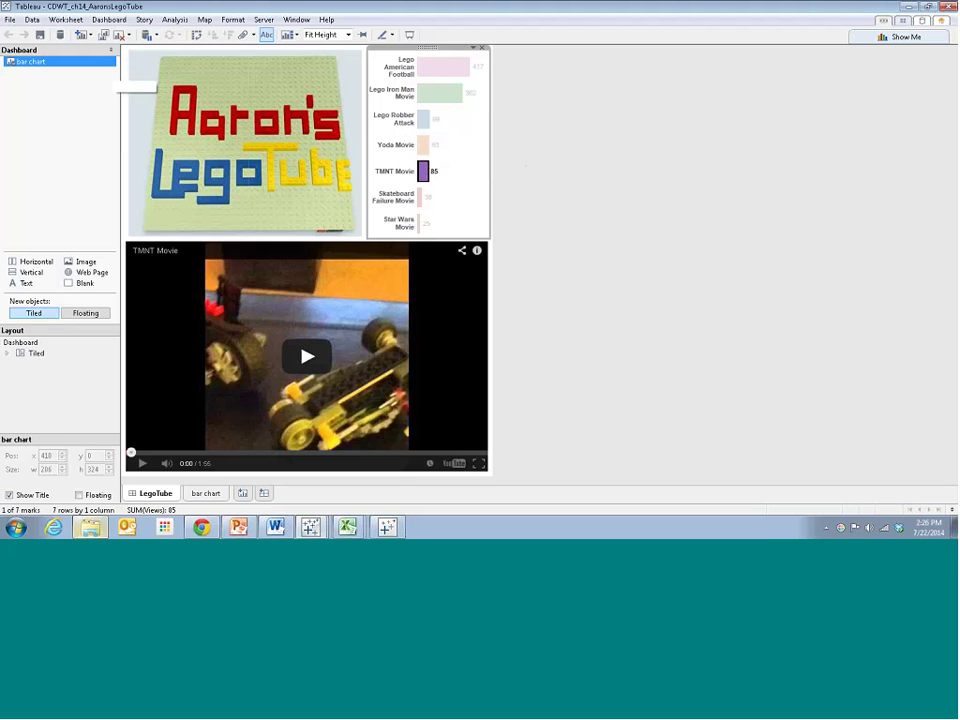
pyautogui.click(436, 97)
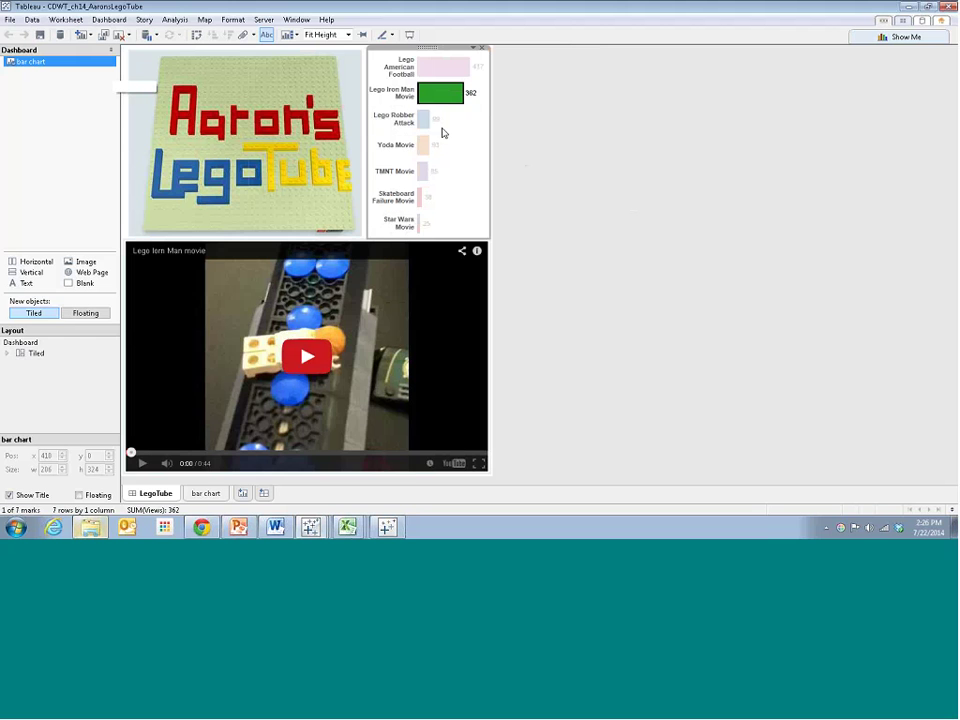
# Return to the CDWT_ch14_WABridges workbook to view the full sufficiency rating histogram on the Bridges dashboard.
pyautogui.click(300, 520)
pyautogui.click(287, 480)
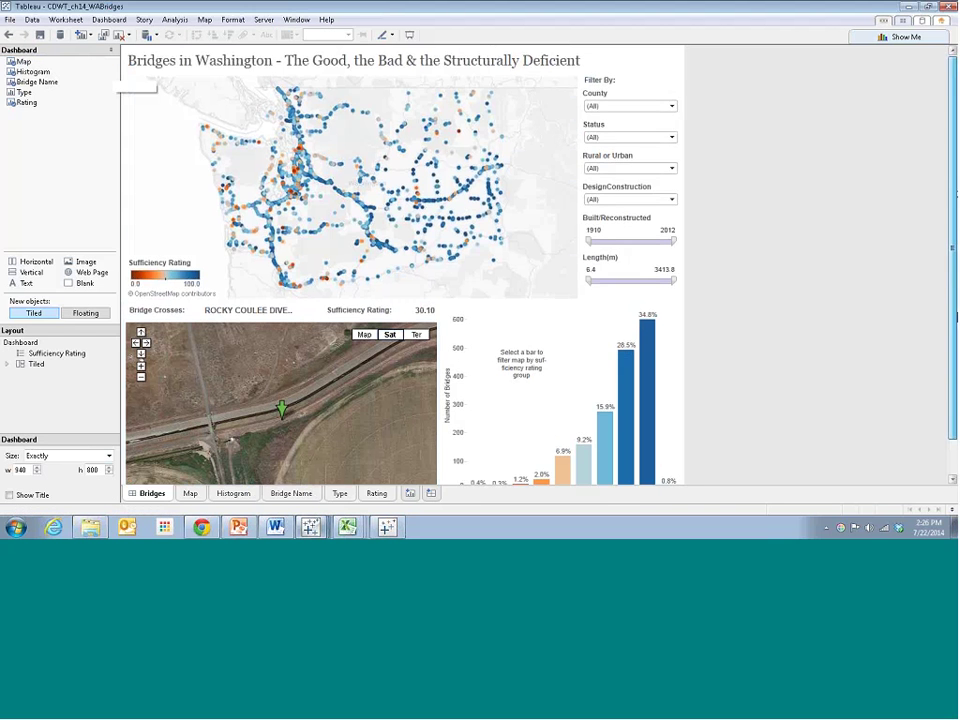
pyautogui.click(952, 479)
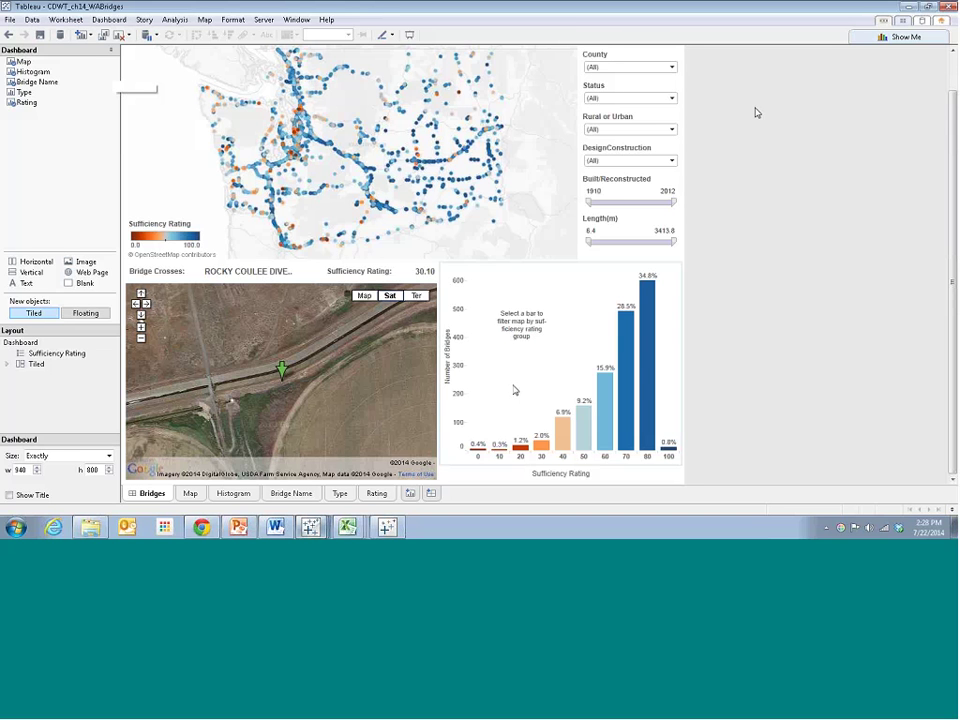
# Switch to the CDWT_ch14_InternetCombined workbook and highlight China and Japan across the linked views of the China dashboard.
pyautogui.click(310, 527)
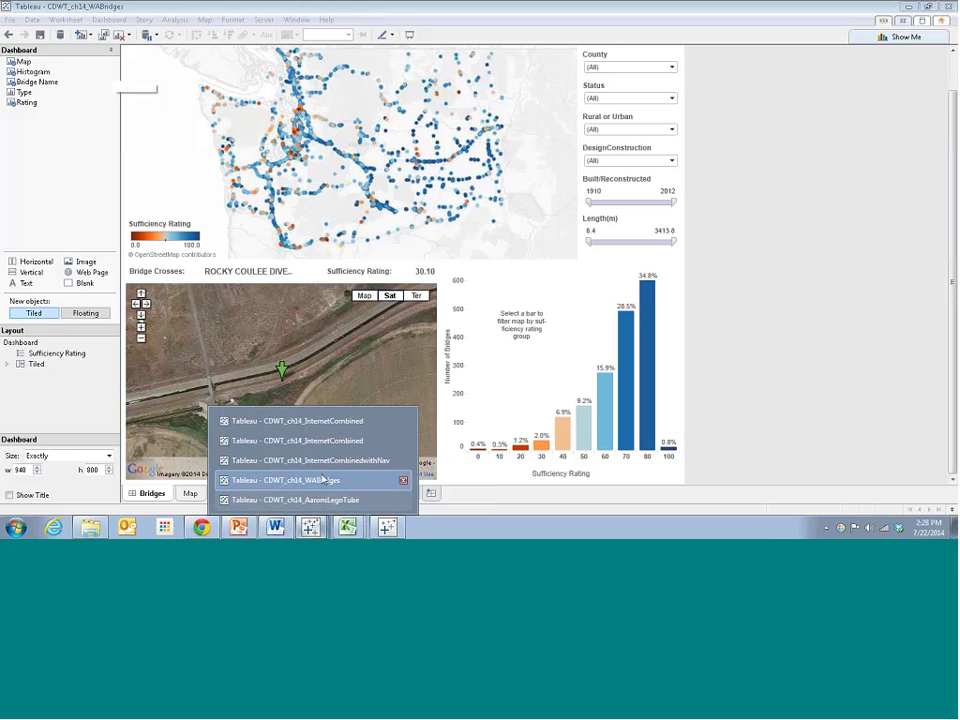
pyautogui.click(330, 423)
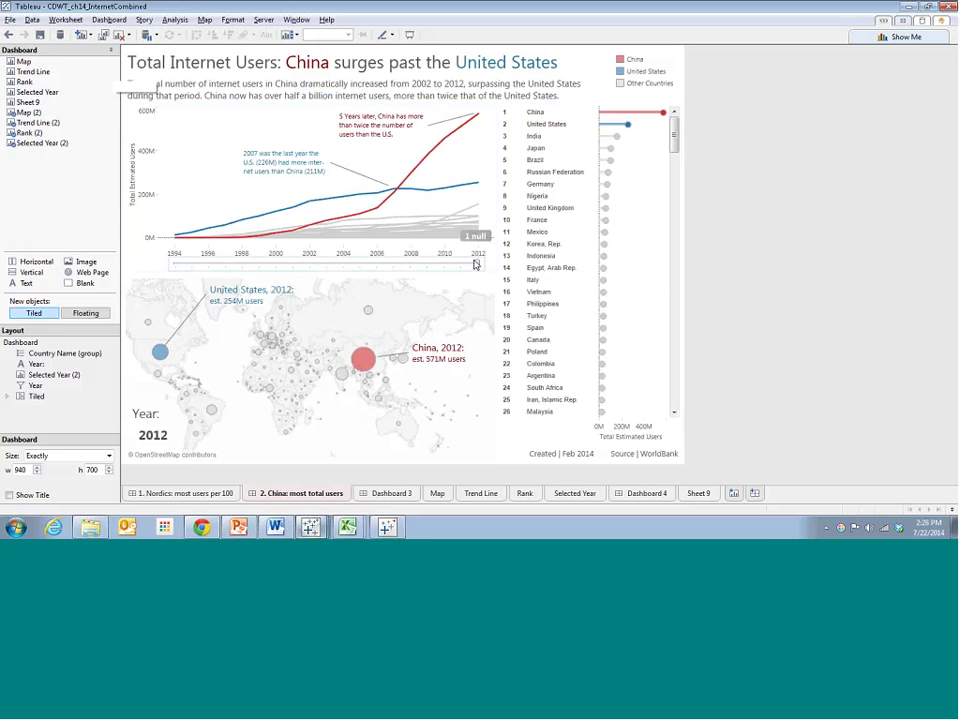
pyautogui.click(479, 265)
pyautogui.moveTo(479, 265)
pyautogui.mouseDown()
pyautogui.moveTo(376, 265)
pyautogui.moveTo(470, 265)
pyautogui.mouseUp()
pyautogui.moveTo(366, 350)
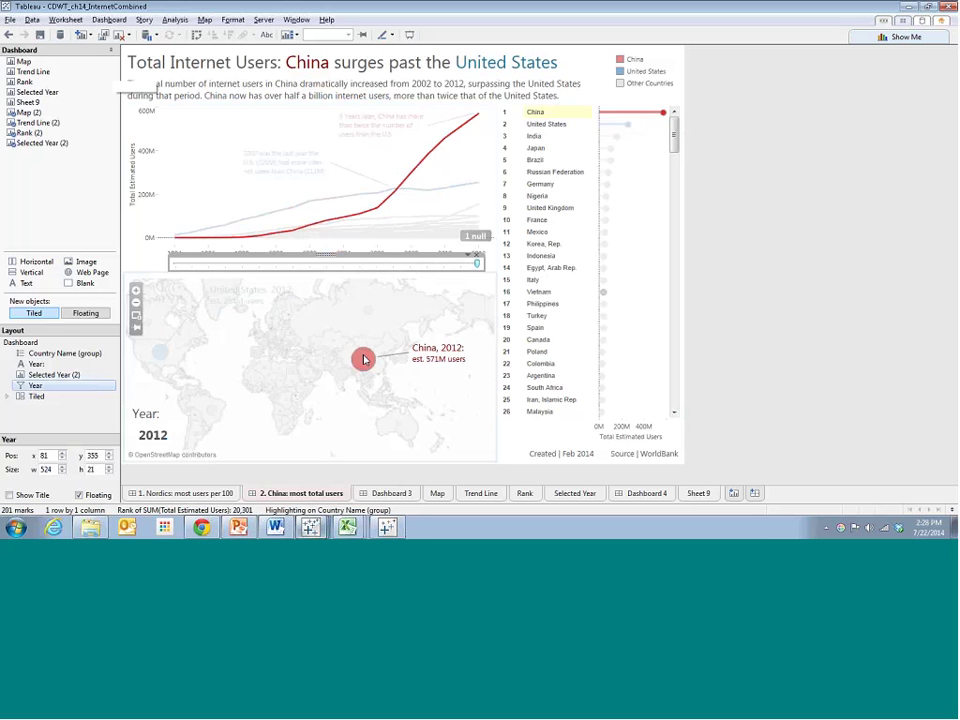
pyautogui.click(610, 148)
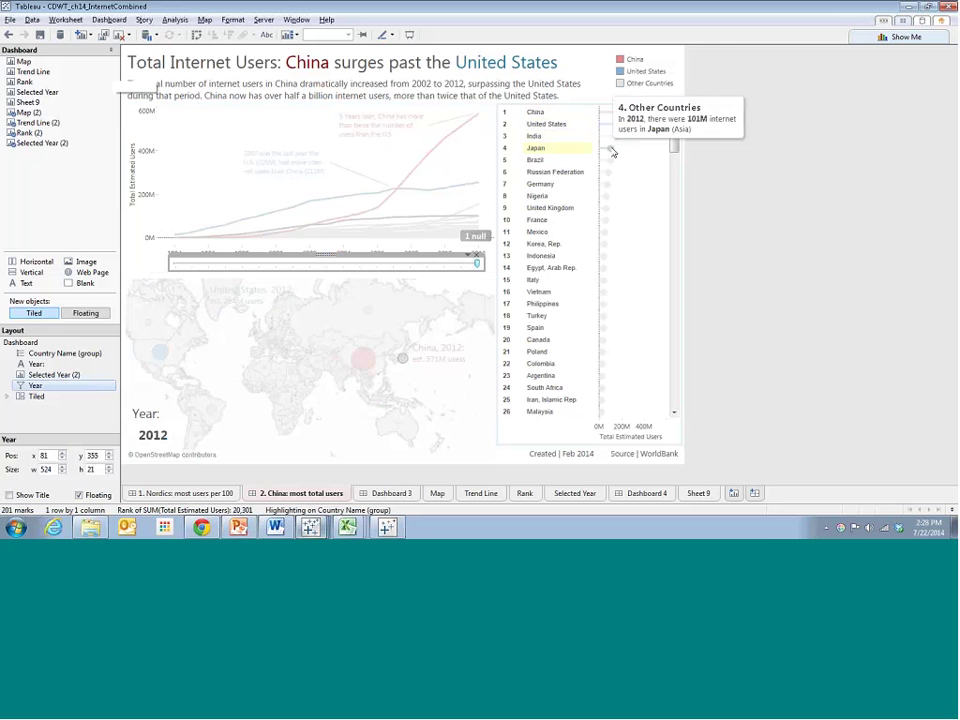
pyautogui.click(701, 214)
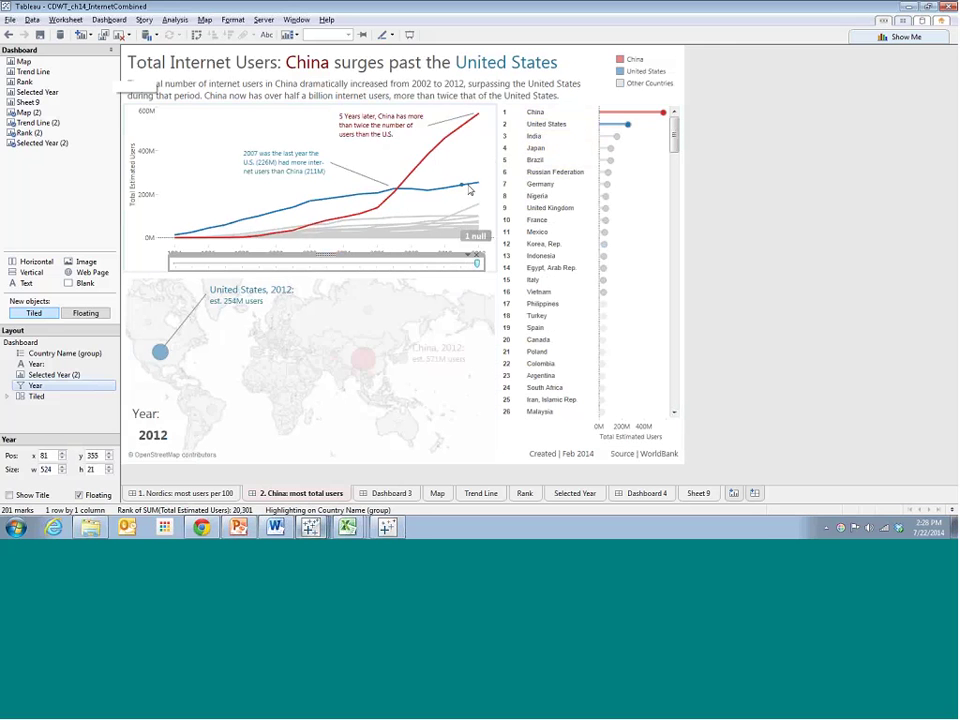
# Select the United States 2011 point on the trend line to highlight that country across the dashboard, and clear the selection.
pyautogui.click(461, 217)
pyautogui.click(461, 185)
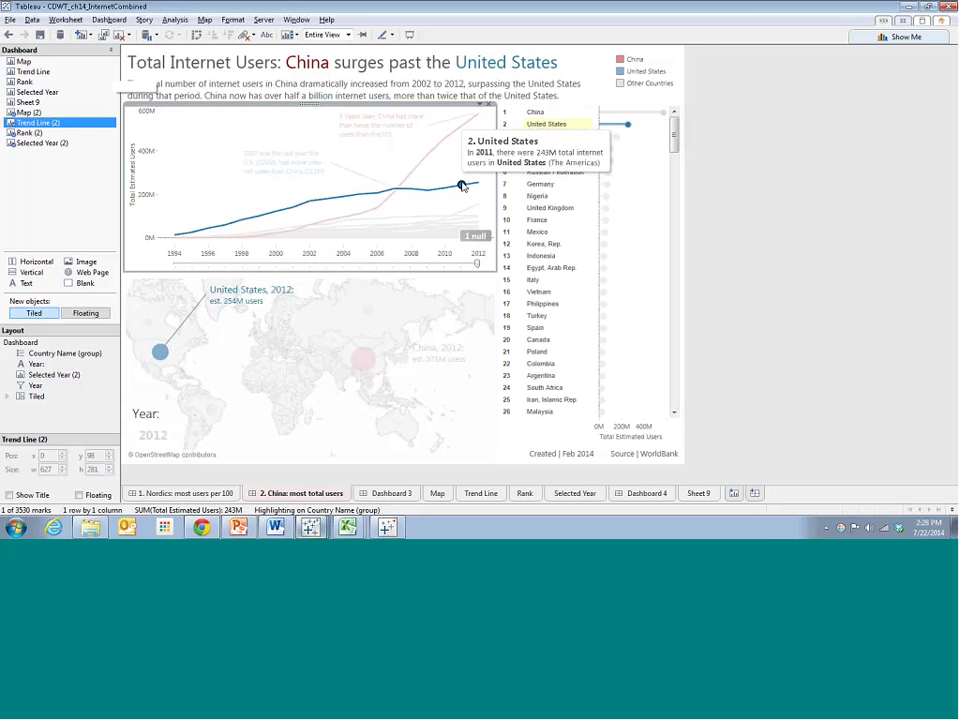
pyautogui.moveTo(342, 200)
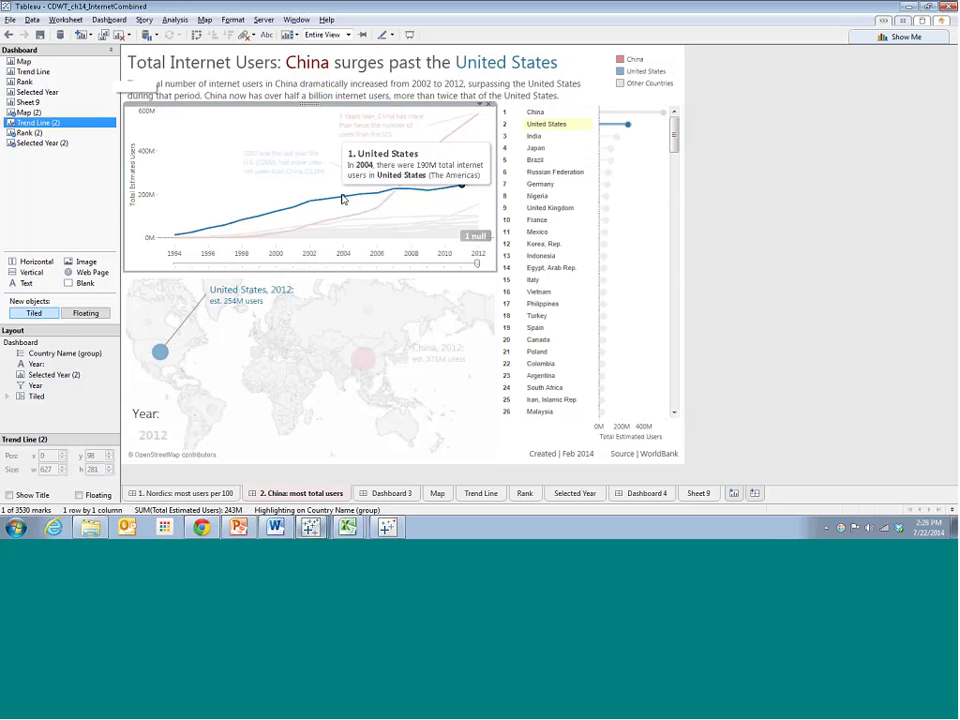
pyautogui.click(236, 167)
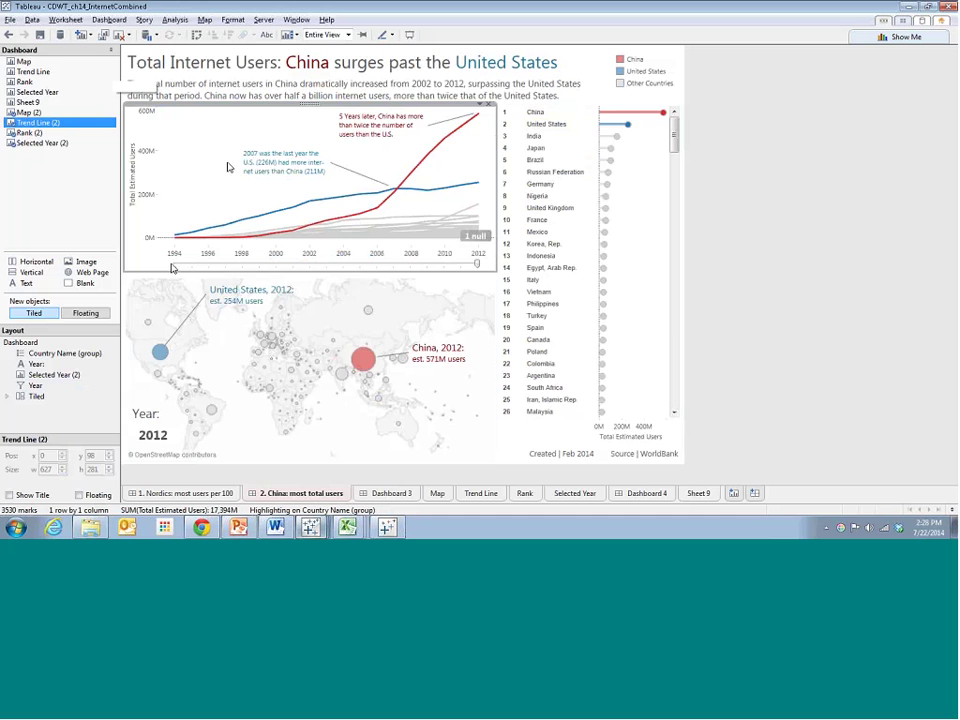
pyautogui.moveTo(210, 414)
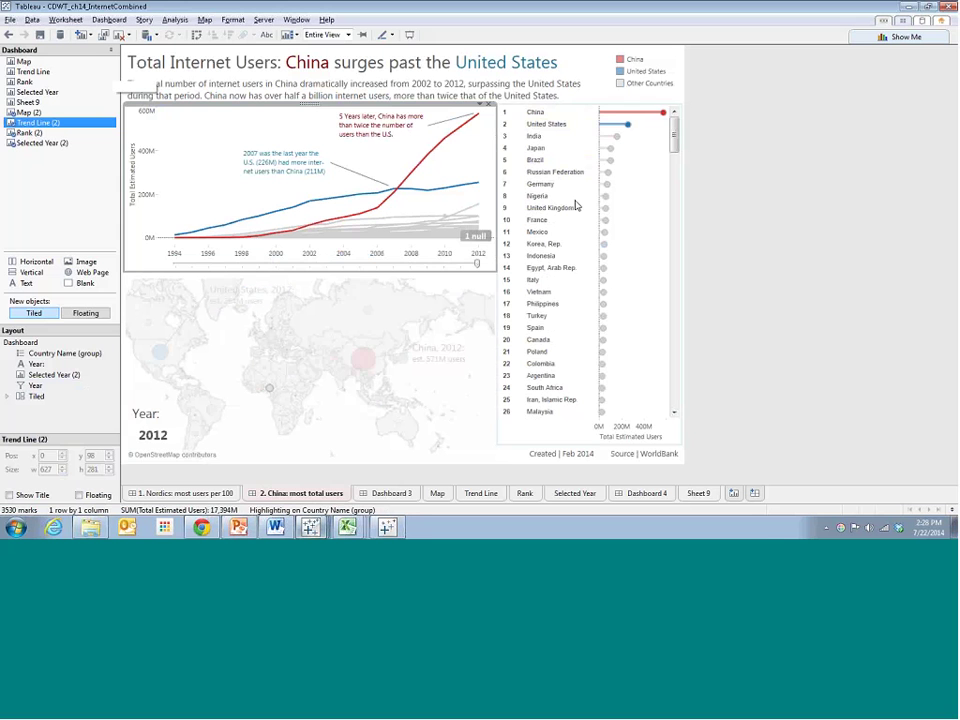
pyautogui.click(746, 195)
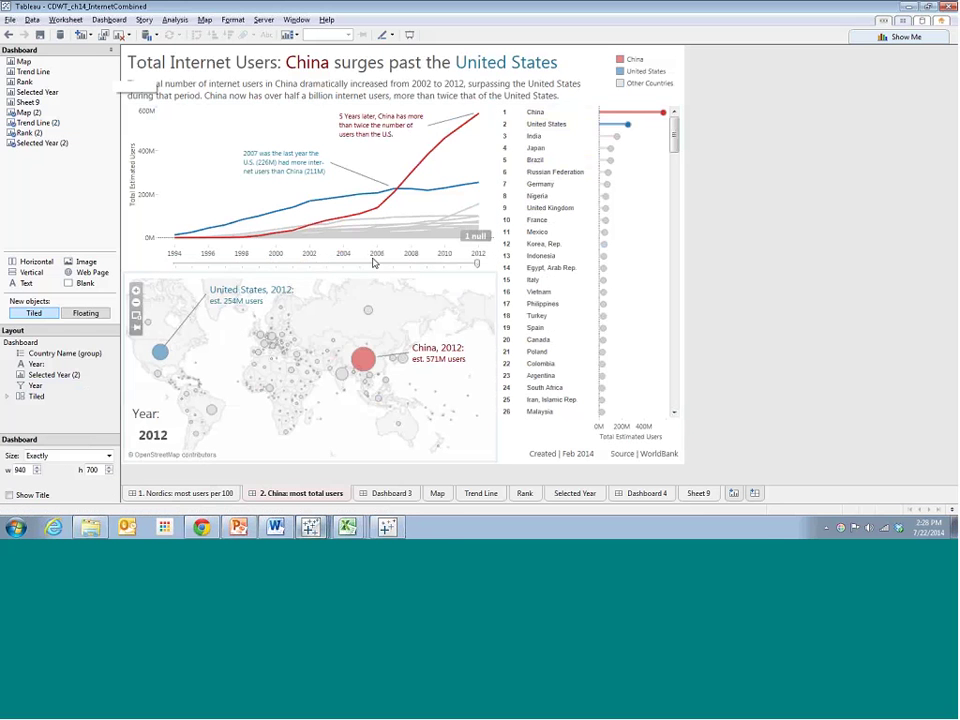
# Open the Nordics: most users per 100 dashboard to examine its map, trend lines and country ranking.
pyautogui.click(203, 492)
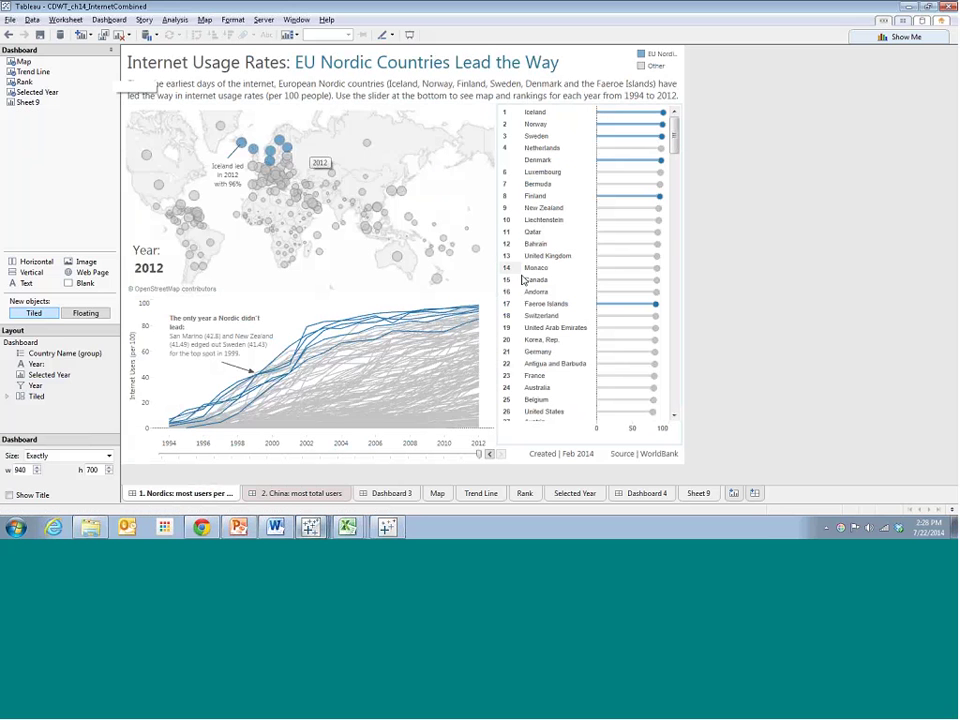
pyautogui.moveTo(275, 152)
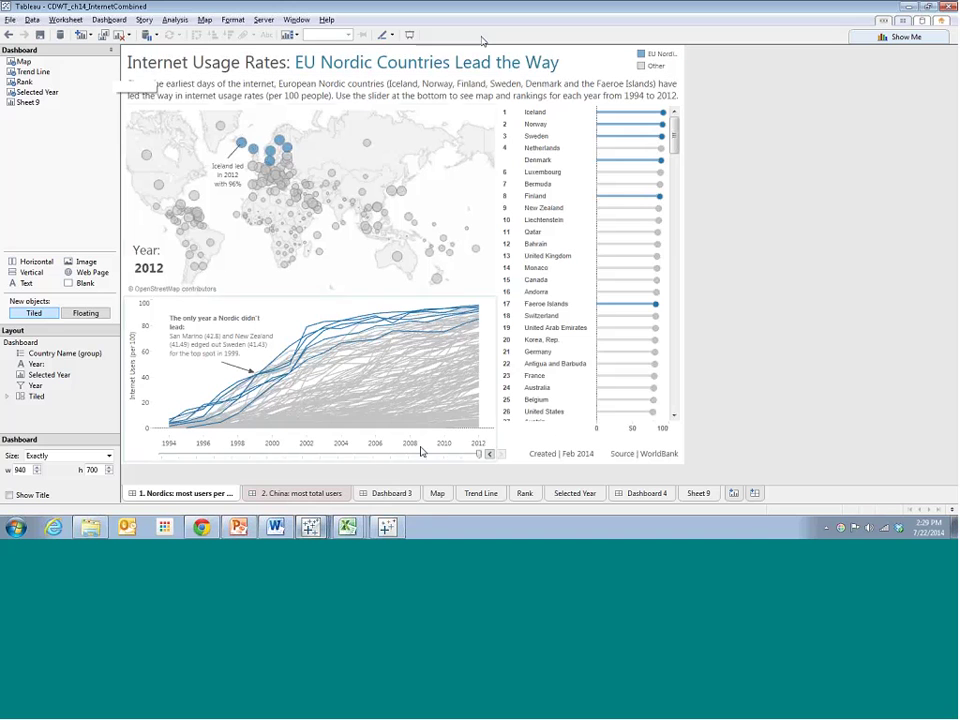
# View the CDWT_ch14_AaronsLegoTube workbook again and return to the CDWT_ch14_WABridges workbook.
pyautogui.moveTo(373, 527)
pyautogui.moveTo(310, 527)
pyautogui.click(320, 499)
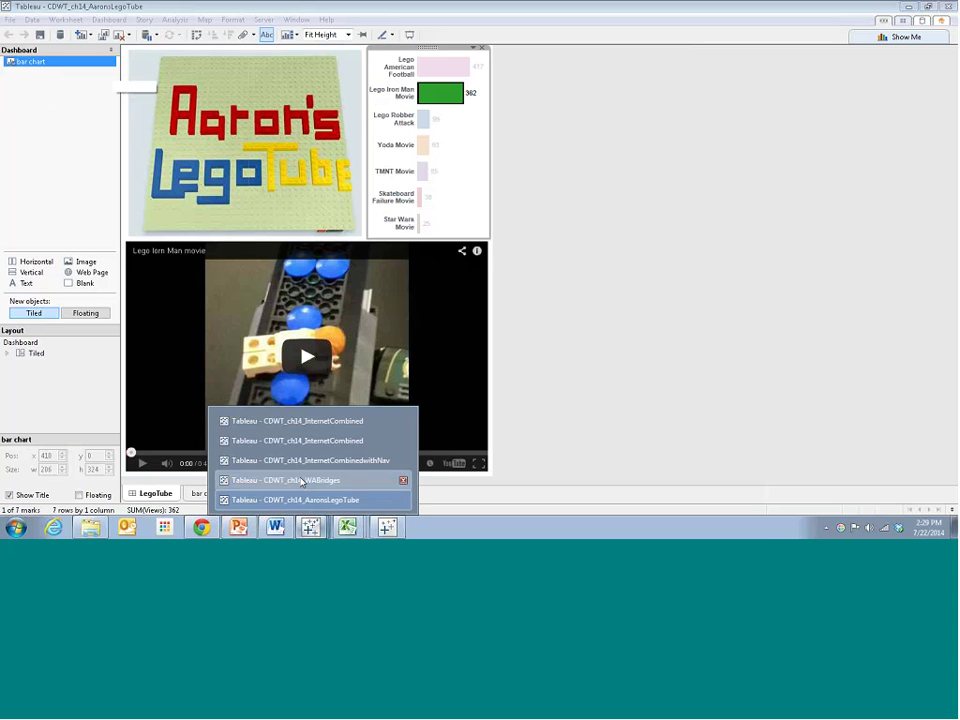
pyautogui.click(300, 480)
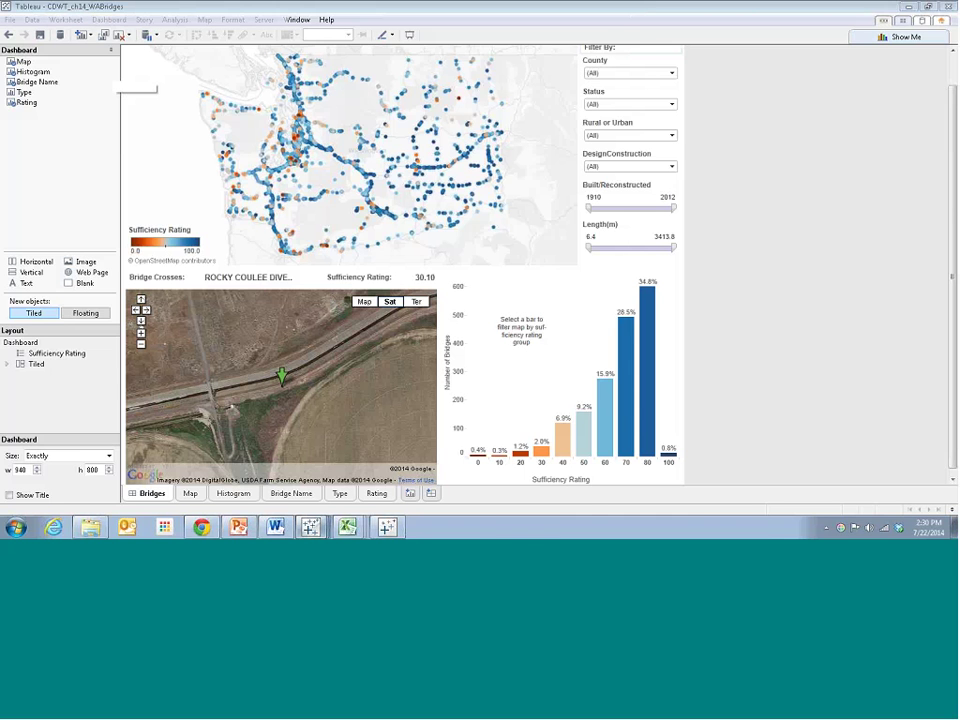
# End the tabpublic.exe process in Windows Task Manager, confirm ending it, and close Task Manager.
pyautogui.rightClick(544, 530)
pyautogui.click(590, 486)
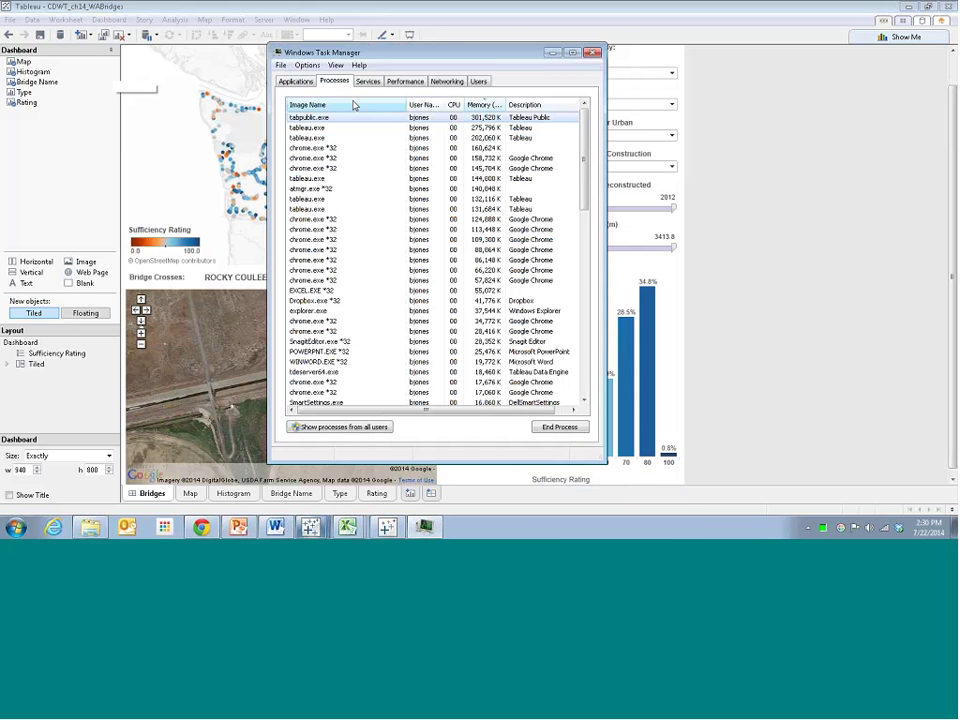
pyautogui.click(560, 427)
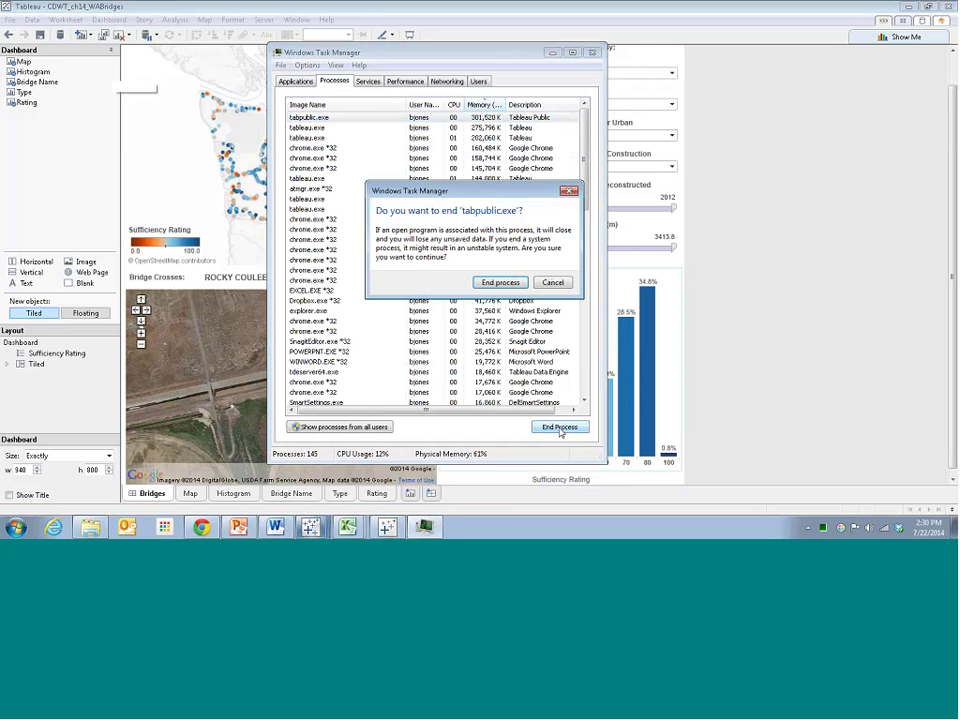
pyautogui.click(500, 282)
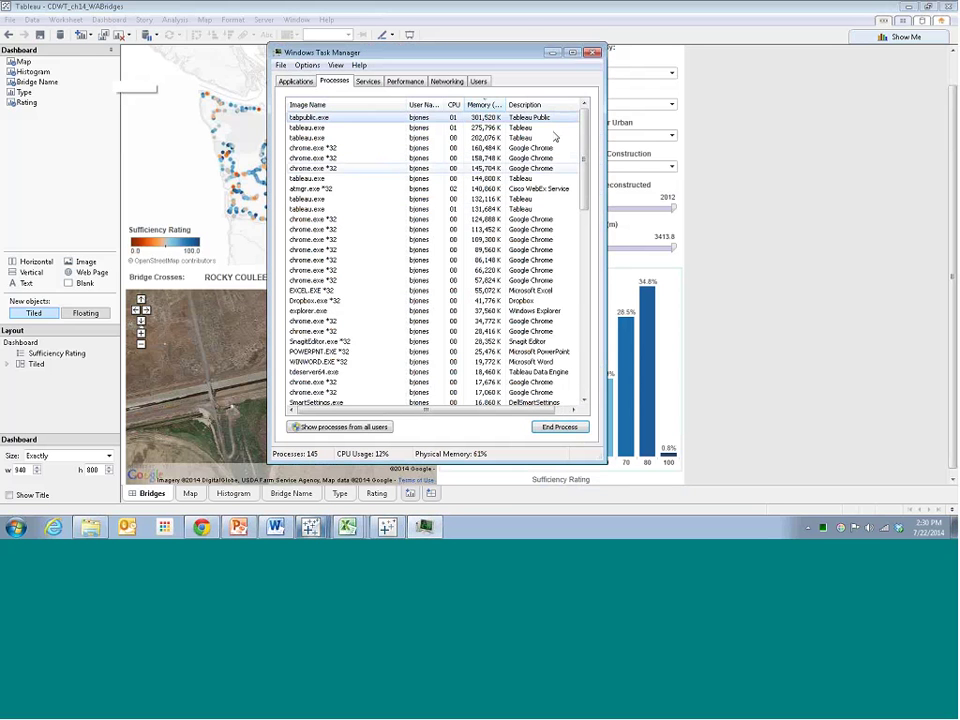
pyautogui.click(593, 53)
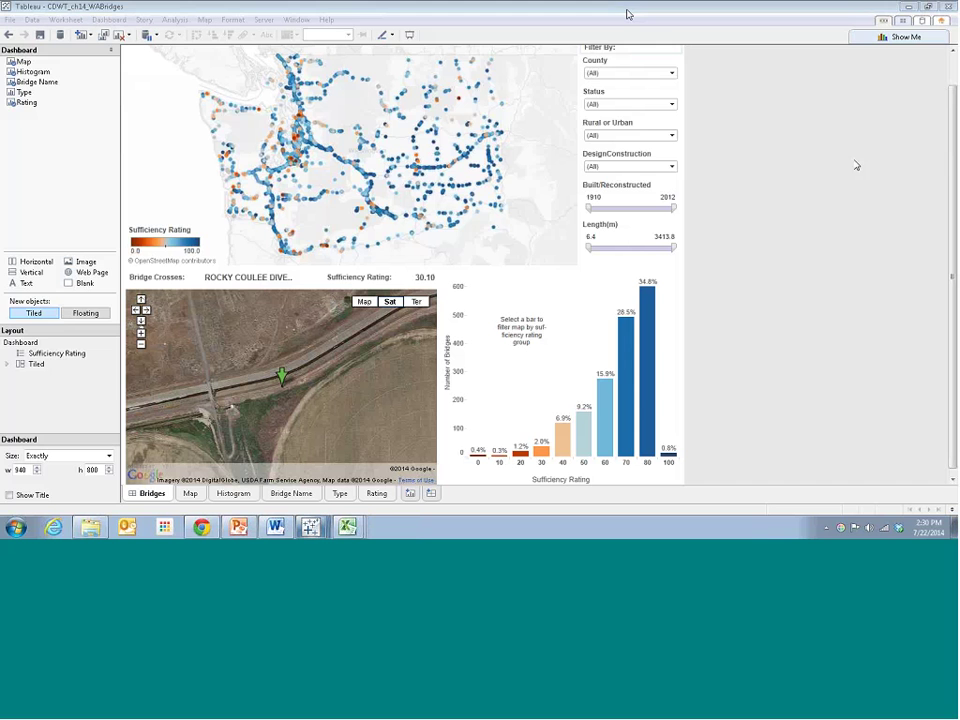